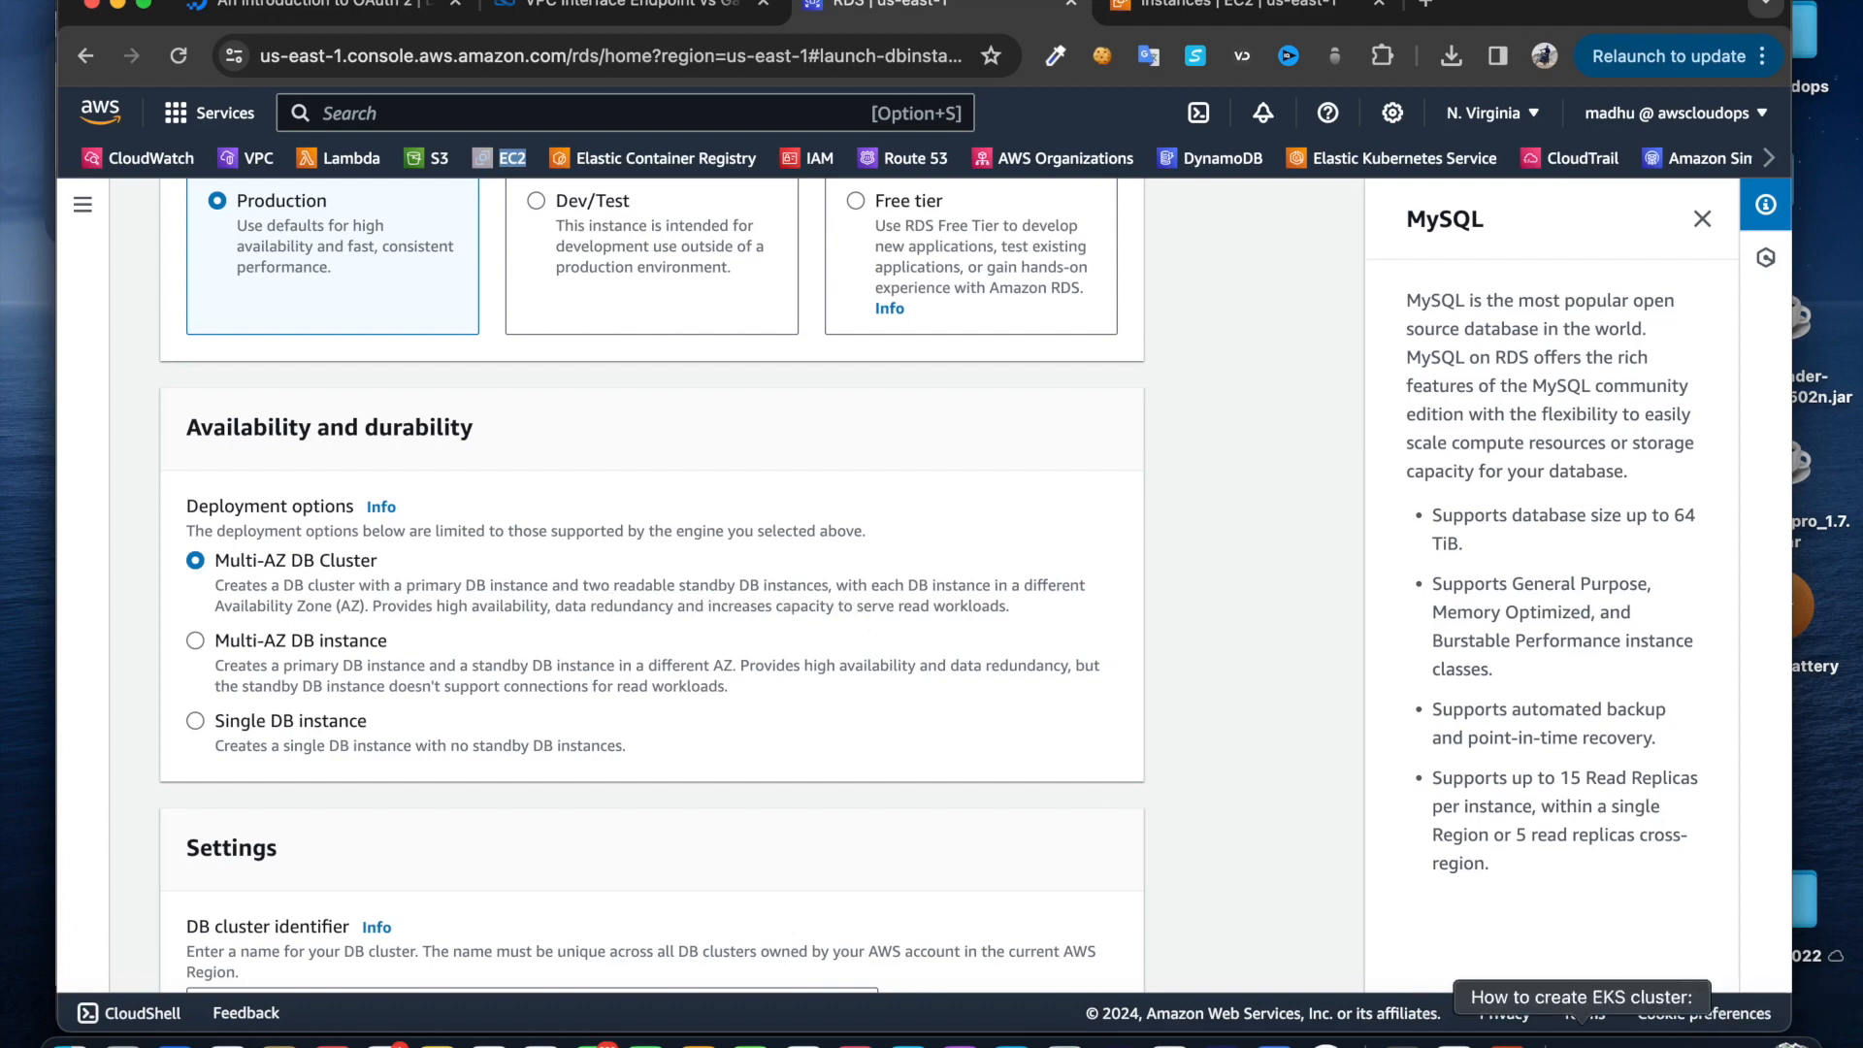
Switch to Paint and draw a rounded rectangle of 167 × 144 px beside the secondary database in the architecture diagram
click(1507, 1041)
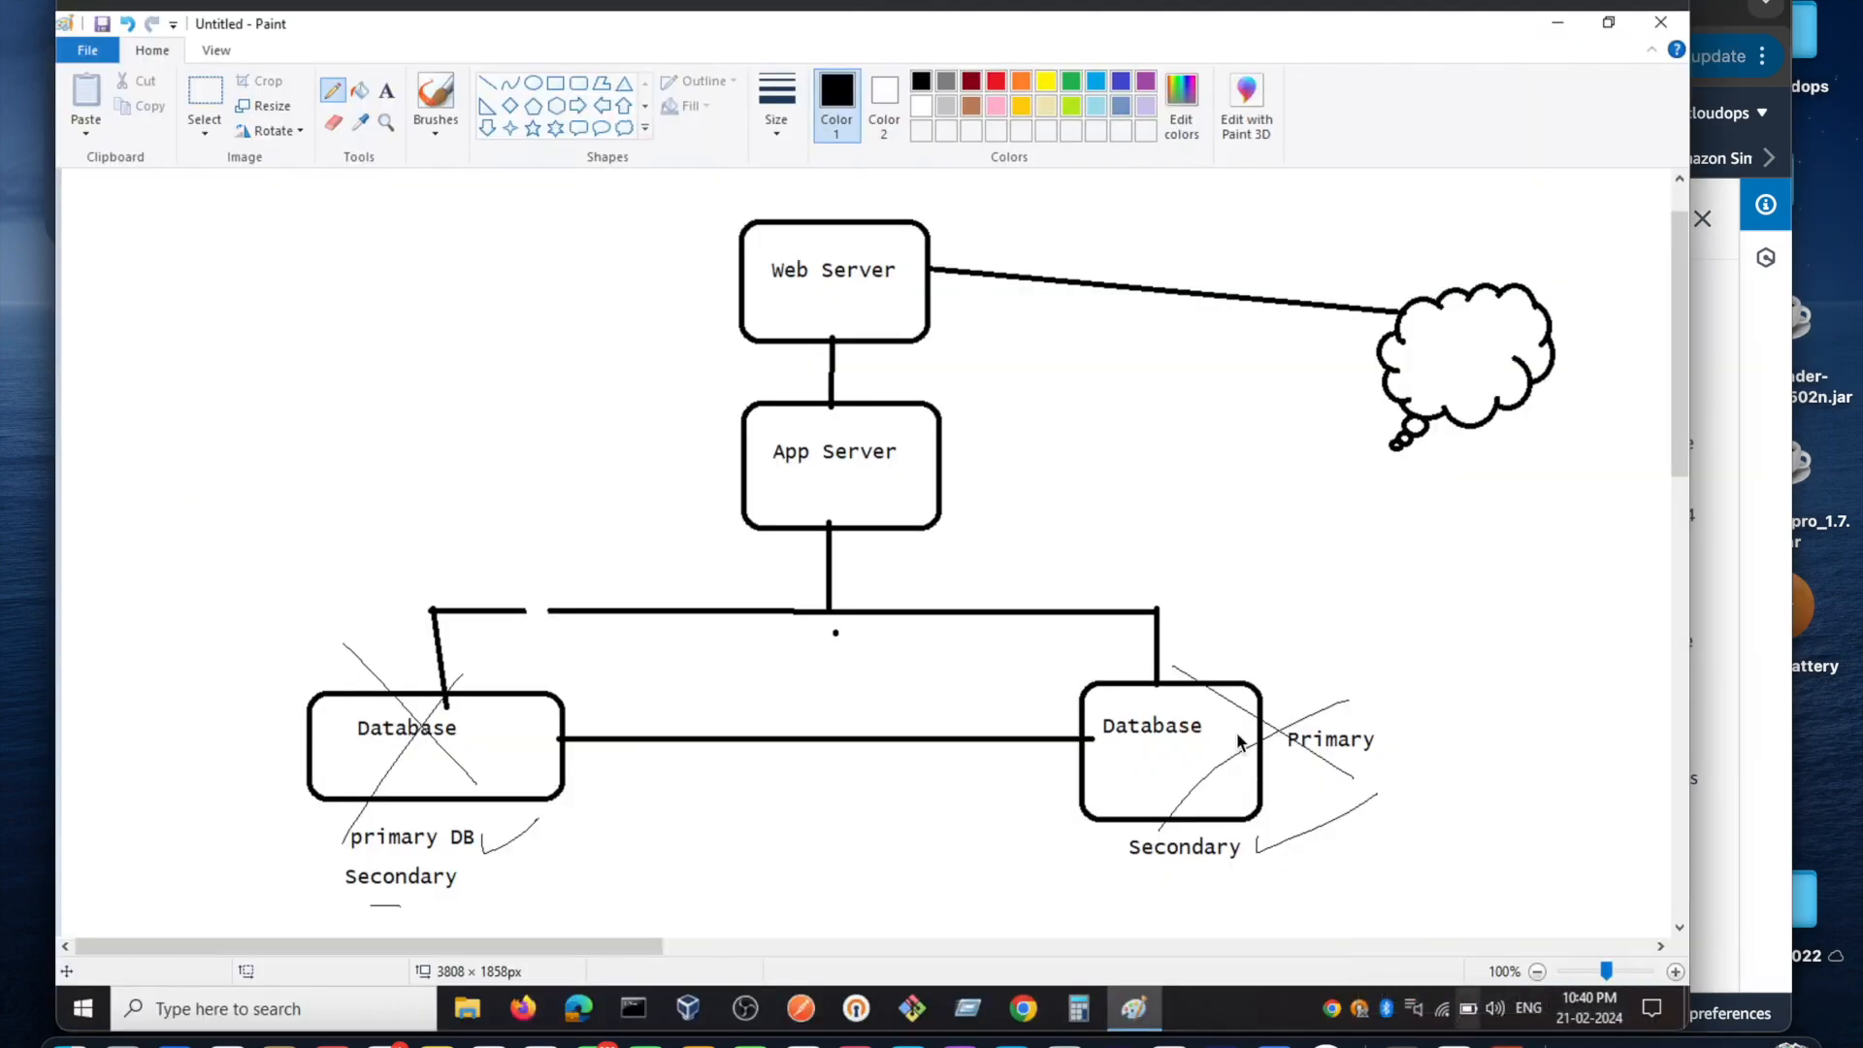
click(575, 86)
drag(1414, 626, 1573, 791)
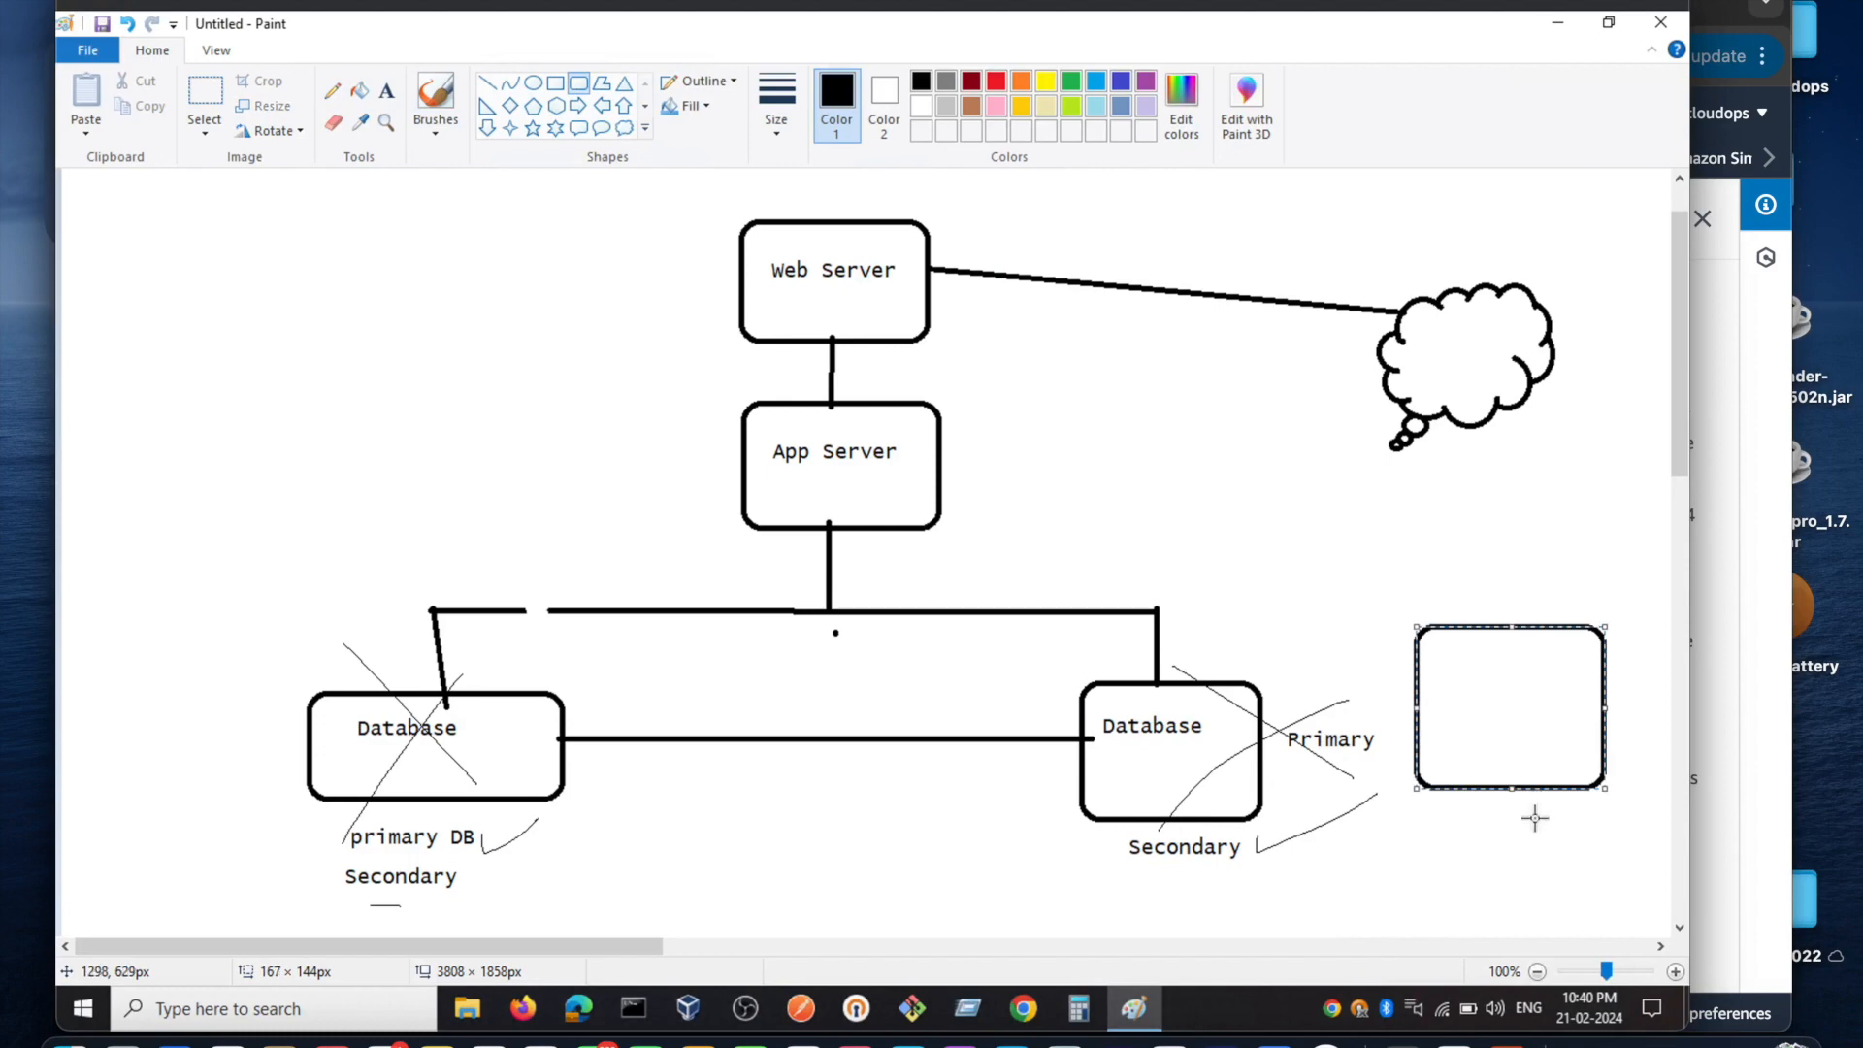
Add the text label "Secondary 2" below the new rounded rectangle
click(387, 92)
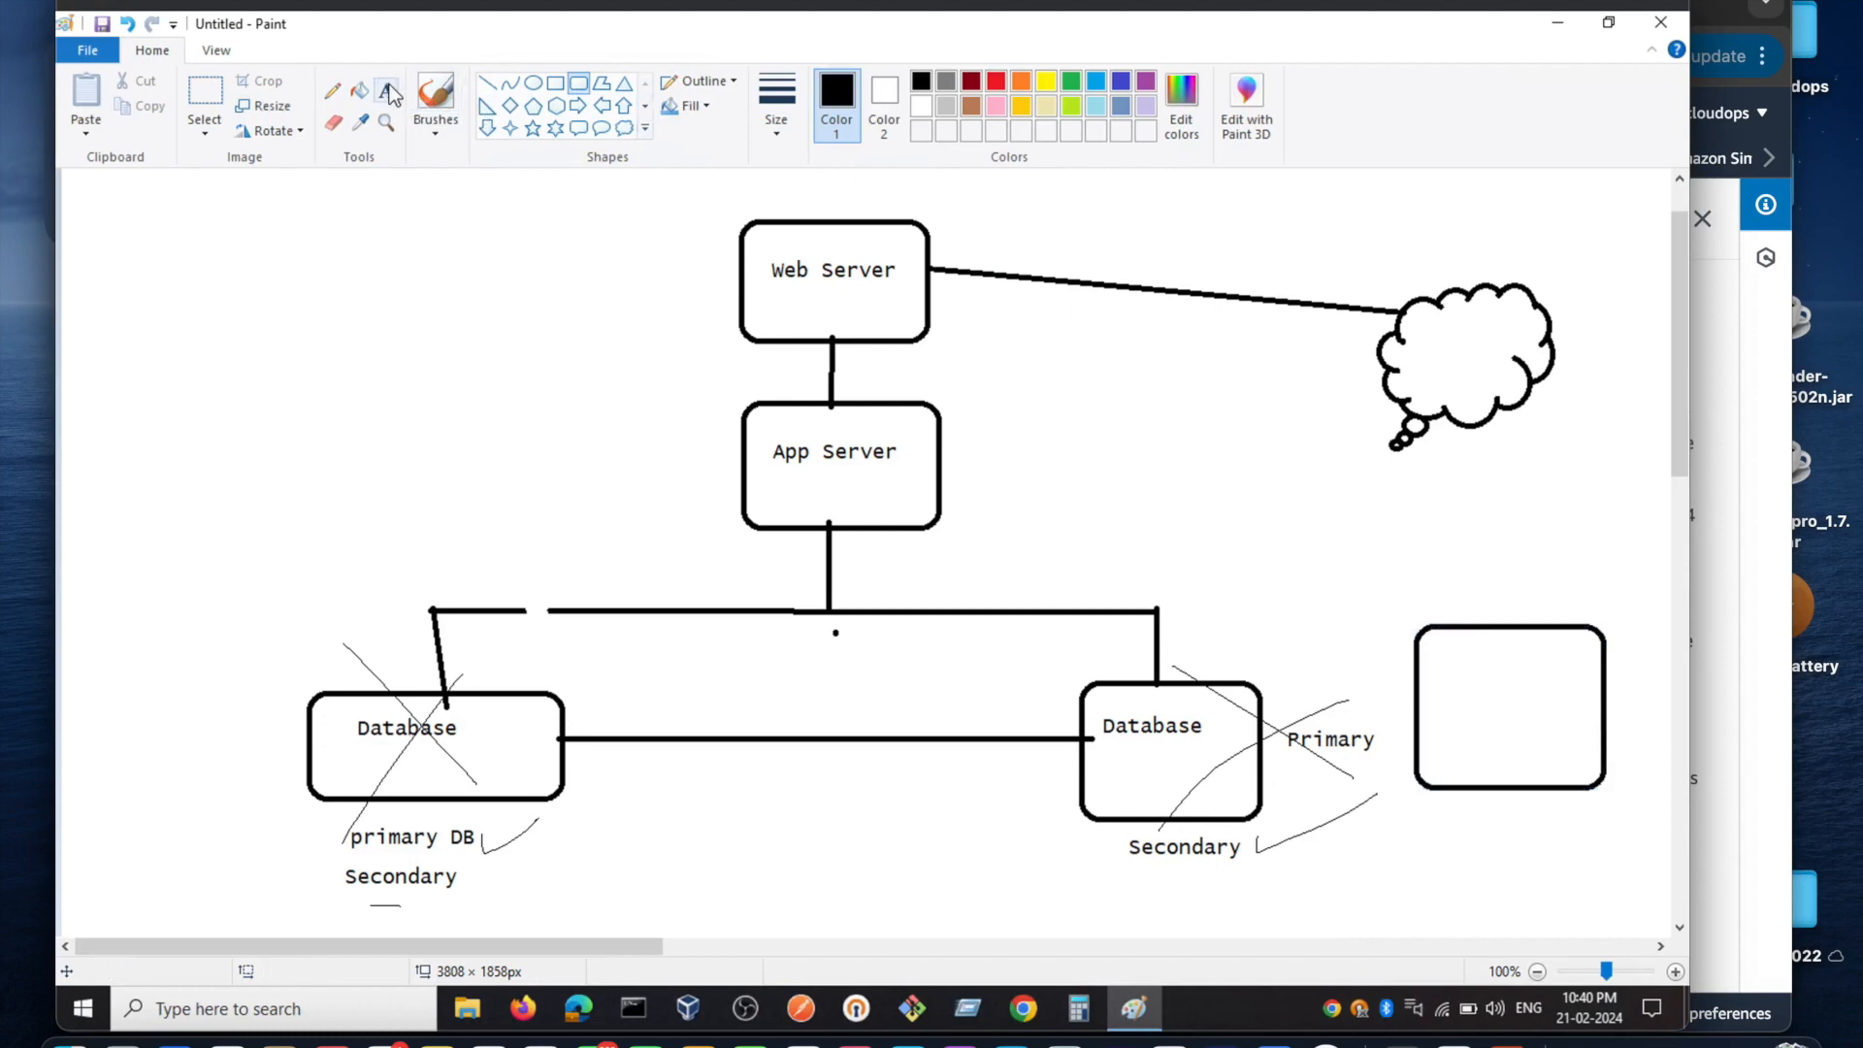
click(1470, 798)
text(S)
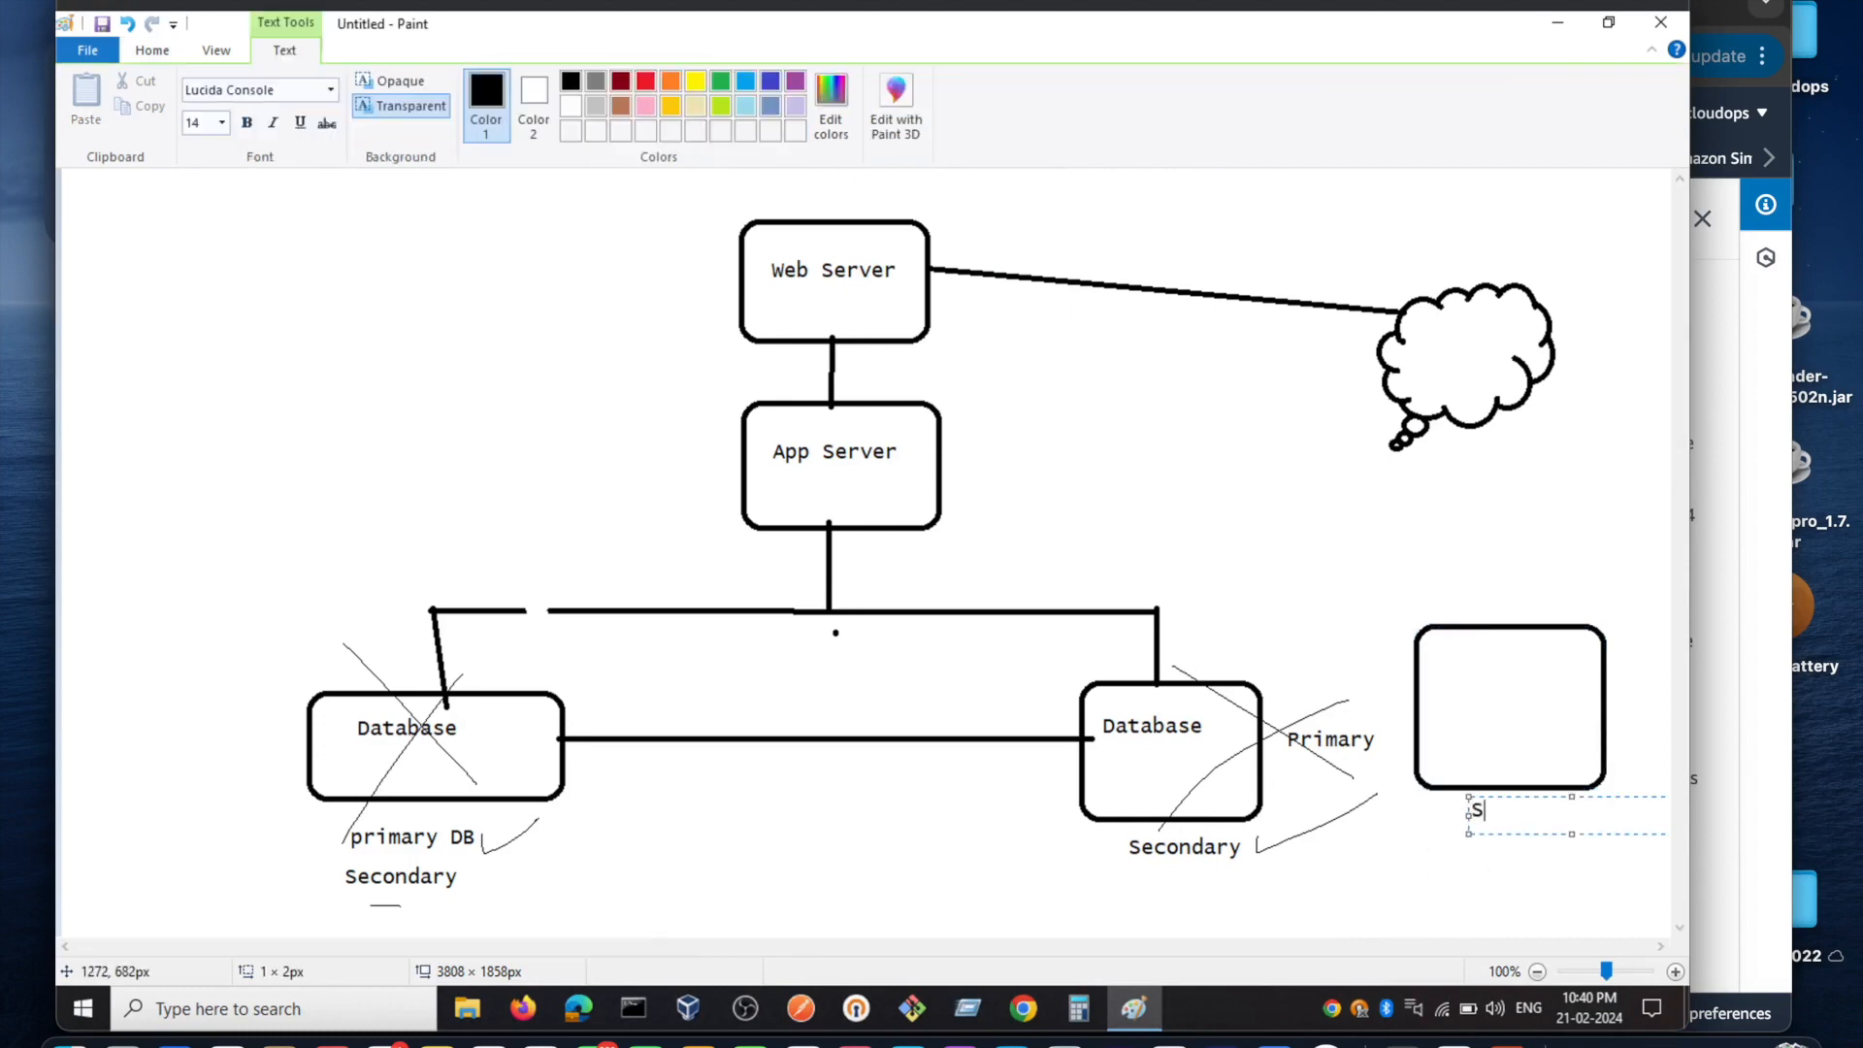
text(econdary 2)
click(1303, 616)
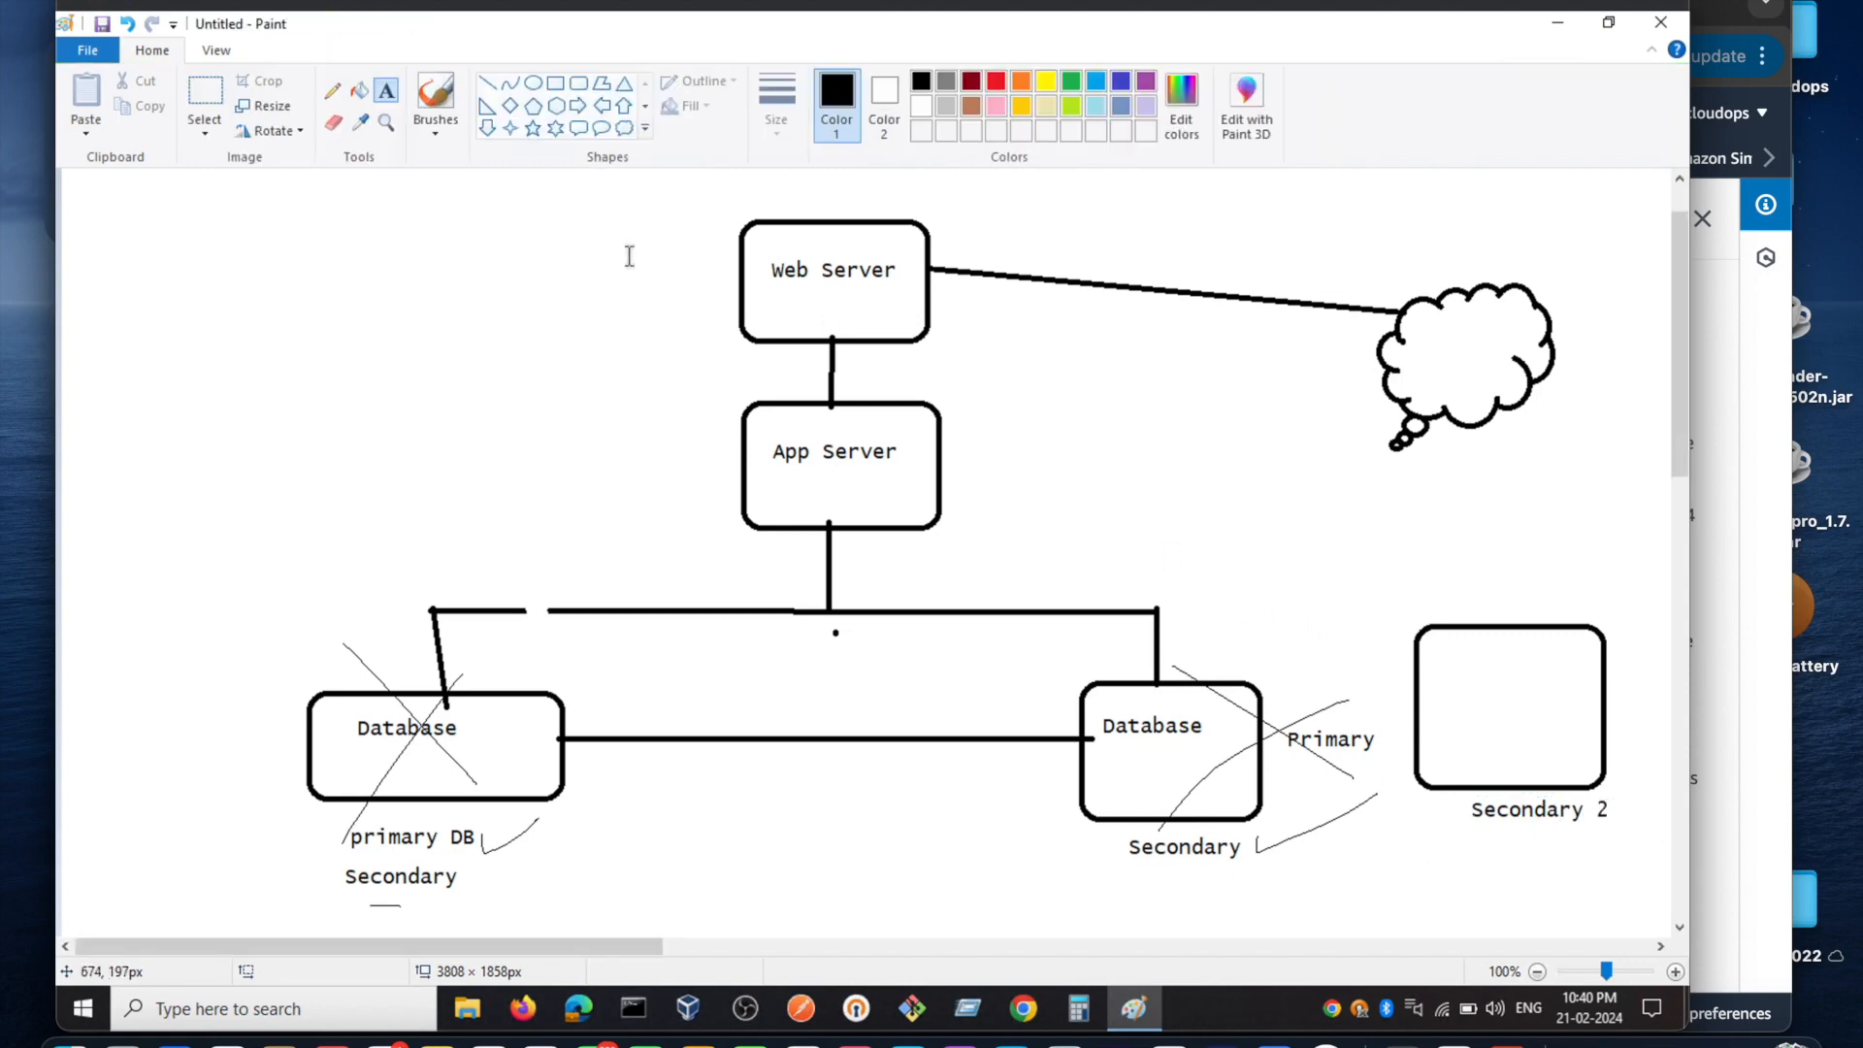
Circle the primary DB label with the Pencil and sketch a freehand line from App Server to that database
click(333, 91)
mouse_move(450, 833)
mouse_down()
mouse_move(389, 846)
mouse_move(456, 840)
mouse_move(398, 823)
mouse_up()
mouse_move(827, 523)
mouse_down()
mouse_move(588, 621)
mouse_move(512, 701)
mouse_up()
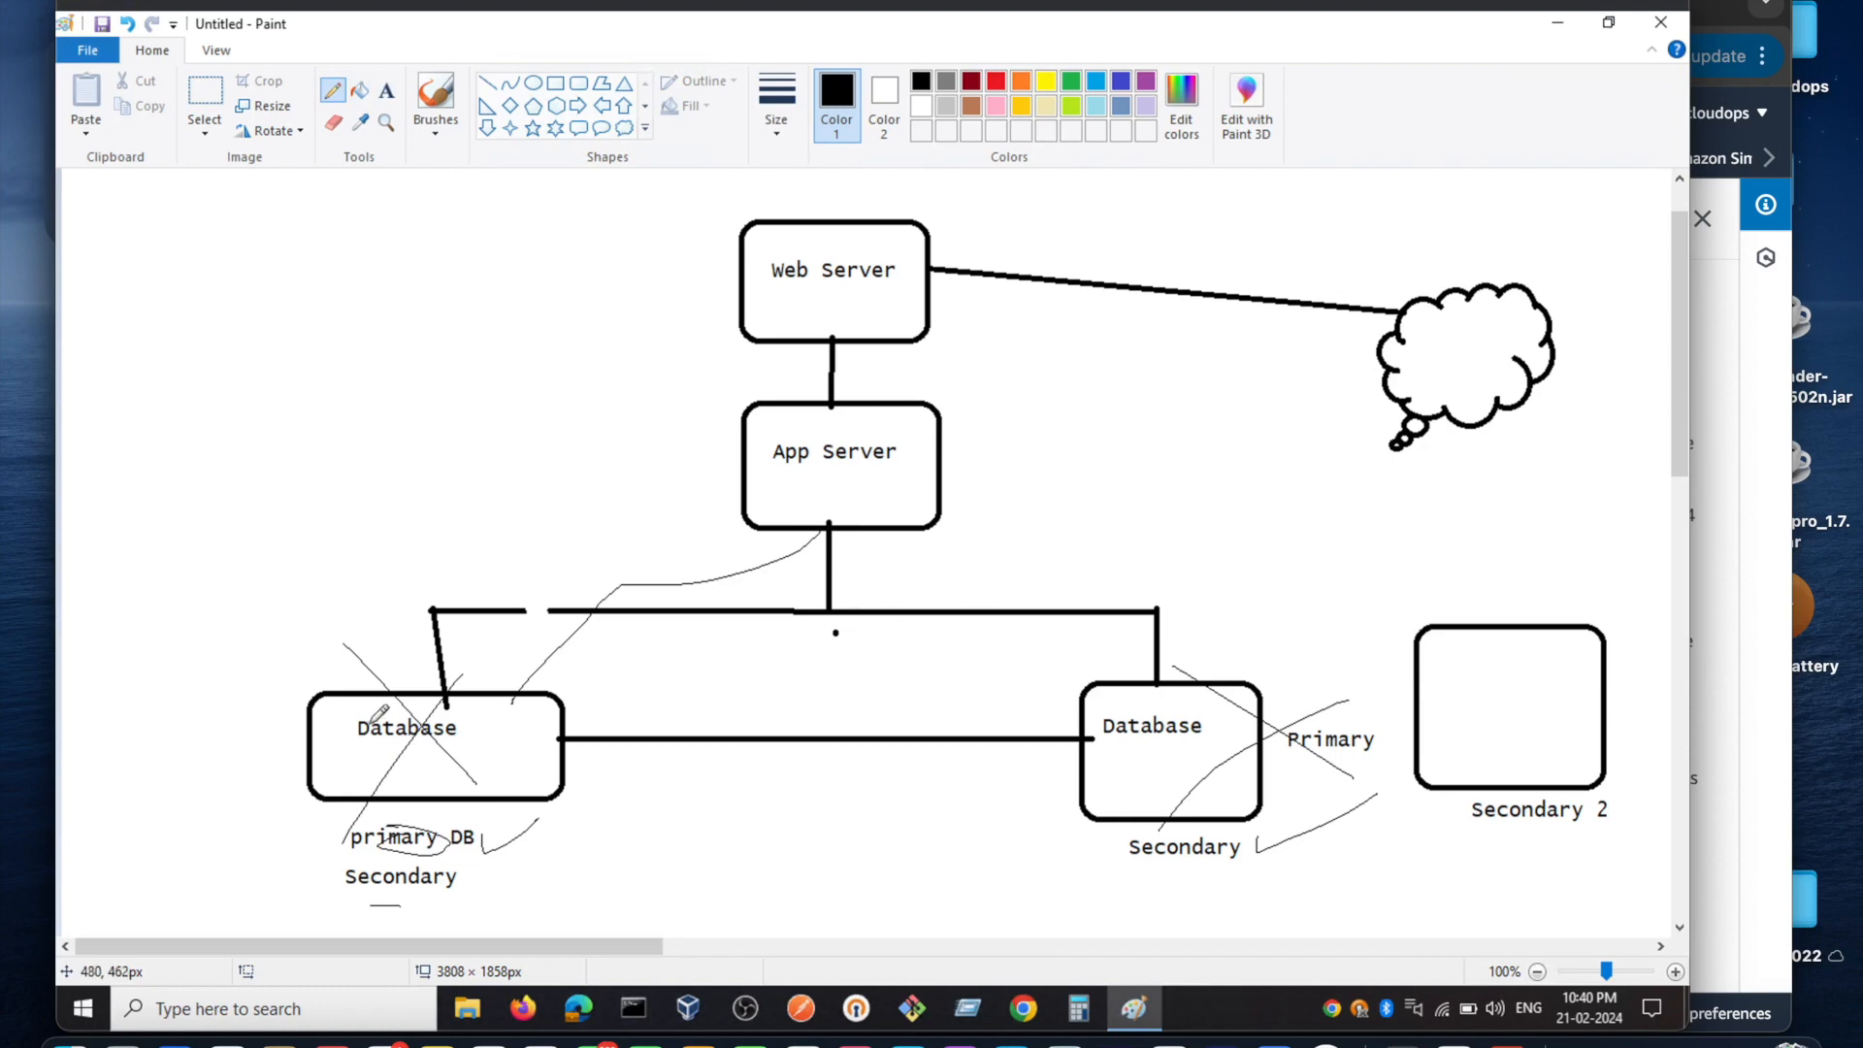
Sketch pencil lines linking both secondary databases to App Server, and circle the primary database's "Database" text
drag(1225, 726, 856, 437)
drag(1522, 689, 1362, 600)
drag(1264, 563, 879, 447)
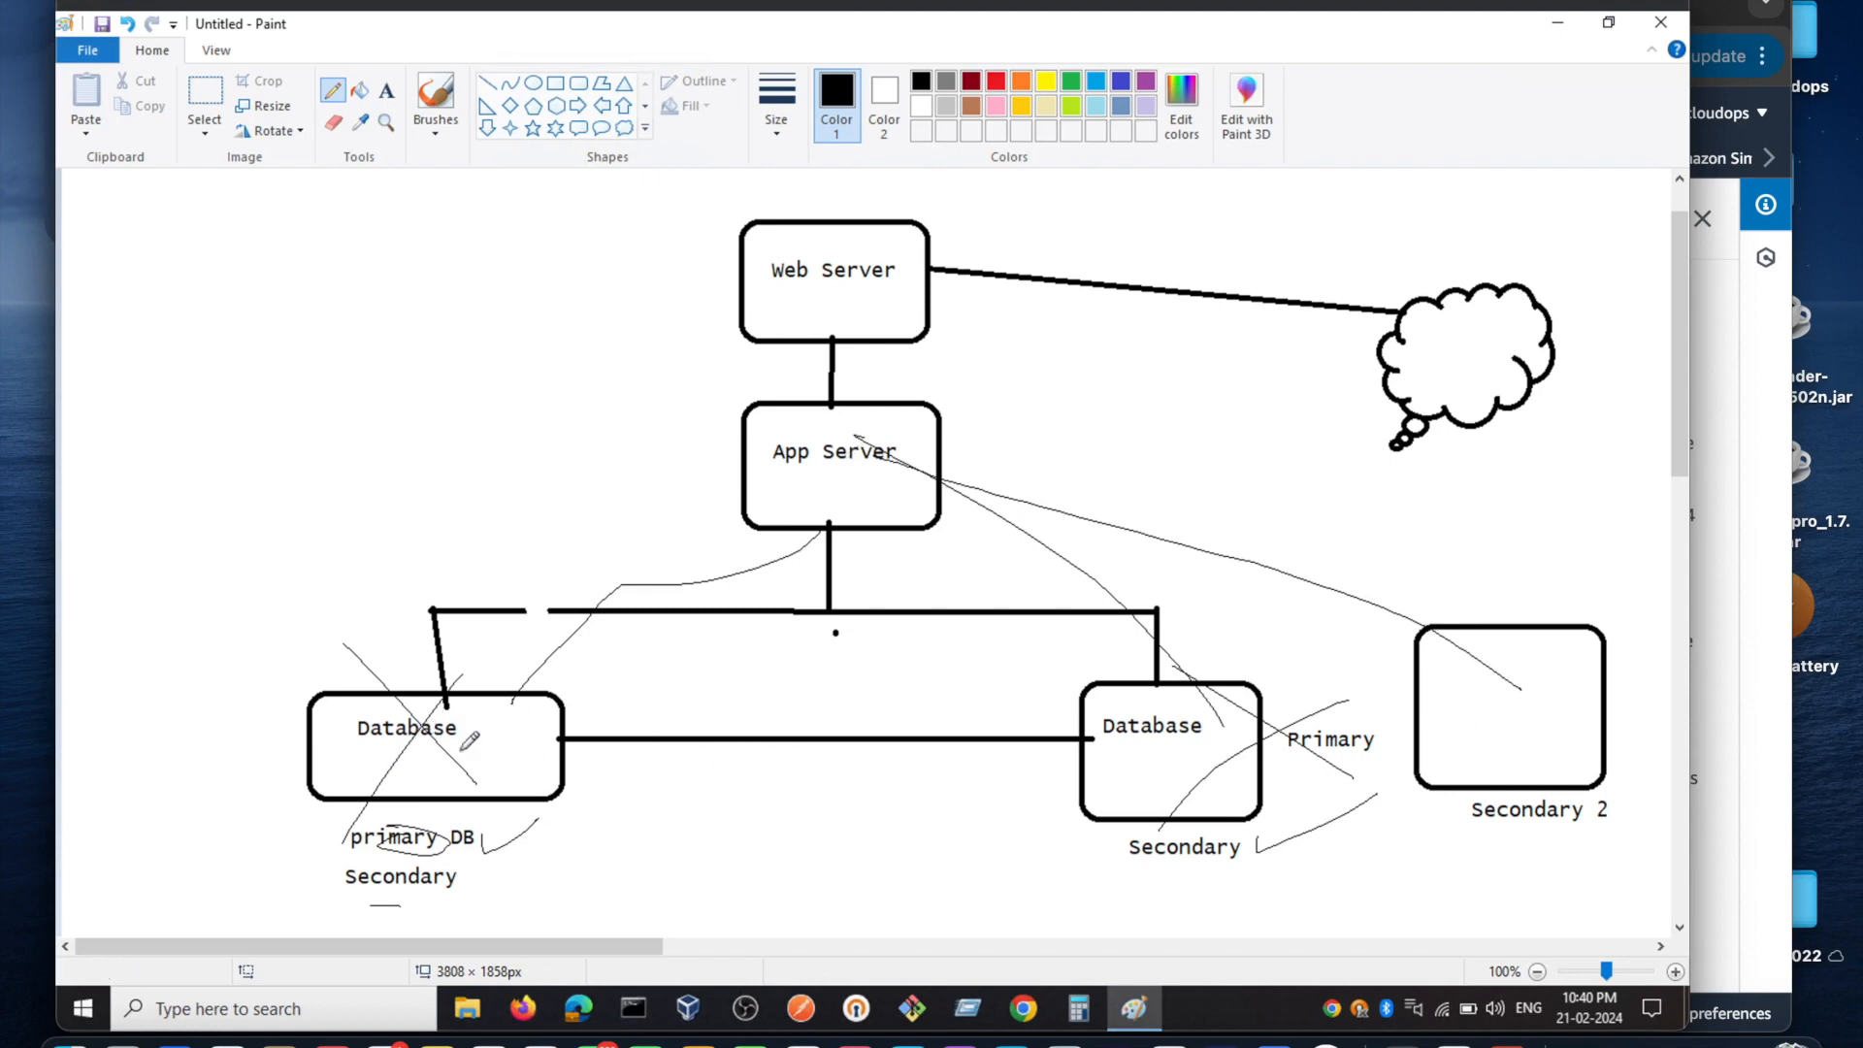
drag(415, 723, 419, 684)
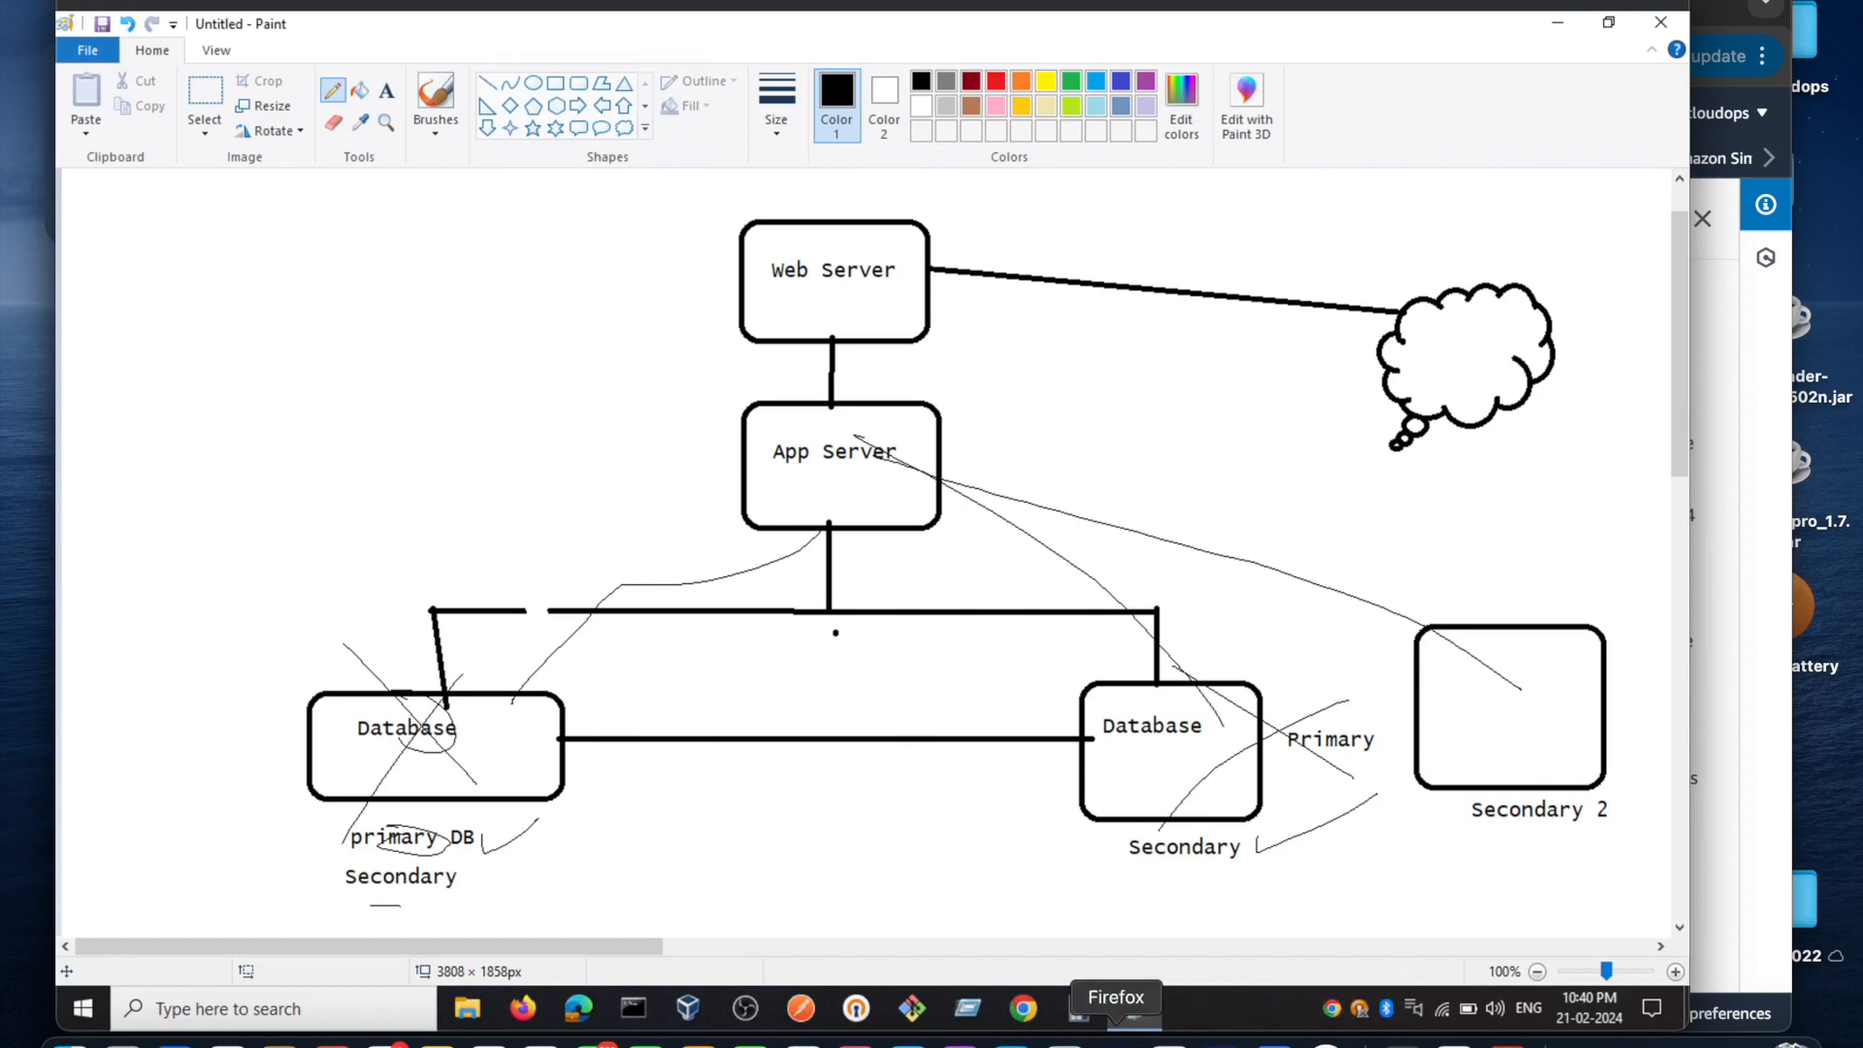
Switch back to the RDS console in the browser and choose the Multi-AZ DB instance deployment option
click(1168, 1045)
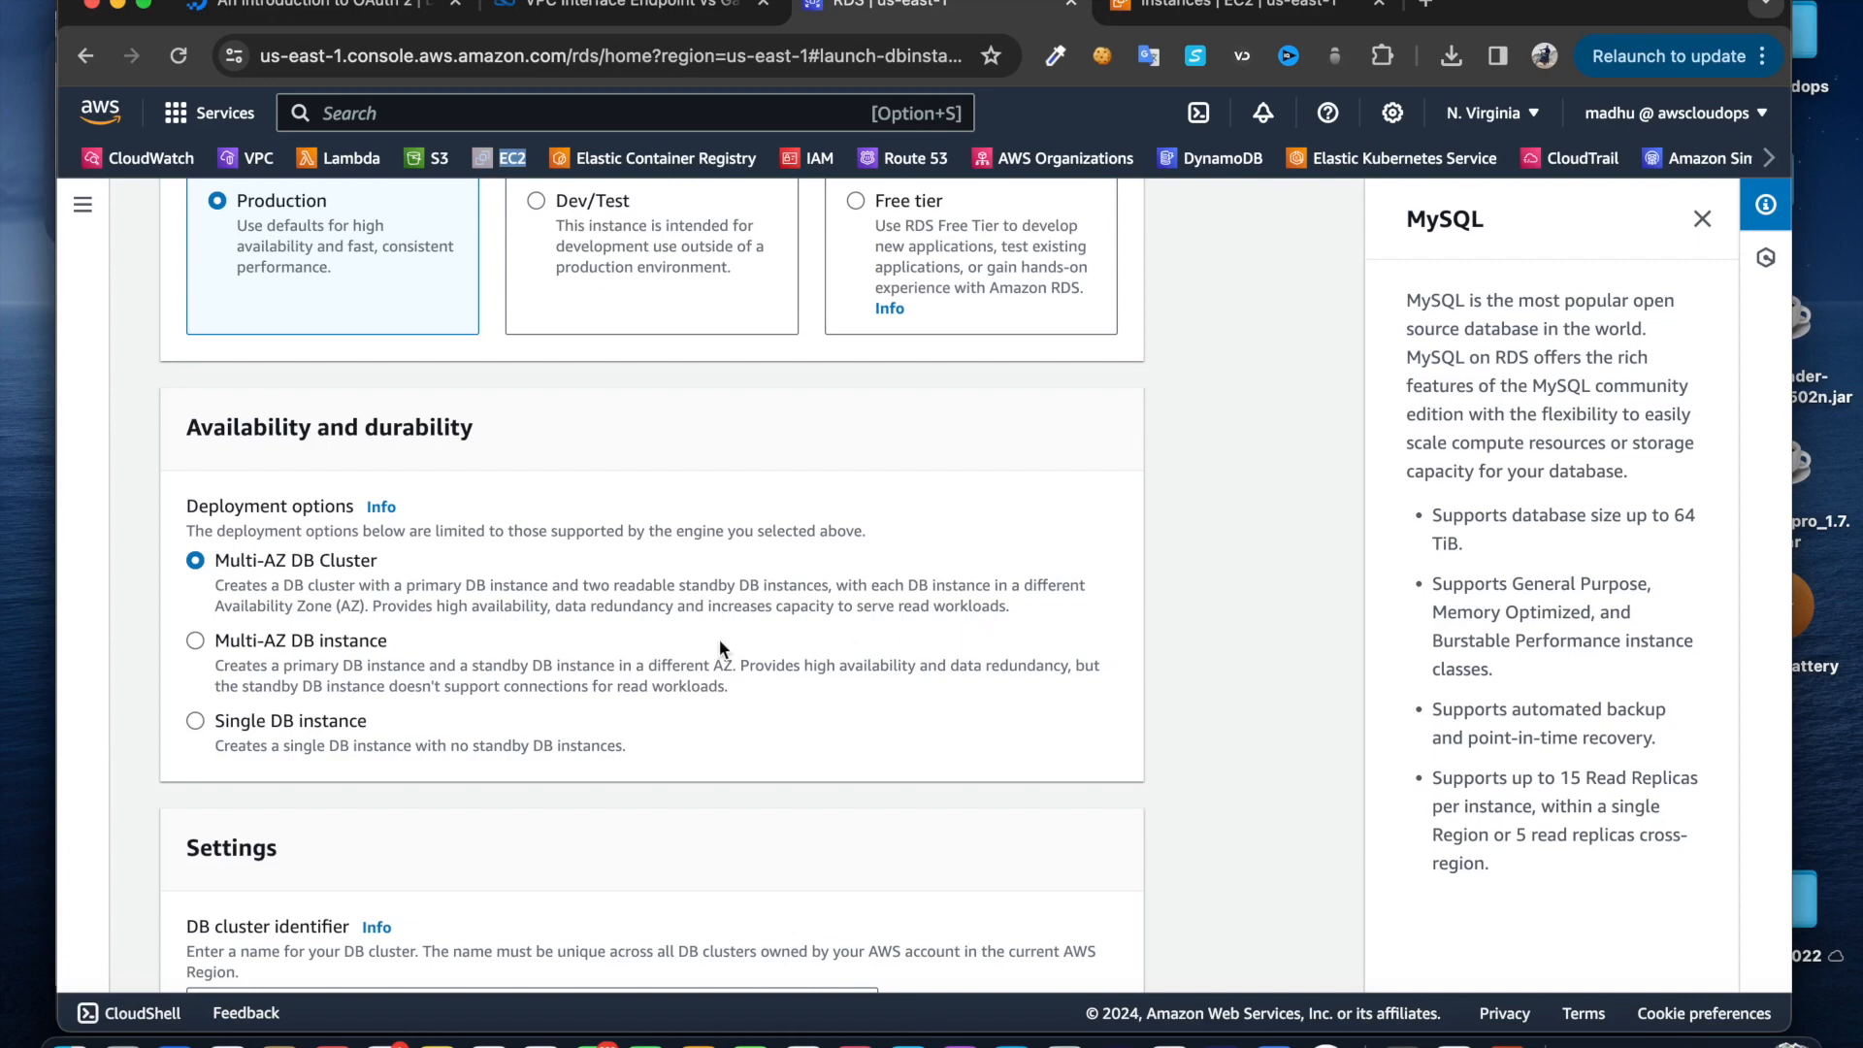
scroll(318, 656, down, 1)
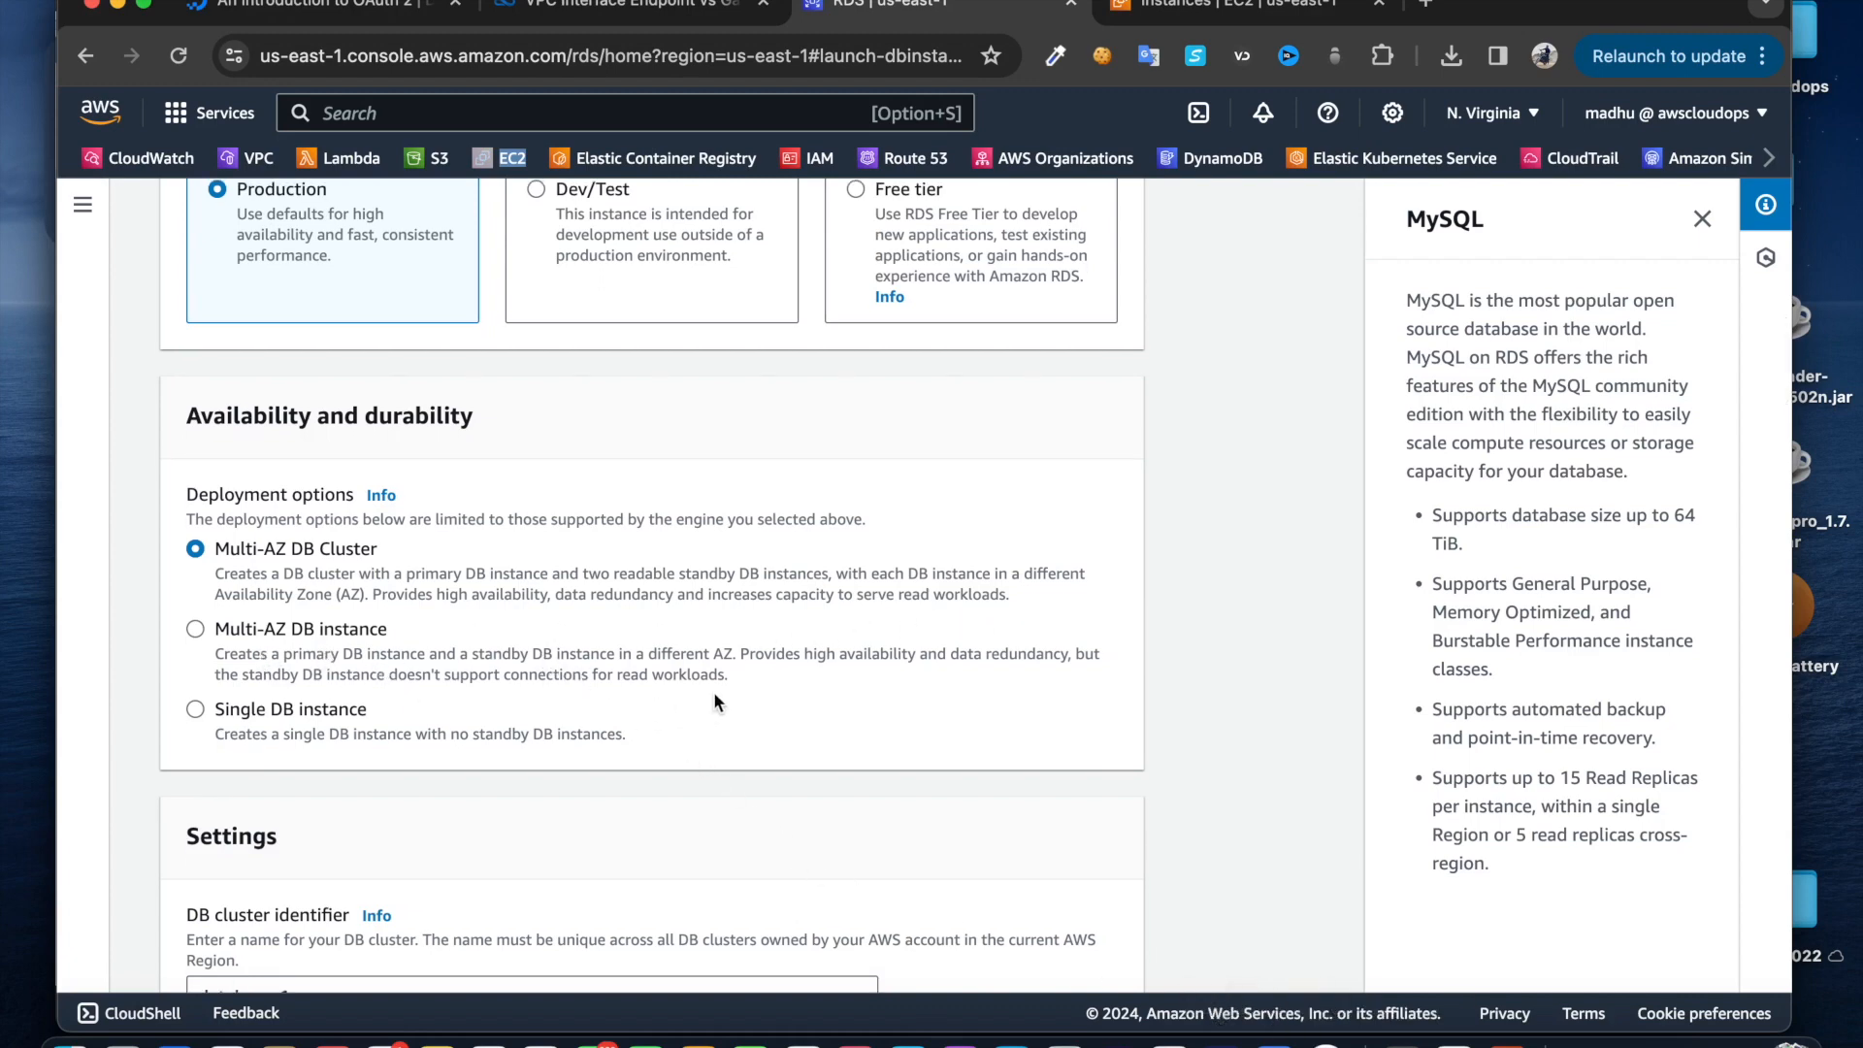
scroll(715, 691, down, 1)
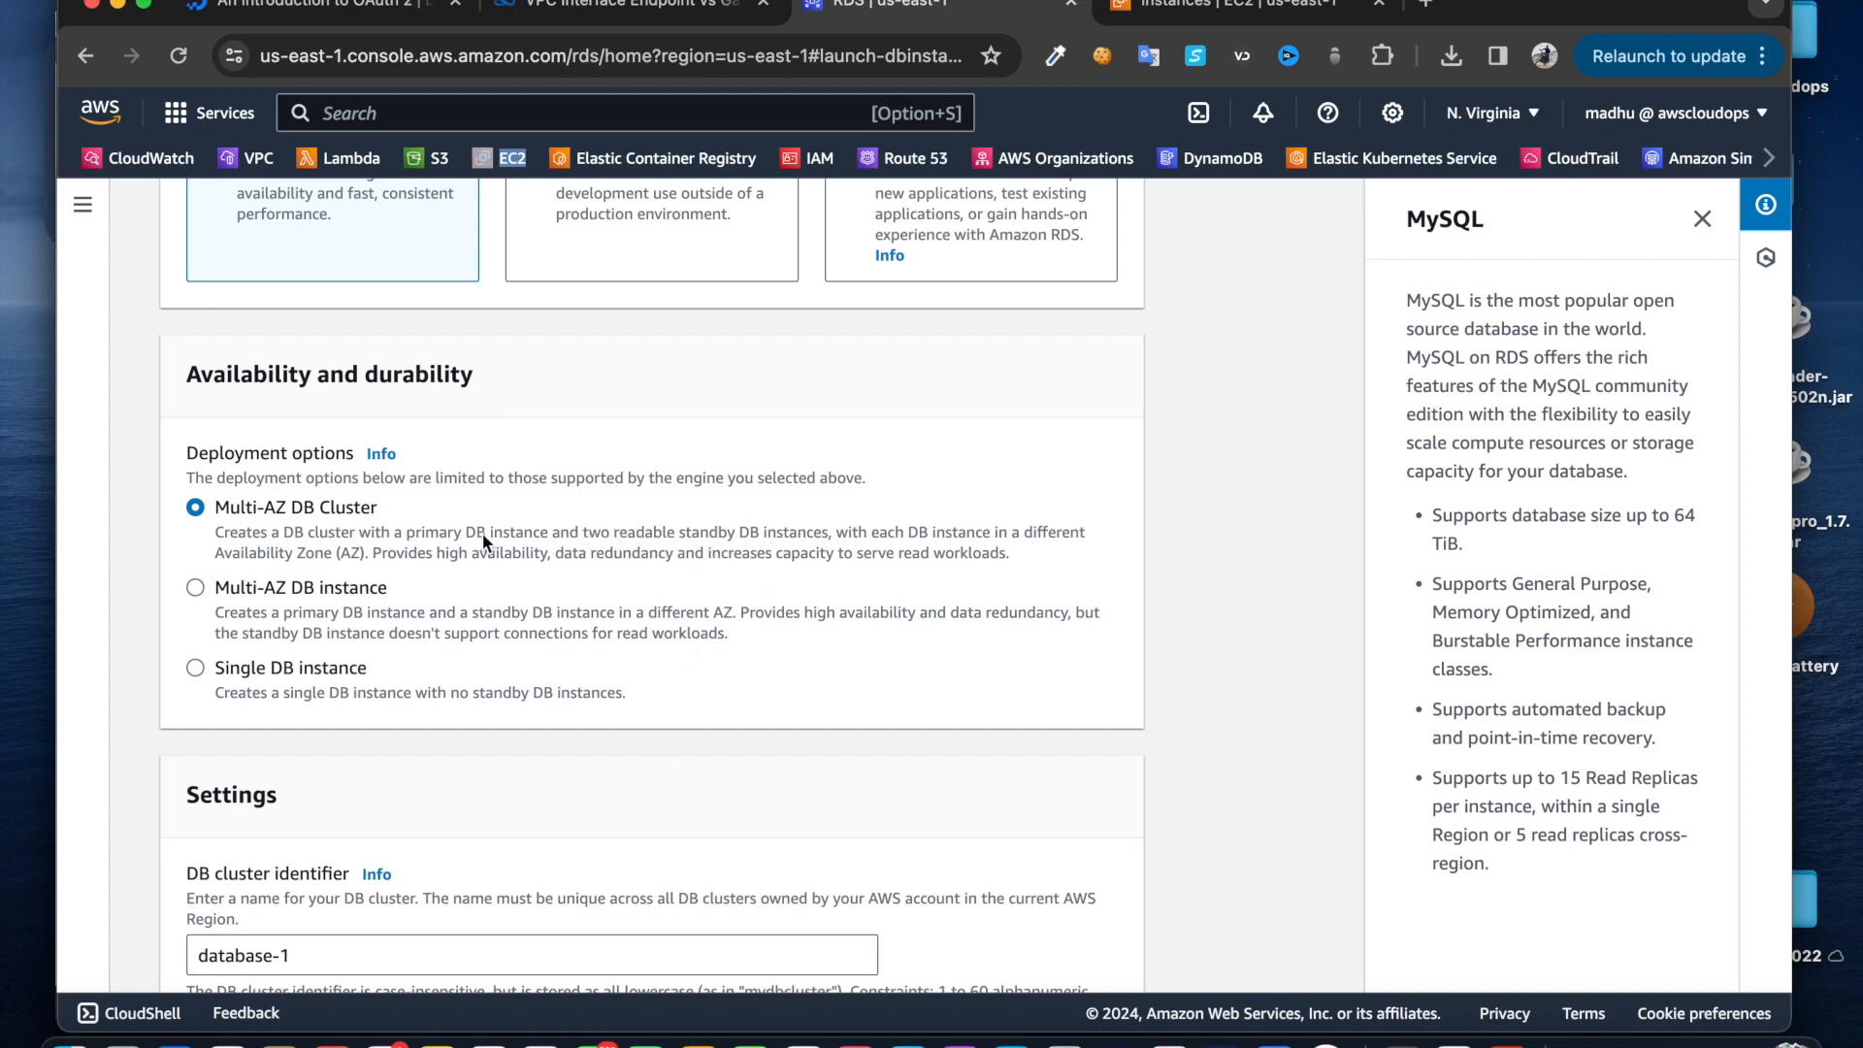
scroll(297, 582, down, 1)
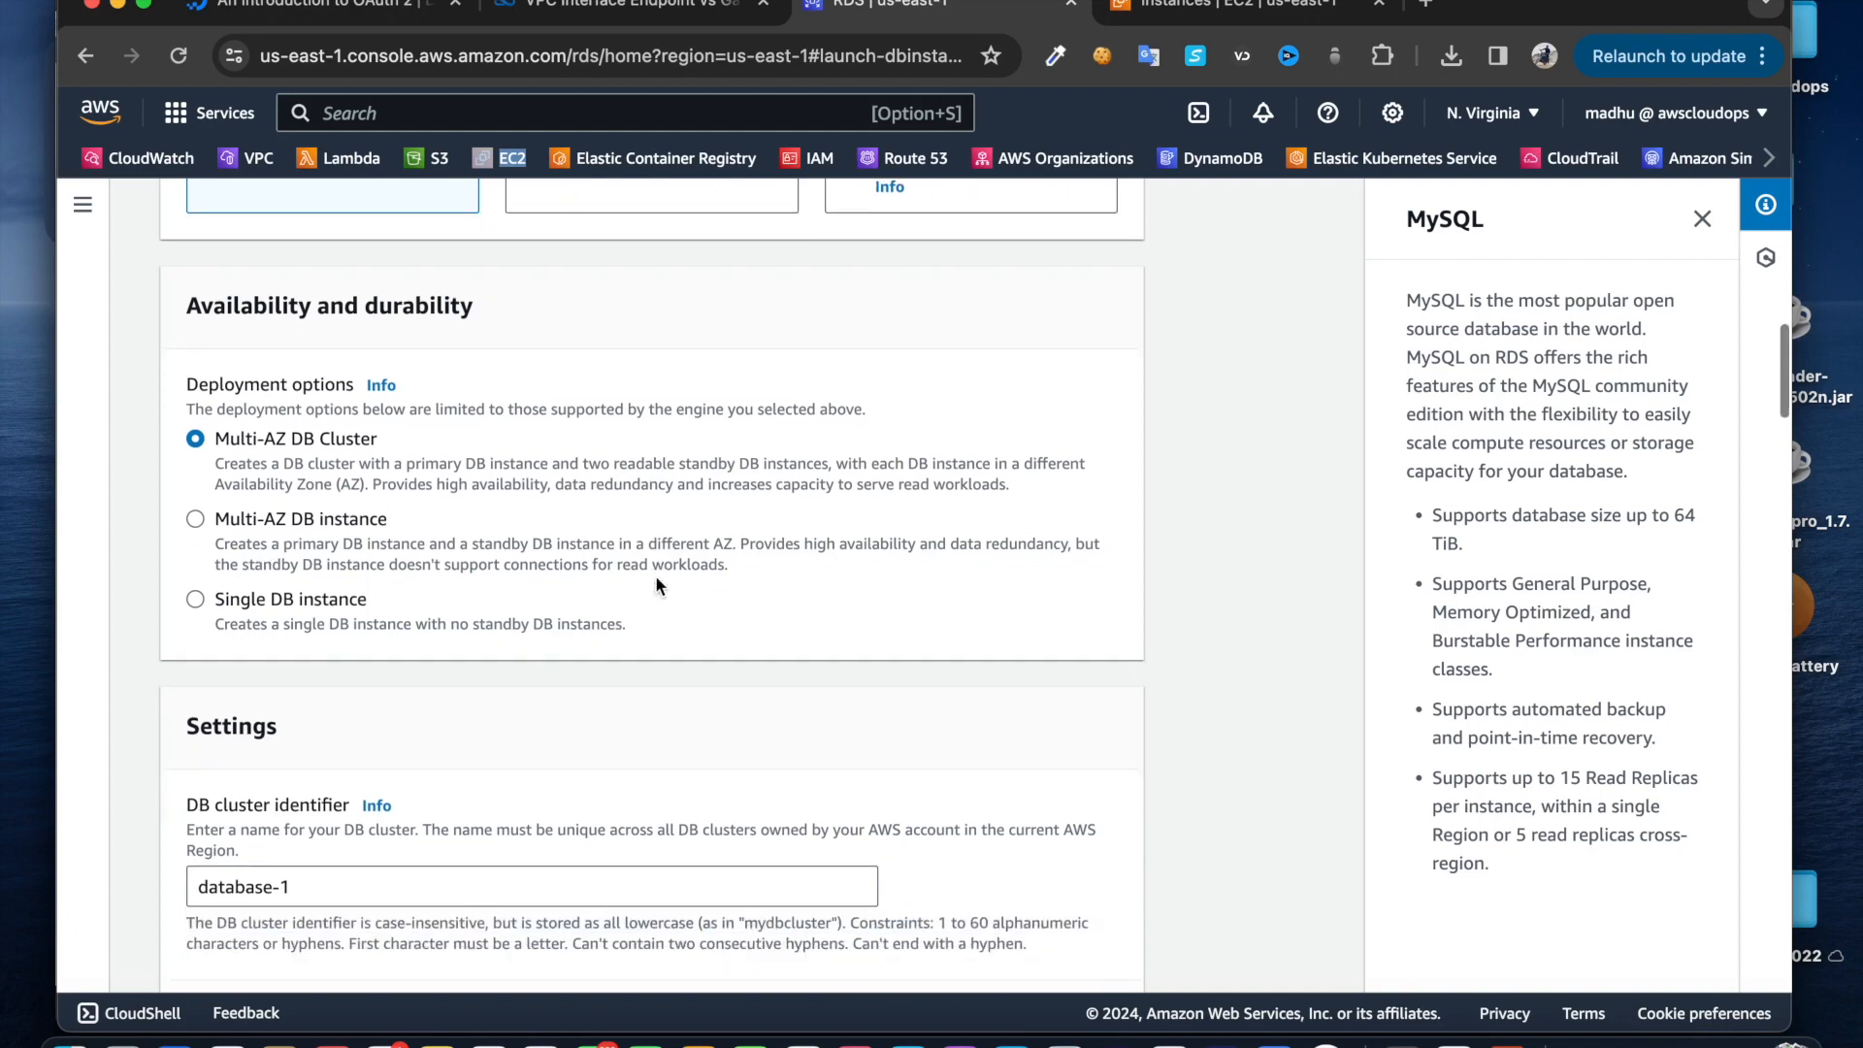
click(197, 518)
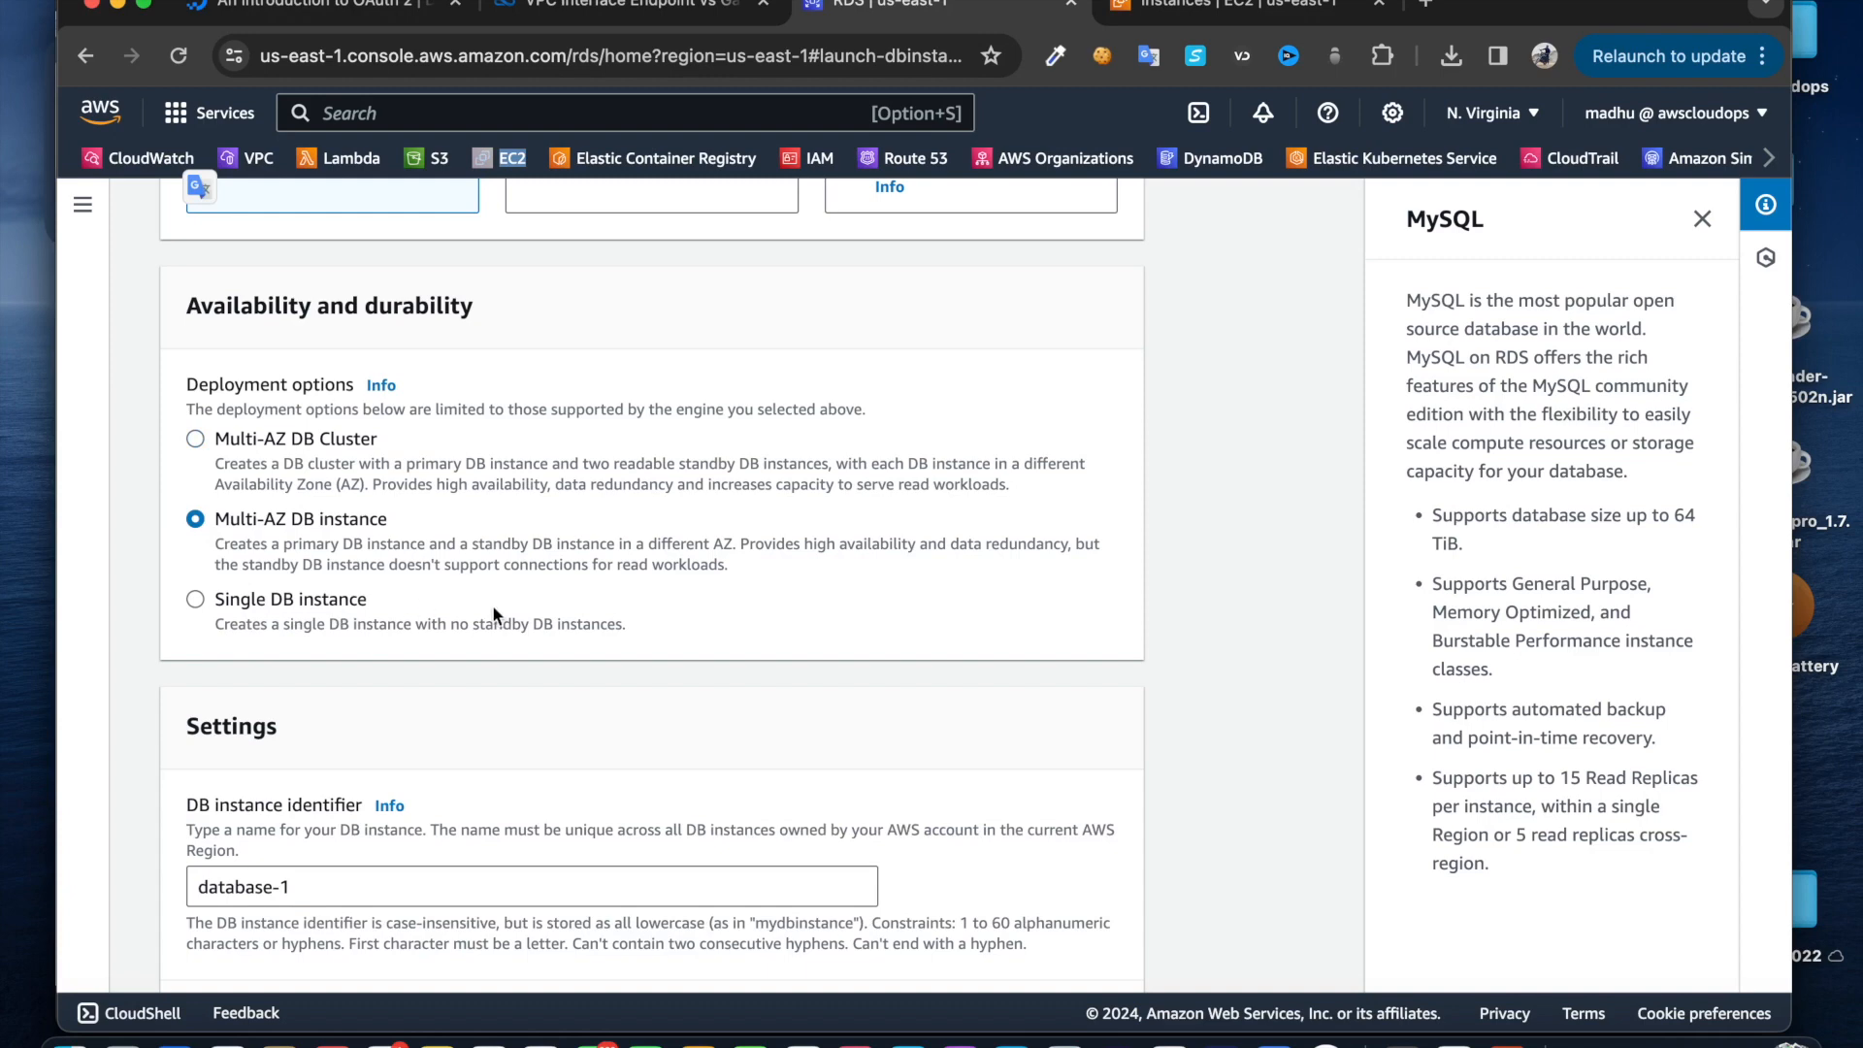
Enter the master password in the credentials settings and repeat it in the confirmation field
scroll(579, 633, down, 1)
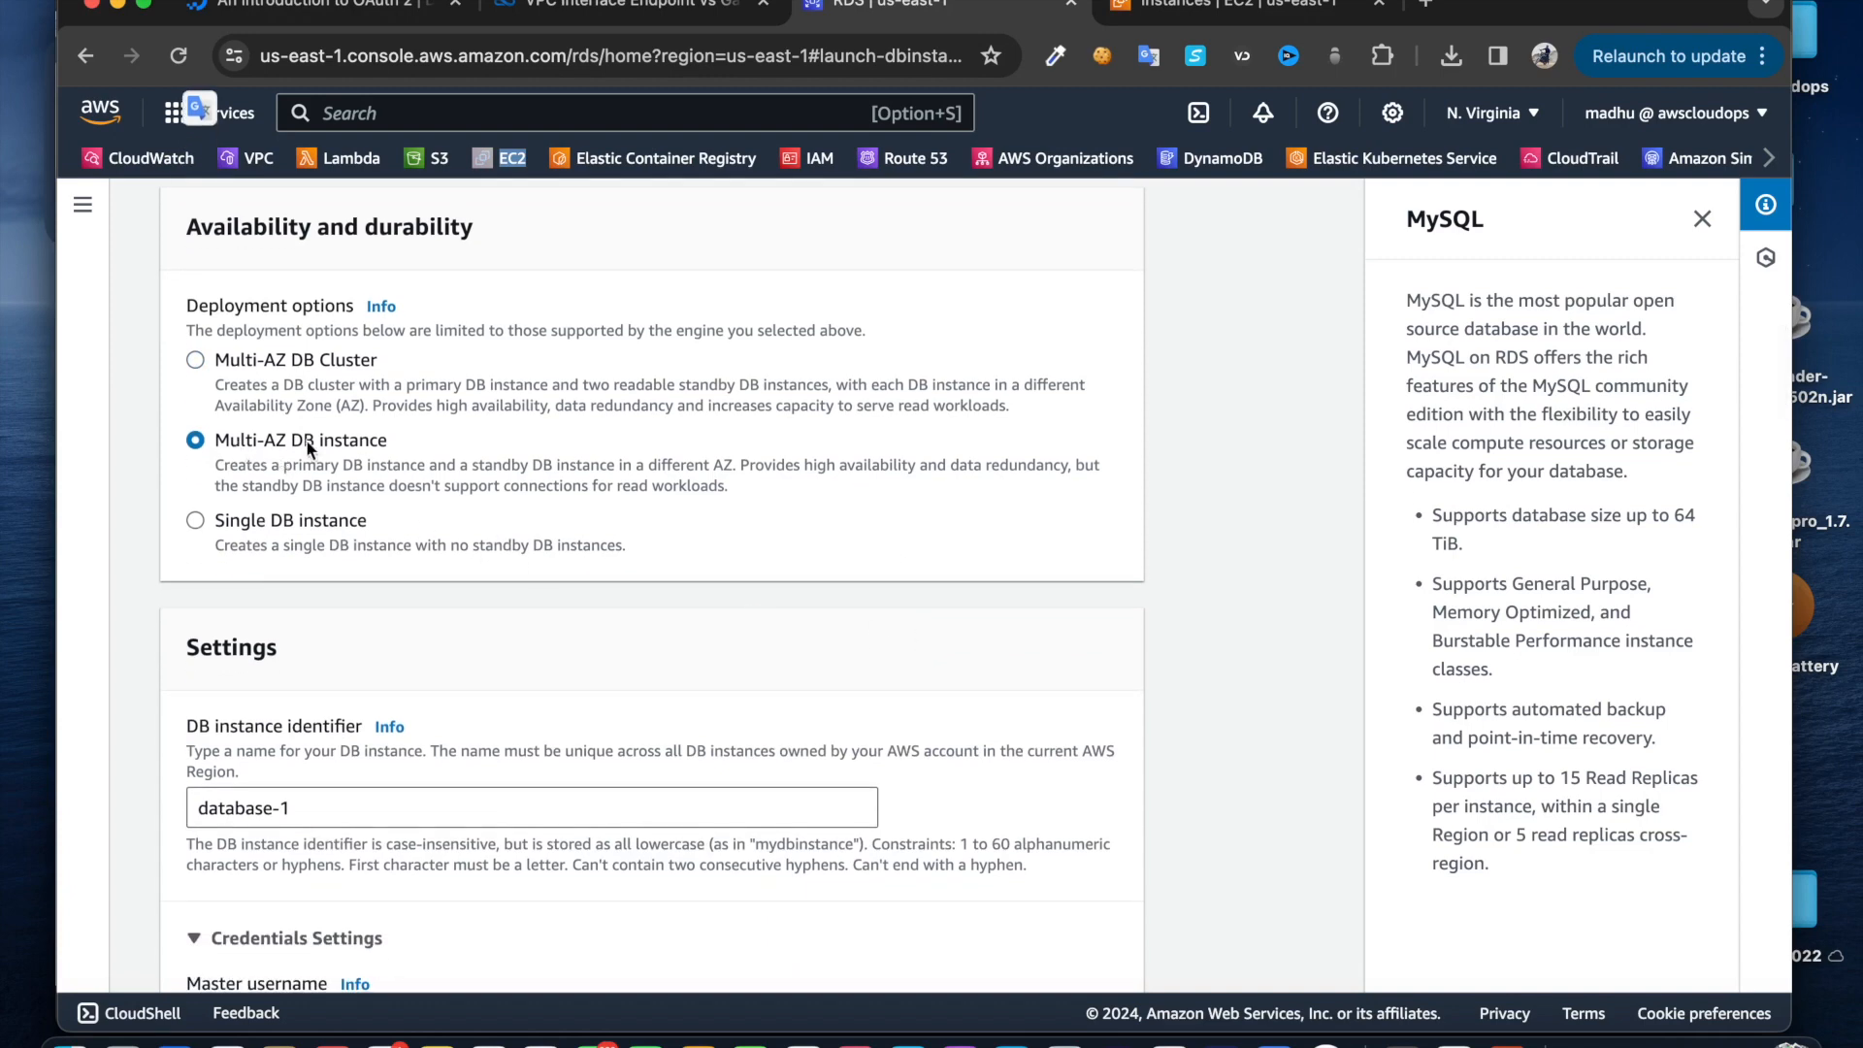
scroll(472, 460, down, 5)
scroll(233, 466, down, 5)
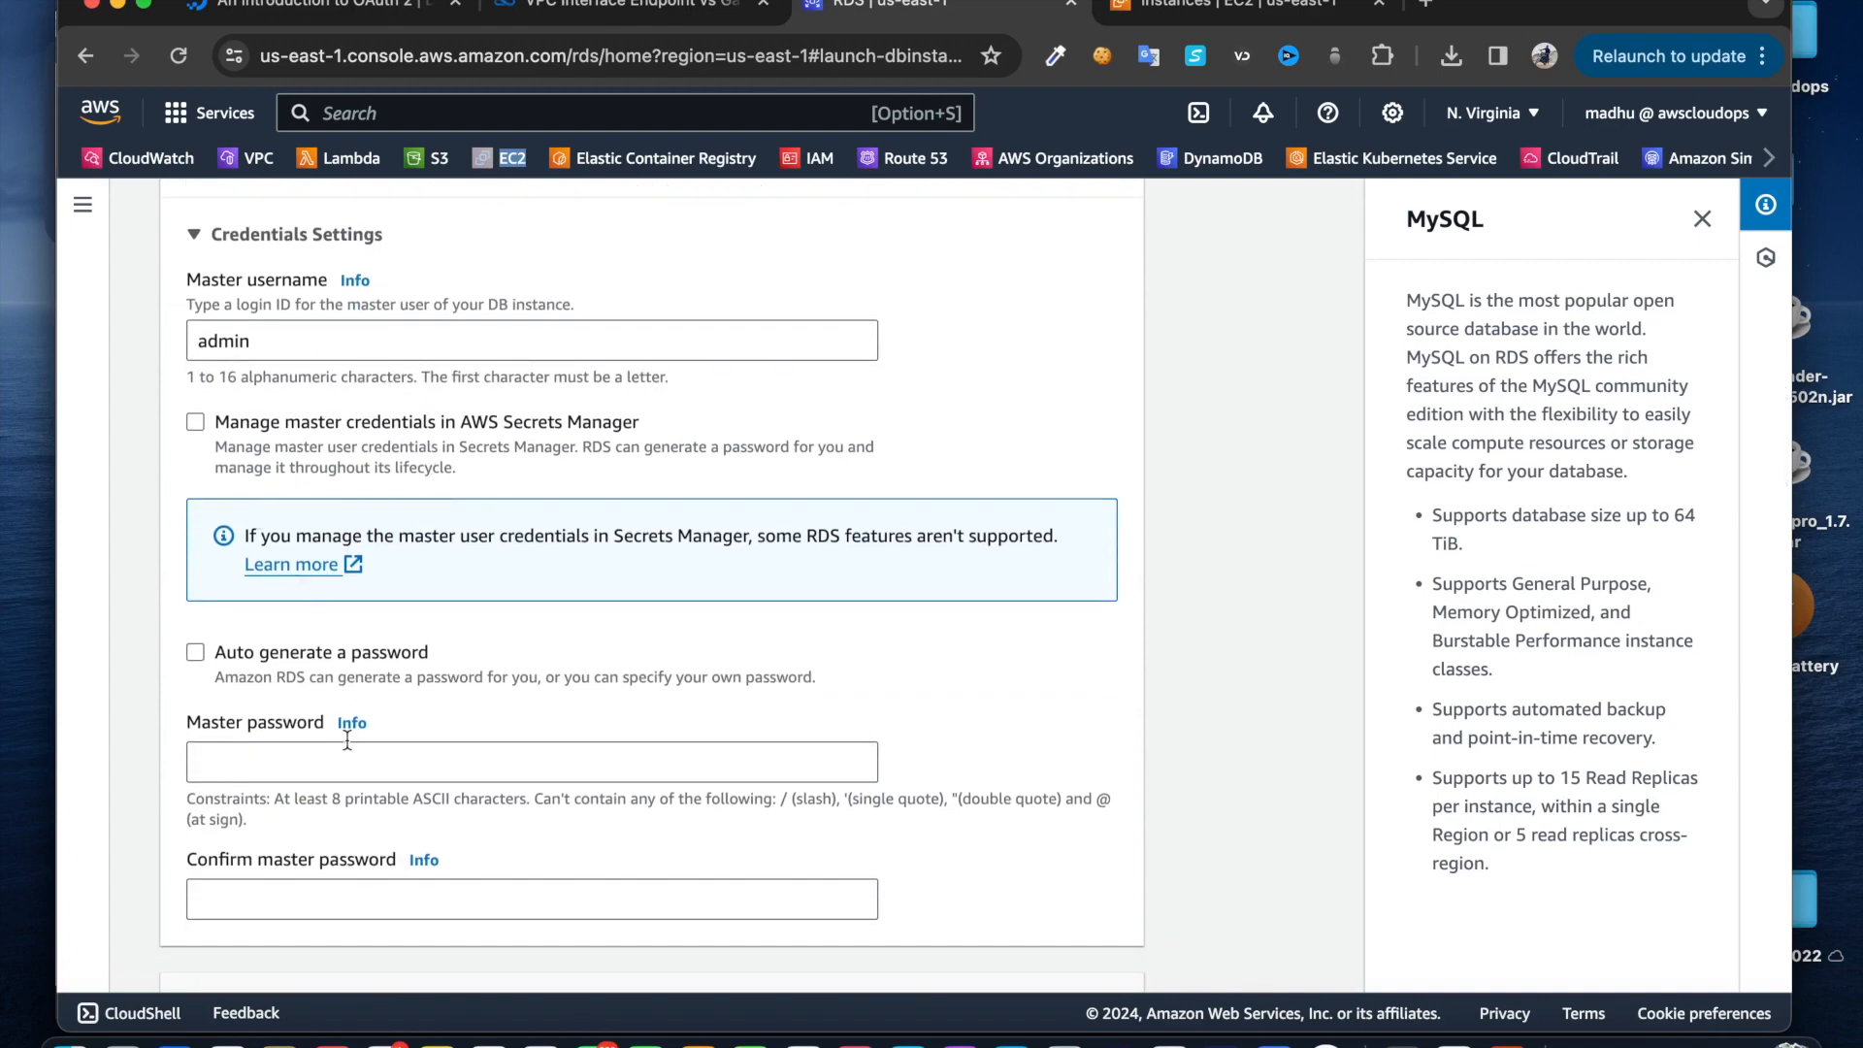
click(310, 758)
text(********)
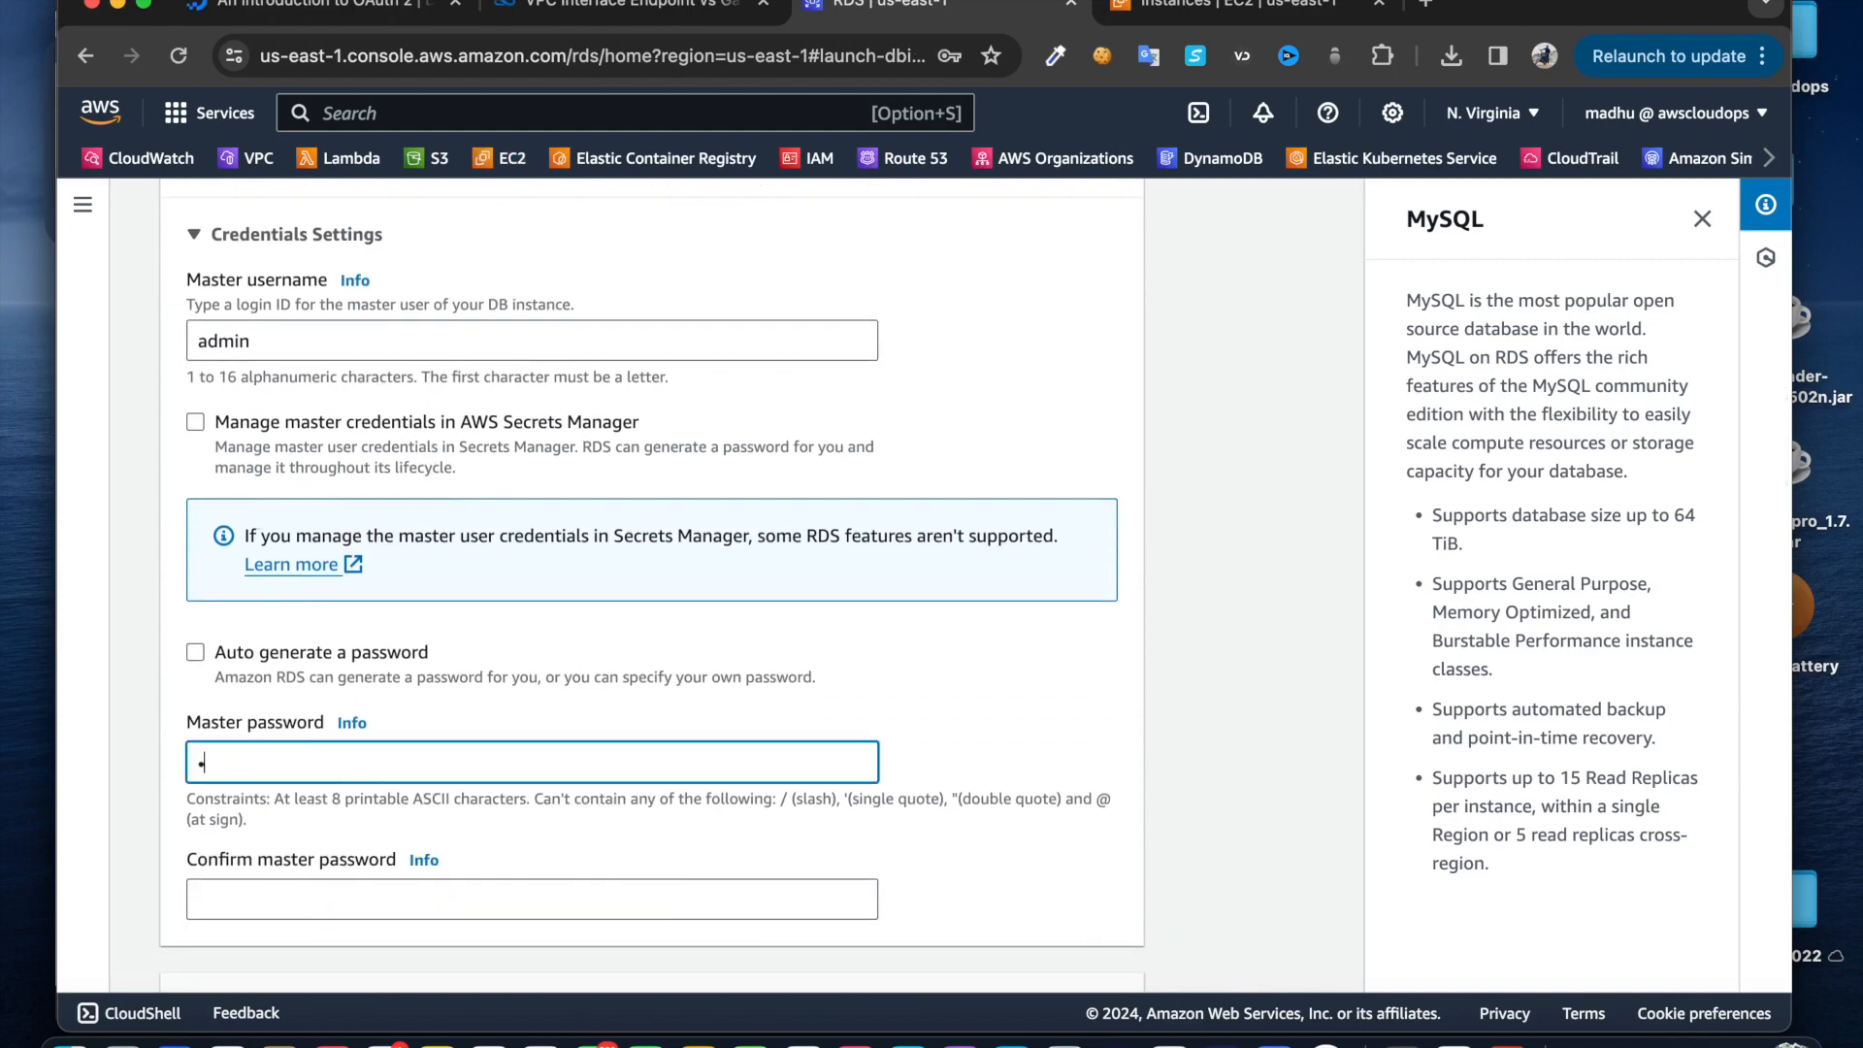
click(319, 901)
text(********)
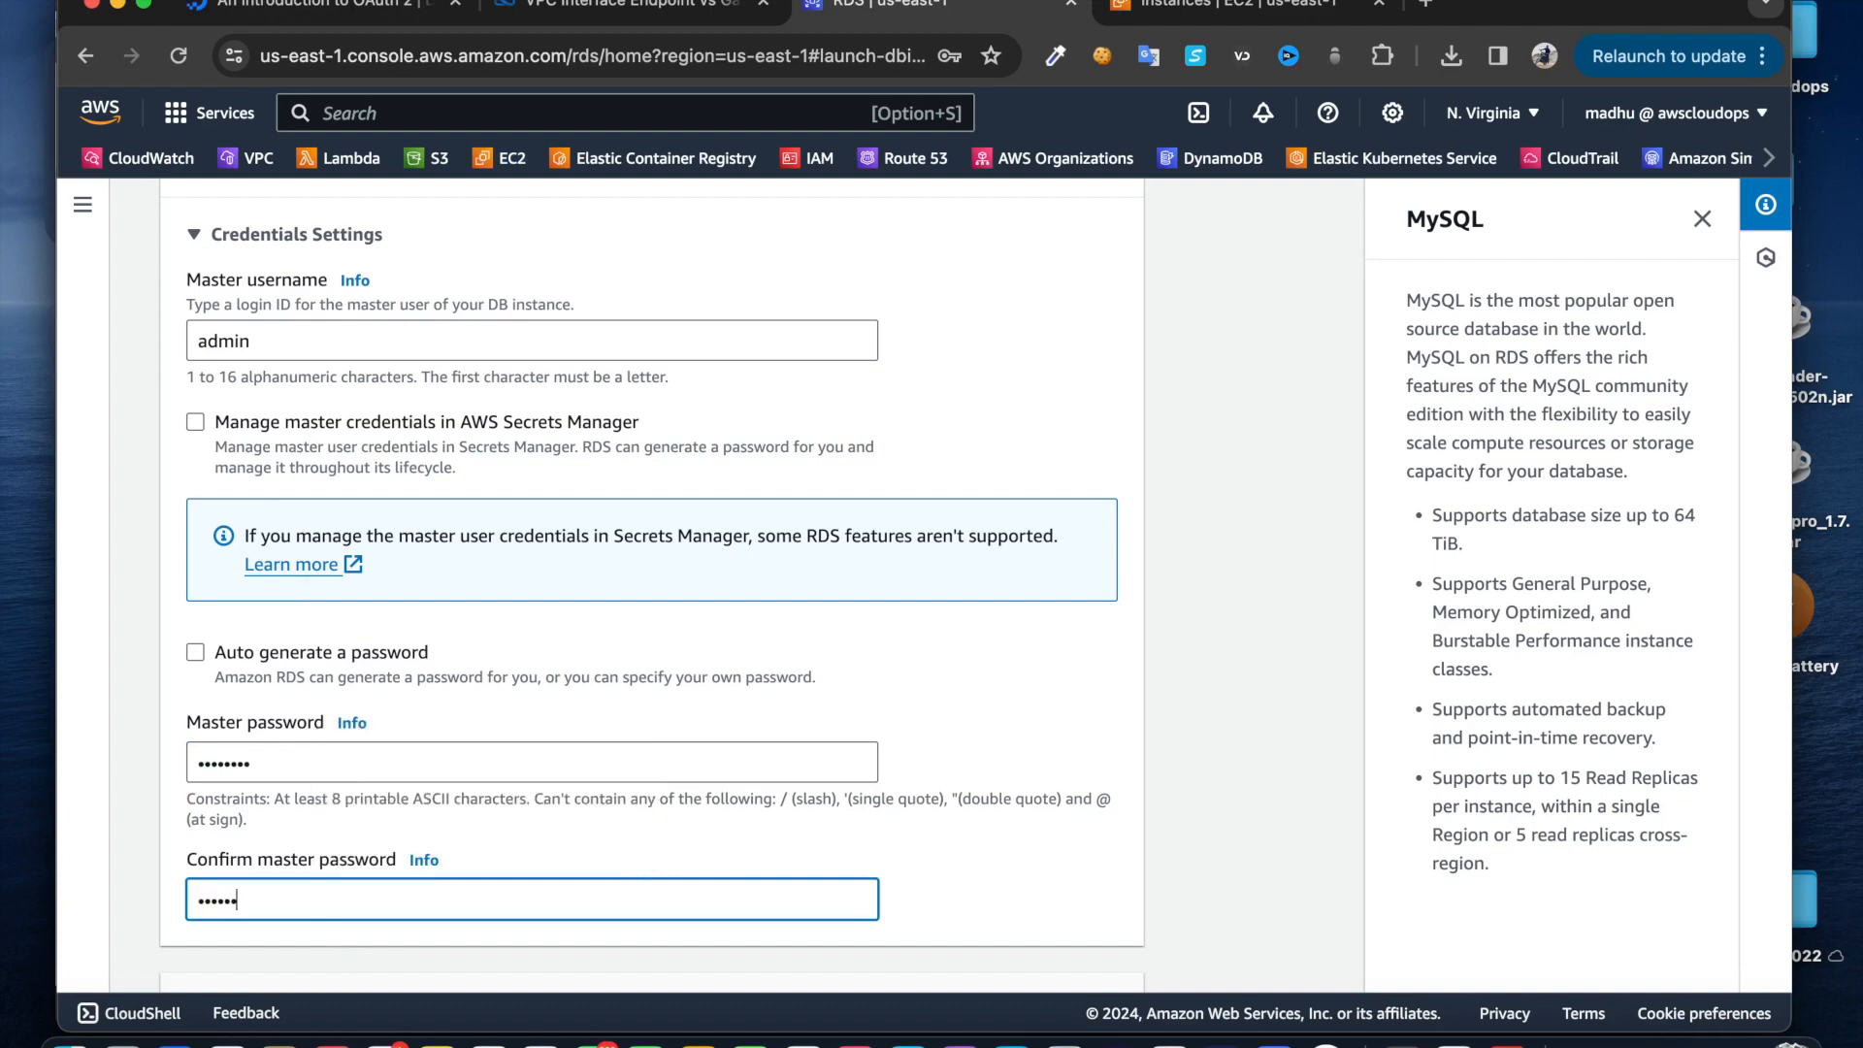
Include previous generation classes in the DB instance class filters of the instance configuration
scroll(557, 876, down, 3)
scroll(516, 728, down, 1)
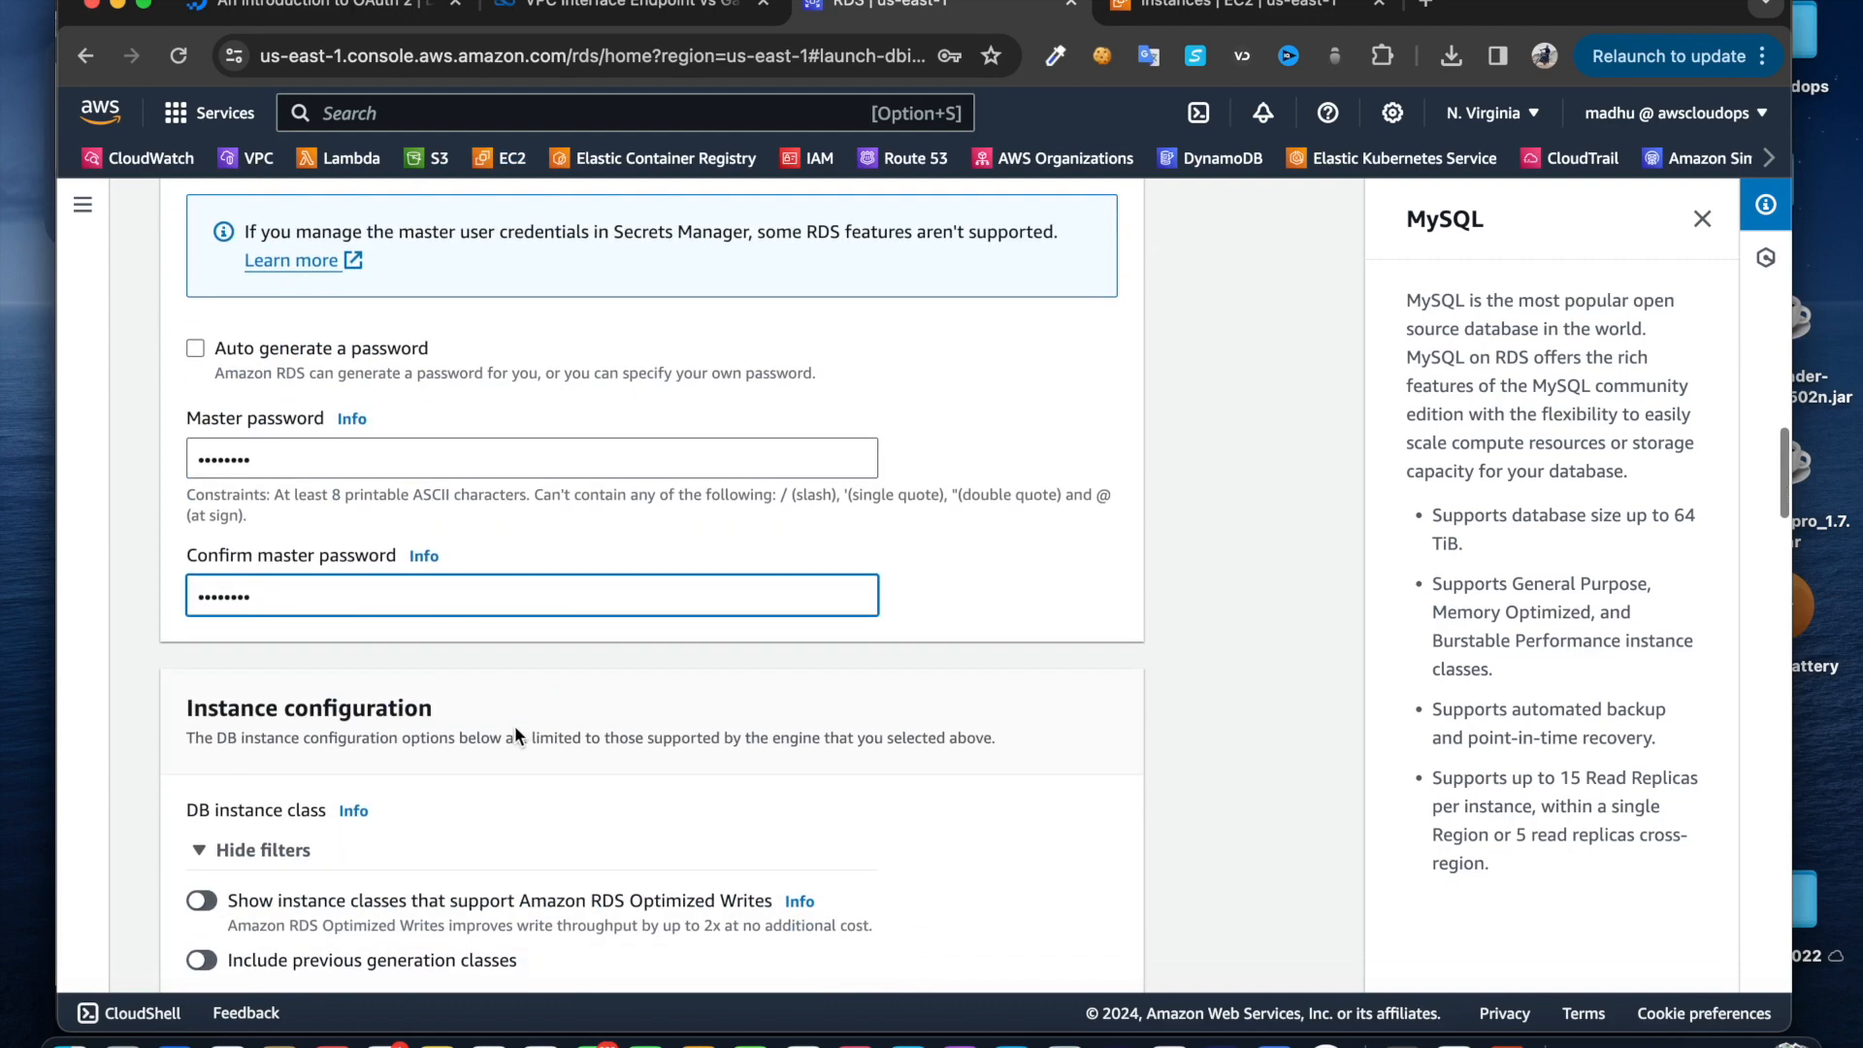
scroll(512, 717, down, 2)
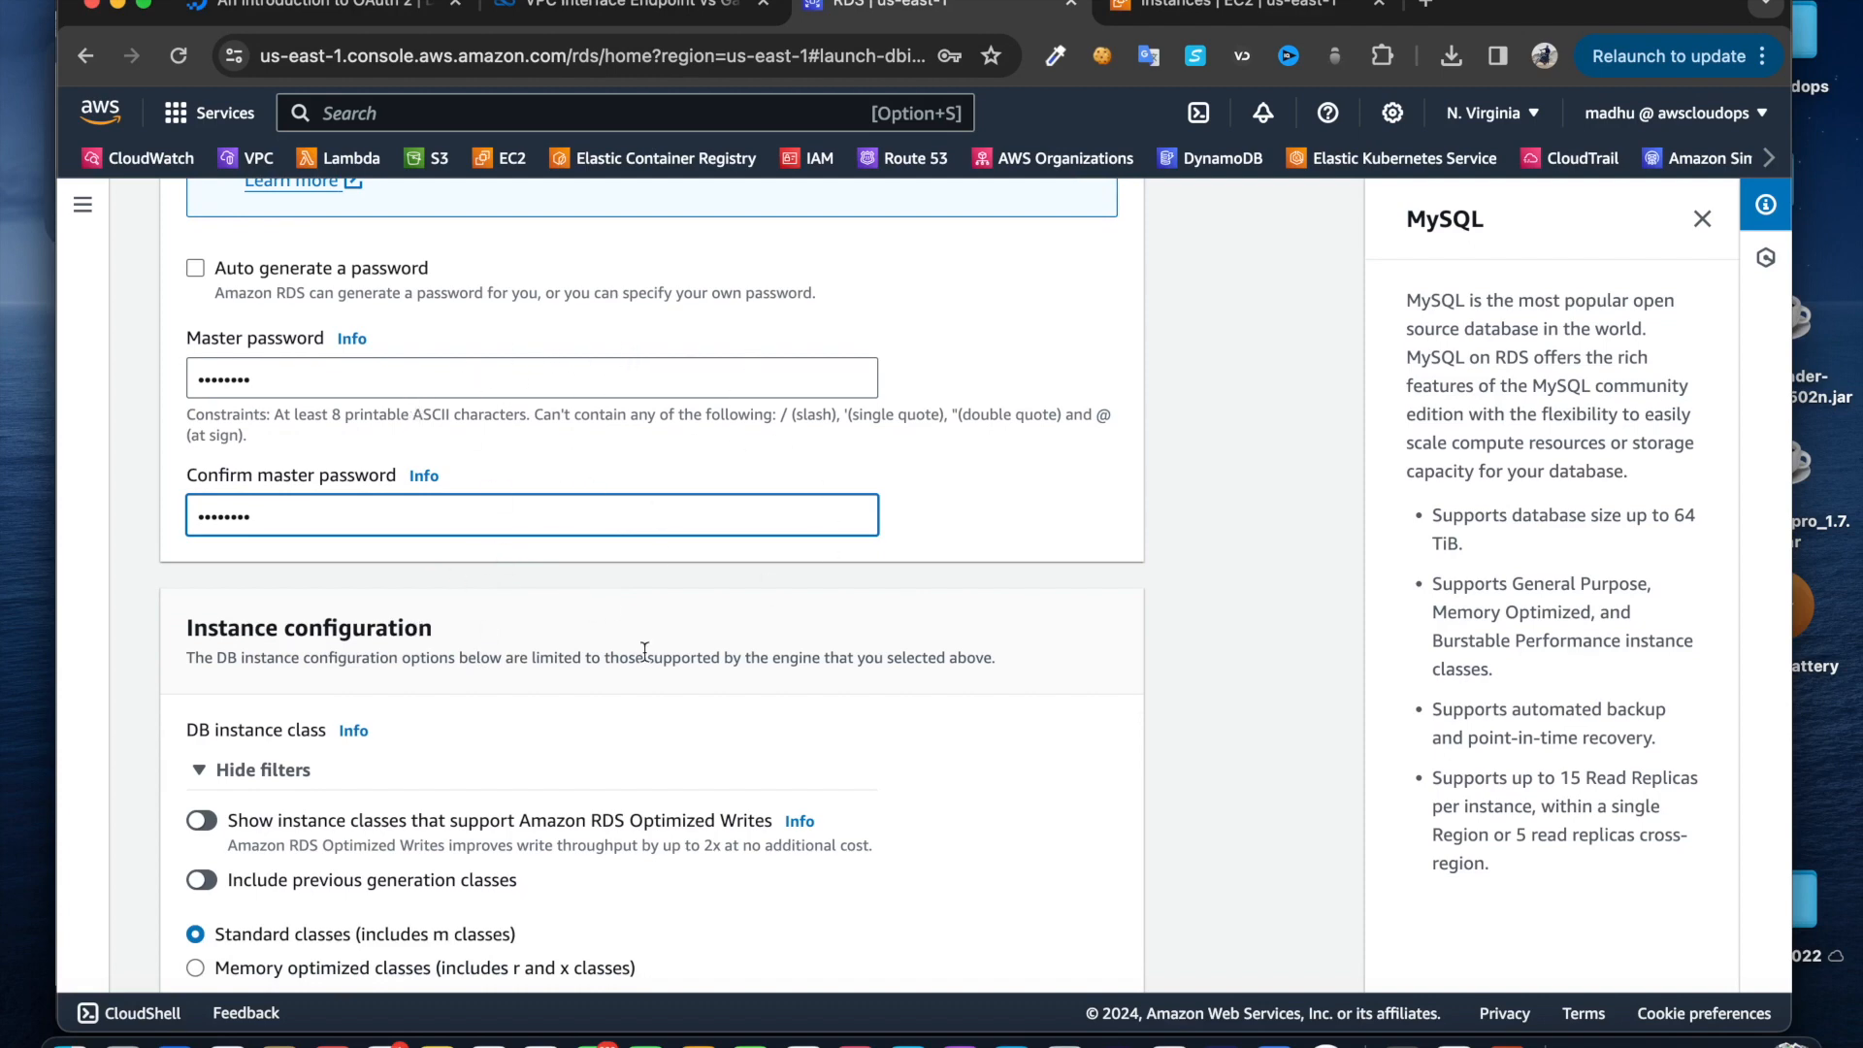
scroll(644, 650, down, 3)
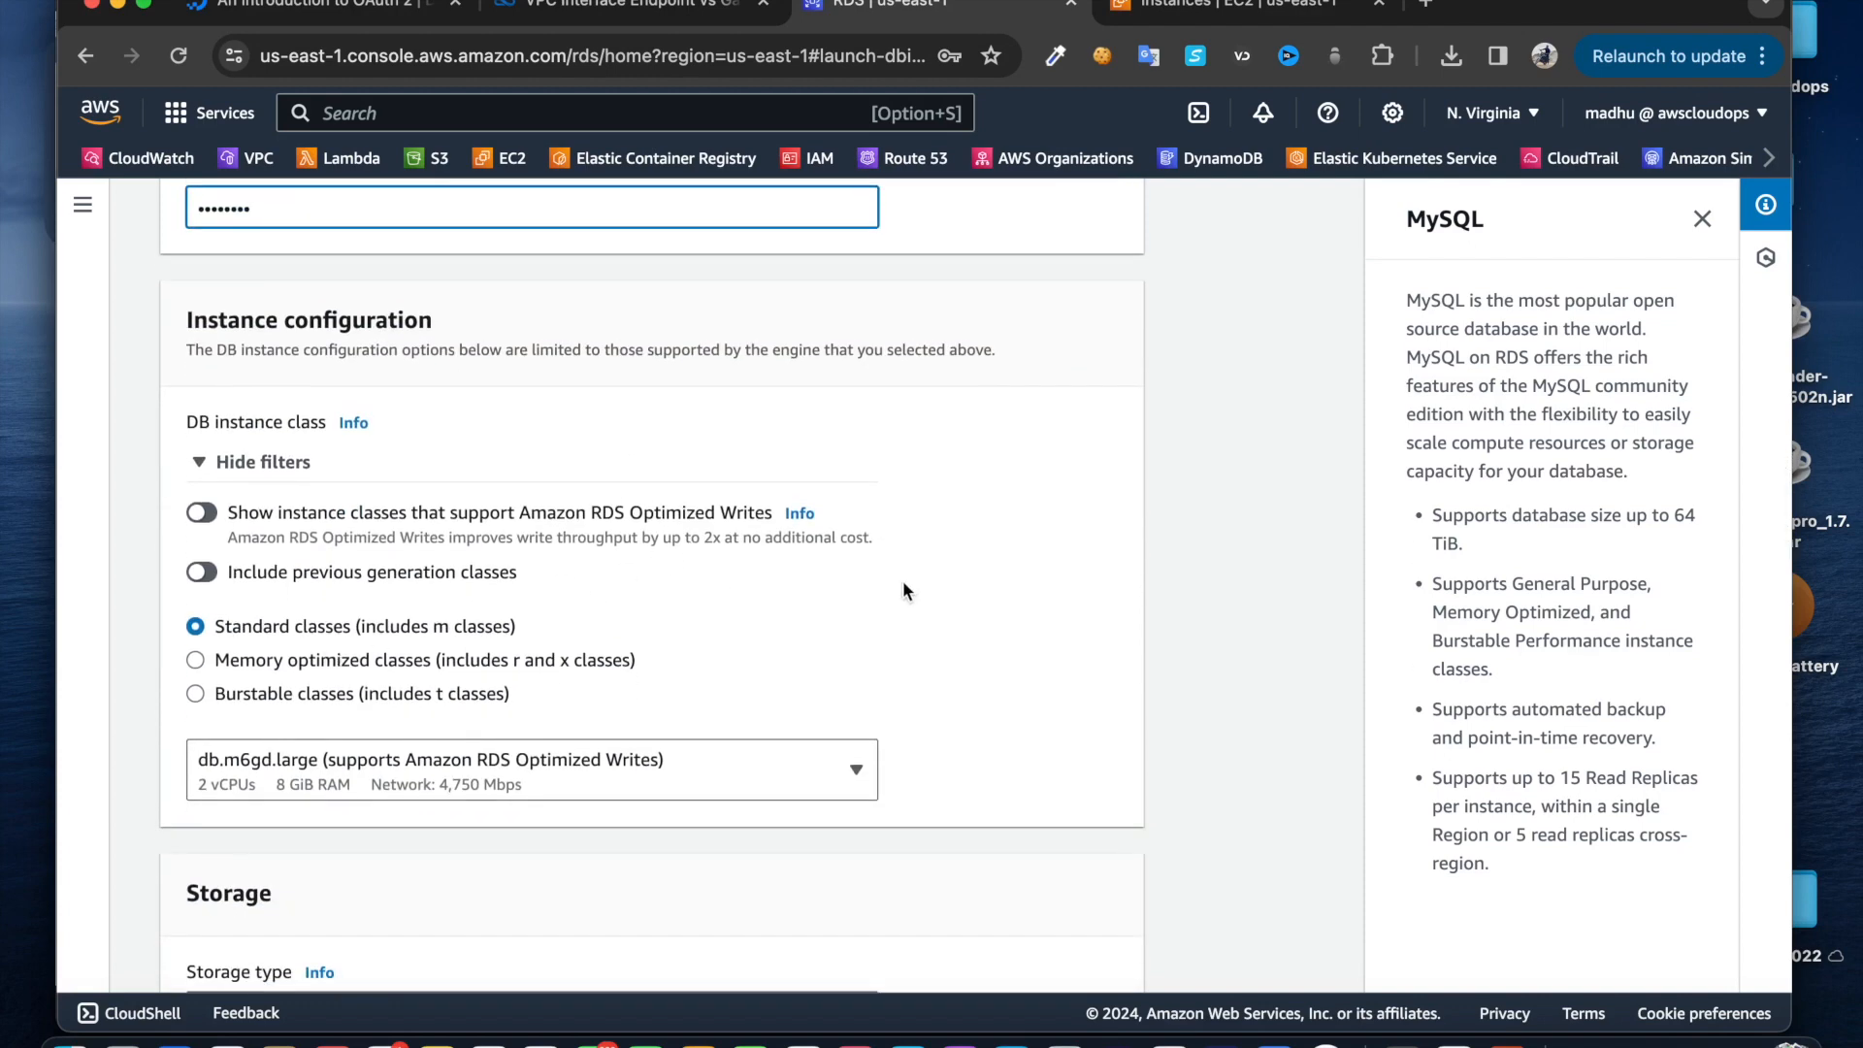
scroll(835, 596, down, 2)
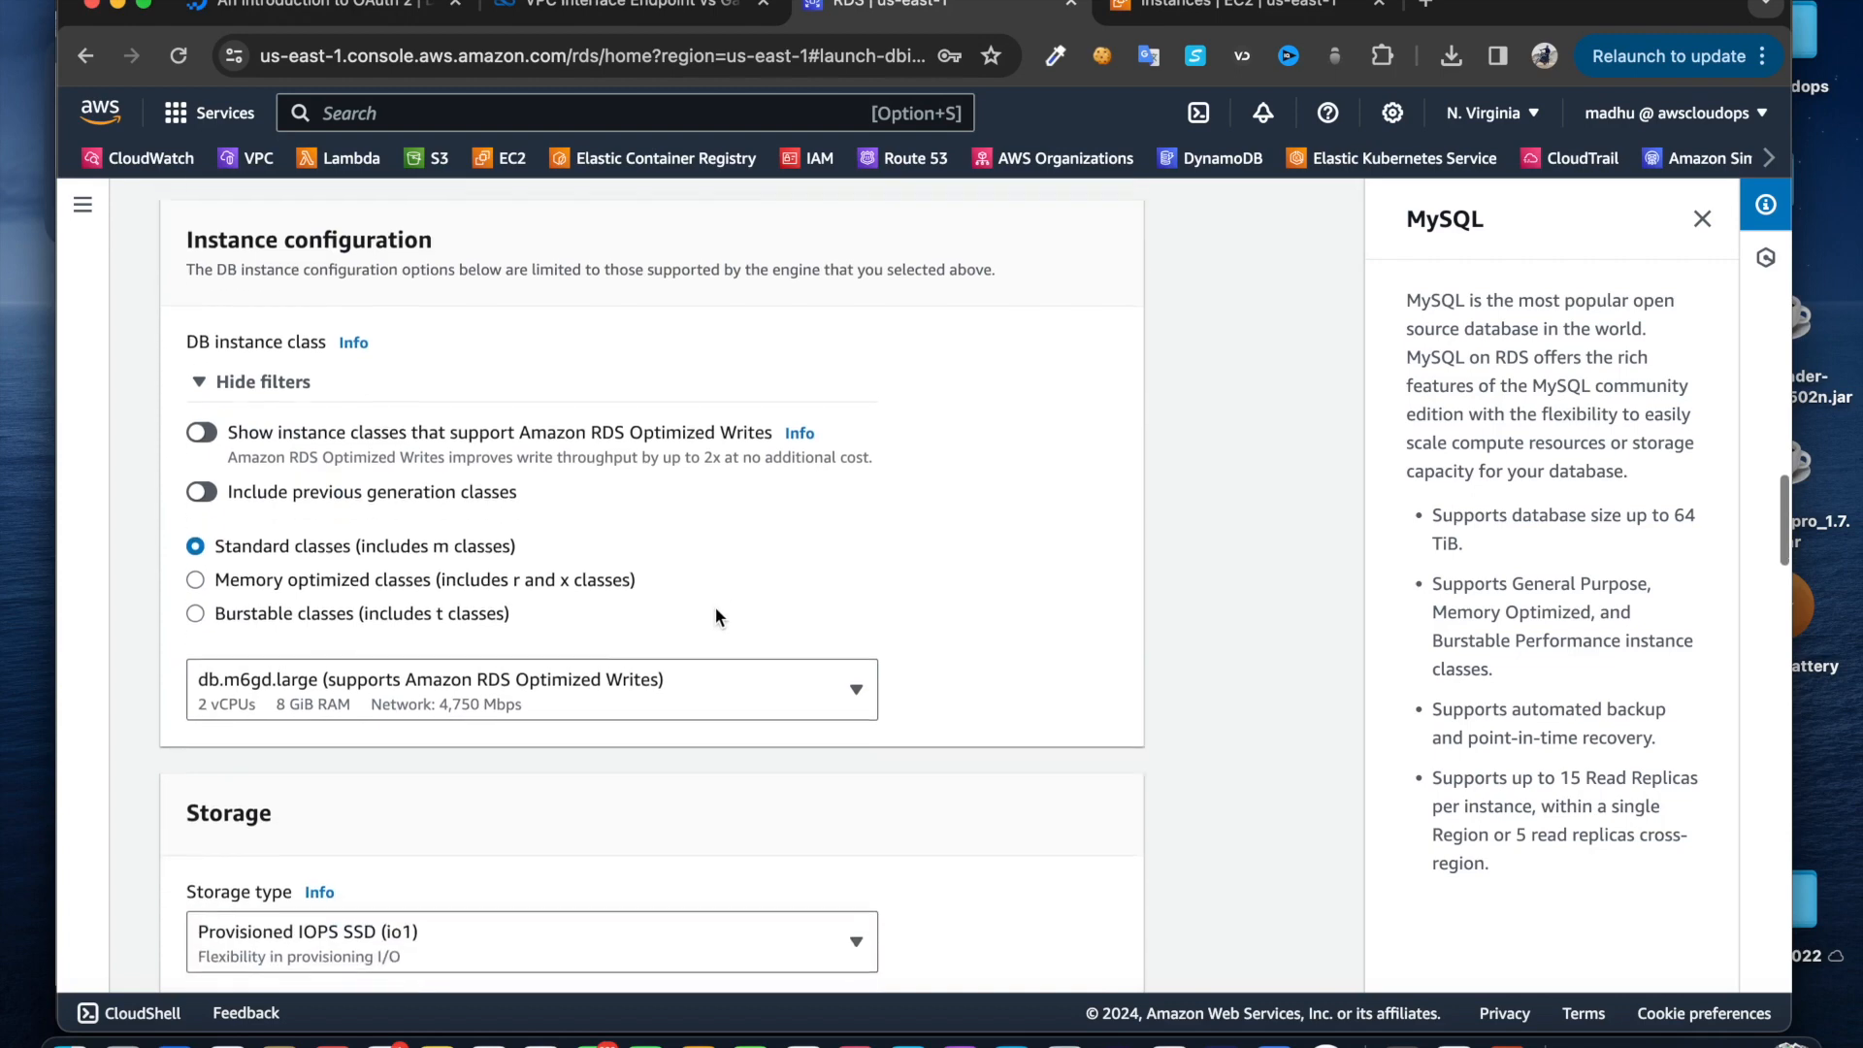
click(218, 479)
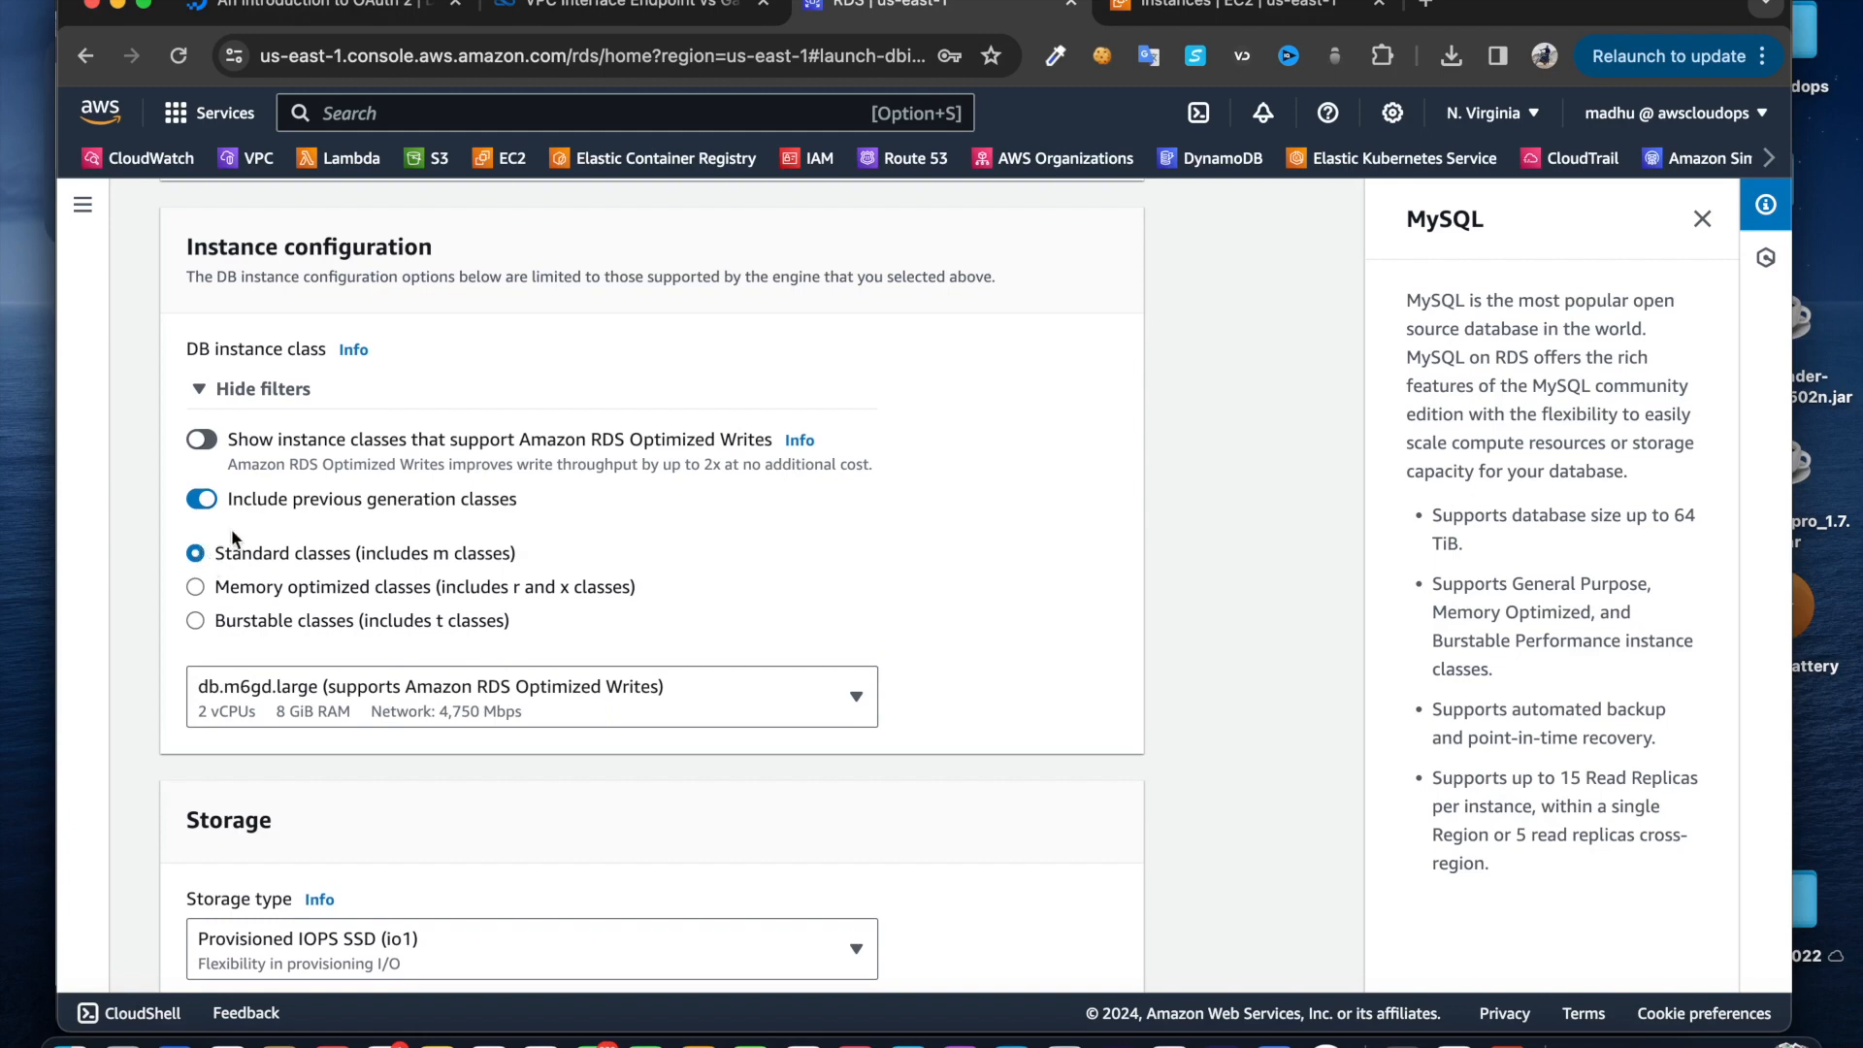
click(582, 717)
text(t2)
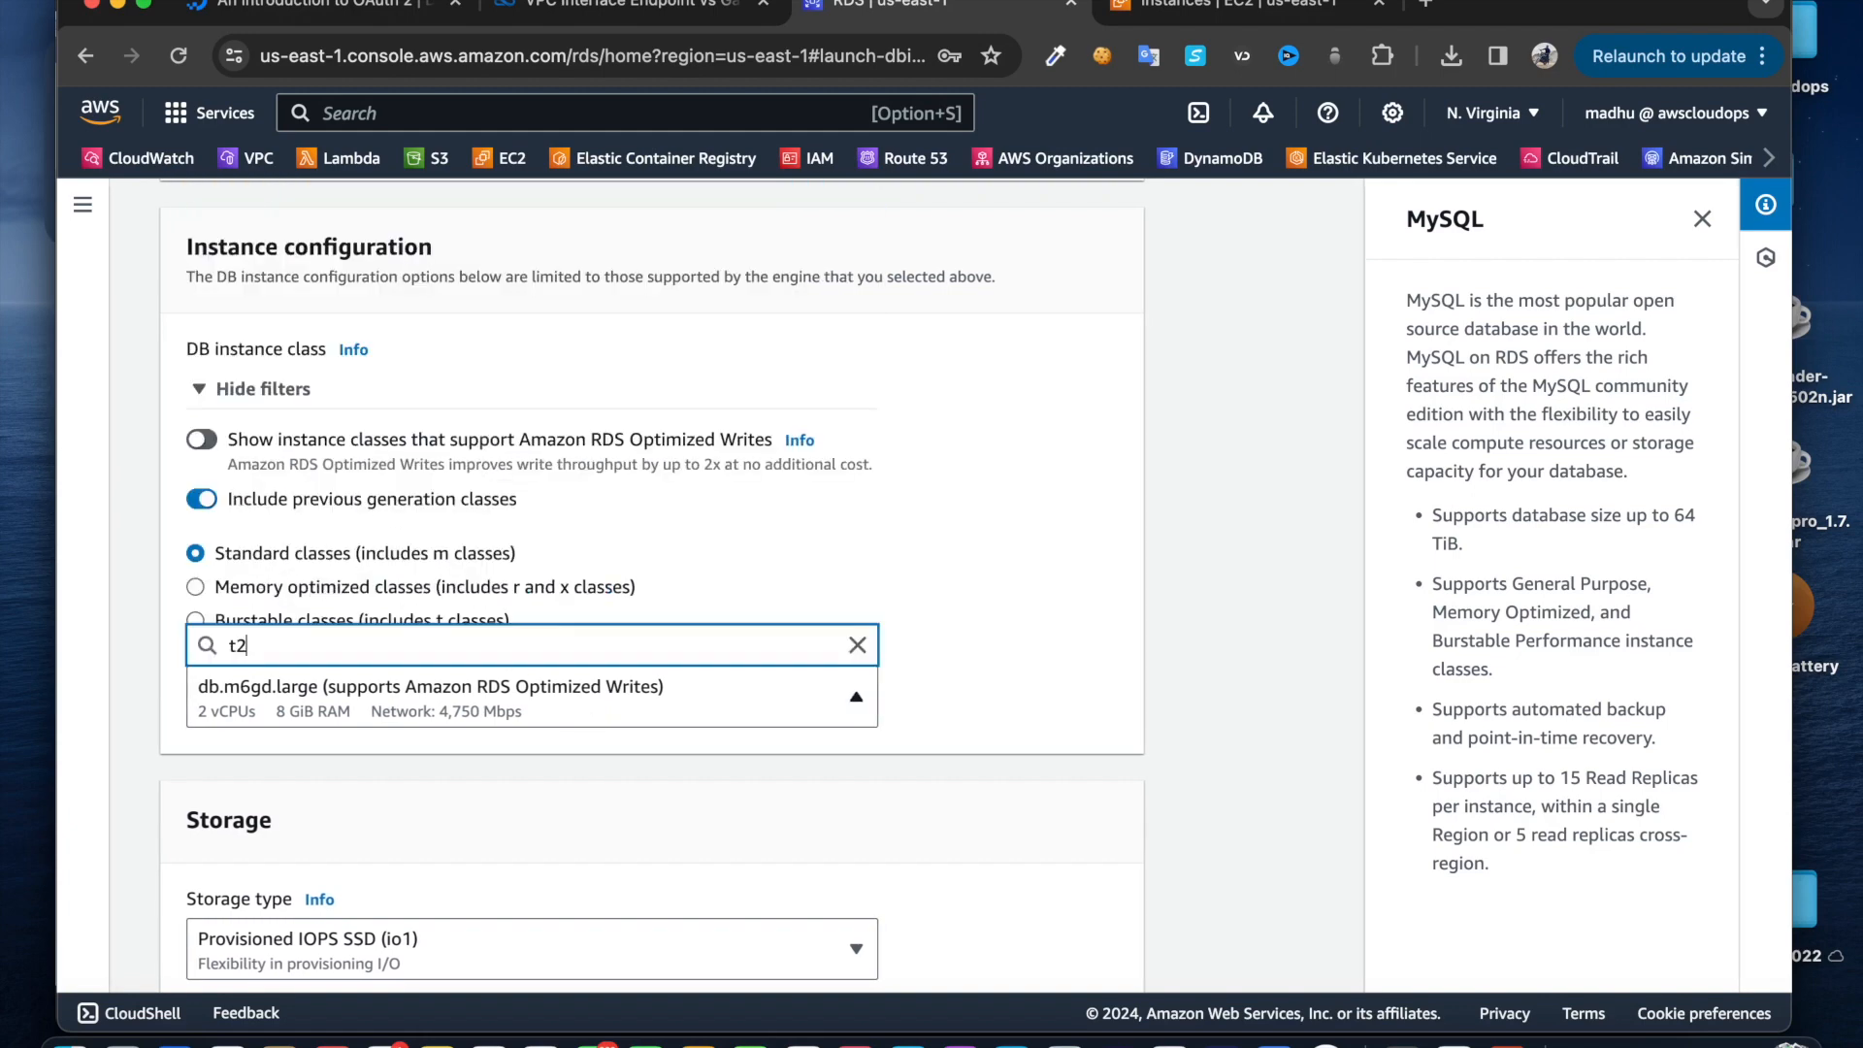
key(BackSpace)
key(BackSpace)
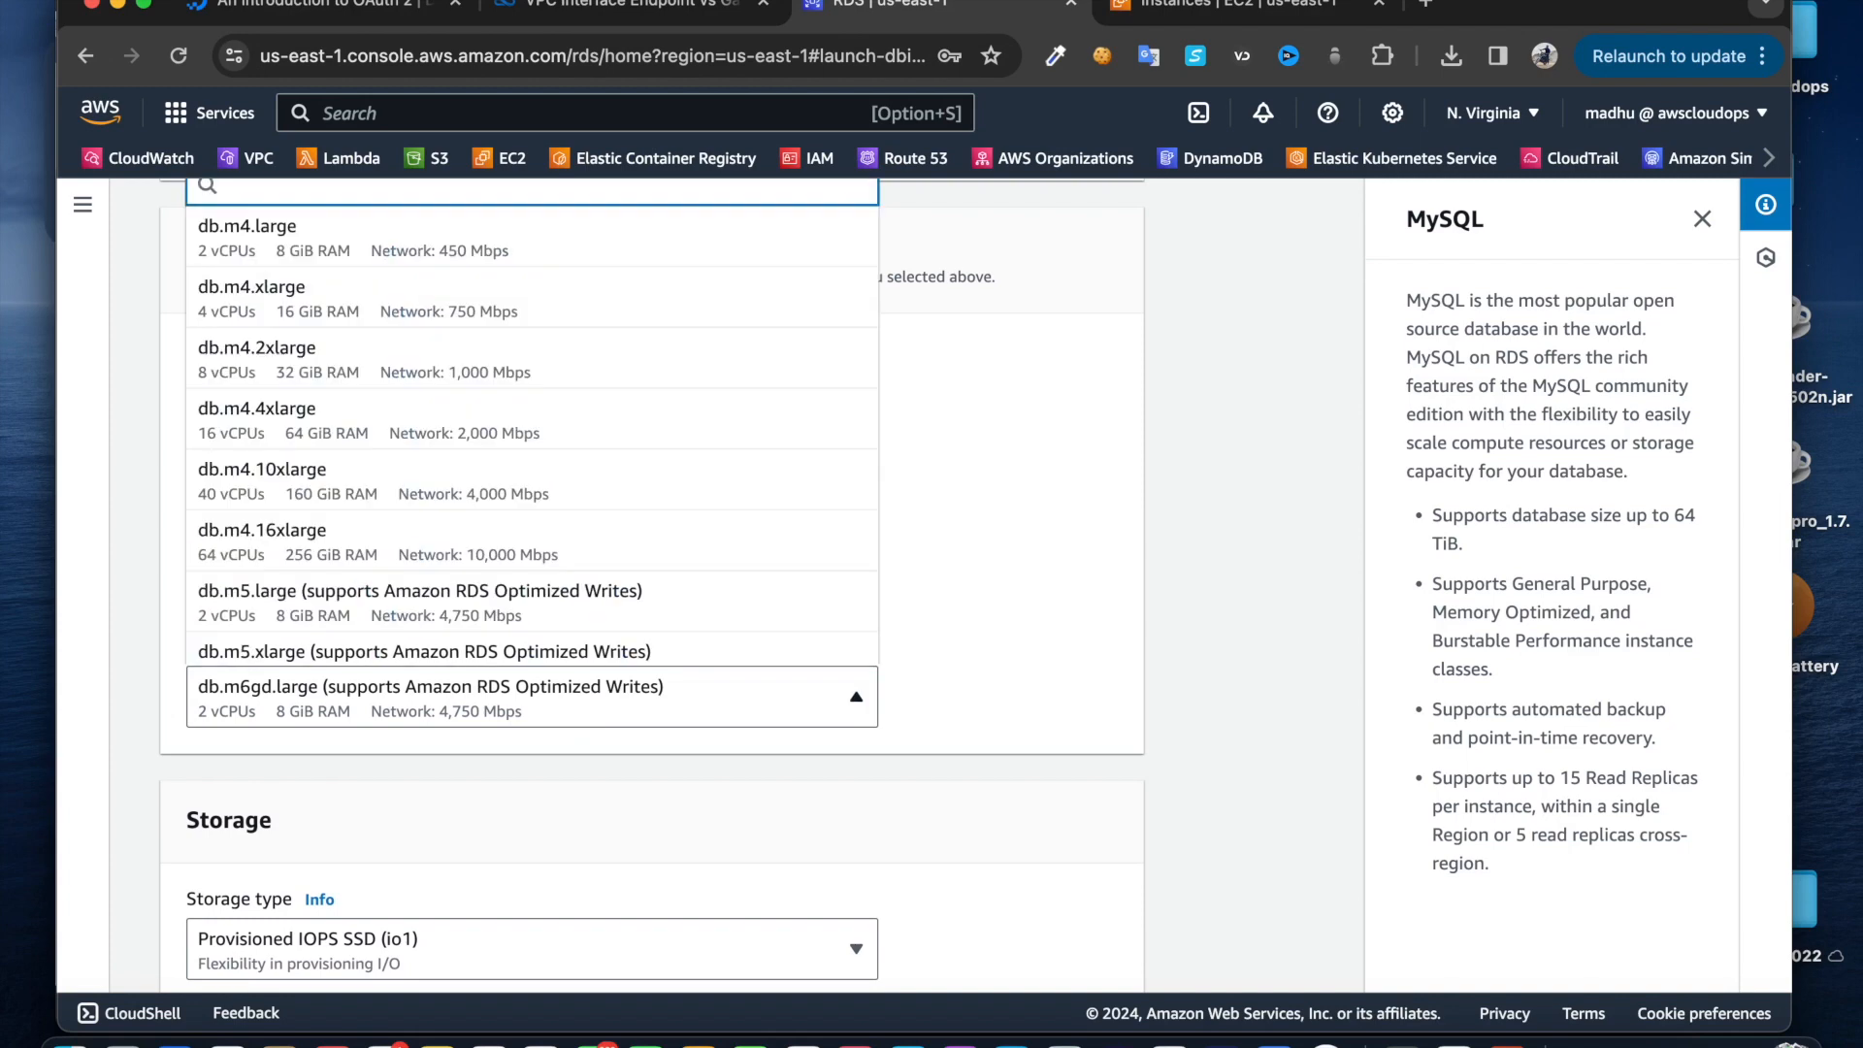
click(1133, 603)
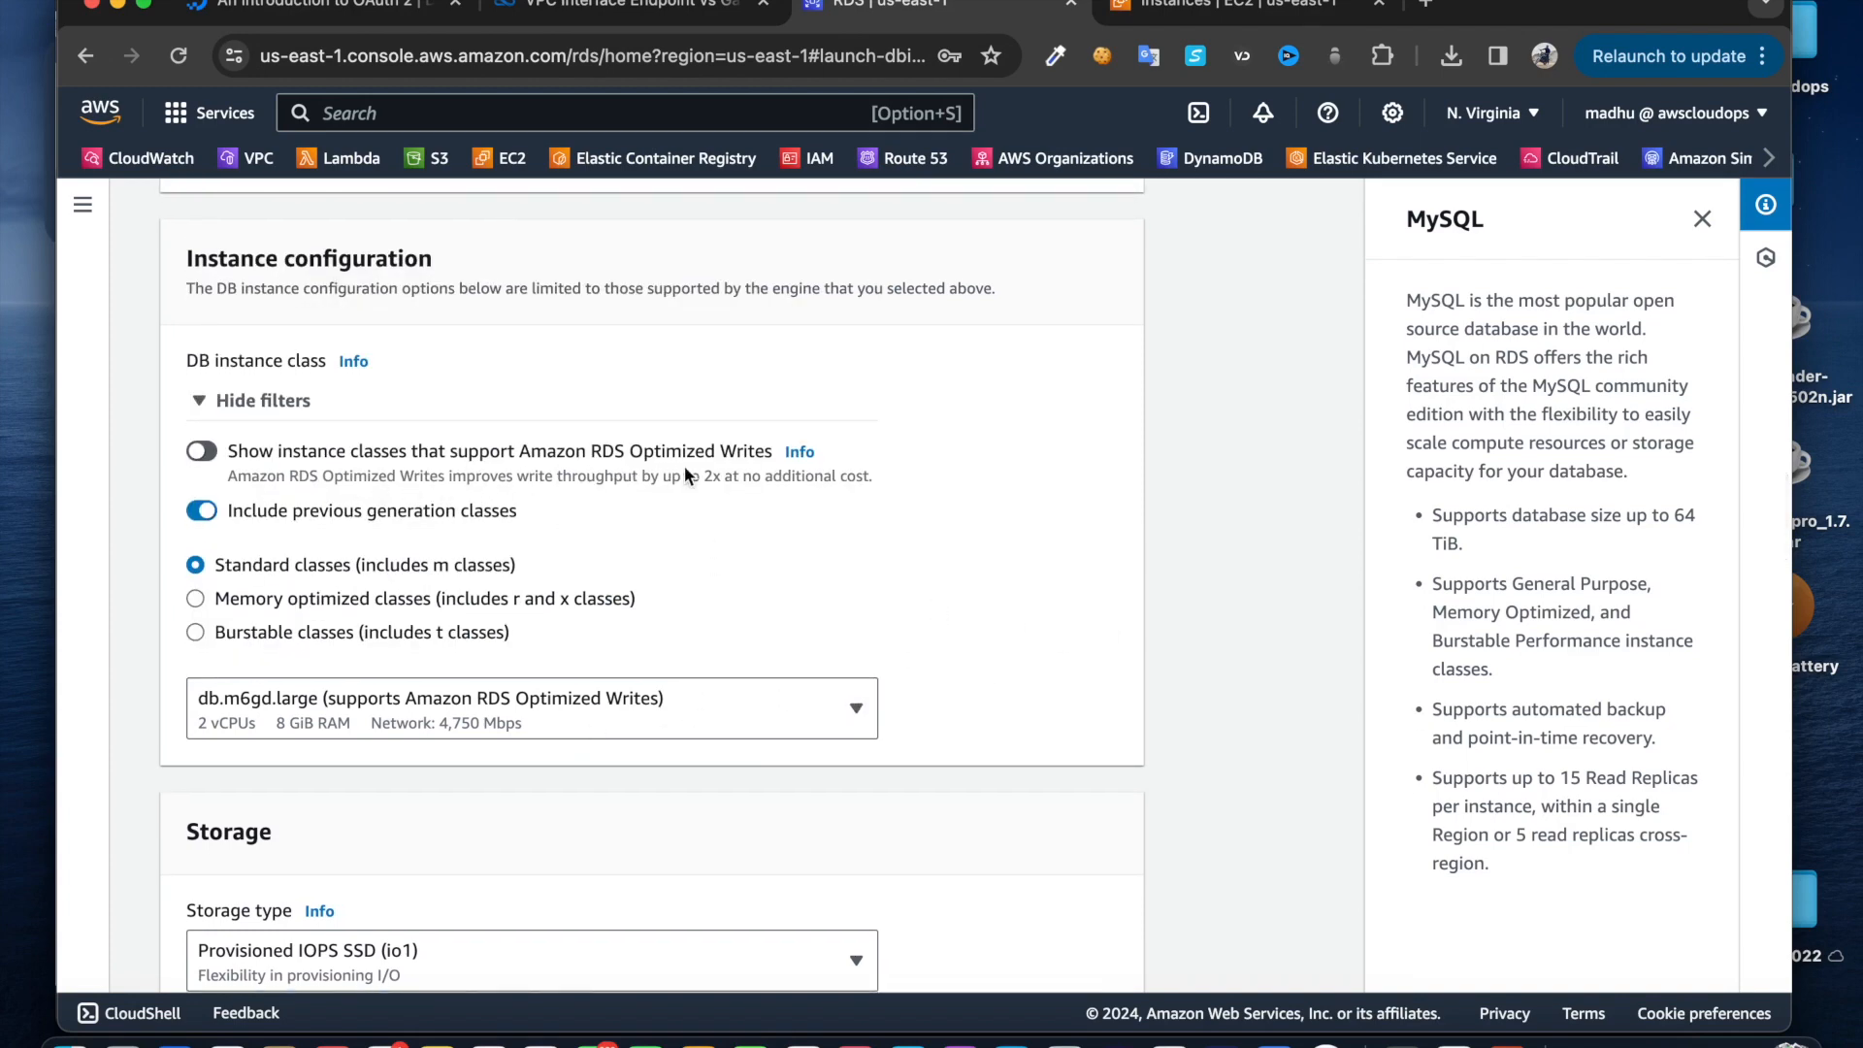
Filter to burstable classes and select db.t2.medium as the DB instance class
scroll(482, 513, up, 1)
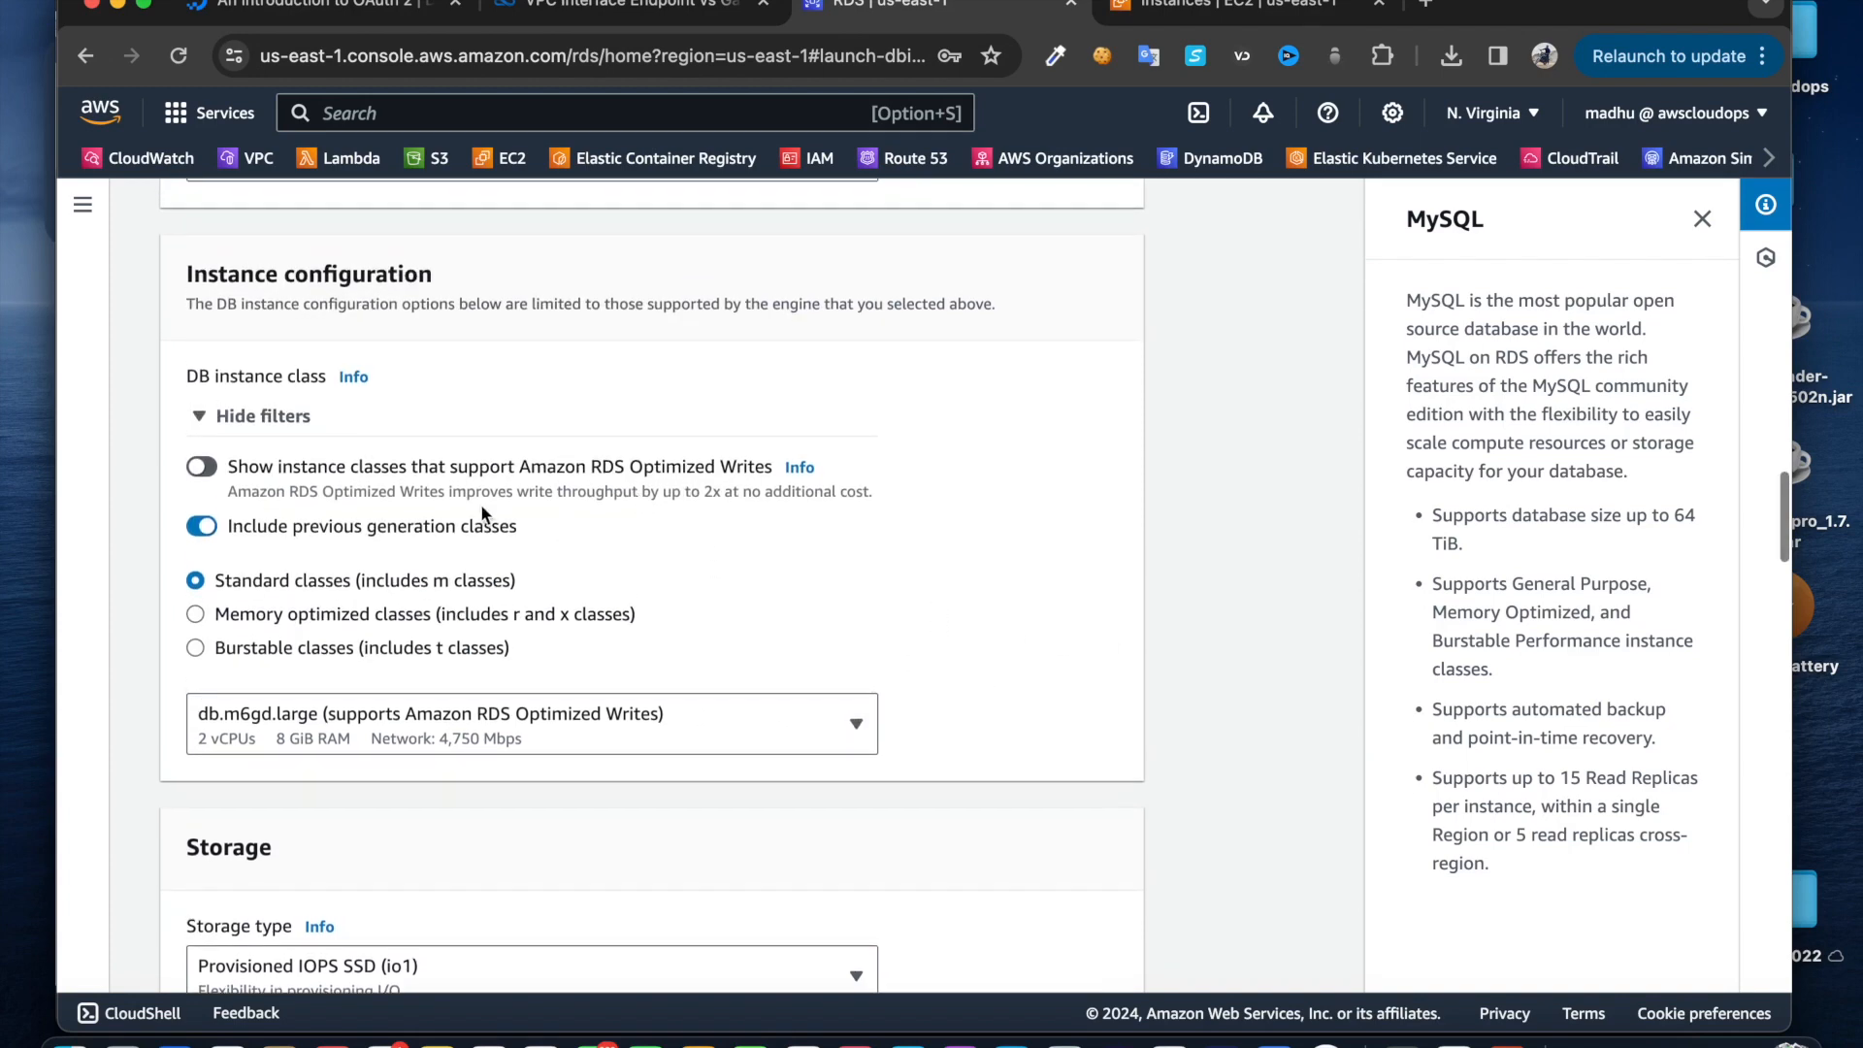
click(195, 647)
click(340, 720)
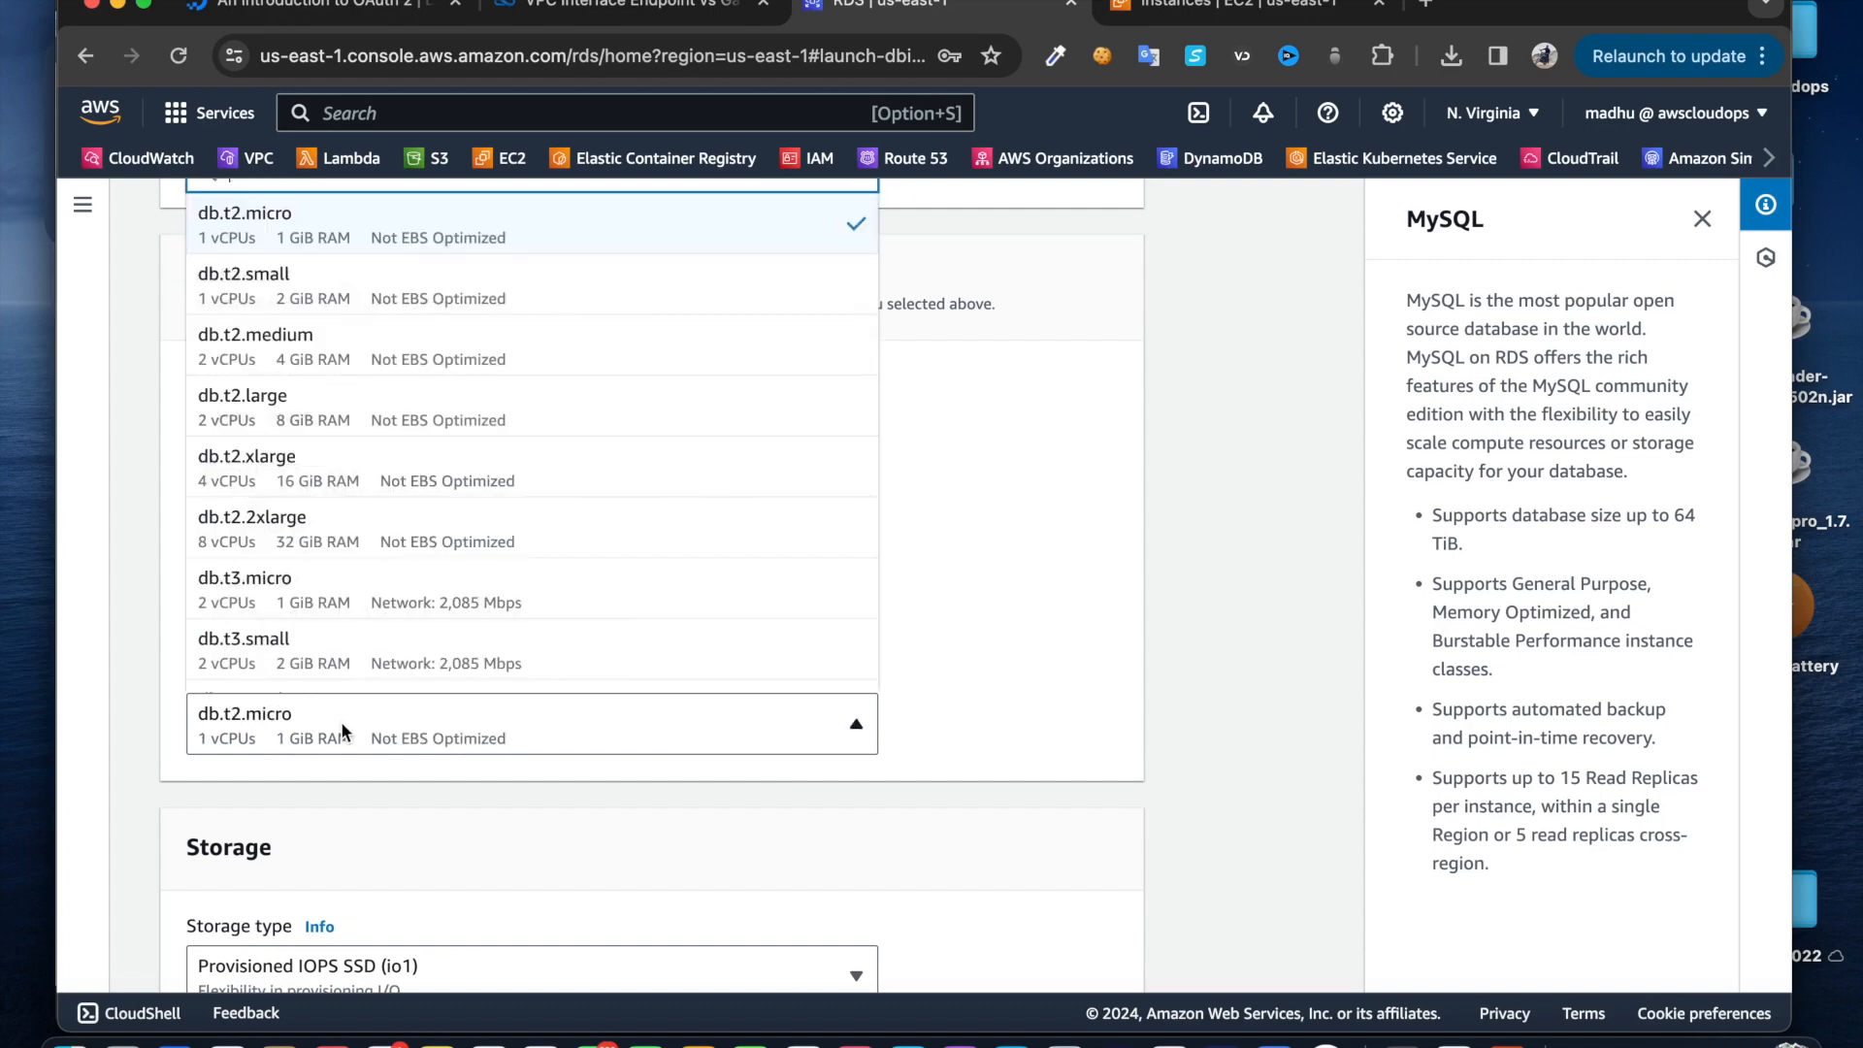
click(300, 347)
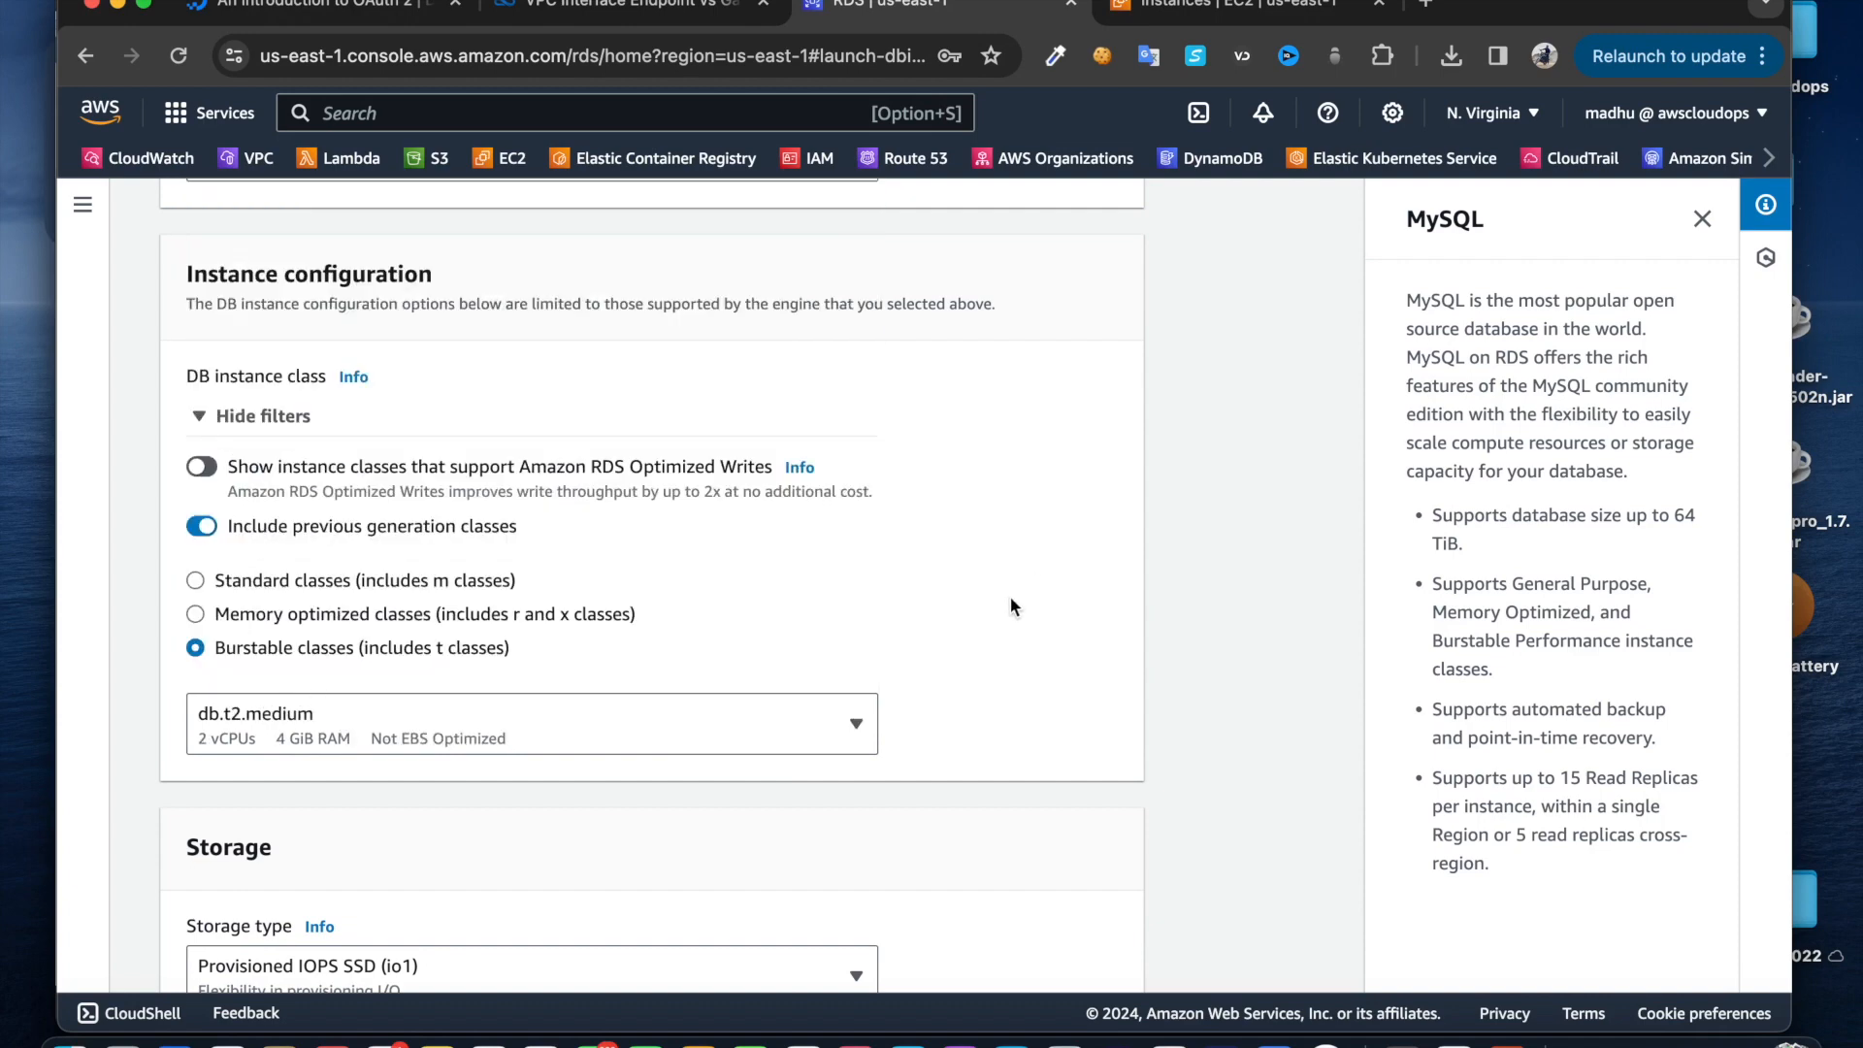
Set the allocated storage to 20 GiB
scroll(1011, 596, down, 3)
scroll(964, 613, down, 2)
double_click(311, 611)
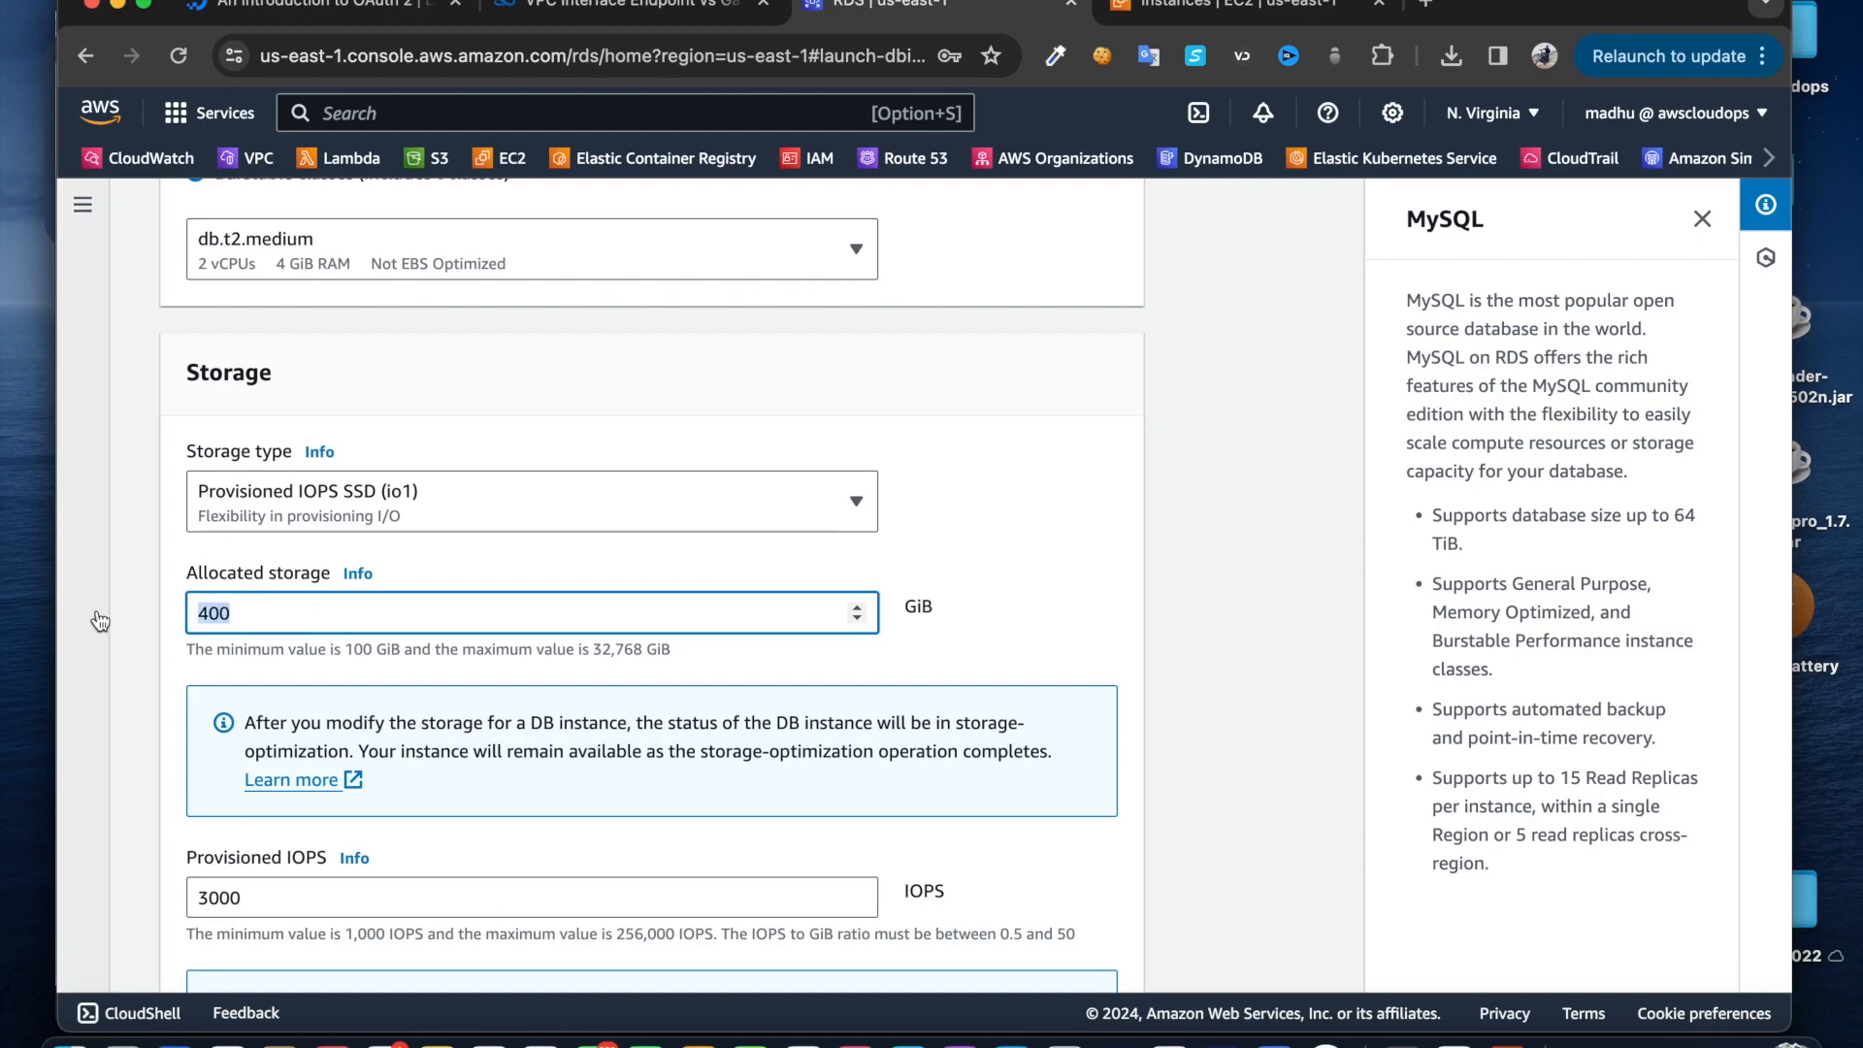
text(20)
Disable storage autoscaling in the Storage settings and collapse that section
scroll(272, 693, down, 3)
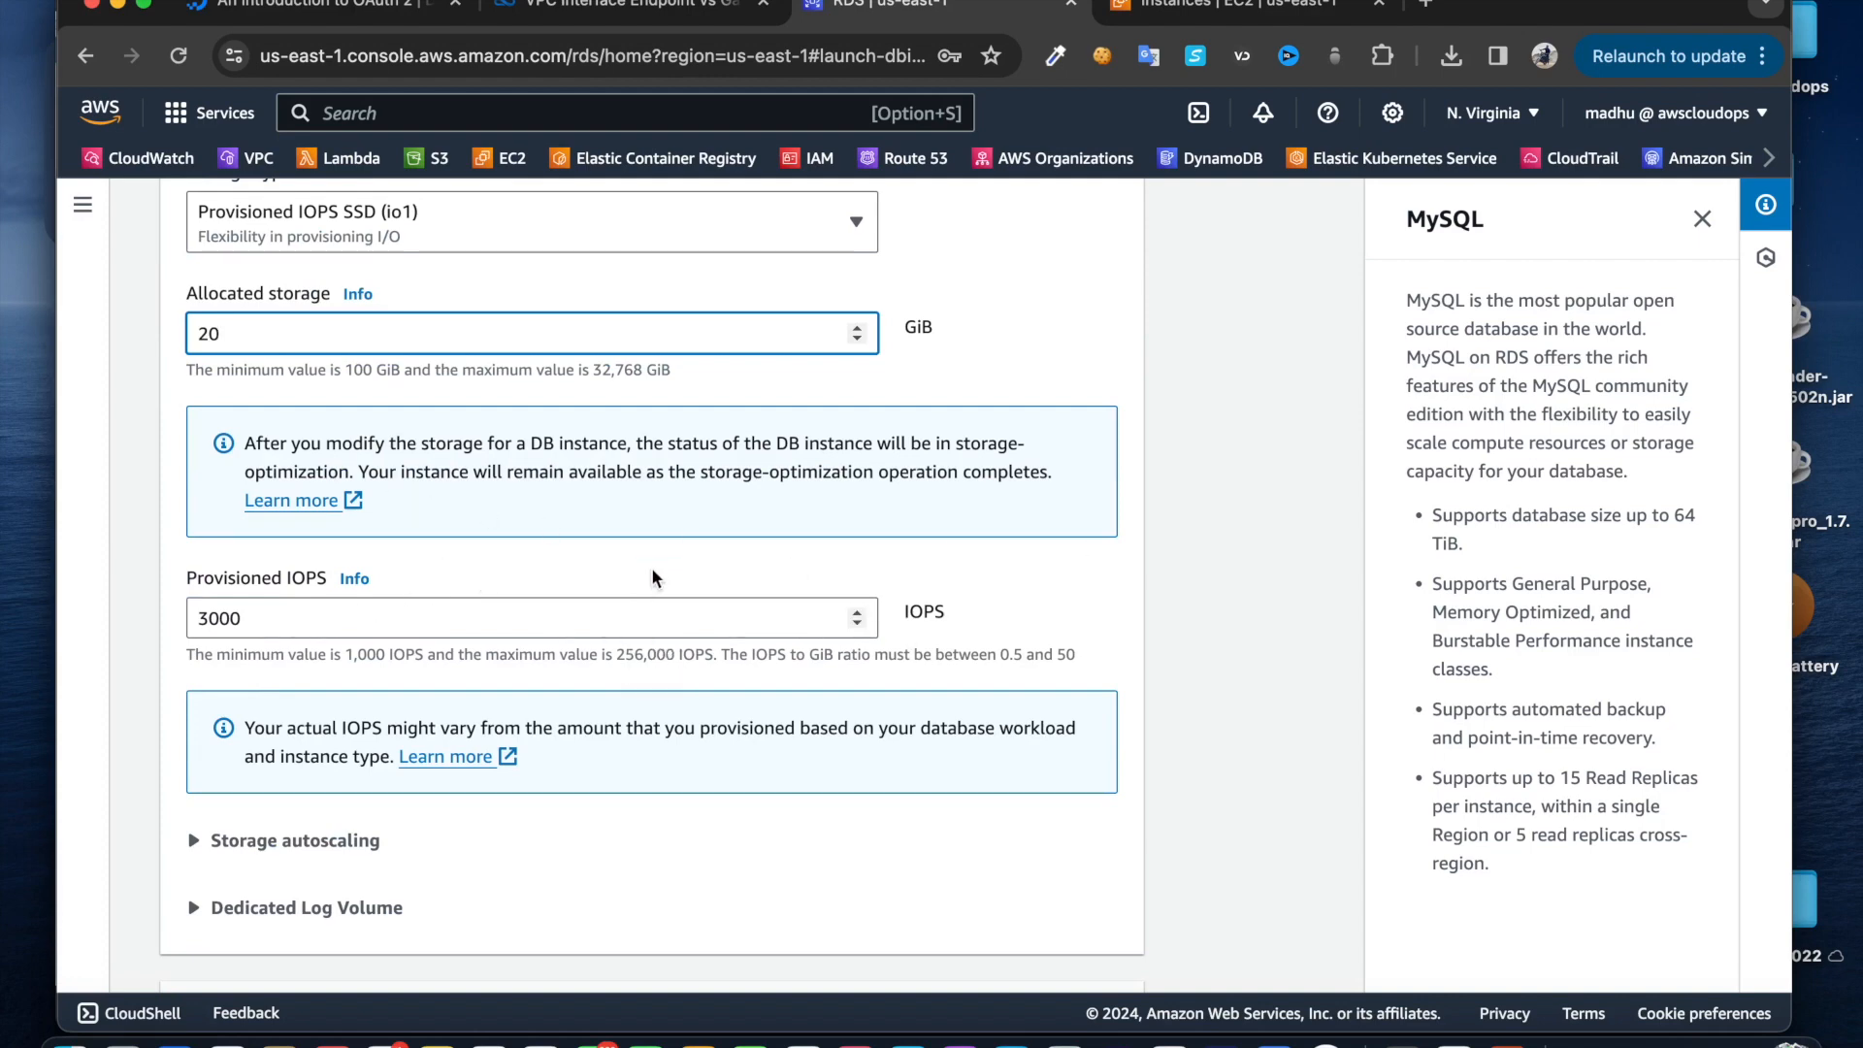
scroll(653, 630, down, 3)
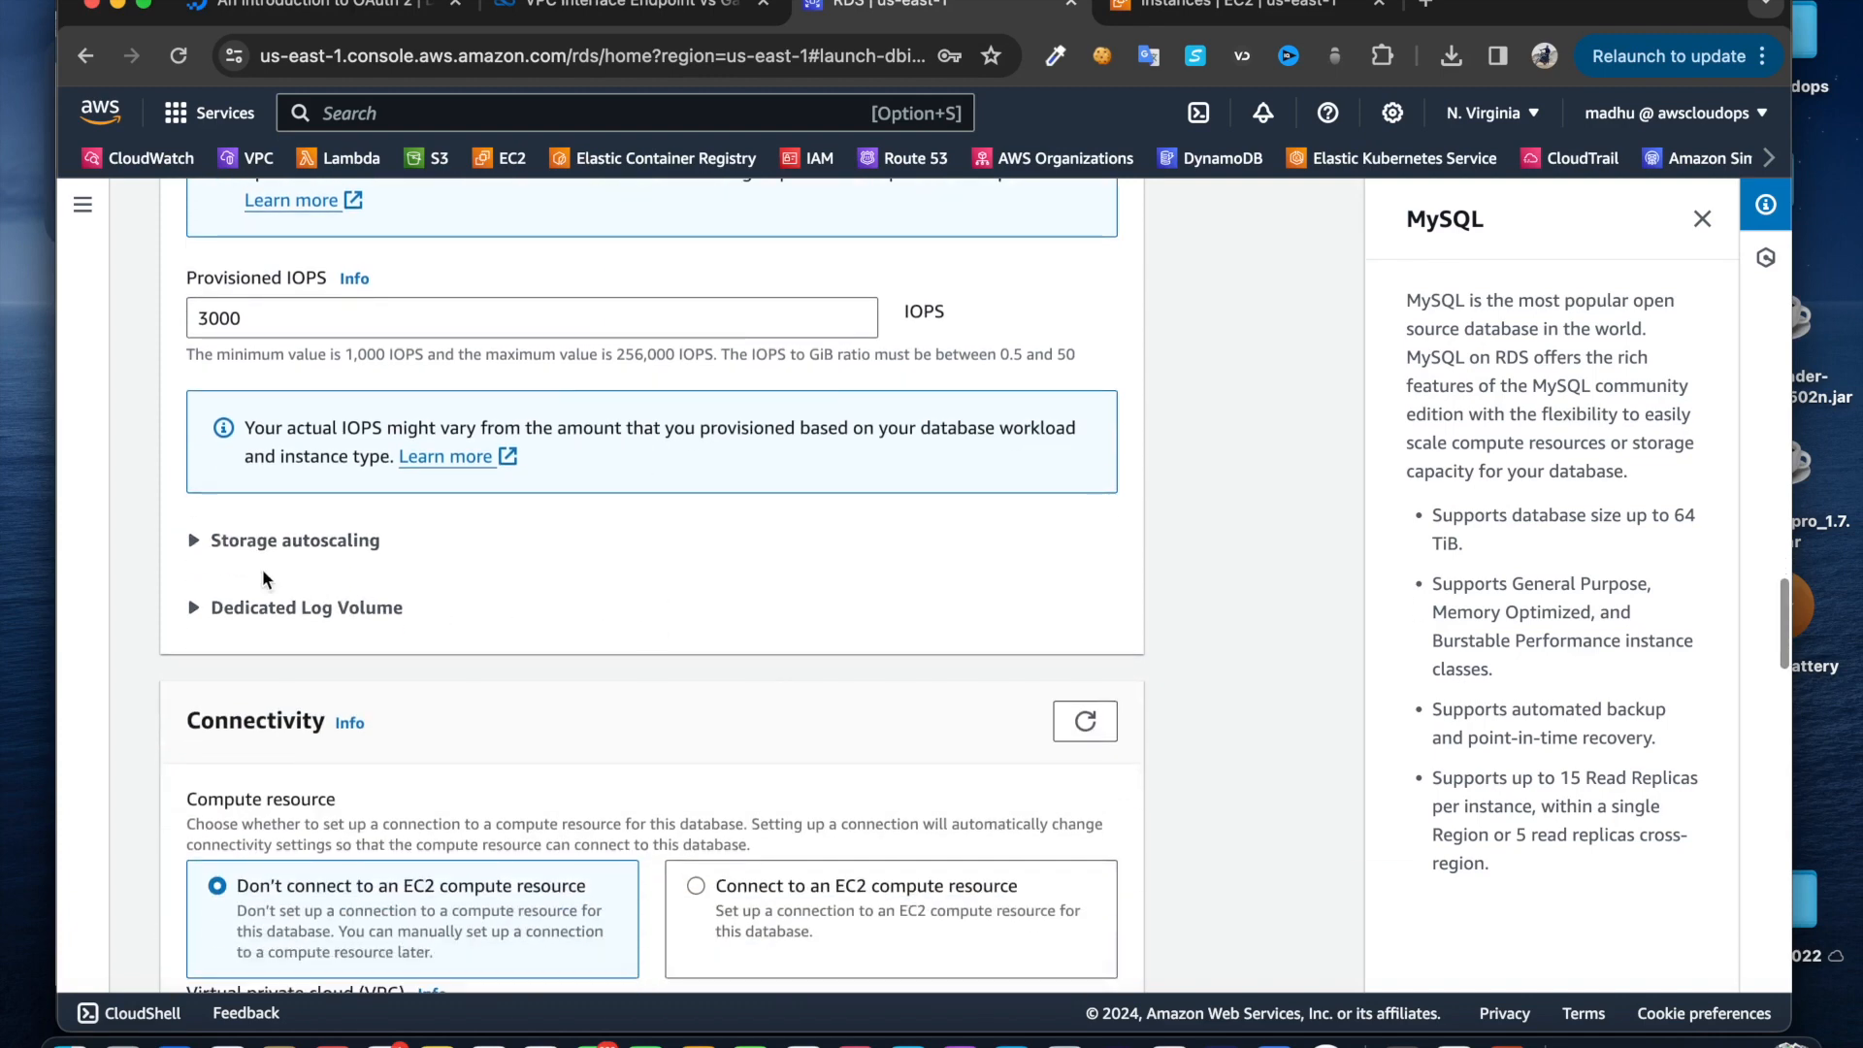
click(193, 541)
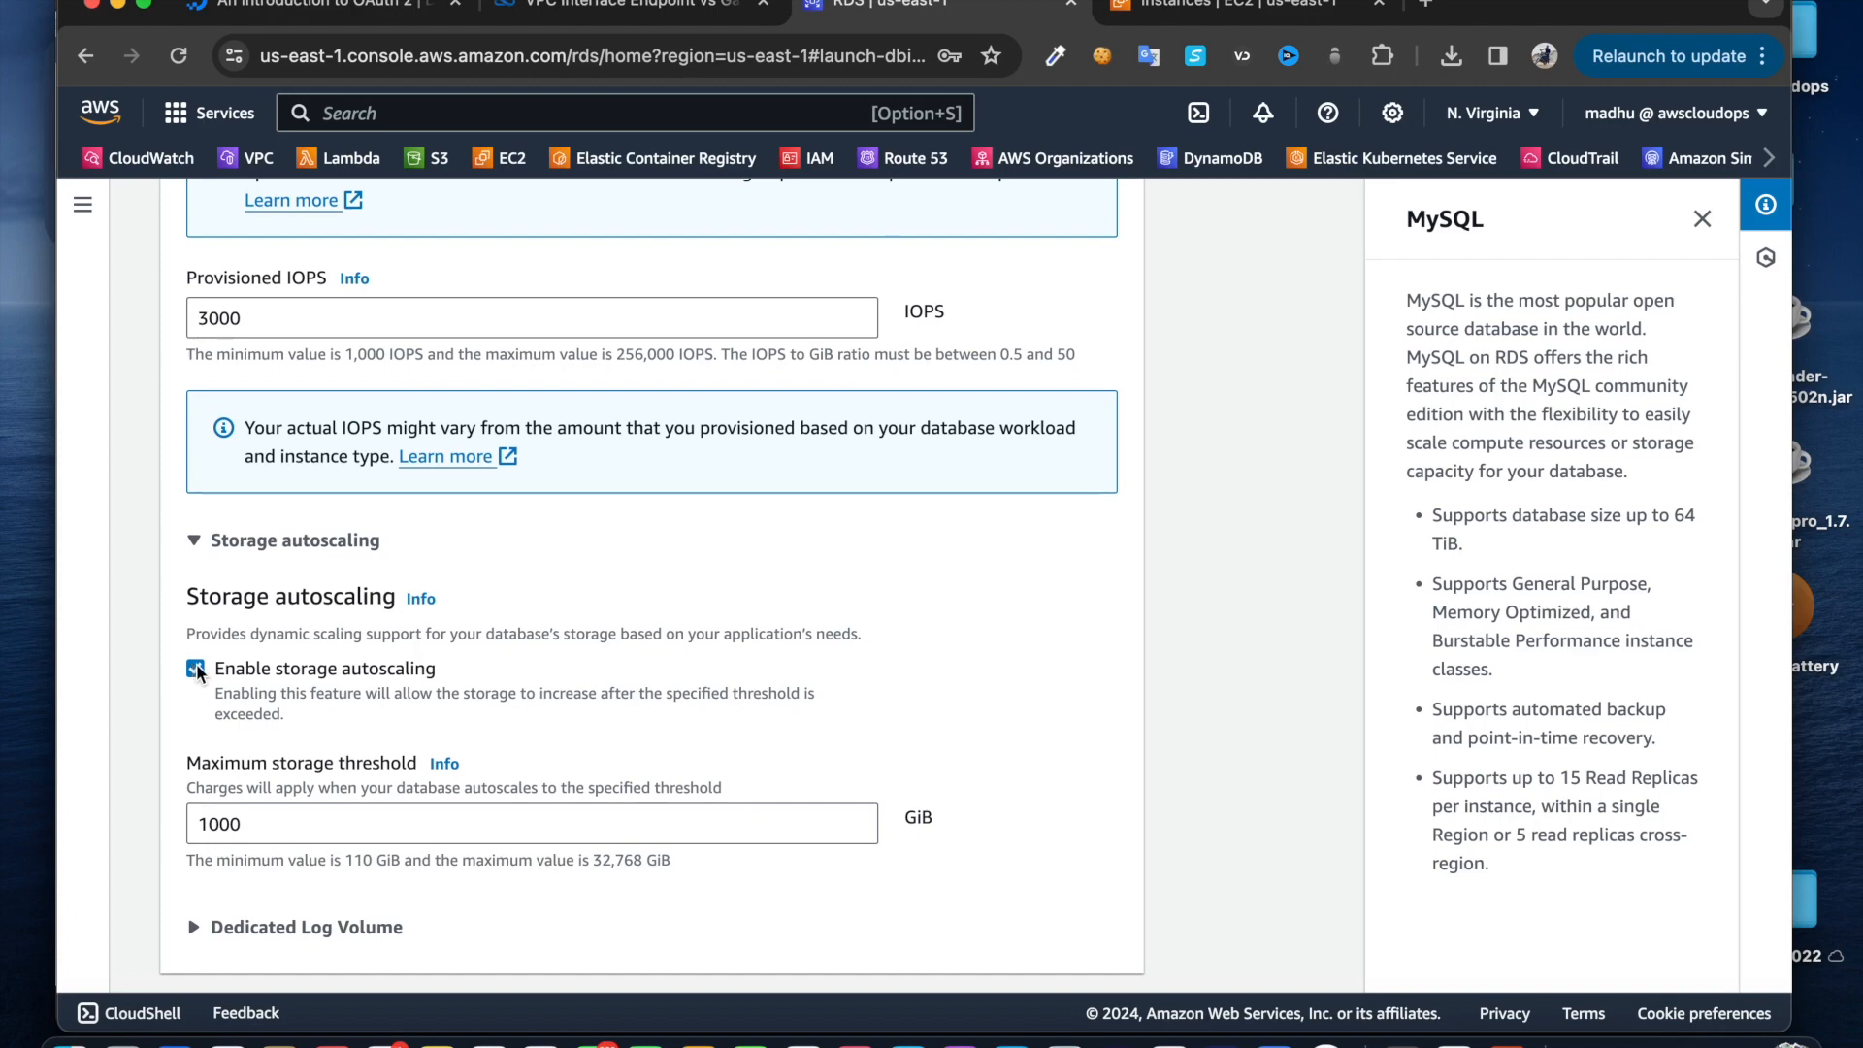
click(195, 669)
click(194, 541)
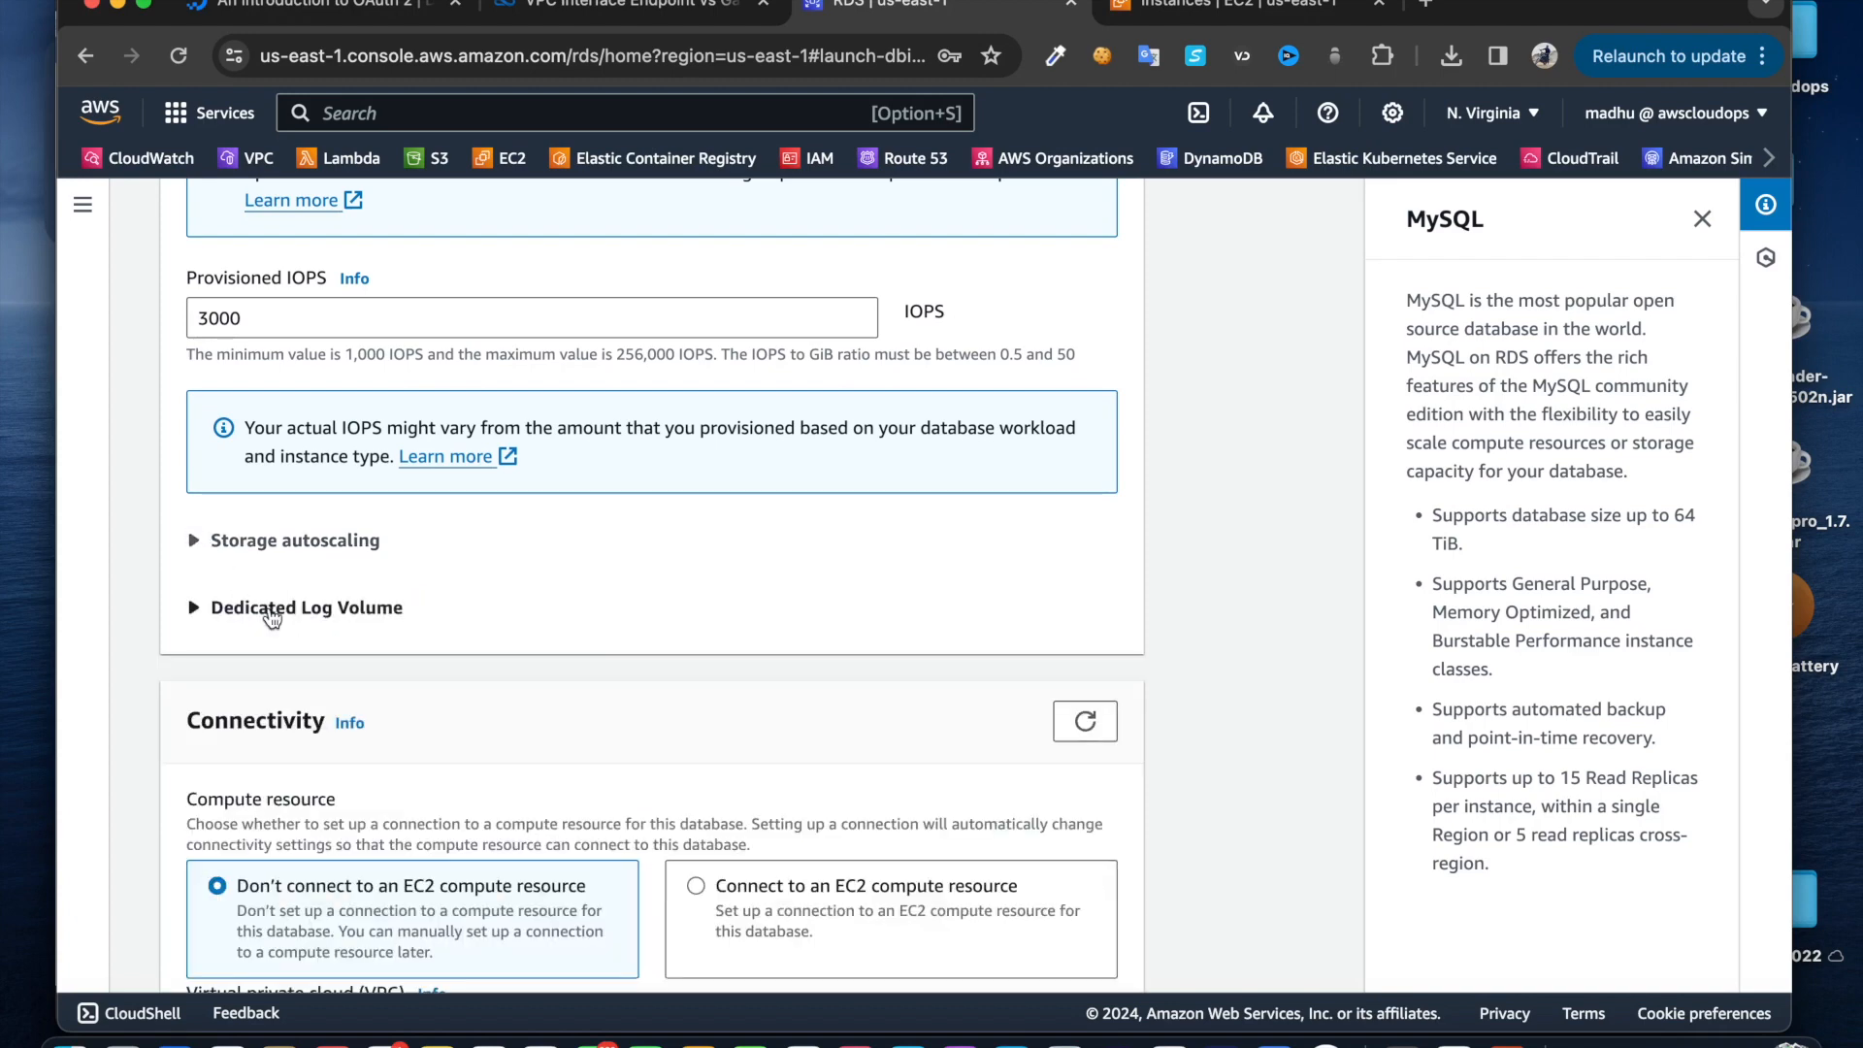
Review the Dedicated Log Volume option, collapse it, and continue to the Connectivity settings
scroll(234, 627, down, 1)
click(215, 550)
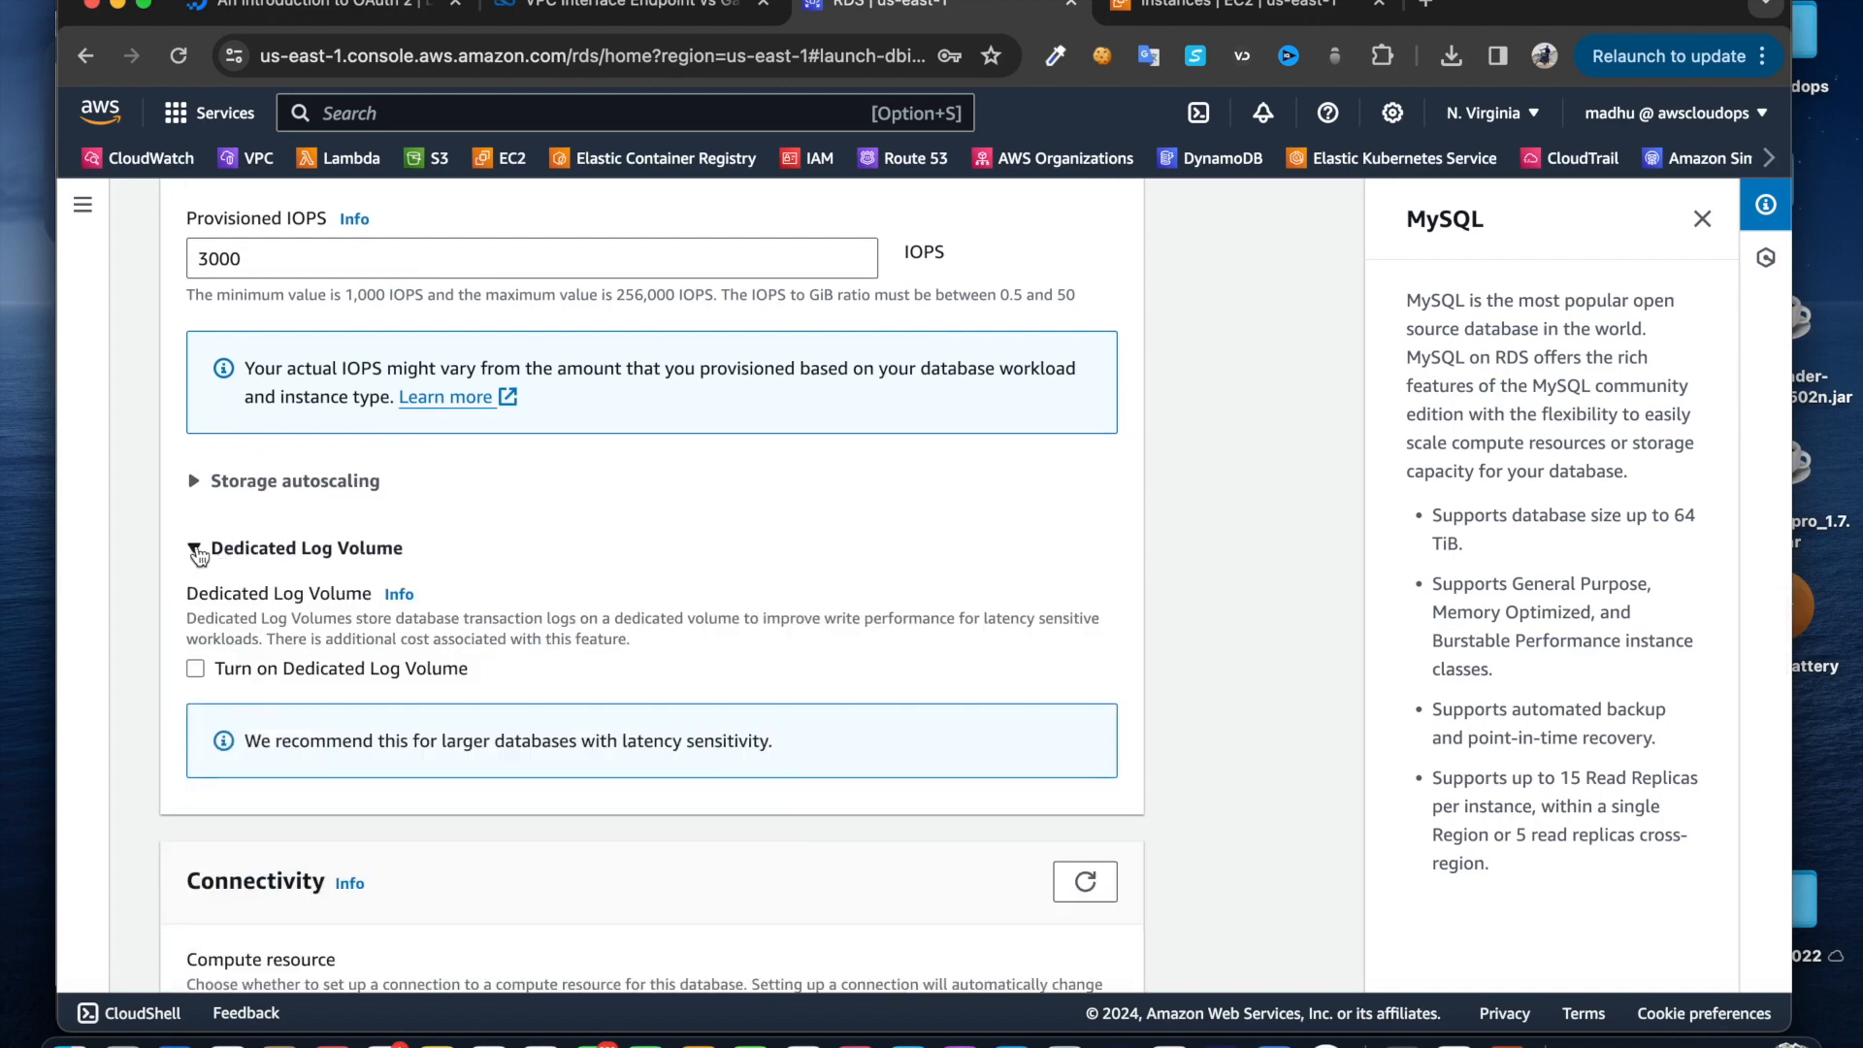
click(194, 549)
scroll(223, 563, down, 3)
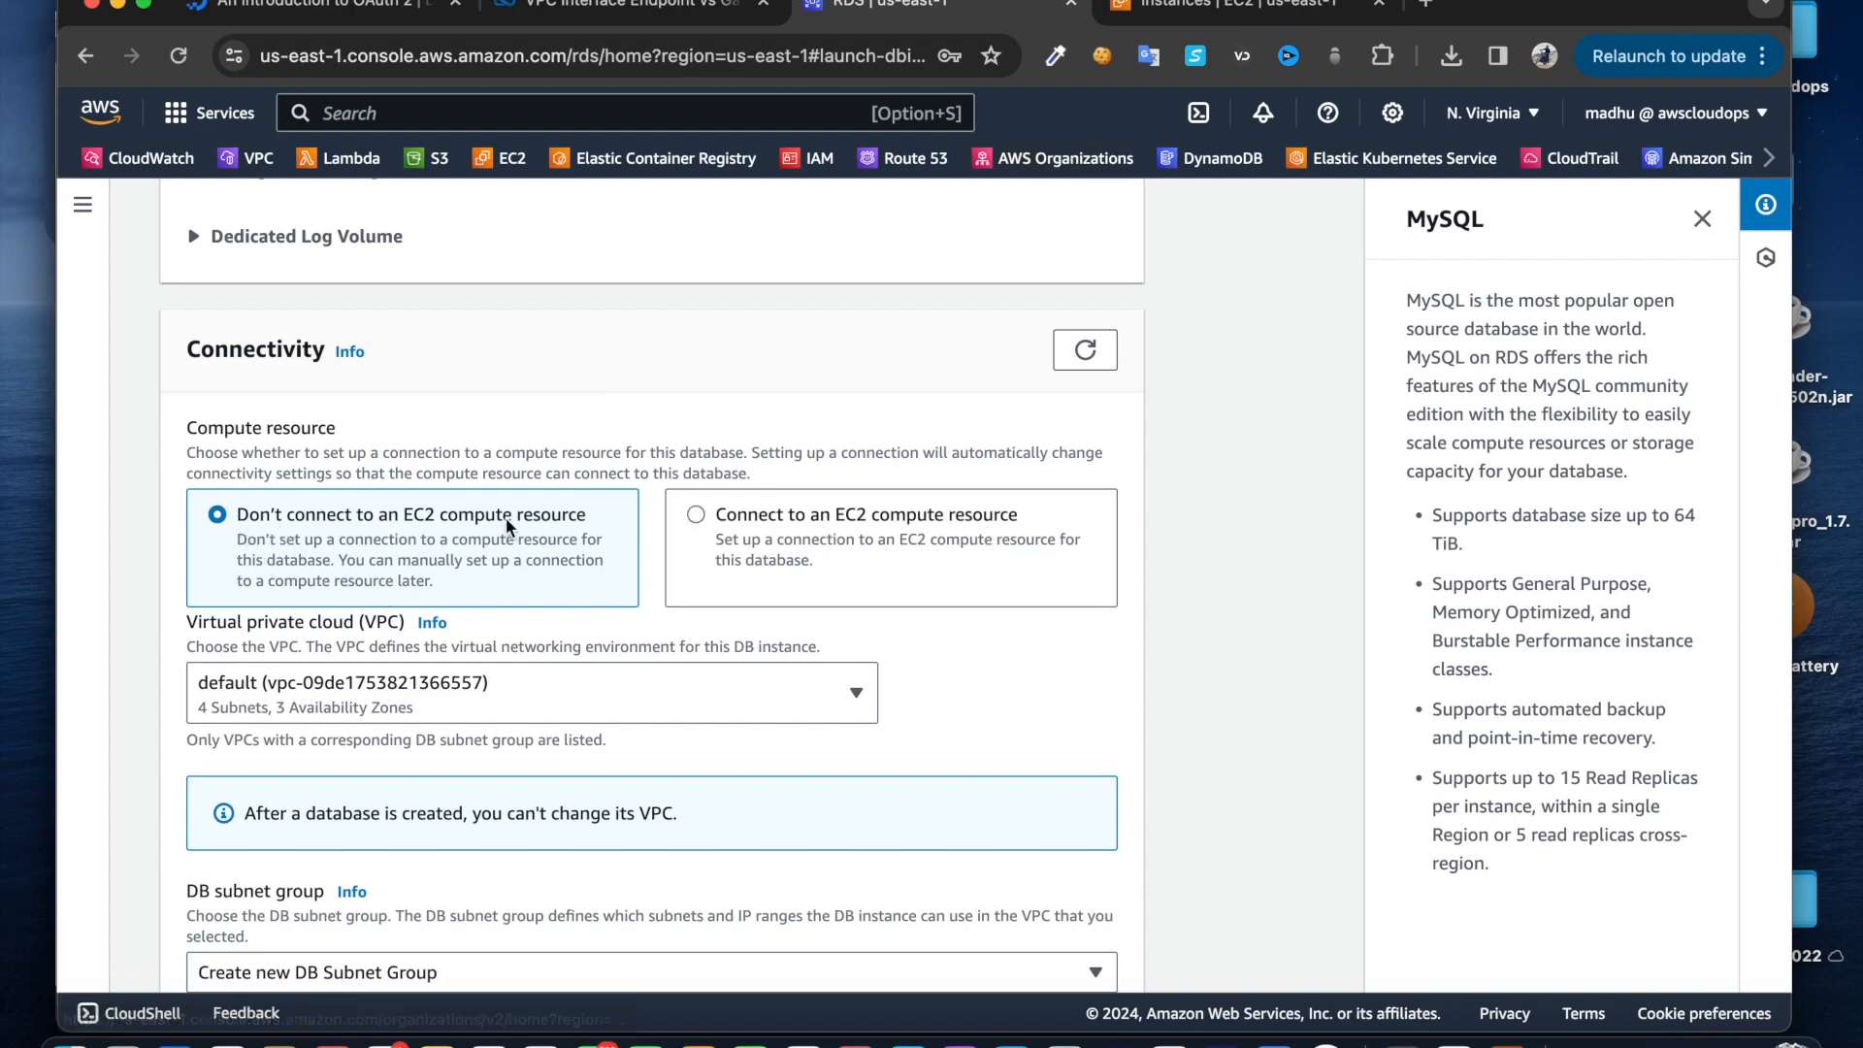
Examine the EC2 network interfaces with their subnets, VPC and Availability Zones, and return to the RDS Connectivity settings
click(1165, 8)
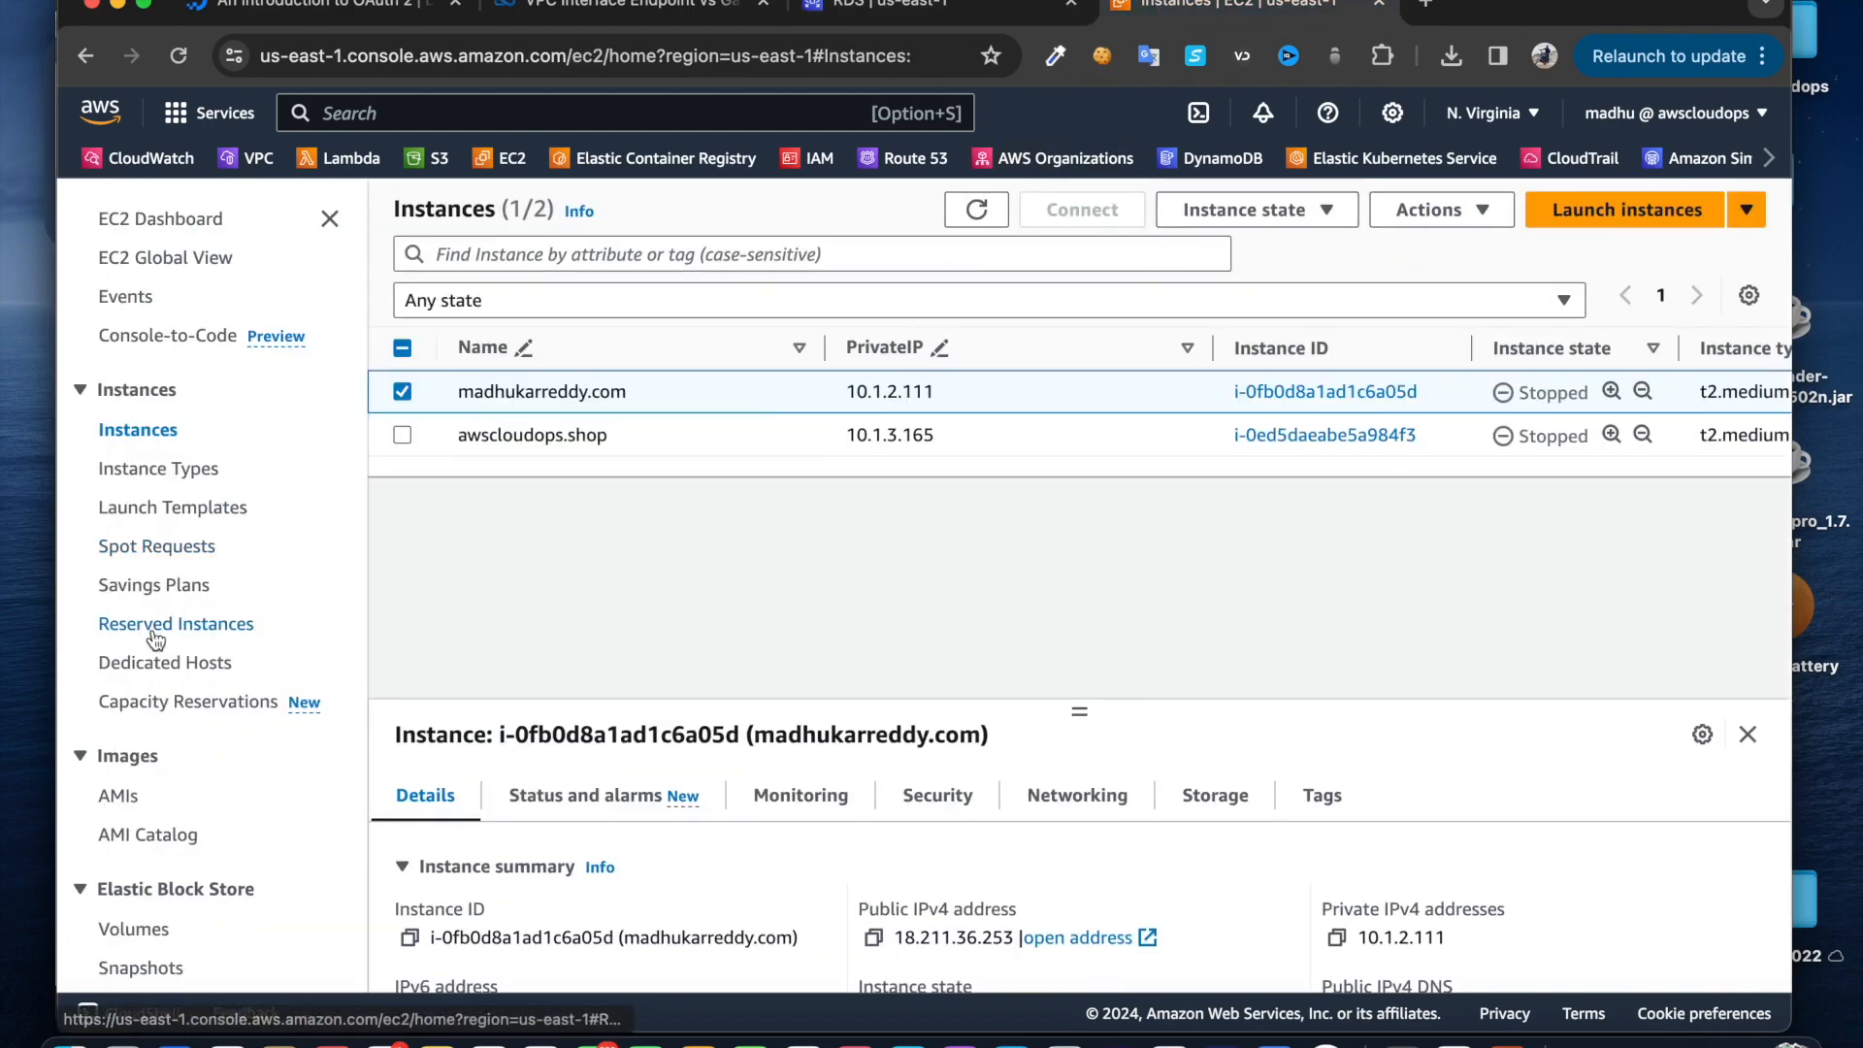
scroll(179, 635, down, 4)
click(121, 923)
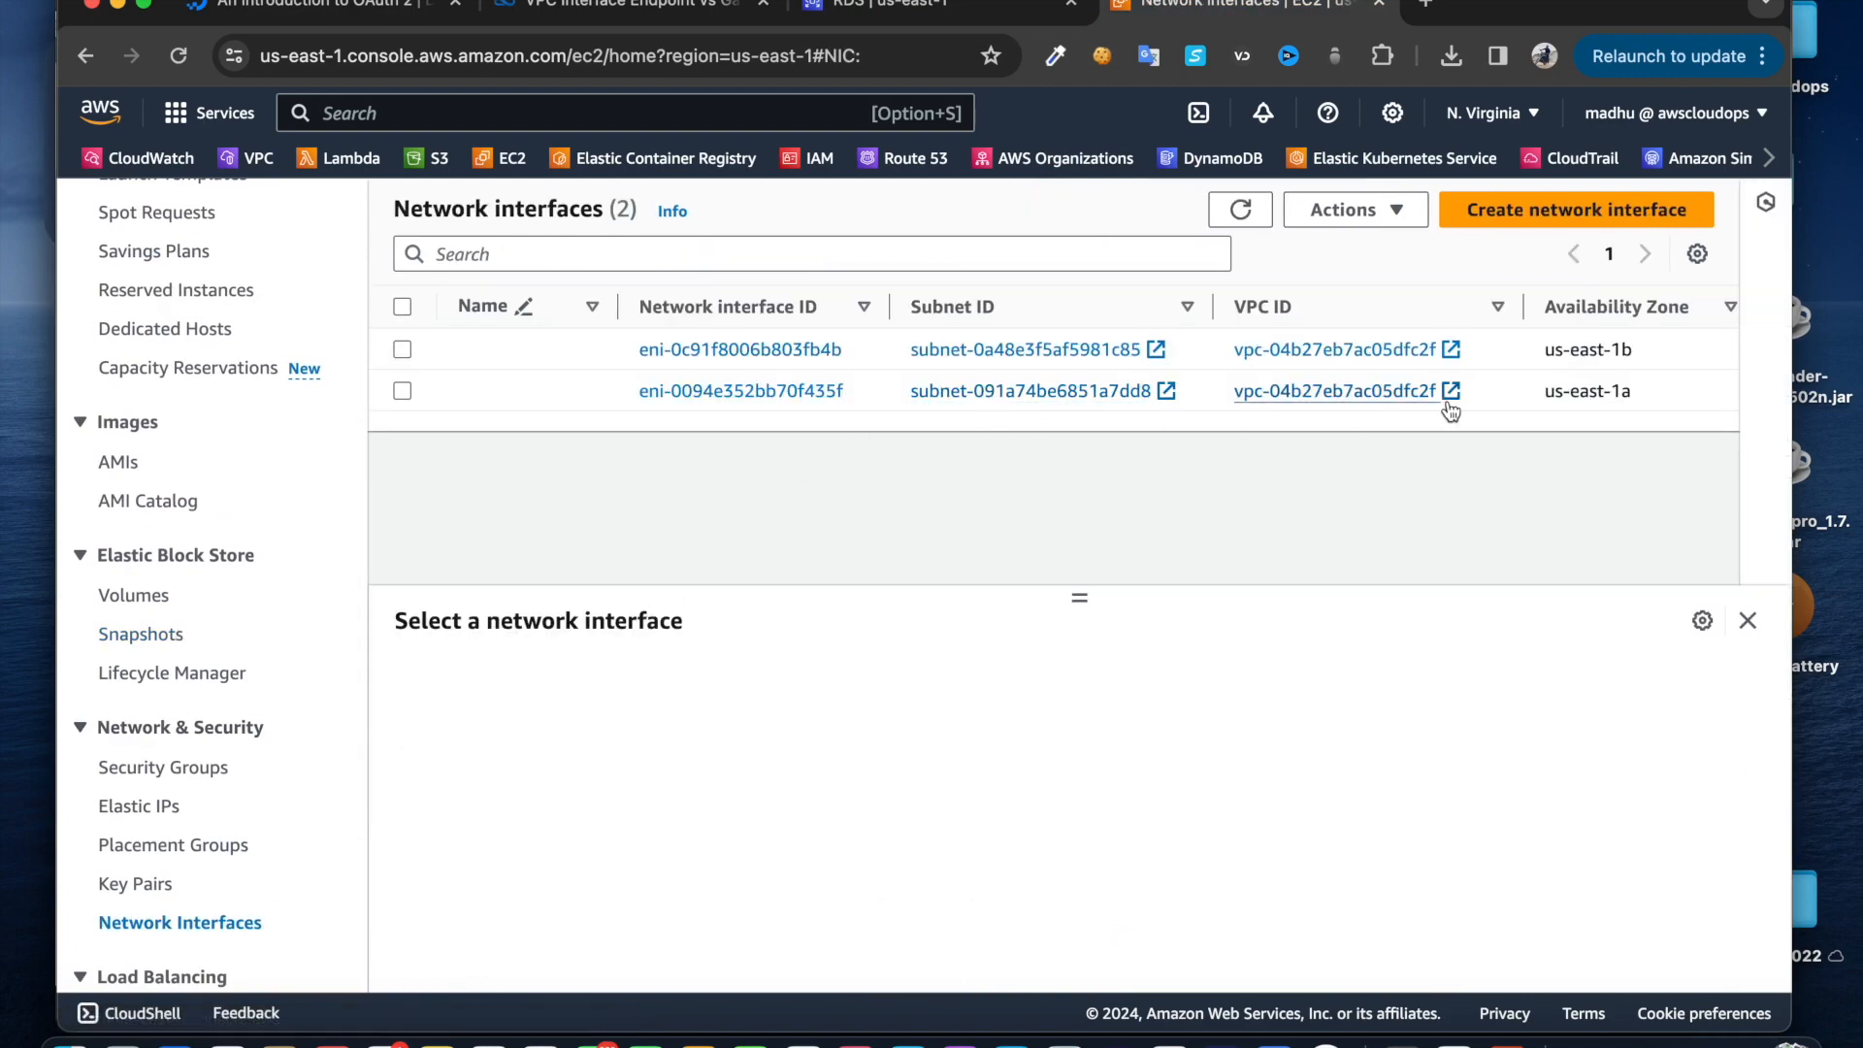
scroll(1029, 408, right, 5)
scroll(1073, 421, left, 5)
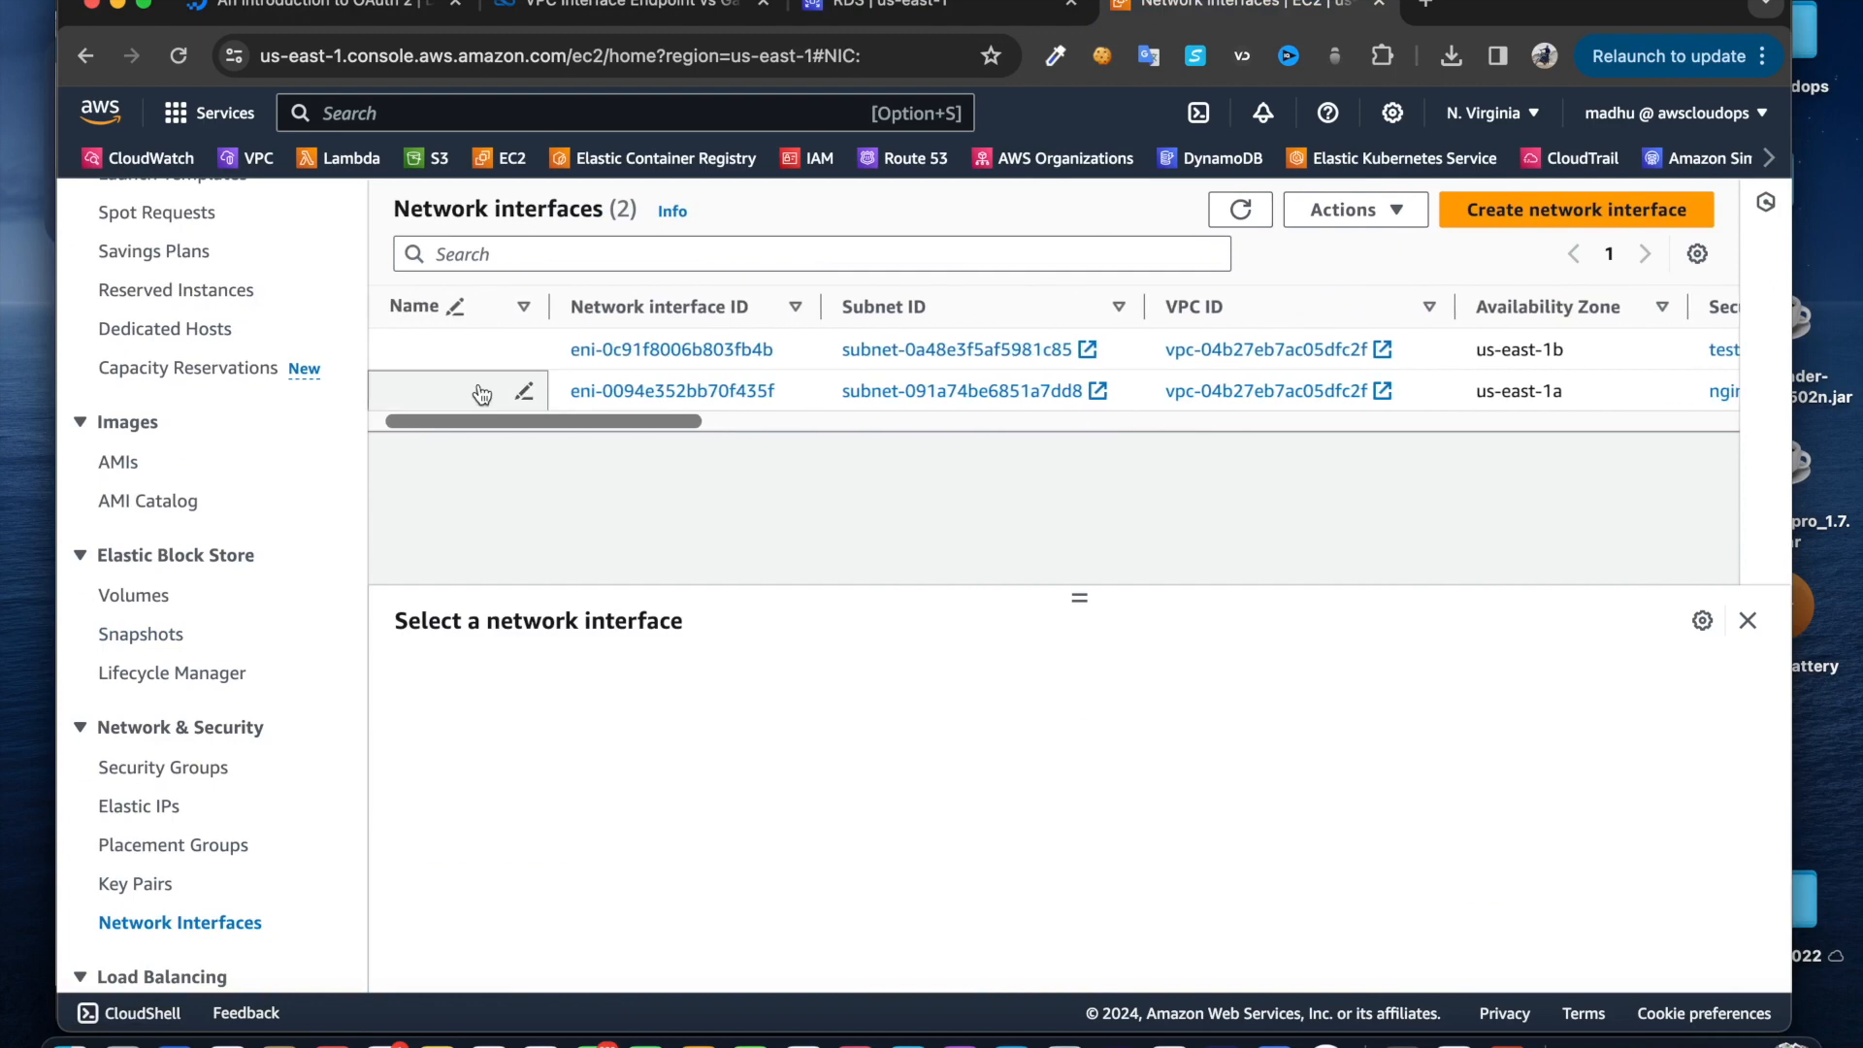
click(912, 11)
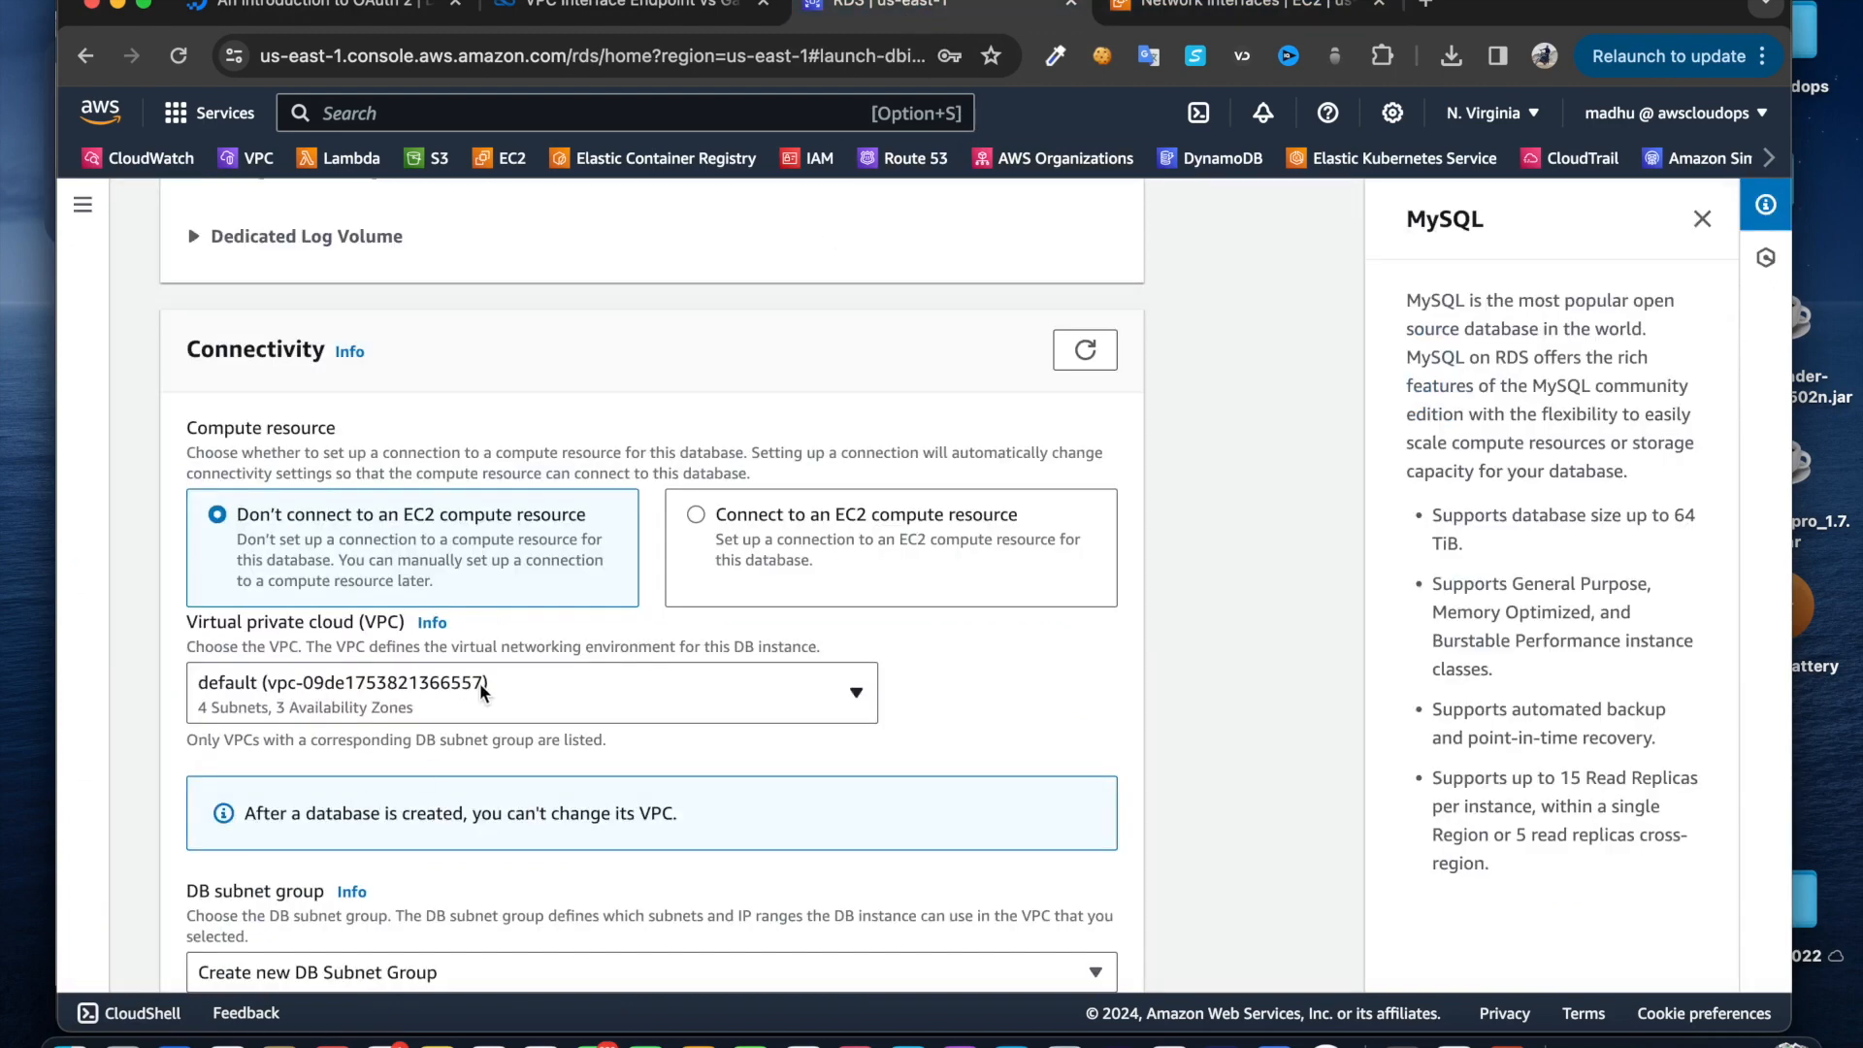
click(1247, 8)
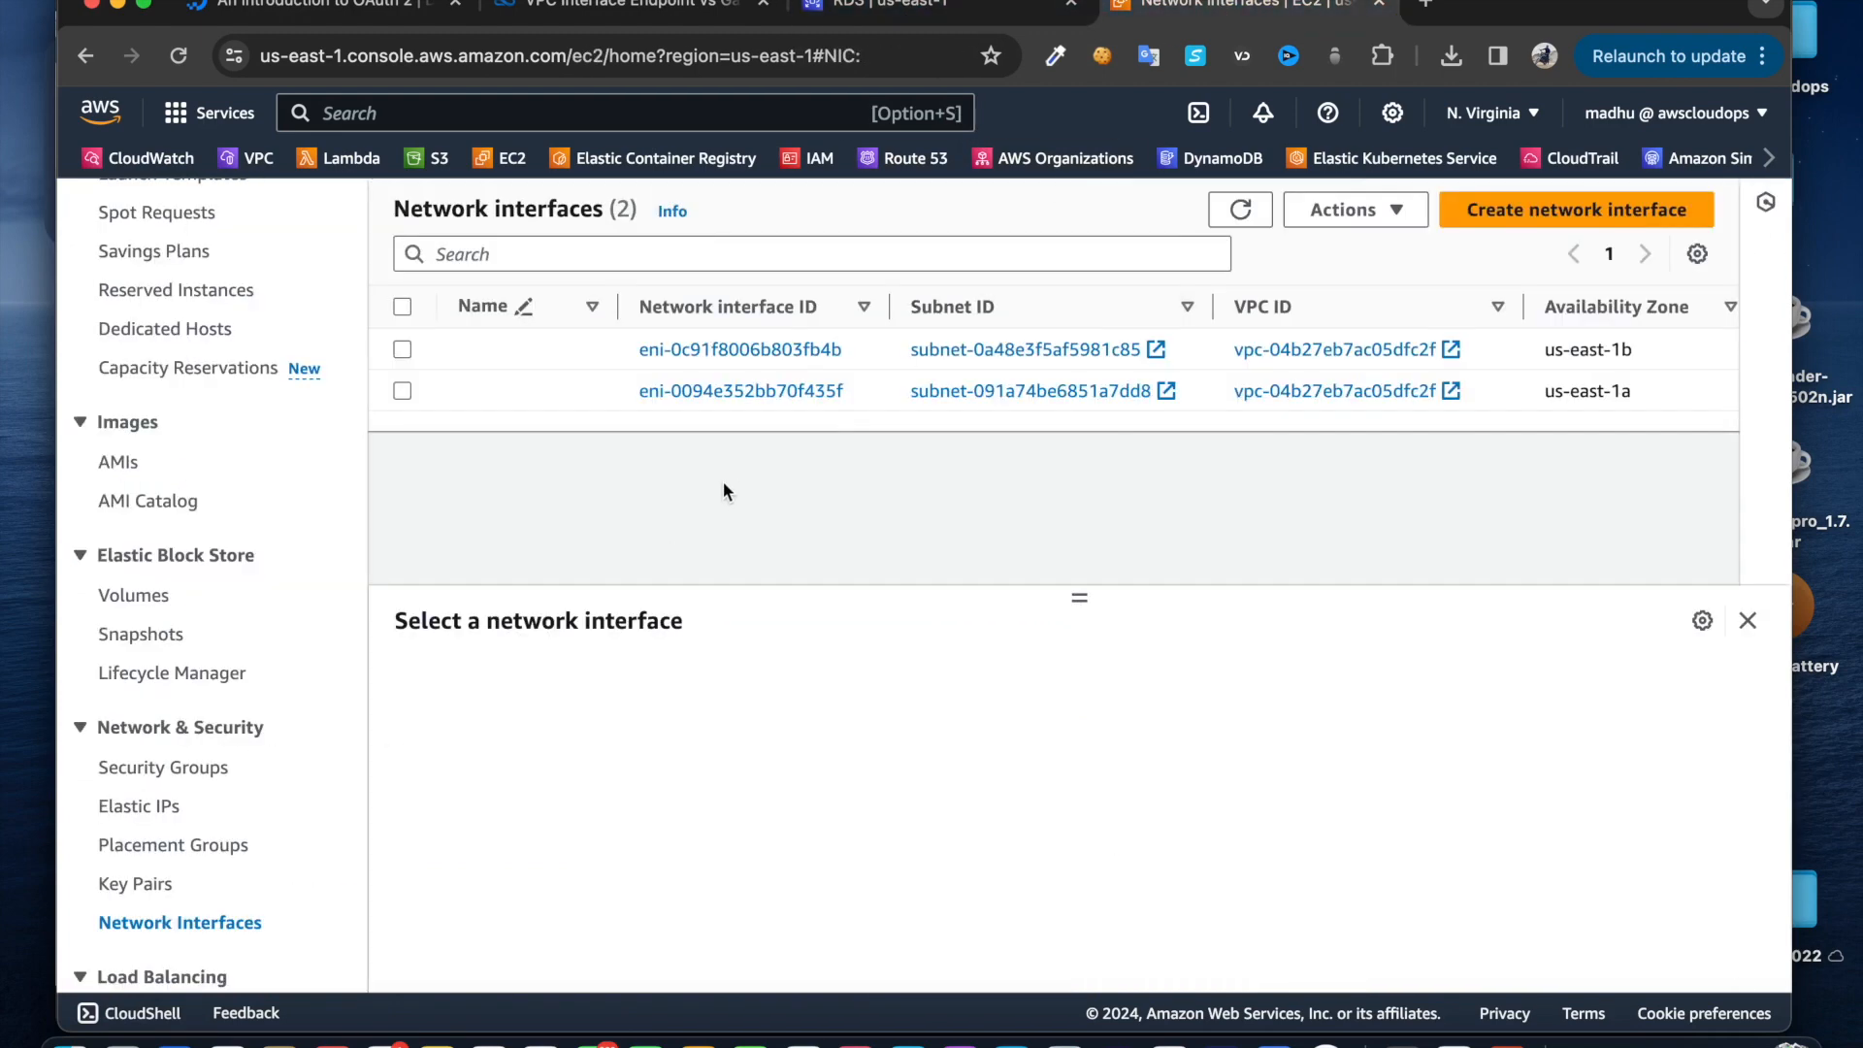
click(888, 12)
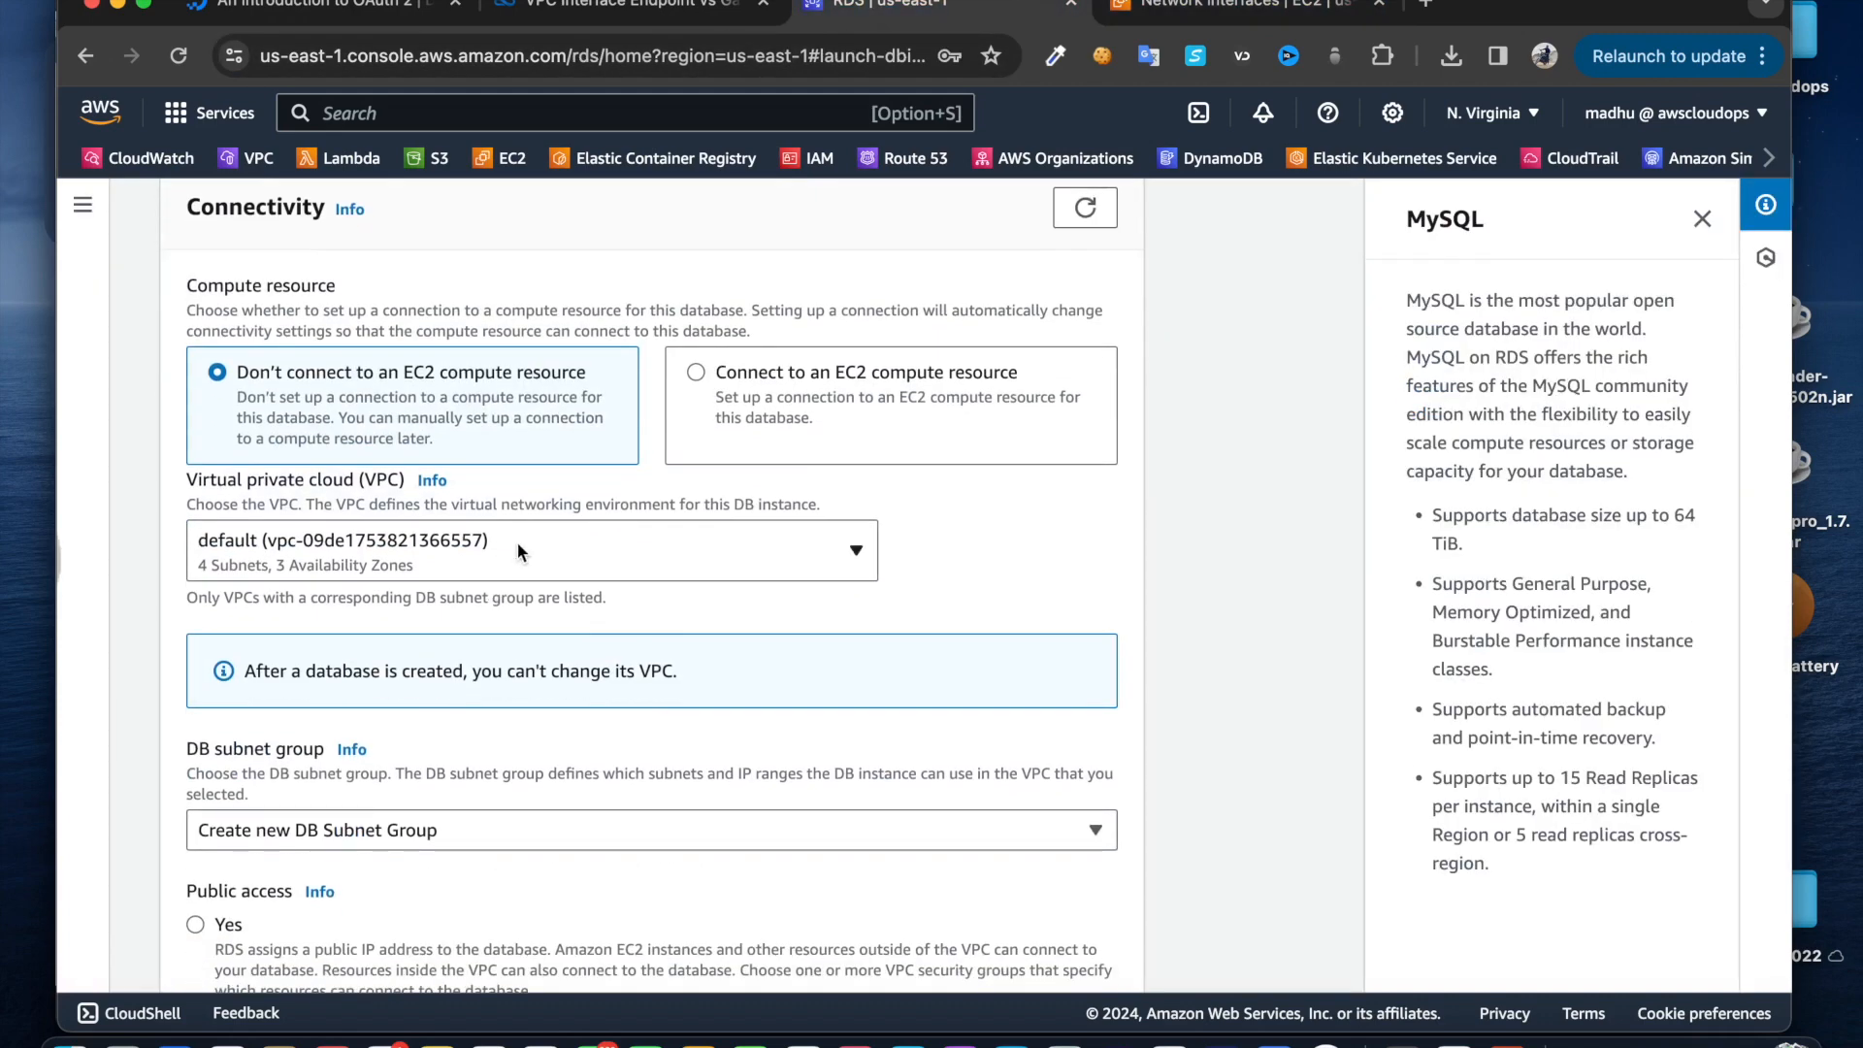
Review the available VPCs and DB subnet groups, keeping the default VPC and Create new DB Subnet Group
click(514, 544)
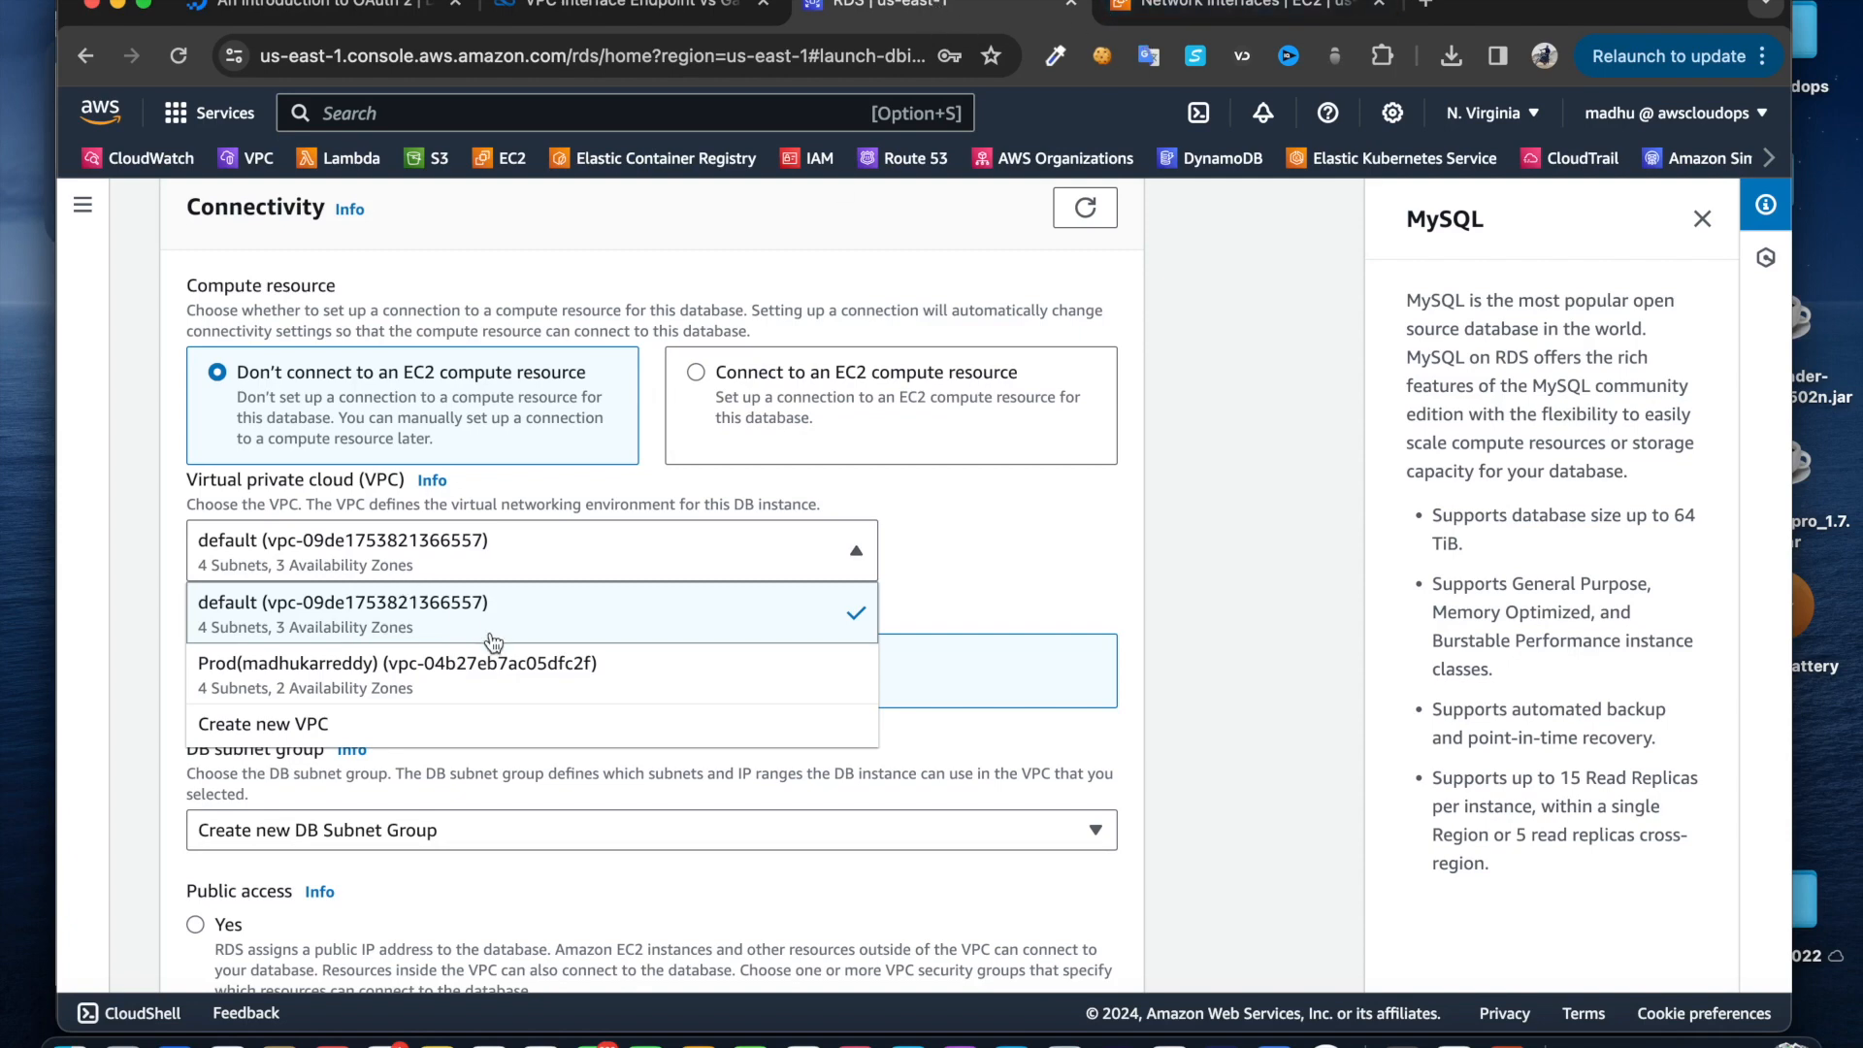
scroll(561, 636, down, 2)
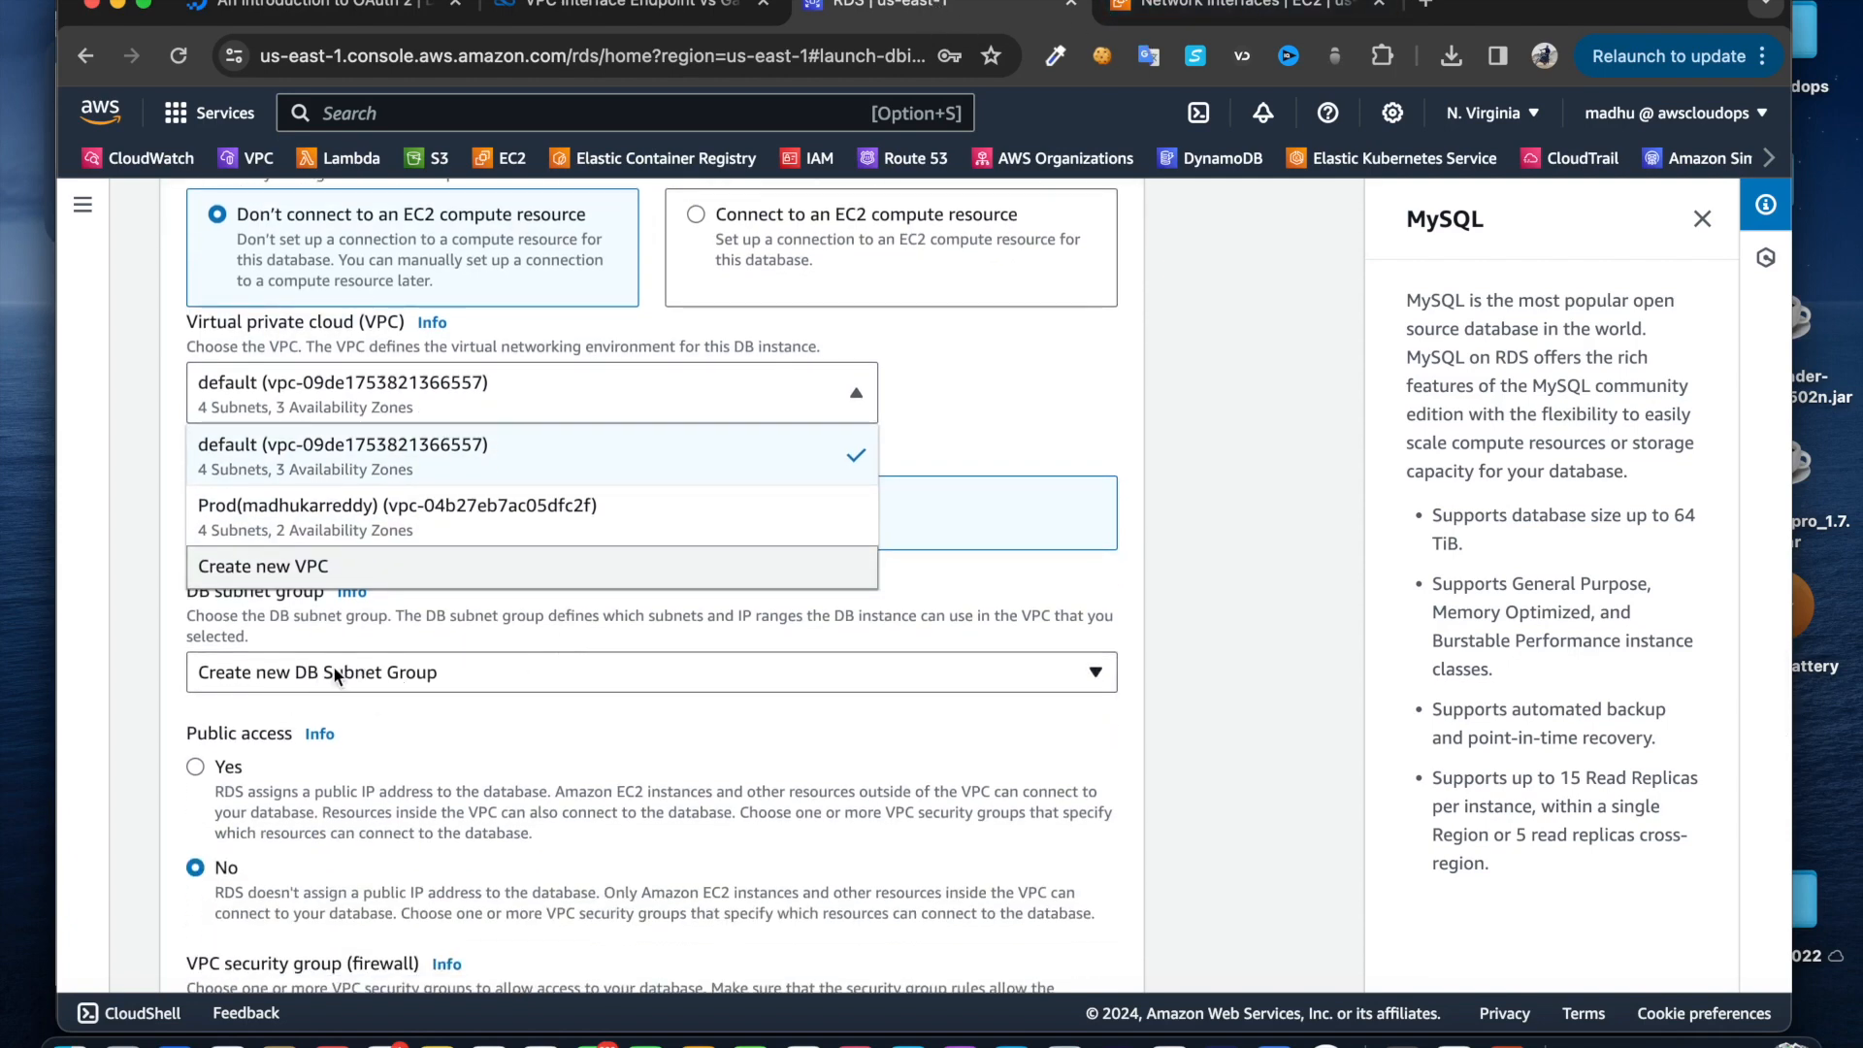
click(386, 674)
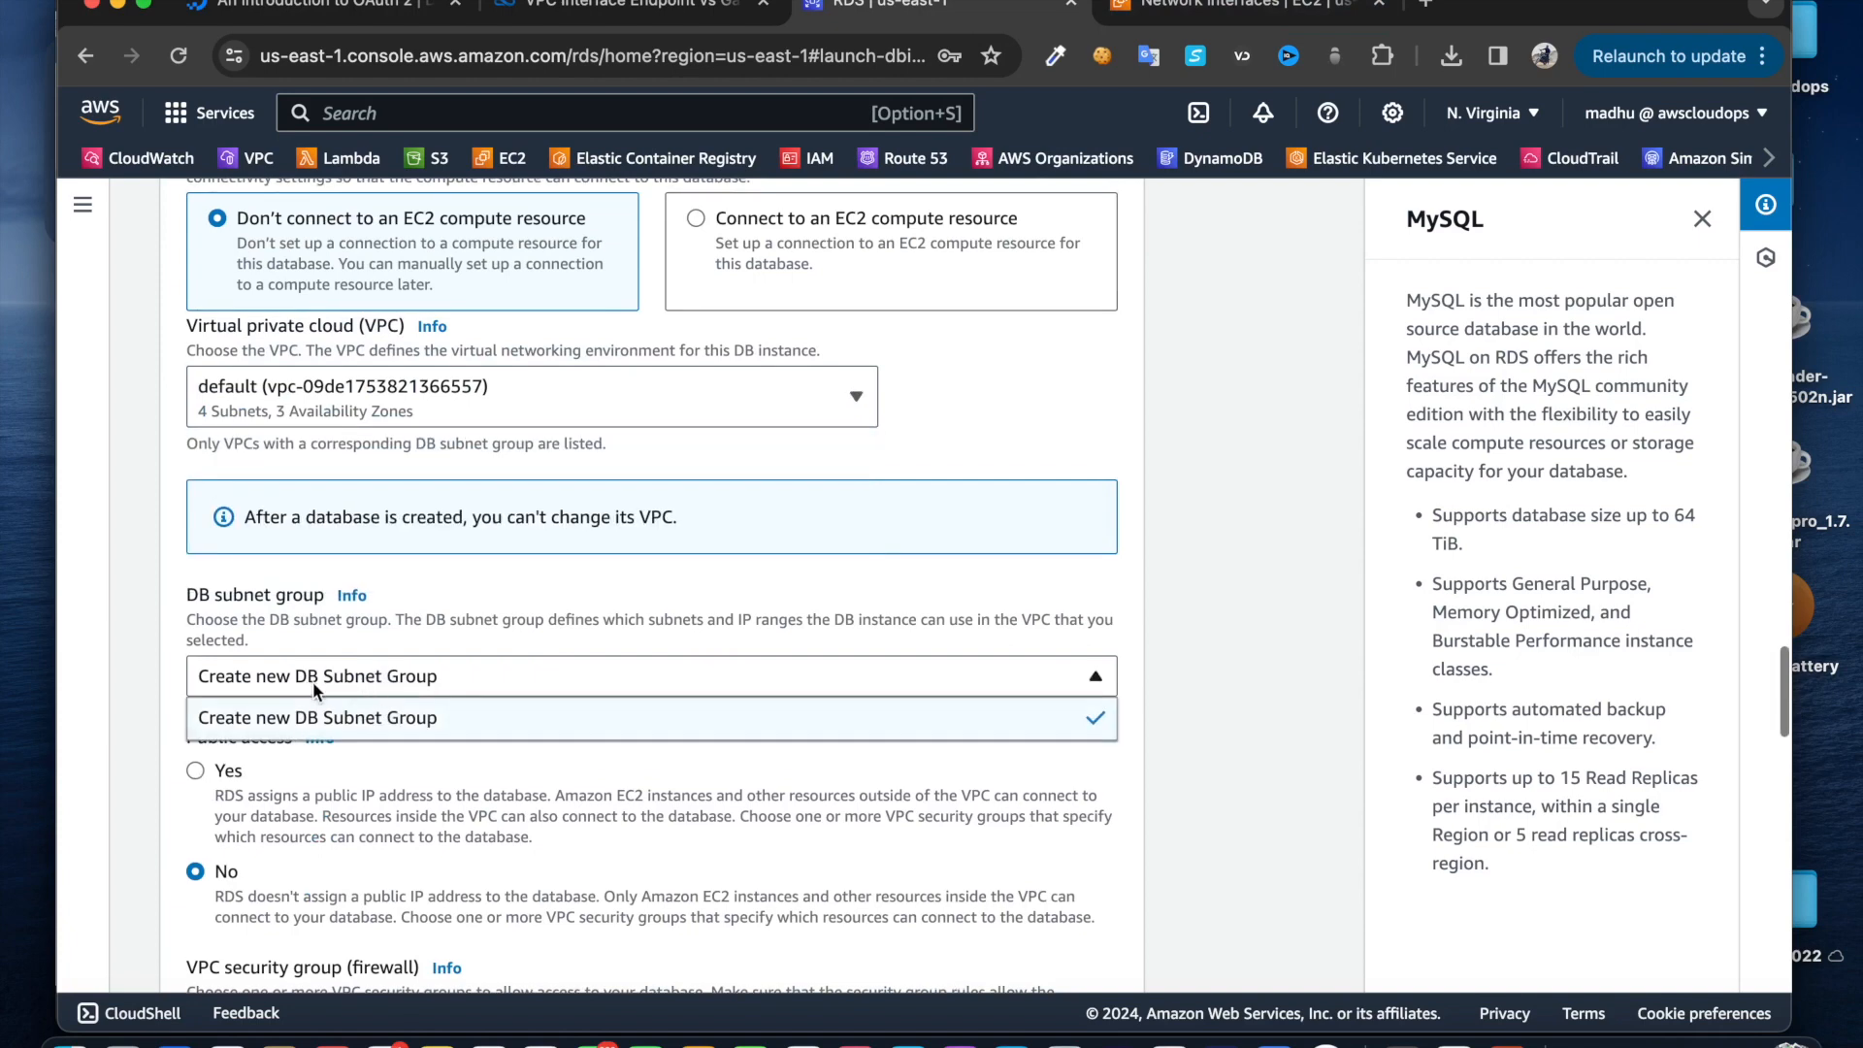
click(539, 738)
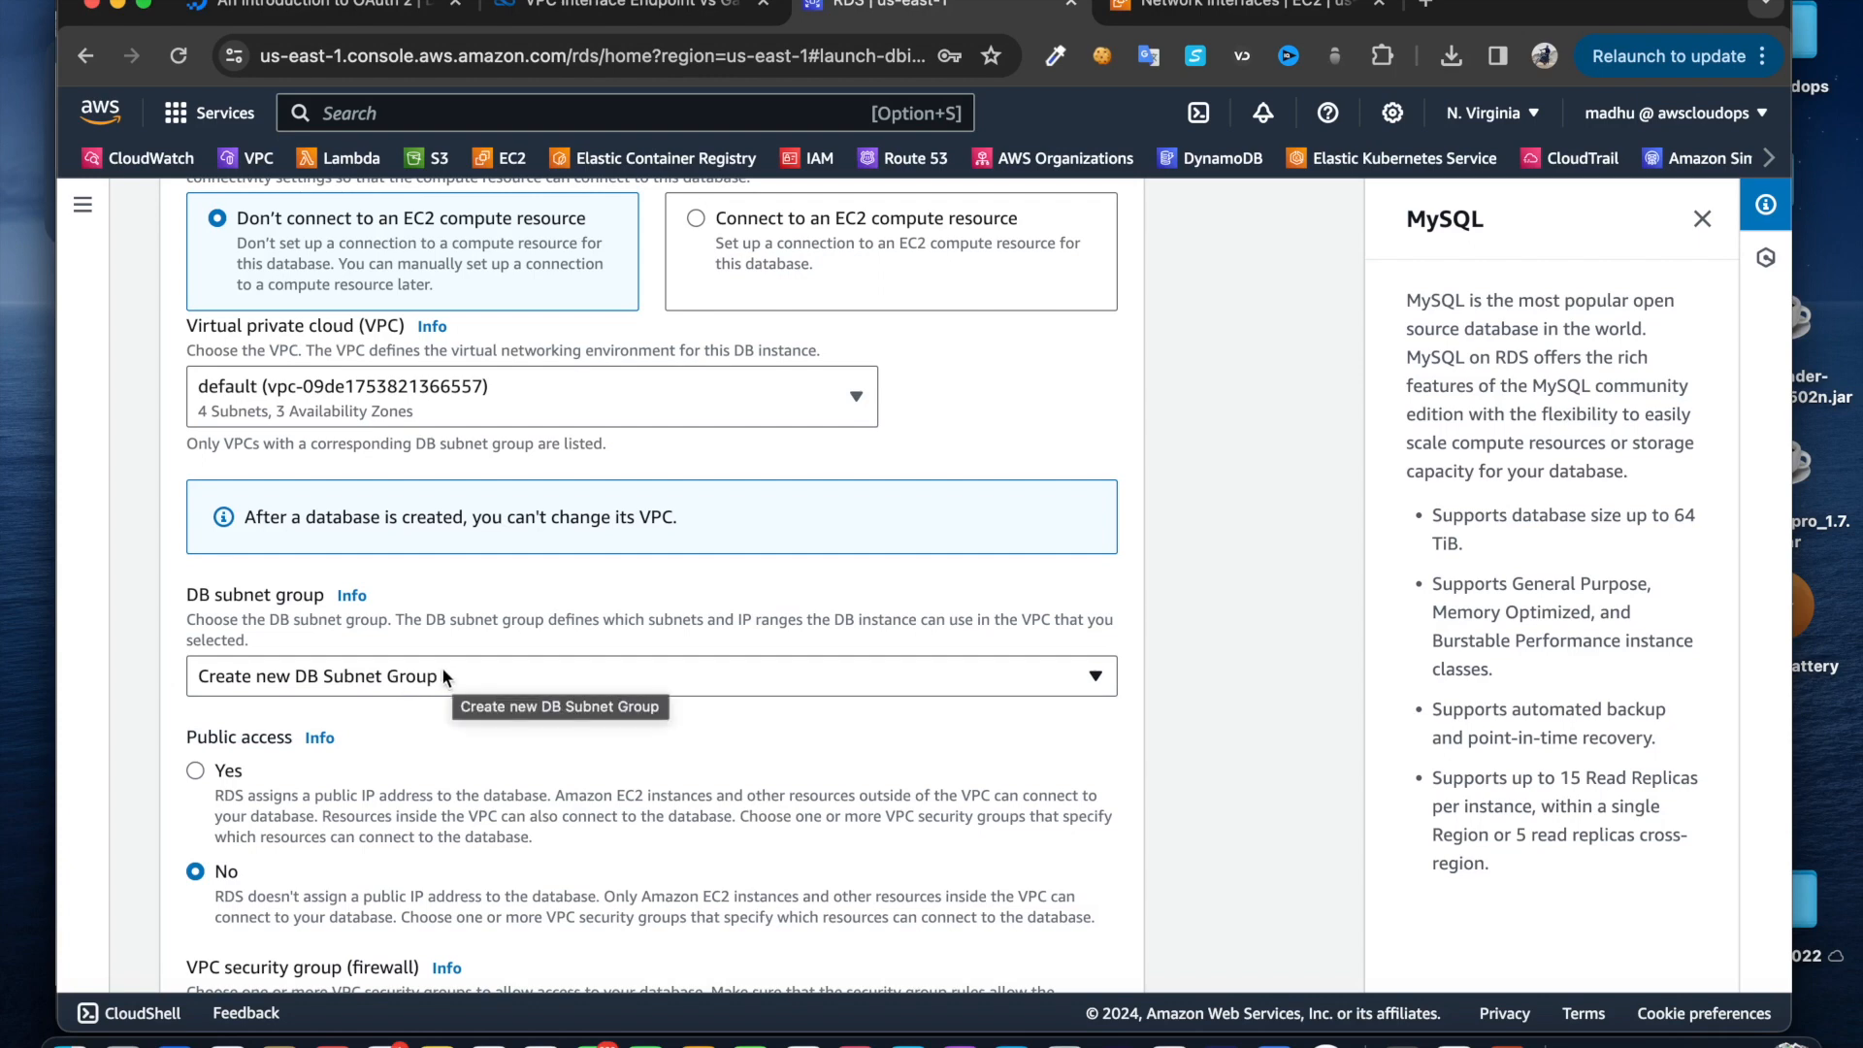
Switch to Paint and draw two rounded rectangles side by side in the blank area below the existing diagram
click(1506, 1036)
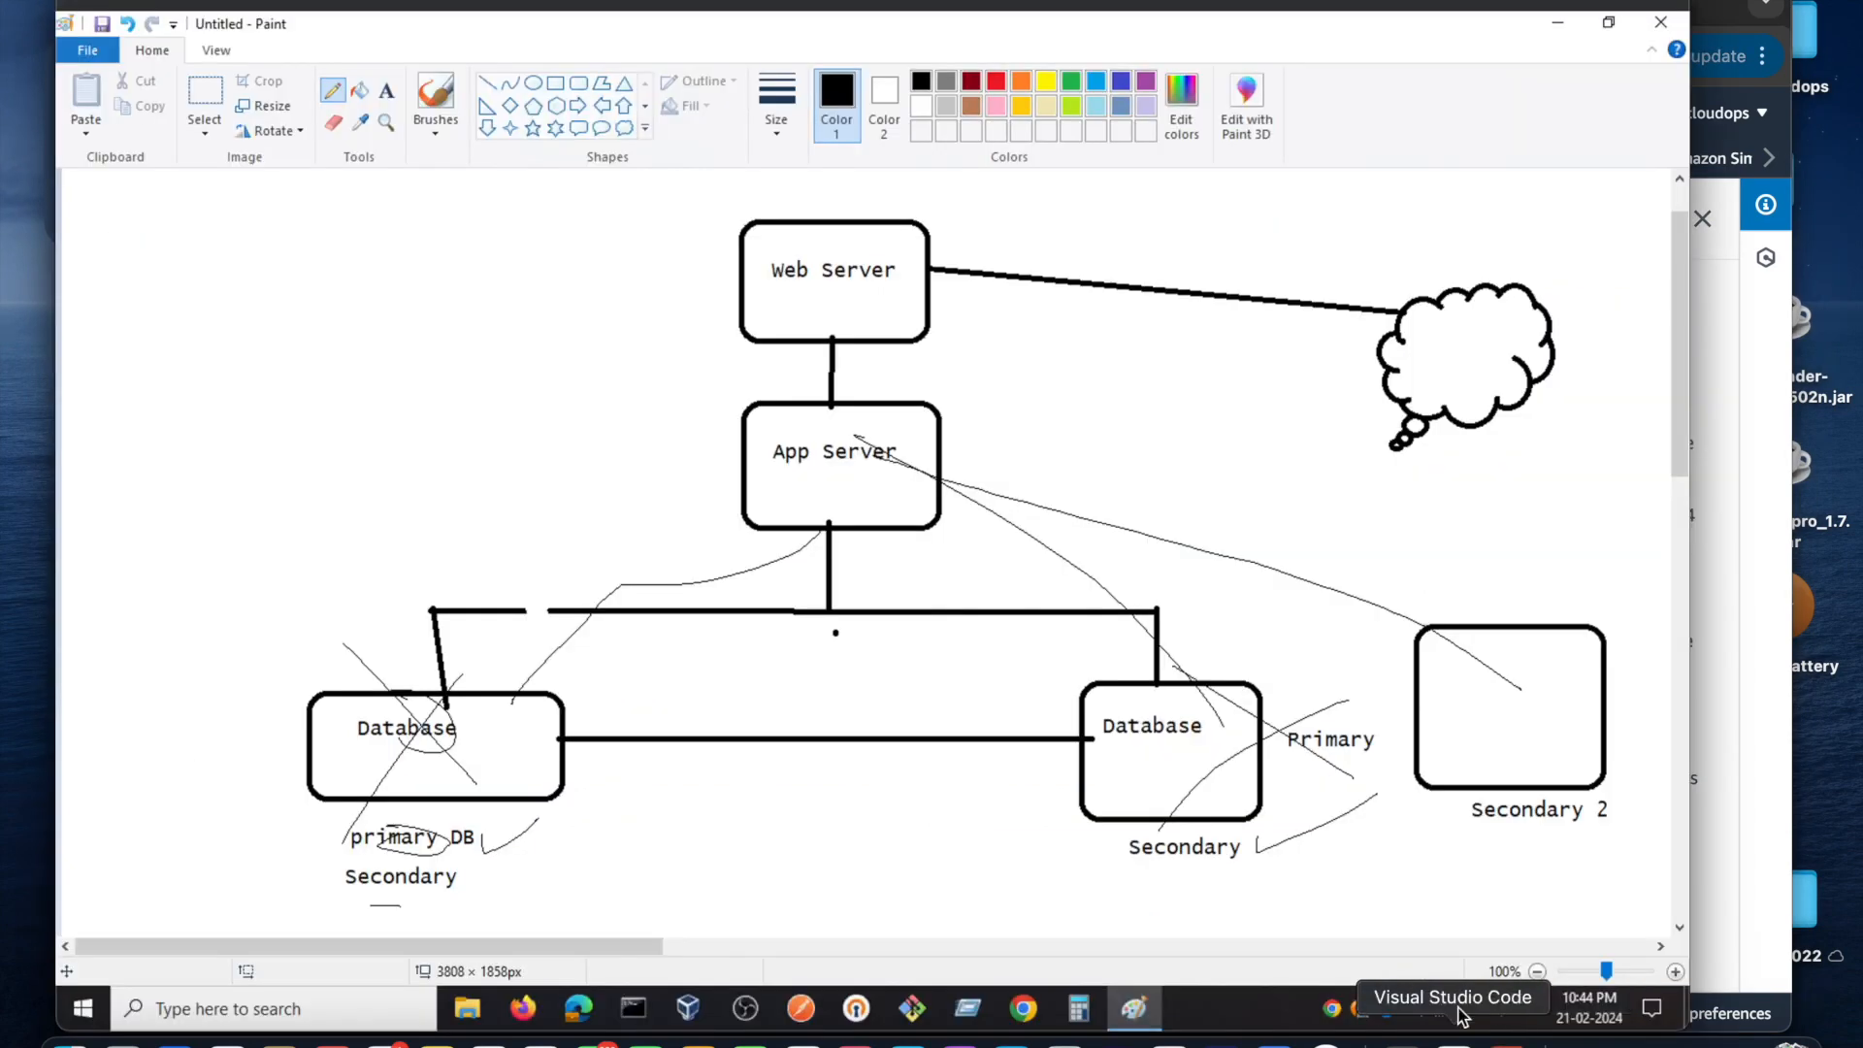
scroll(853, 544, down, 10)
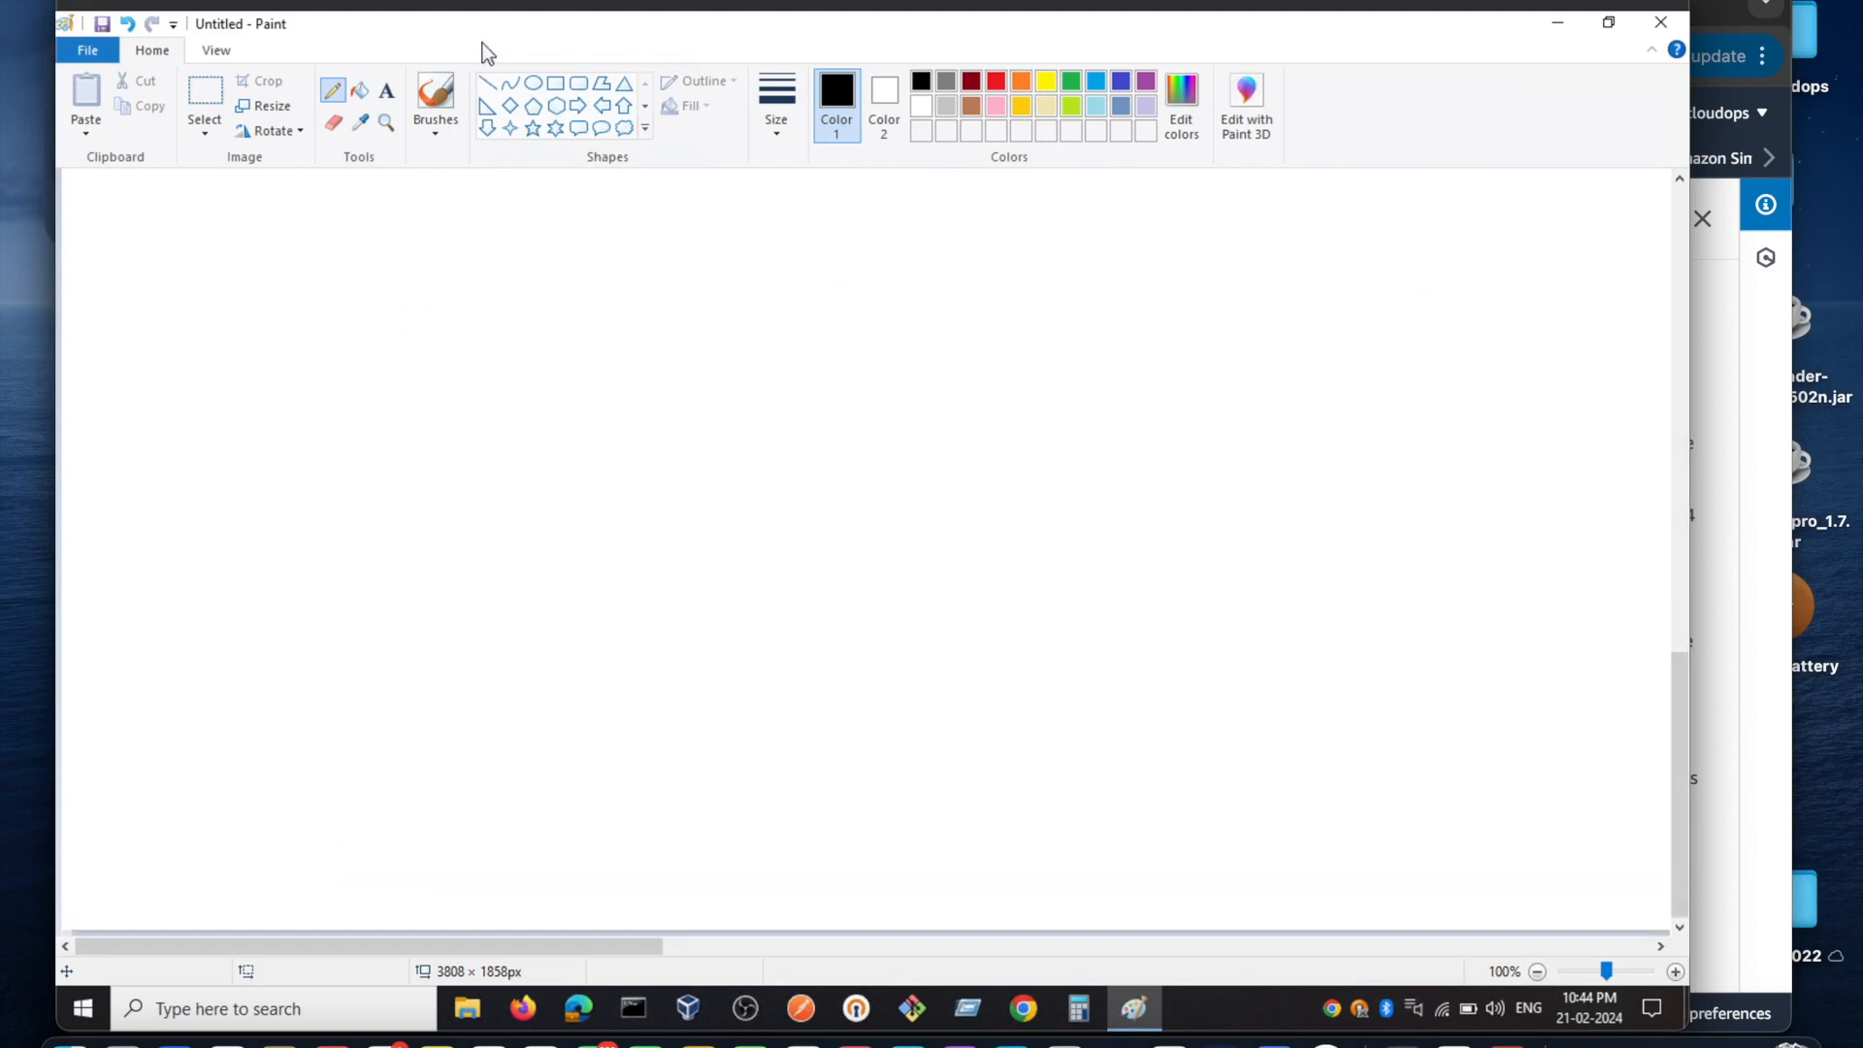
click(578, 83)
drag(276, 571, 534, 736)
drag(860, 568, 1098, 740)
click(993, 818)
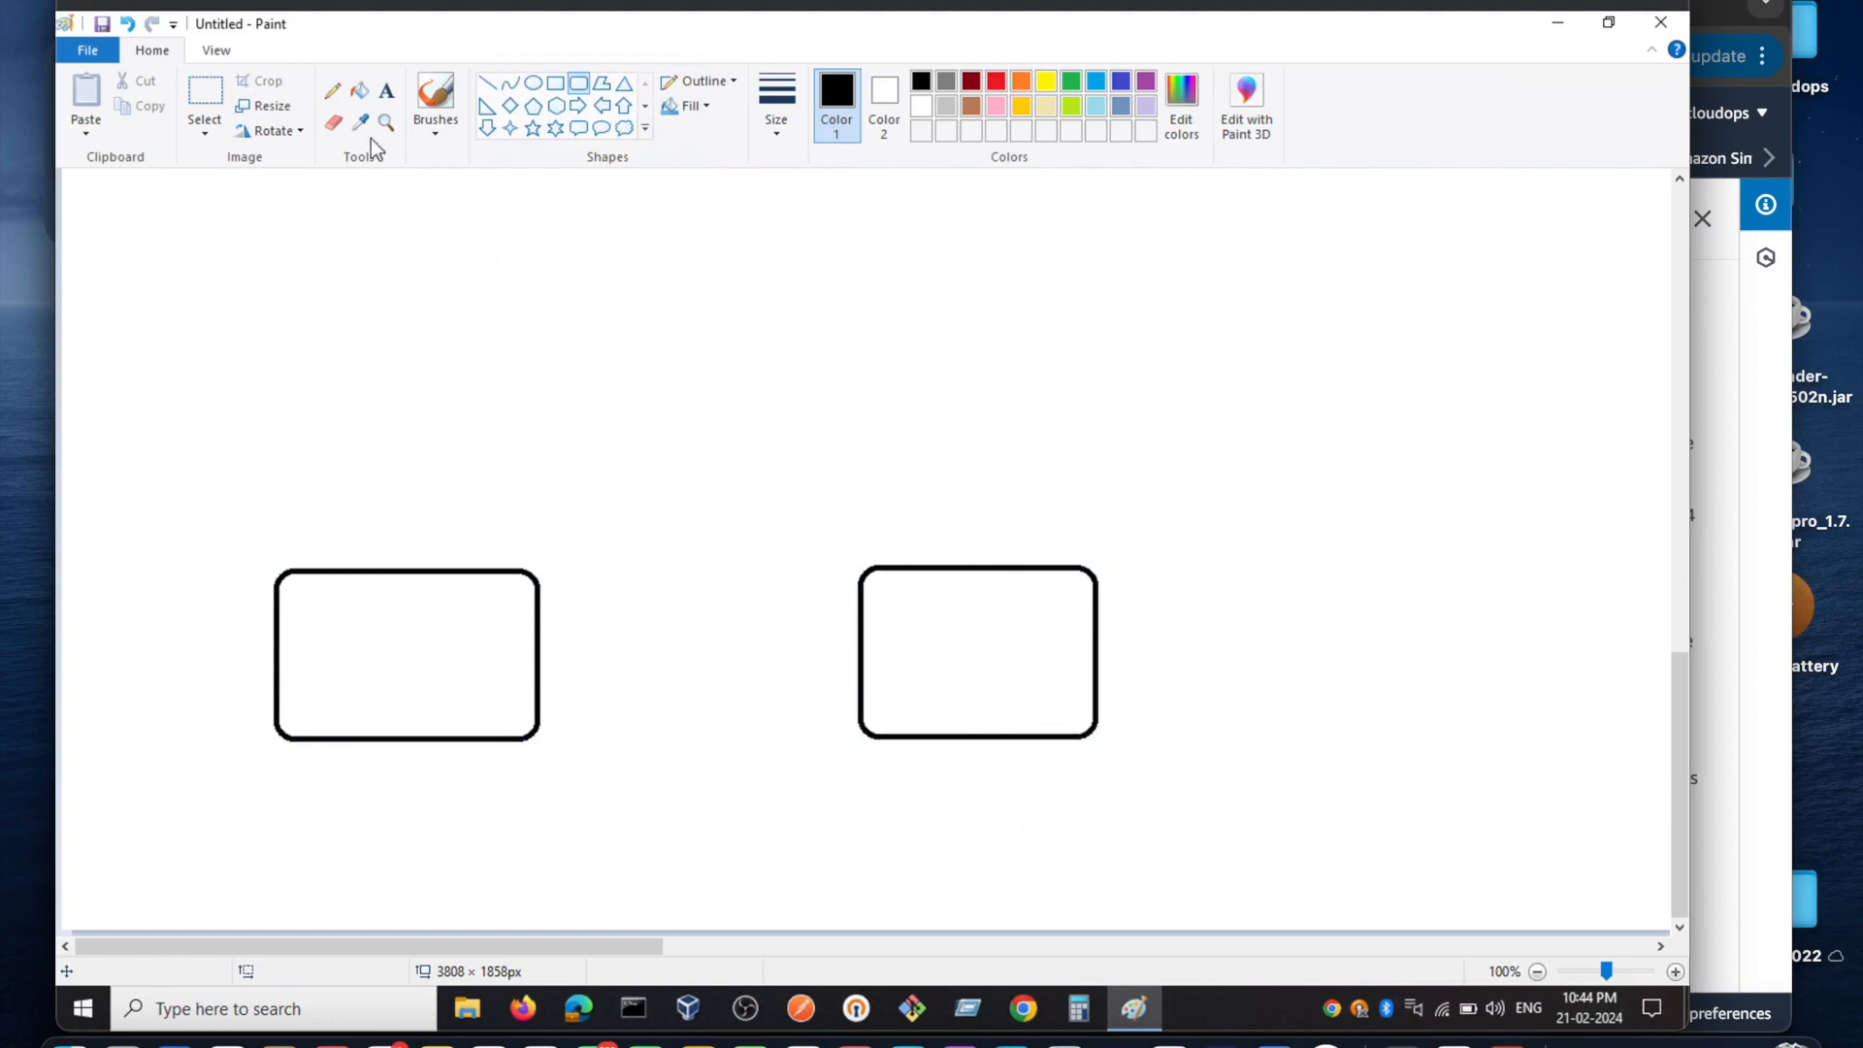
Add the text us-east-1a above the first rectangle and Sub-1 inside it
click(386, 92)
click(314, 532)
text(us-east-la)
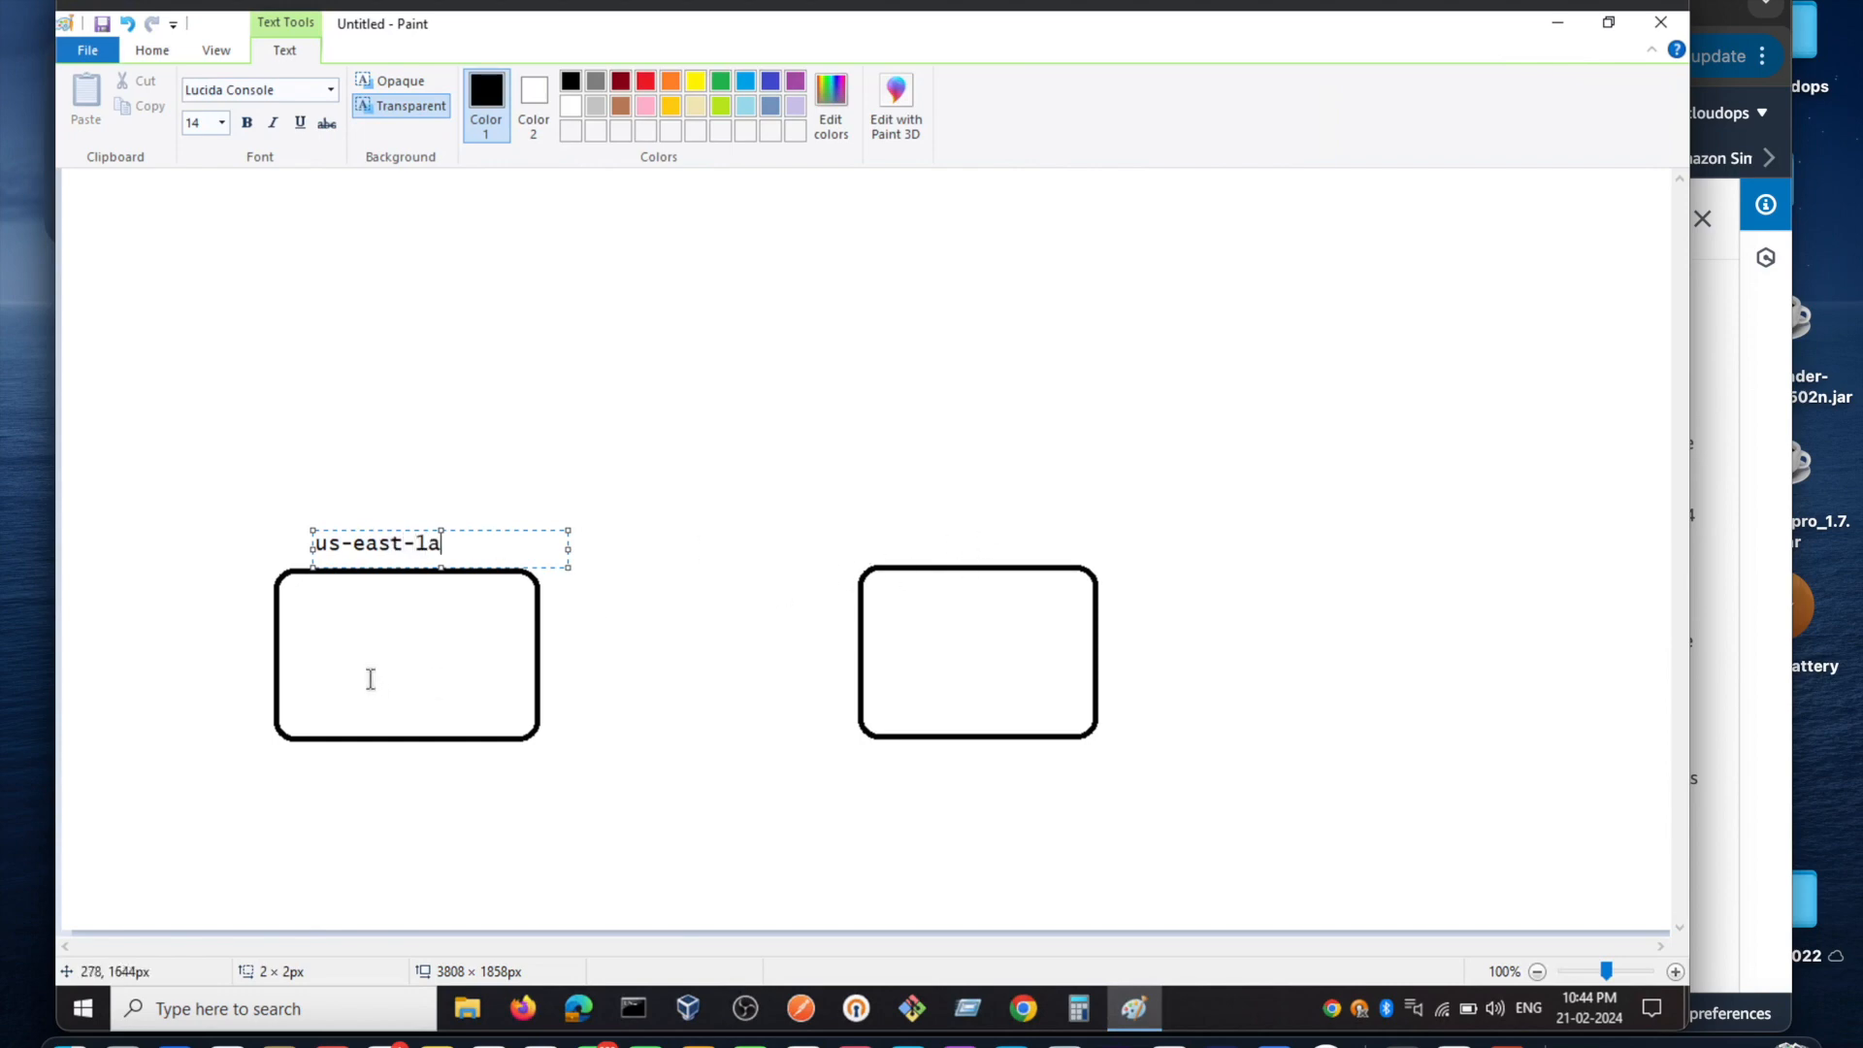
click(329, 649)
click(326, 645)
text(Su)
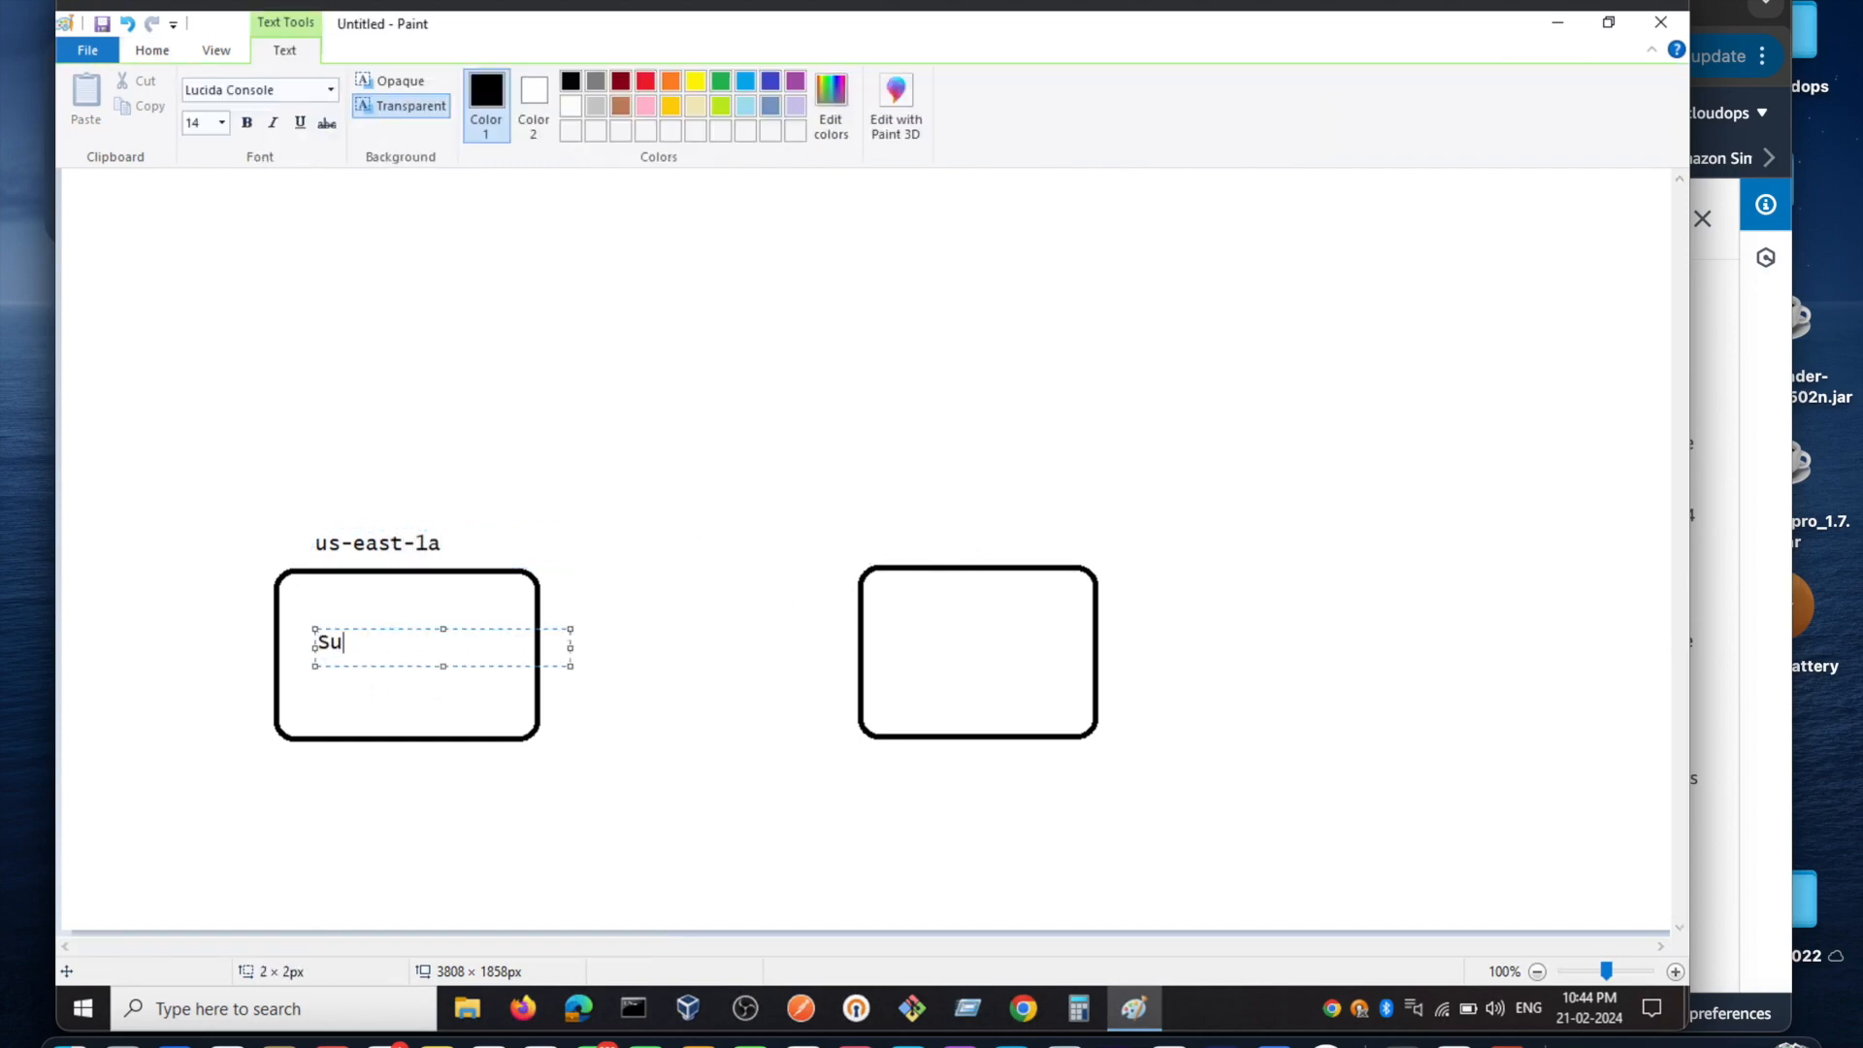
text(b-1)
Add the text Sub-2 inside the second rectangle and us-east1a above it
click(895, 641)
click(893, 637)
text(Sub-)
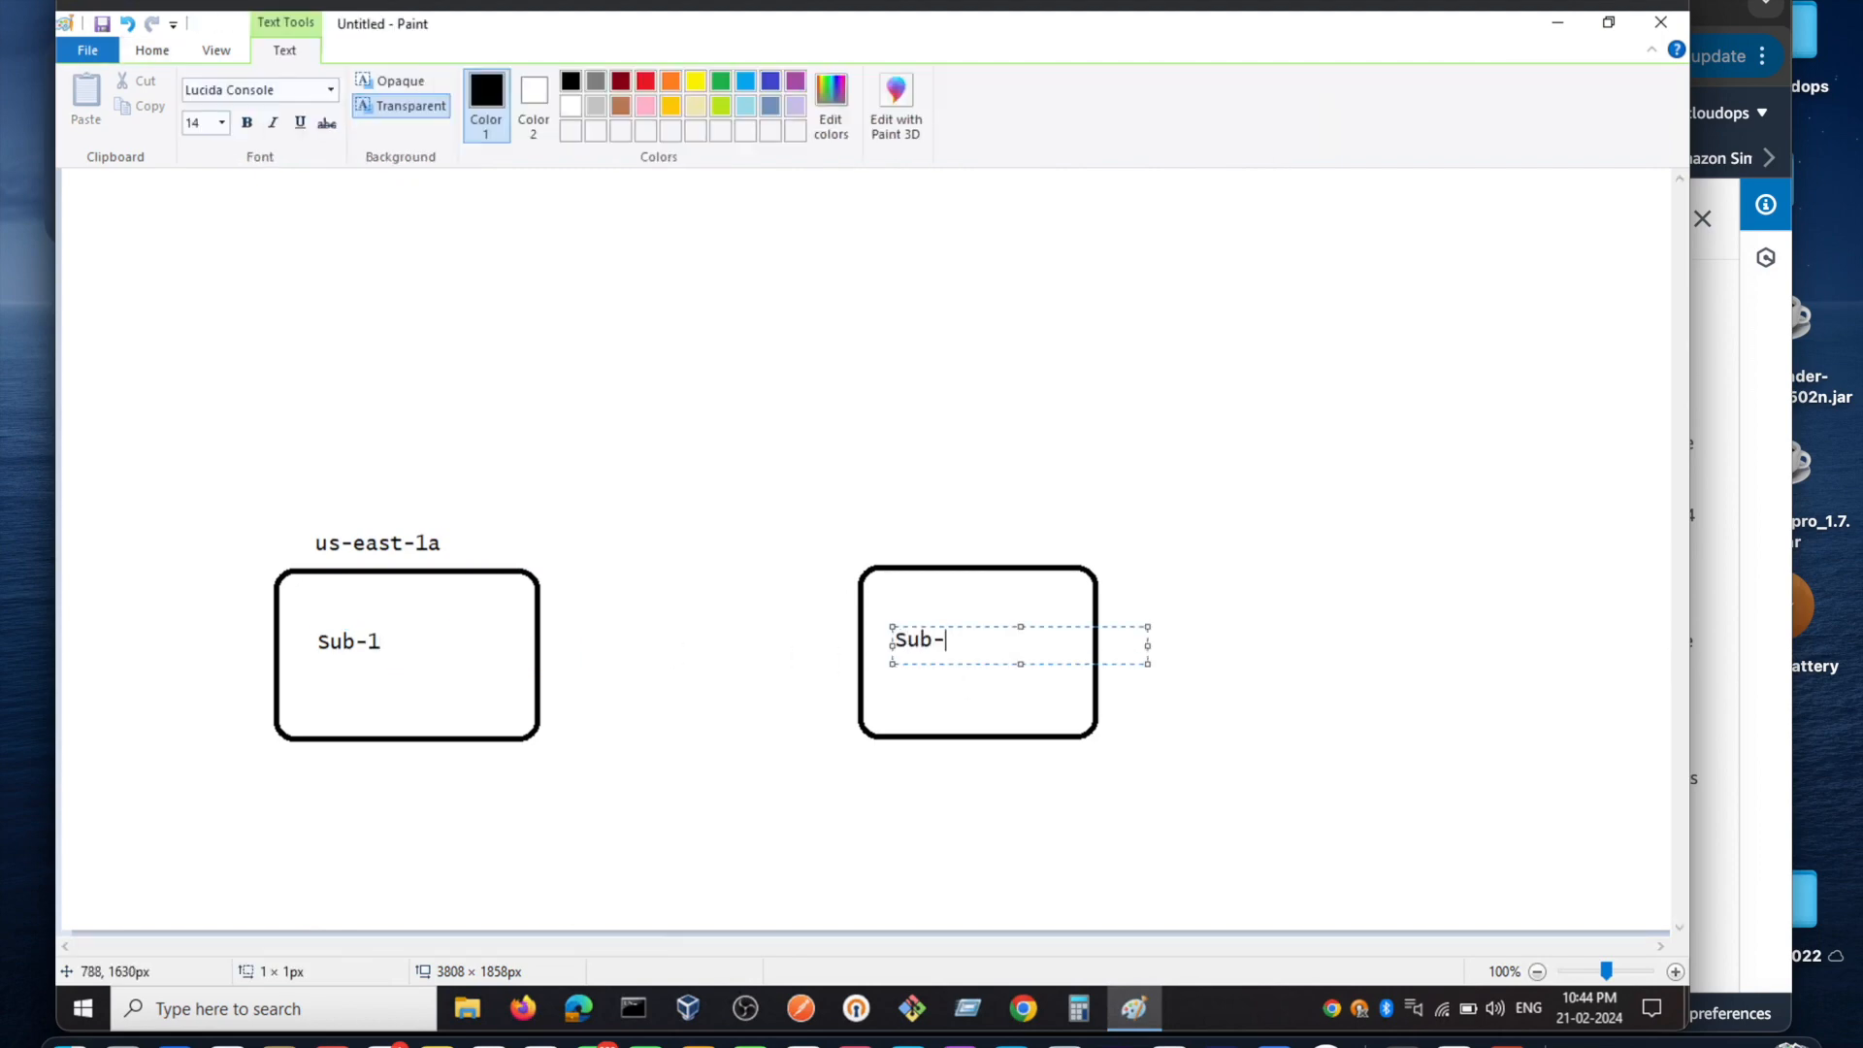
click(915, 554)
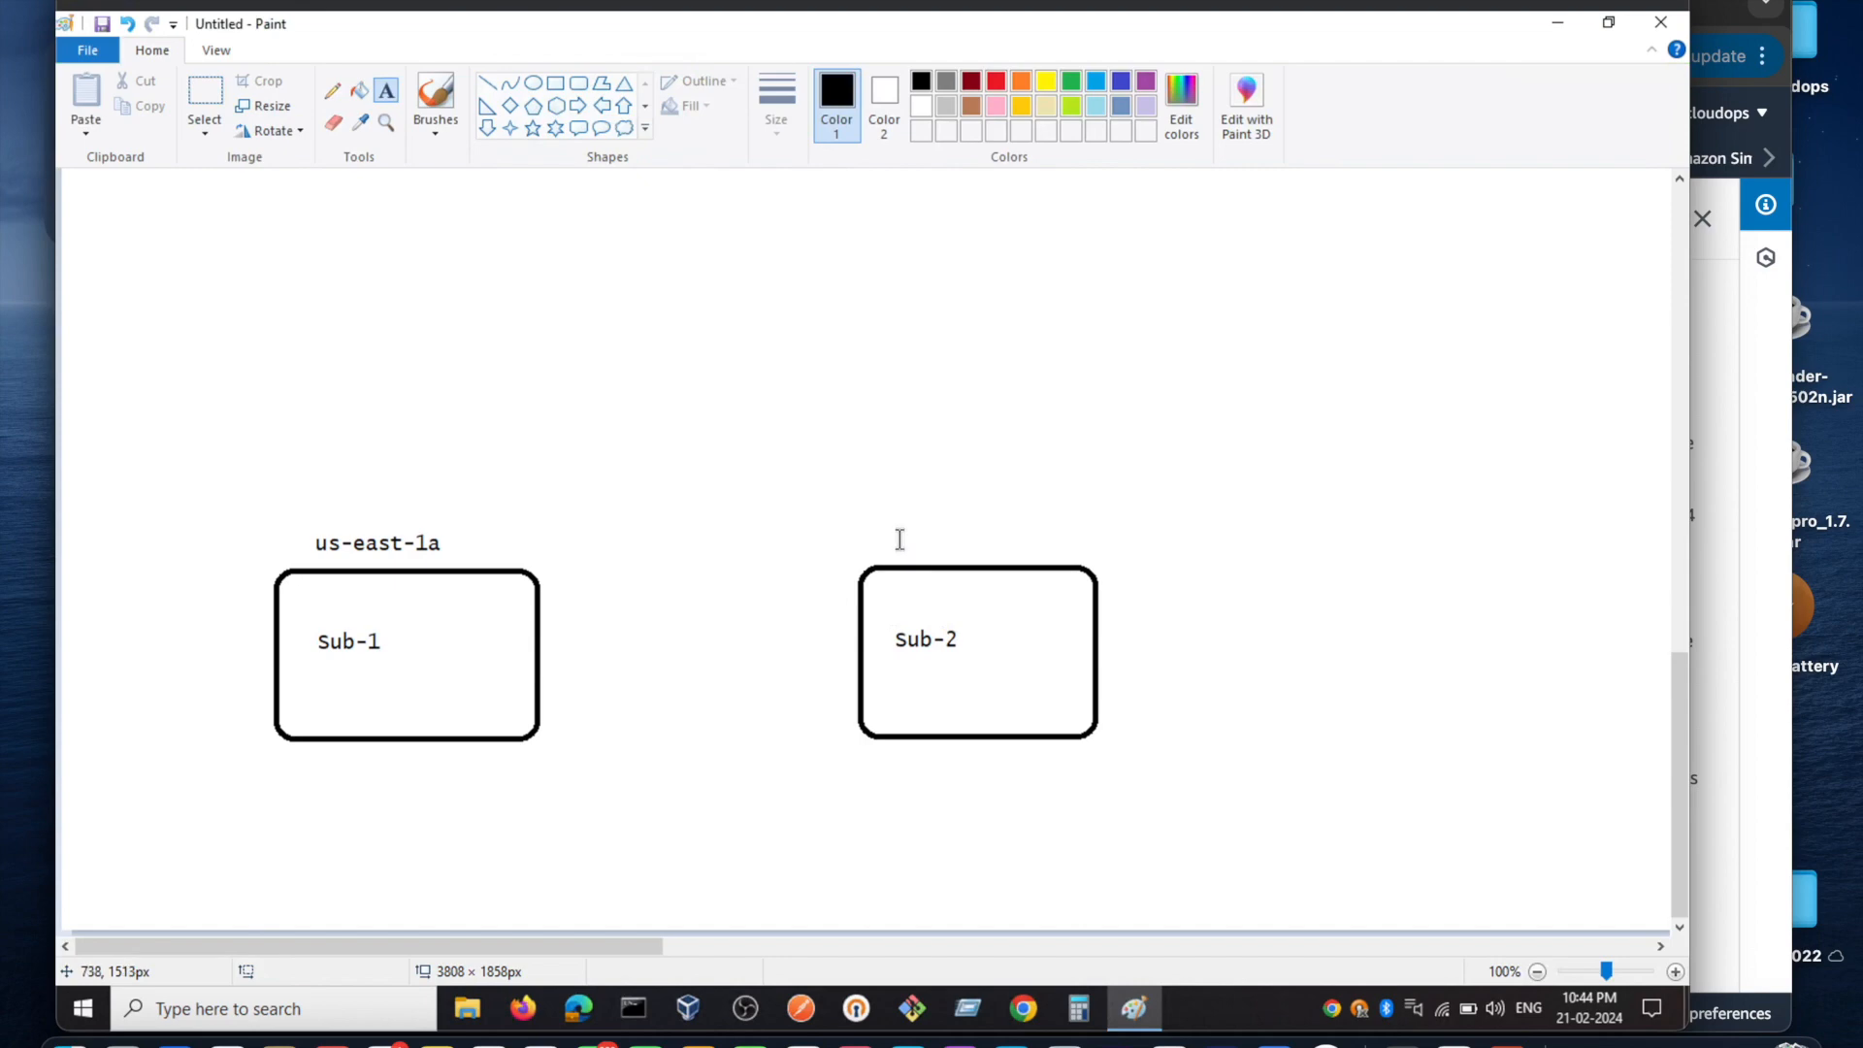
click(899, 539)
text(us-east1a)
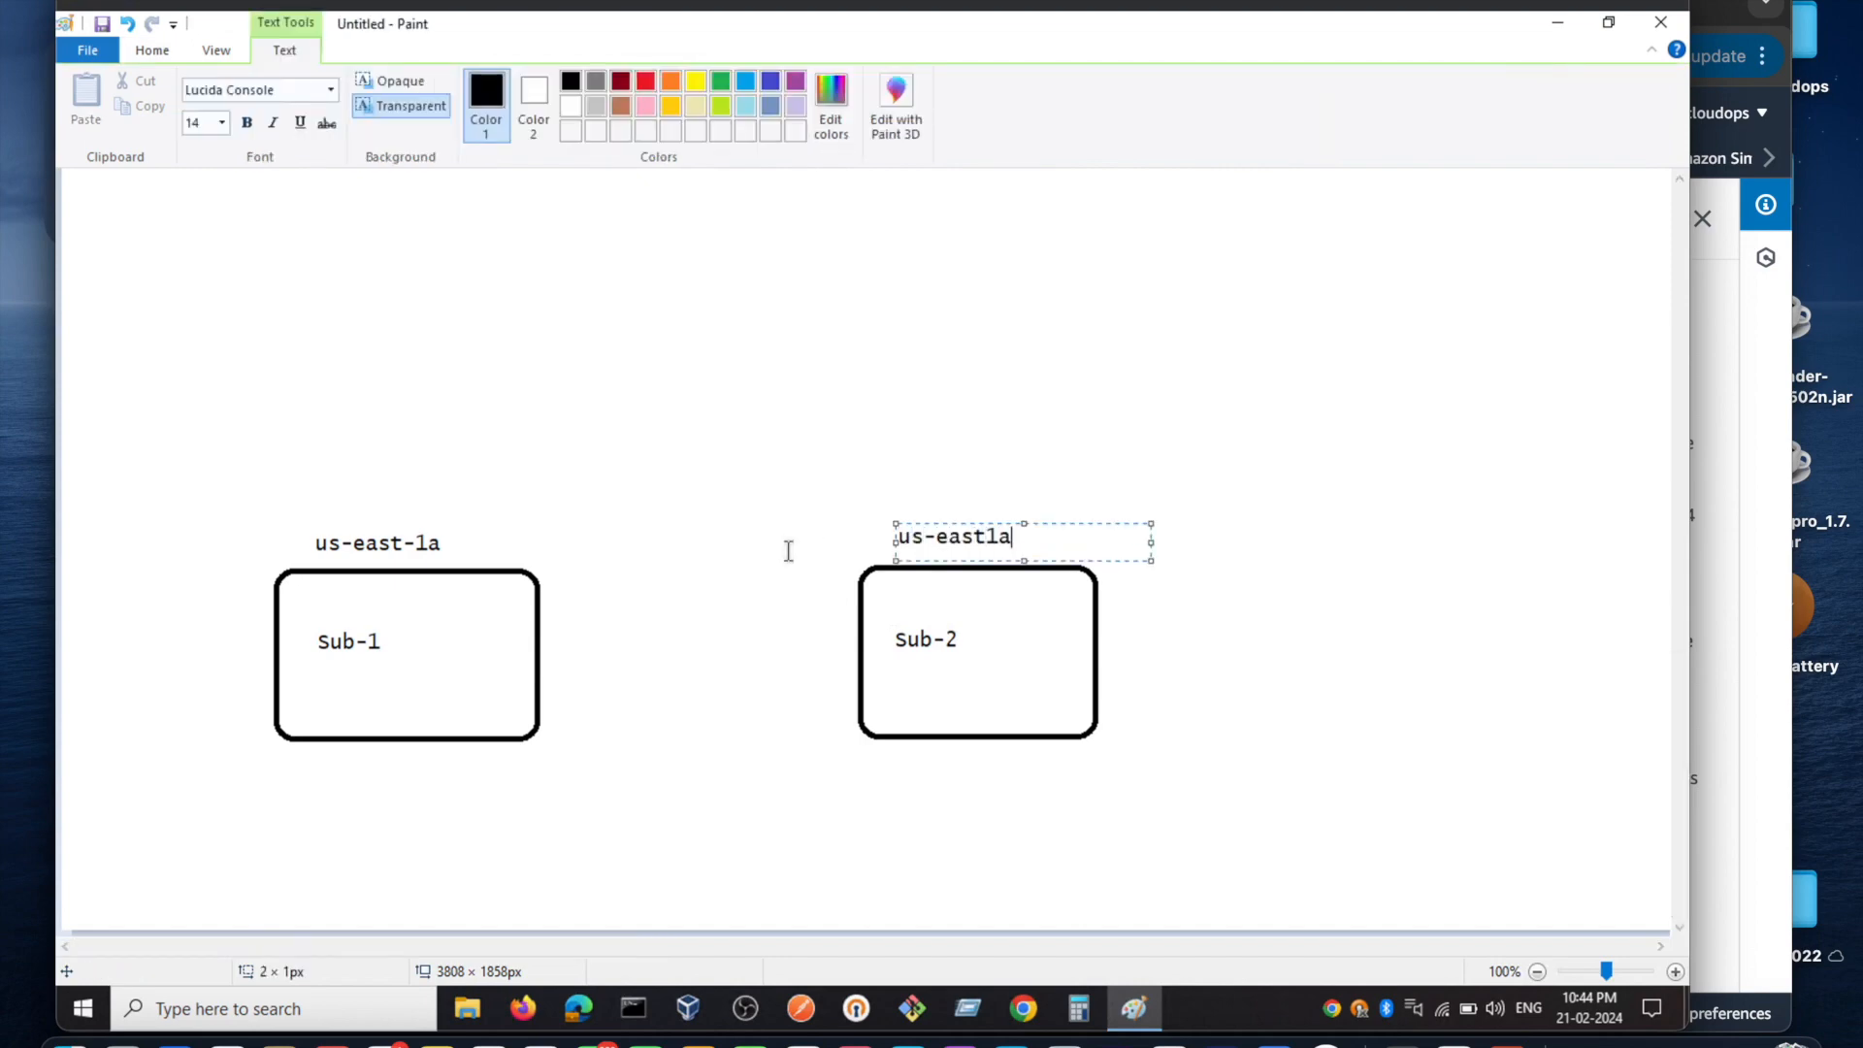
click(732, 535)
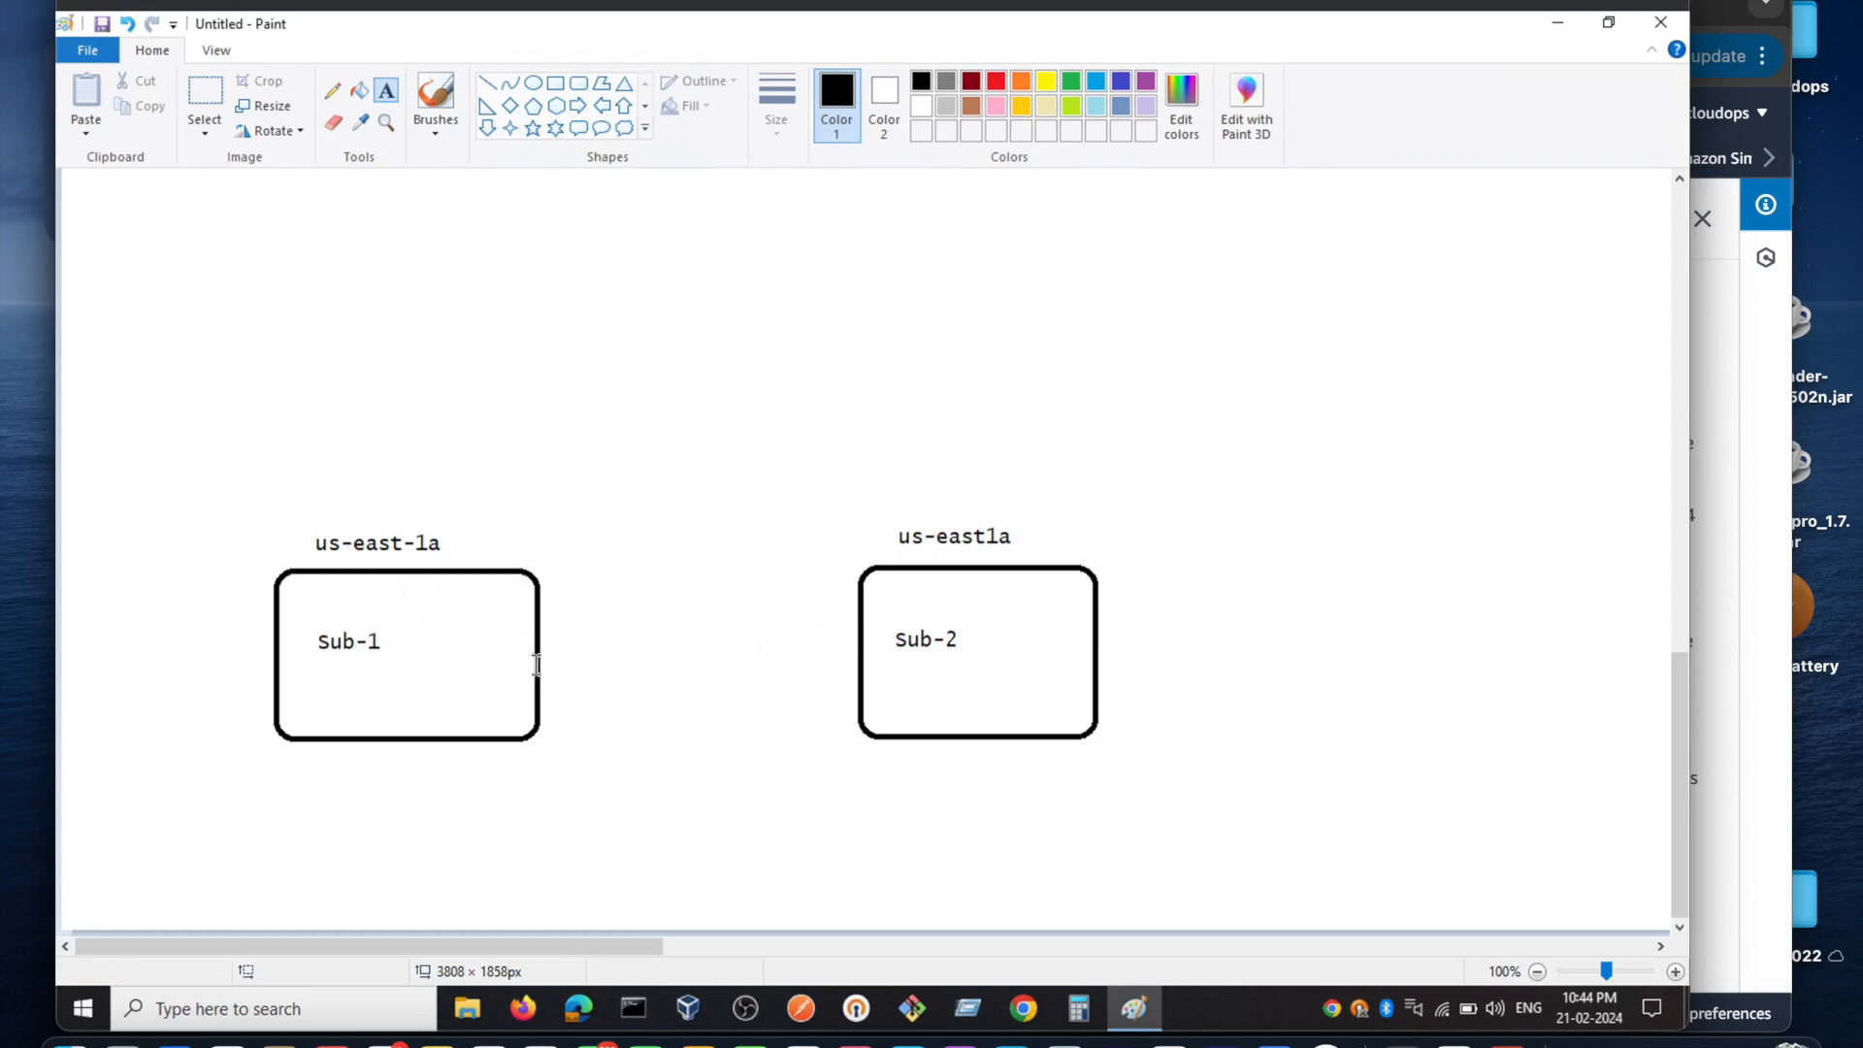
Switch back to the RDS console in Chrome, keep Create new DB Subnet Group, and set Public access to Yes
click(1169, 1043)
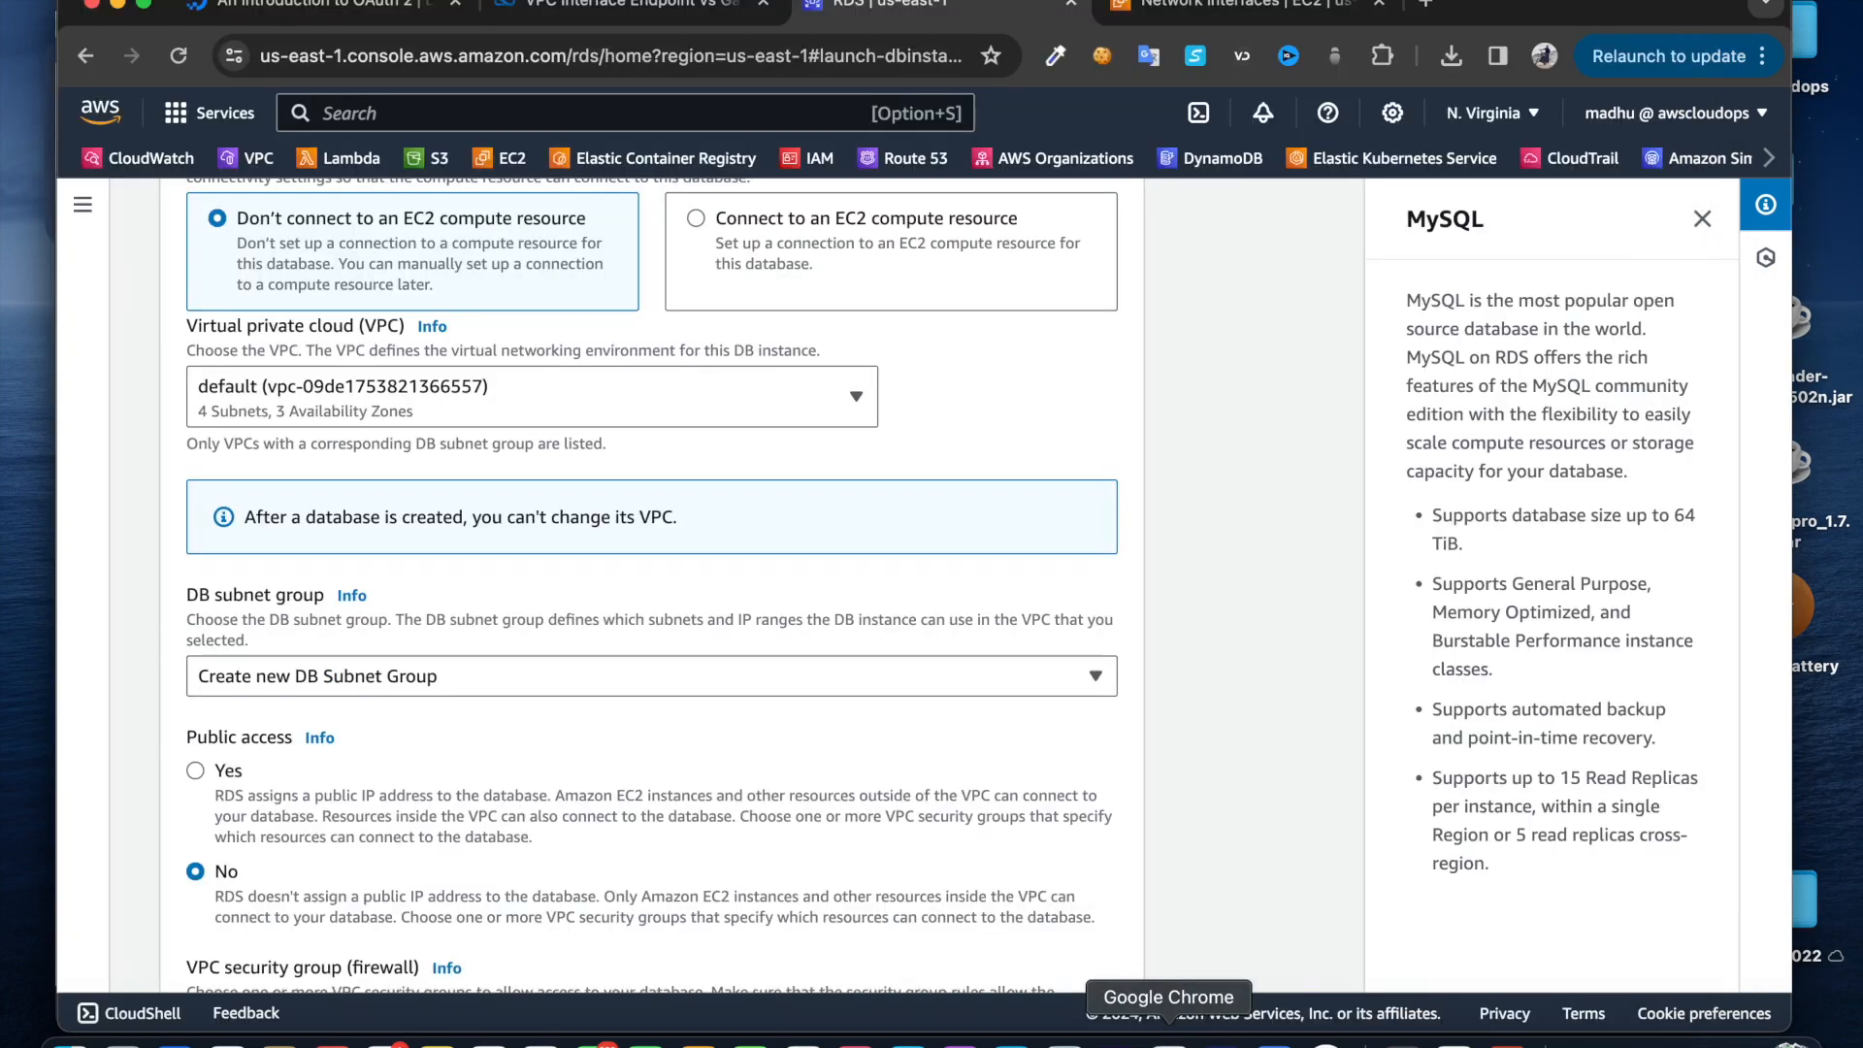
scroll(482, 656, down, 2)
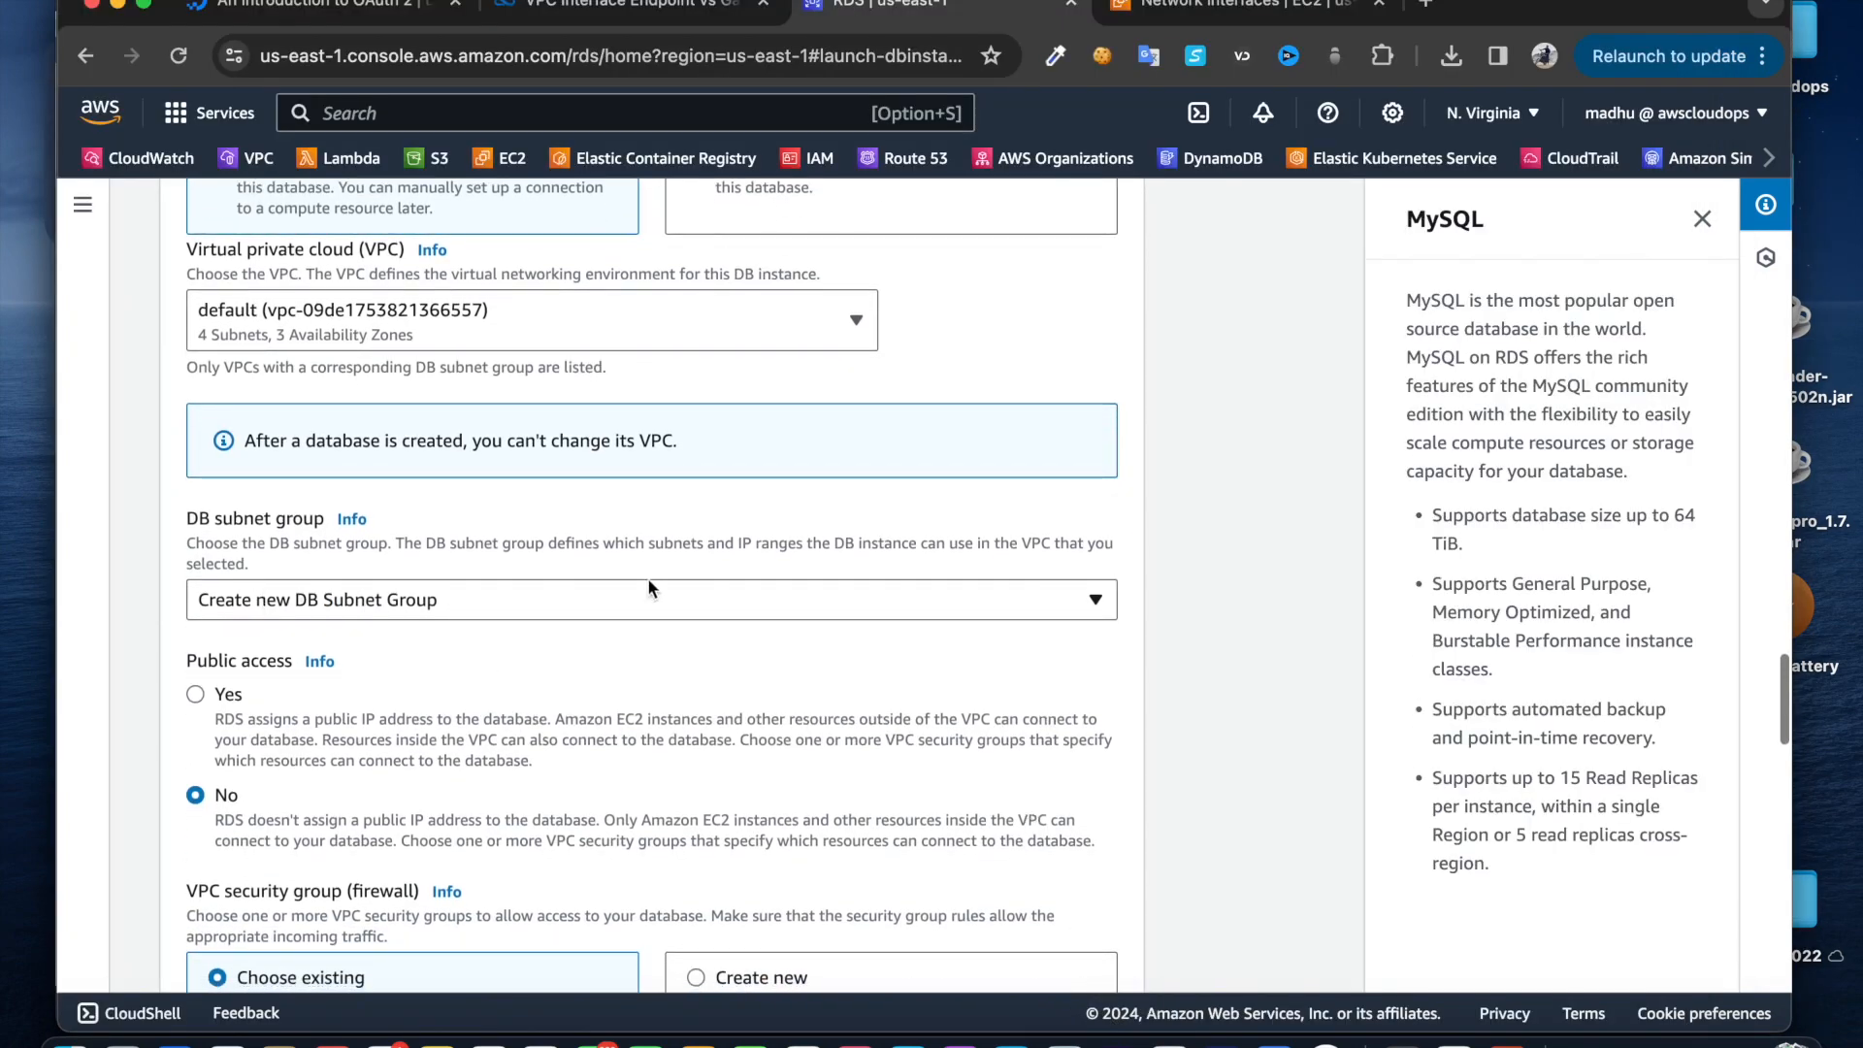
click(512, 600)
click(447, 643)
scroll(673, 667, down, 2)
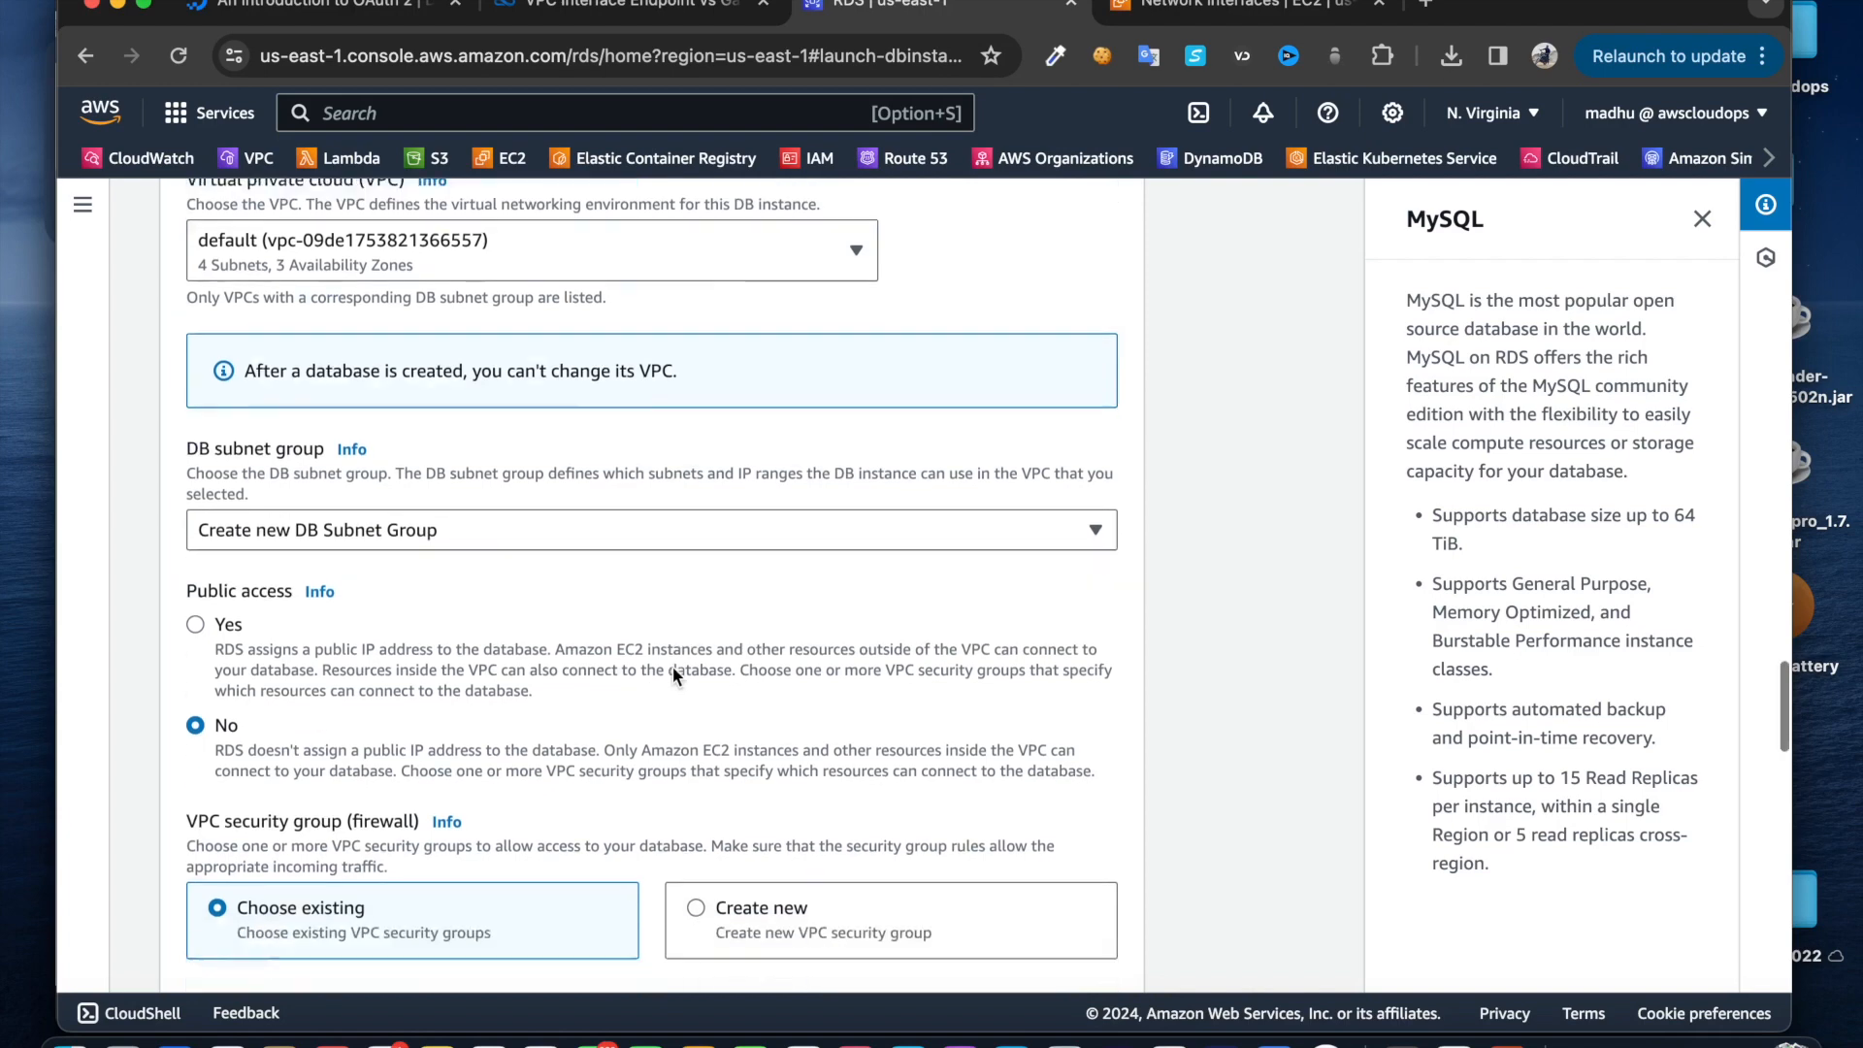
scroll(677, 673, down, 2)
click(203, 550)
scroll(814, 590, down, 7)
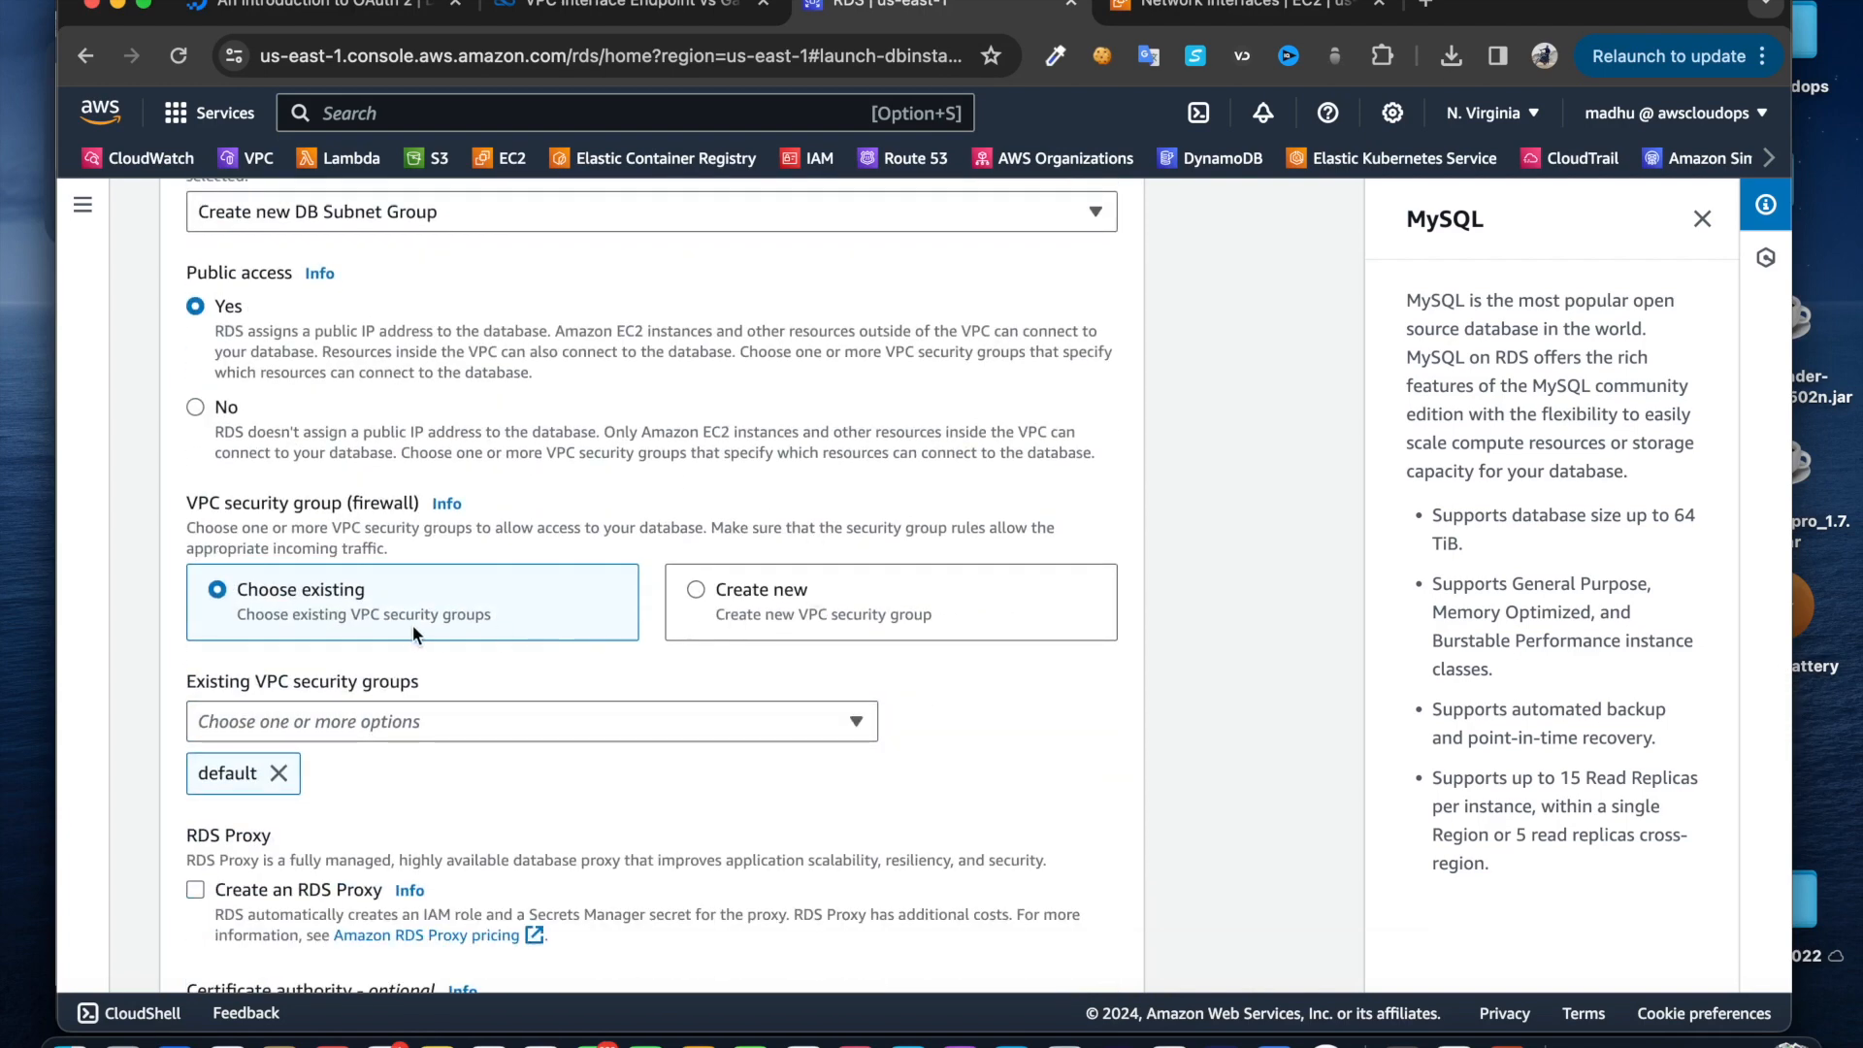
Remove the default VPC security group and select default again from the existing security groups
click(279, 773)
click(345, 721)
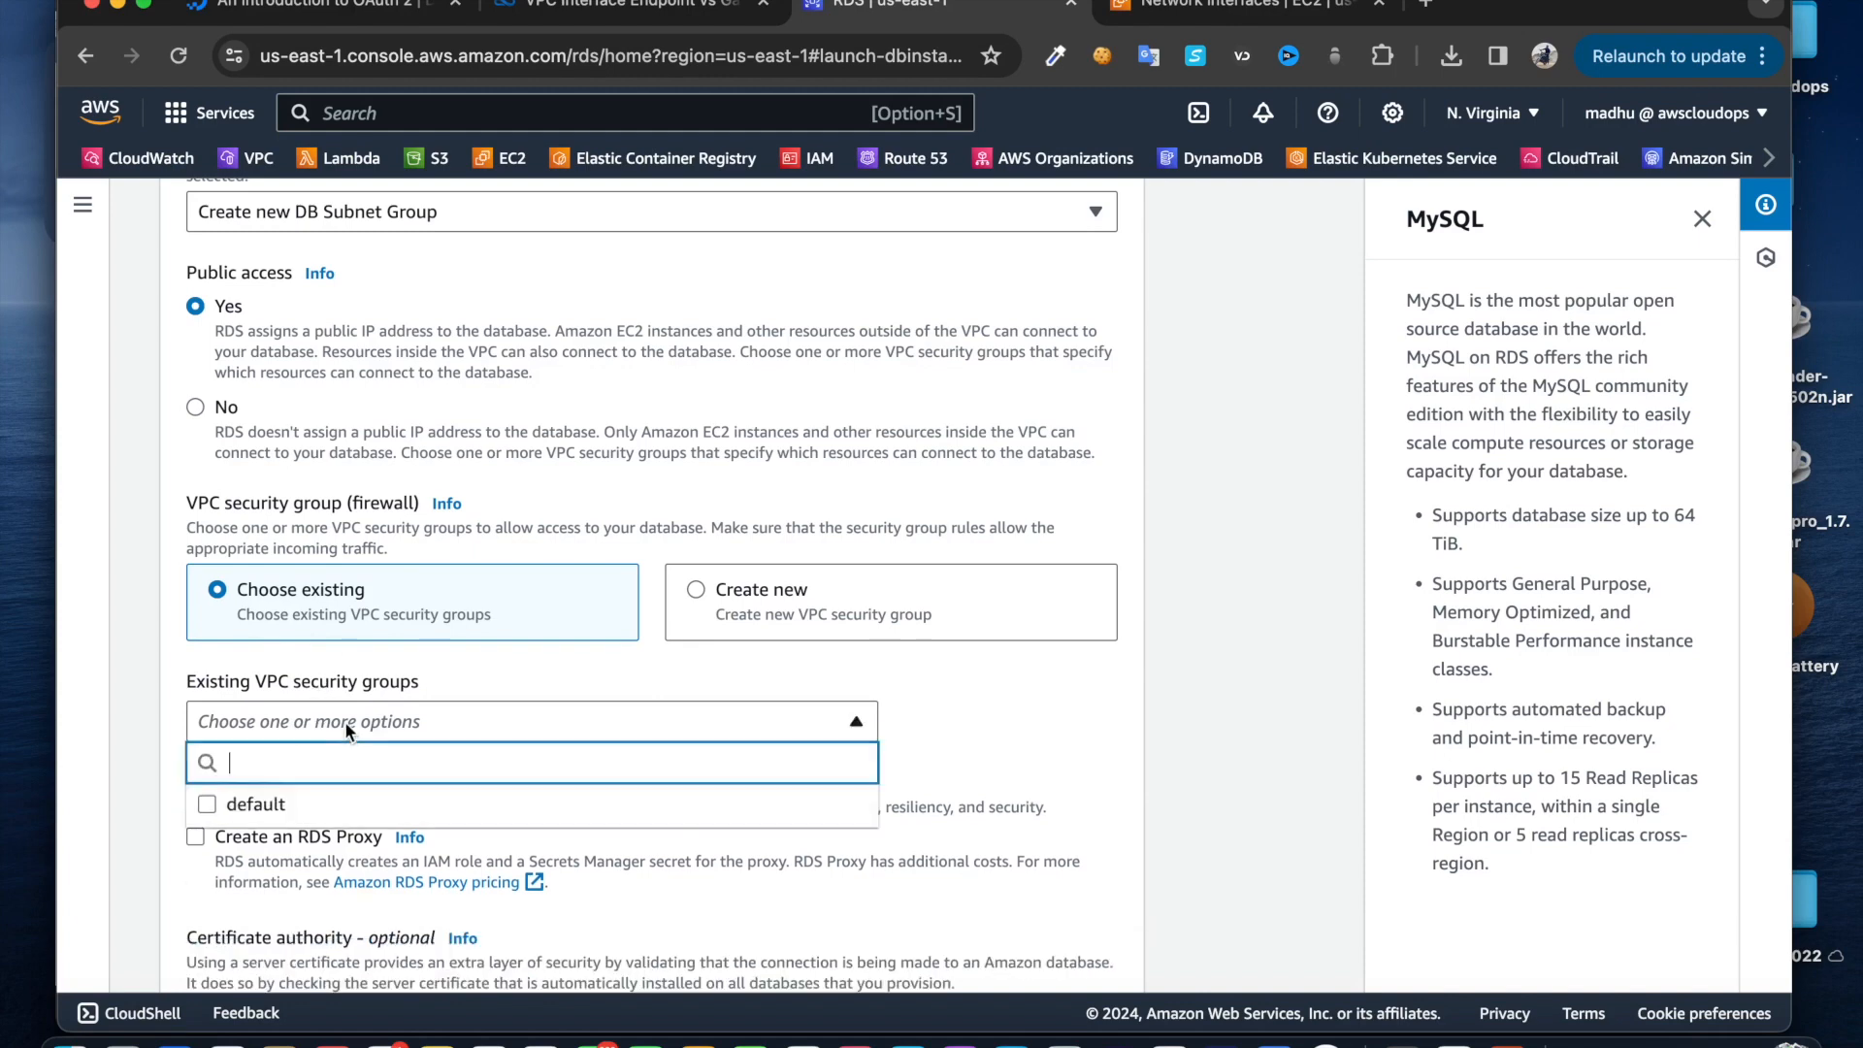
click(298, 809)
scroll(1033, 712, down, 2)
click(1004, 654)
Review the RDS Proxy and certificate authority options and the database port in the Connectivity additional configuration
scroll(990, 670, down, 3)
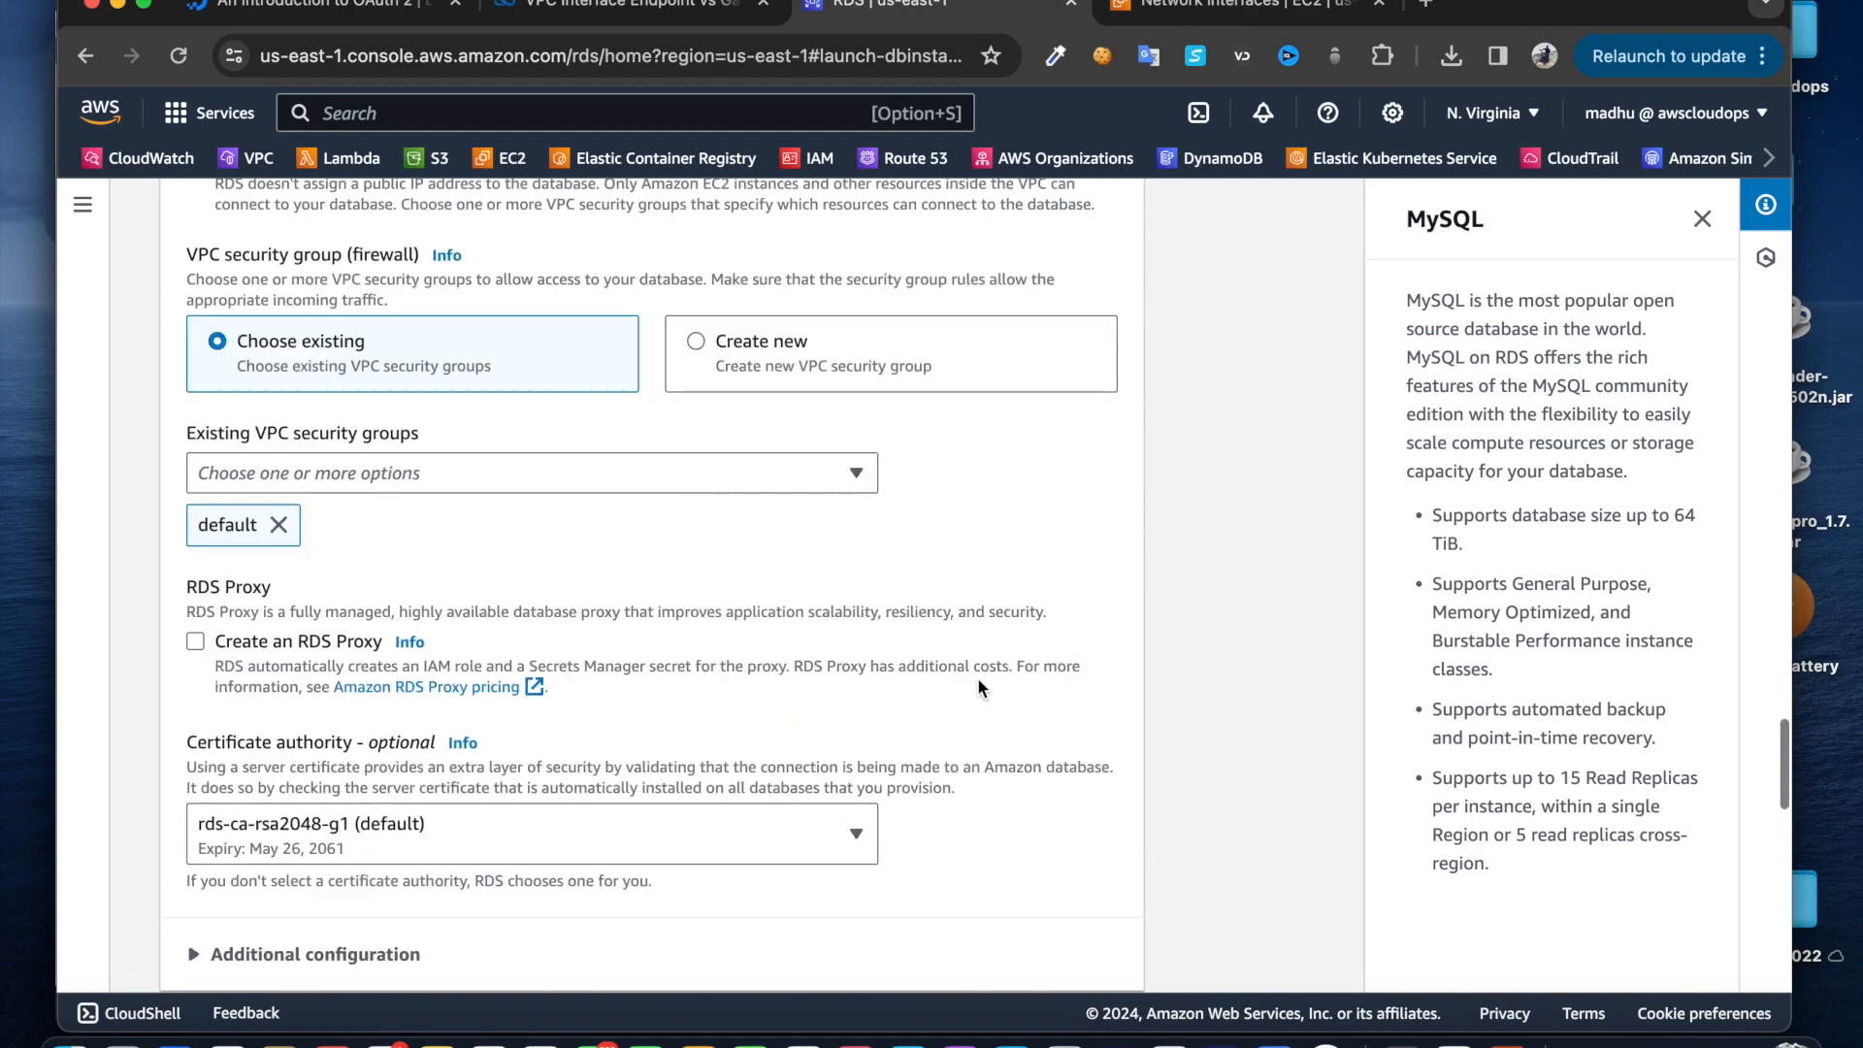
scroll(818, 694, down, 3)
scroll(816, 695, down, 3)
scroll(335, 381, up, 1)
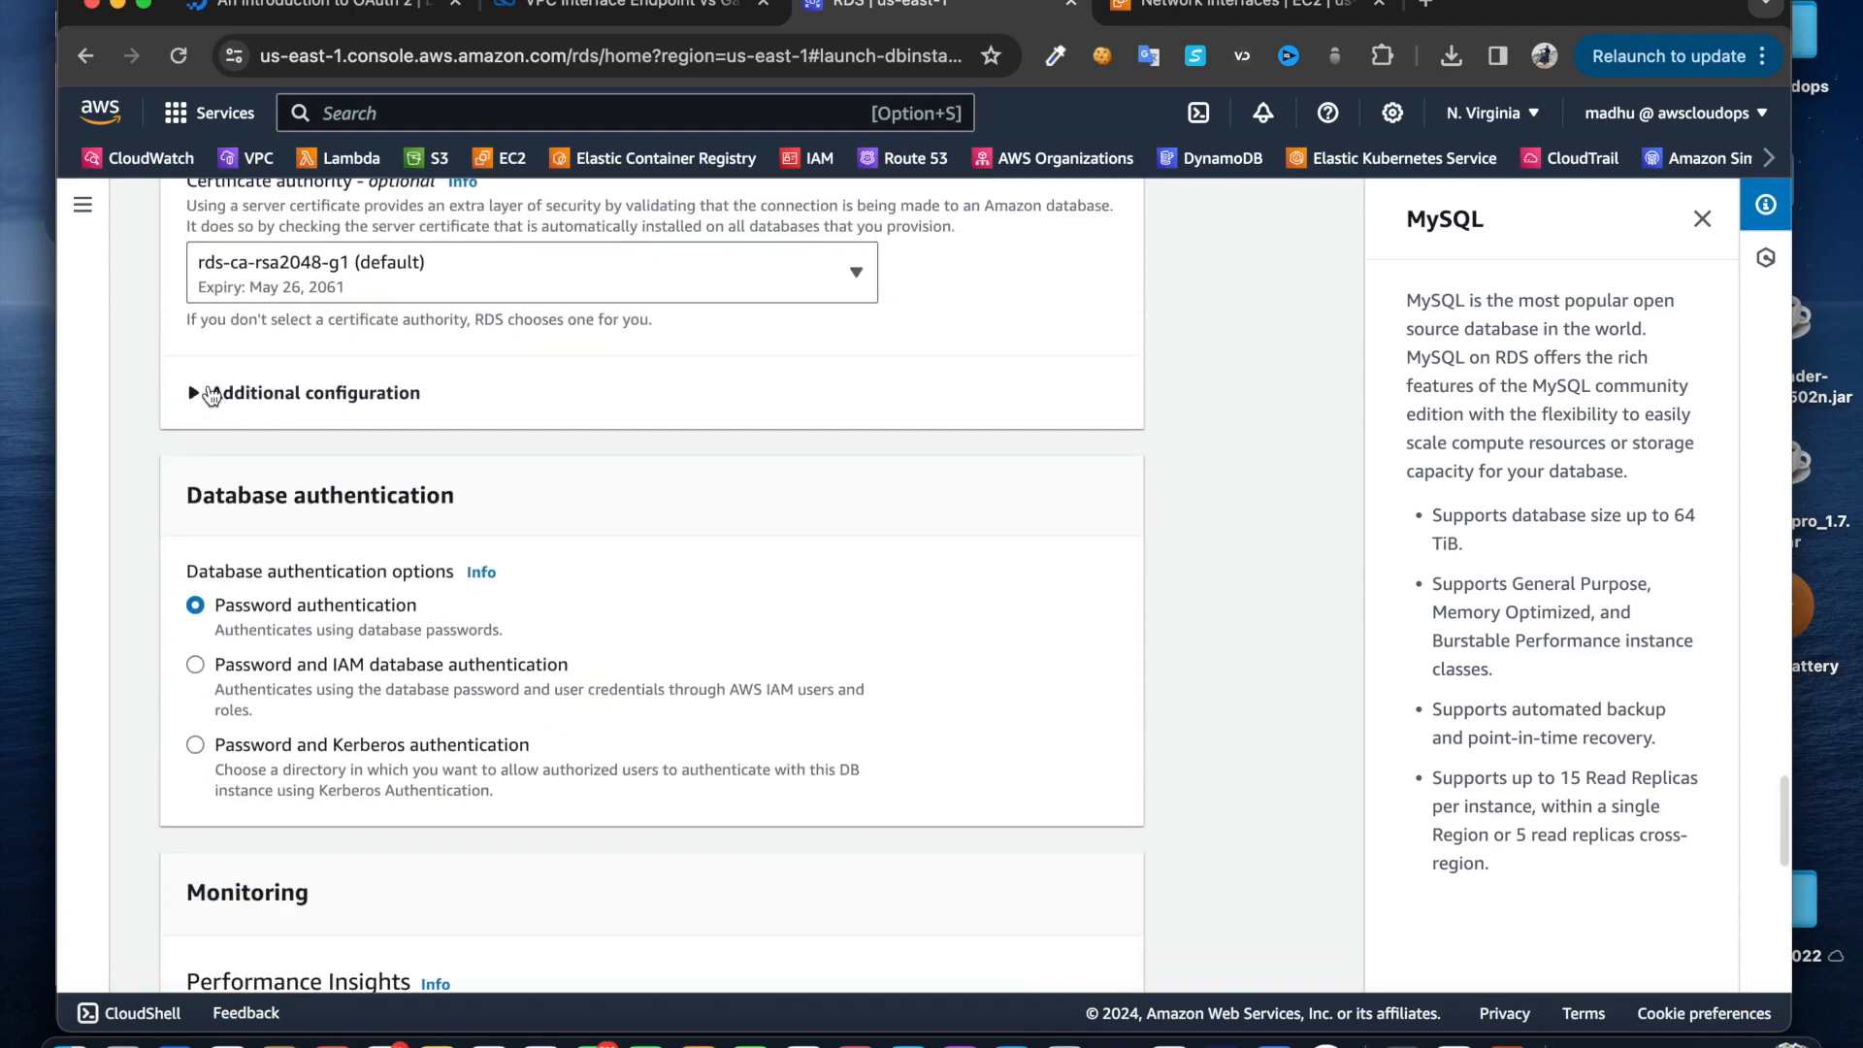
click(211, 394)
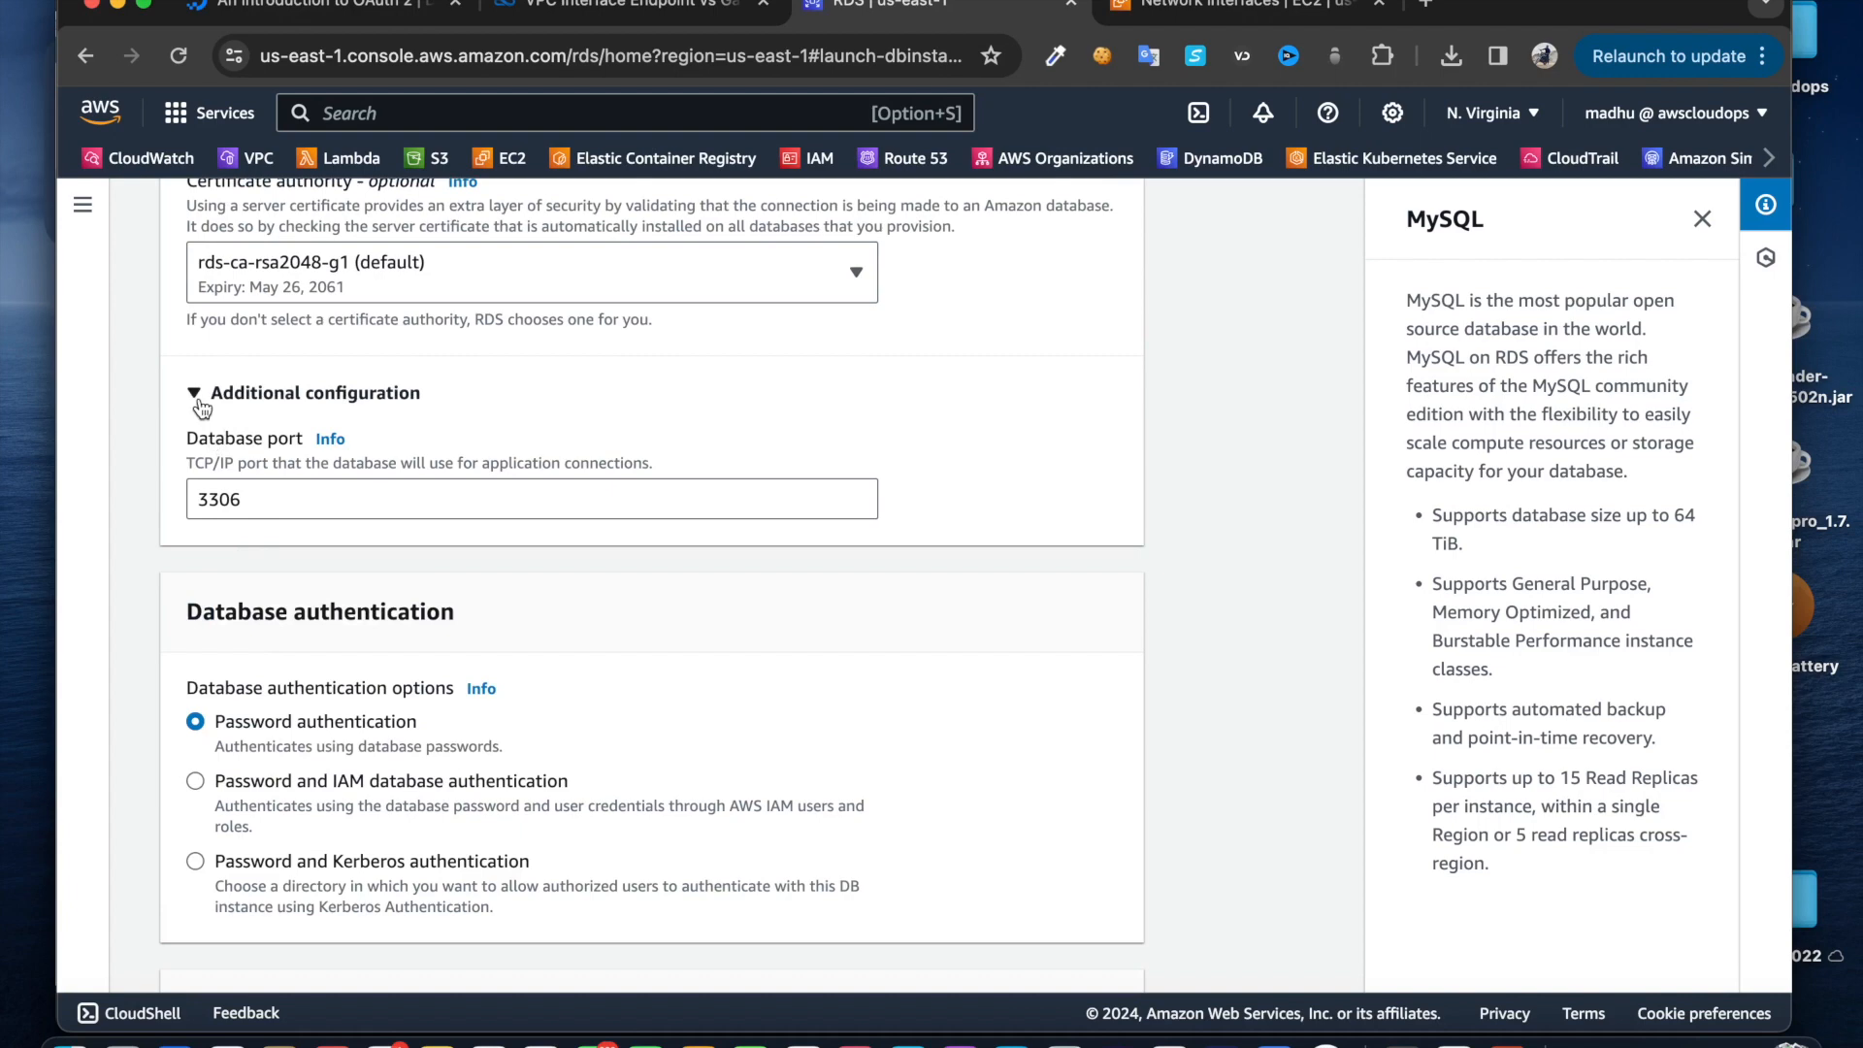
click(229, 394)
Keep password authentication, turn off Performance Insights, and try to create the database
scroll(230, 402, down, 3)
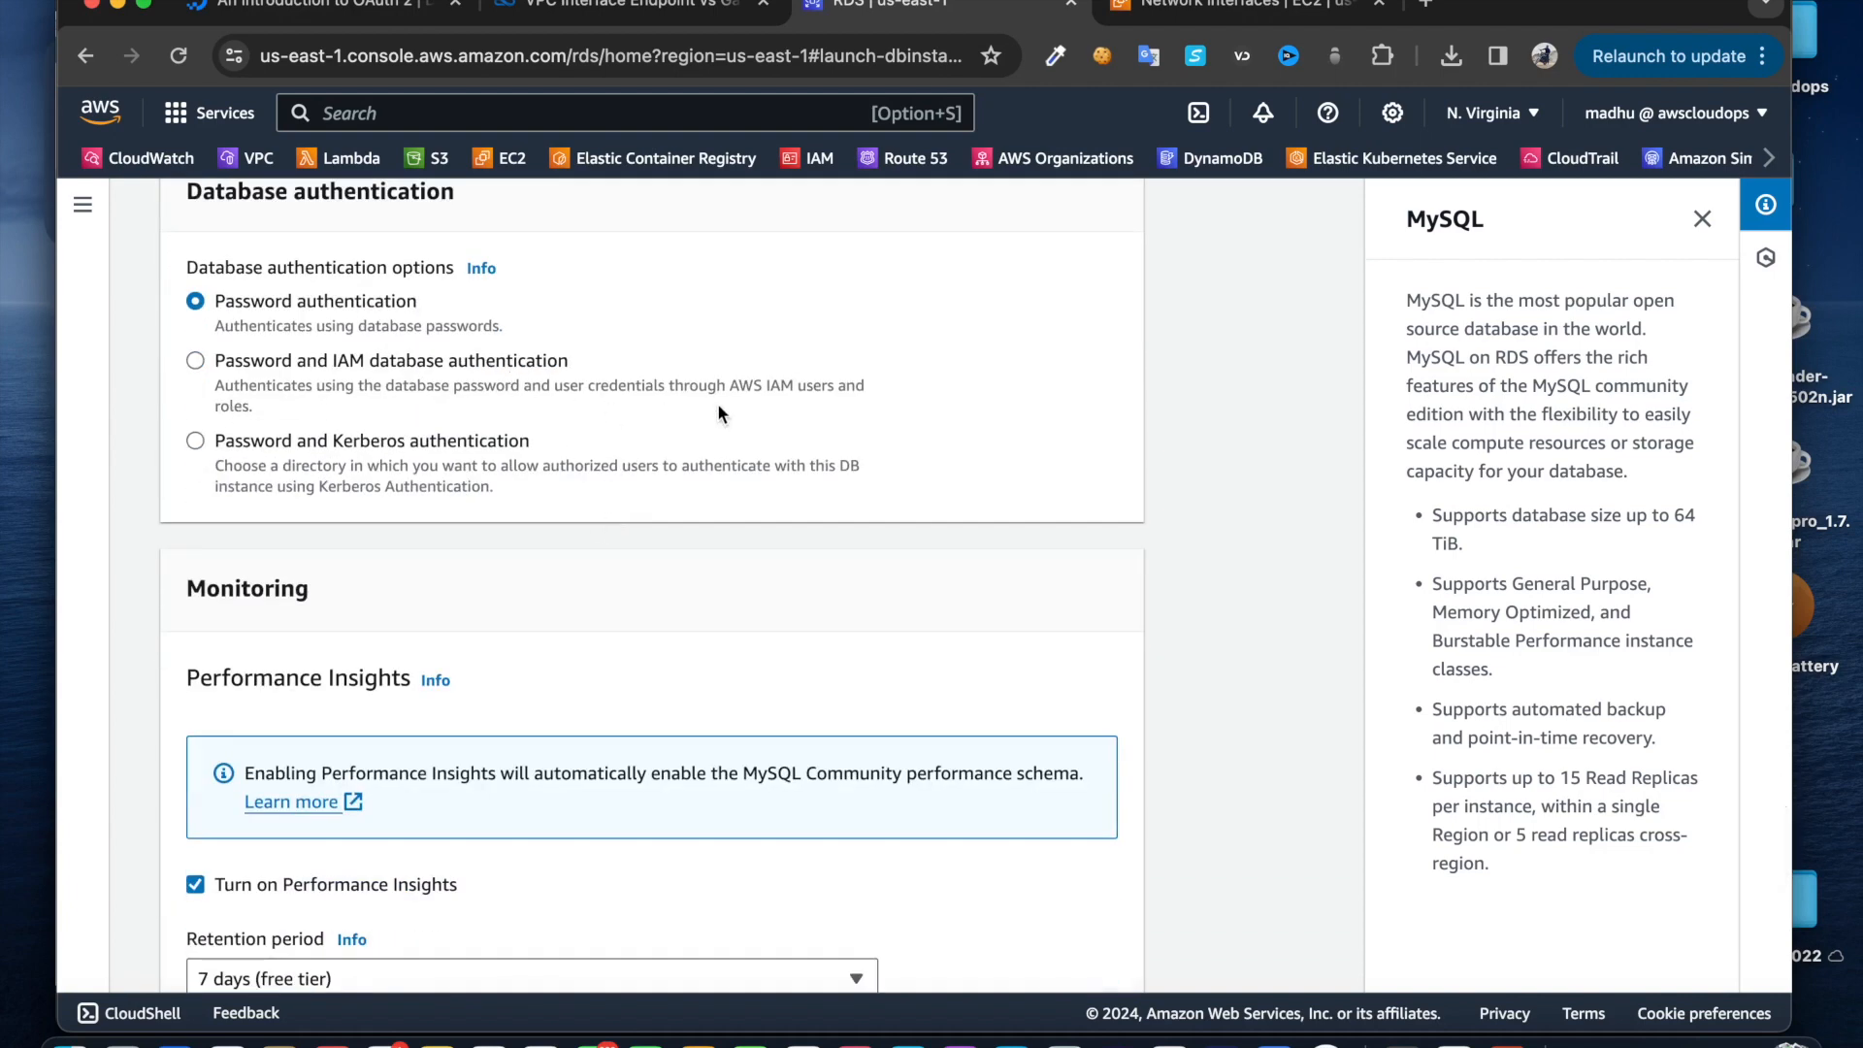
scroll(445, 507, down, 4)
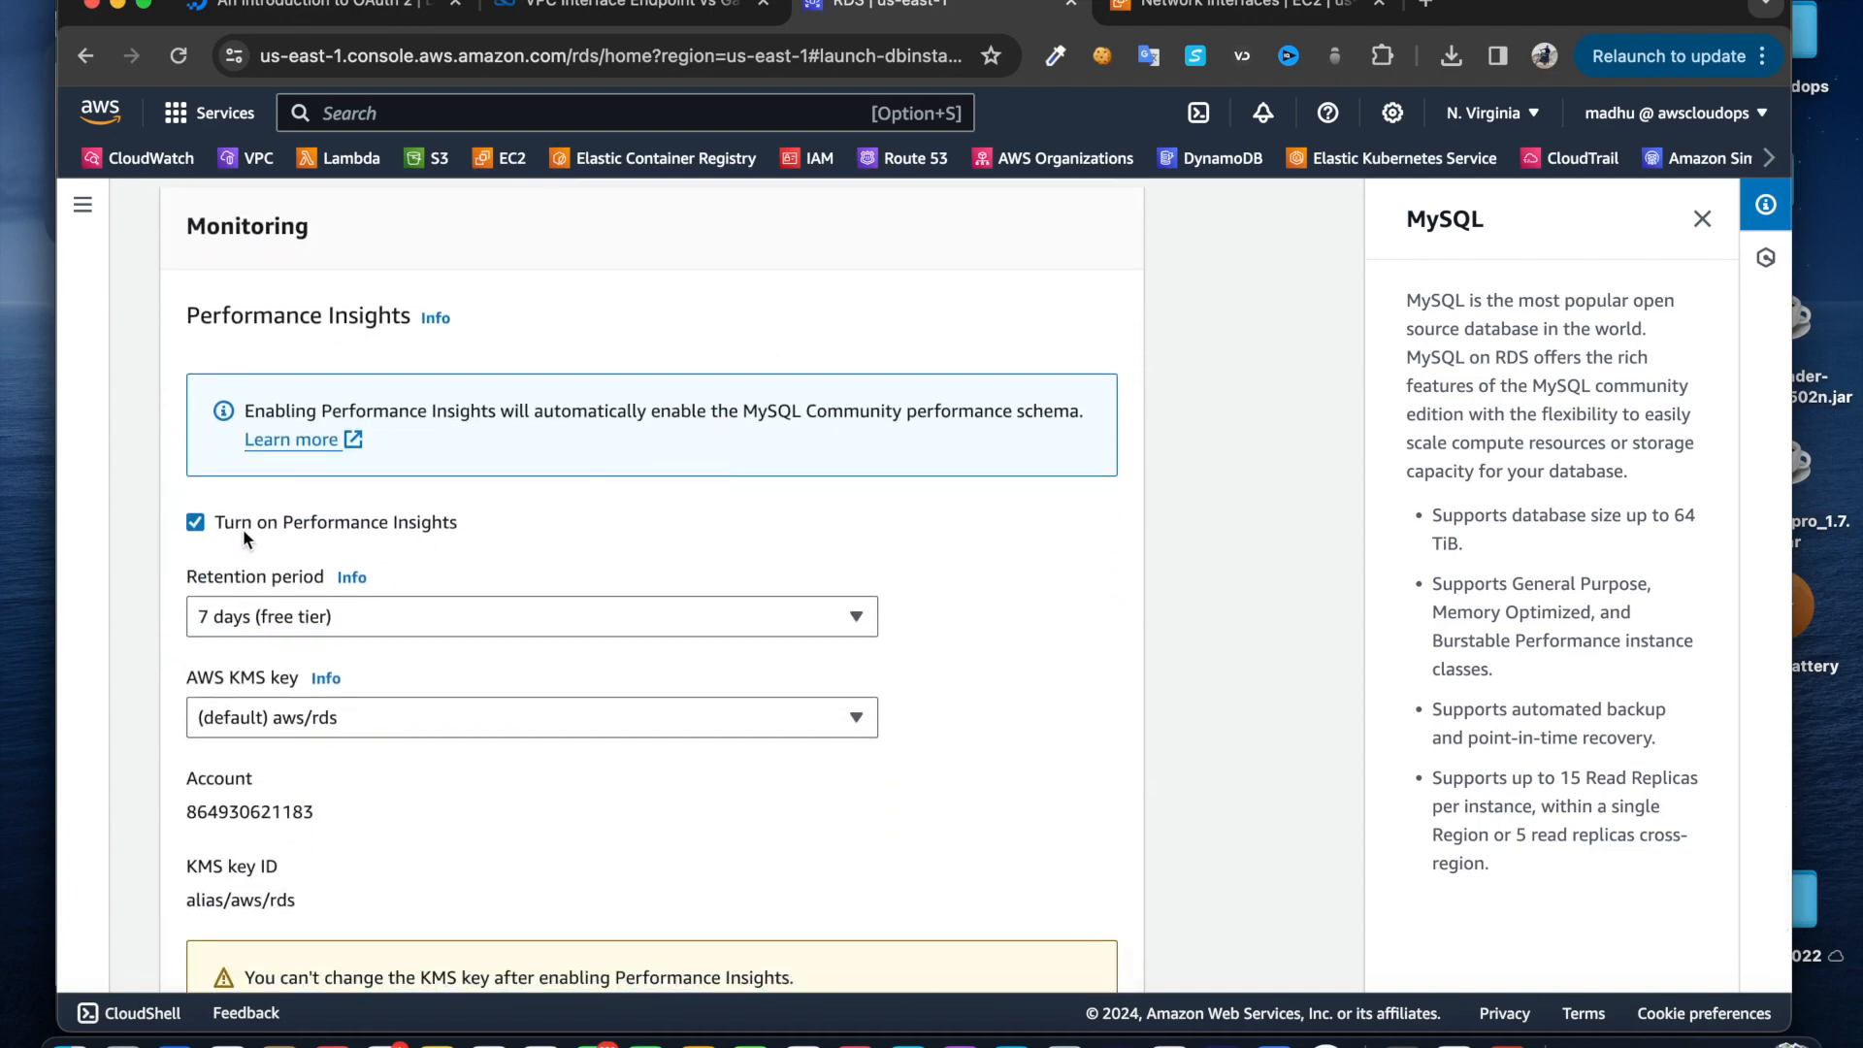
click(200, 525)
scroll(852, 541, down, 5)
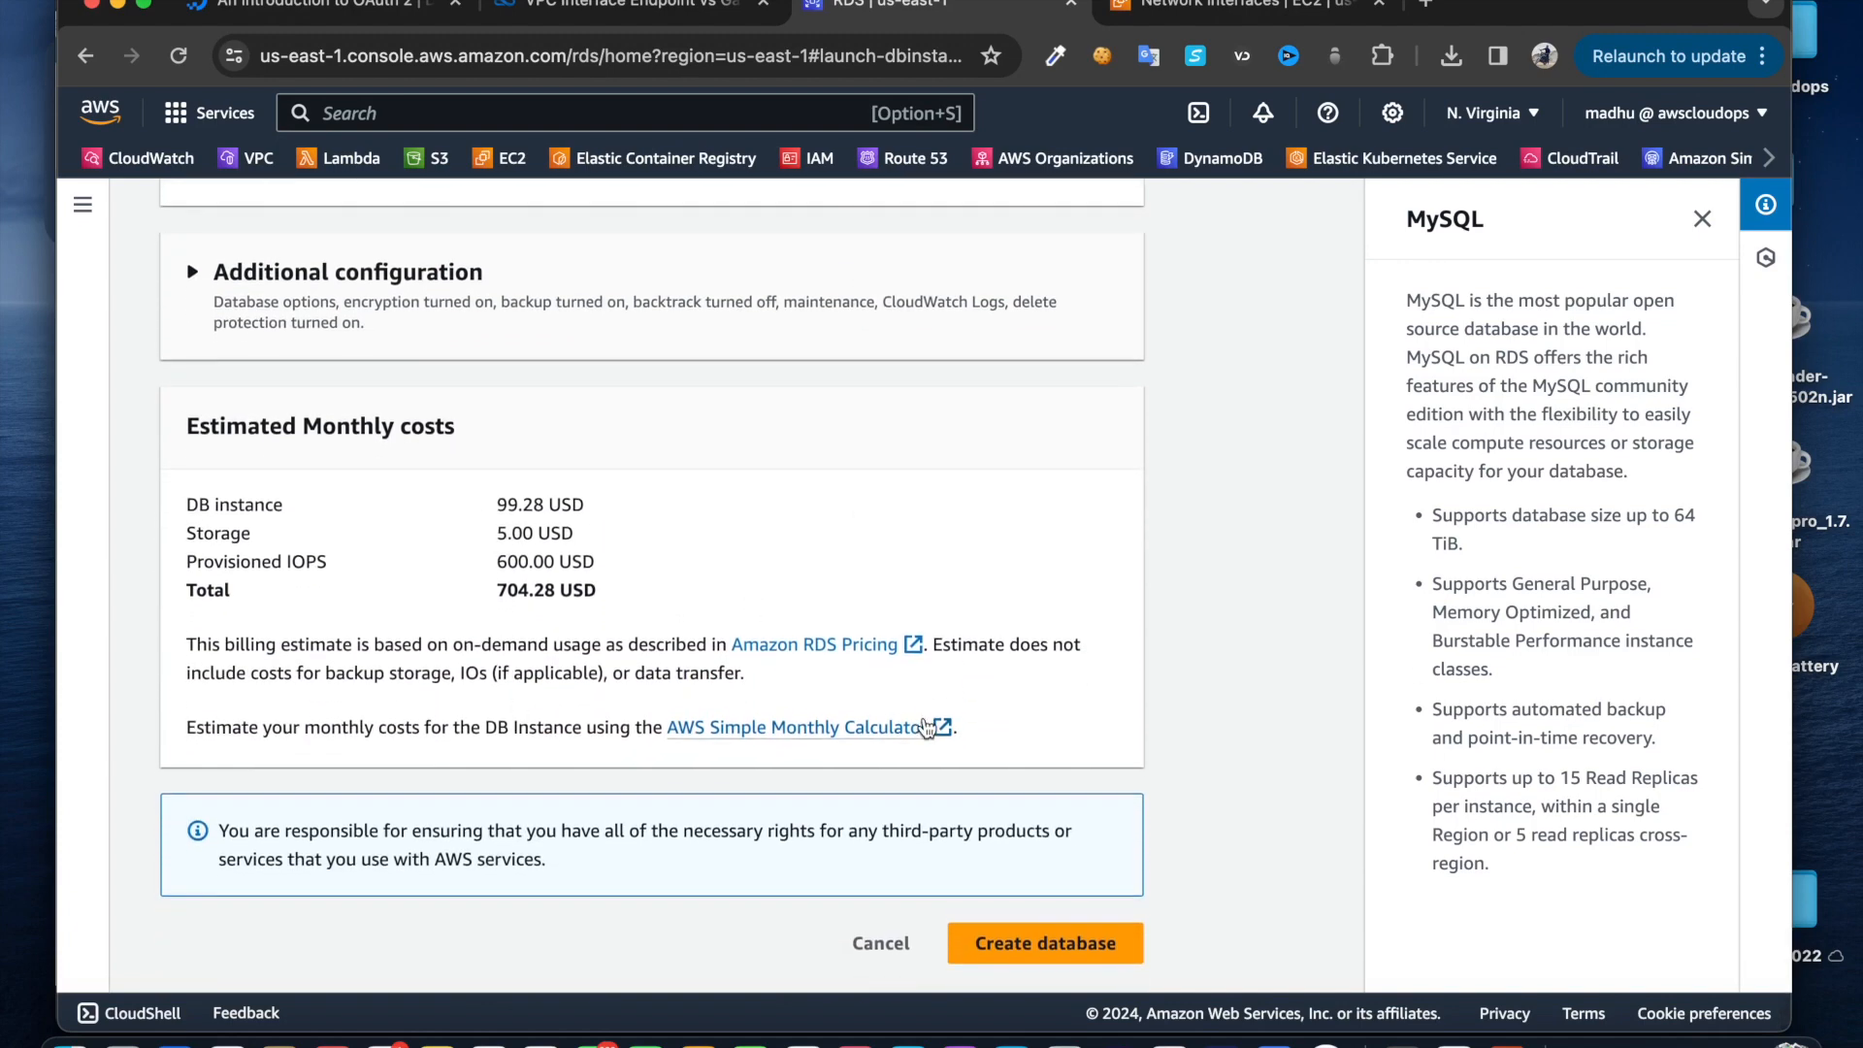
click(1095, 956)
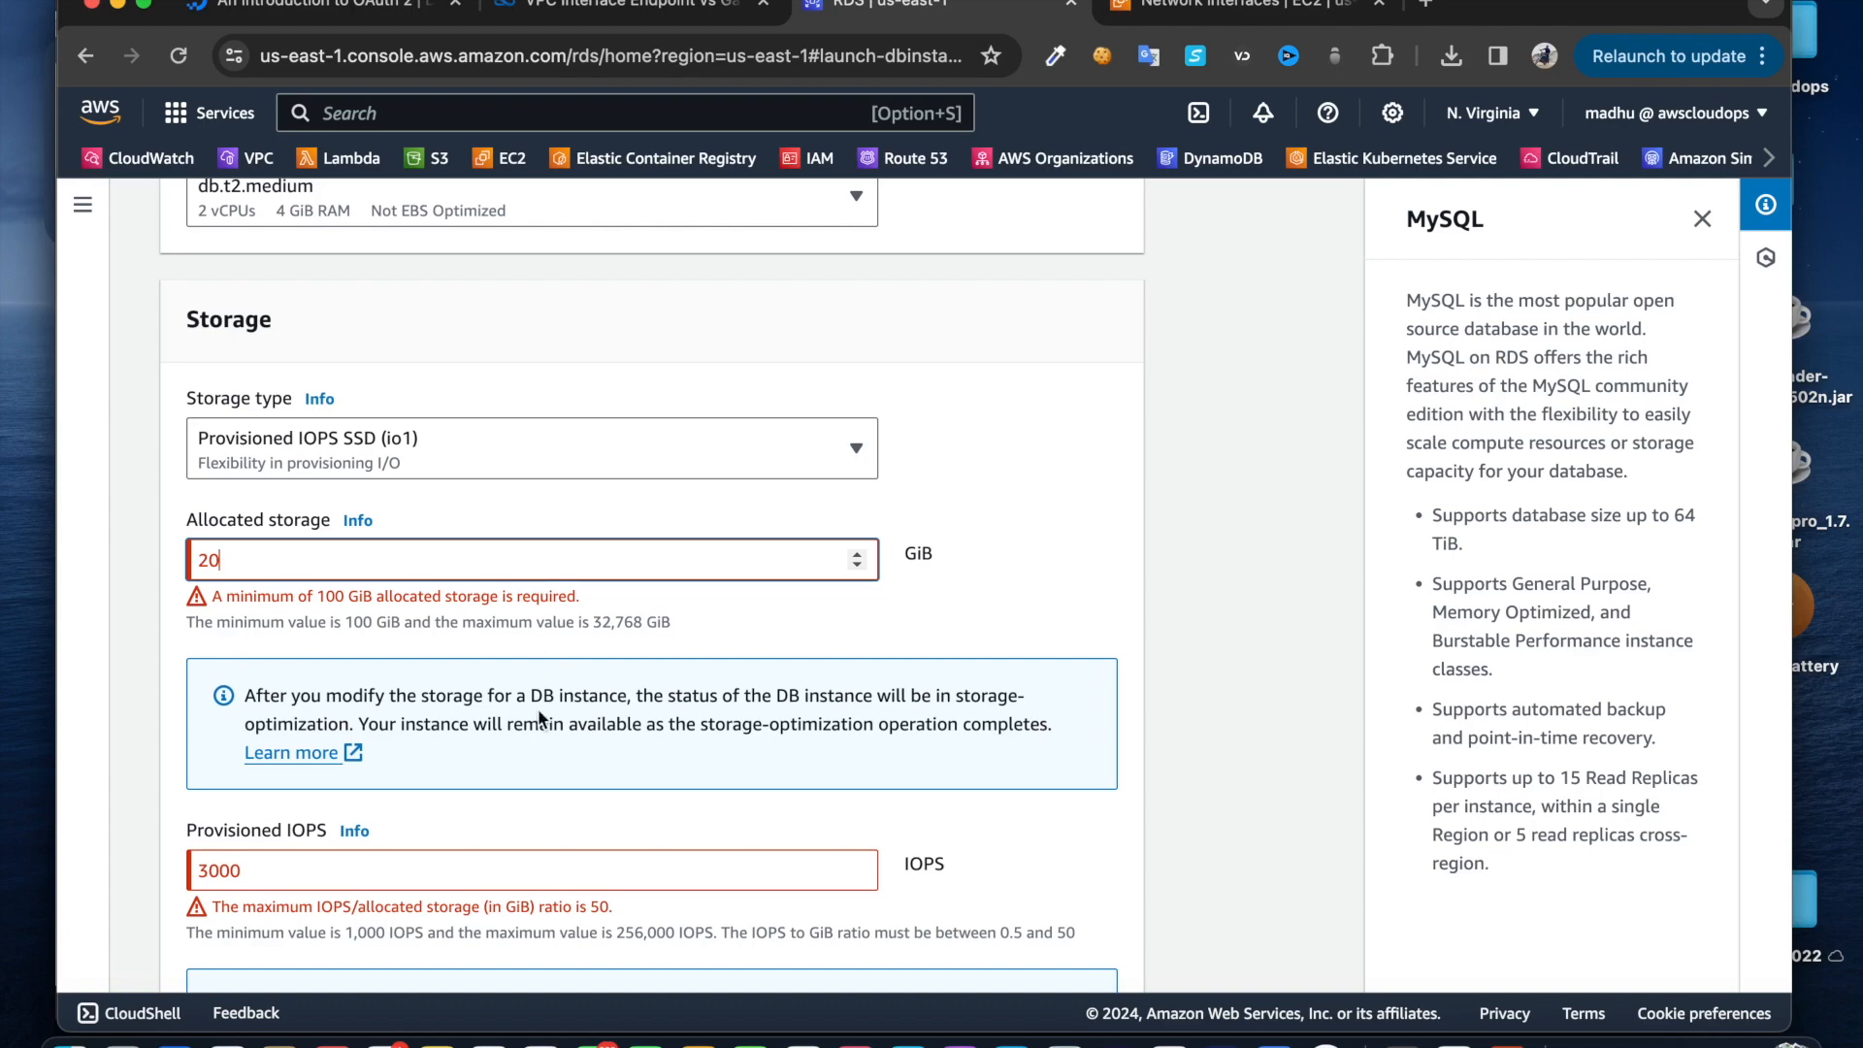
Change the storage type to General Purpose SSD (gp2) and adjust the allocated storage value
click(528, 442)
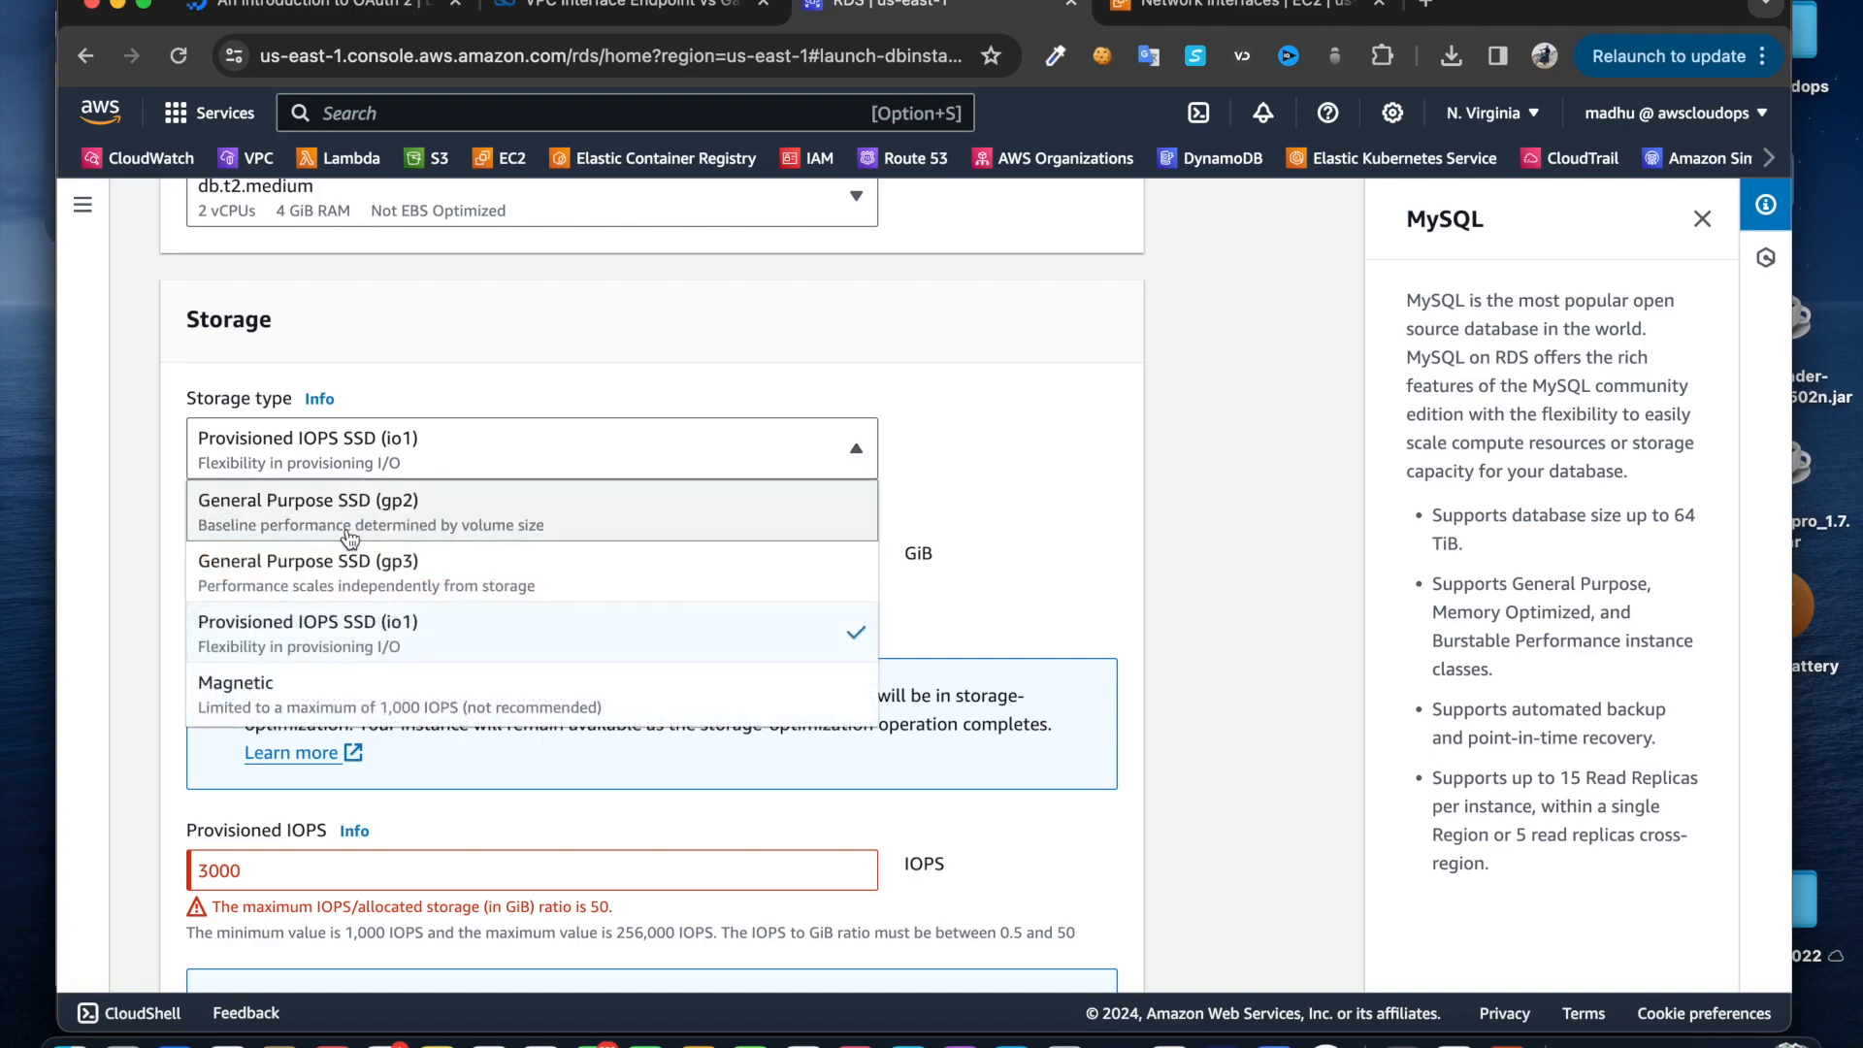
click(458, 518)
click(288, 560)
key(BackSpace)
Submit the completed configuration to create the MySQL database
scroll(730, 701, down, 15)
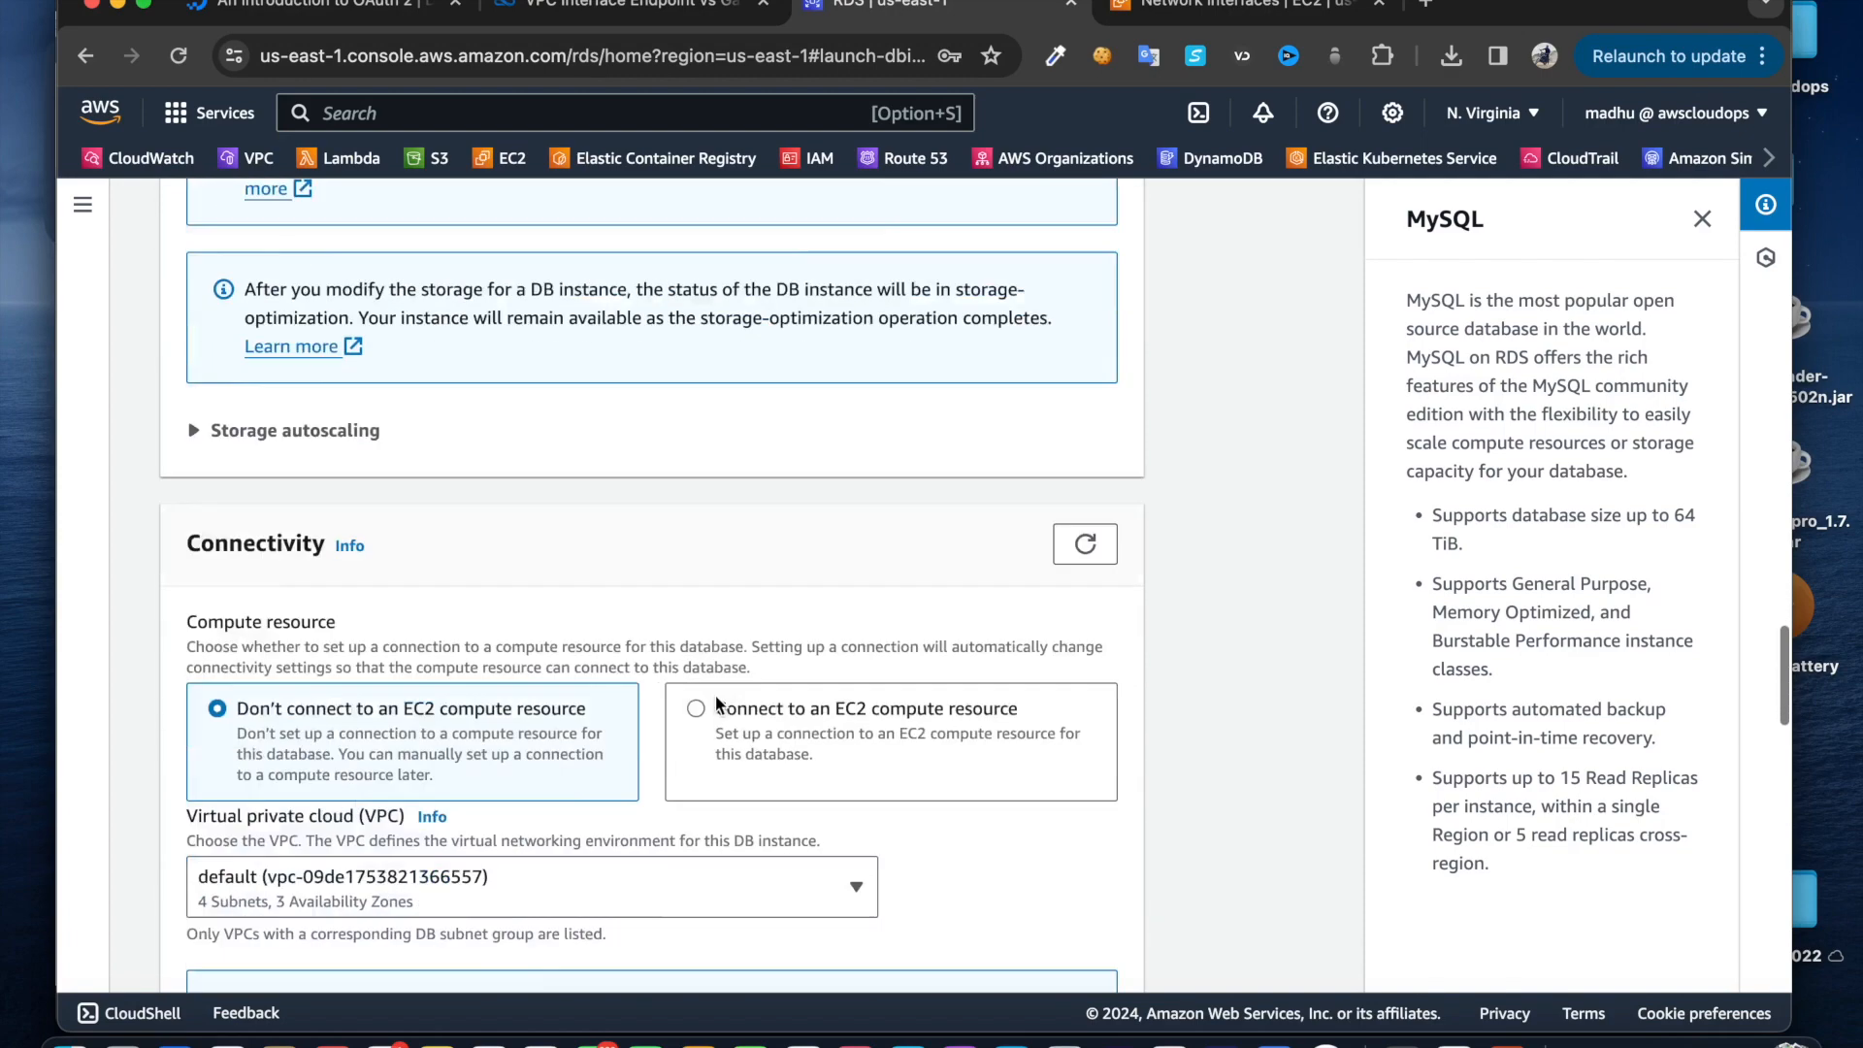
scroll(784, 757, down, 15)
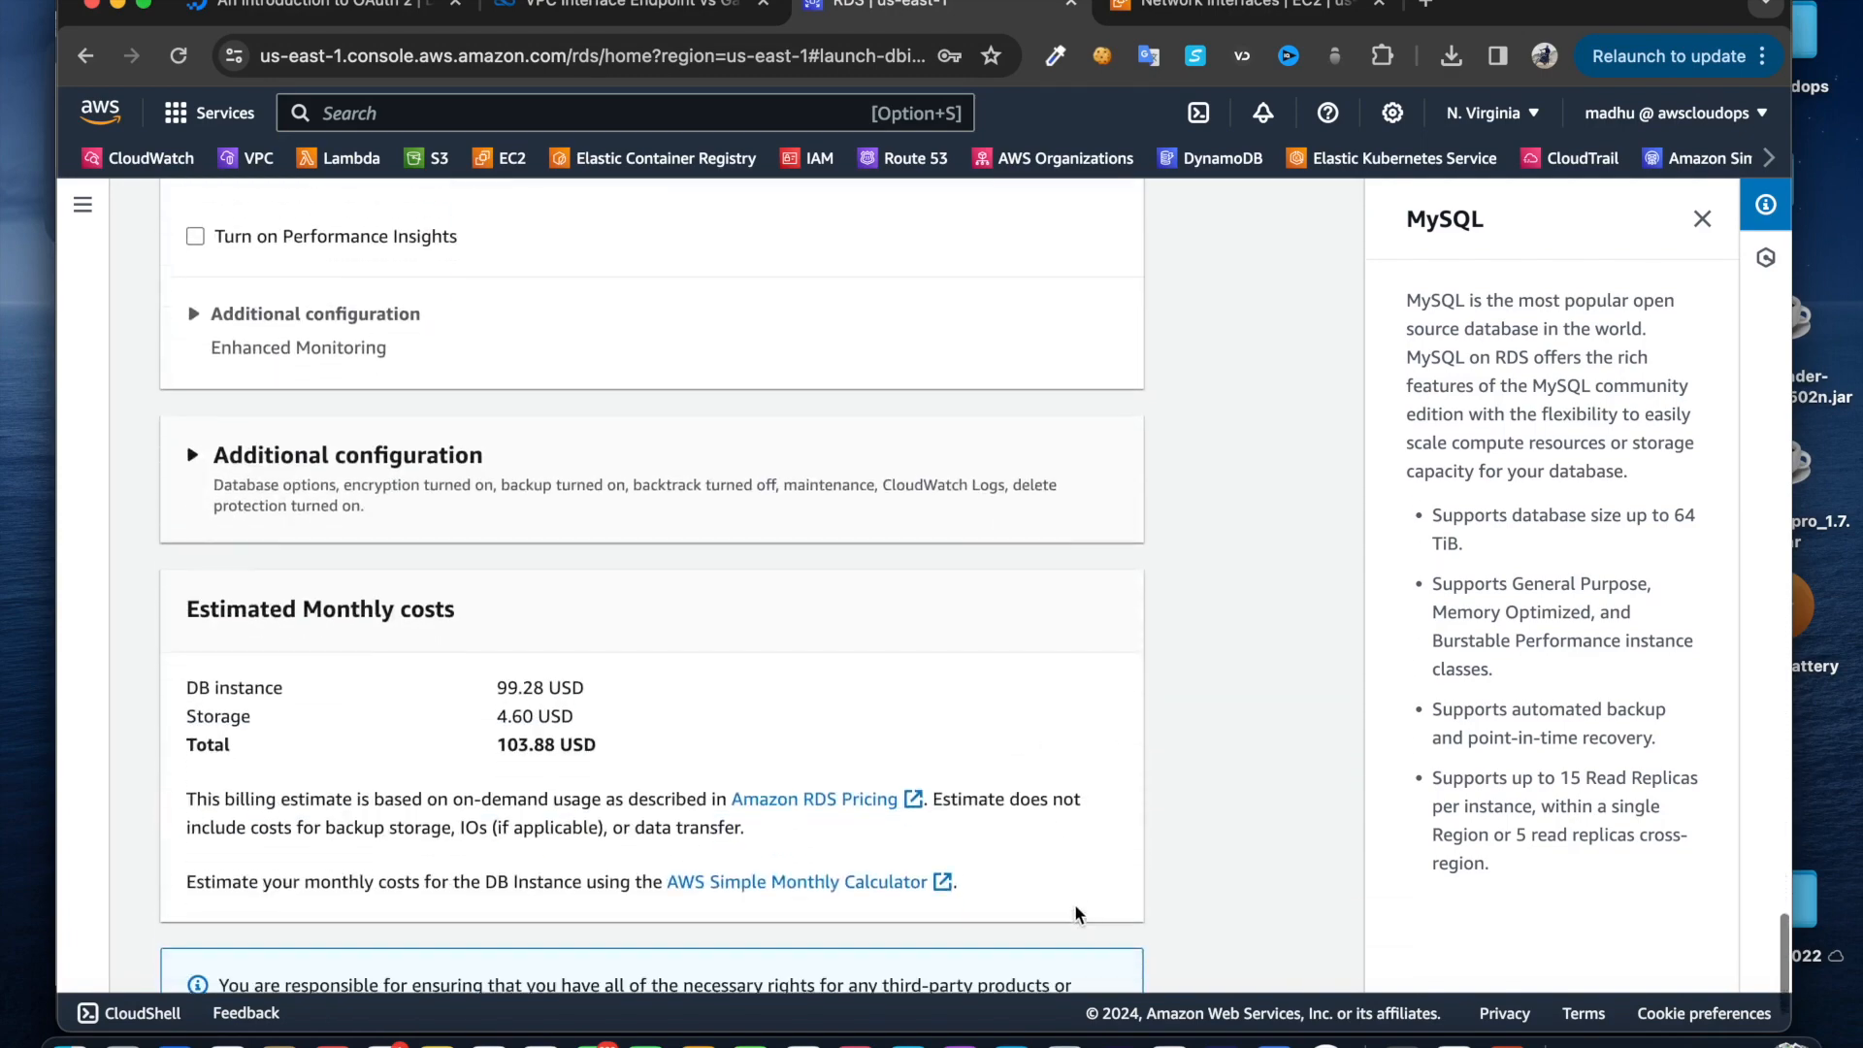
click(1058, 951)
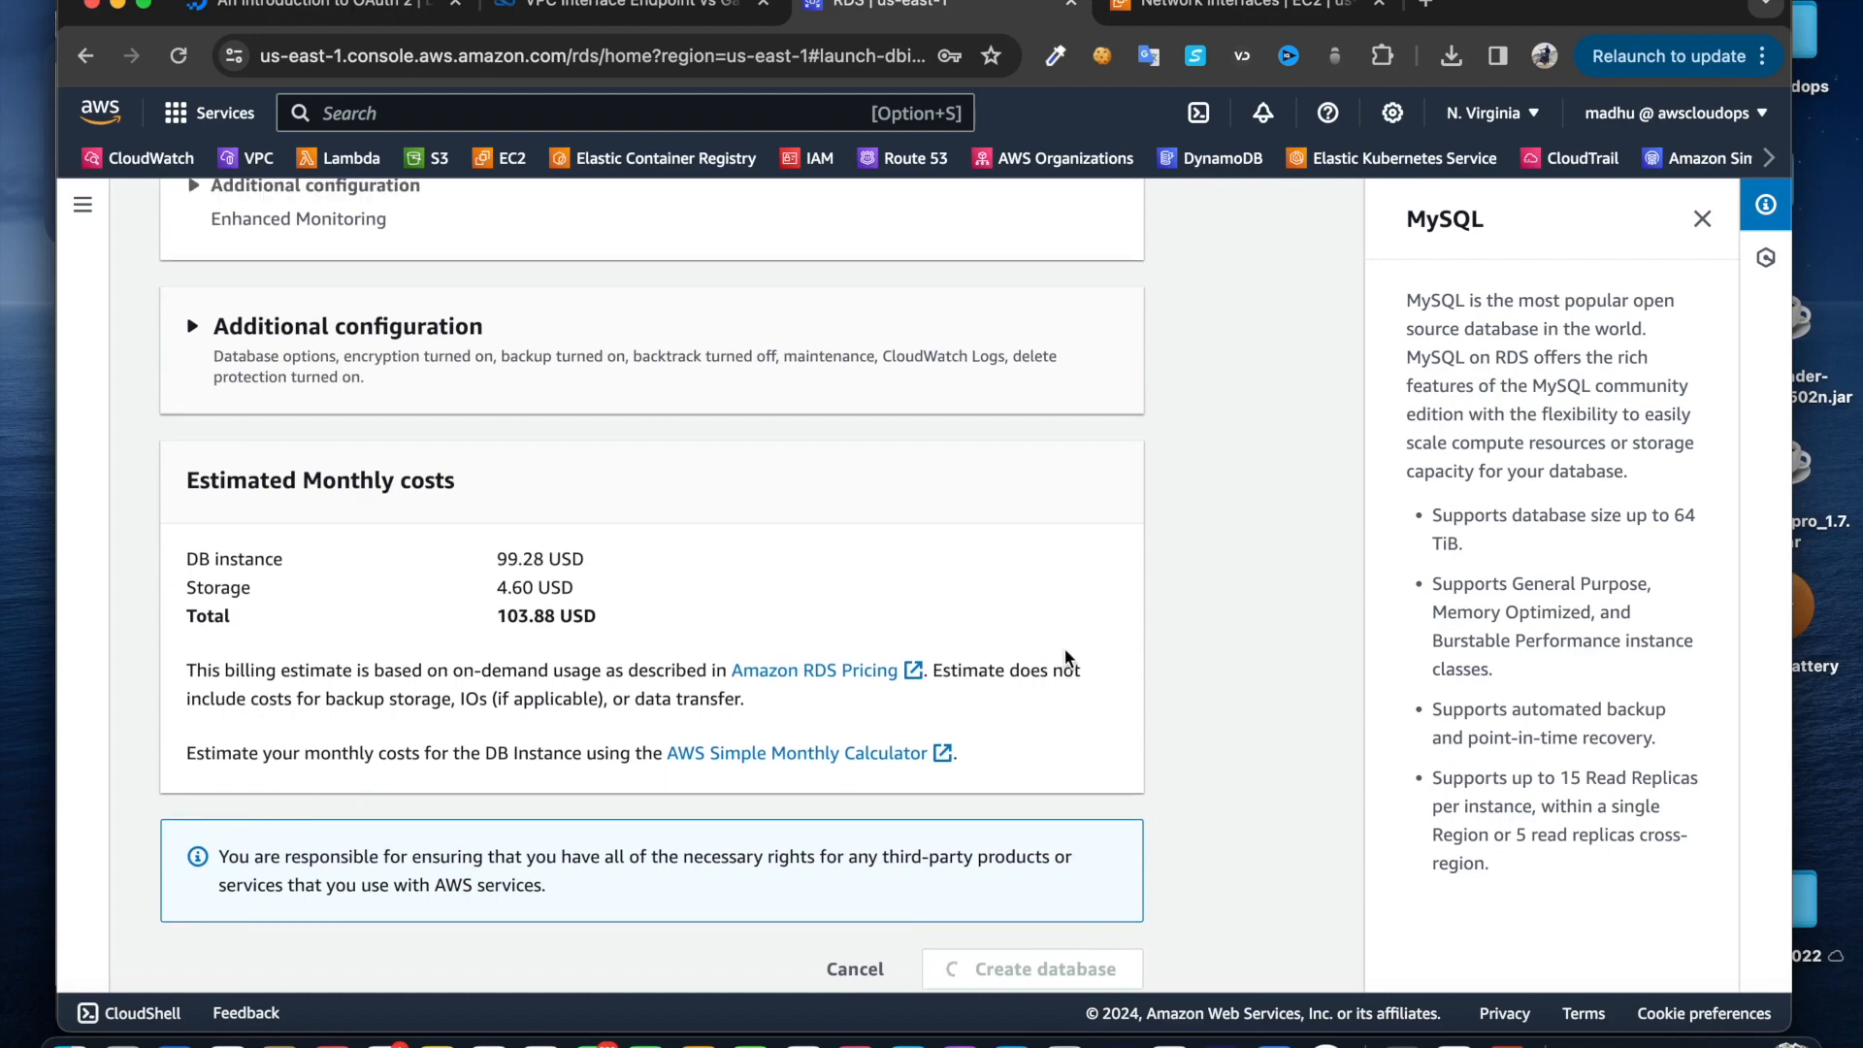
Dismiss the suggested add-ons for database-1 and open its details at the Connectivity & security section
click(145, 5)
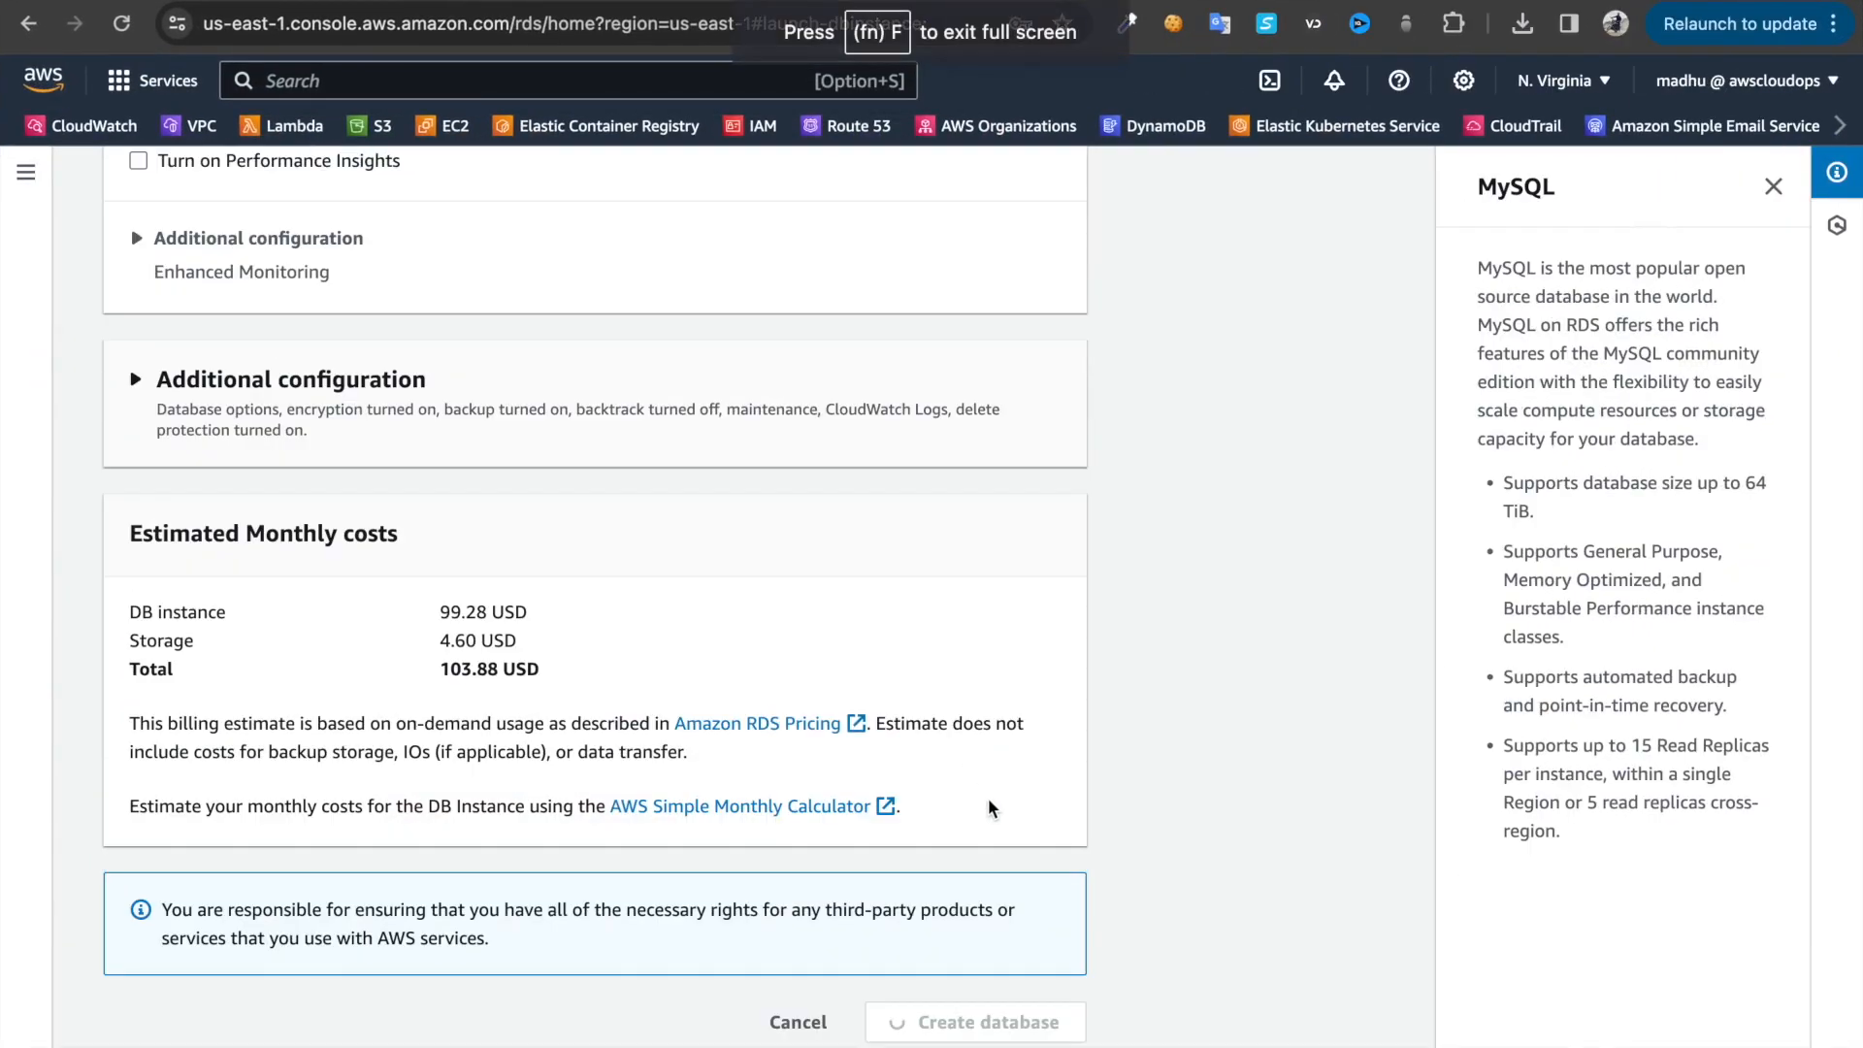
scroll(918, 744, up, 20)
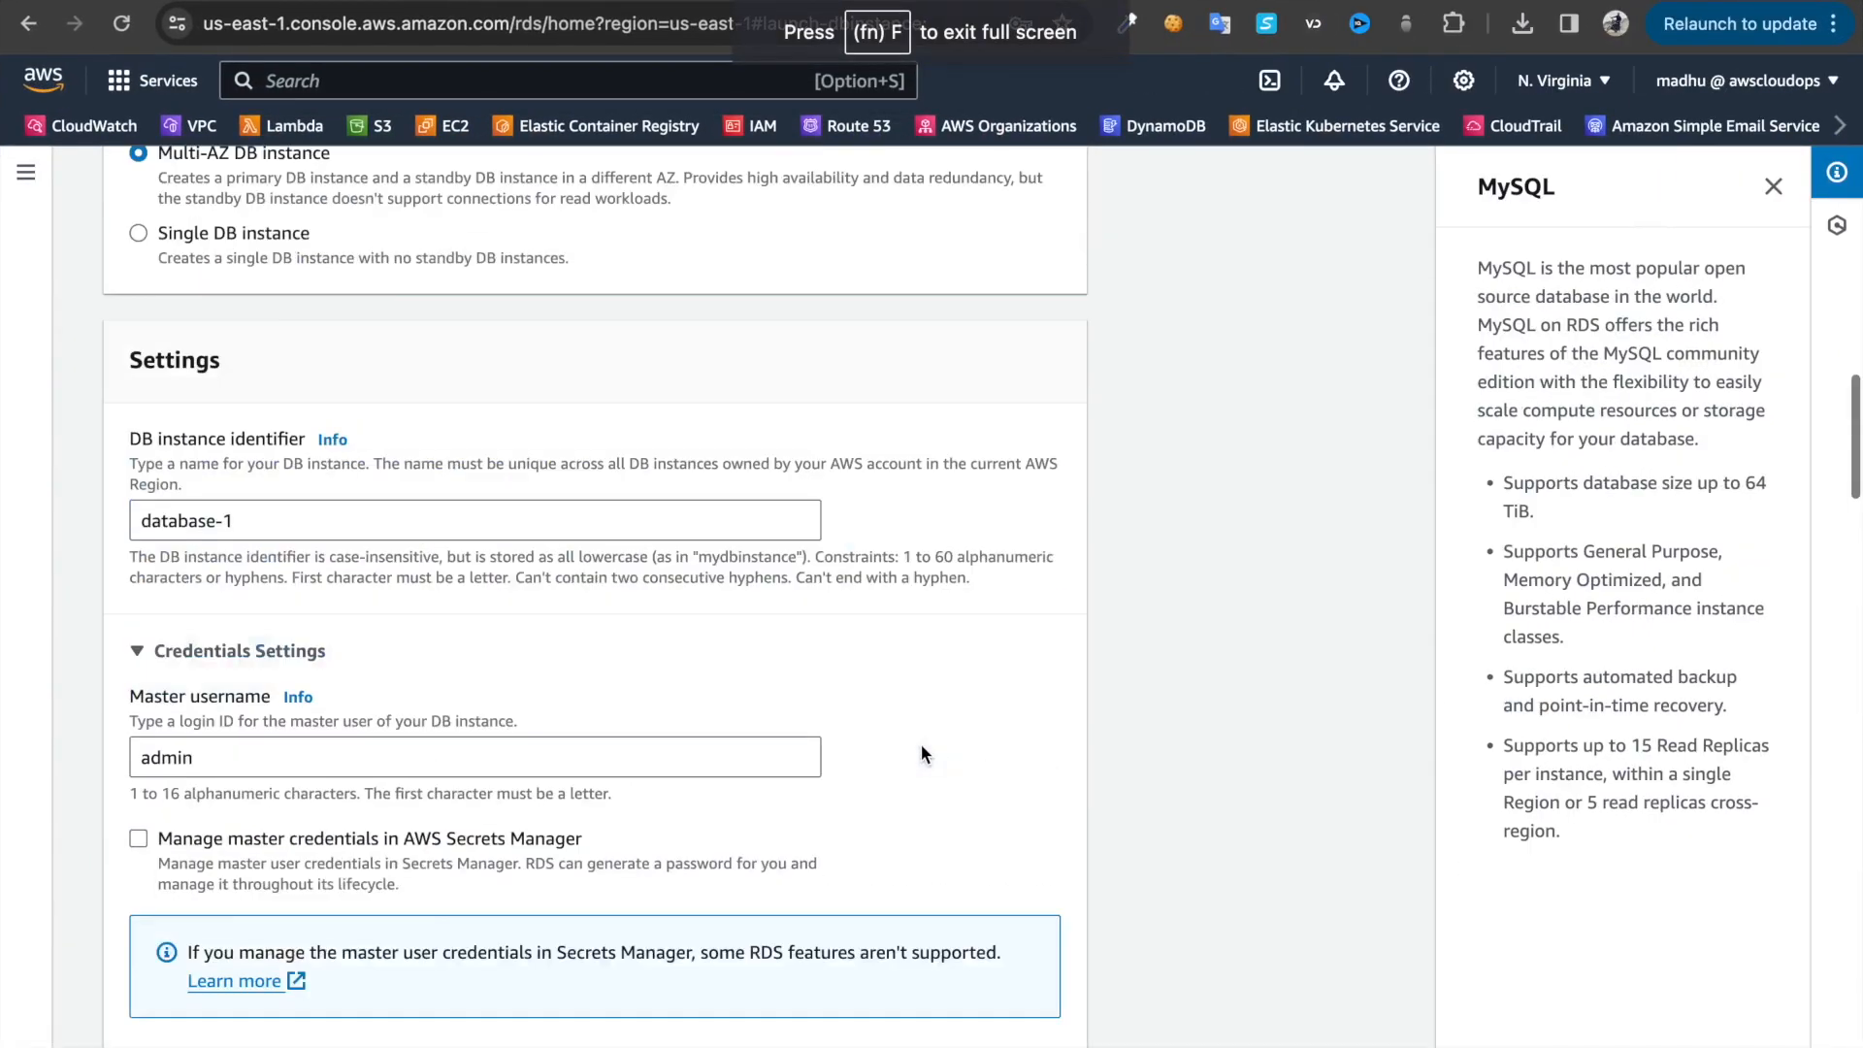
scroll(922, 745, up, 12)
scroll(922, 744, down, 13)
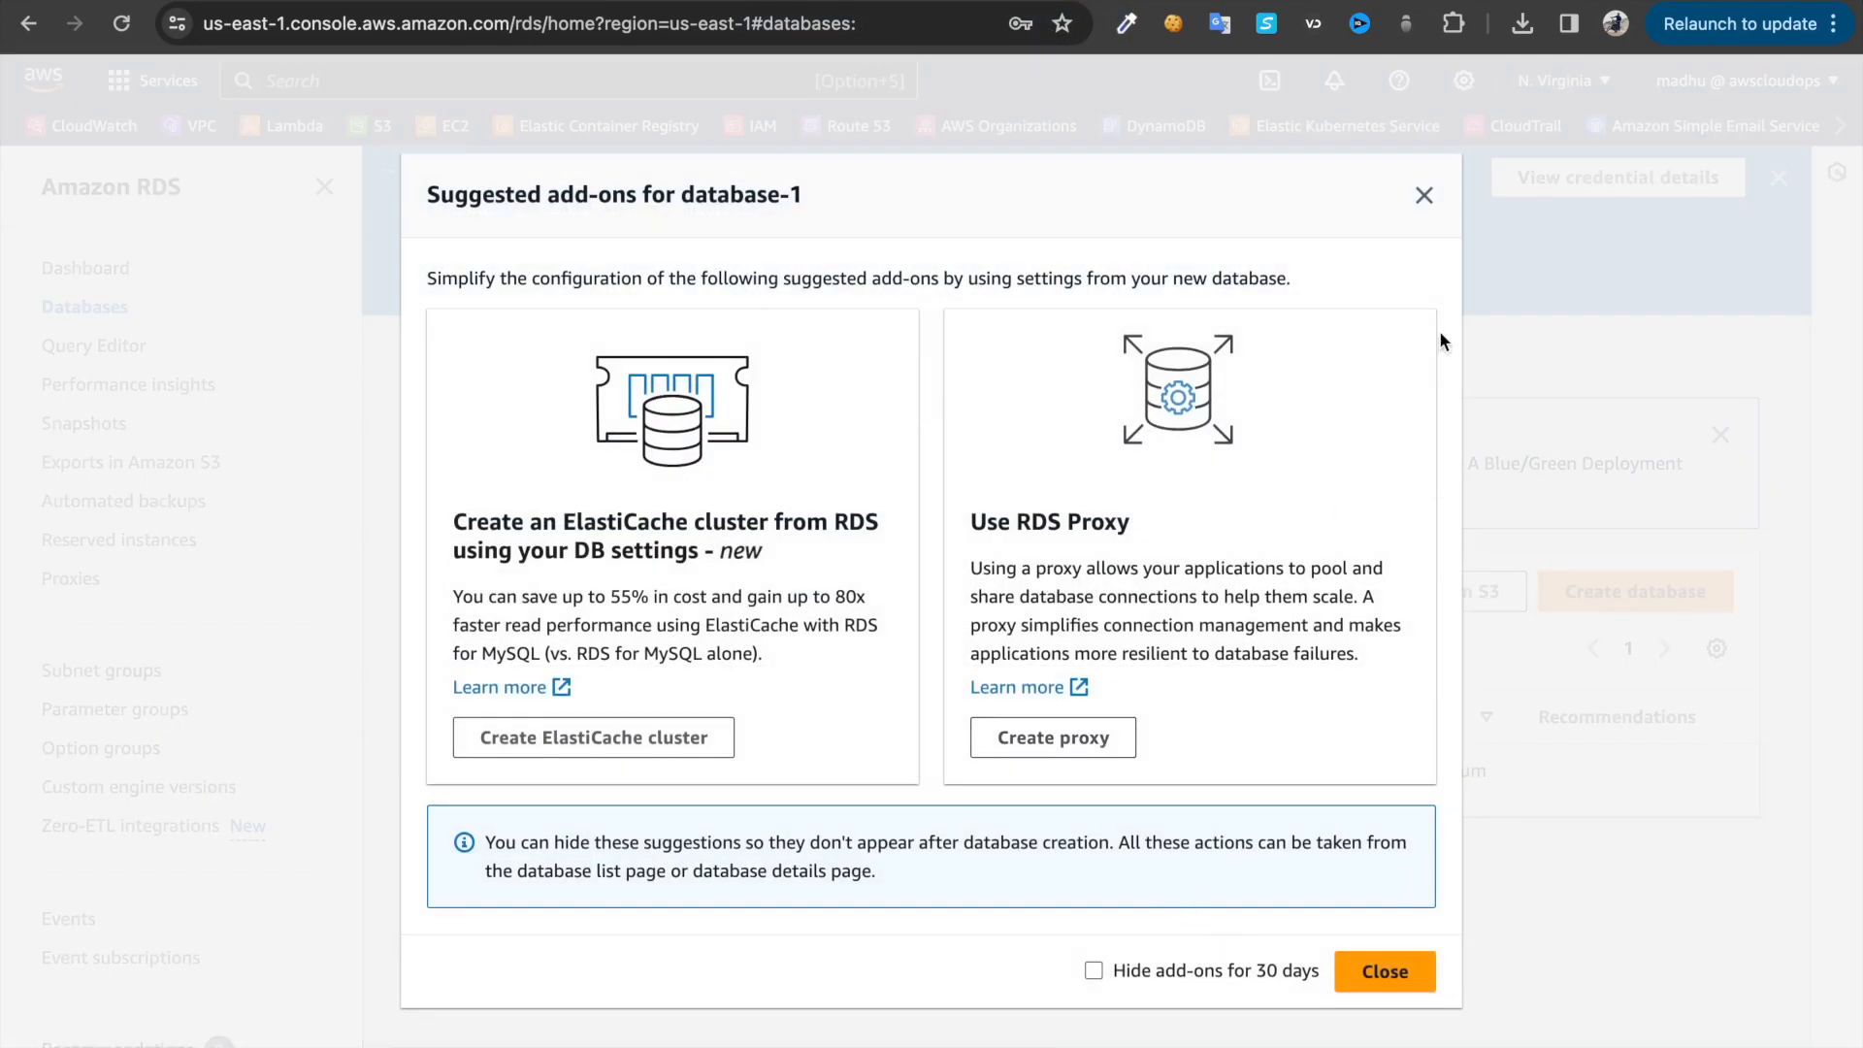
click(1413, 971)
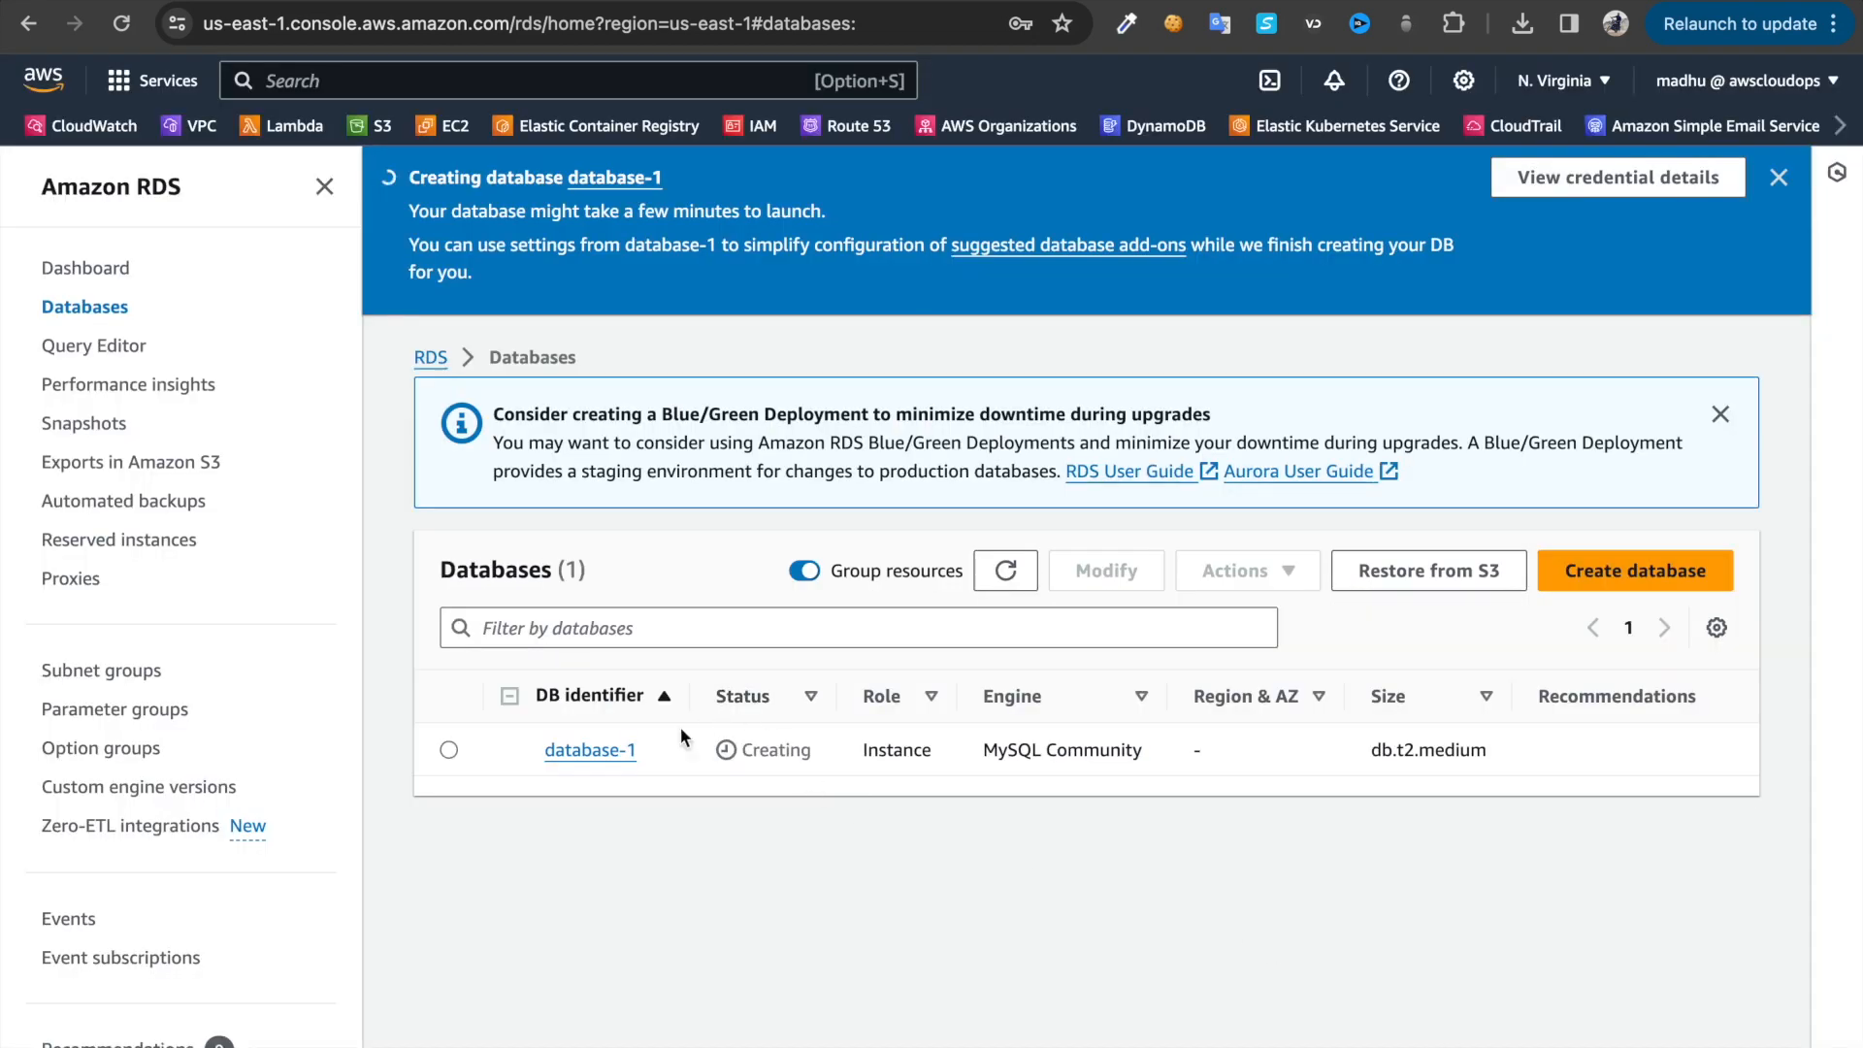
click(602, 753)
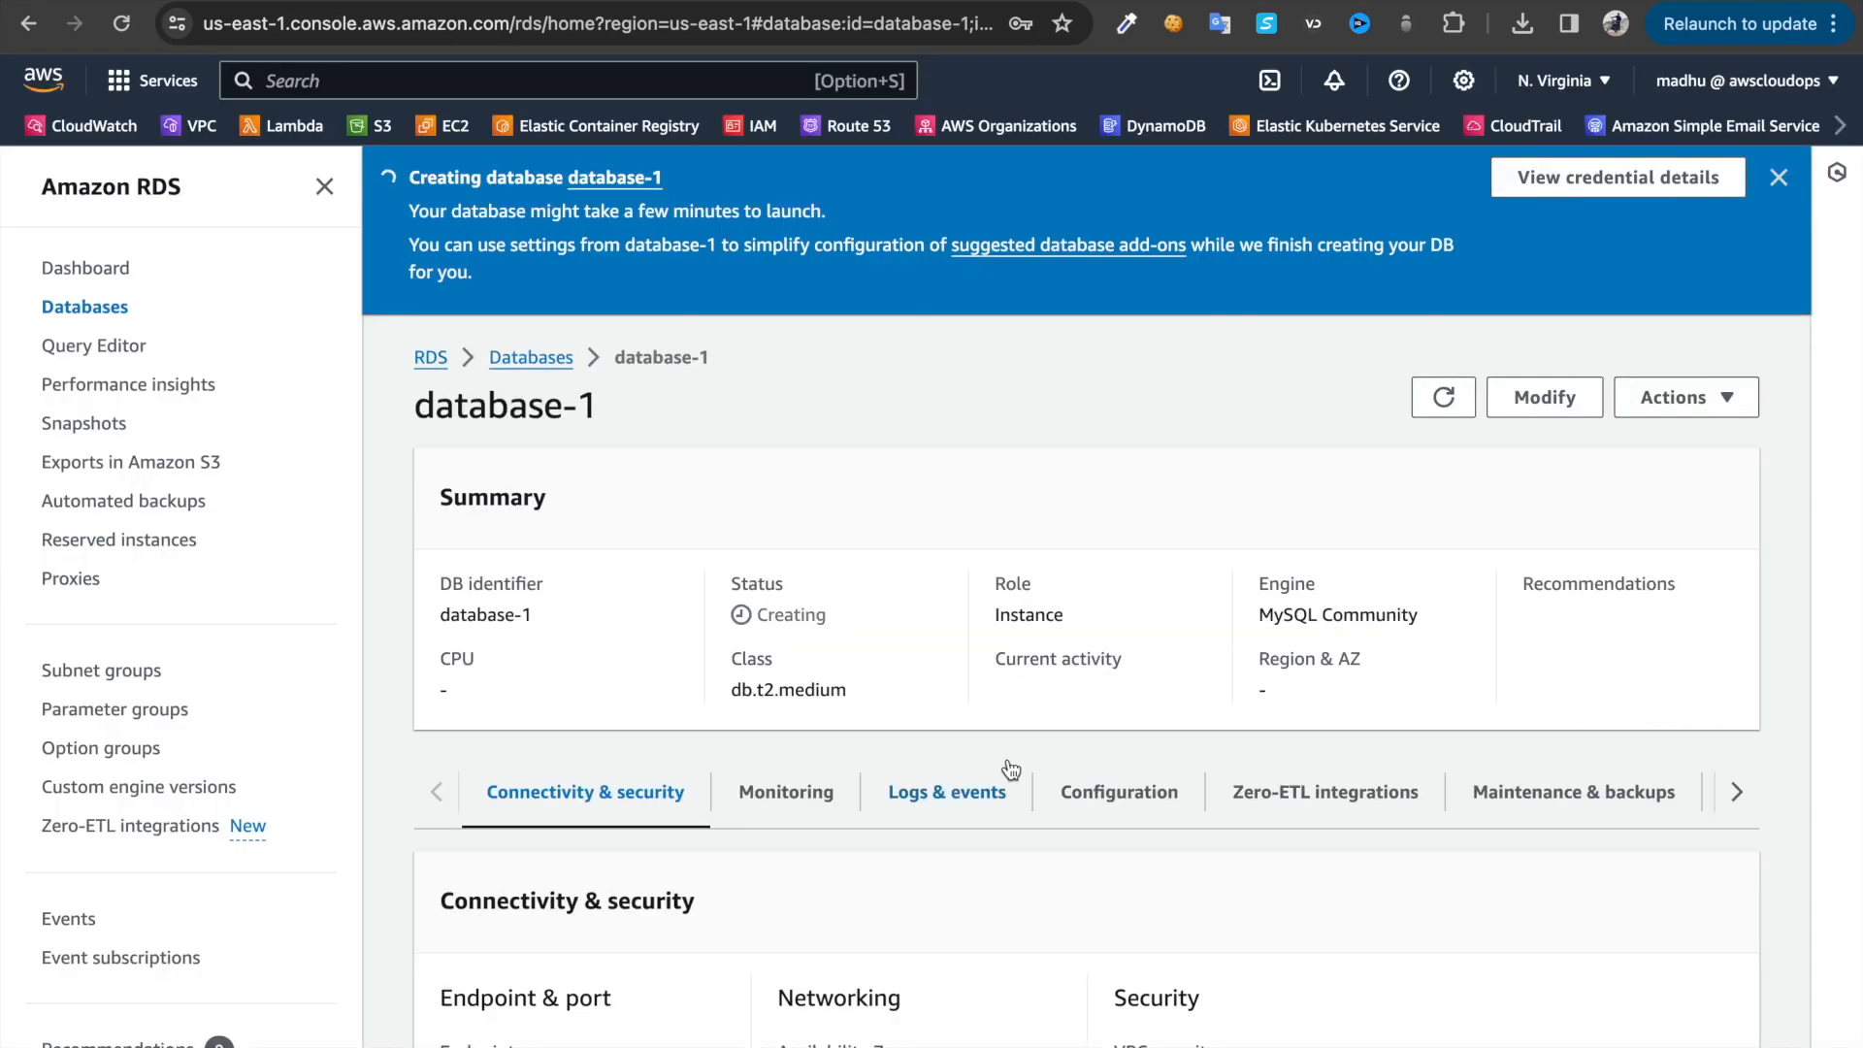
scroll(1011, 766, down, 3)
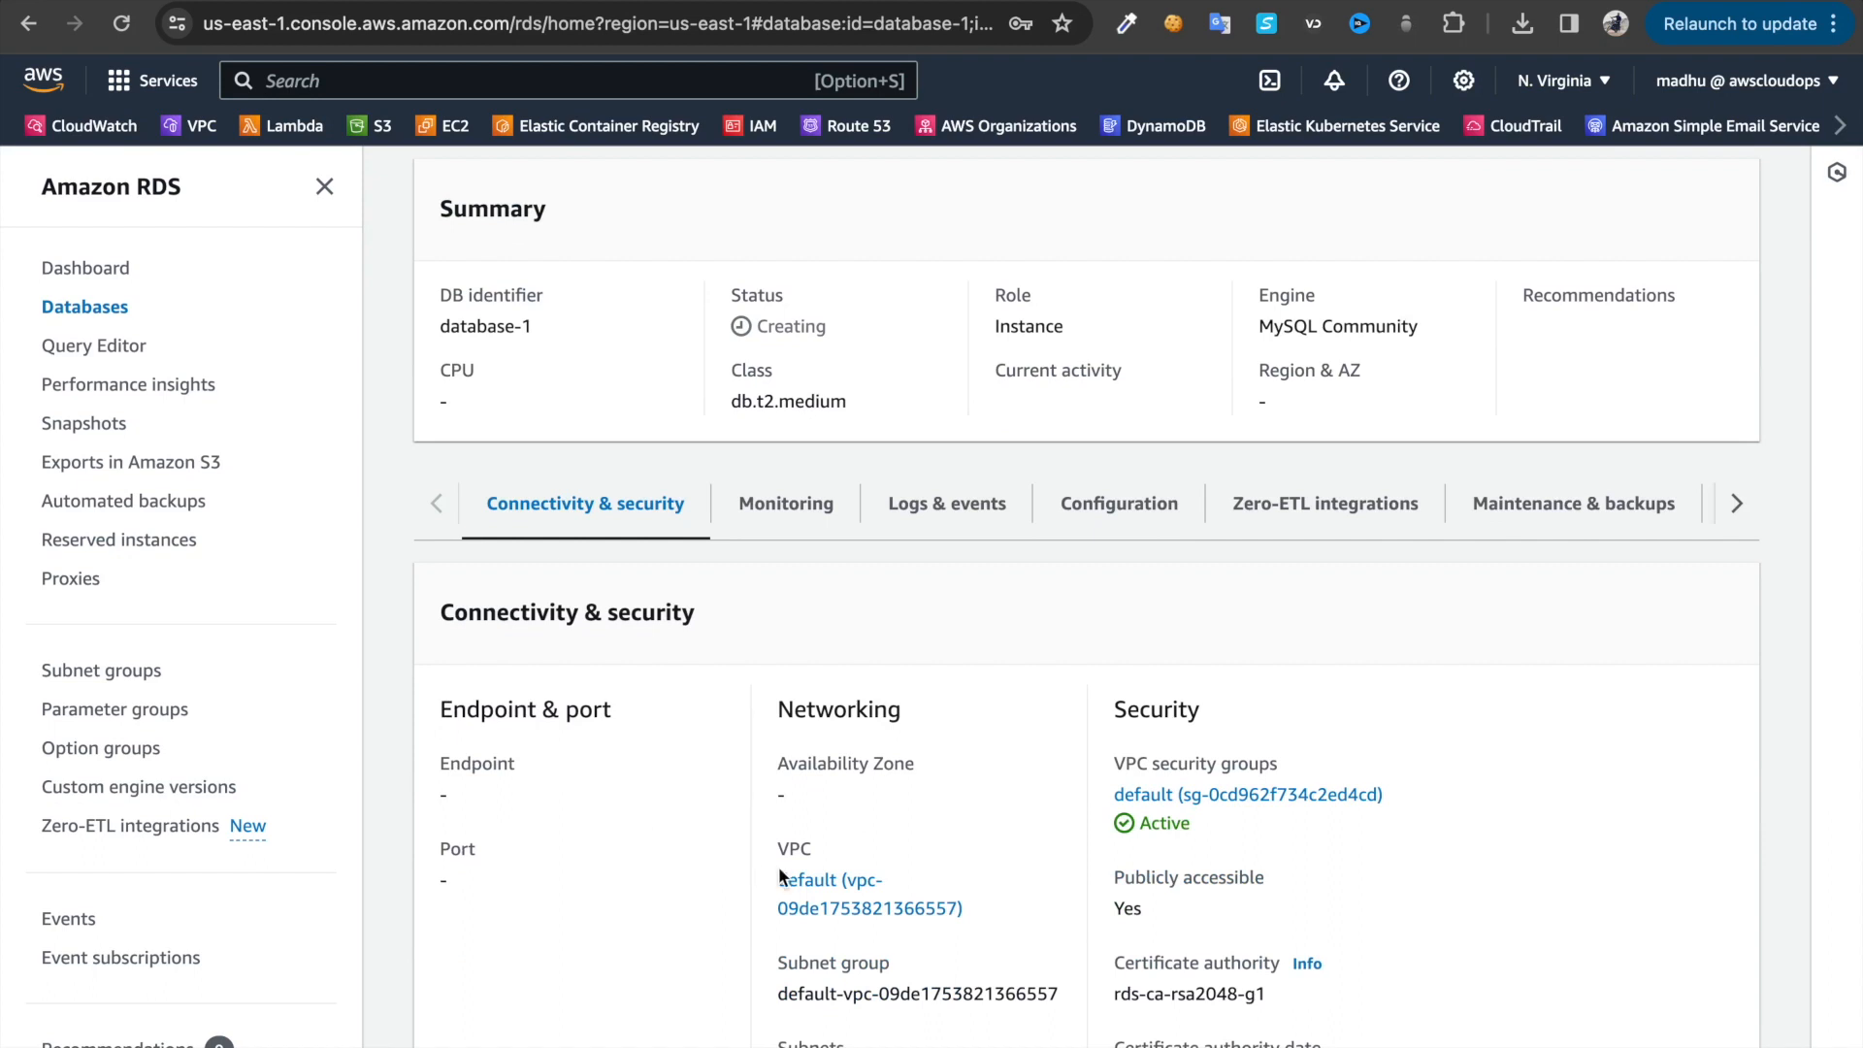
Open the database's default VPC security group and display its inbound rules
click(1274, 800)
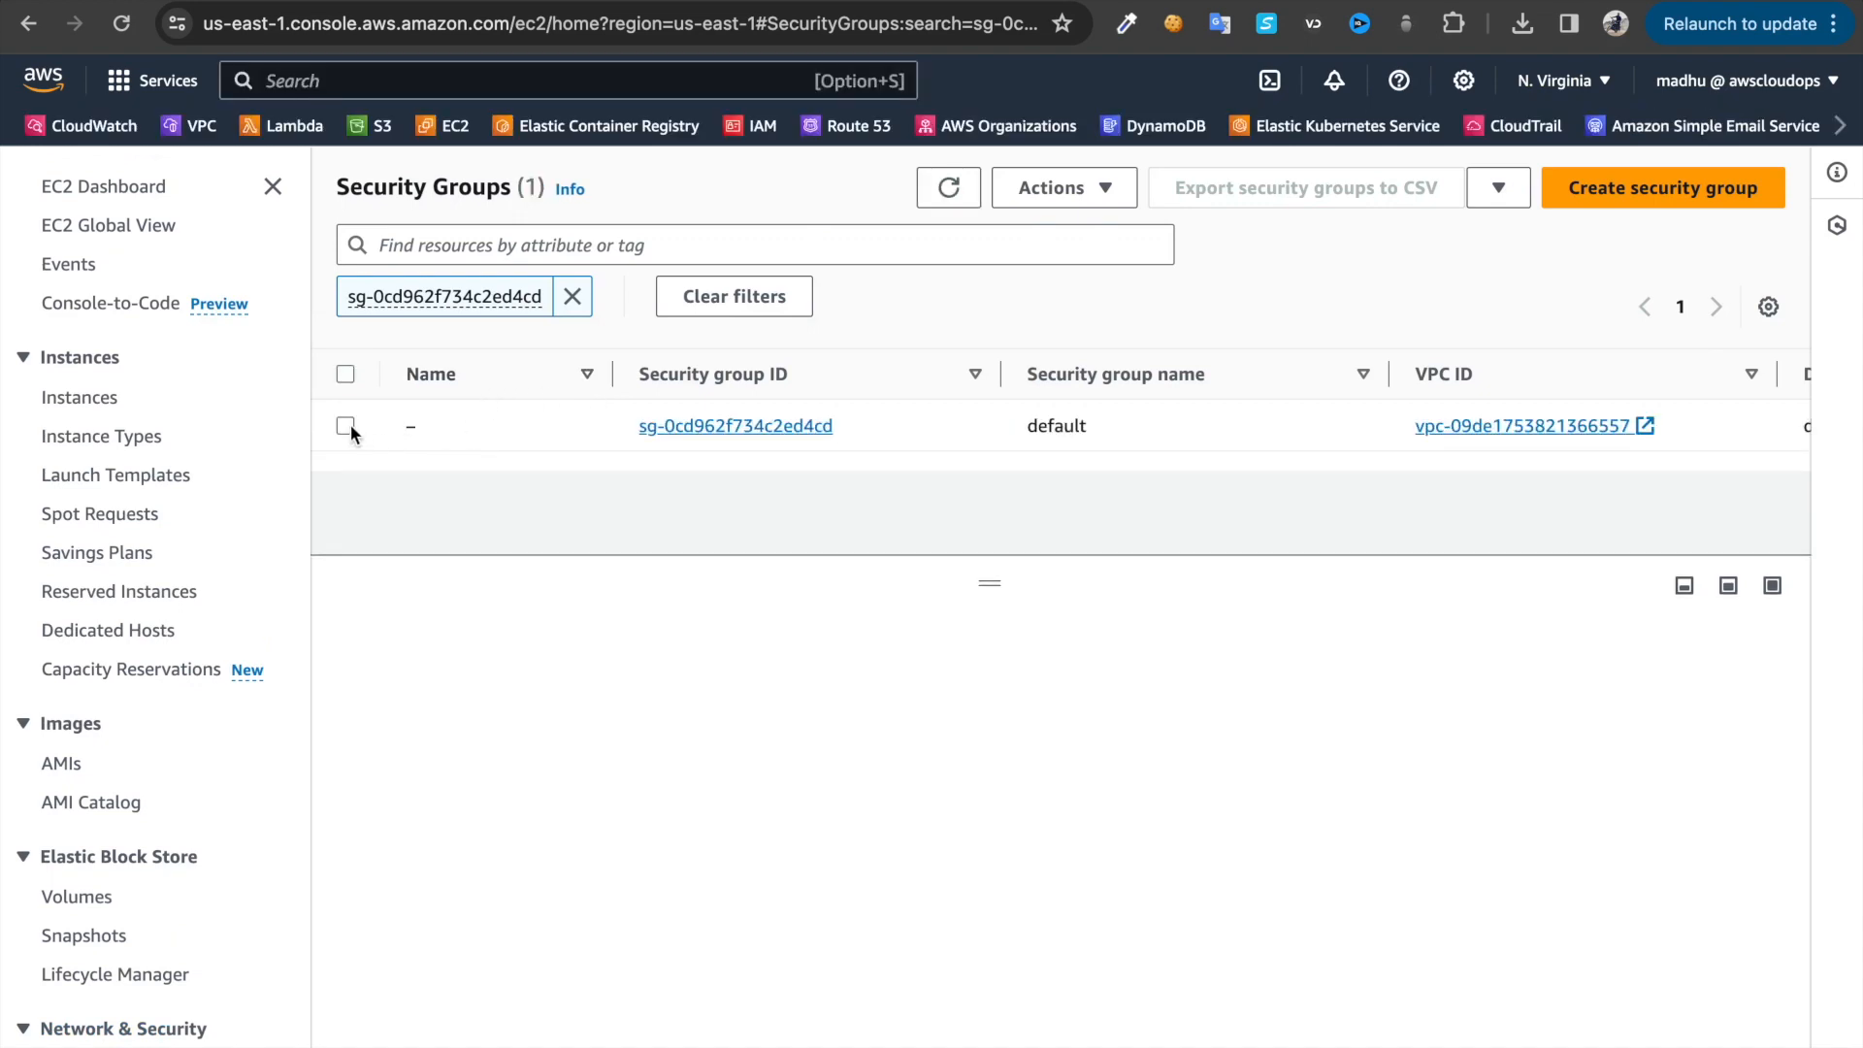
click(345, 426)
click(497, 737)
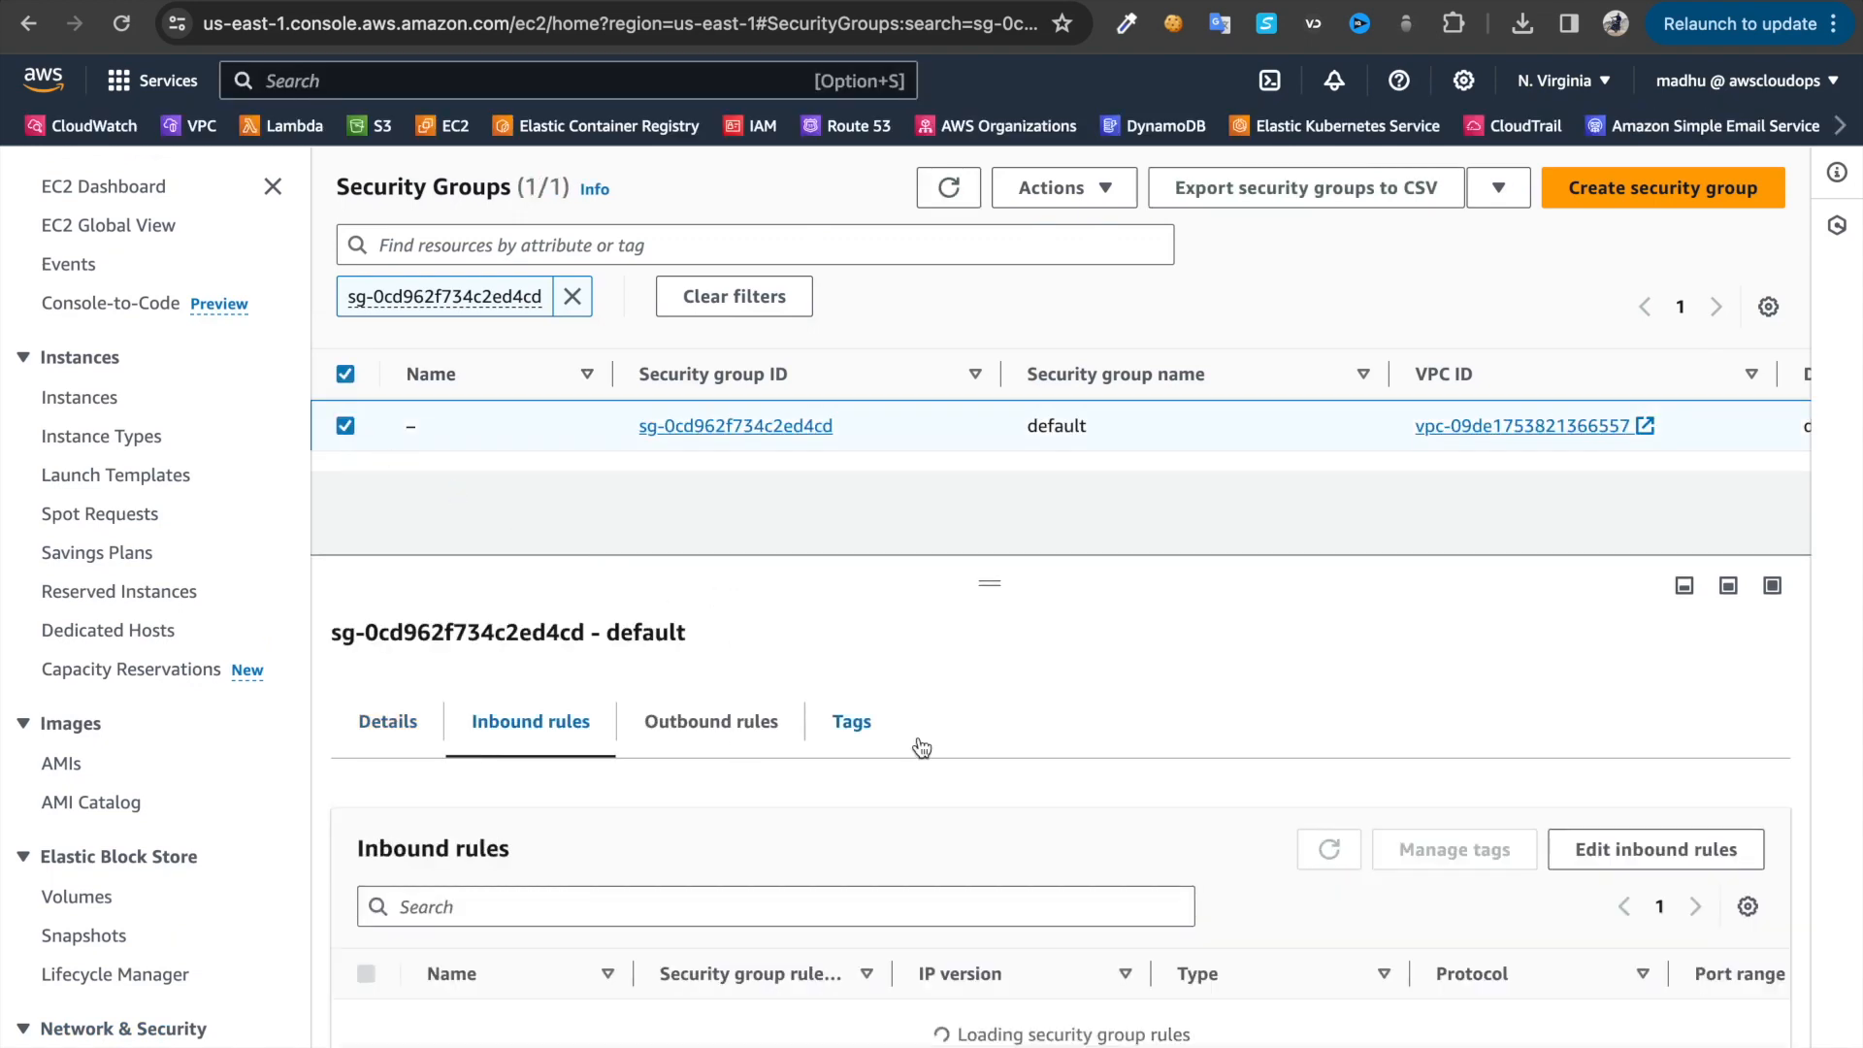
scroll(1431, 719, down, 1)
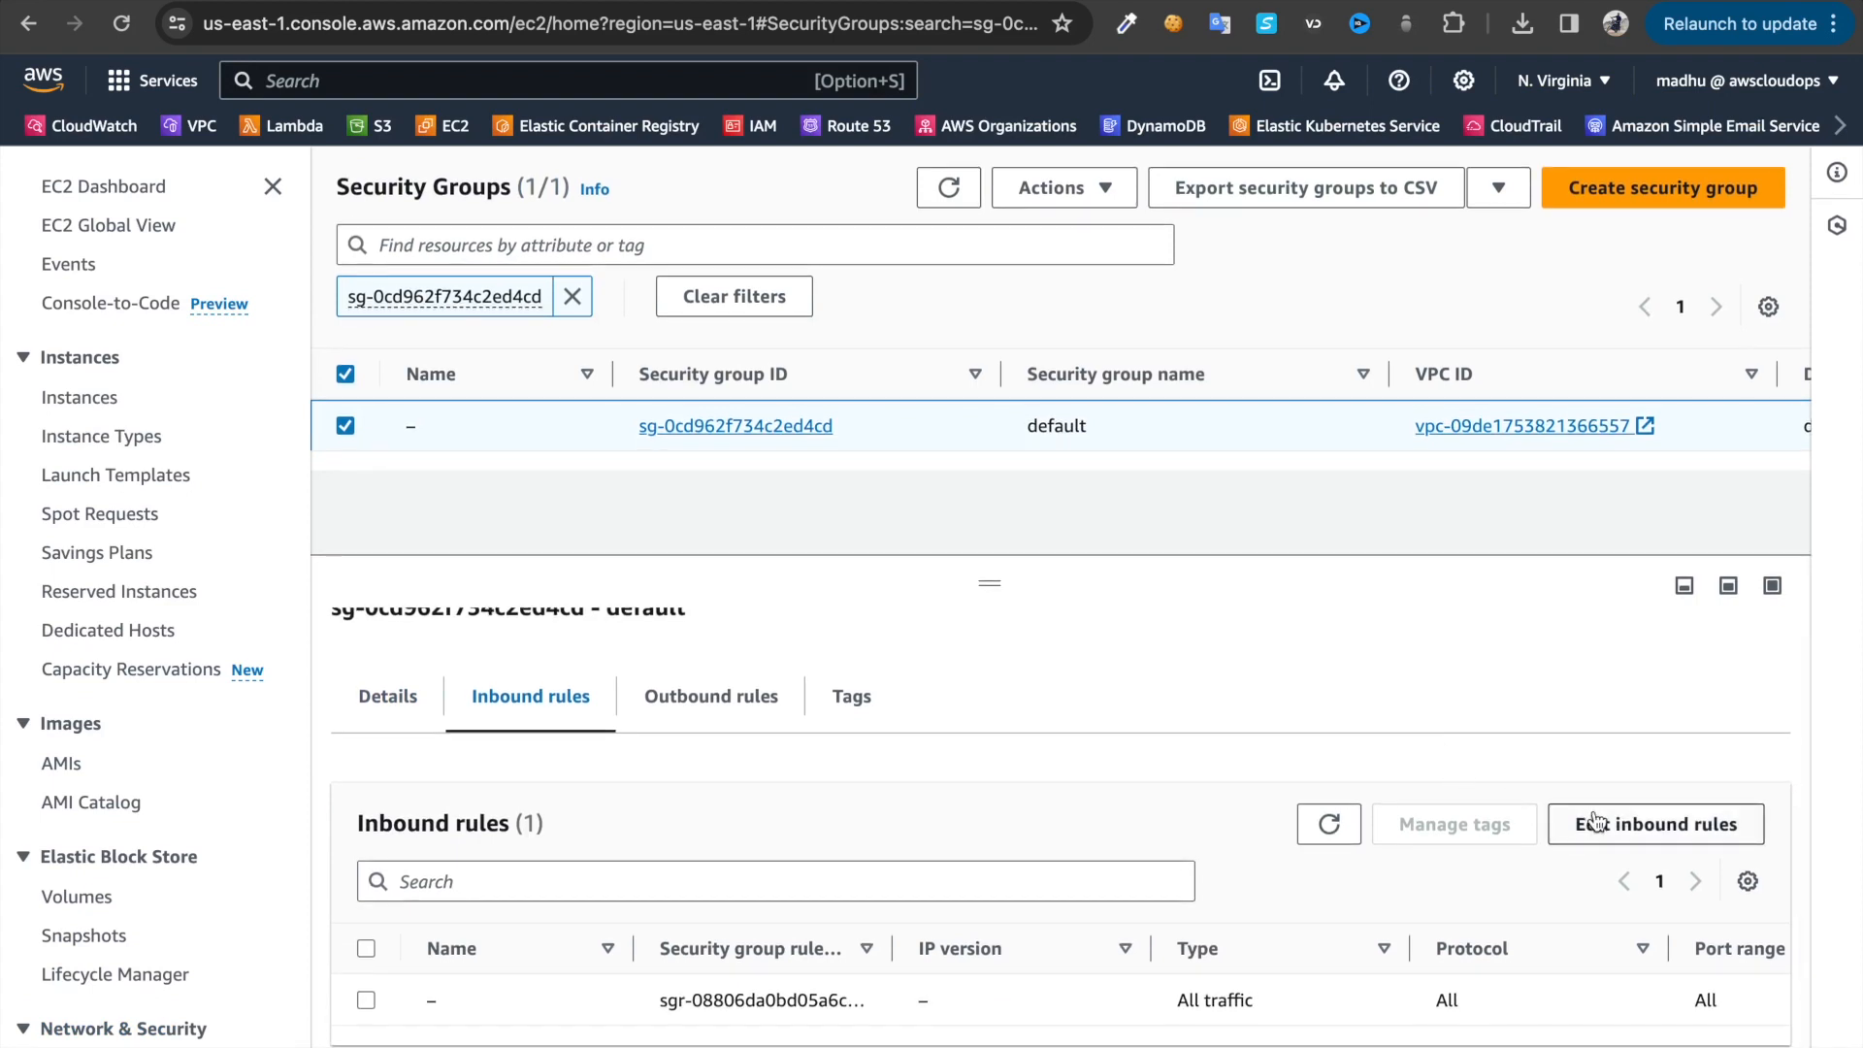
Add a MYSQL/Aurora inbound rule with source 0.0.0.0/0 to the default security group and save the rules
click(1596, 823)
click(194, 677)
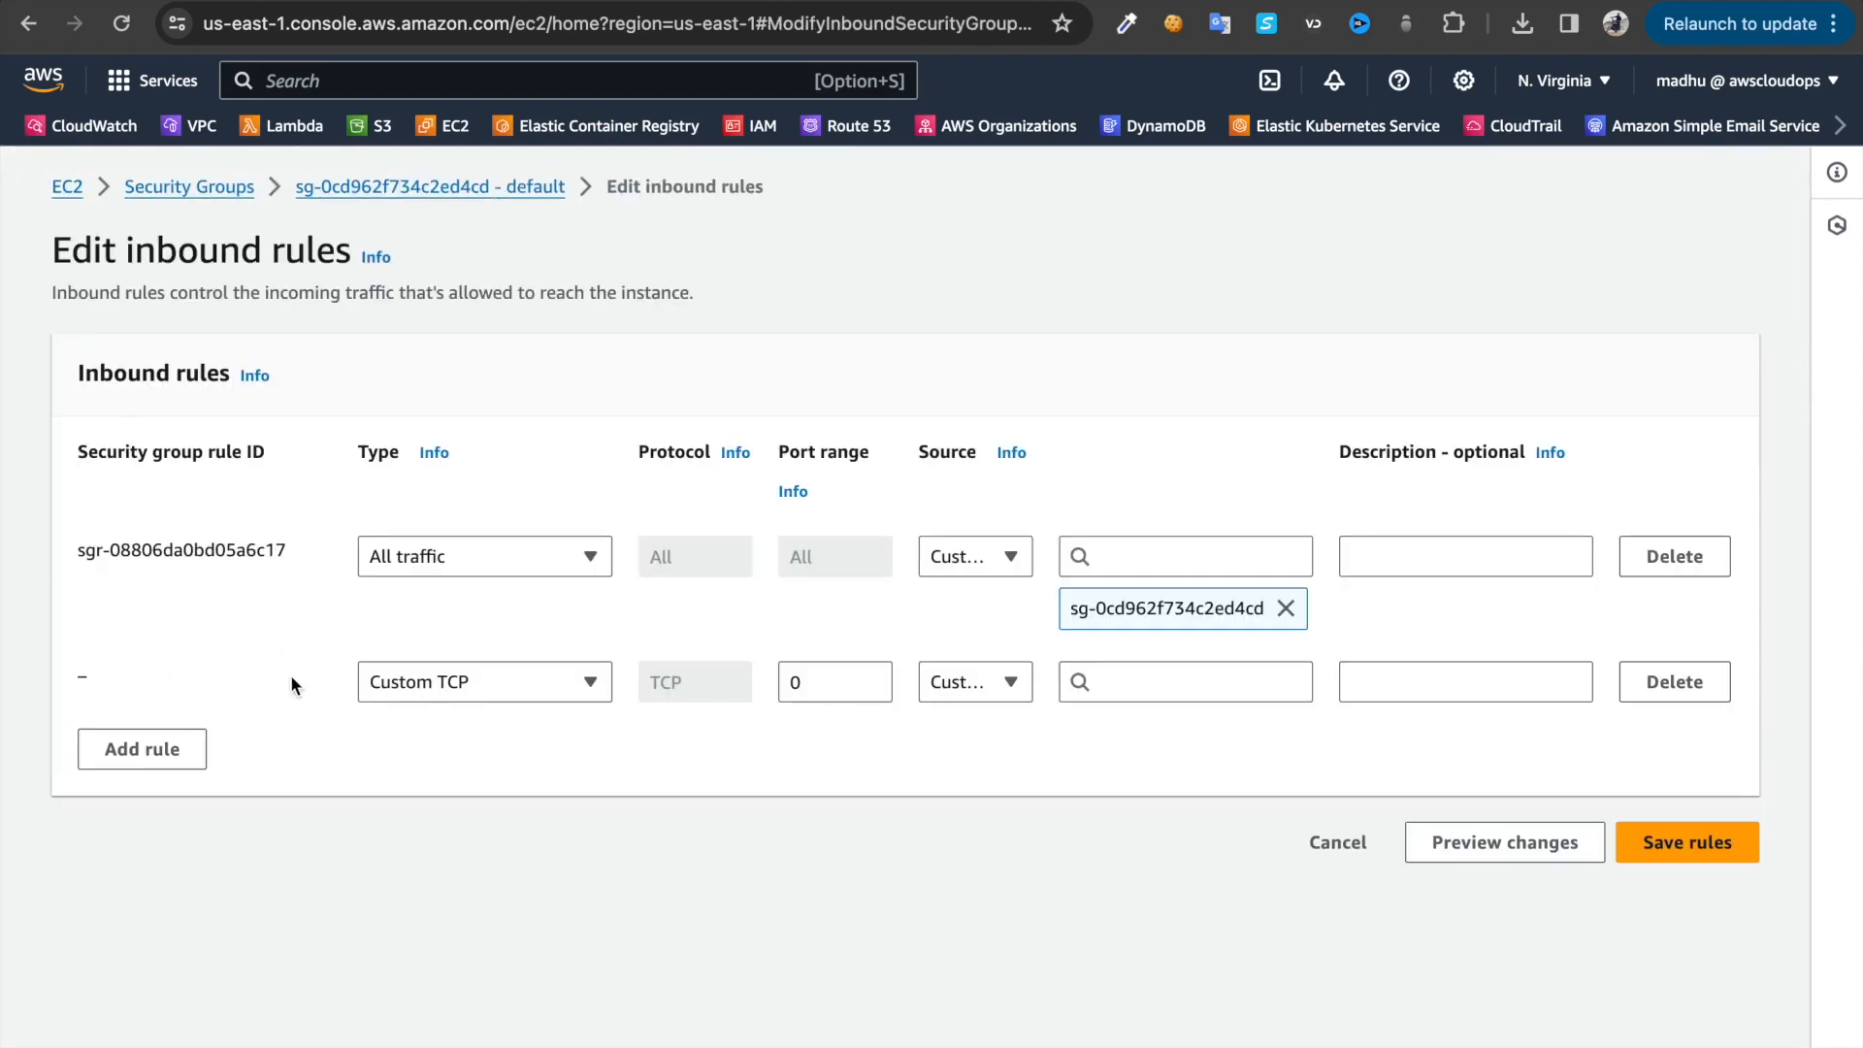
click(531, 685)
text(my)
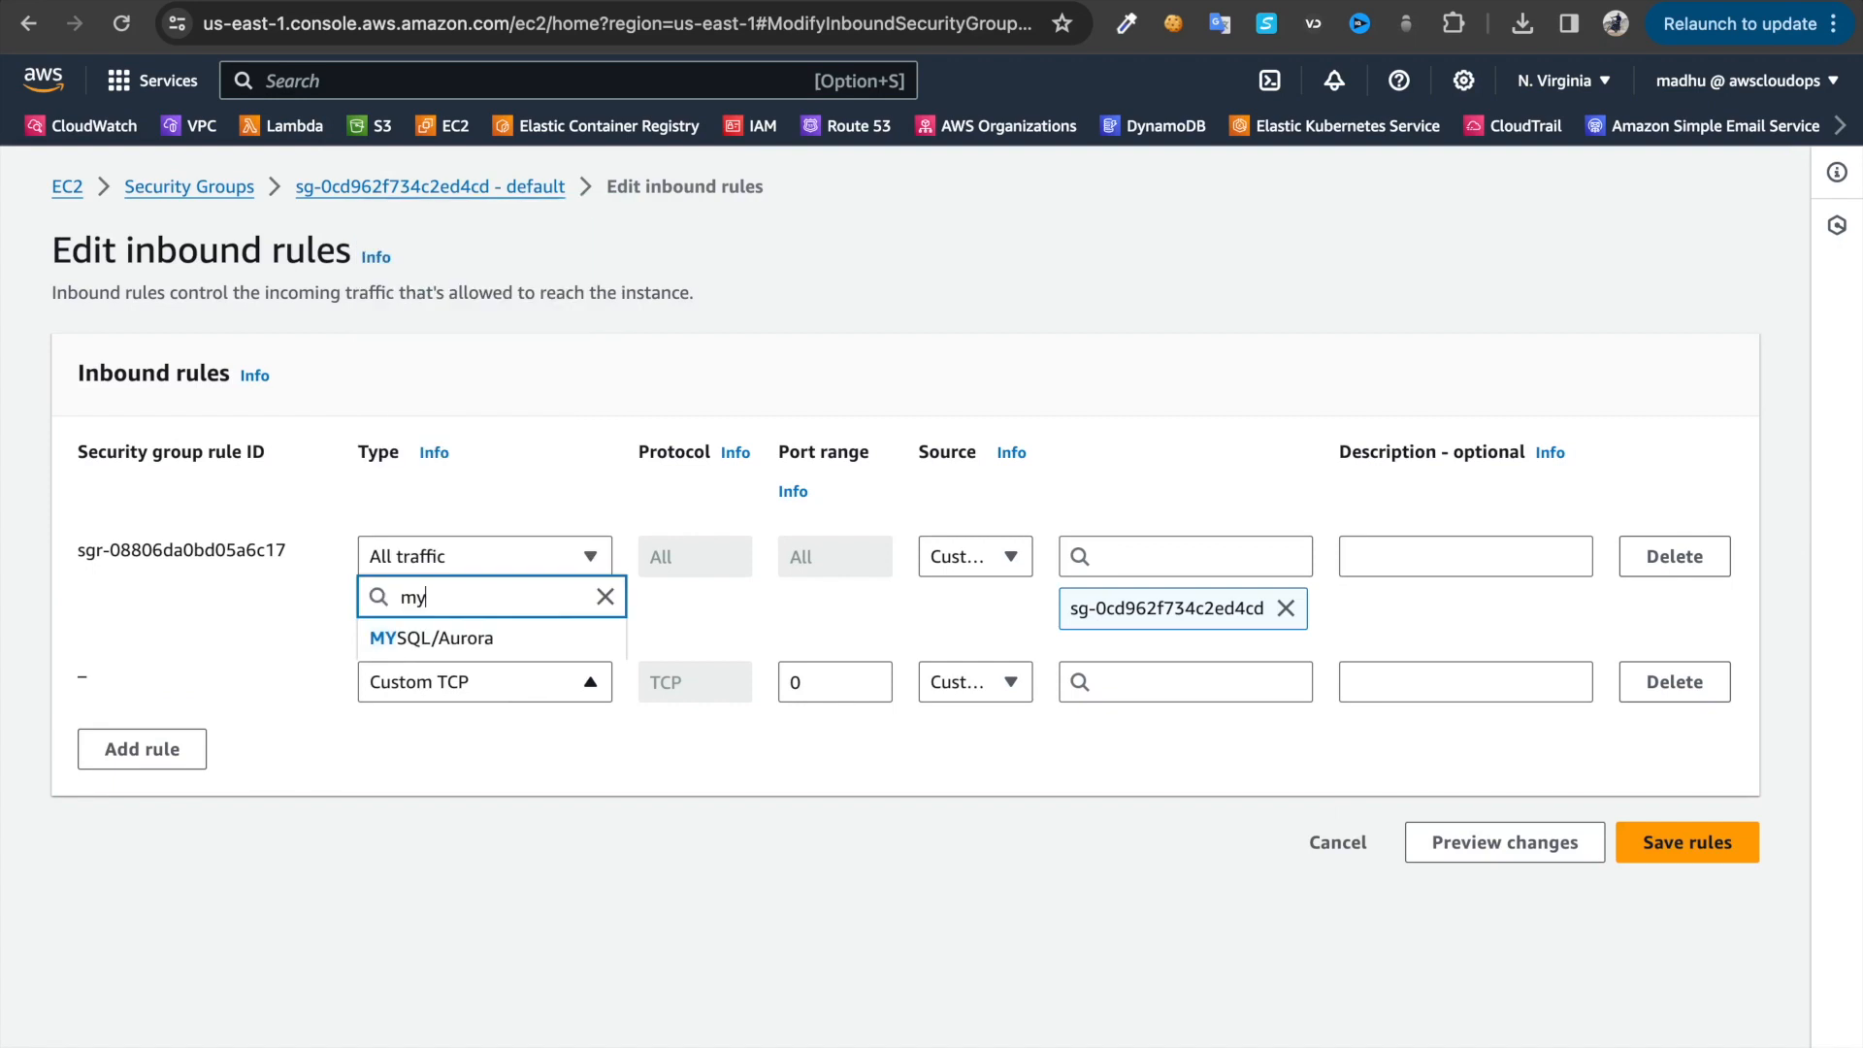
click(463, 638)
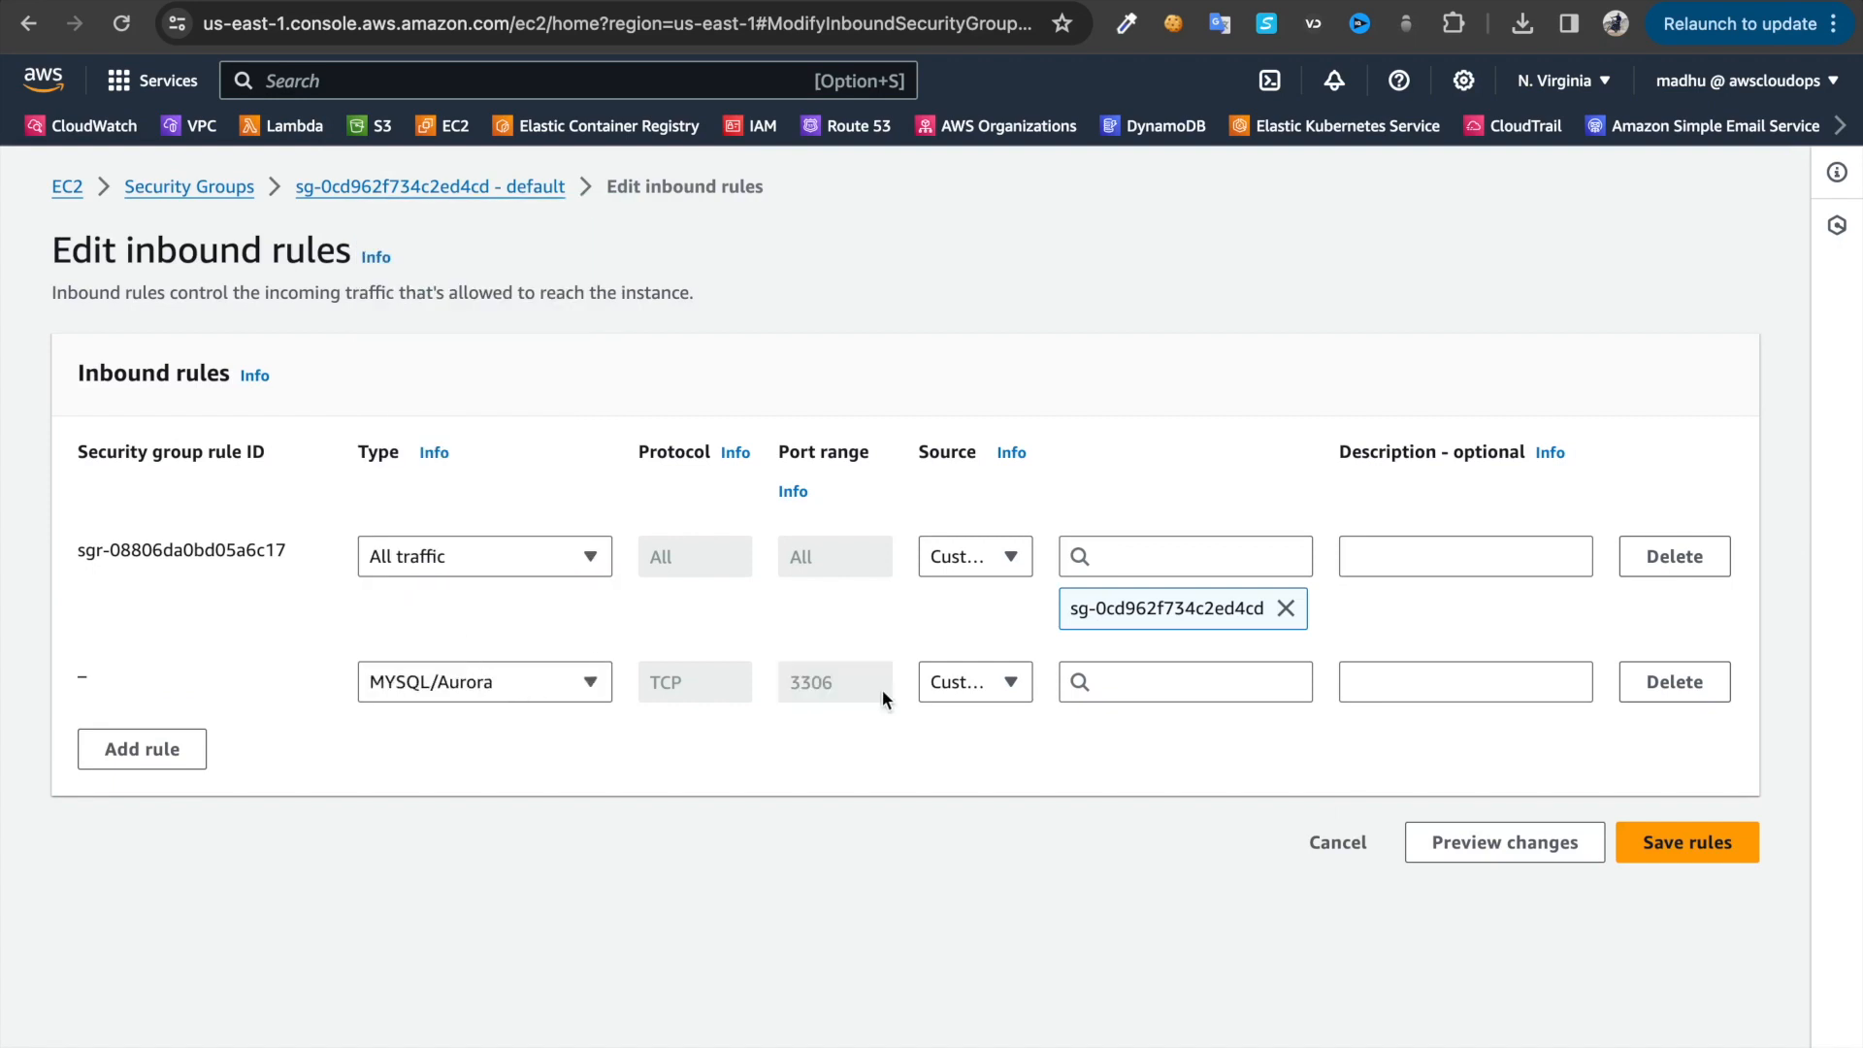
click(978, 689)
click(990, 759)
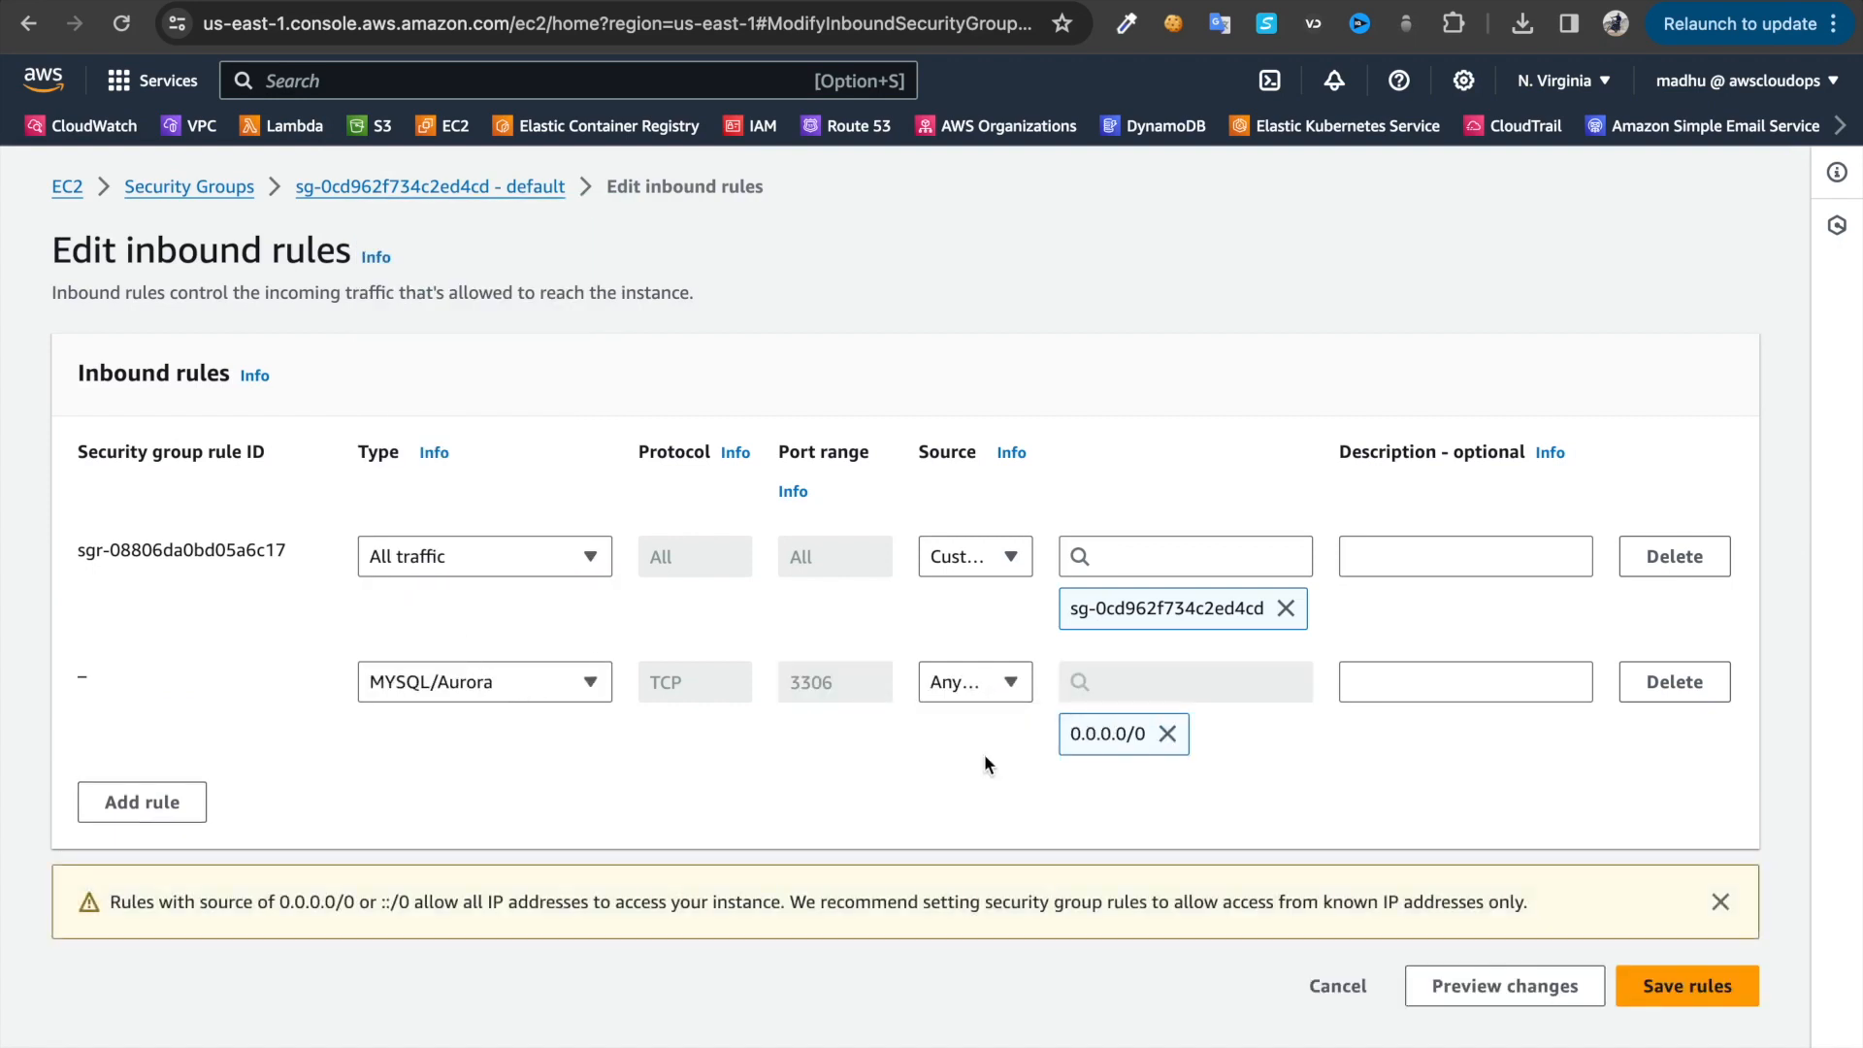
click(1652, 1006)
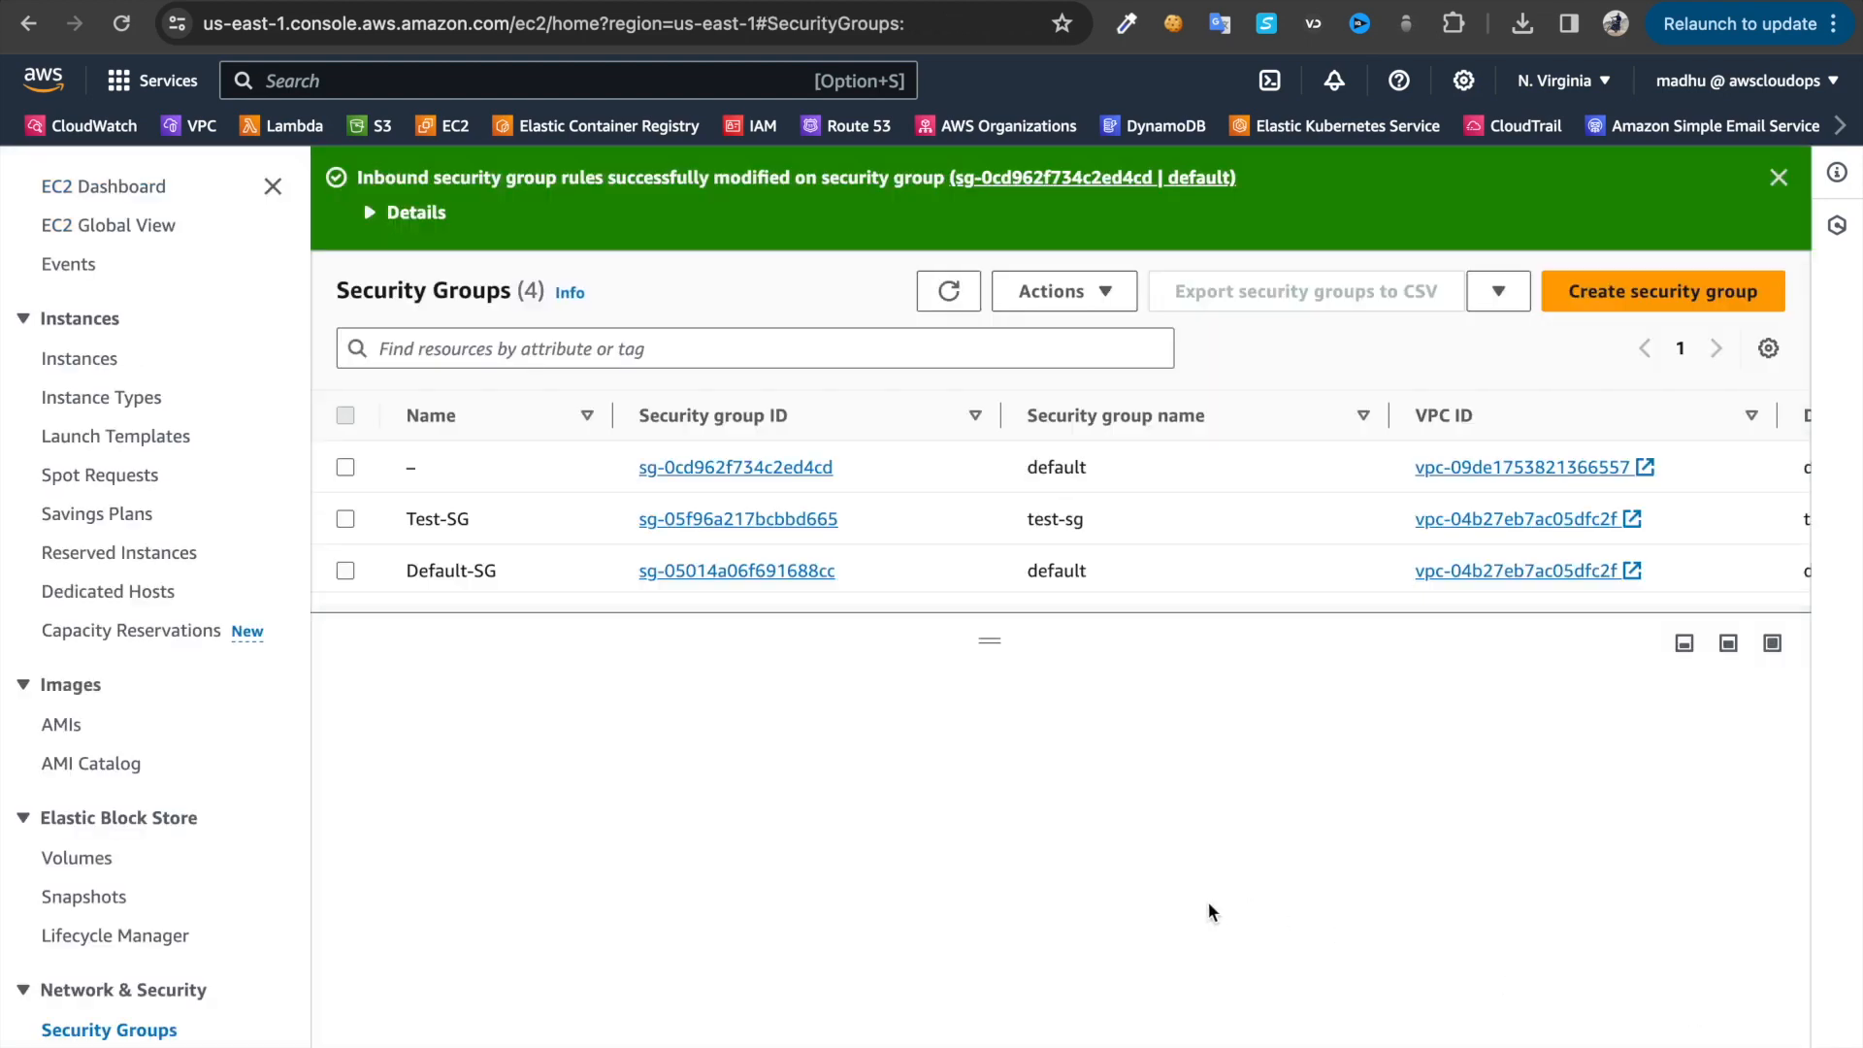
Return to the database-1 details page and reload it to check the endpoint and port
click(30, 25)
click(30, 25)
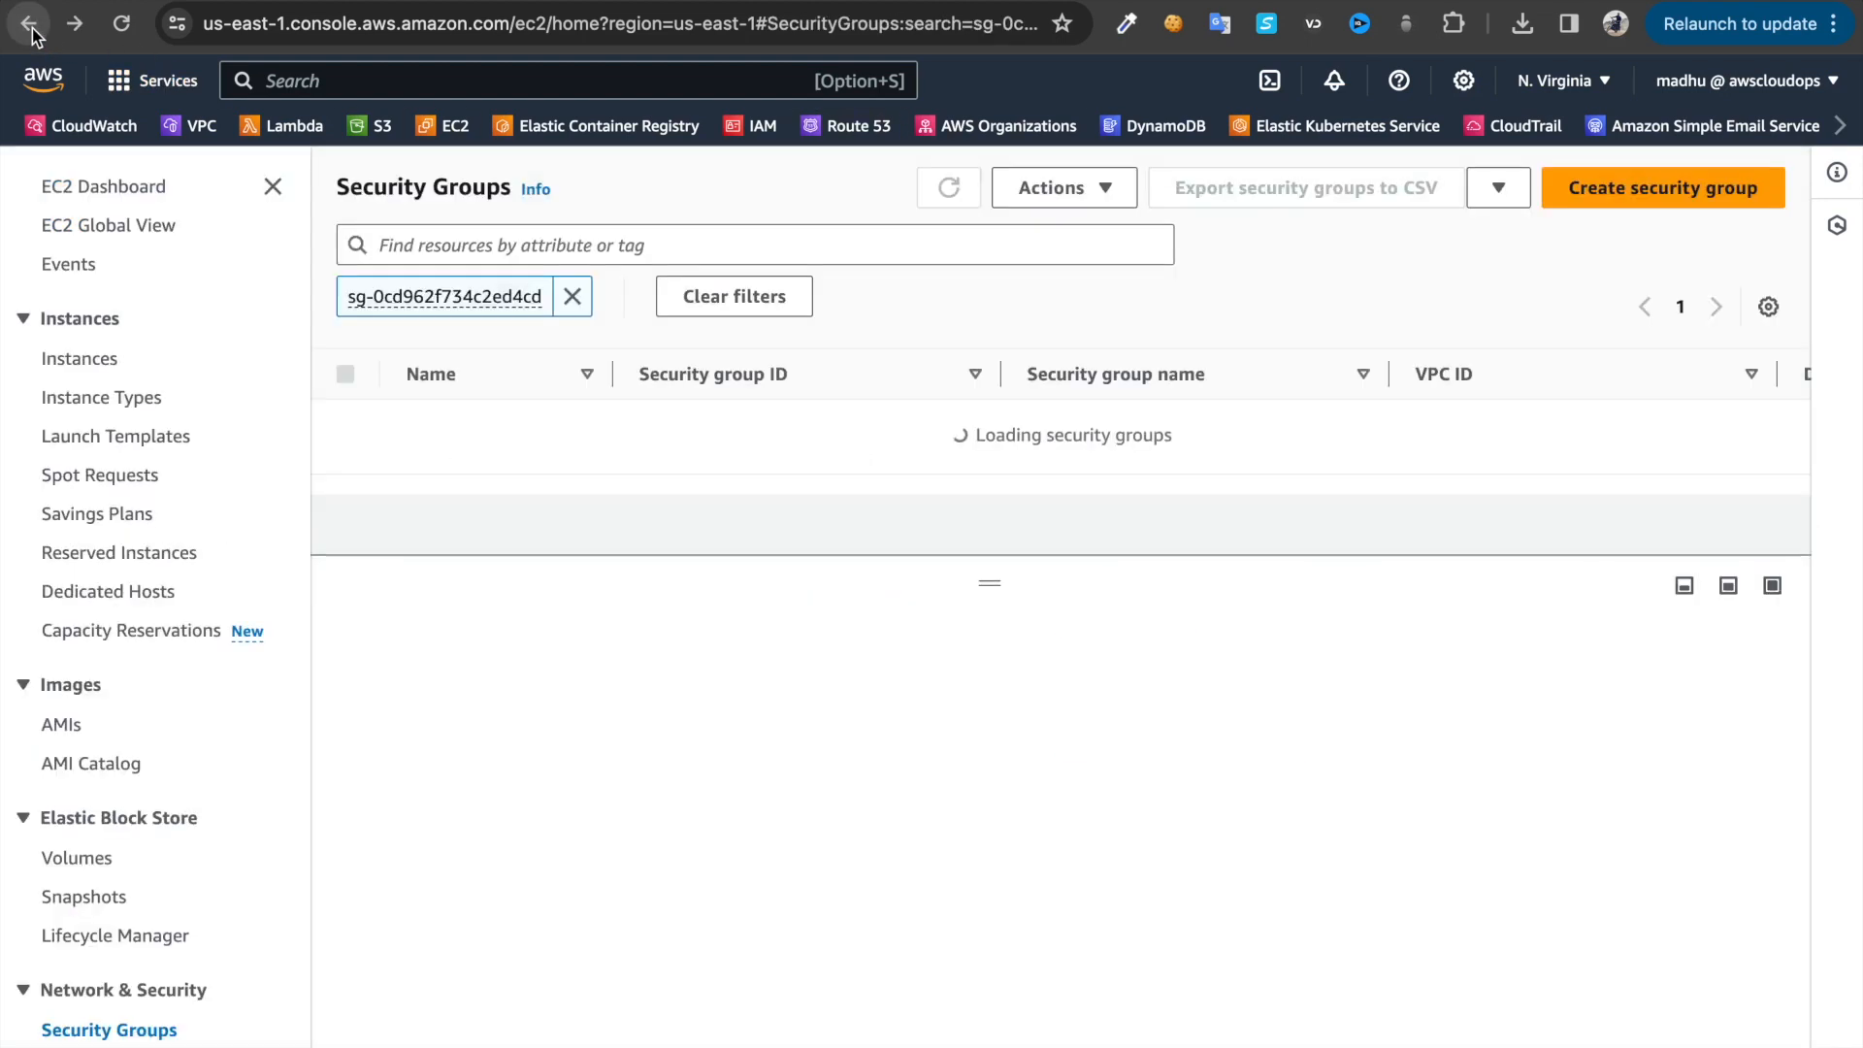
click(32, 27)
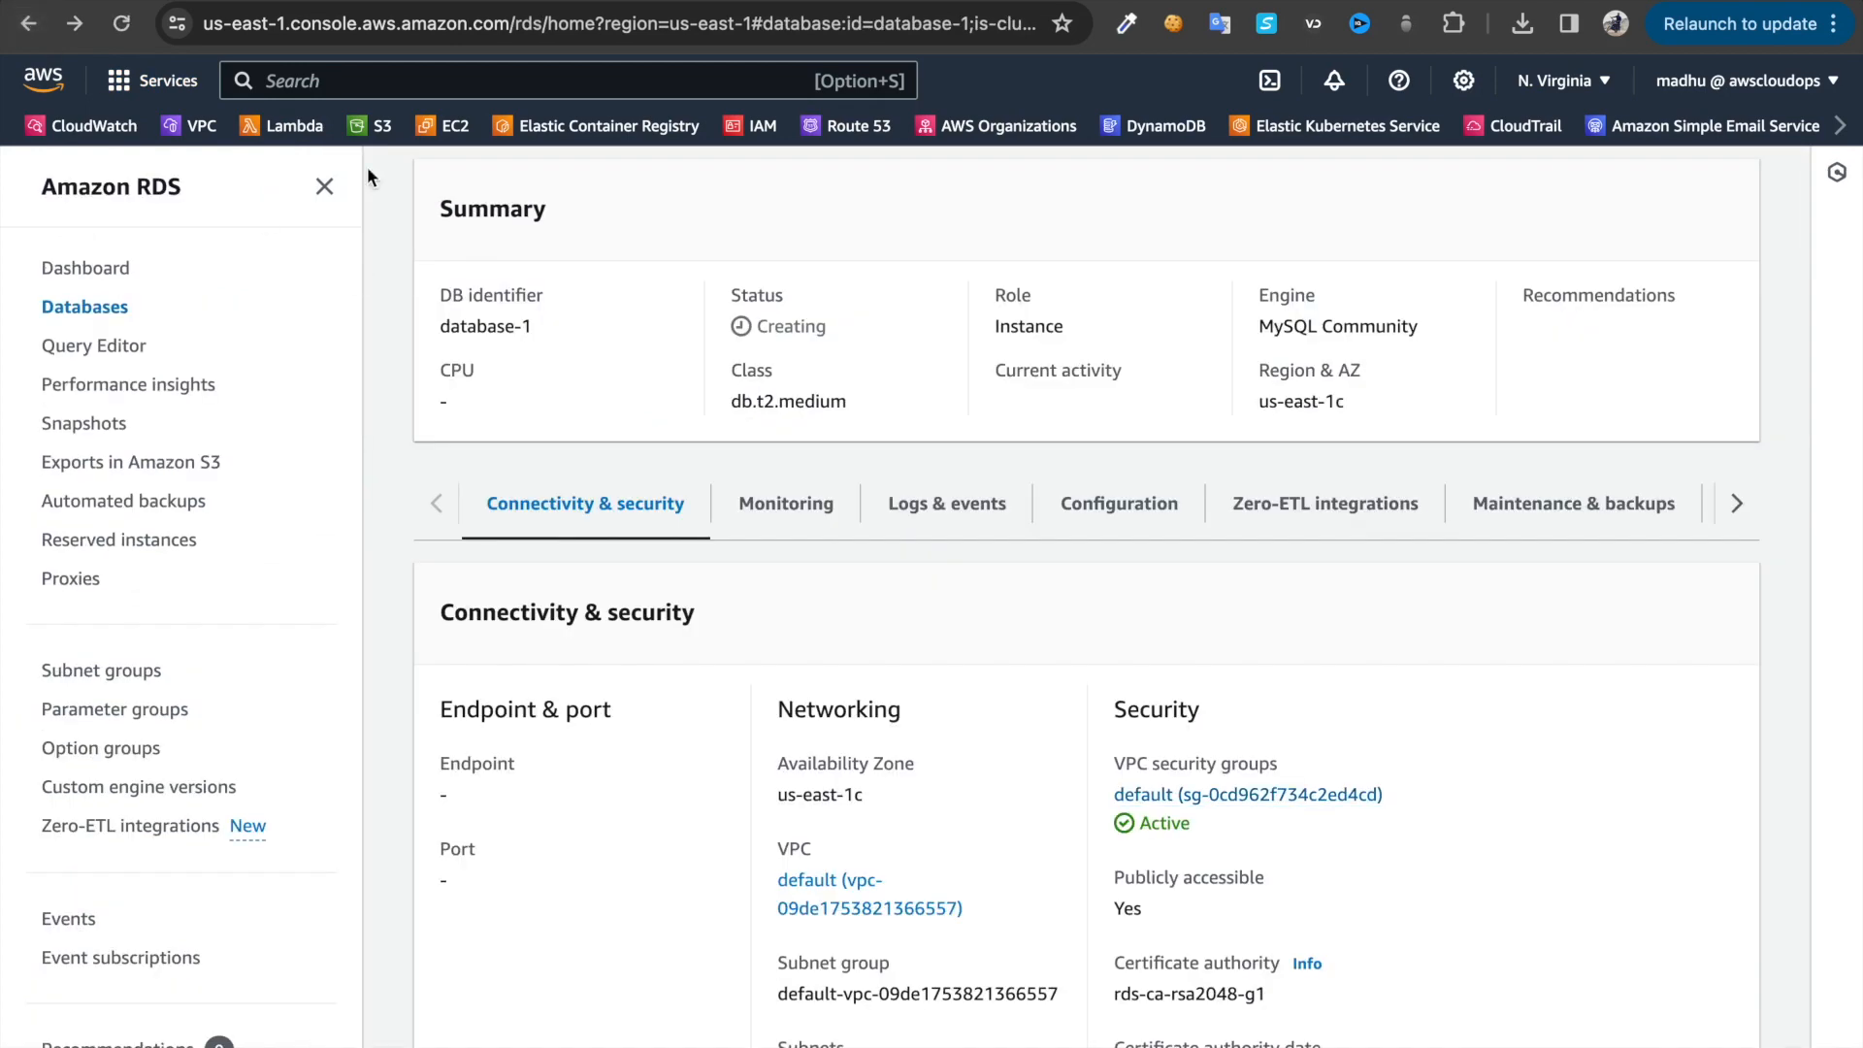
click(121, 24)
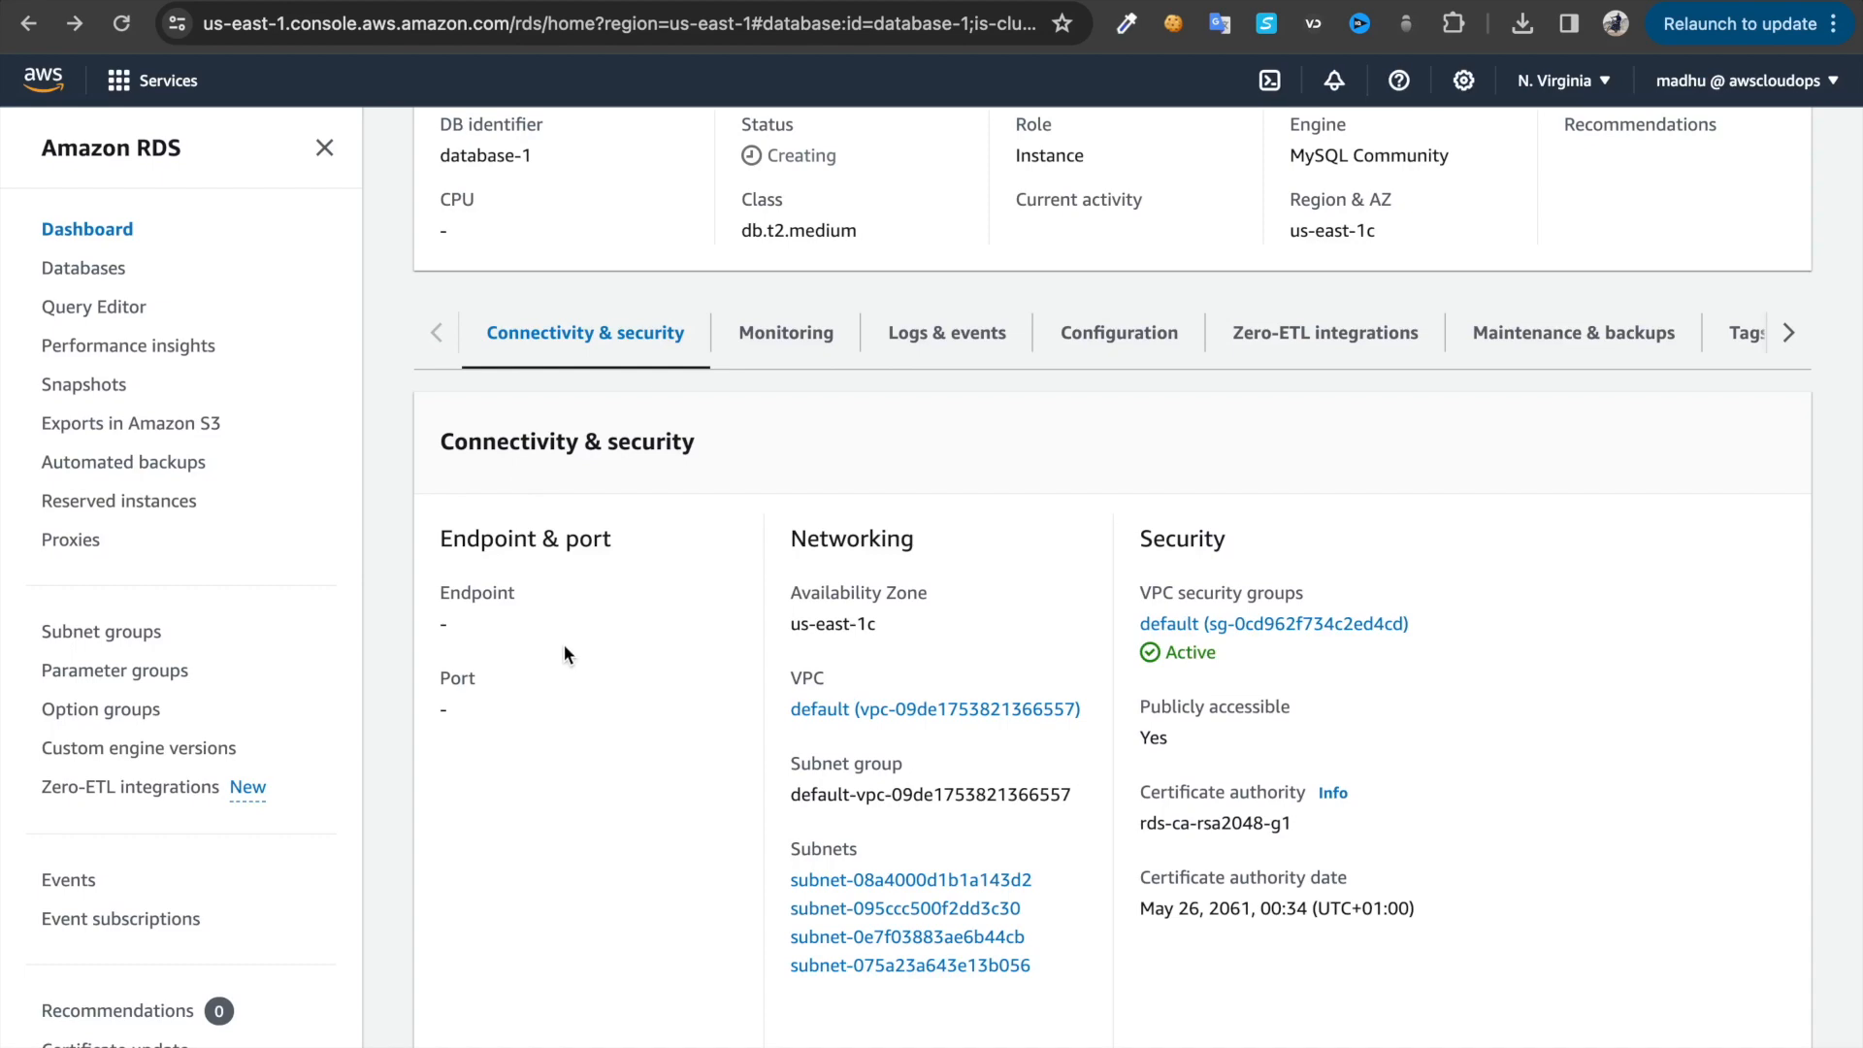
Switch to Terminal and enter mysql at the prompt without running it
mouse_move(1177, 1045)
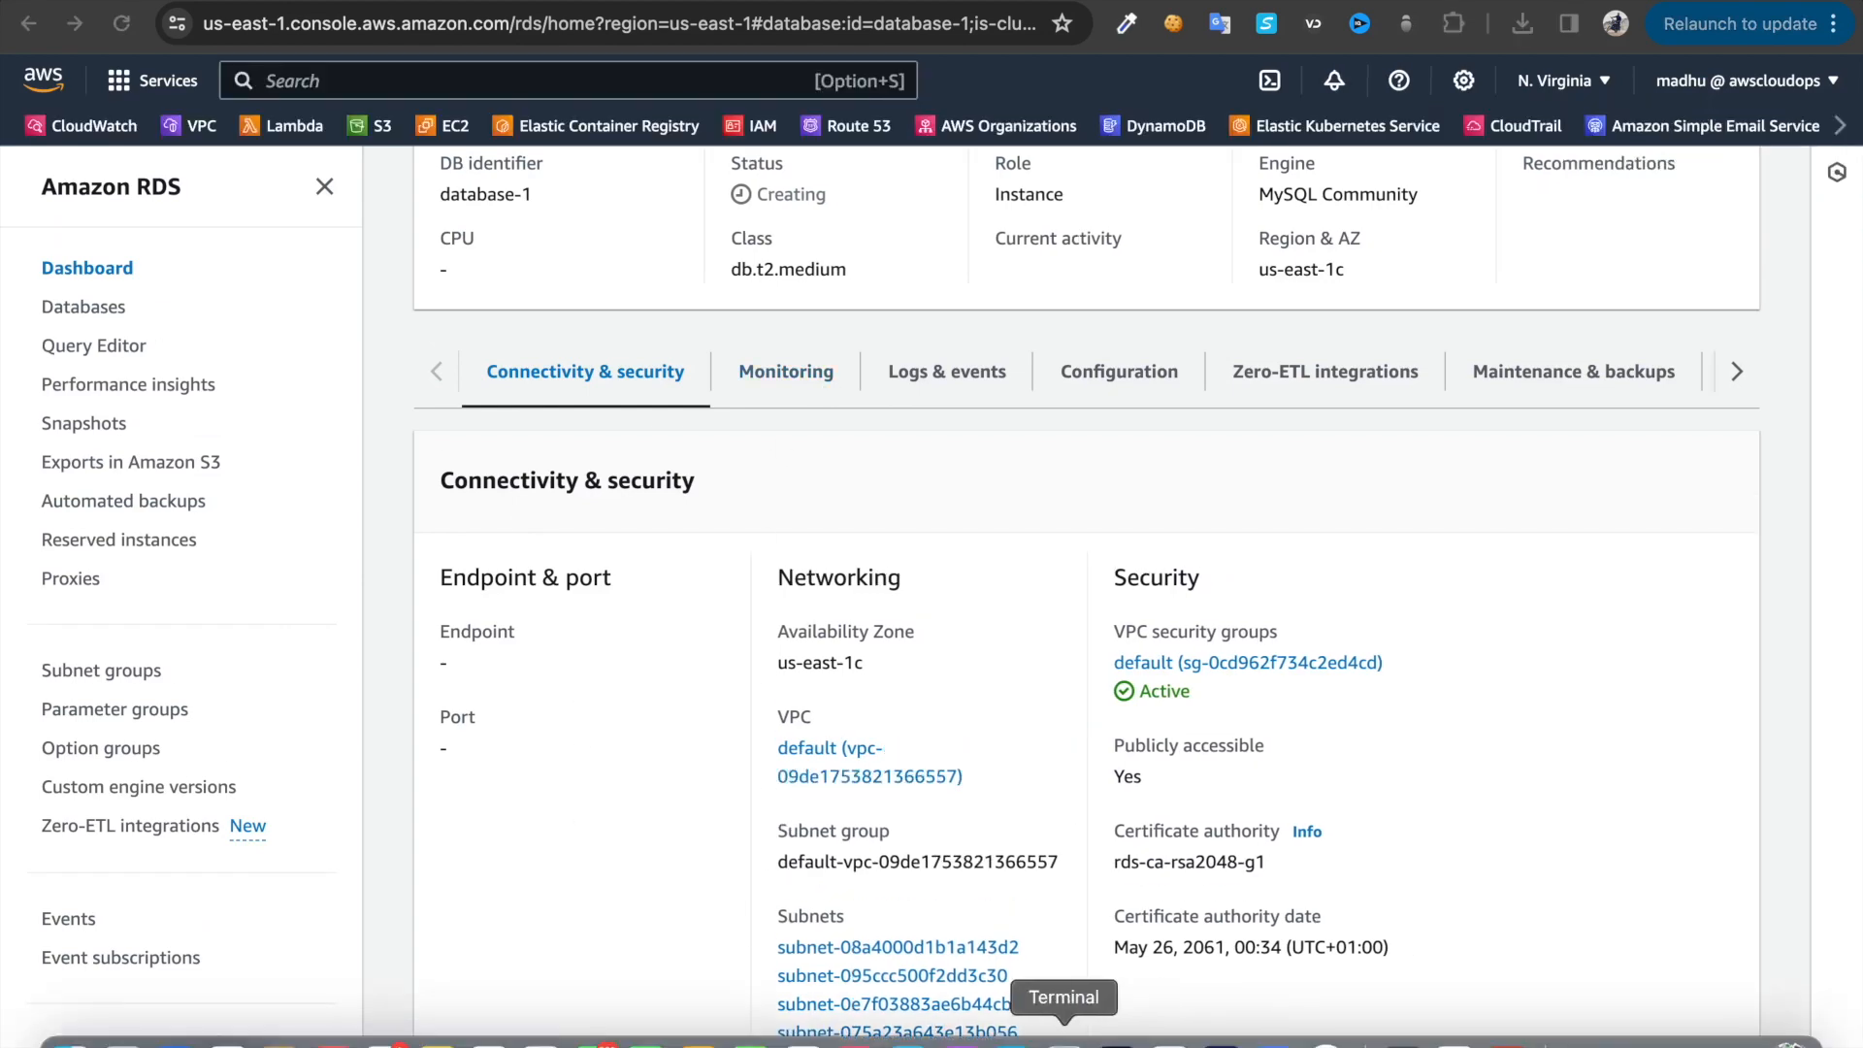
click(1064, 1042)
text(mysql)
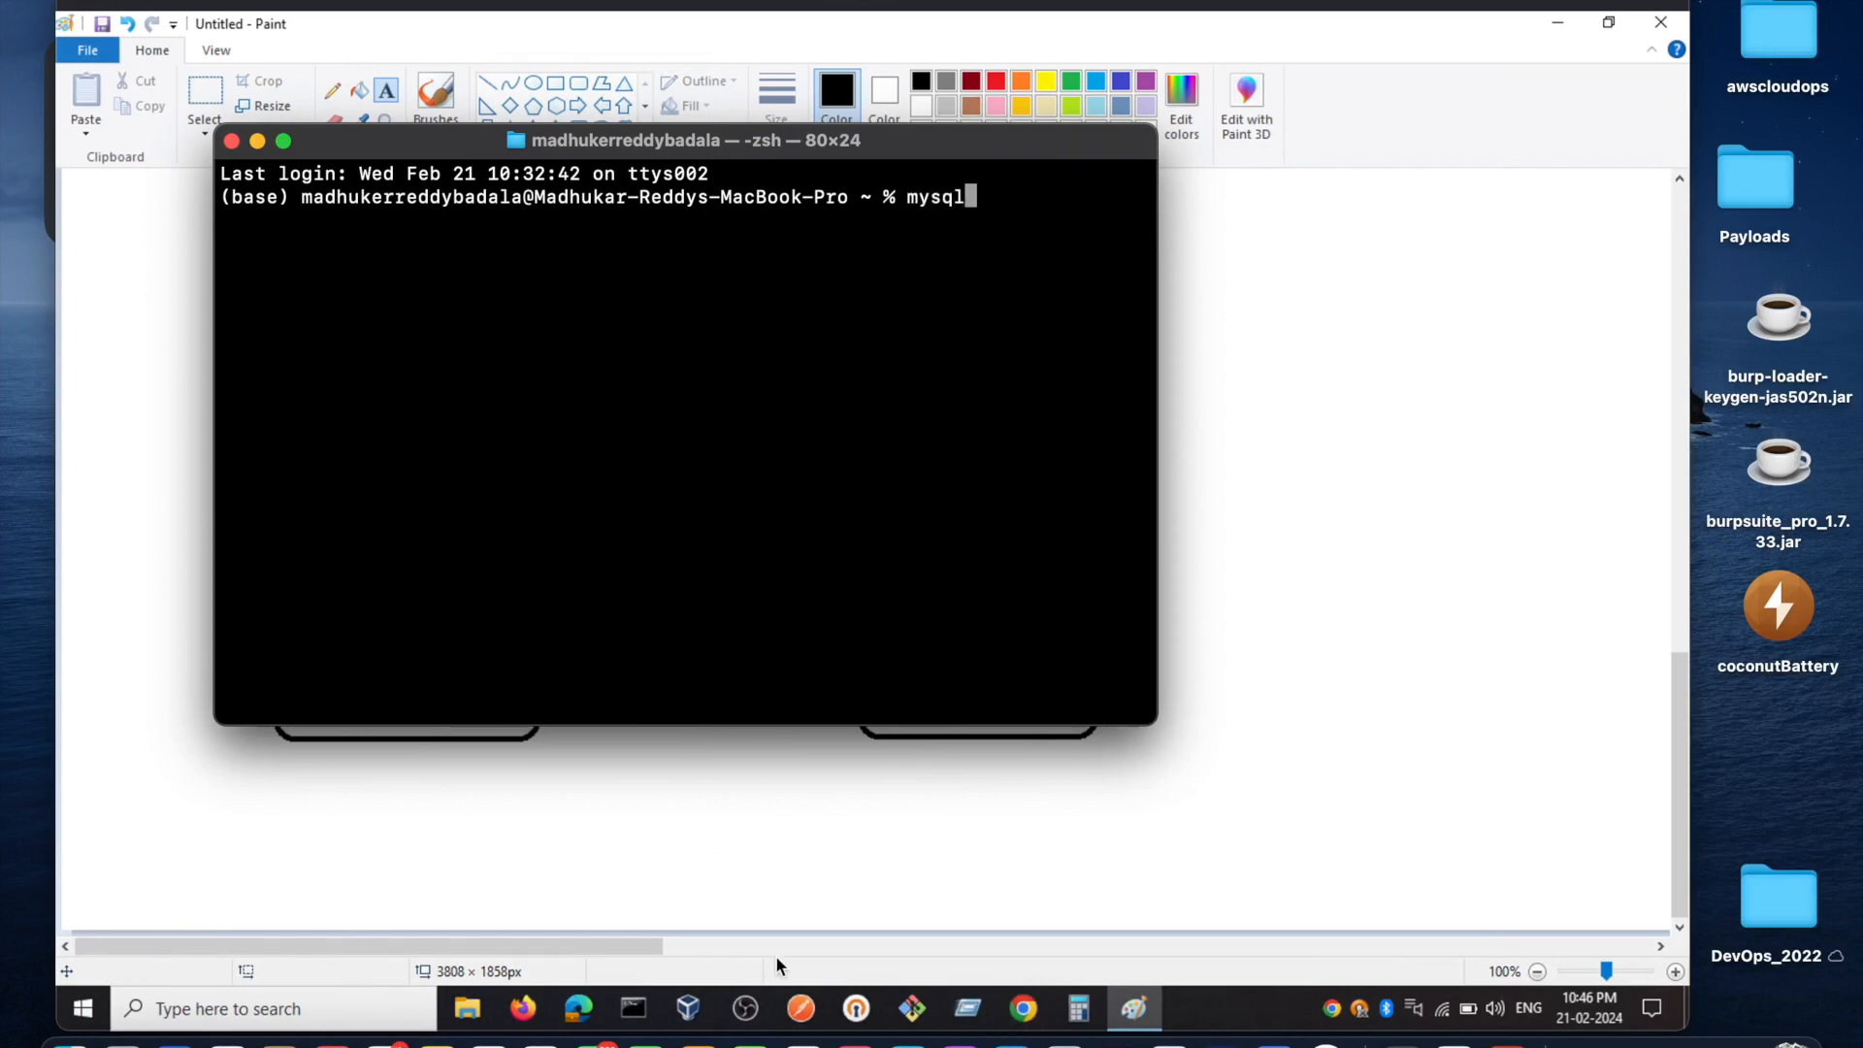
click(861, 963)
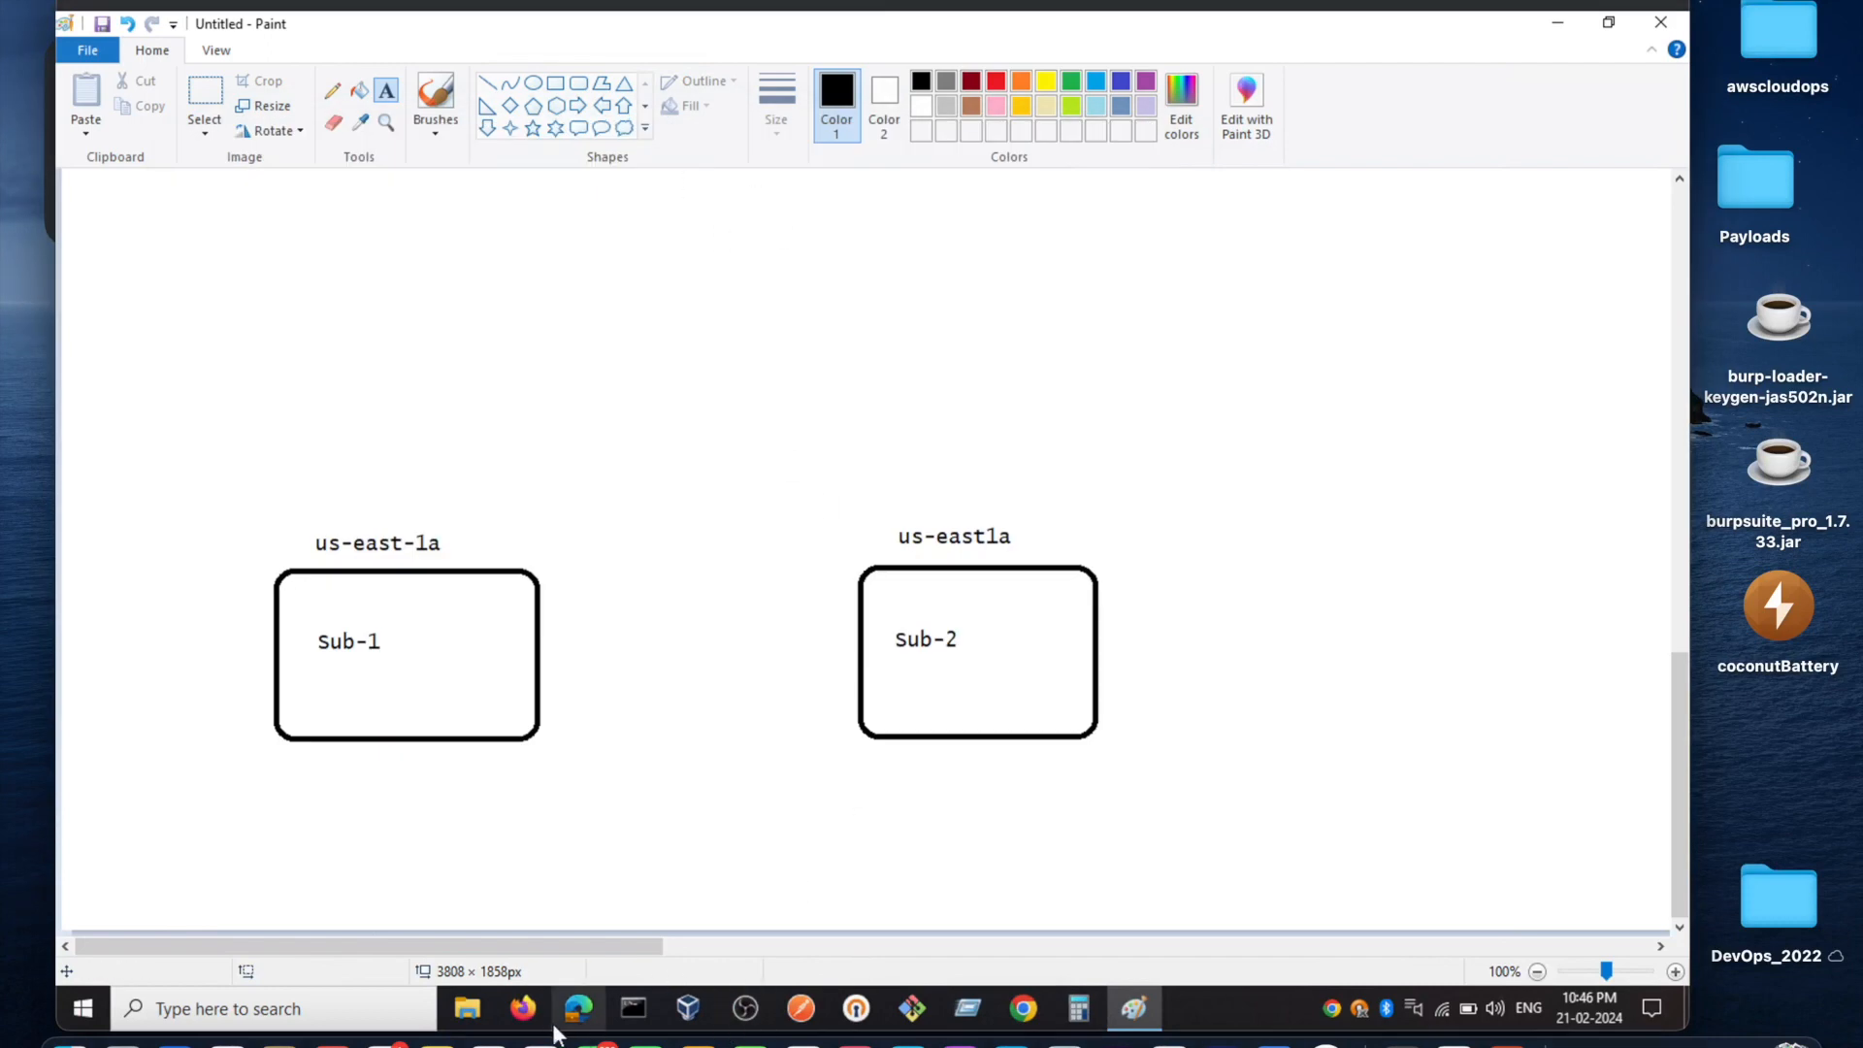
Search Google for "work bench" in Chrome, look for the MySQL Workbench results, and minimize the browser window
click(1023, 1009)
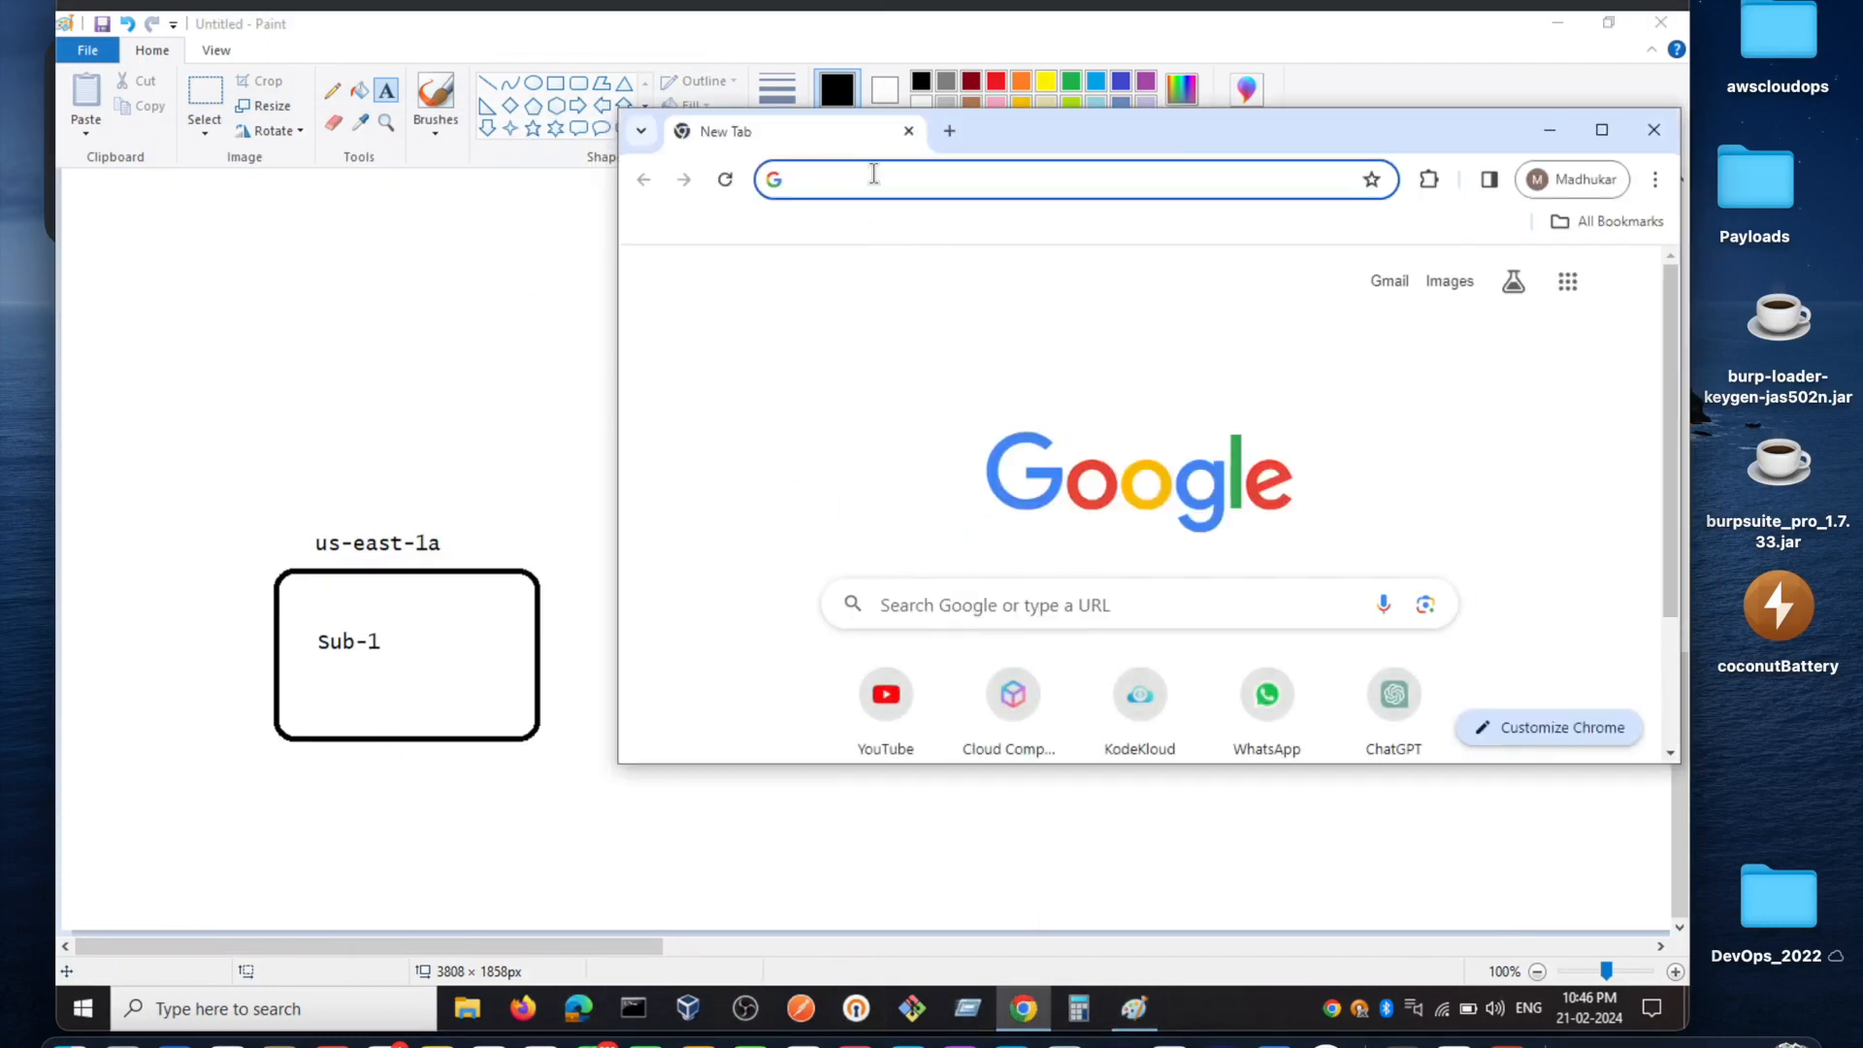
click(873, 175)
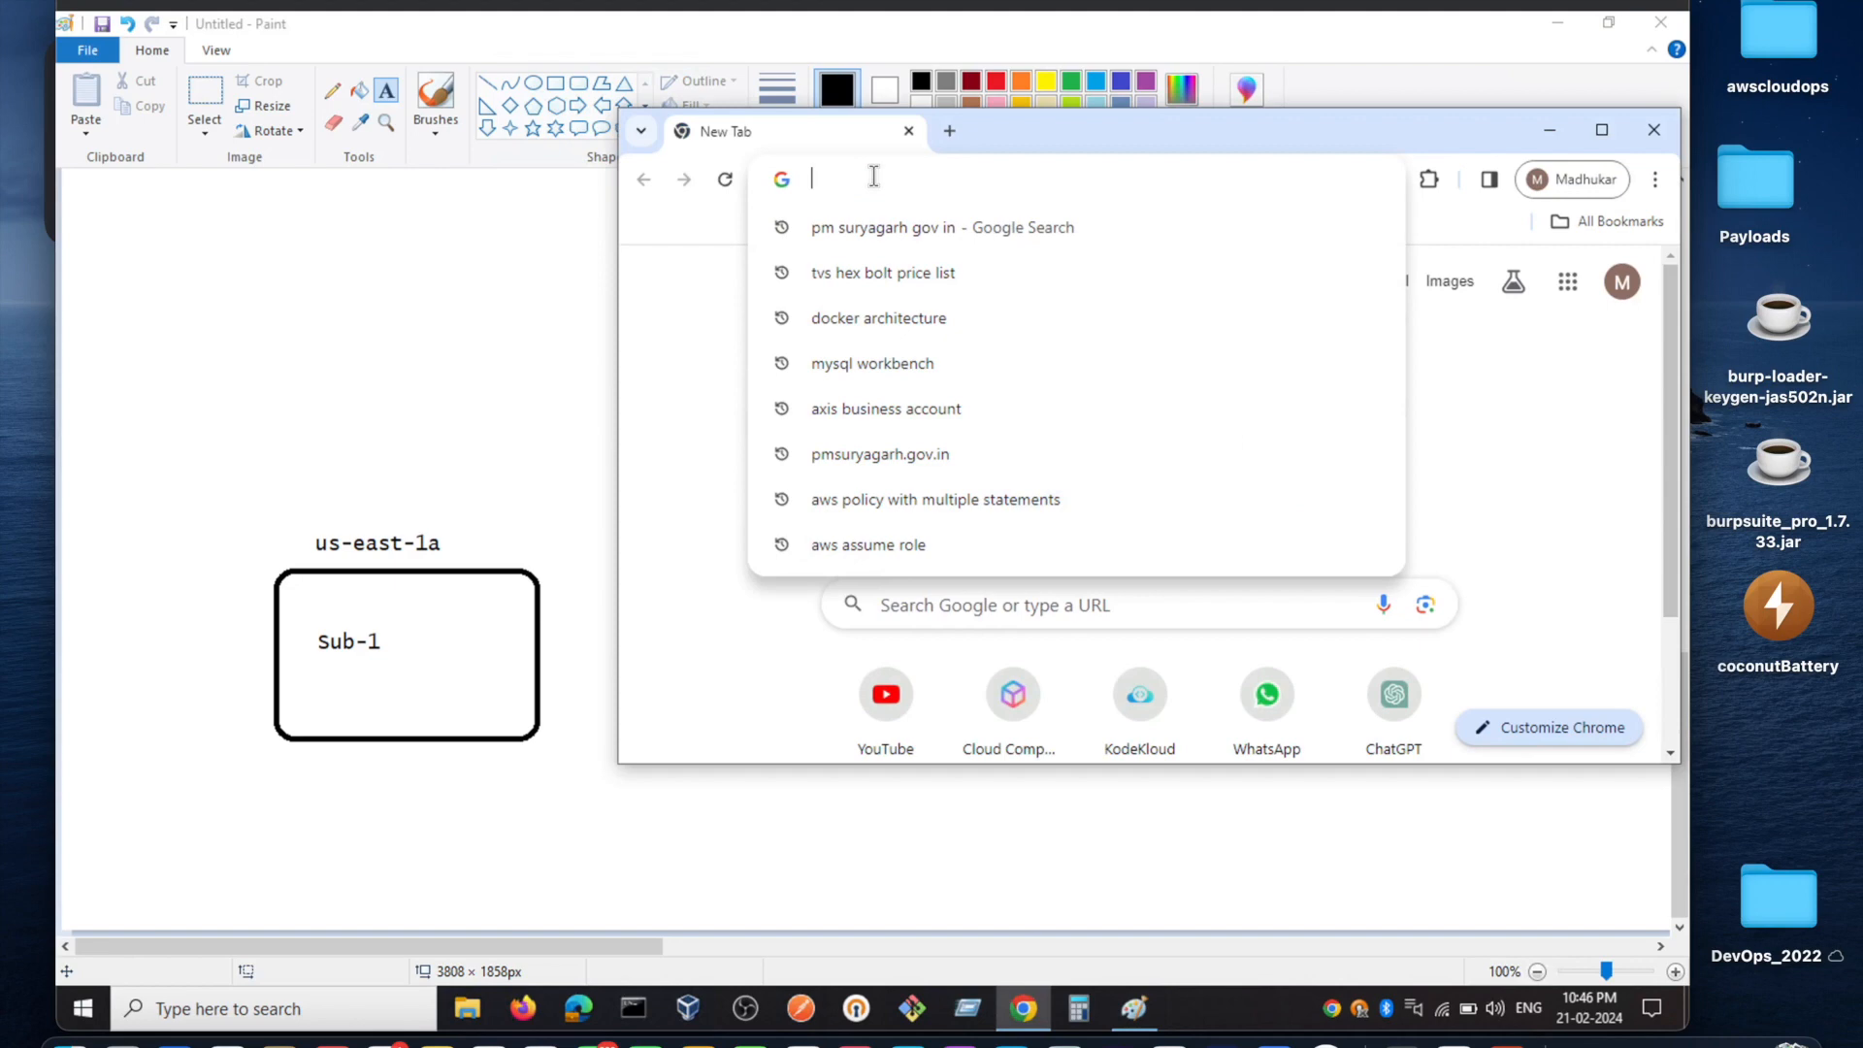
text(m)
key(BackSpace)
key(BackSpace)
text(work )
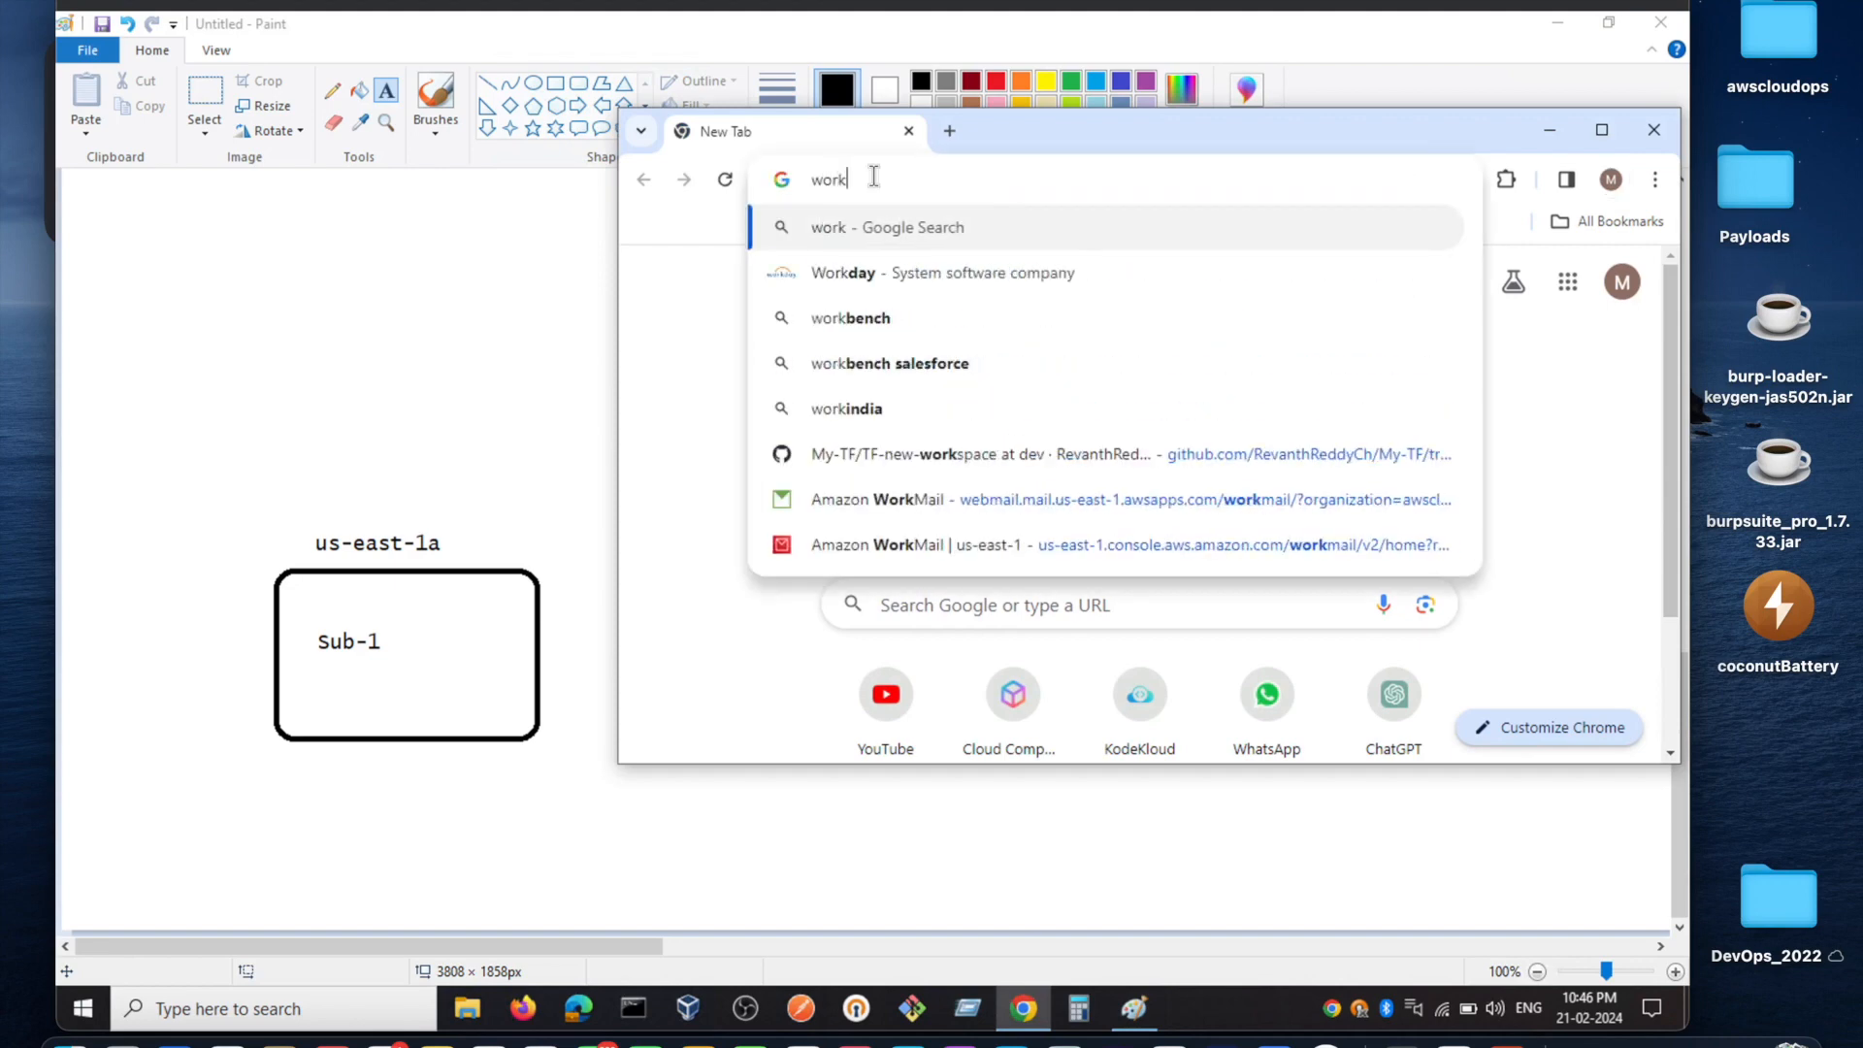
text(bench)
key(Return)
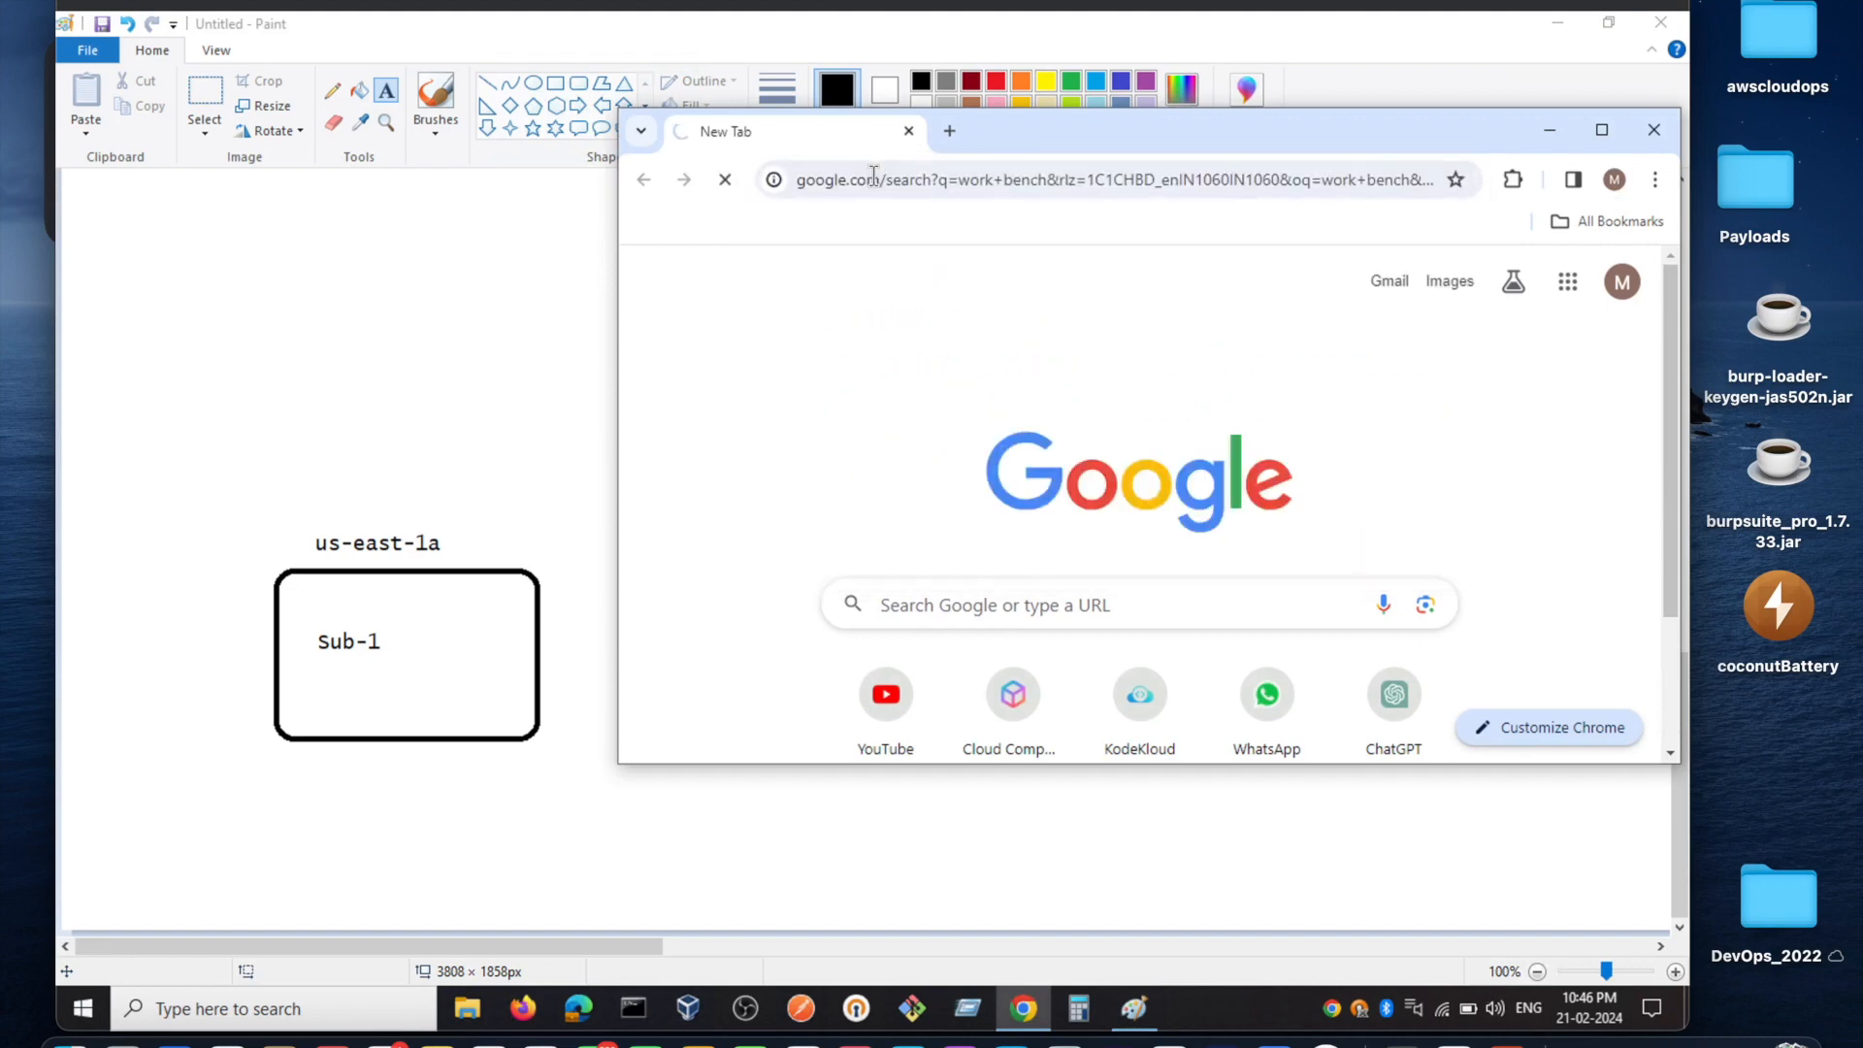
scroll(989, 562, down, 3)
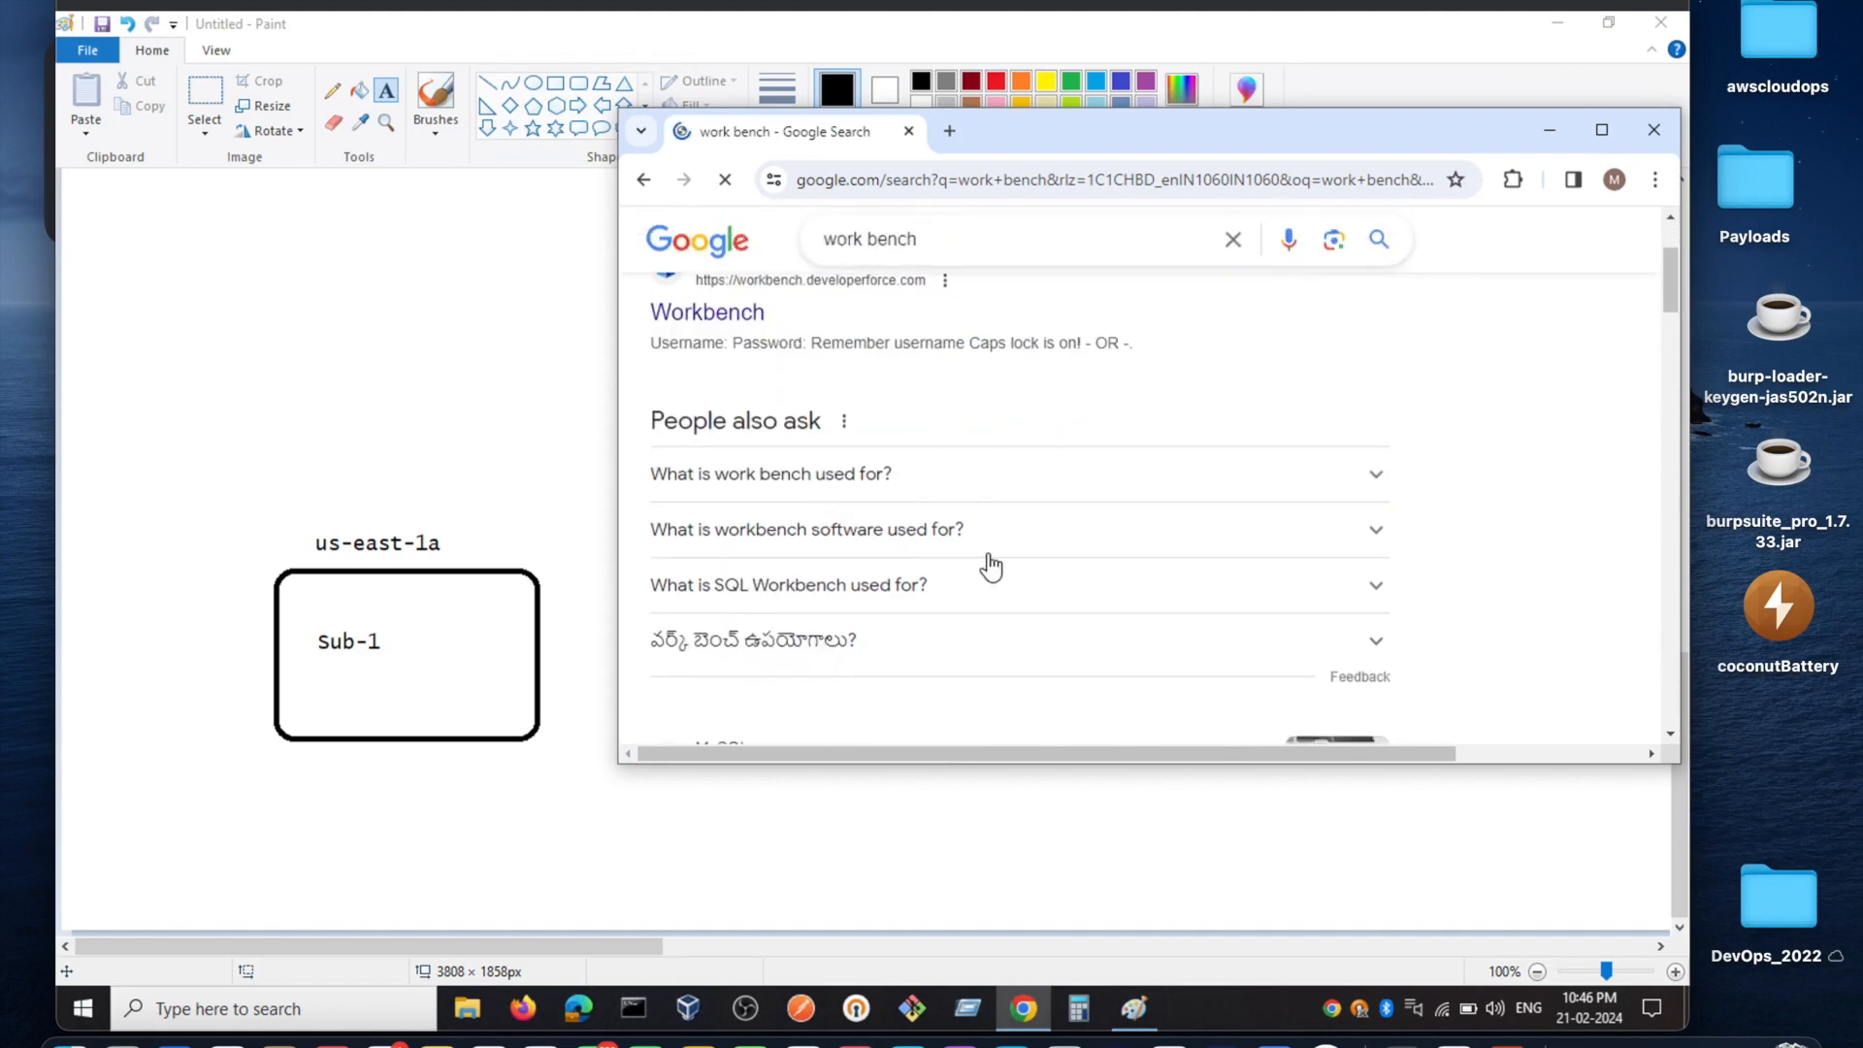
scroll(992, 562, down, 3)
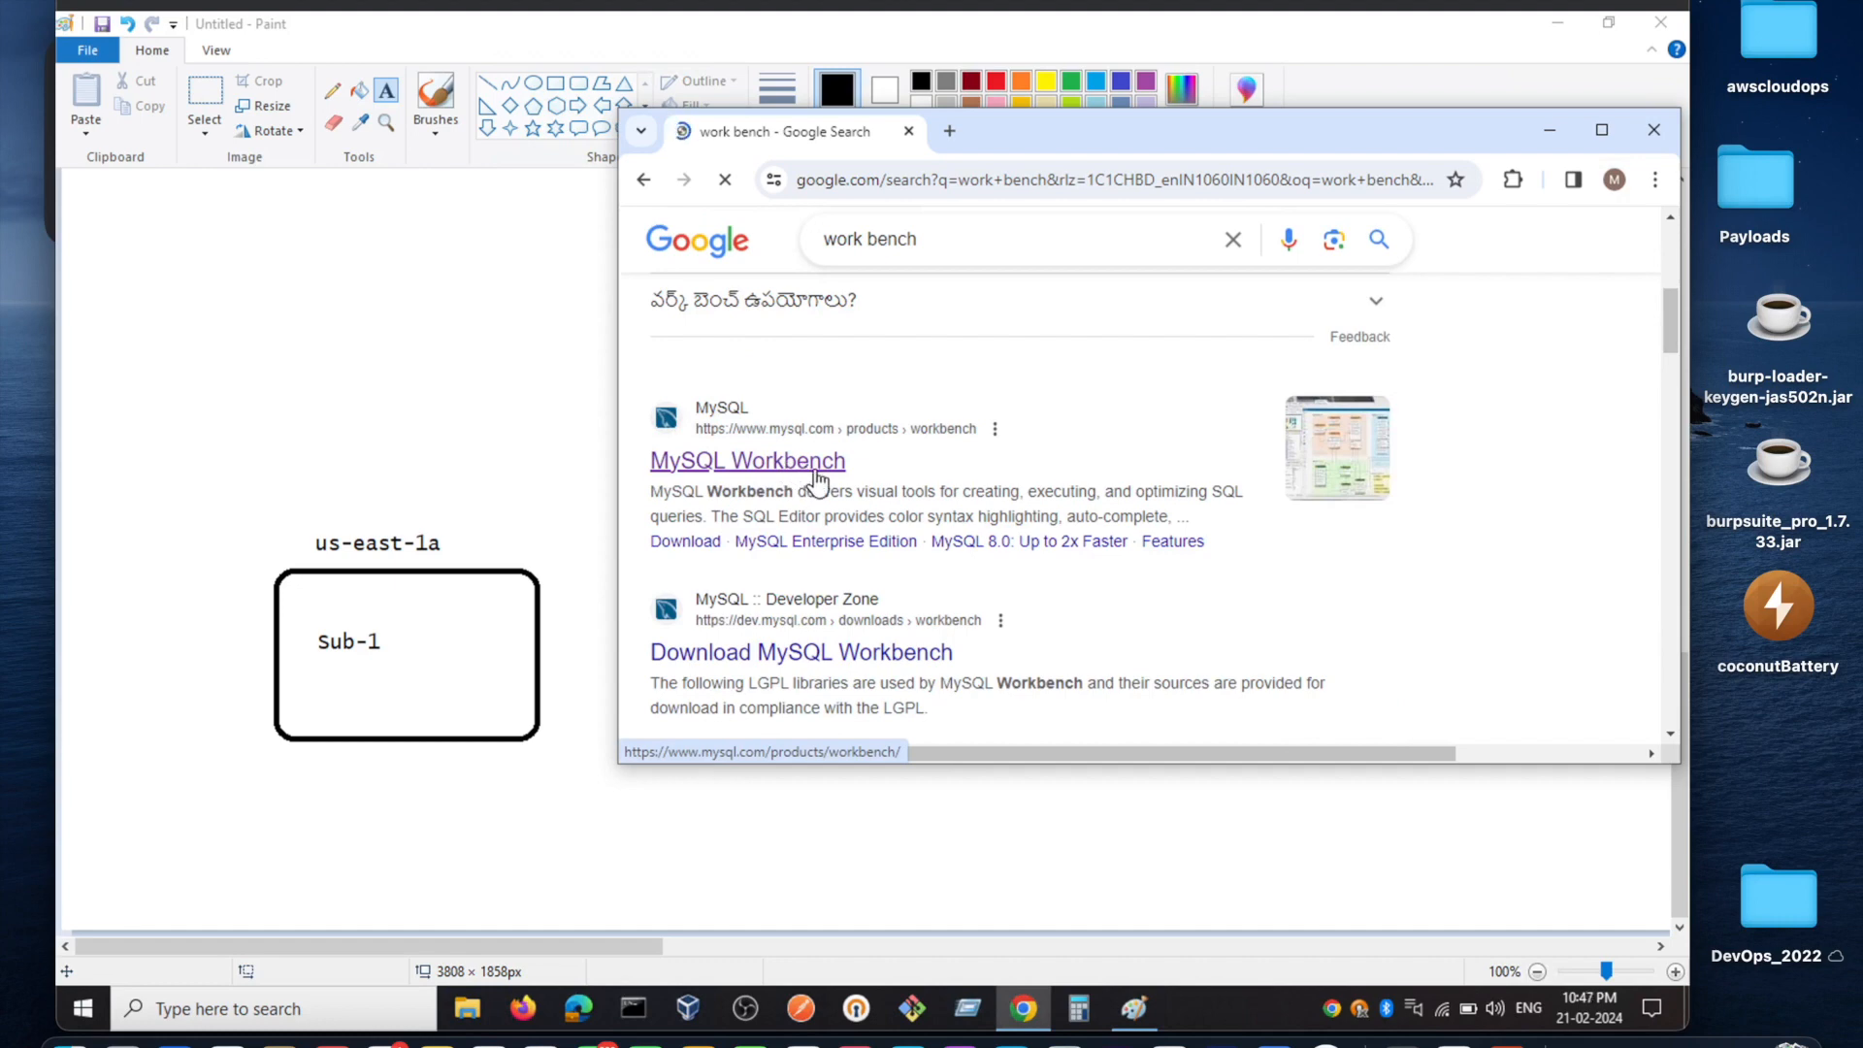
click(1550, 129)
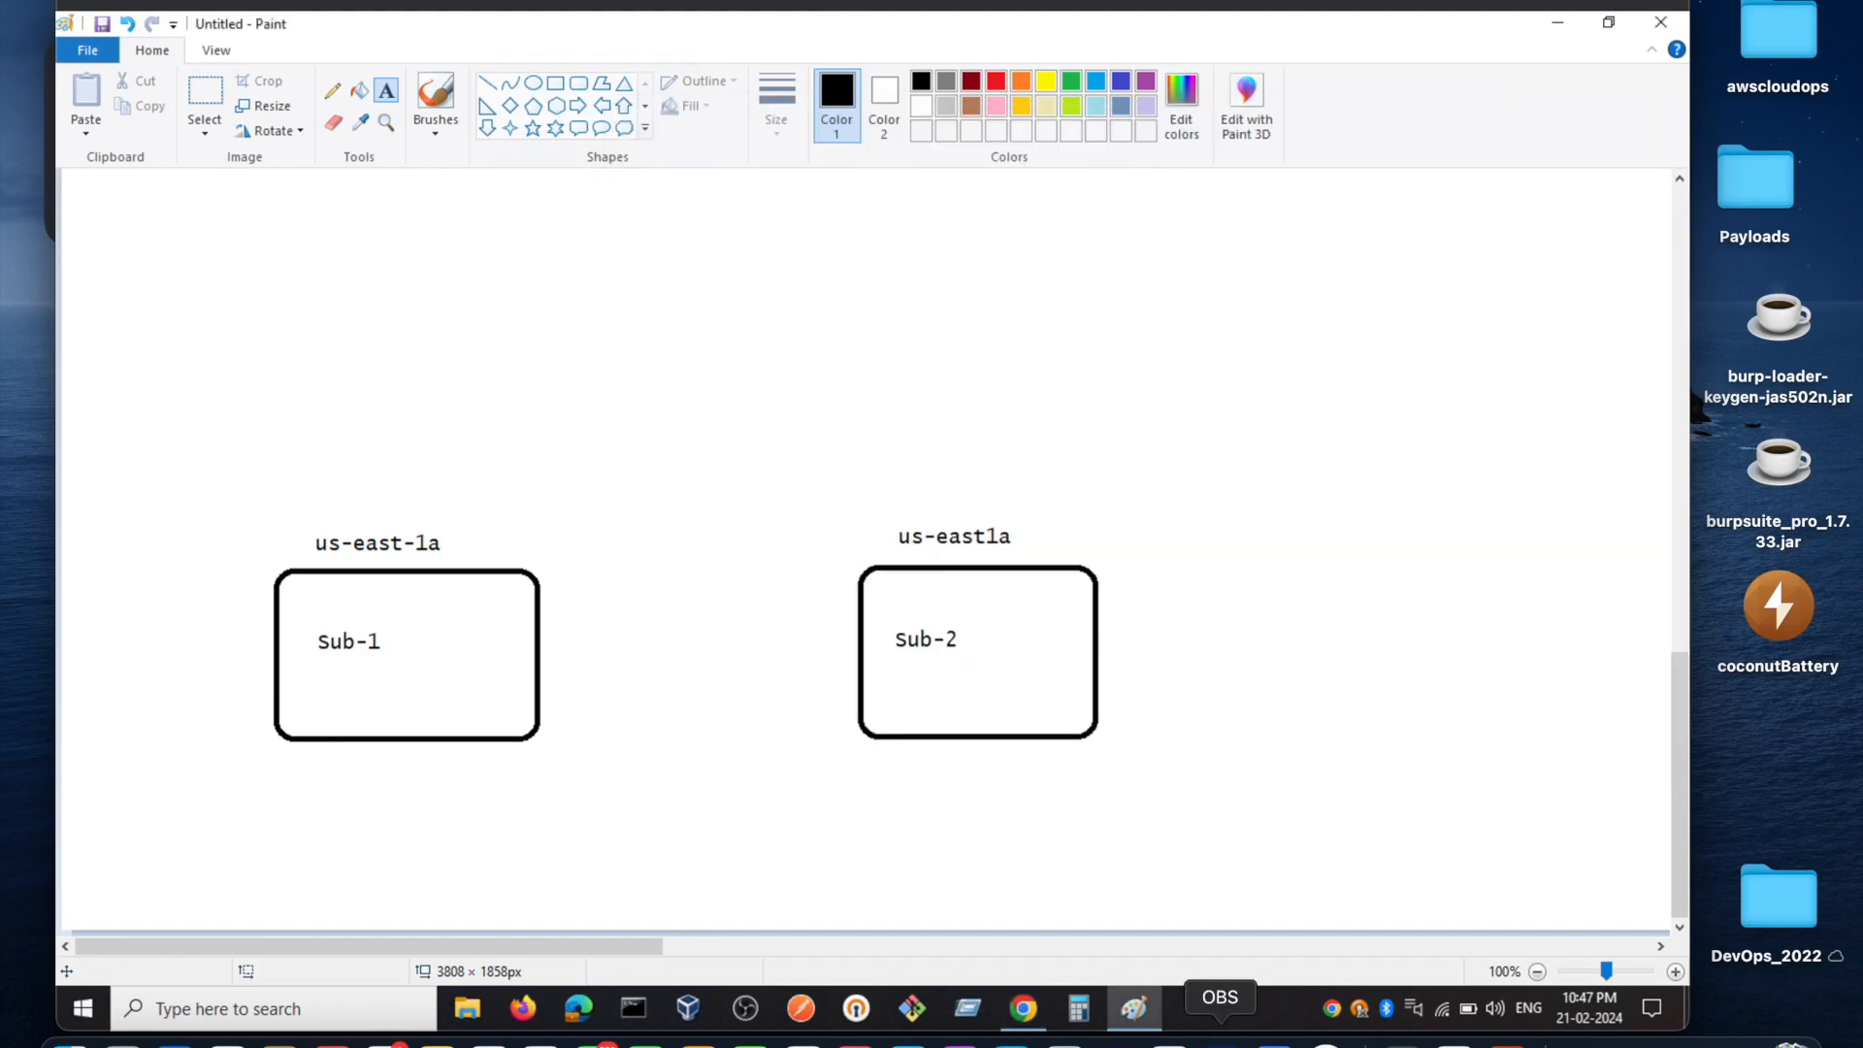
Switch from Terminal to the EC2 network interfaces list and examine each interface's subnet, availability zone, security group and description
click(1075, 1011)
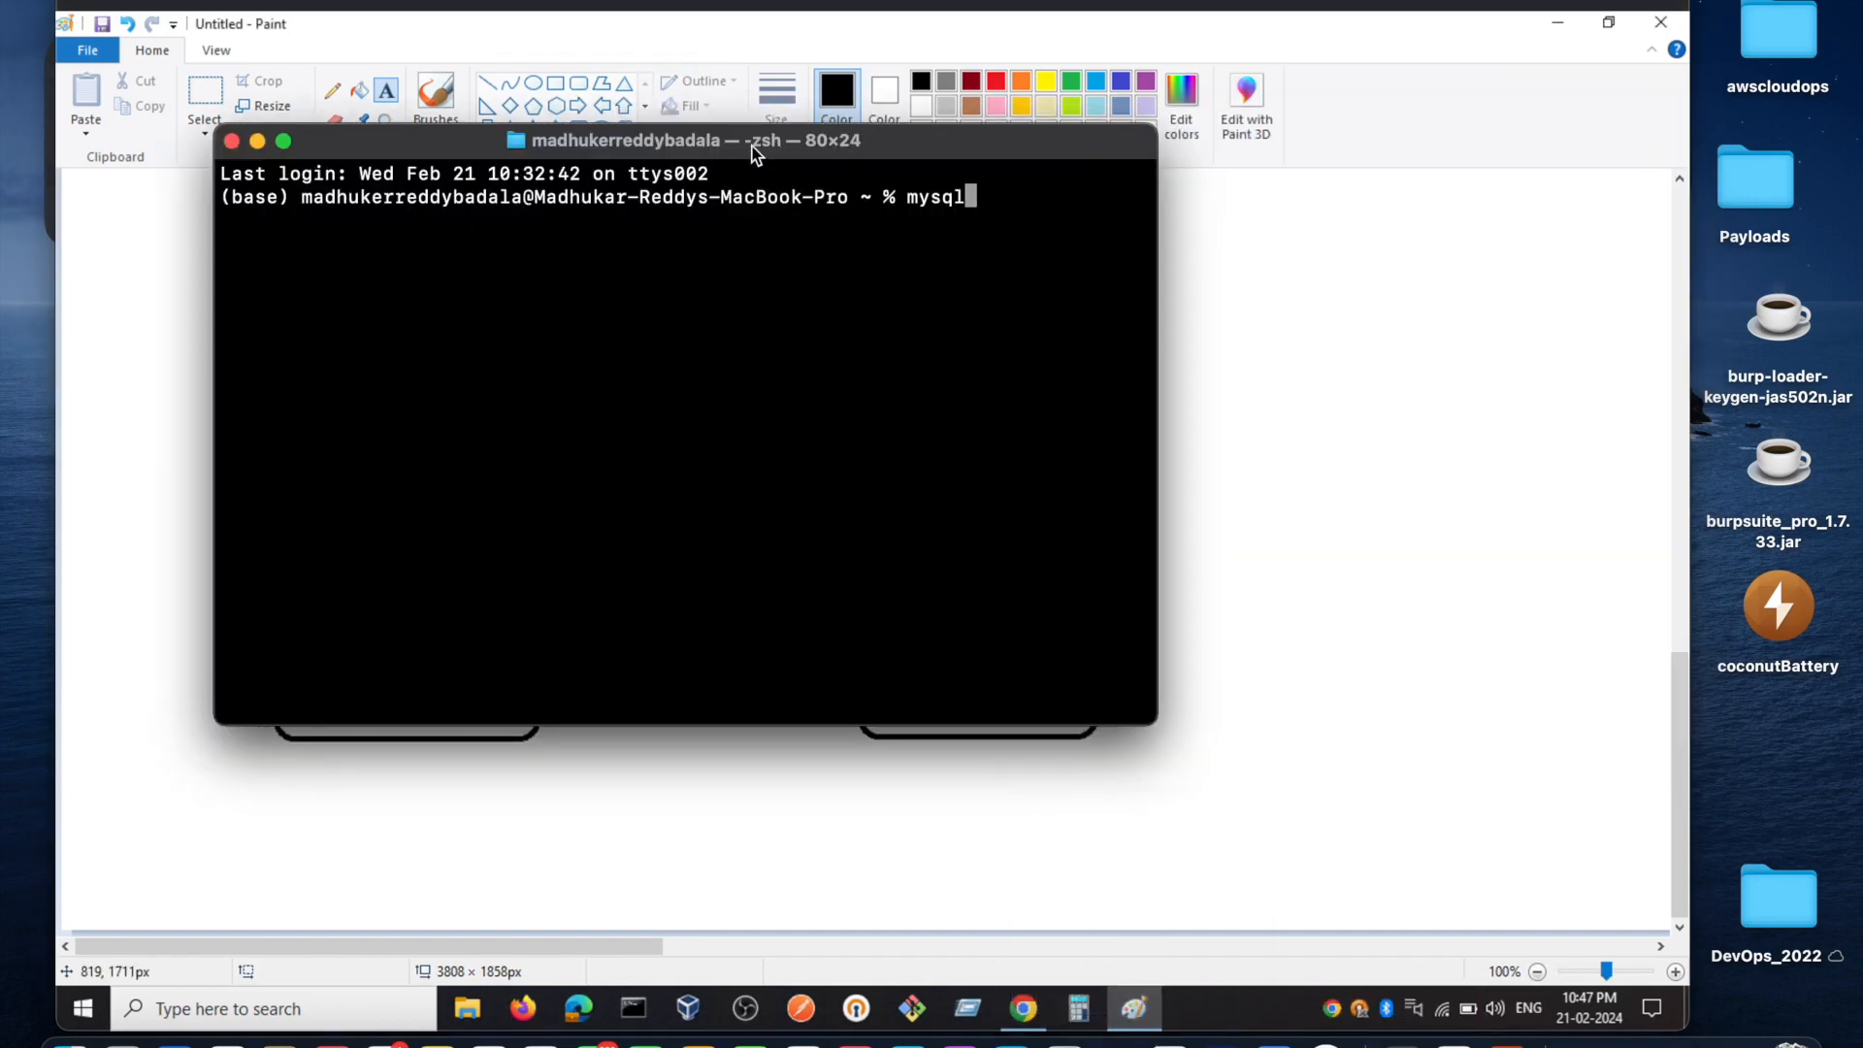
drag(755, 153, 784, 156)
click(1024, 1009)
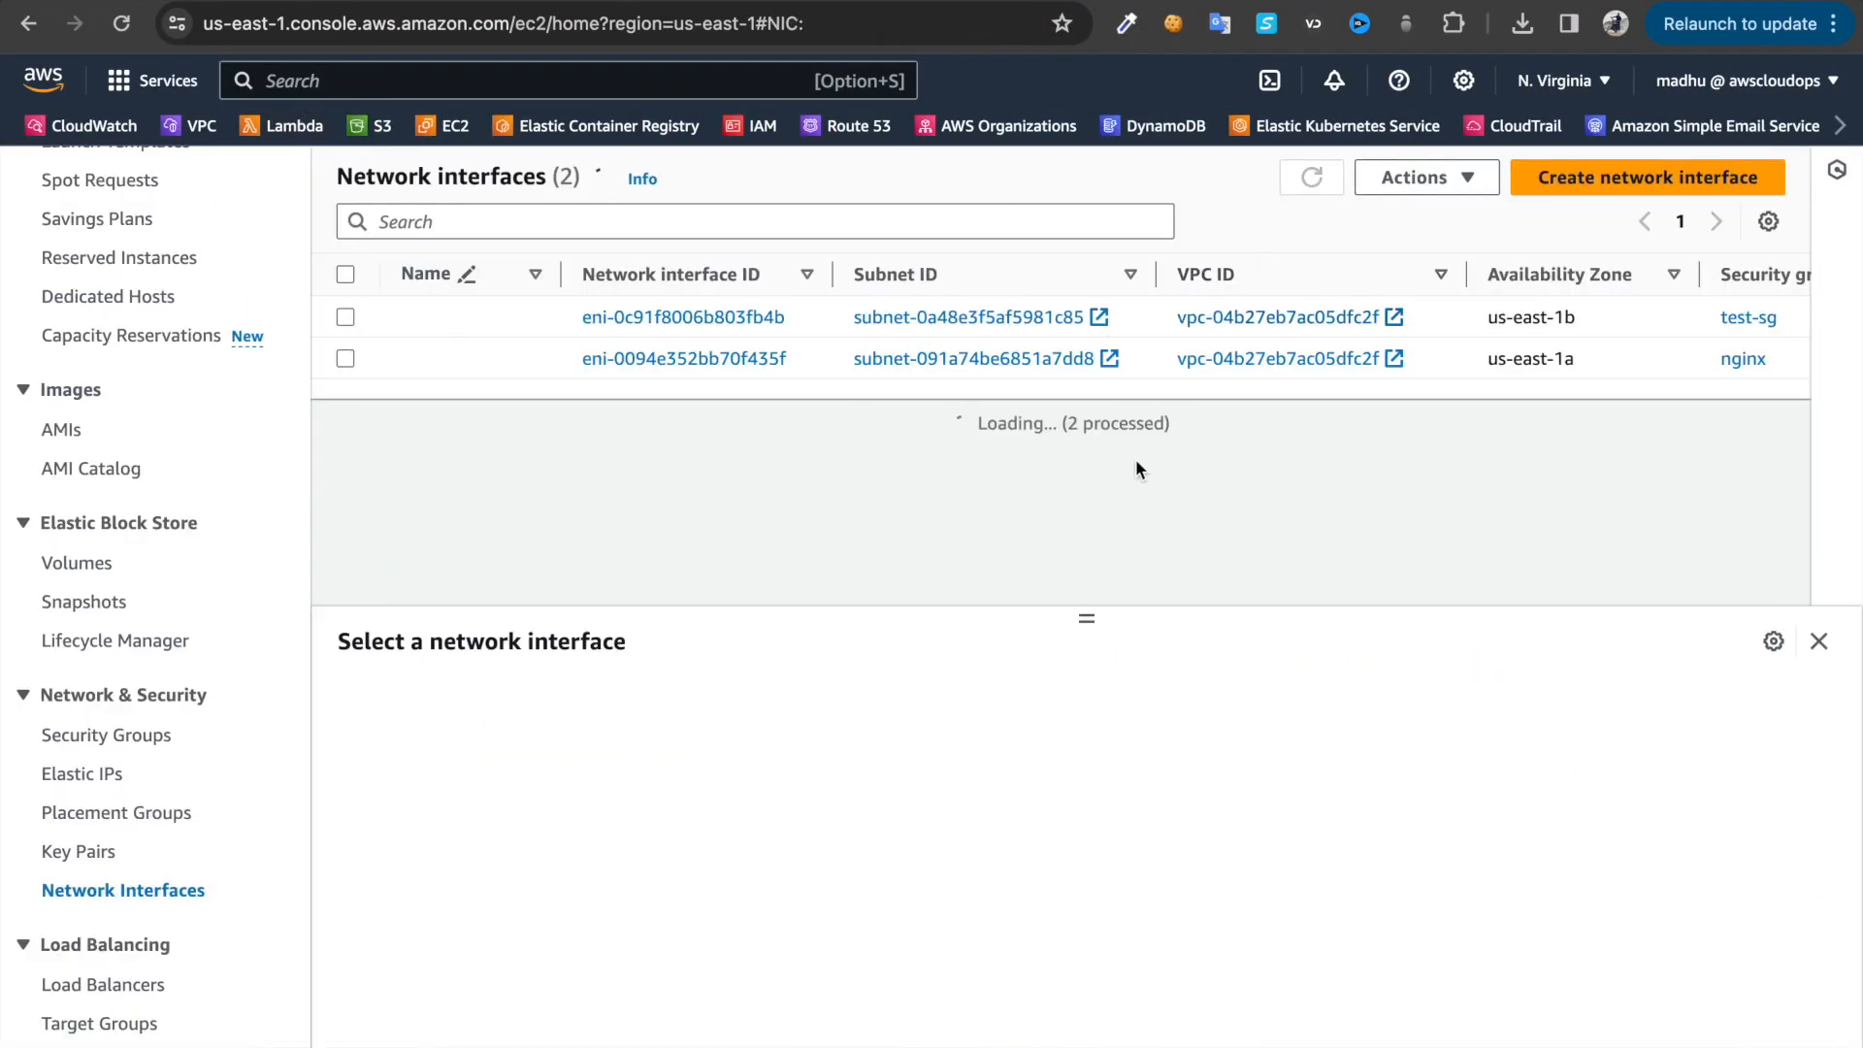
scroll(921, 403, right, 4)
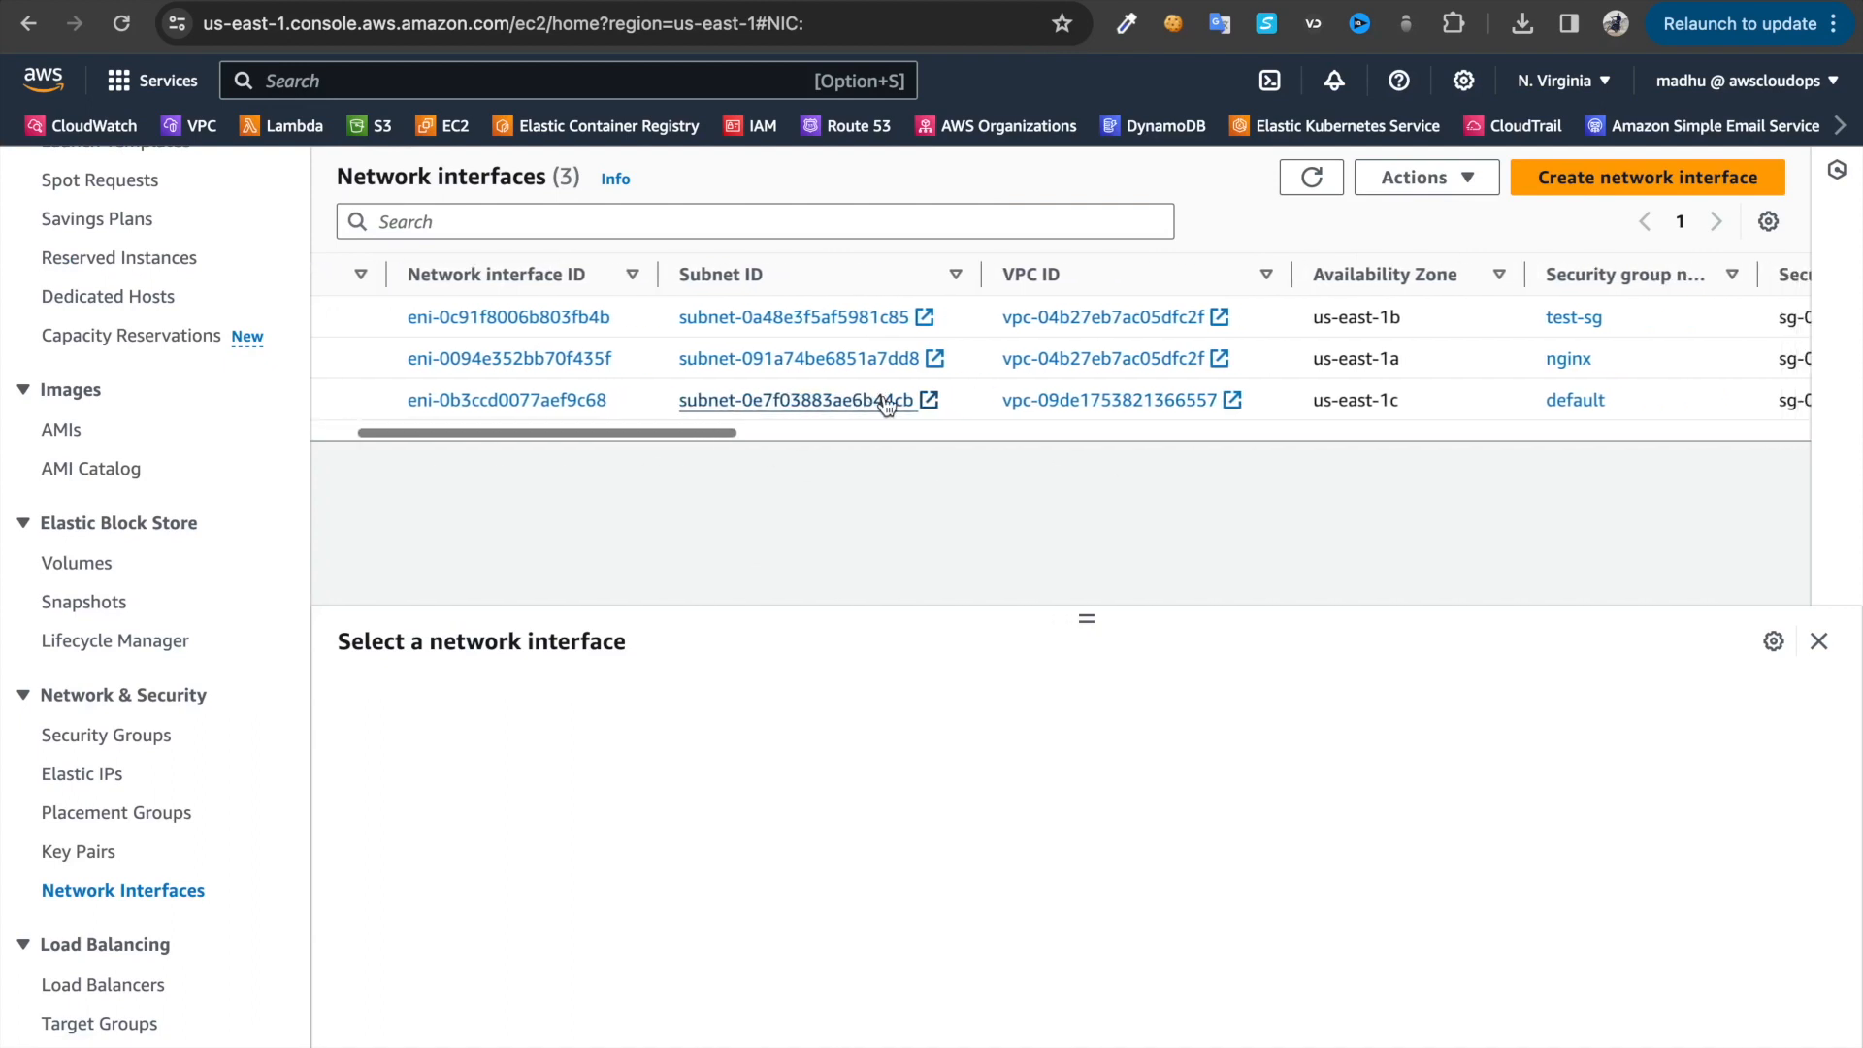
scroll(886, 406, right, 10)
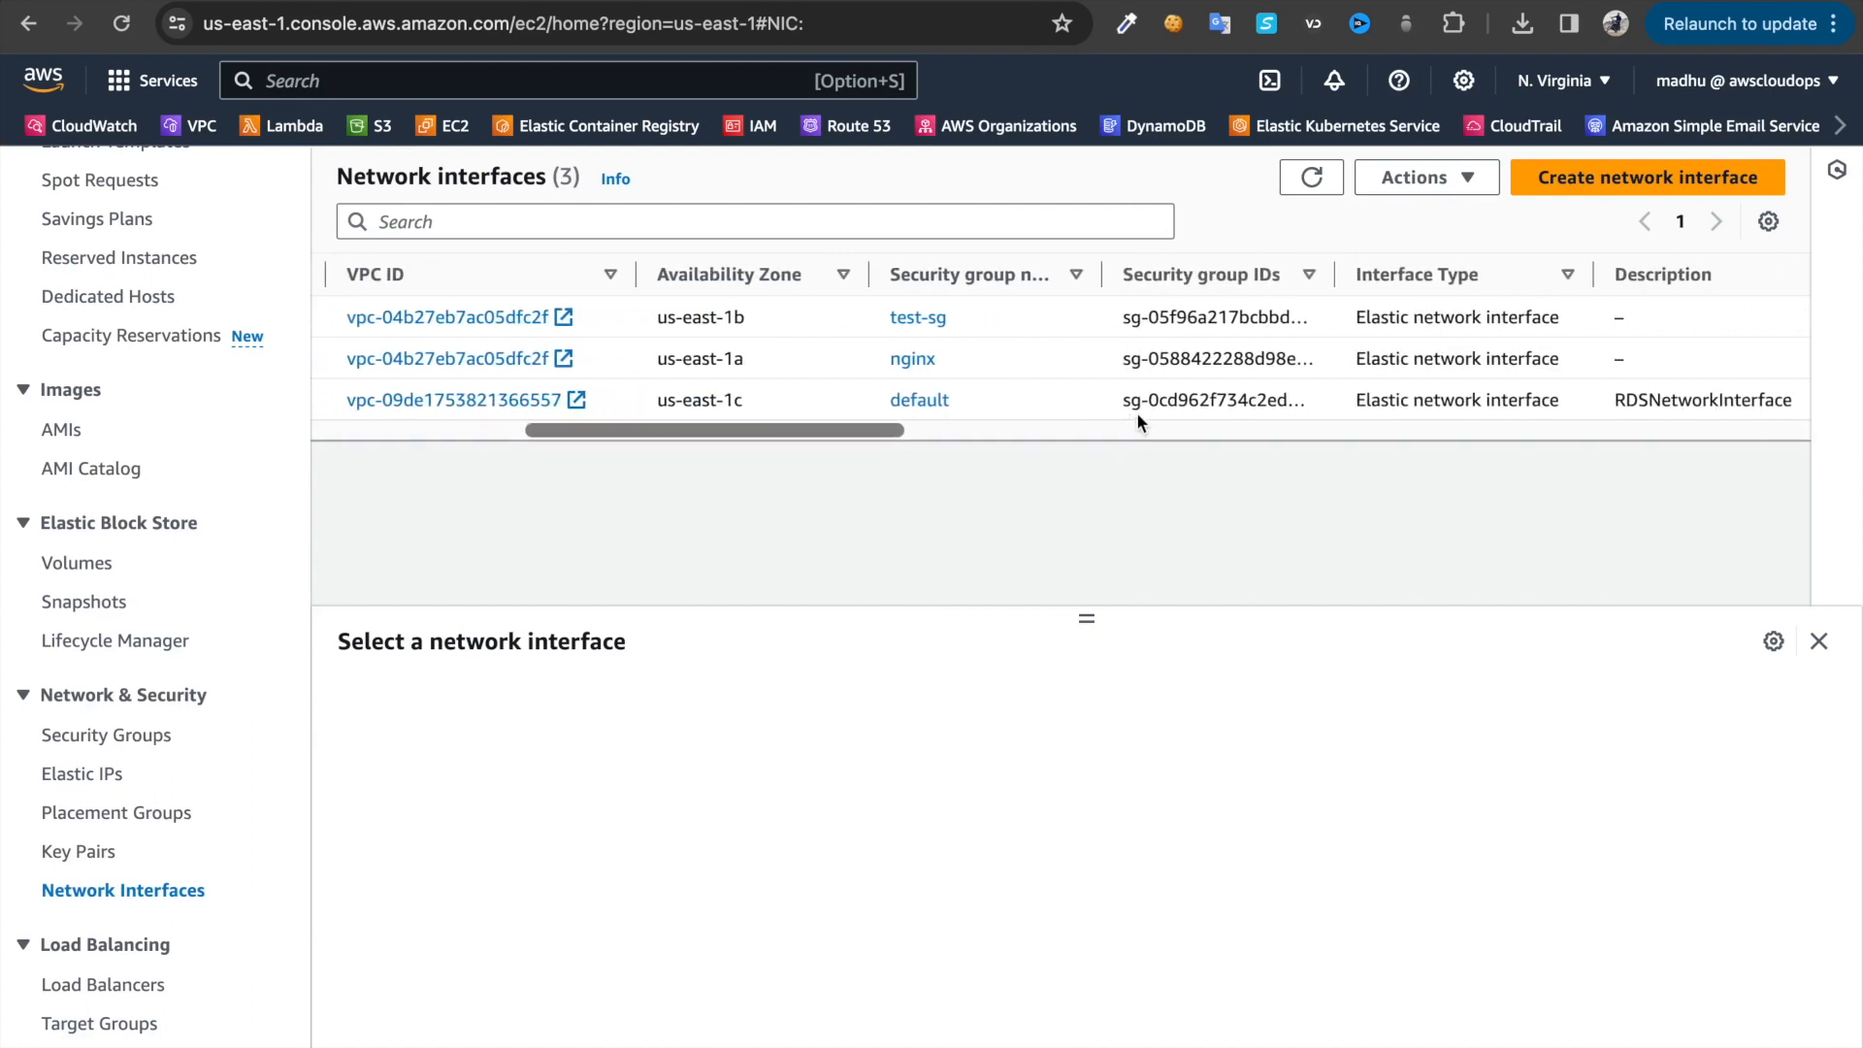
scroll(1137, 412, right, 4)
scroll(728, 433, right, 10)
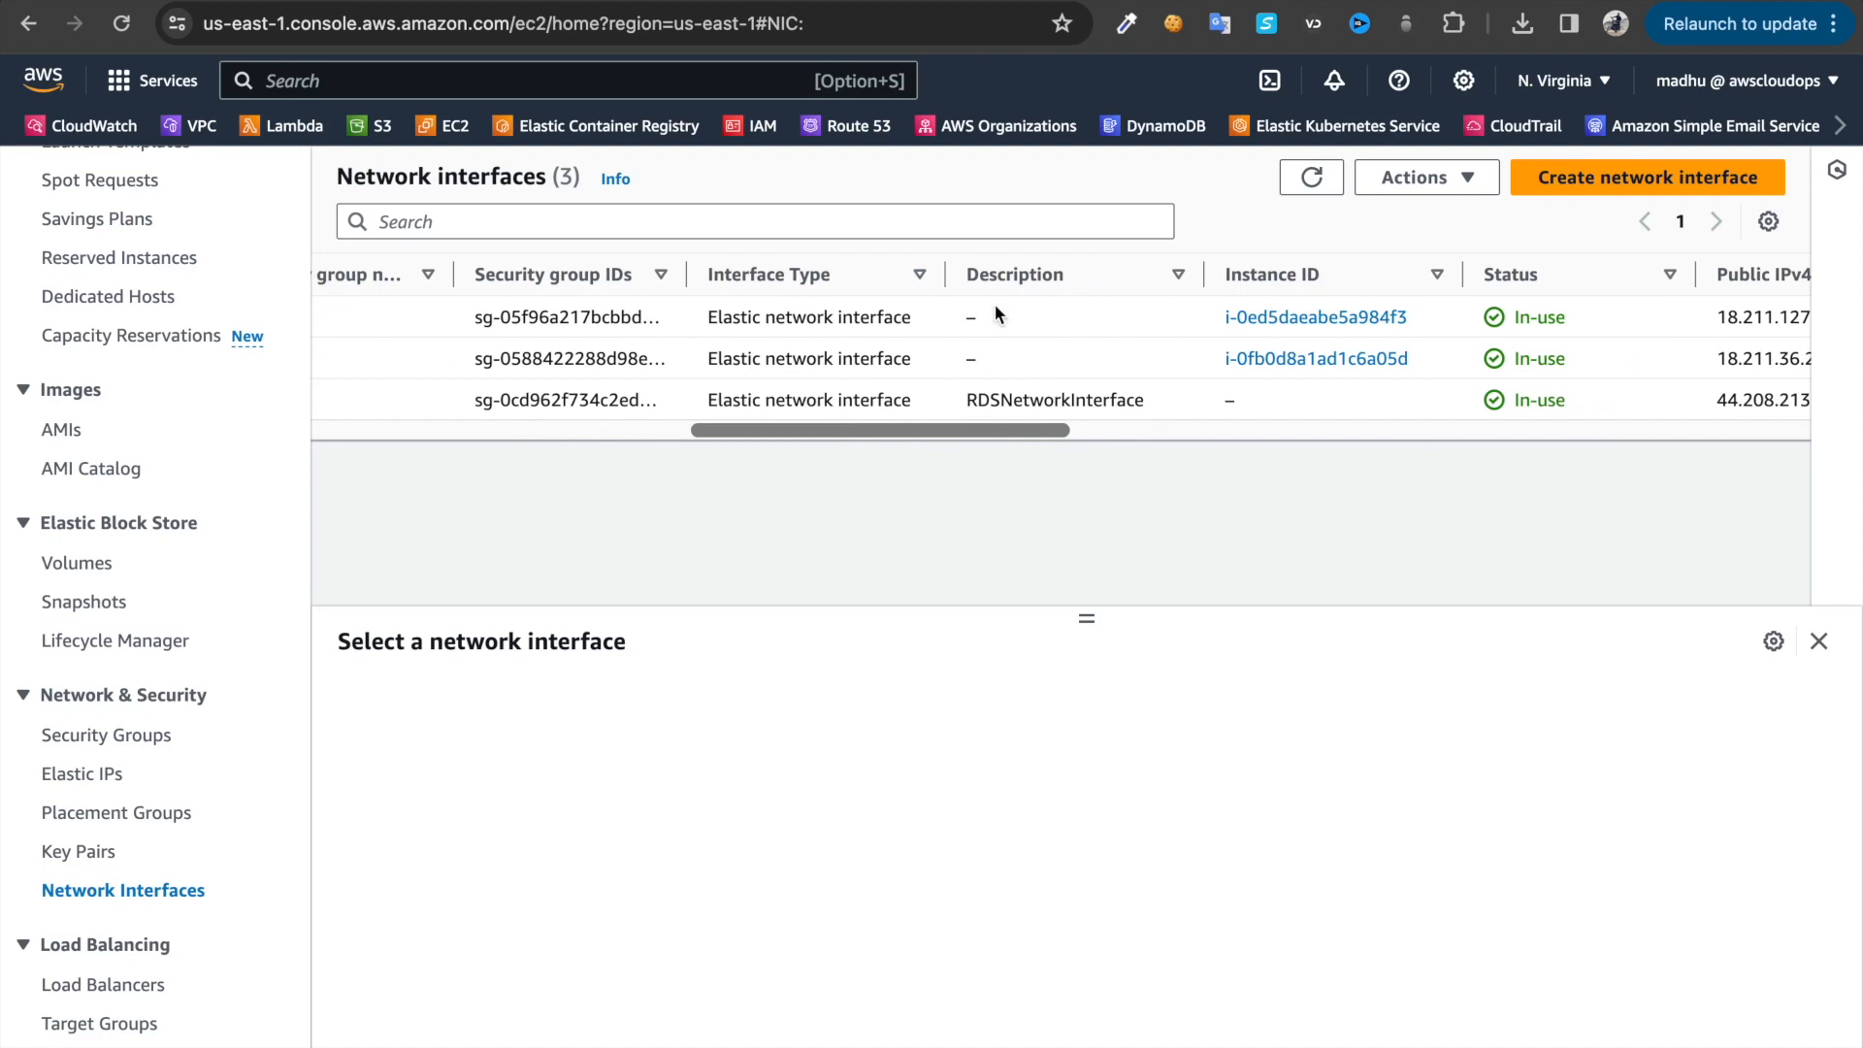
Open the EC2 instances list, refresh it, and review the instances' details
scroll(91, 445, up, 4)
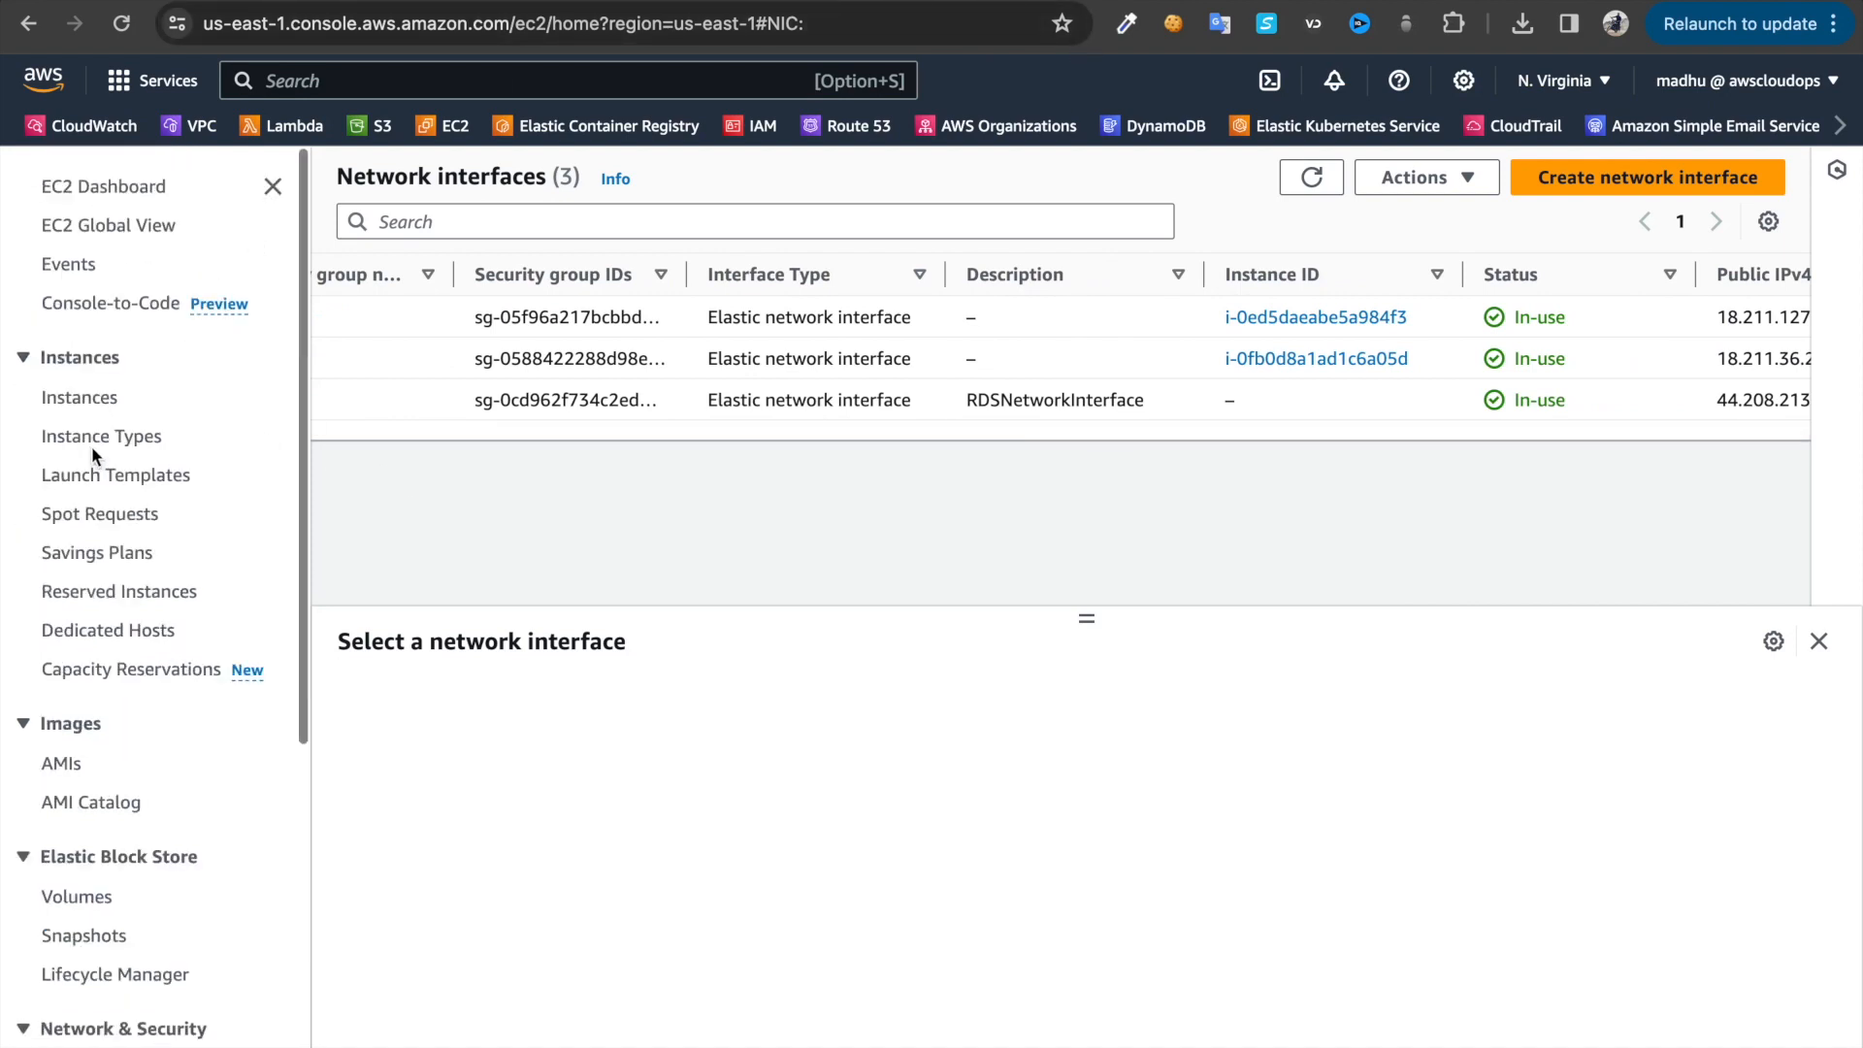
click(85, 403)
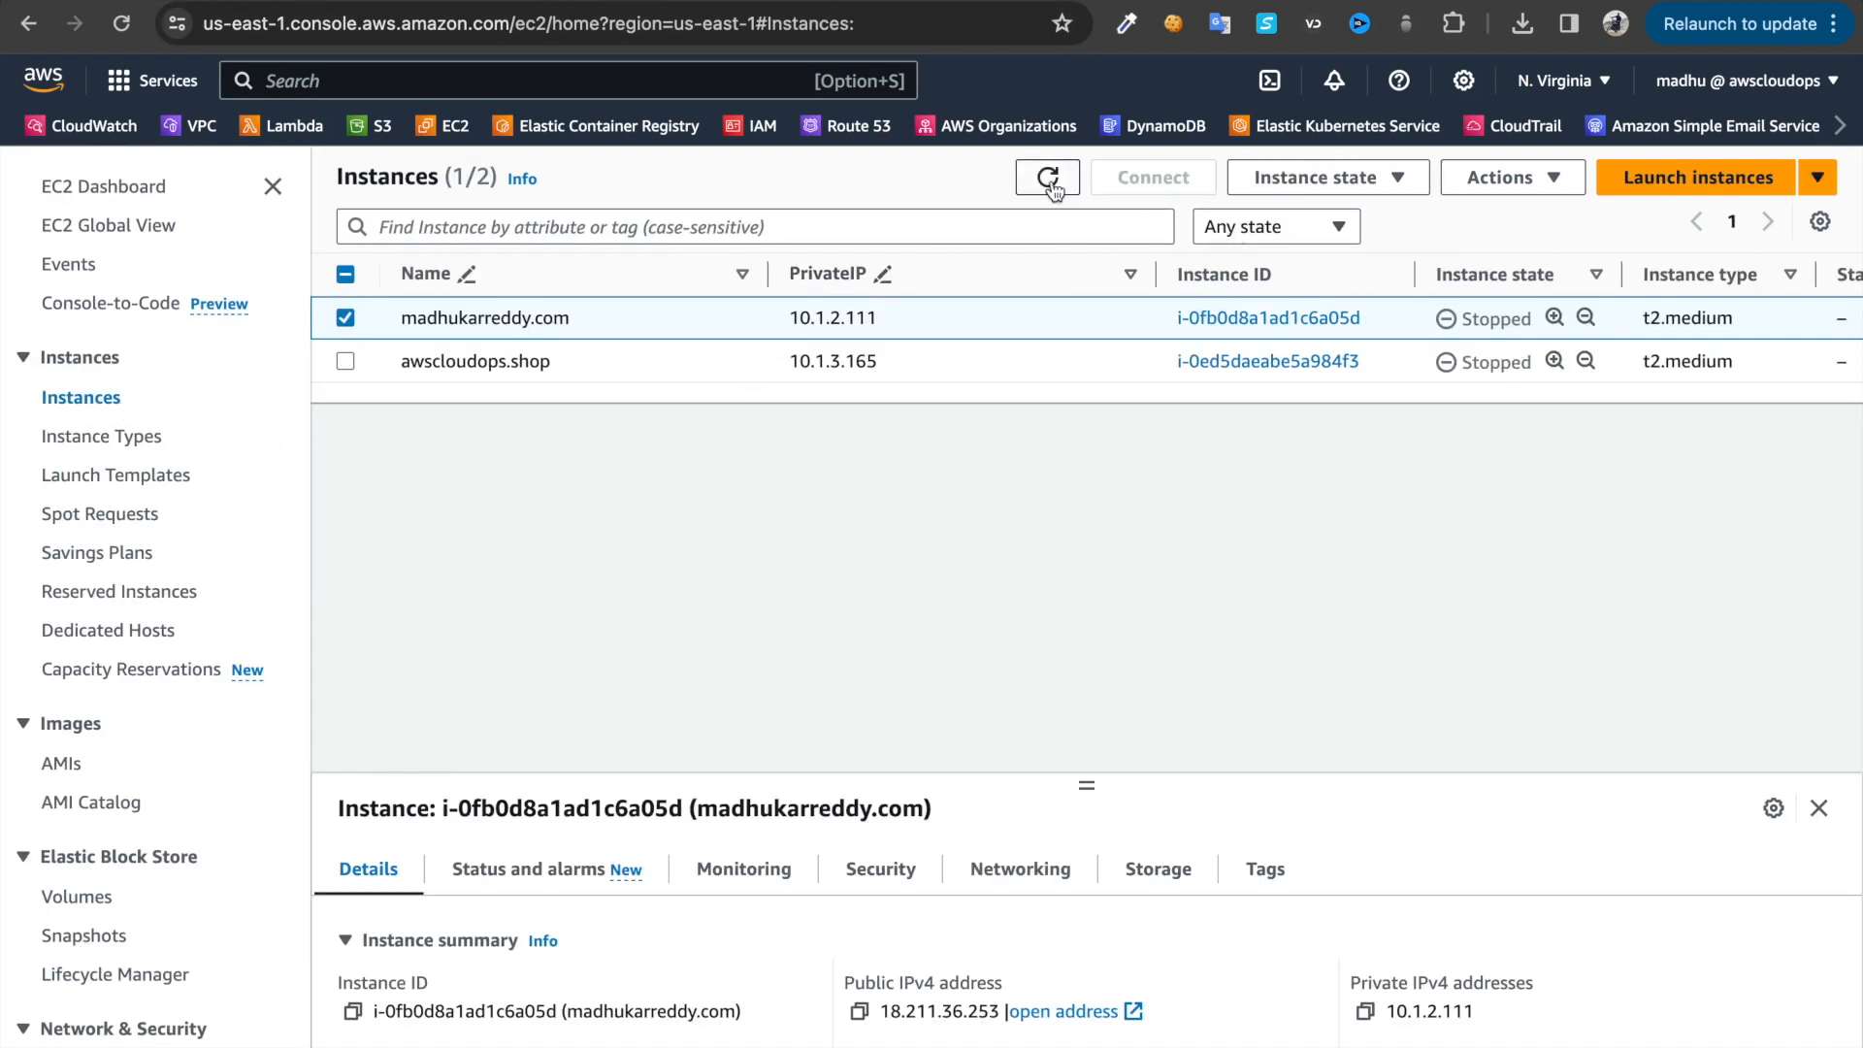
click(1036, 190)
scroll(923, 361, right, 3)
scroll(1184, 359, left, 3)
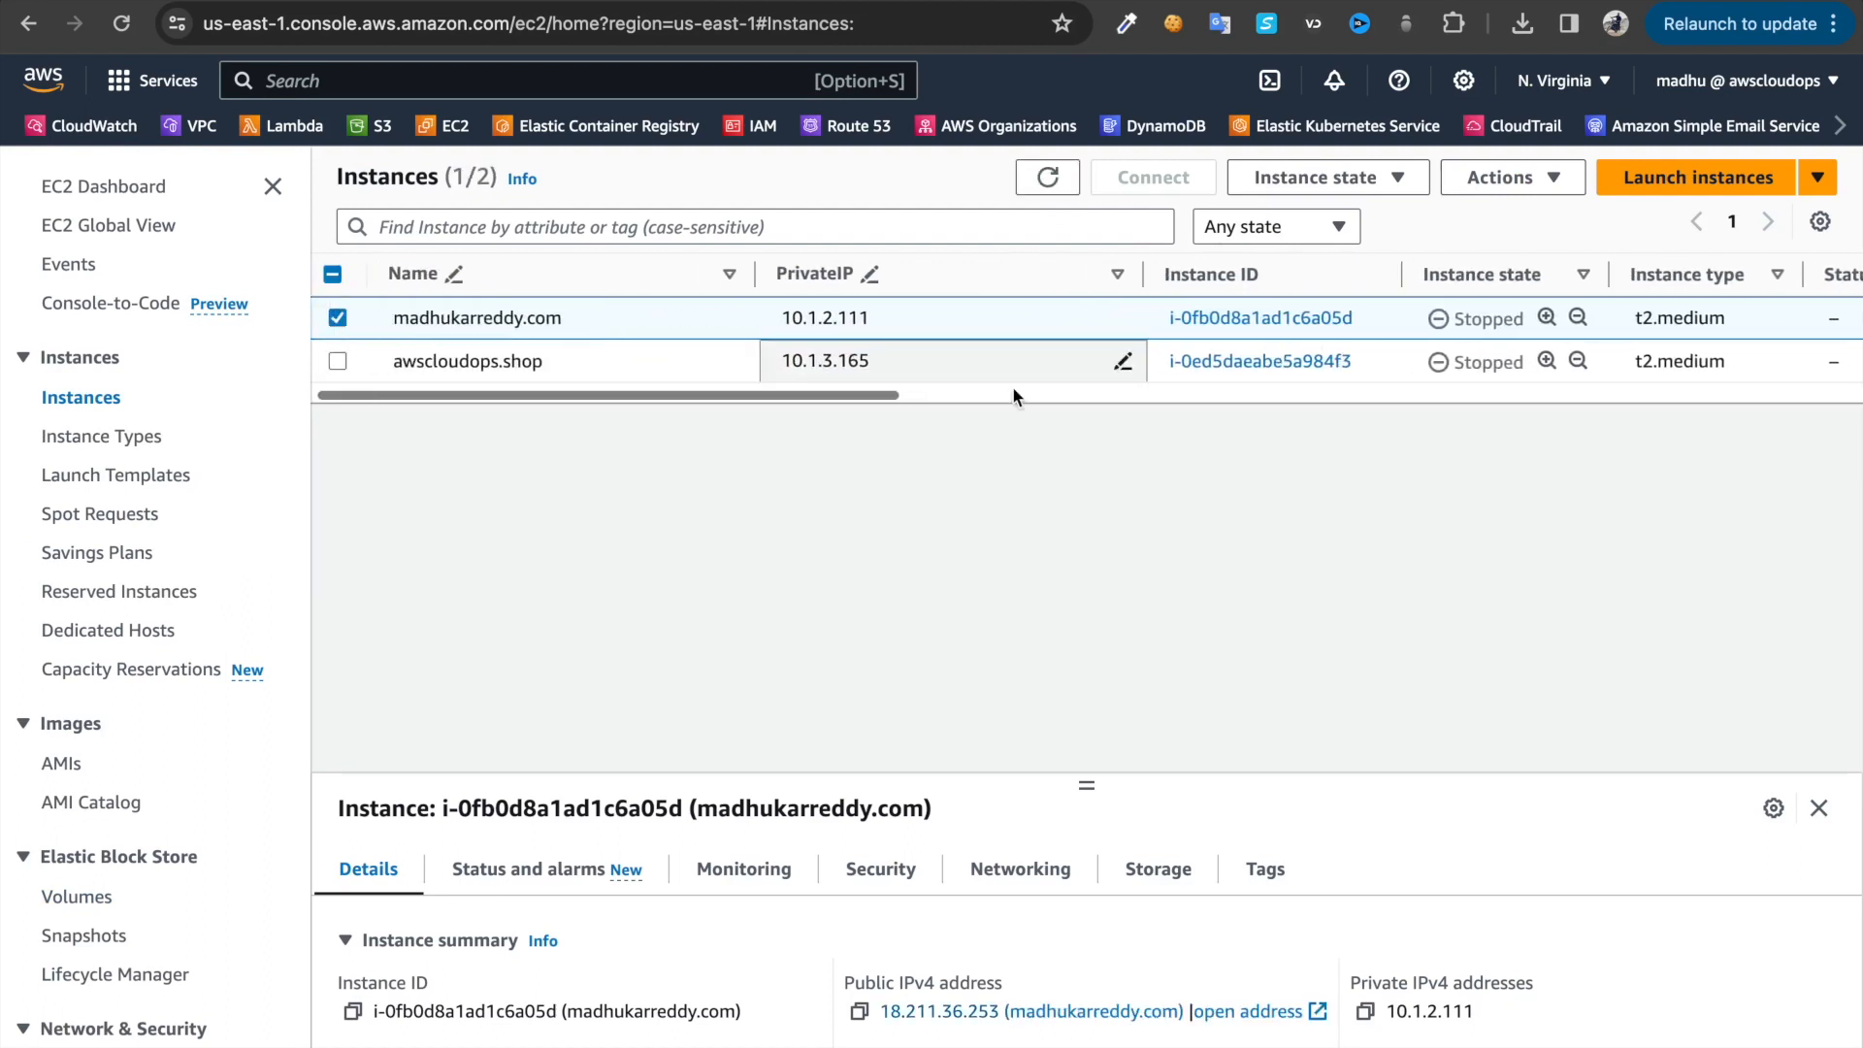
Deselect the instance, return to the EC2 network interfaces list, and locate the interface described as RDSNetworkInterface
click(335, 317)
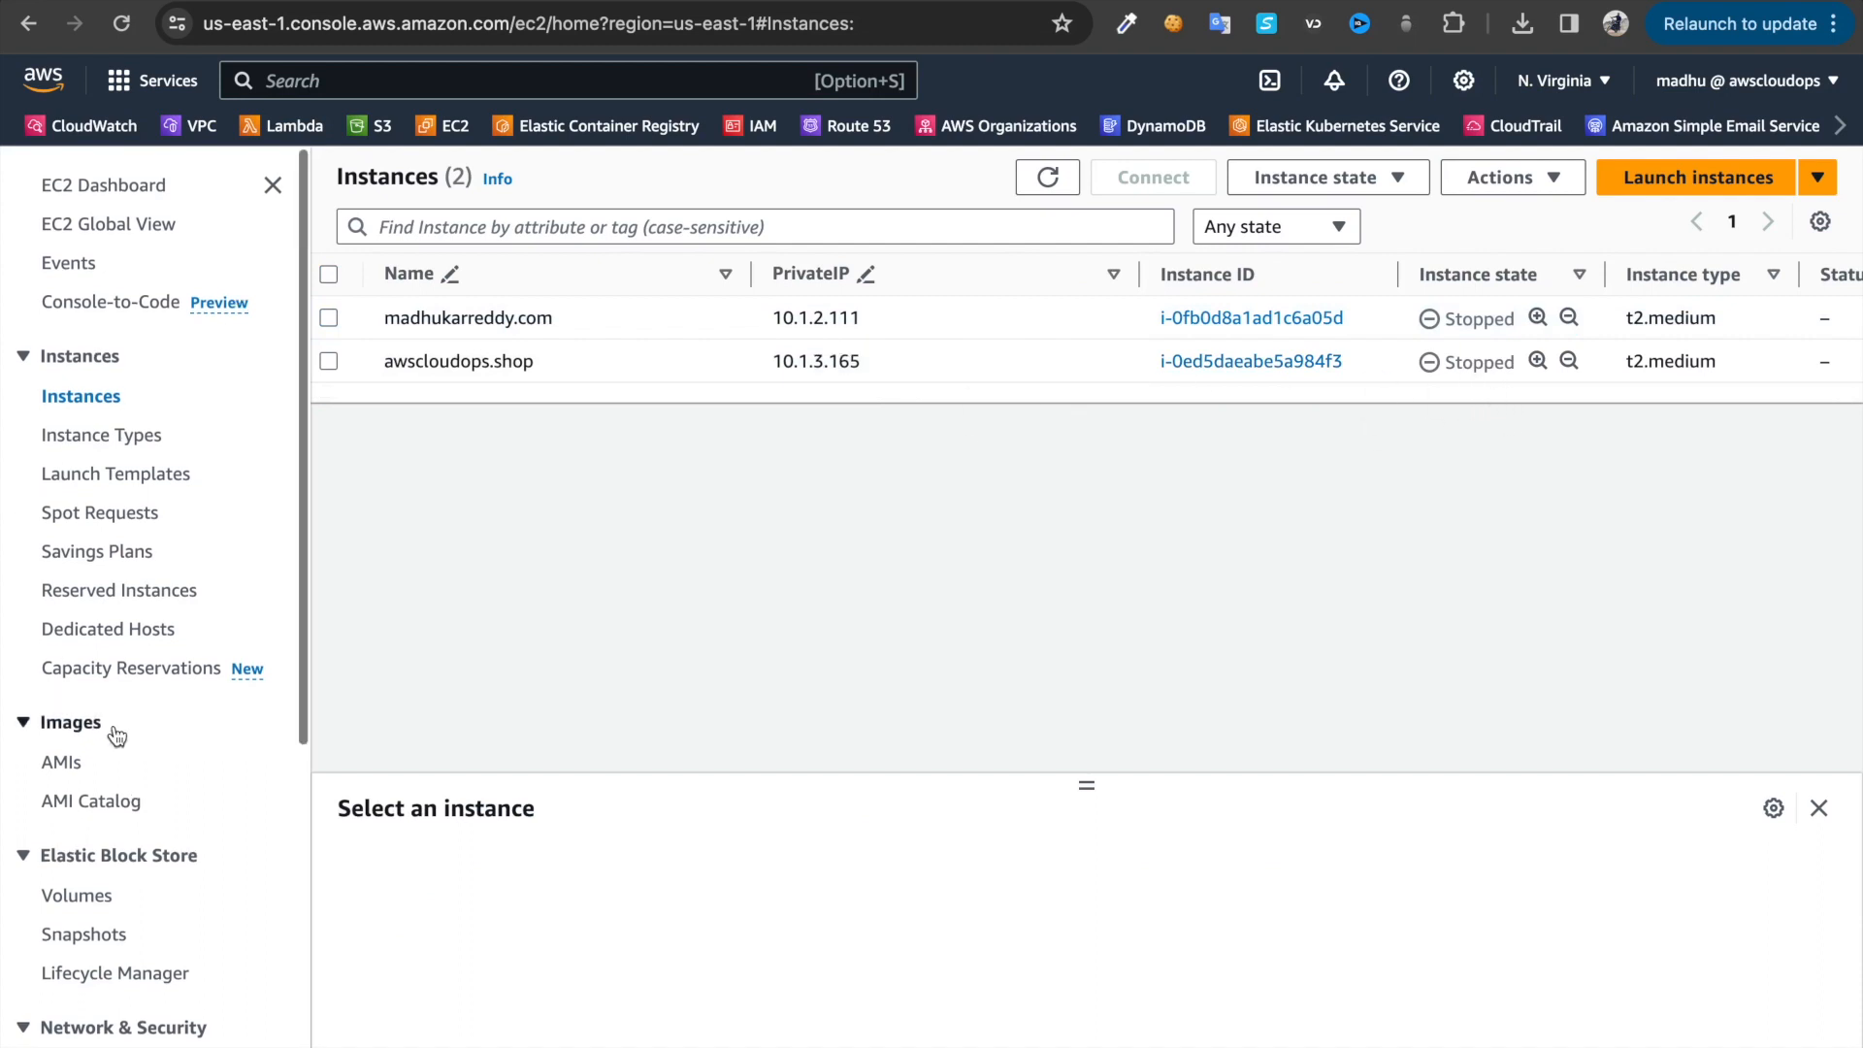
scroll(126, 834, down, 3)
scroll(163, 914, down, 2)
click(125, 983)
scroll(1131, 410, right, 1)
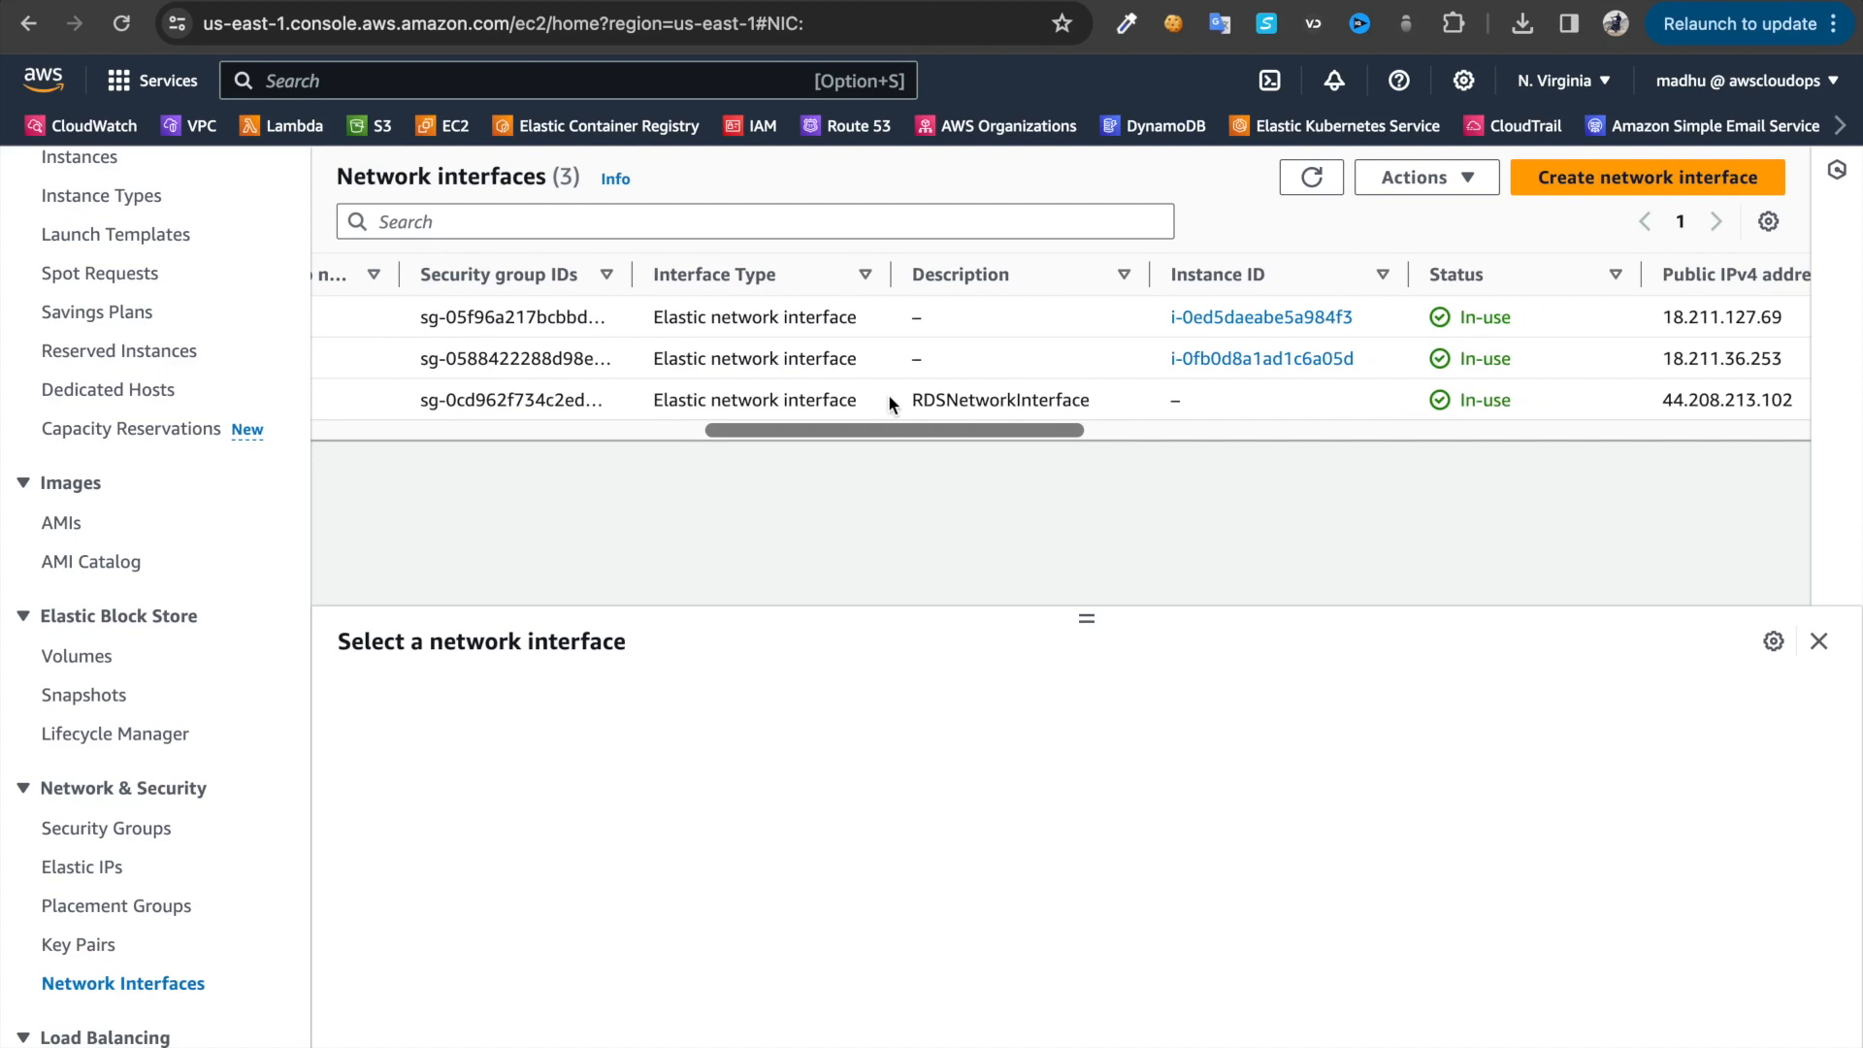
drag(902, 400, 1093, 400)
scroll(1256, 415, right, 5)
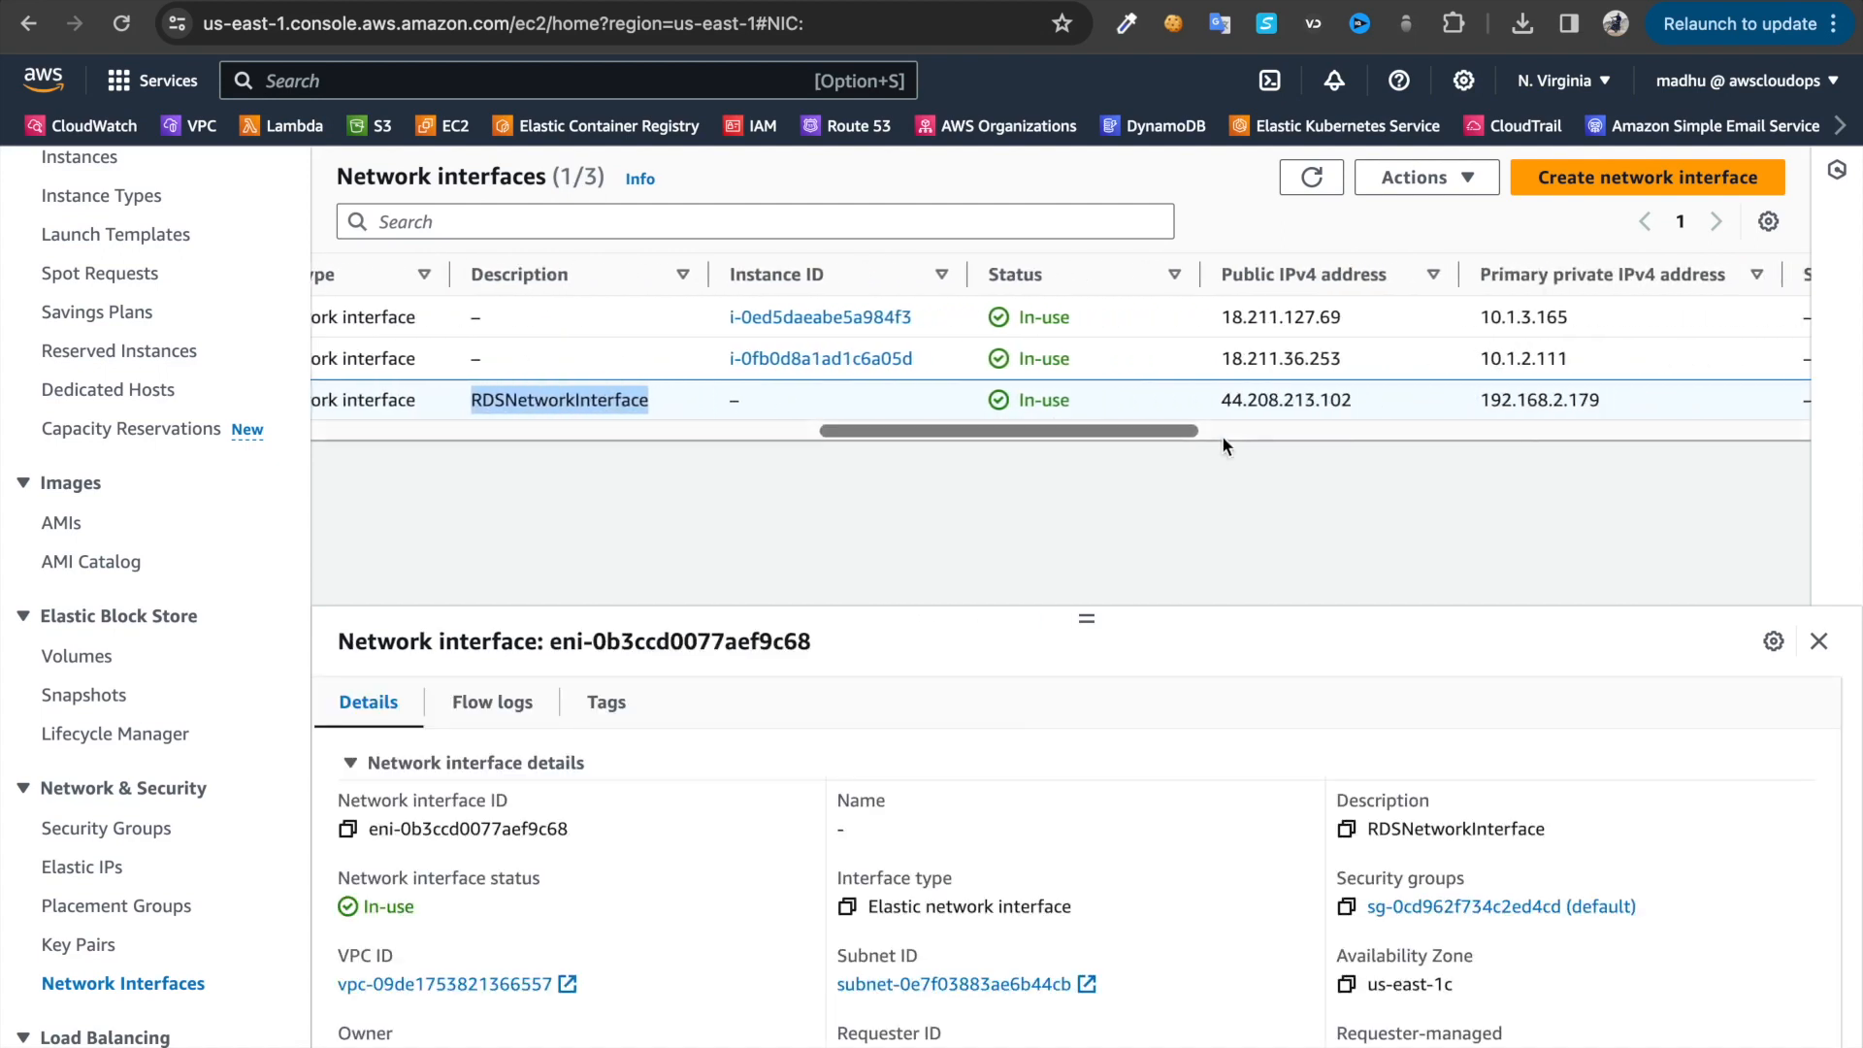
Copy the public IPv4 address of the RDSNetworkInterface entry
drag(1137, 400, 1281, 400)
key(ctrl+c)
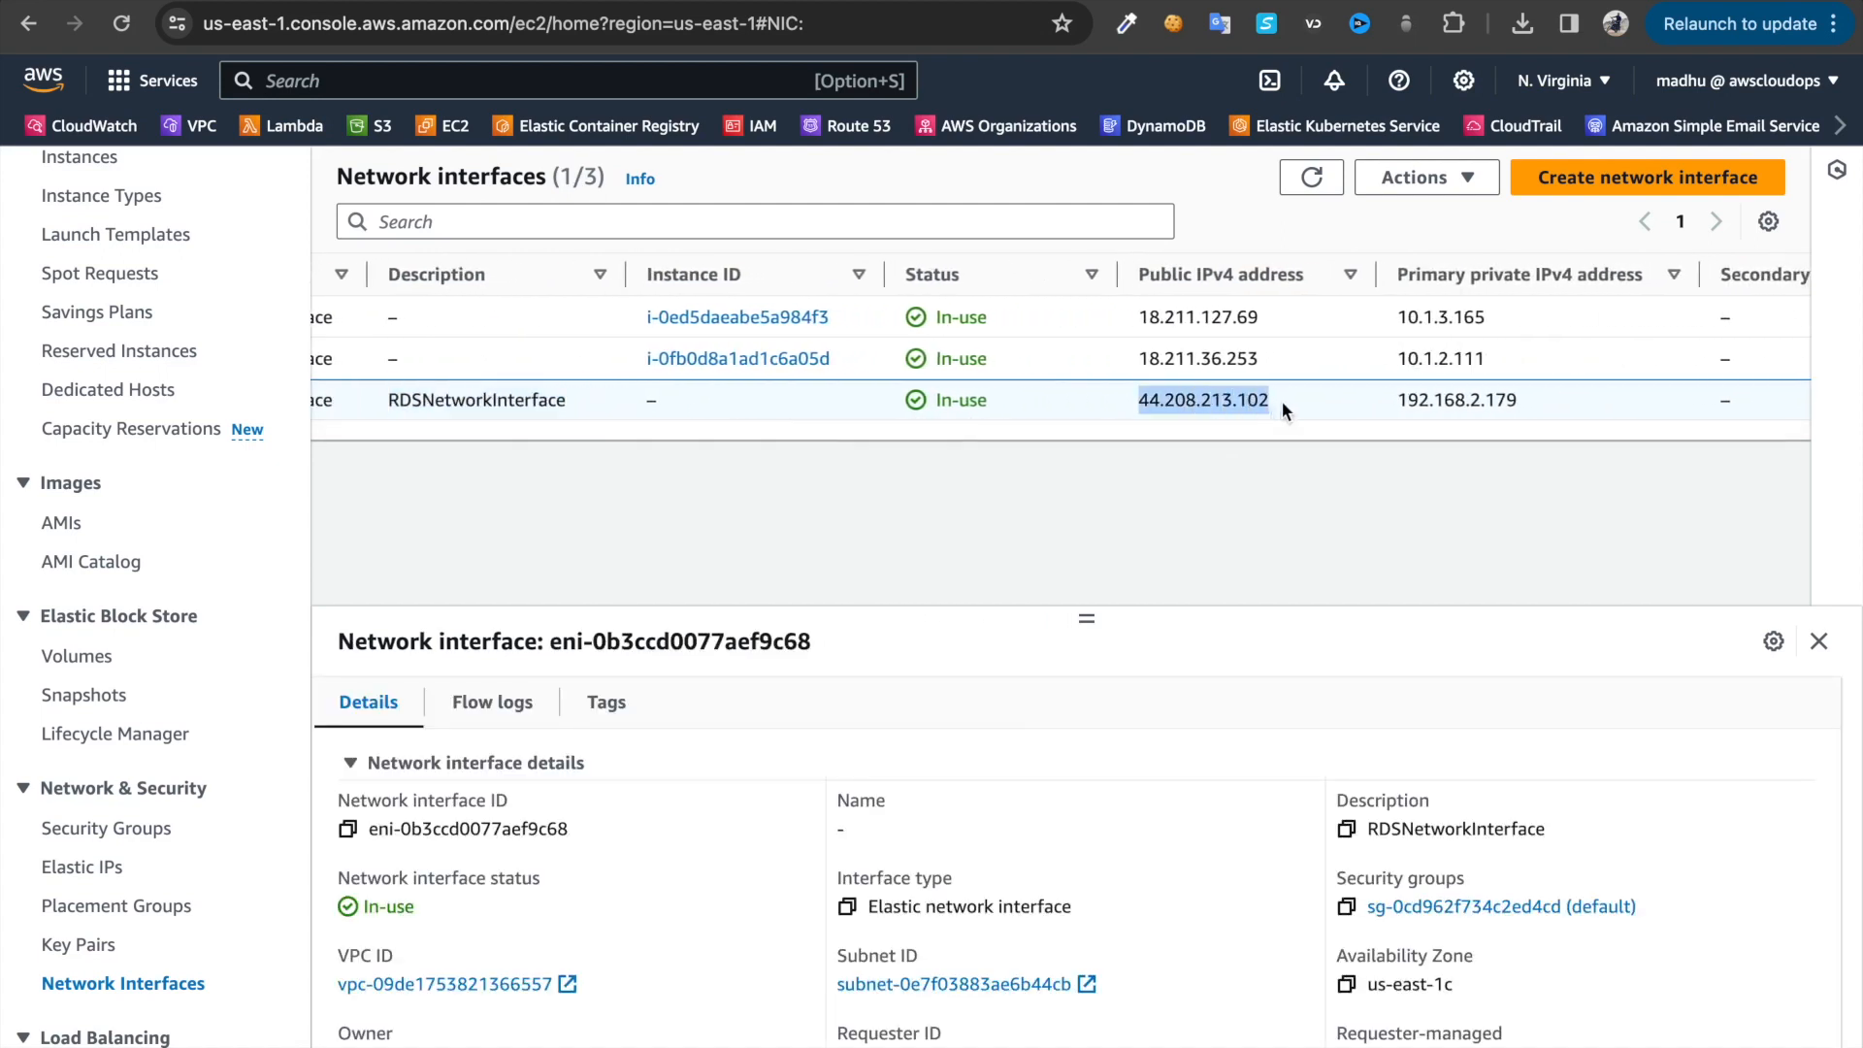
scroll(1283, 405, left, 1)
click(1337, 408)
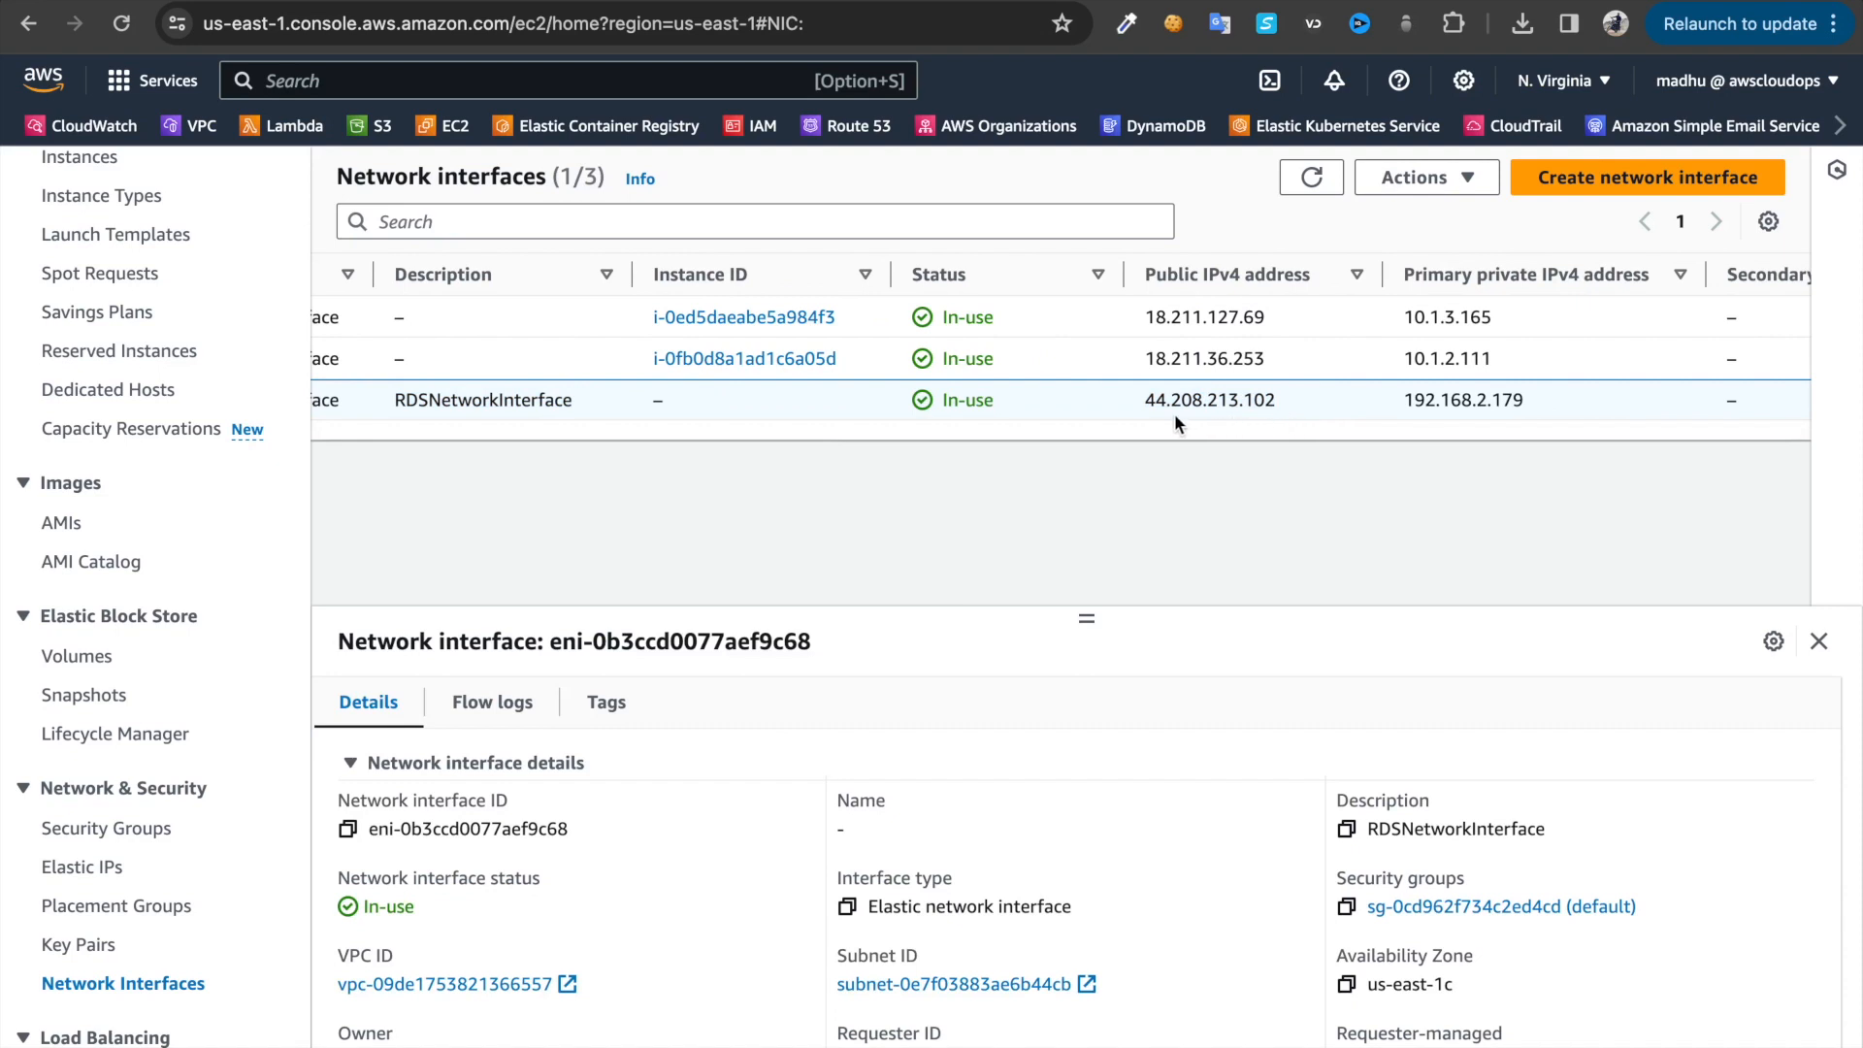
drag(1143, 401, 1232, 407)
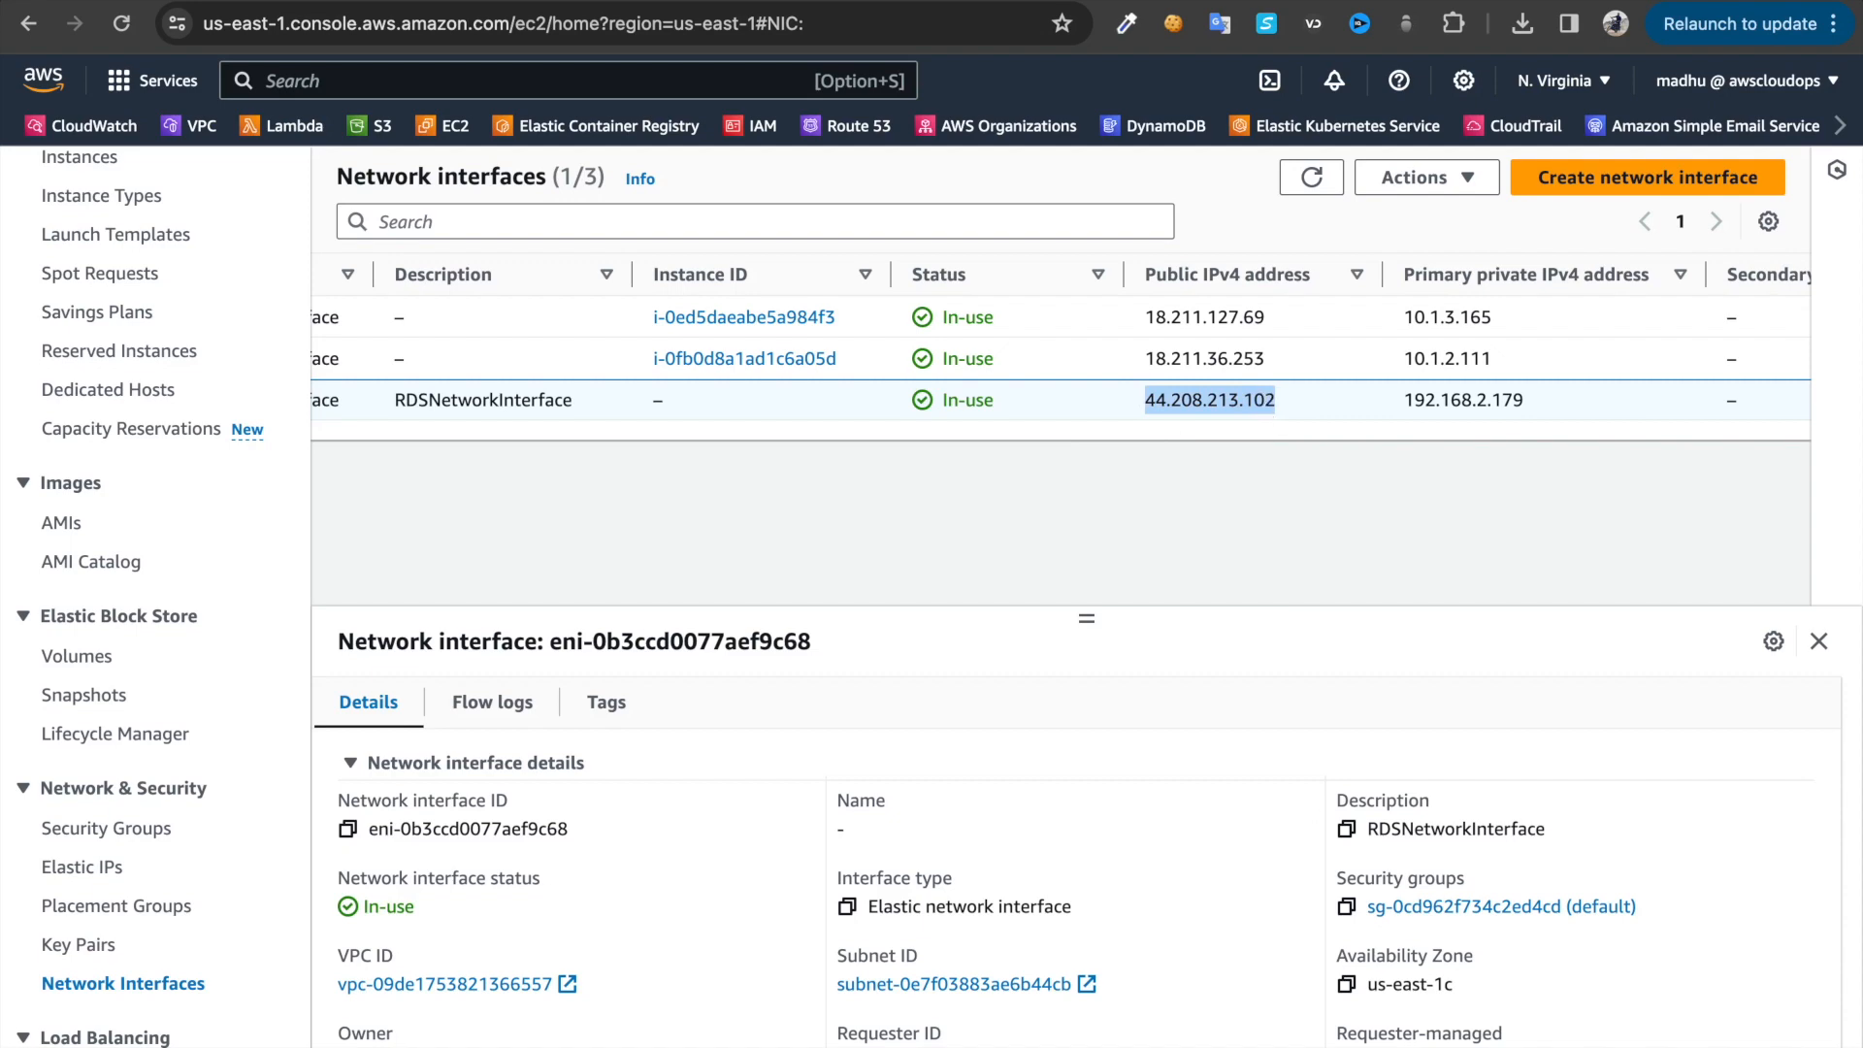
click(1403, 1043)
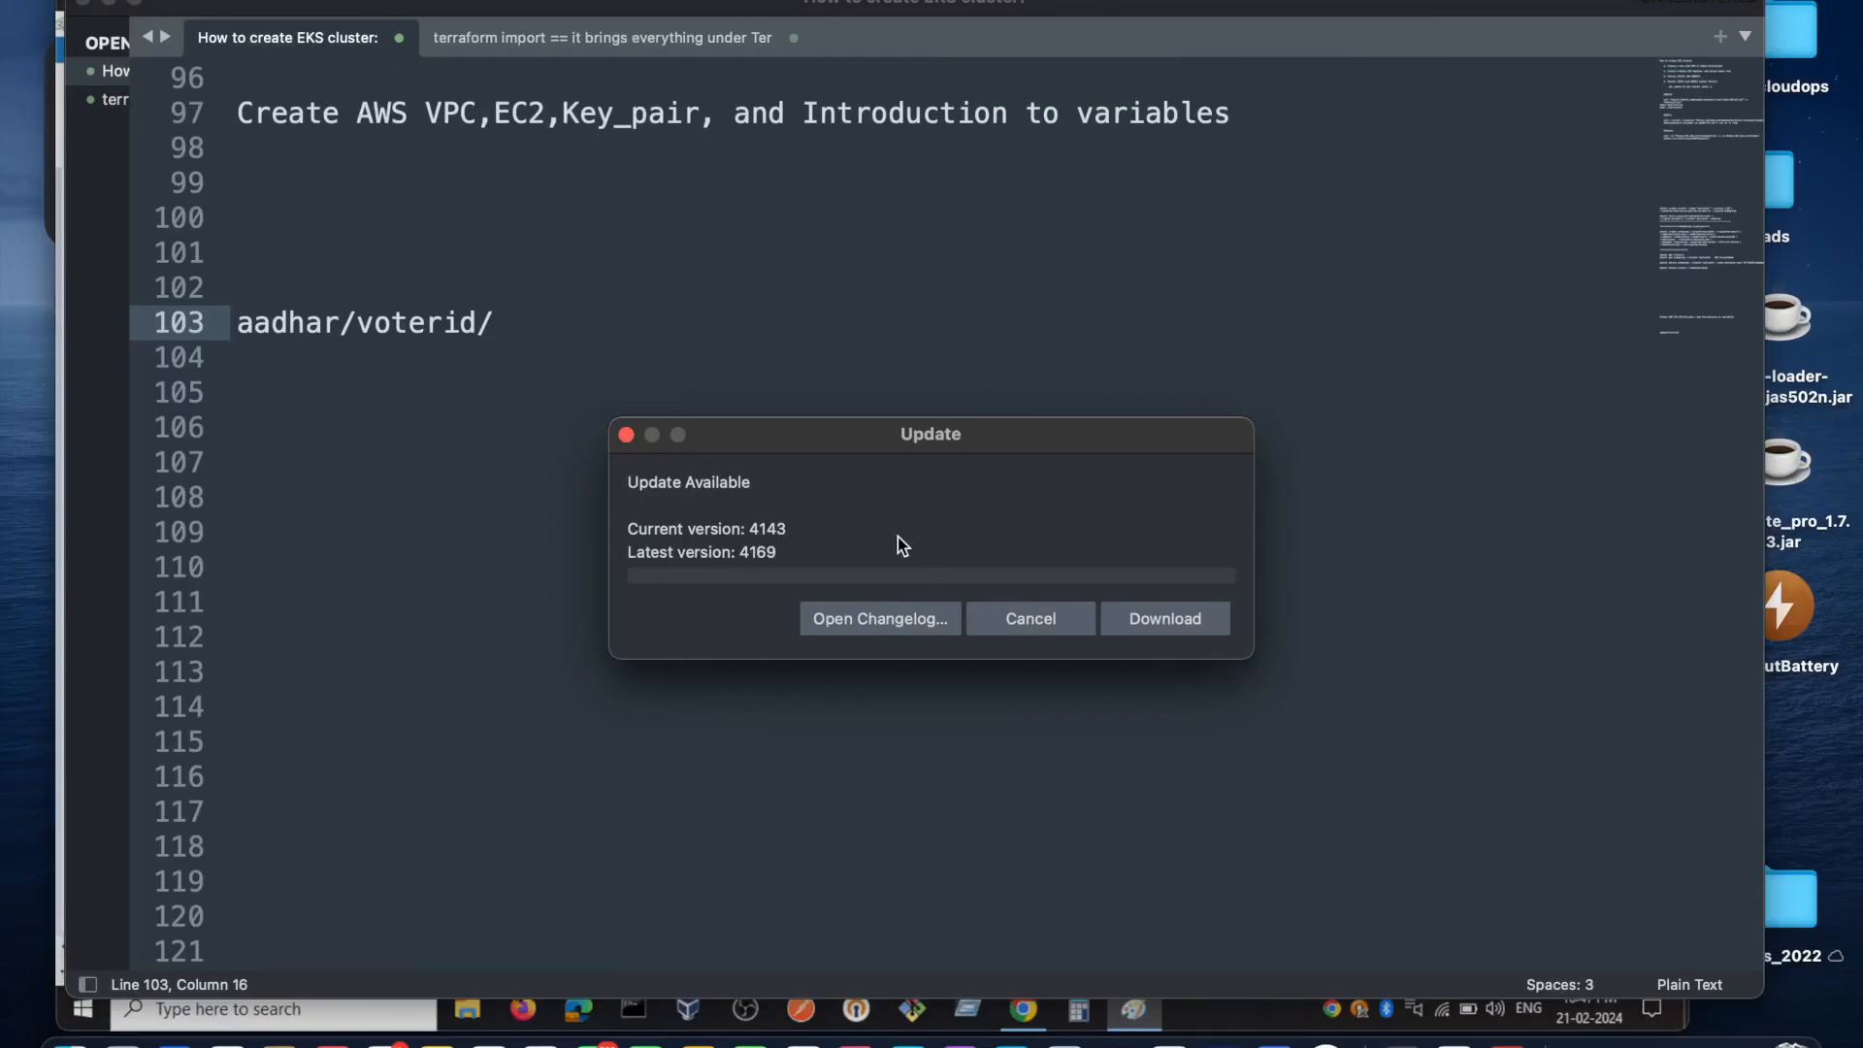
click(1004, 621)
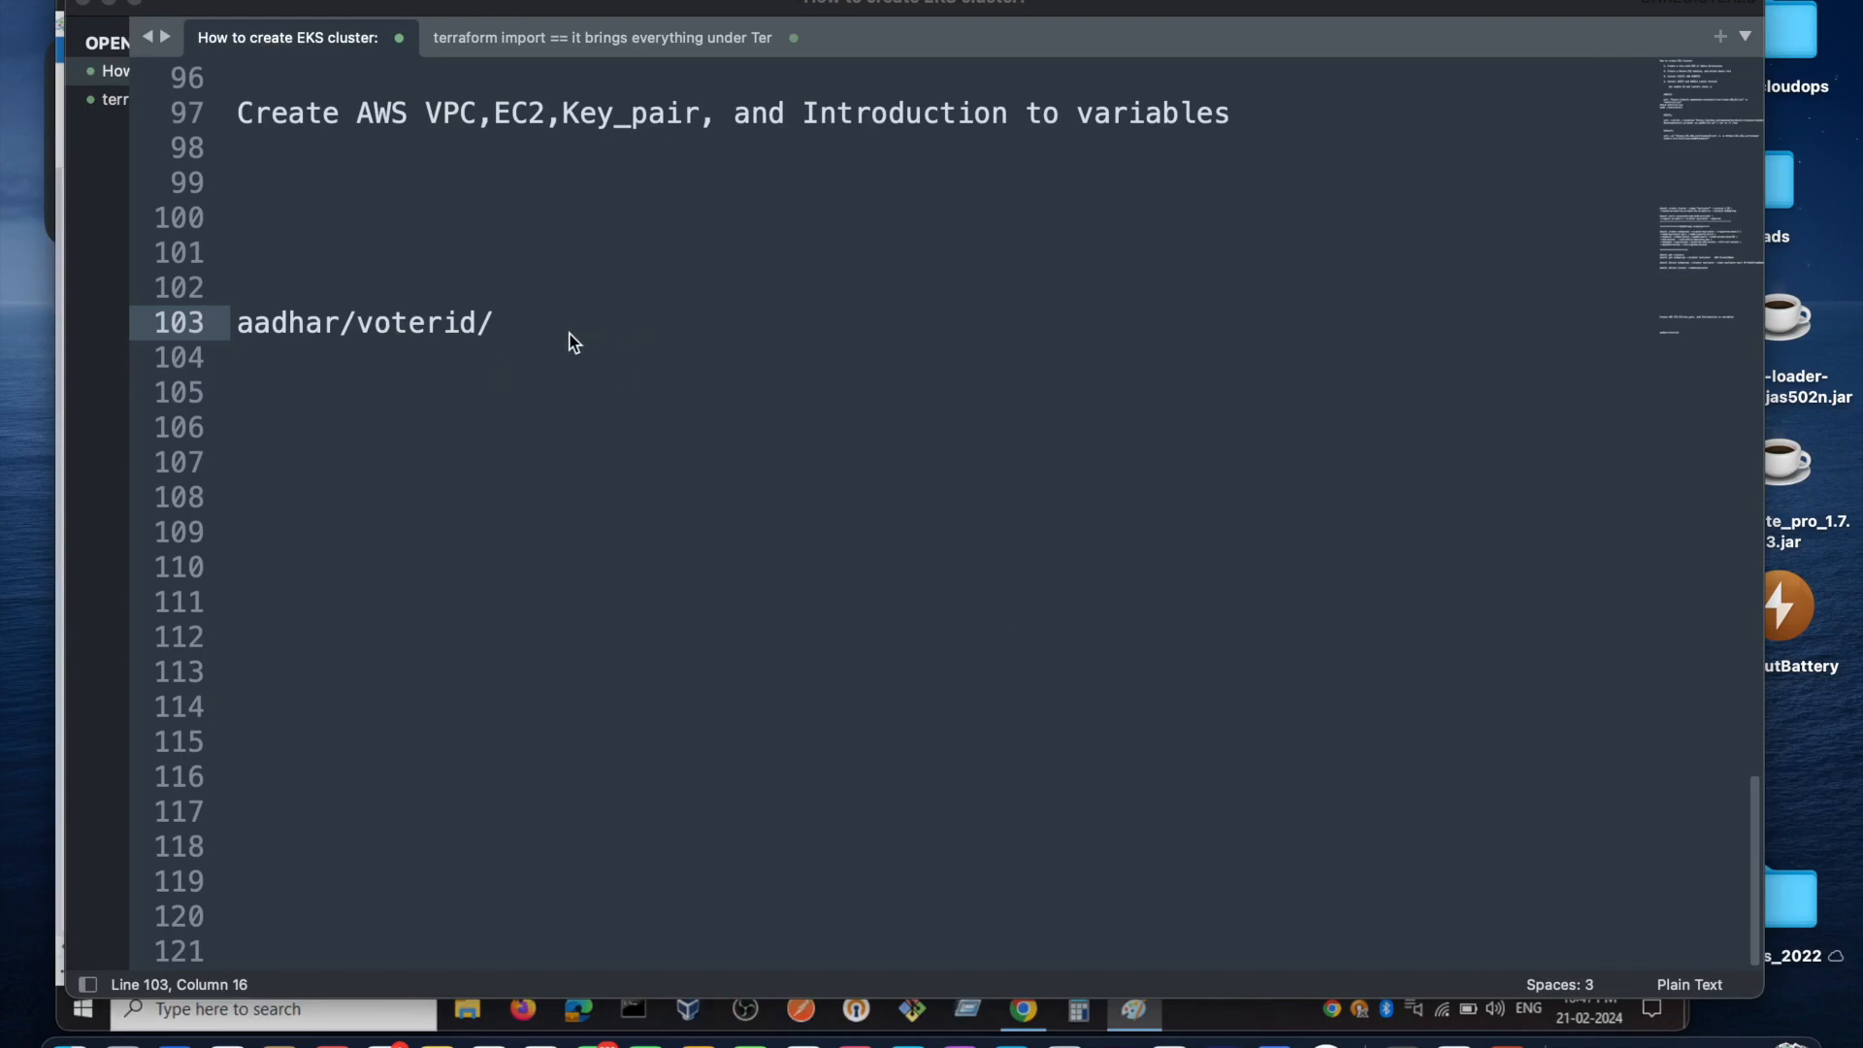
scroll(556, 408, up, 2)
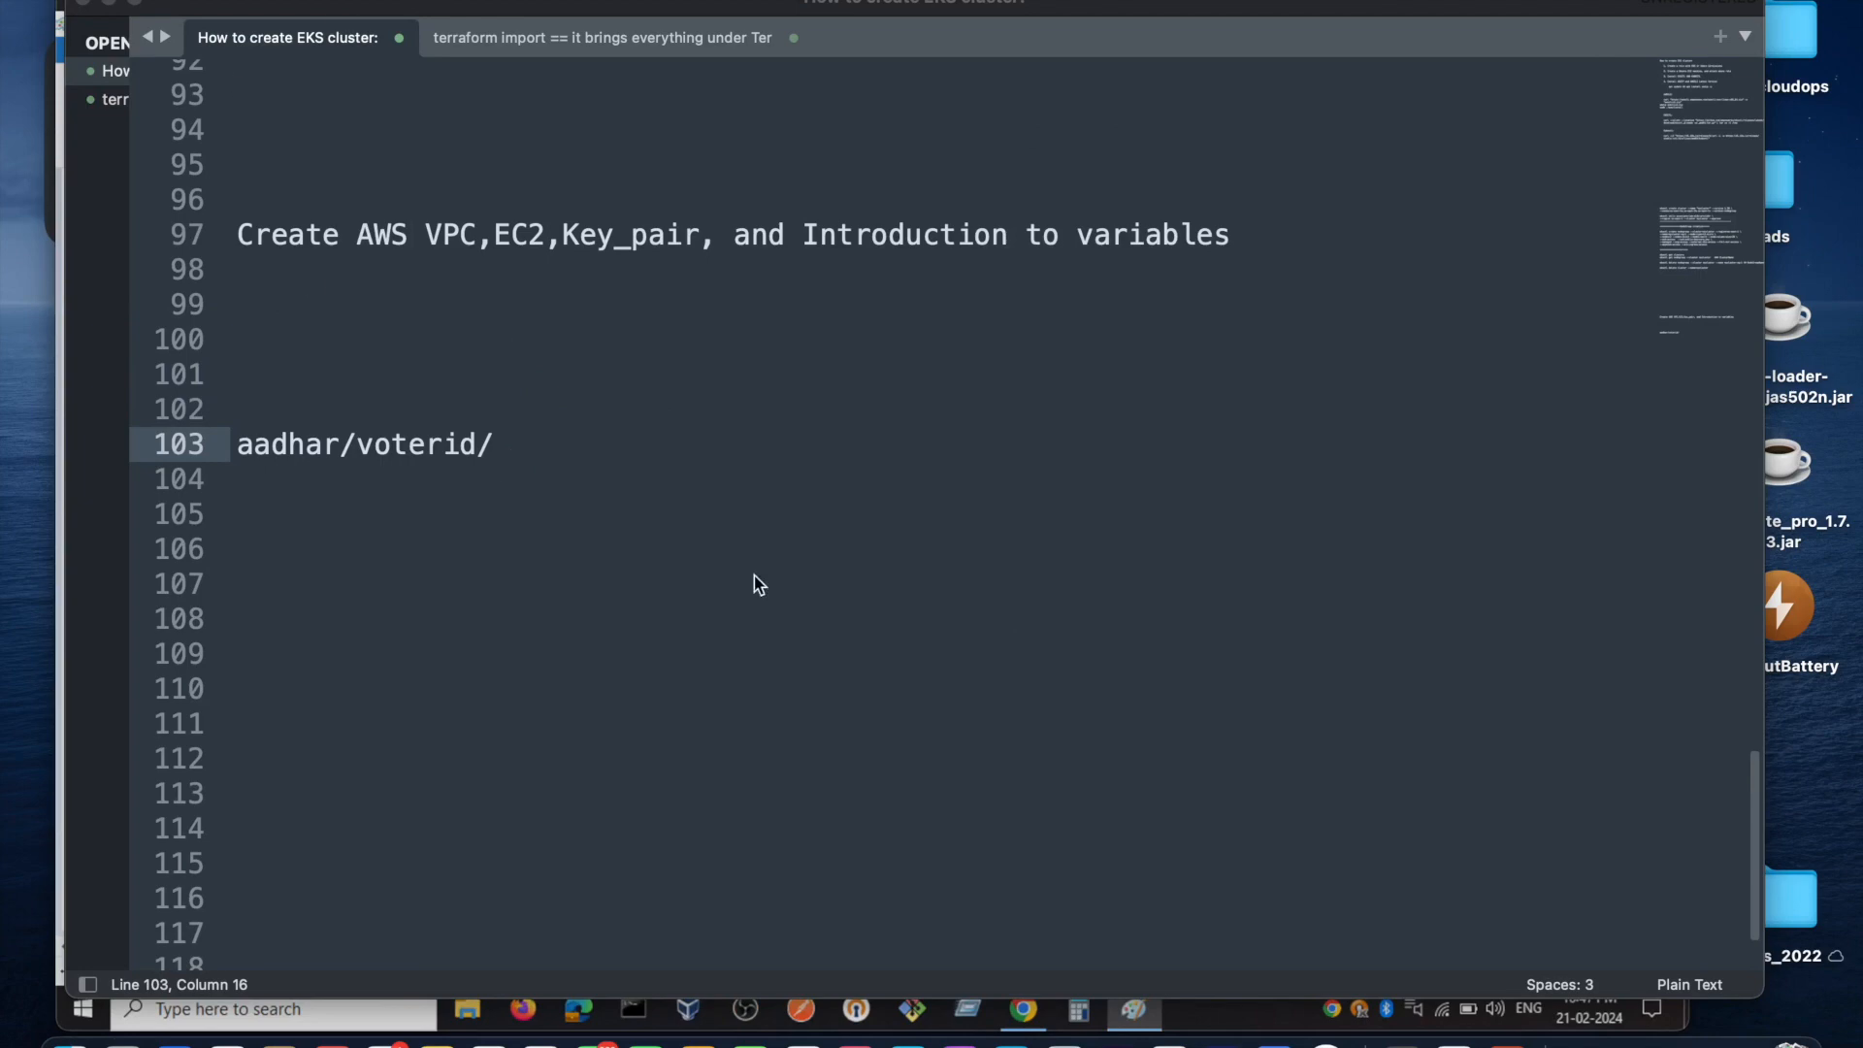
key(super+n)
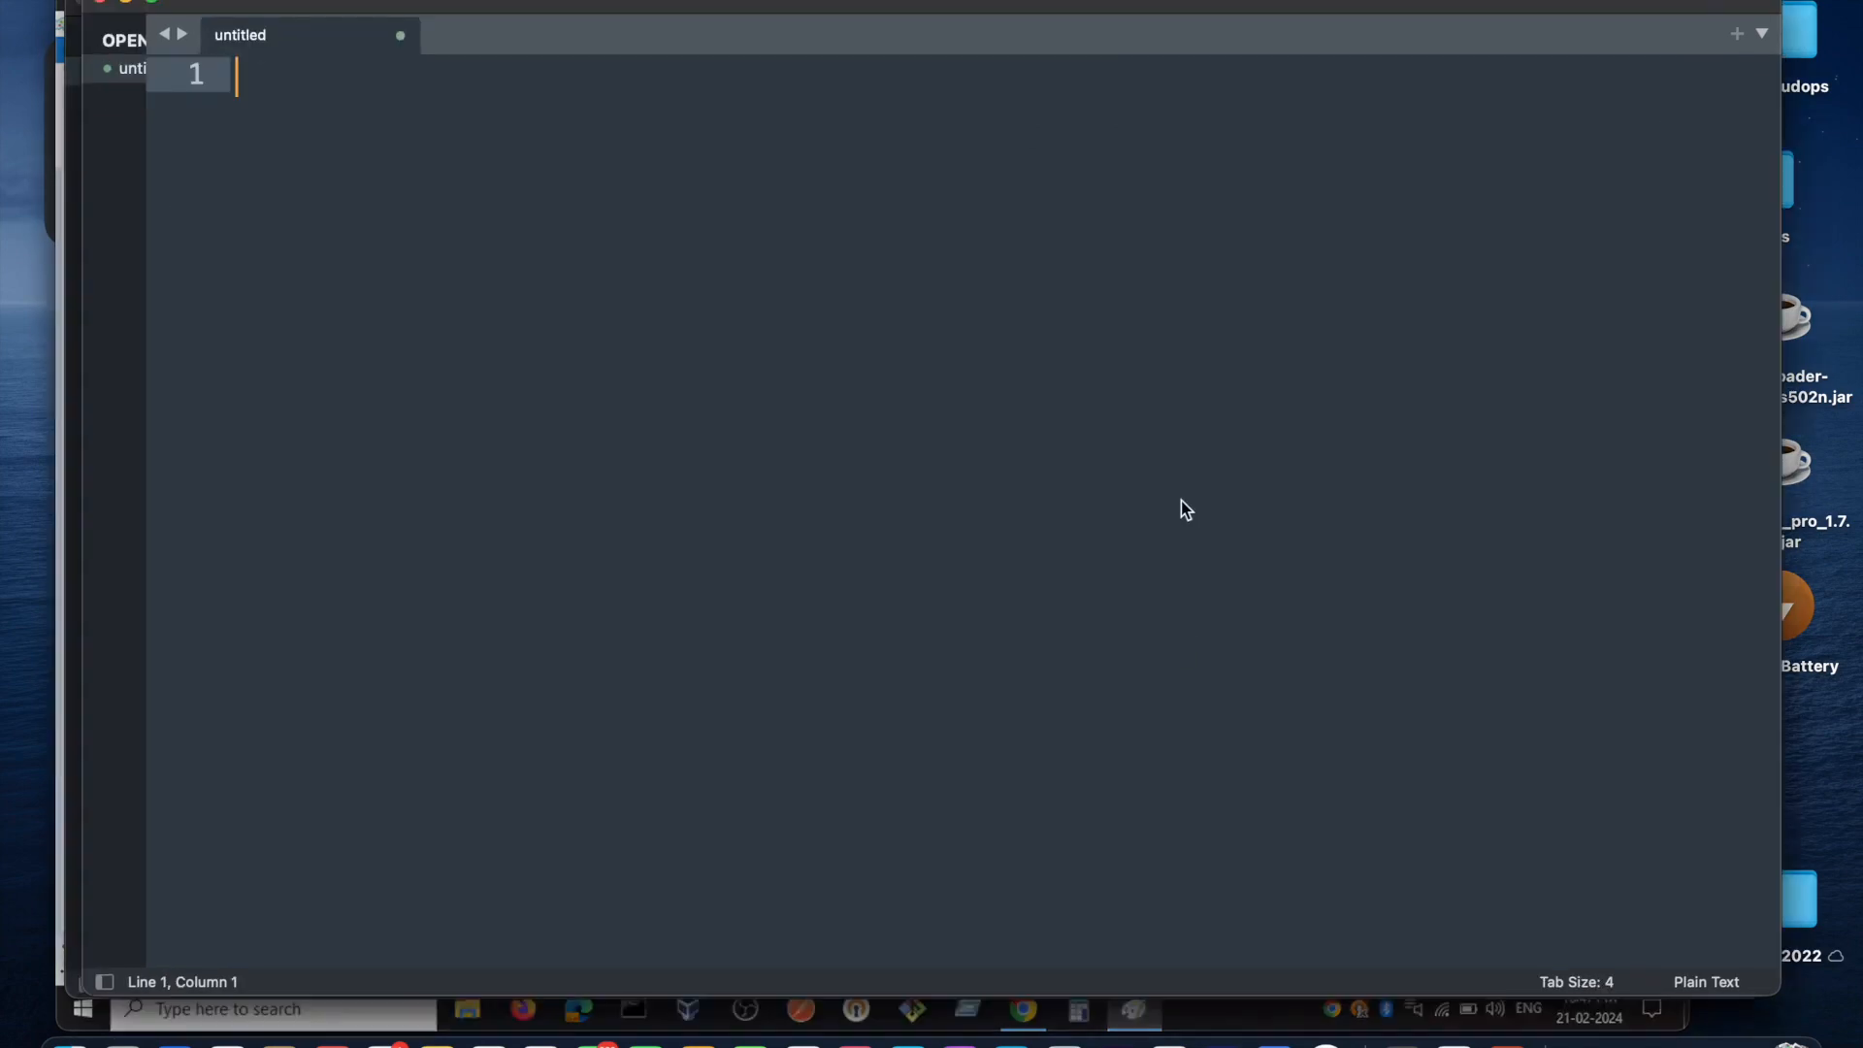
key(ctrl+v)
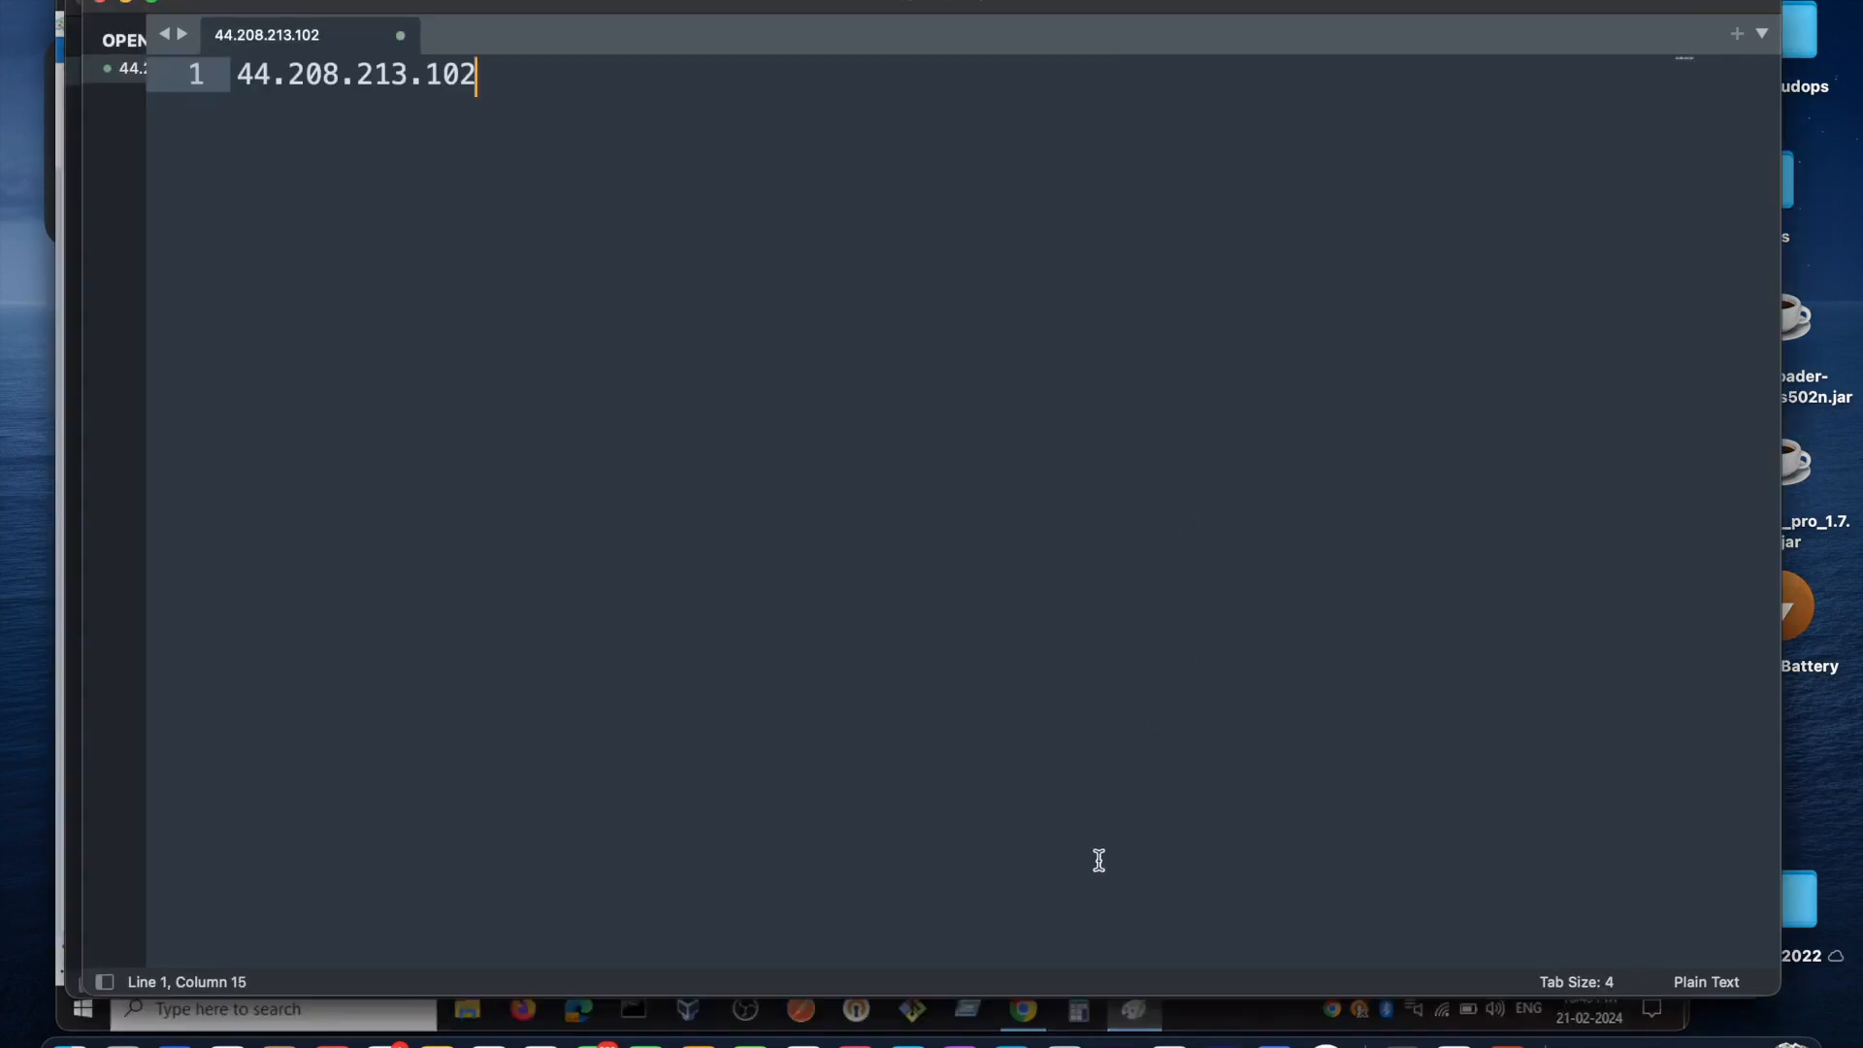
Switch back to Chrome, reload the RDS database-1 page, and examine its status, endpoint and connectivity details
click(1194, 1014)
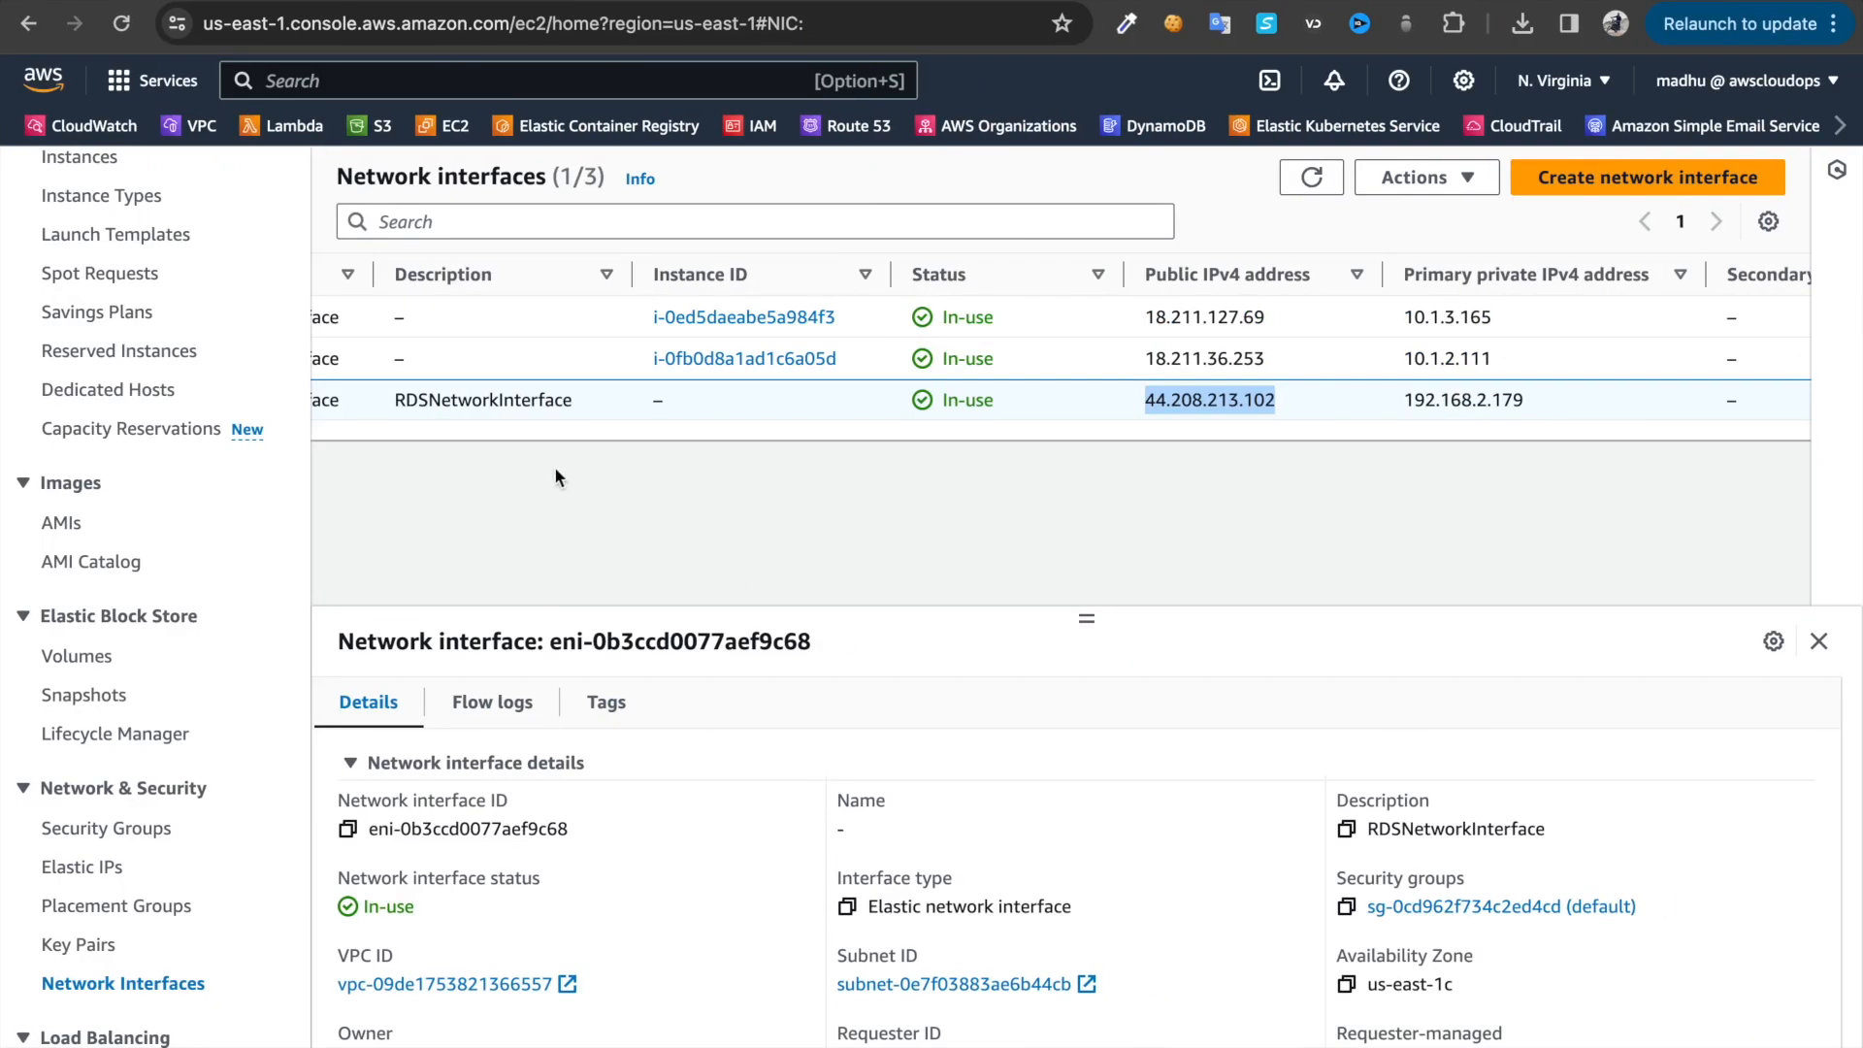
scroll(620, 353, left, 5)
click(544, 2)
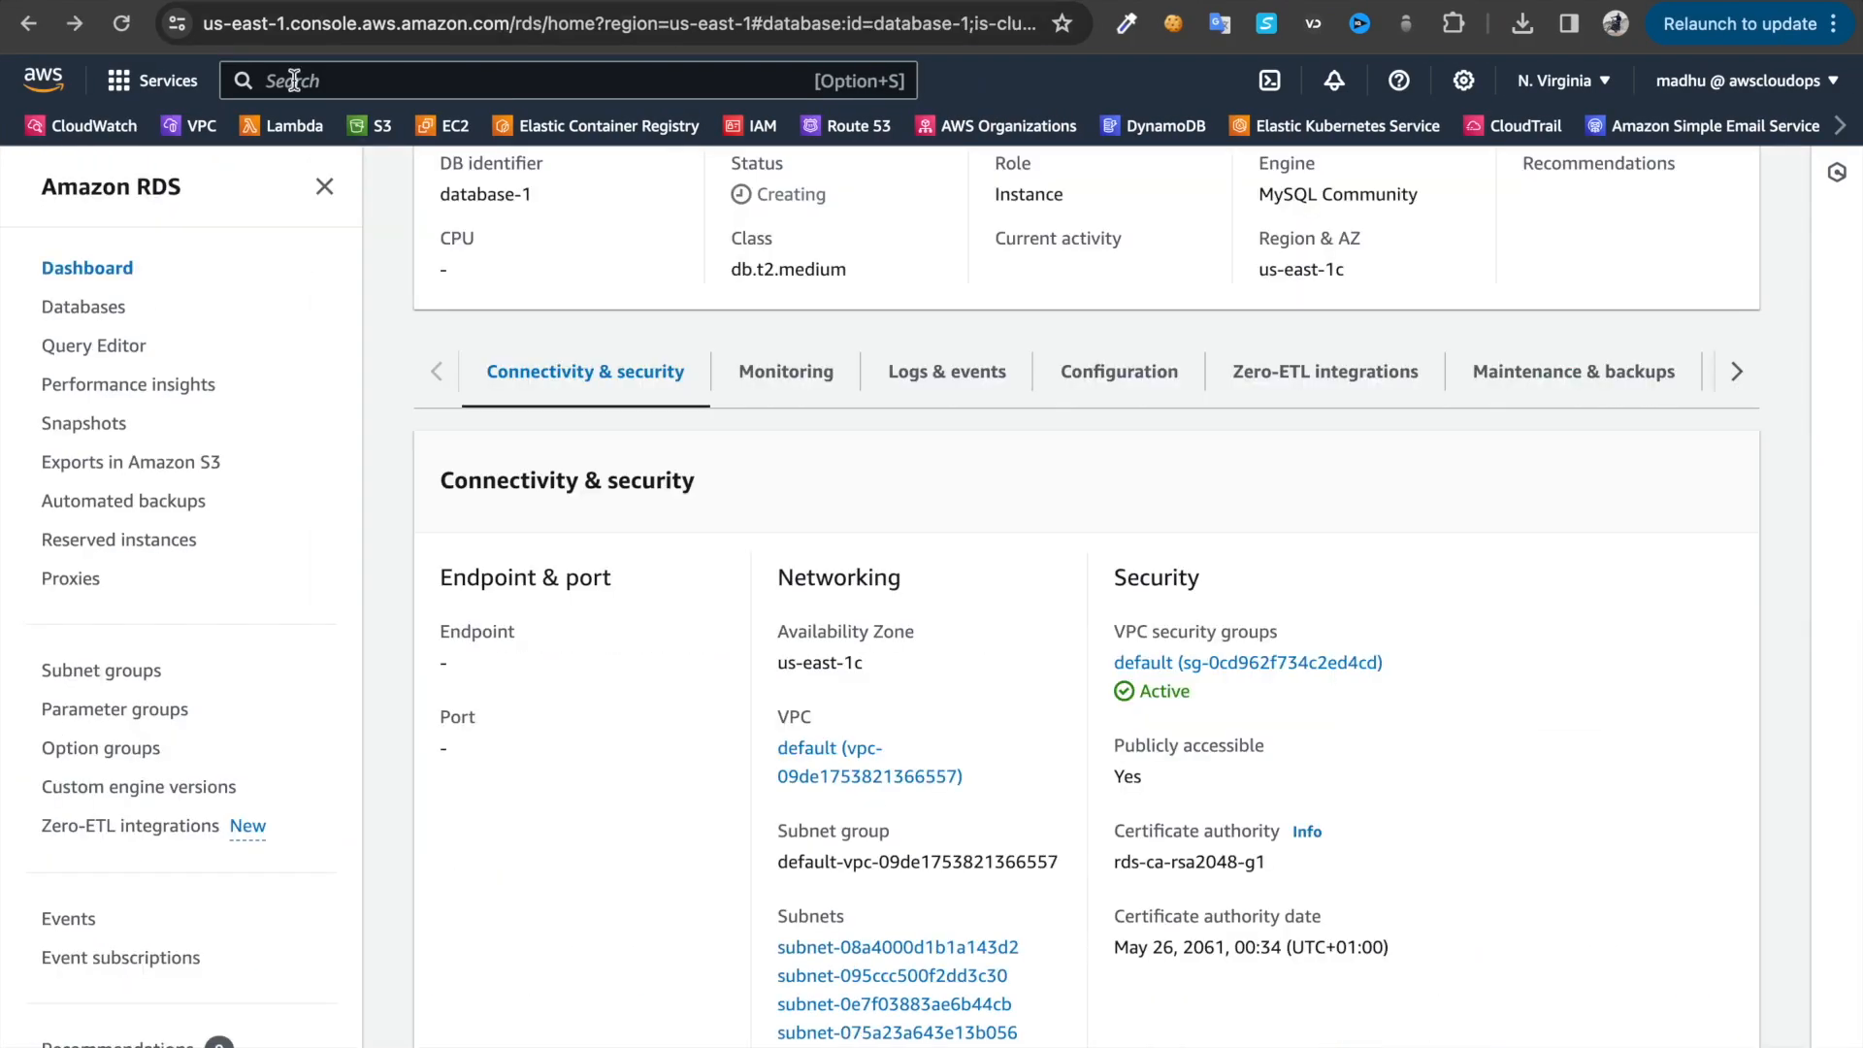
click(122, 23)
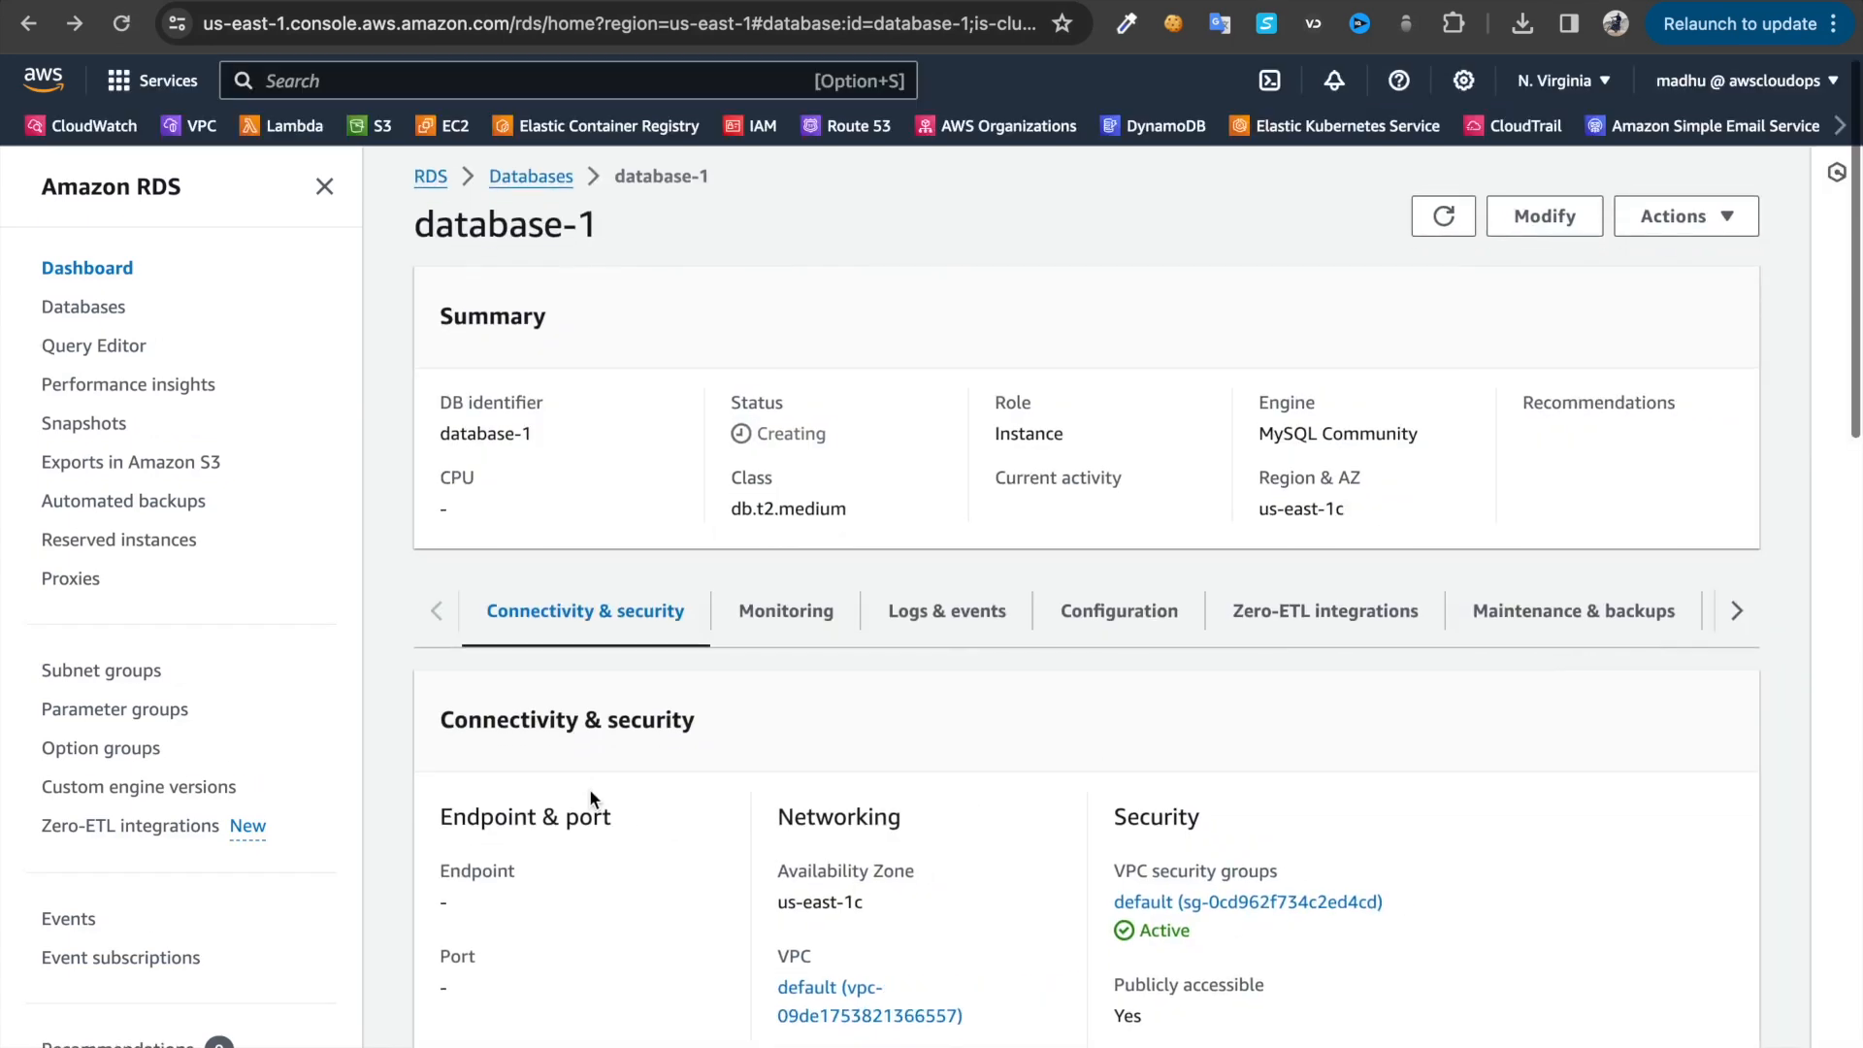
scroll(575, 857, down, 5)
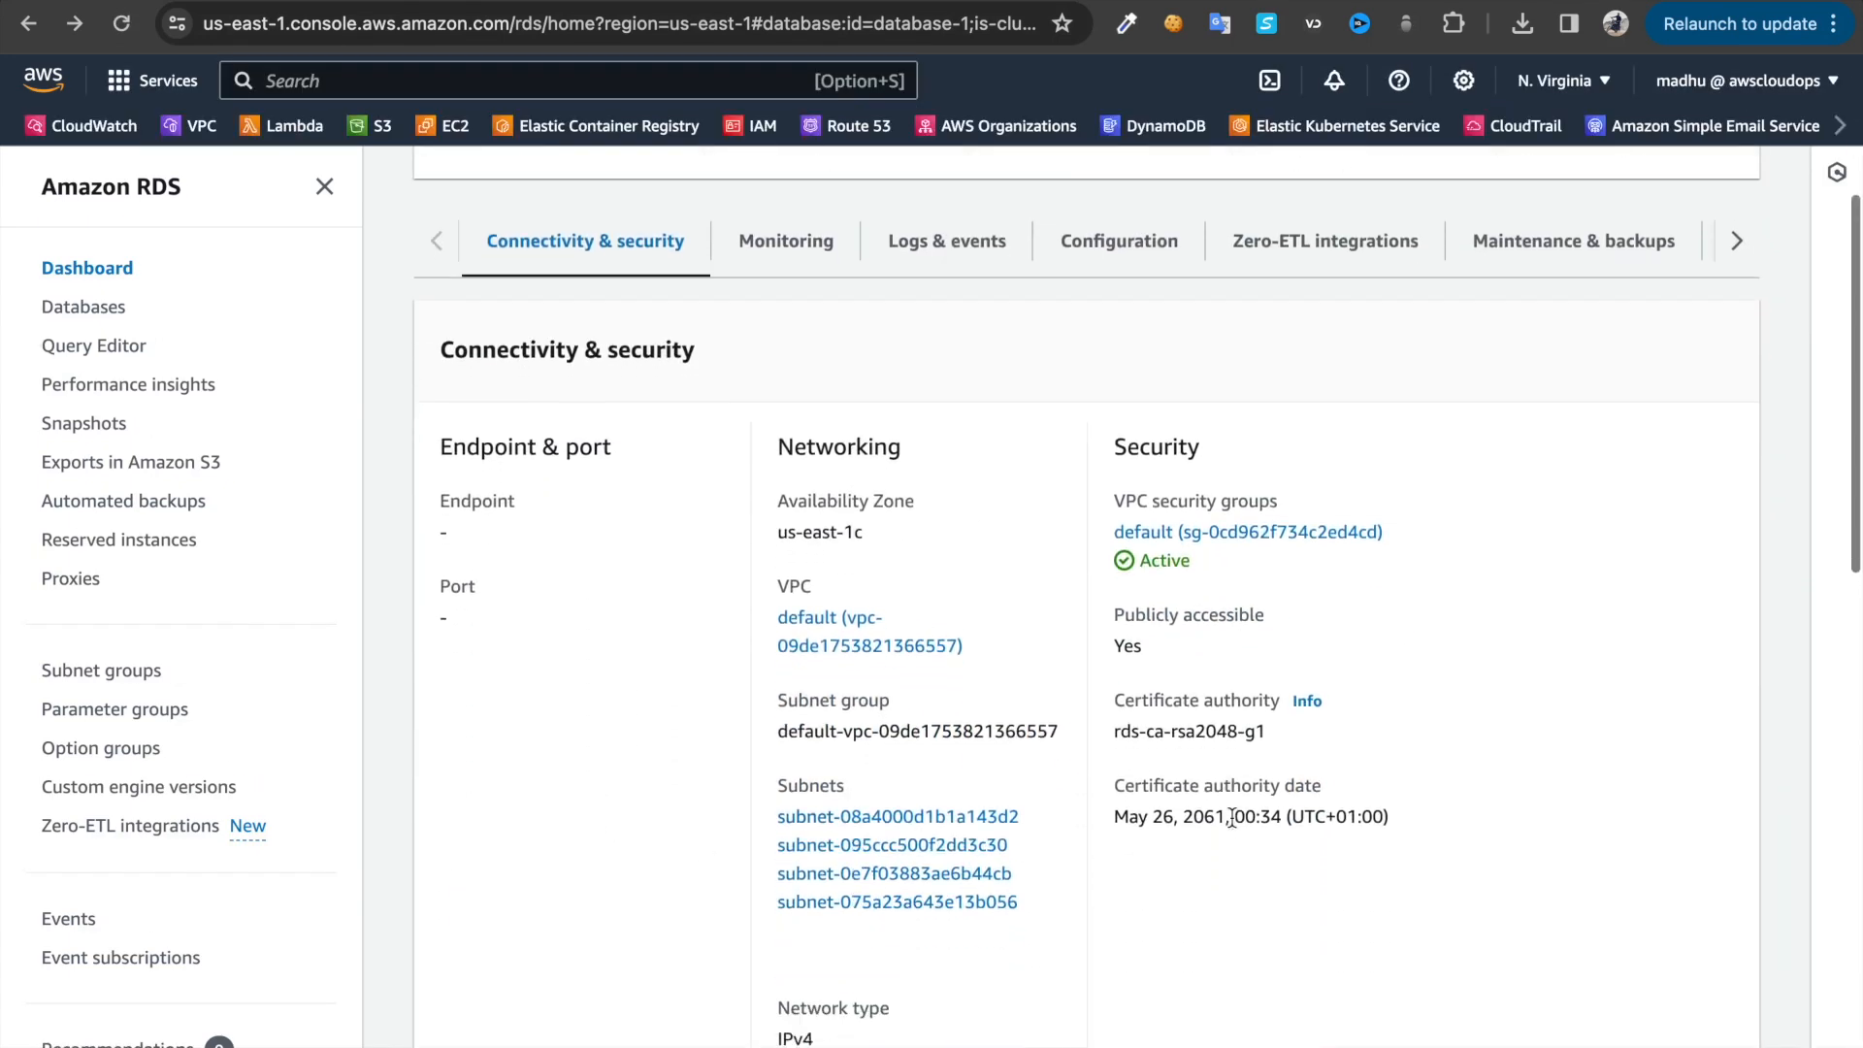
scroll(1019, 691, down, 1)
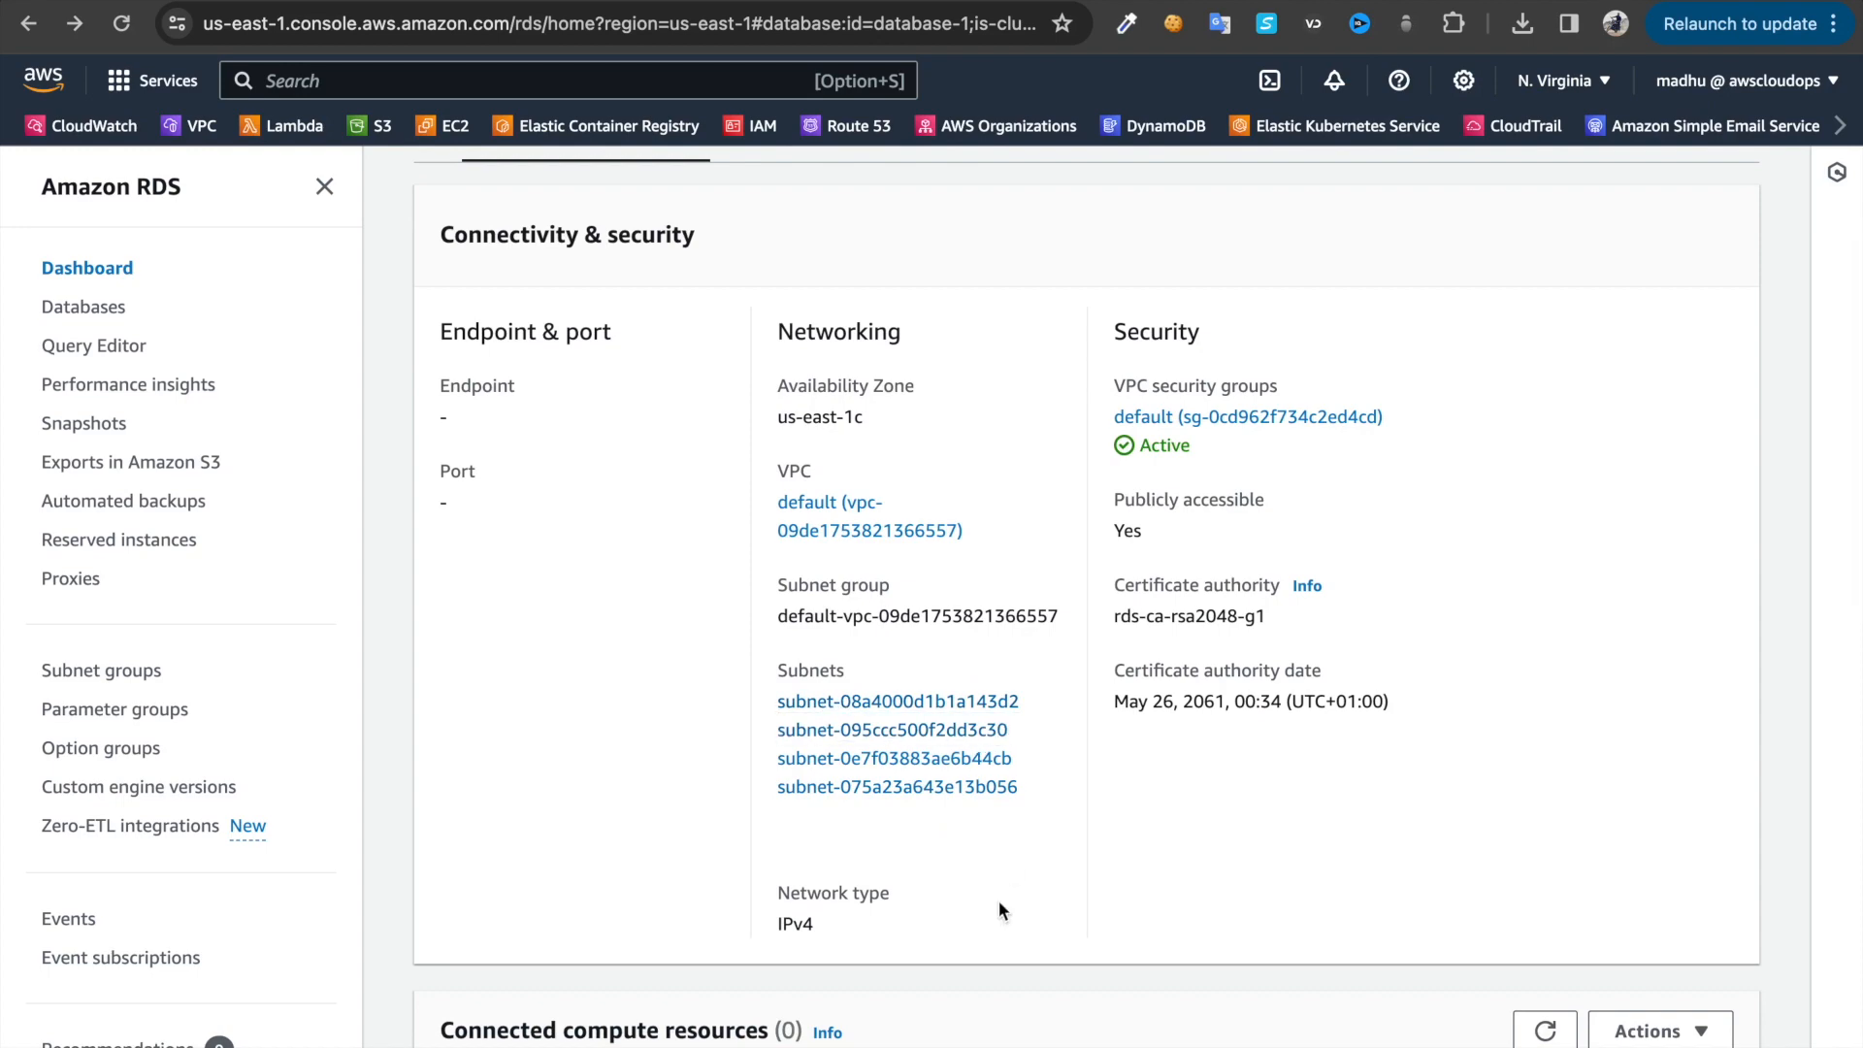
scroll(776, 796, down, 2)
scroll(680, 723, down, 5)
scroll(1019, 650, up, 12)
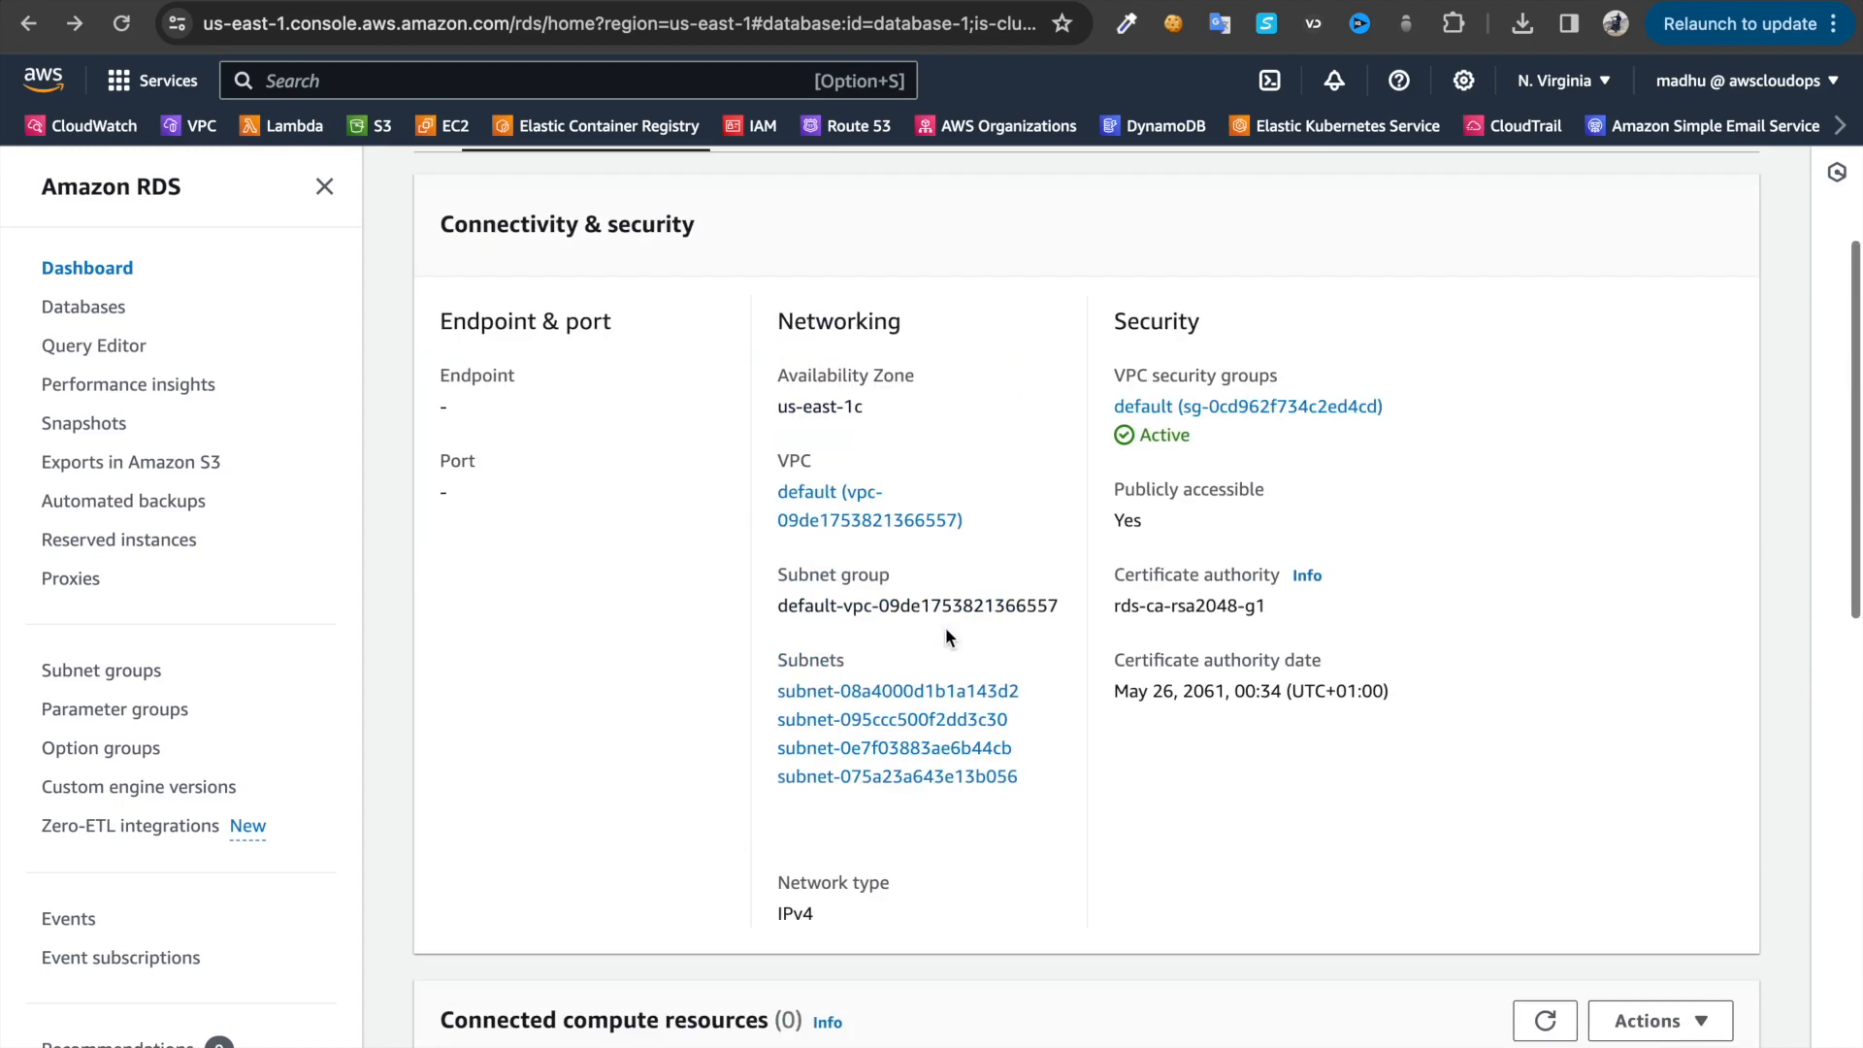
Open the default VPC's subnet group in RDS and examine its subnets, availability zones and CIDR blocks
click(89, 671)
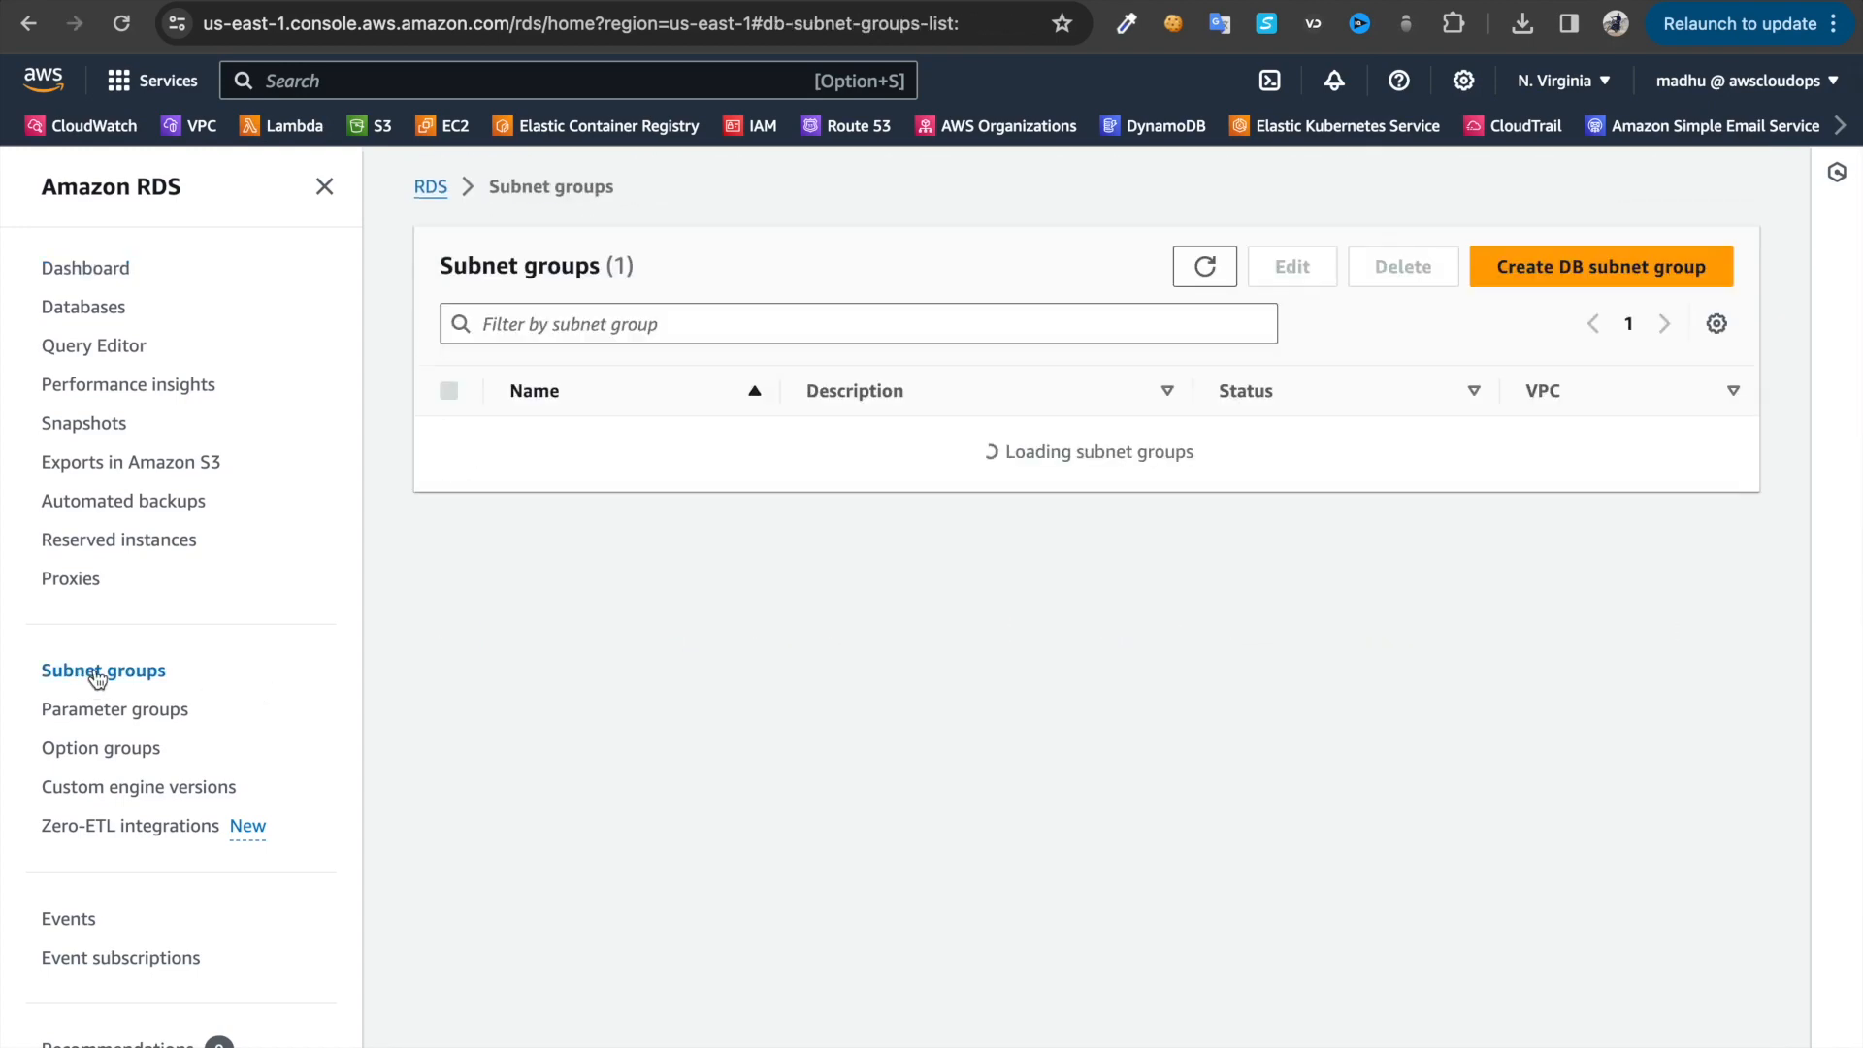
click(615, 443)
scroll(1038, 738, down, 4)
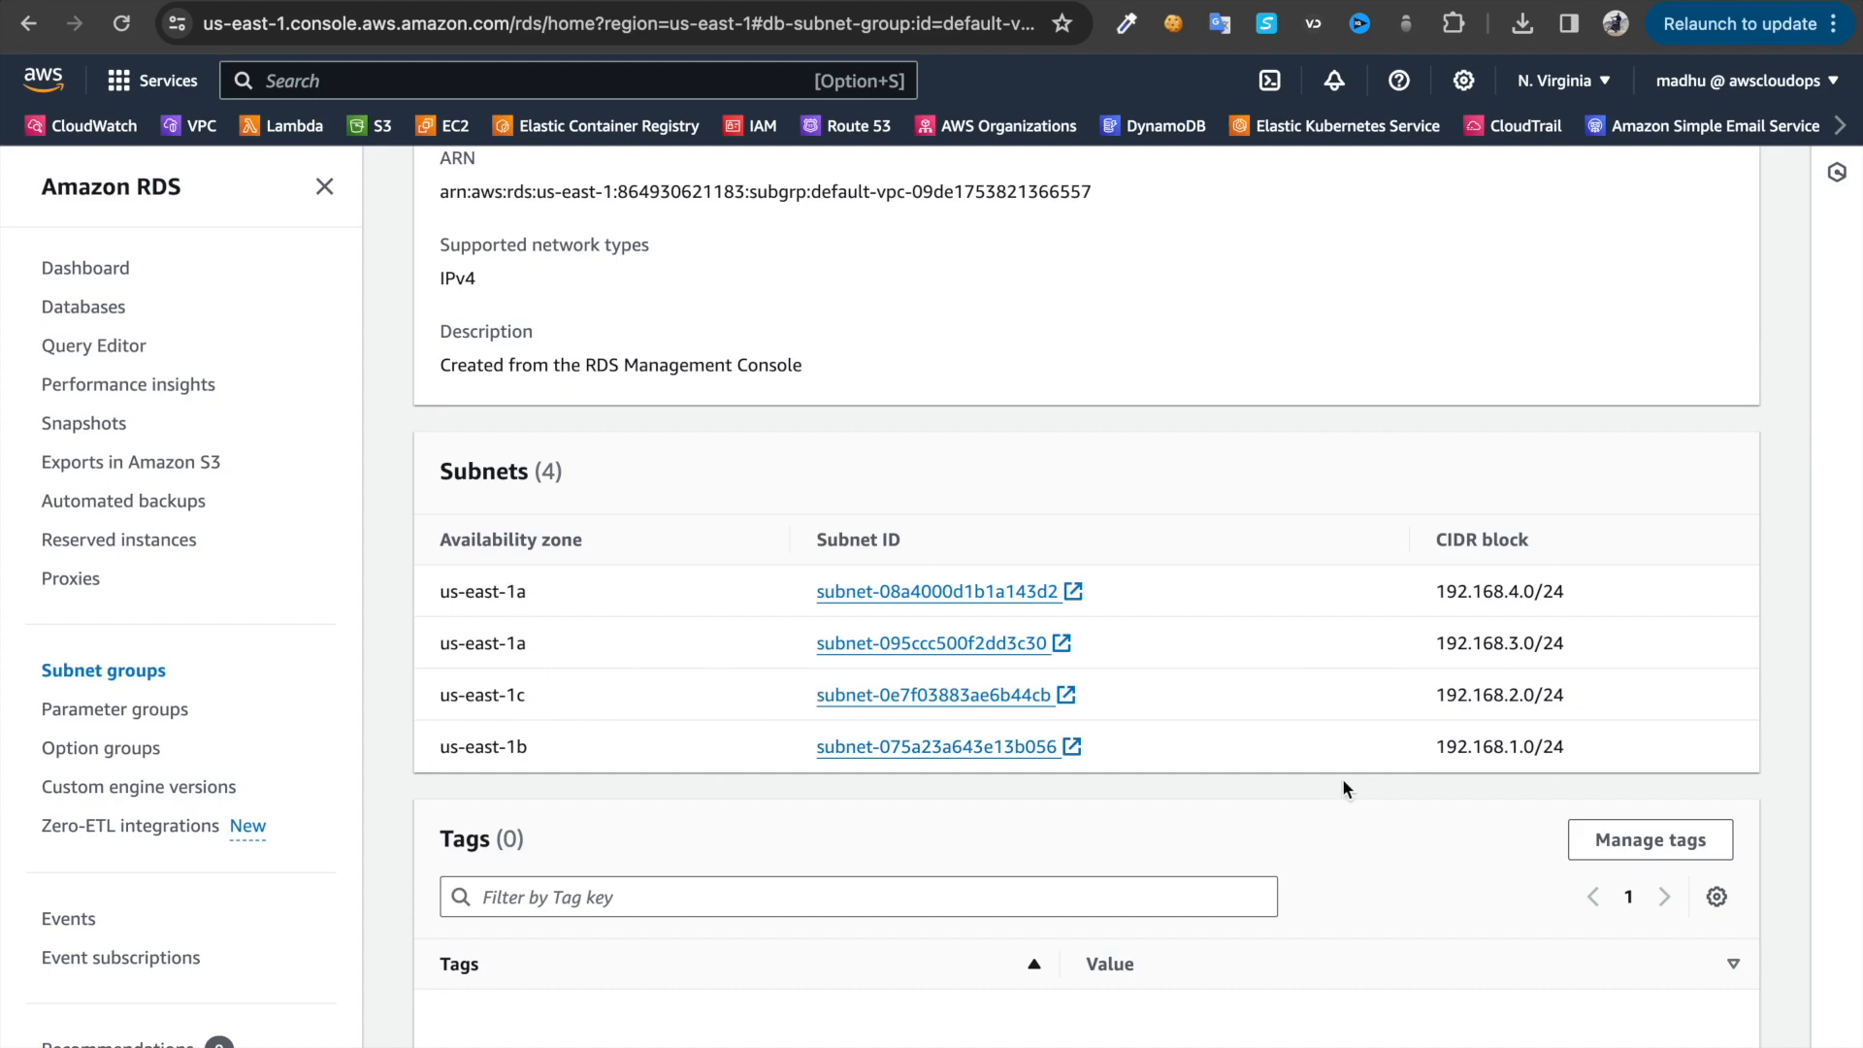
scroll(1511, 630, down, 2)
scroll(774, 657, up, 6)
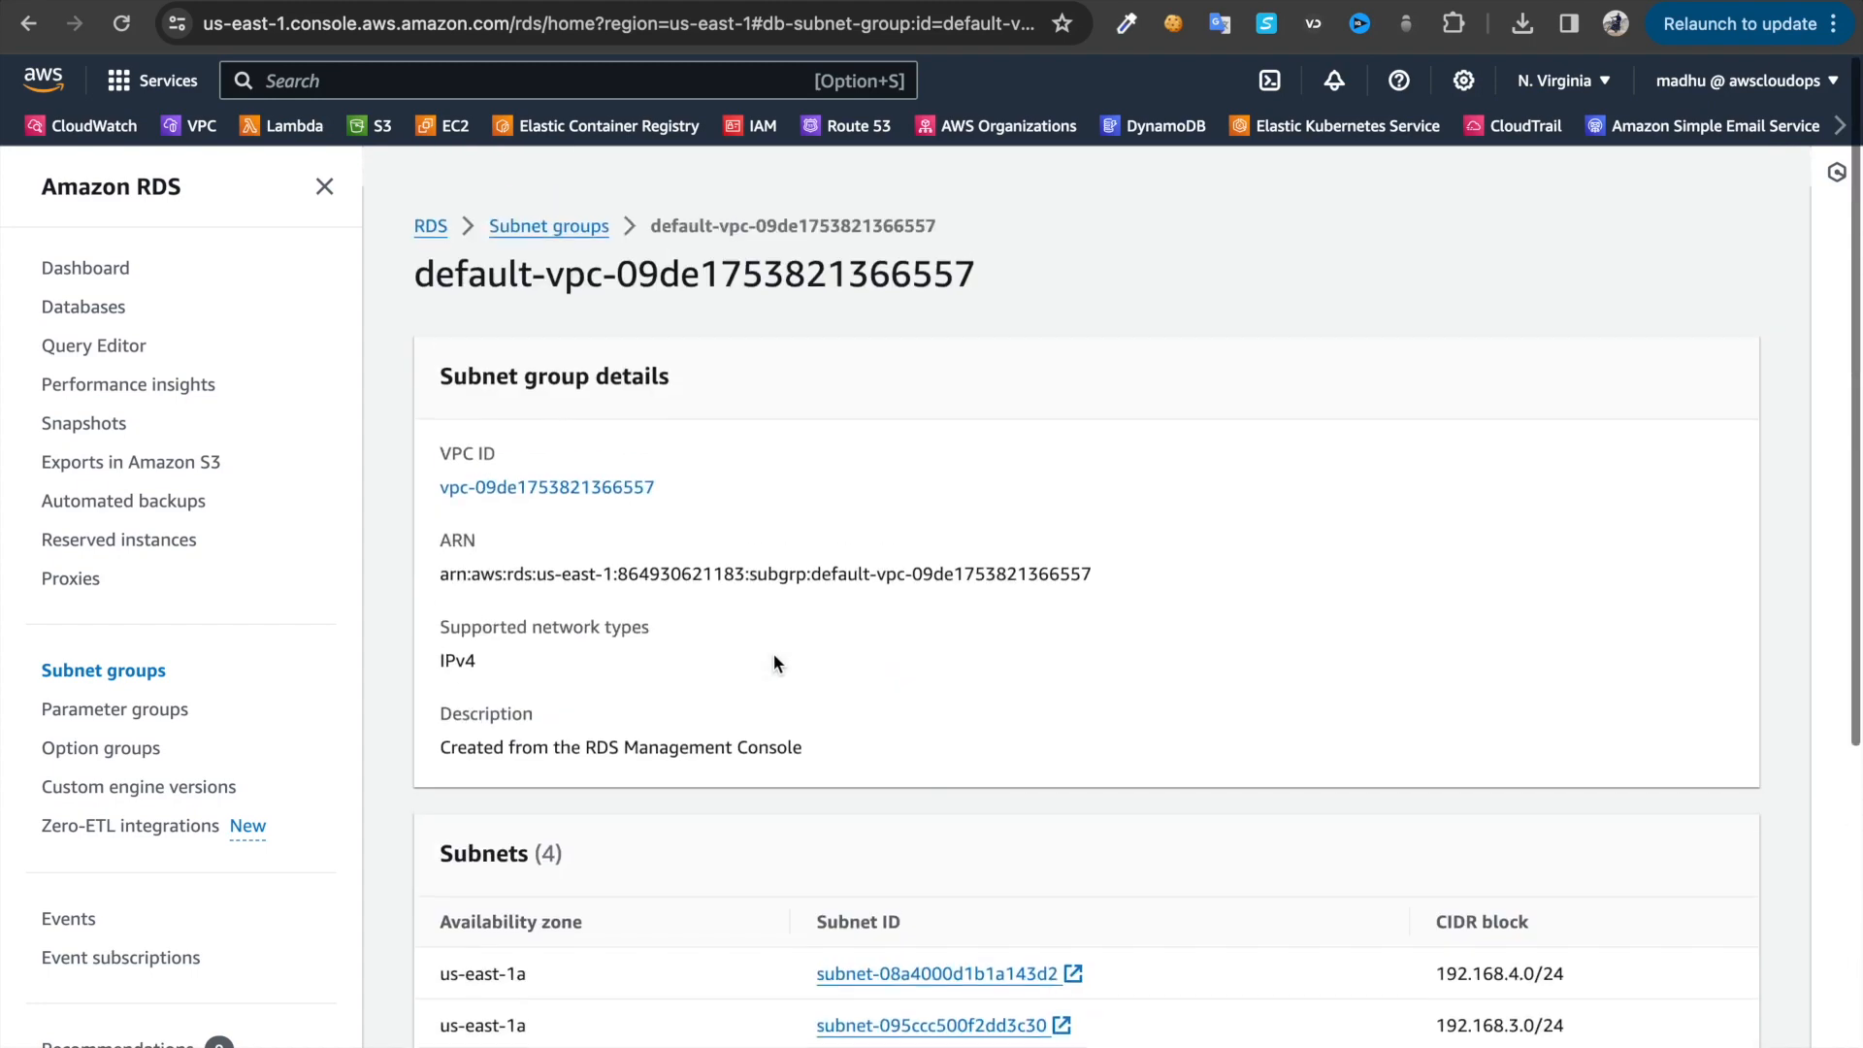
scroll(103, 281, down, 1)
Refresh the RDS databases list, reopen database-1, and check its status, endpoint and port
click(97, 292)
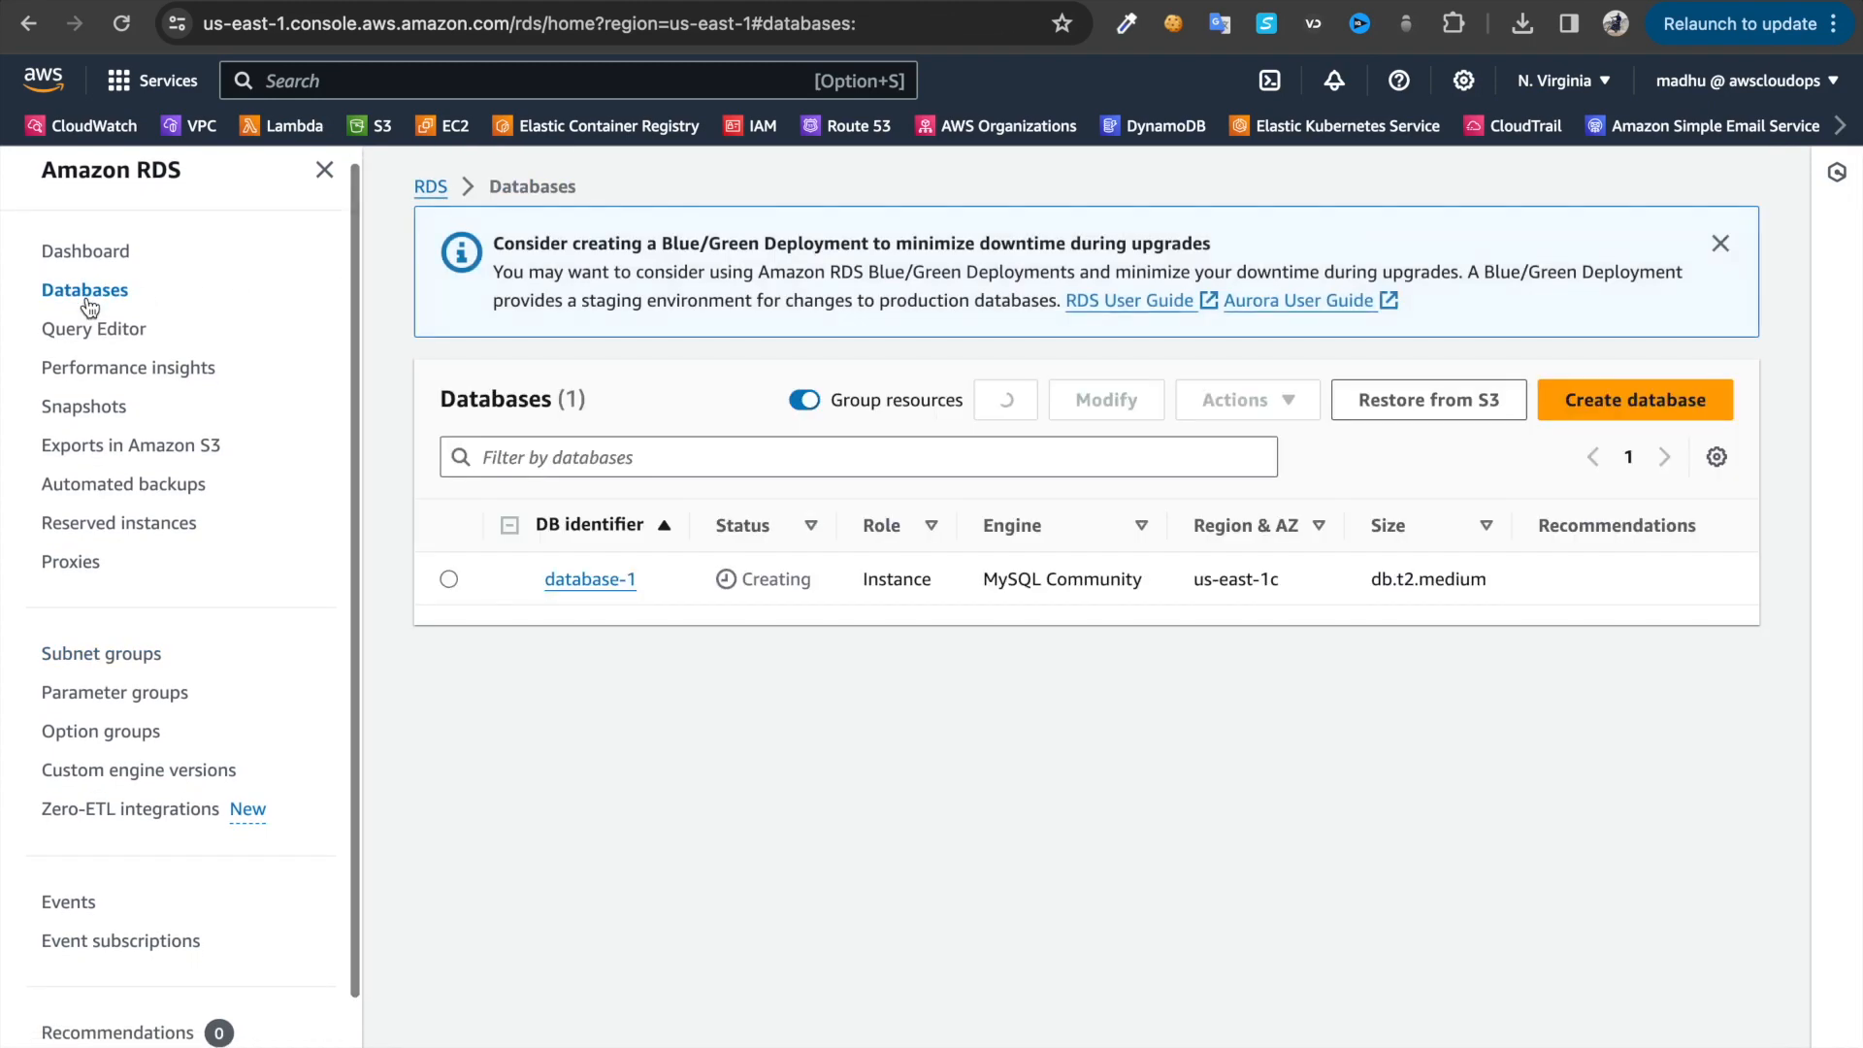
click(1014, 404)
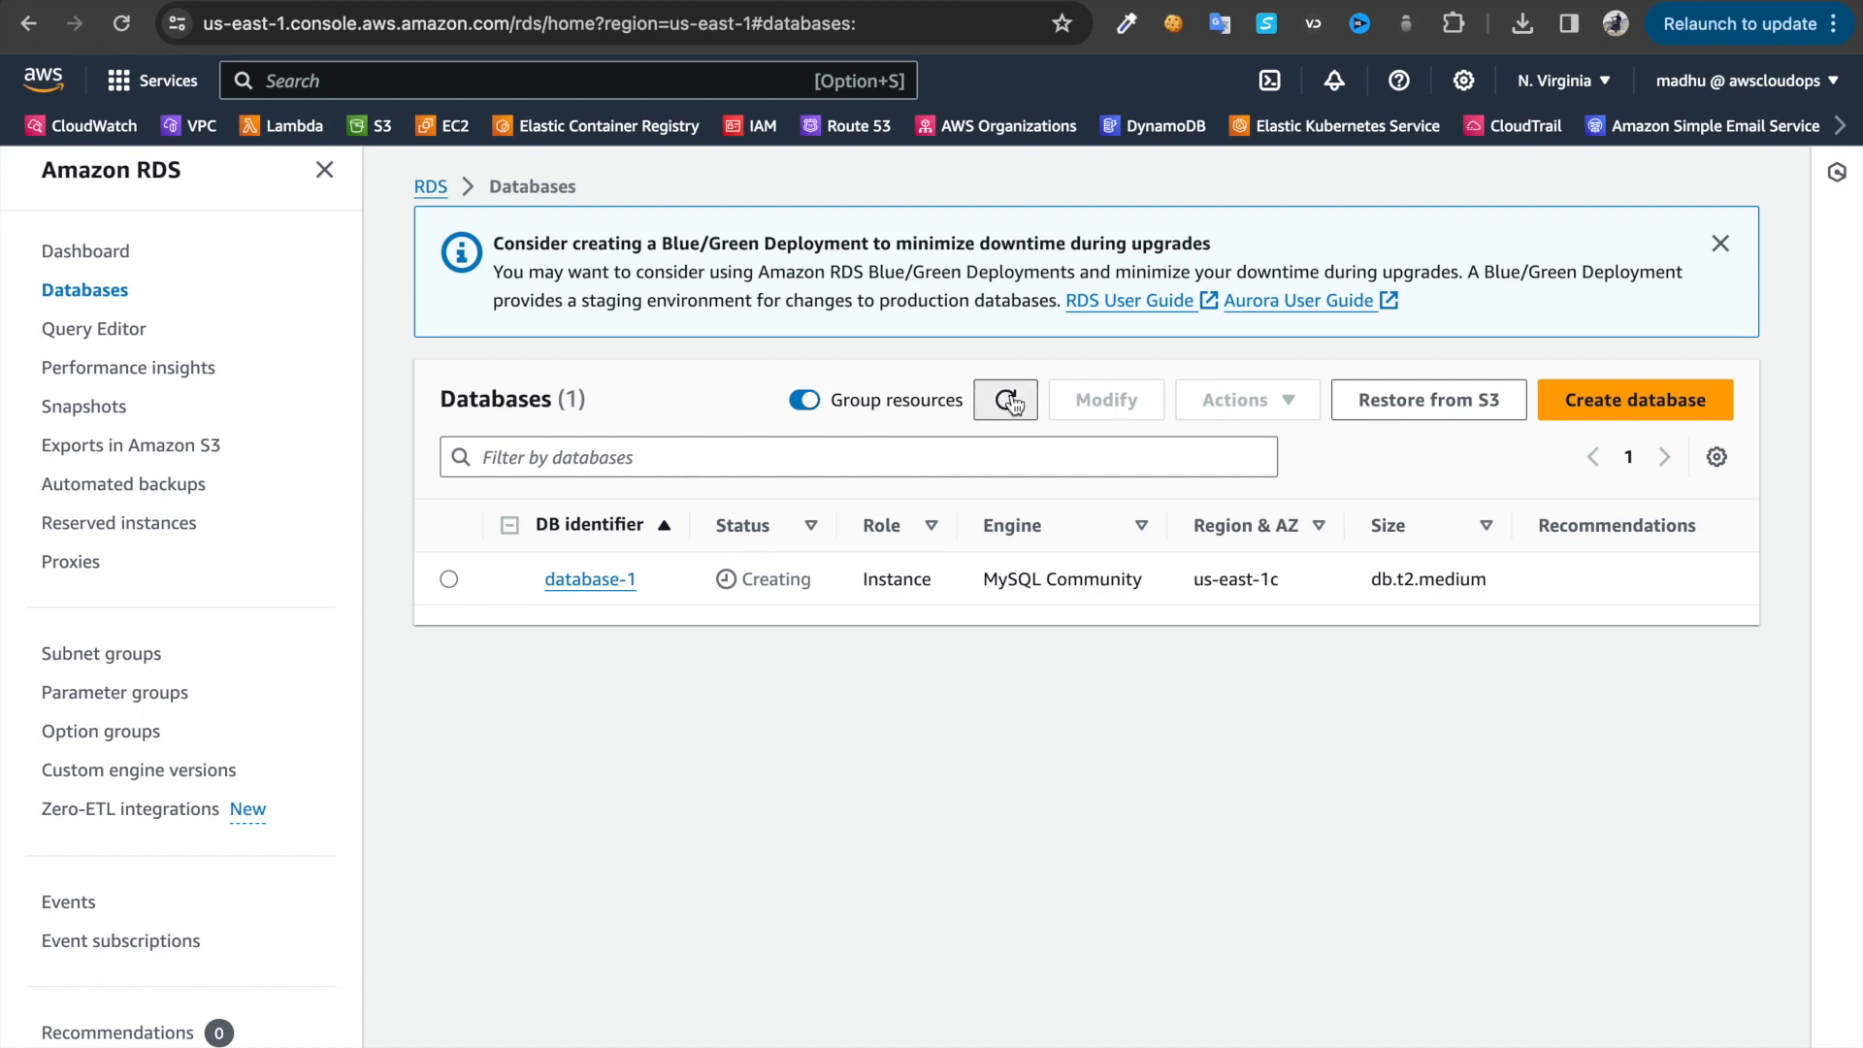
click(121, 23)
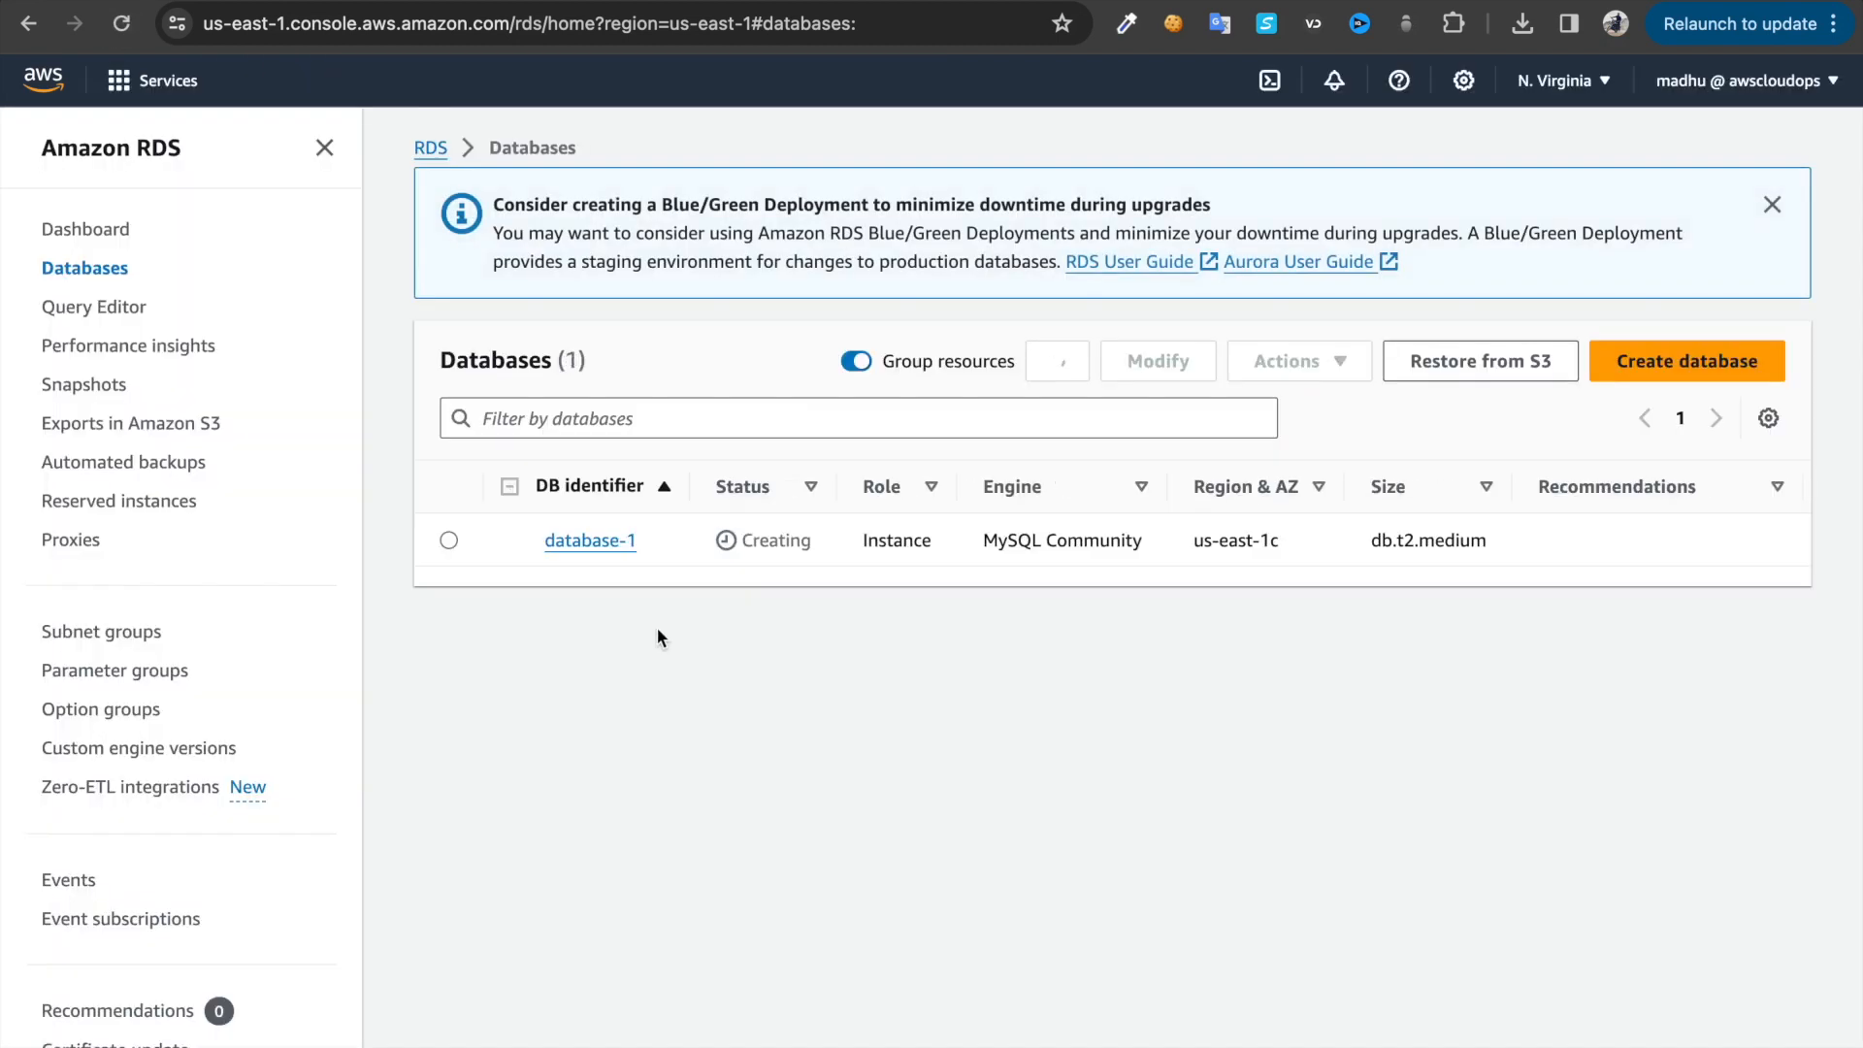
click(582, 578)
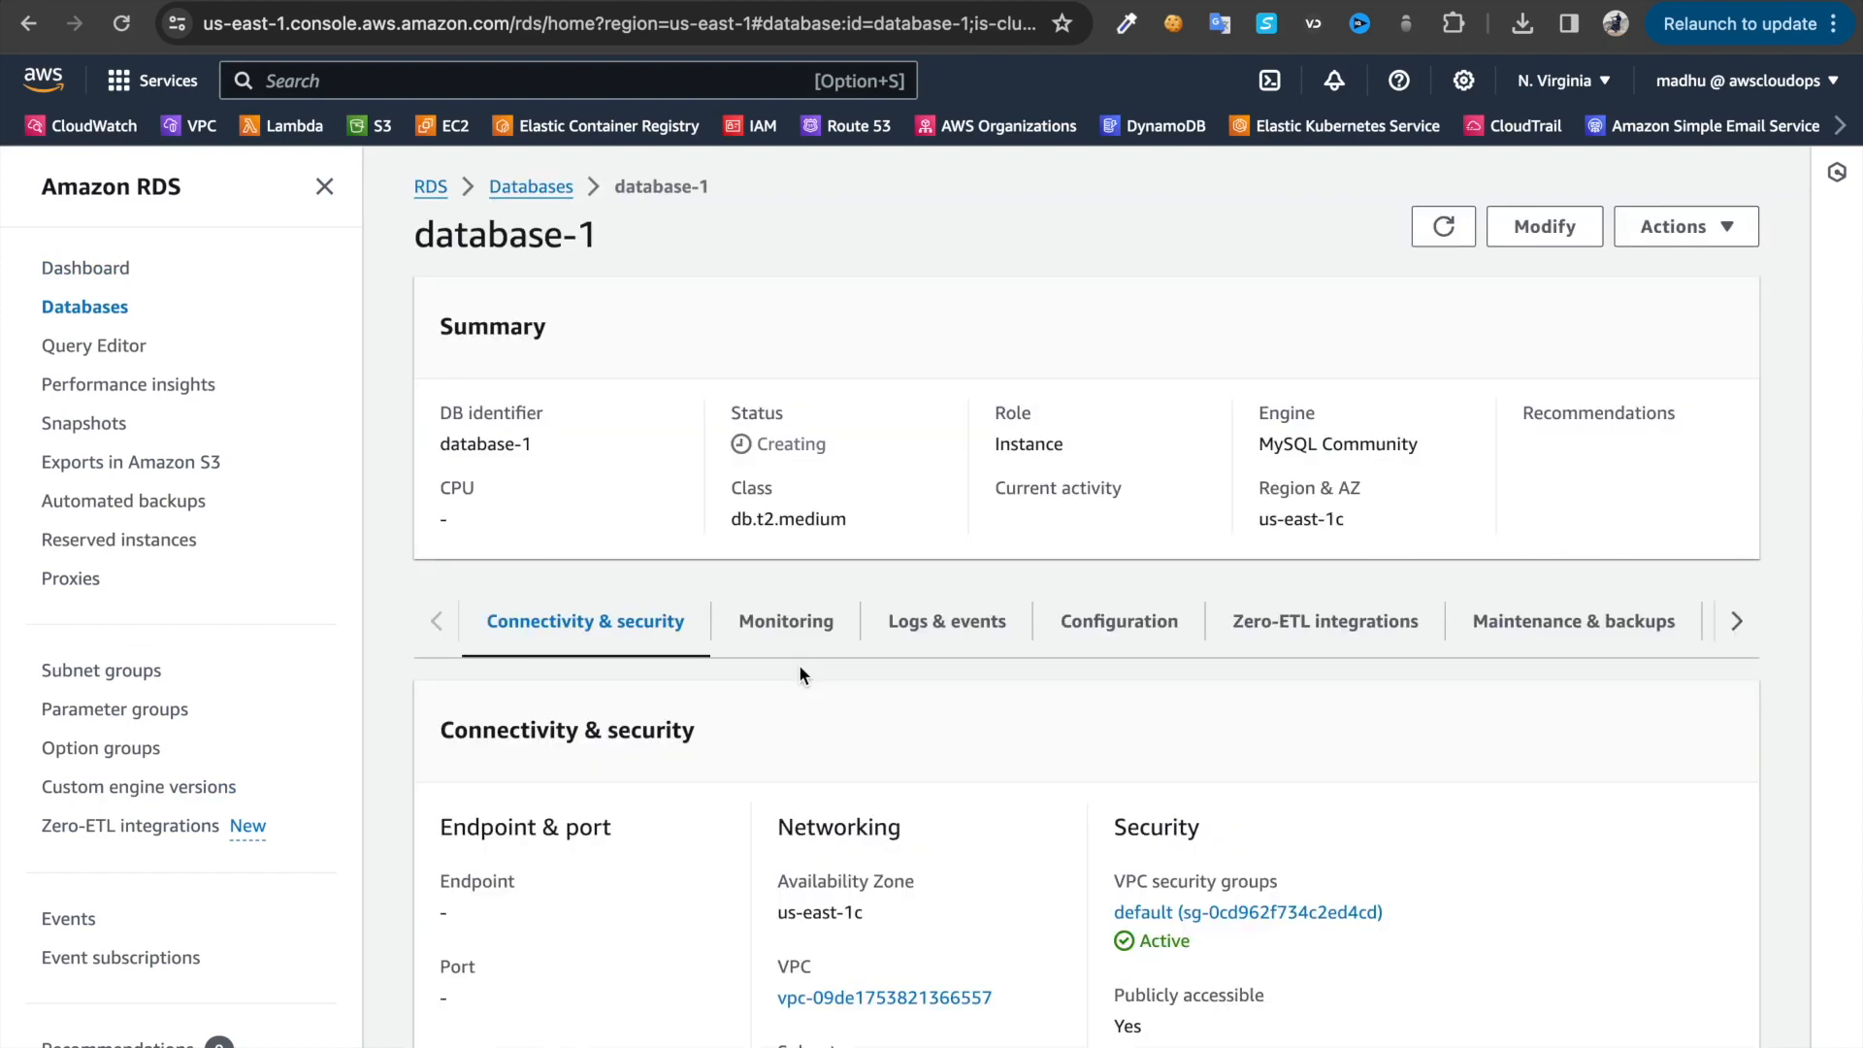
scroll(800, 664, down, 3)
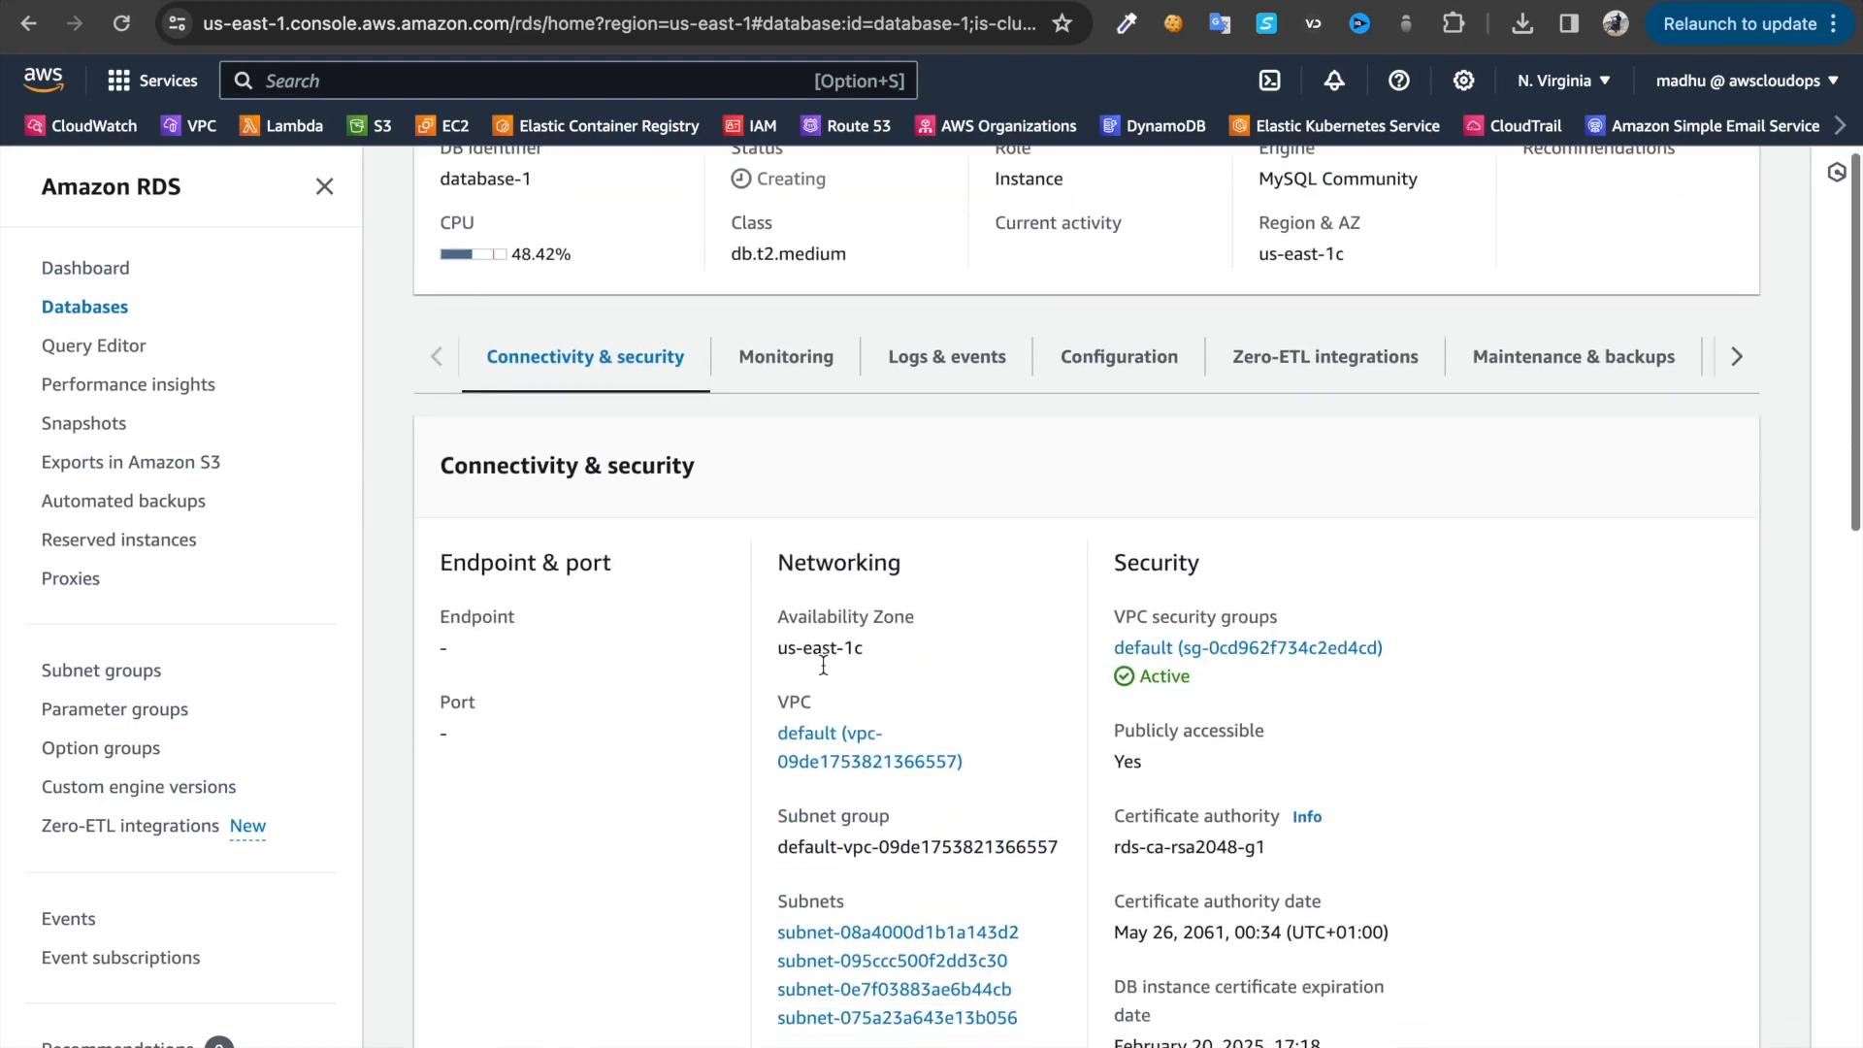
scroll(638, 583, down, 1)
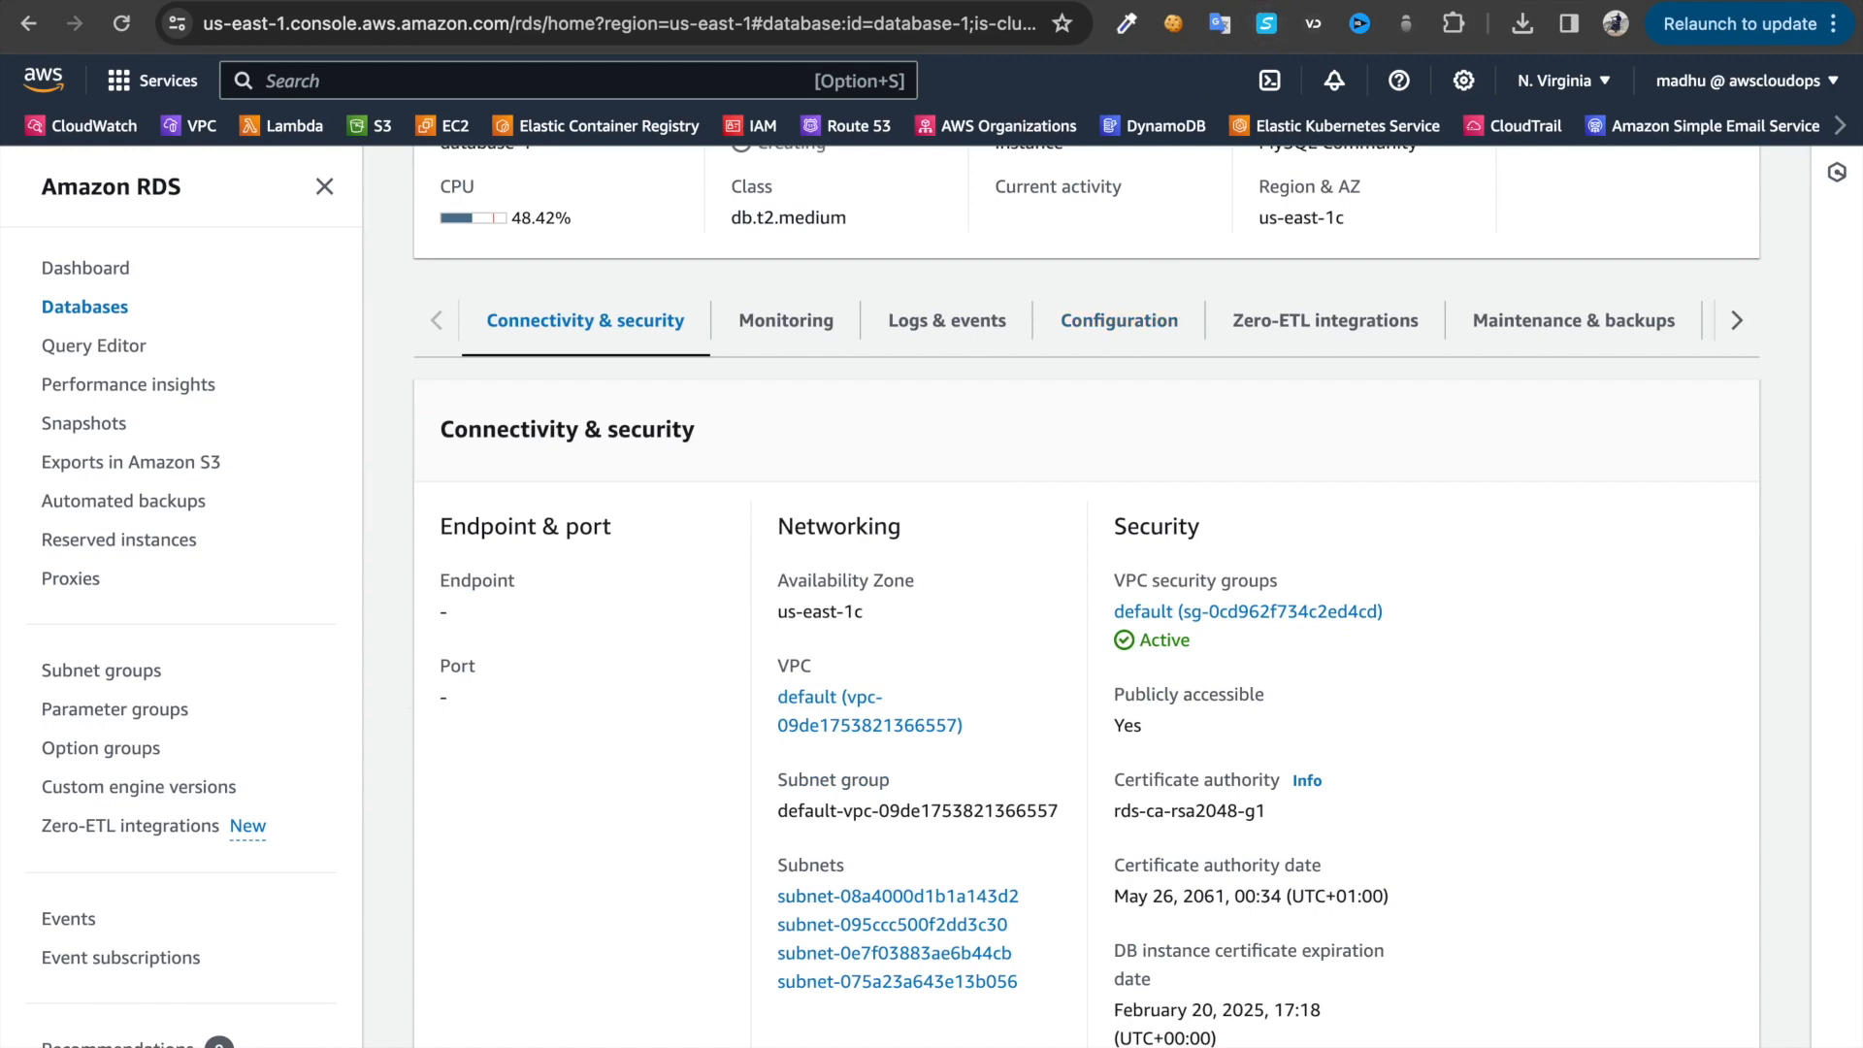
Switch to Sublime Text and write the statement CREATE DATABASE testdb; a few lines below the IP address
mouse_move(1452, 1046)
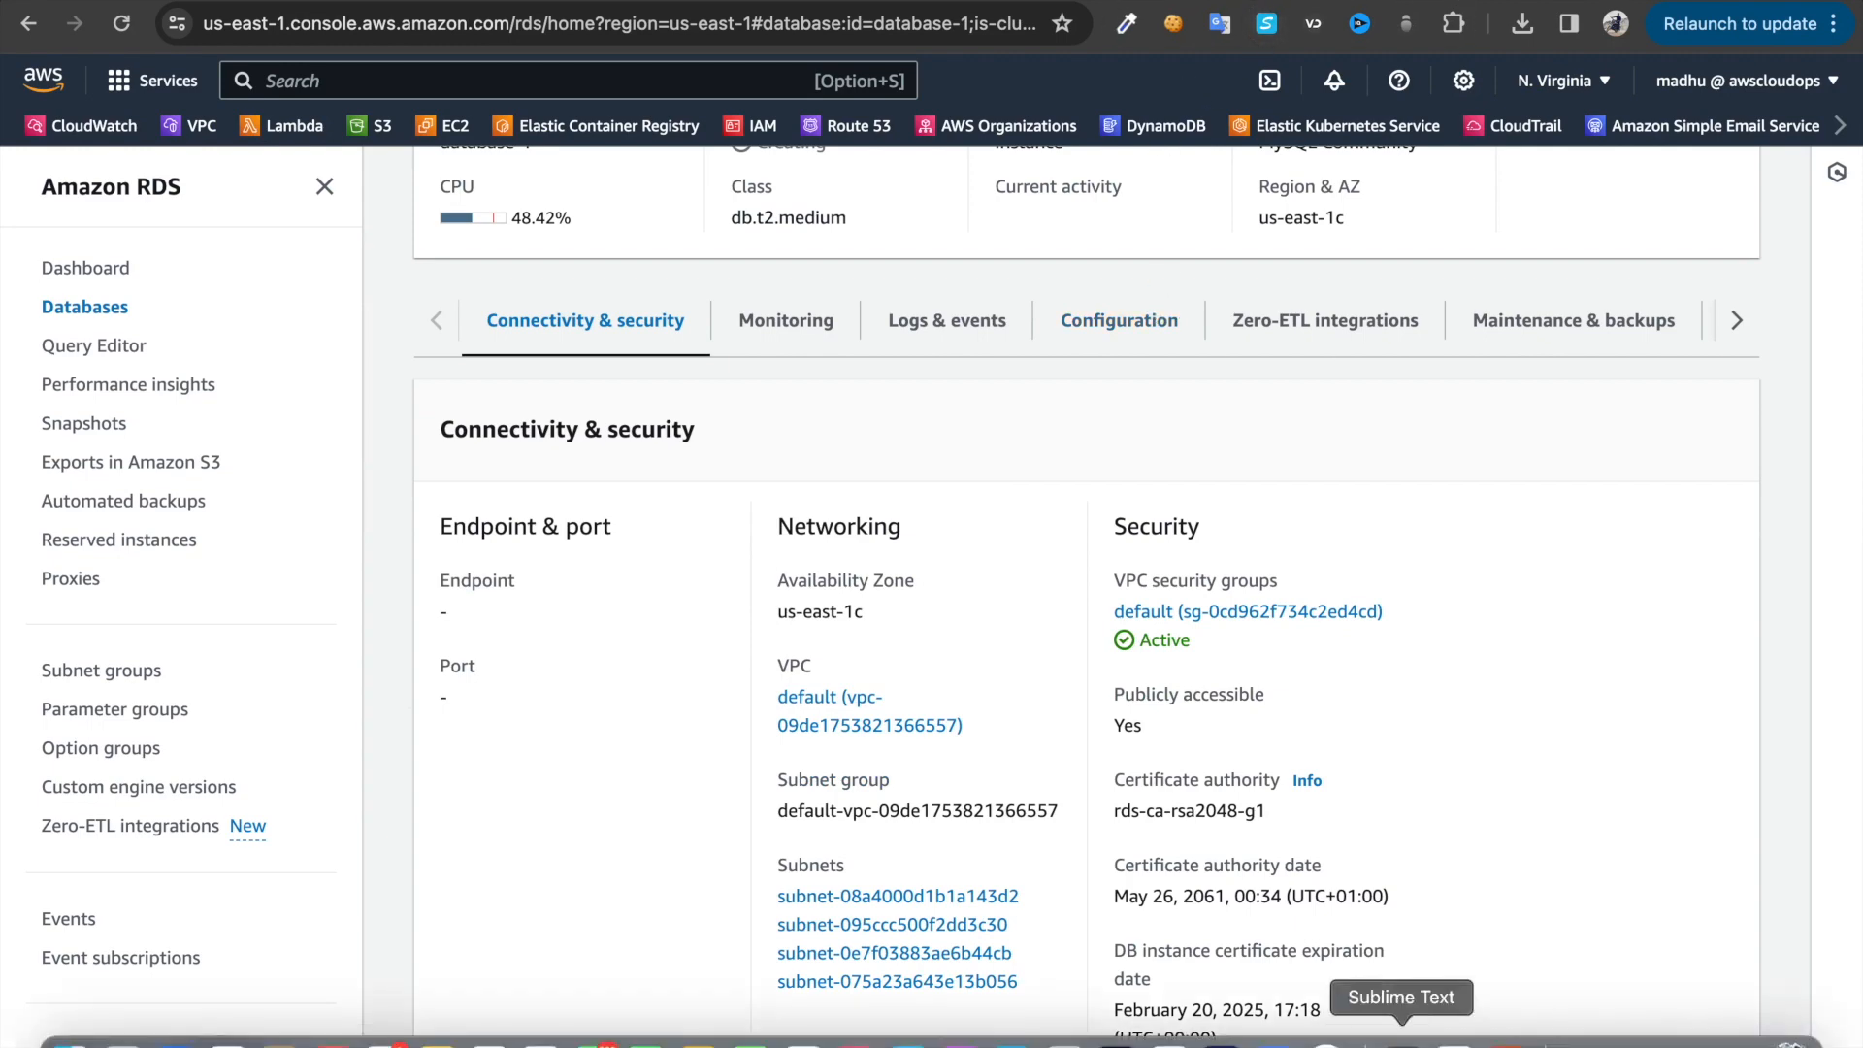
click(1401, 1040)
key(Return)
key(Return)
key(Return)
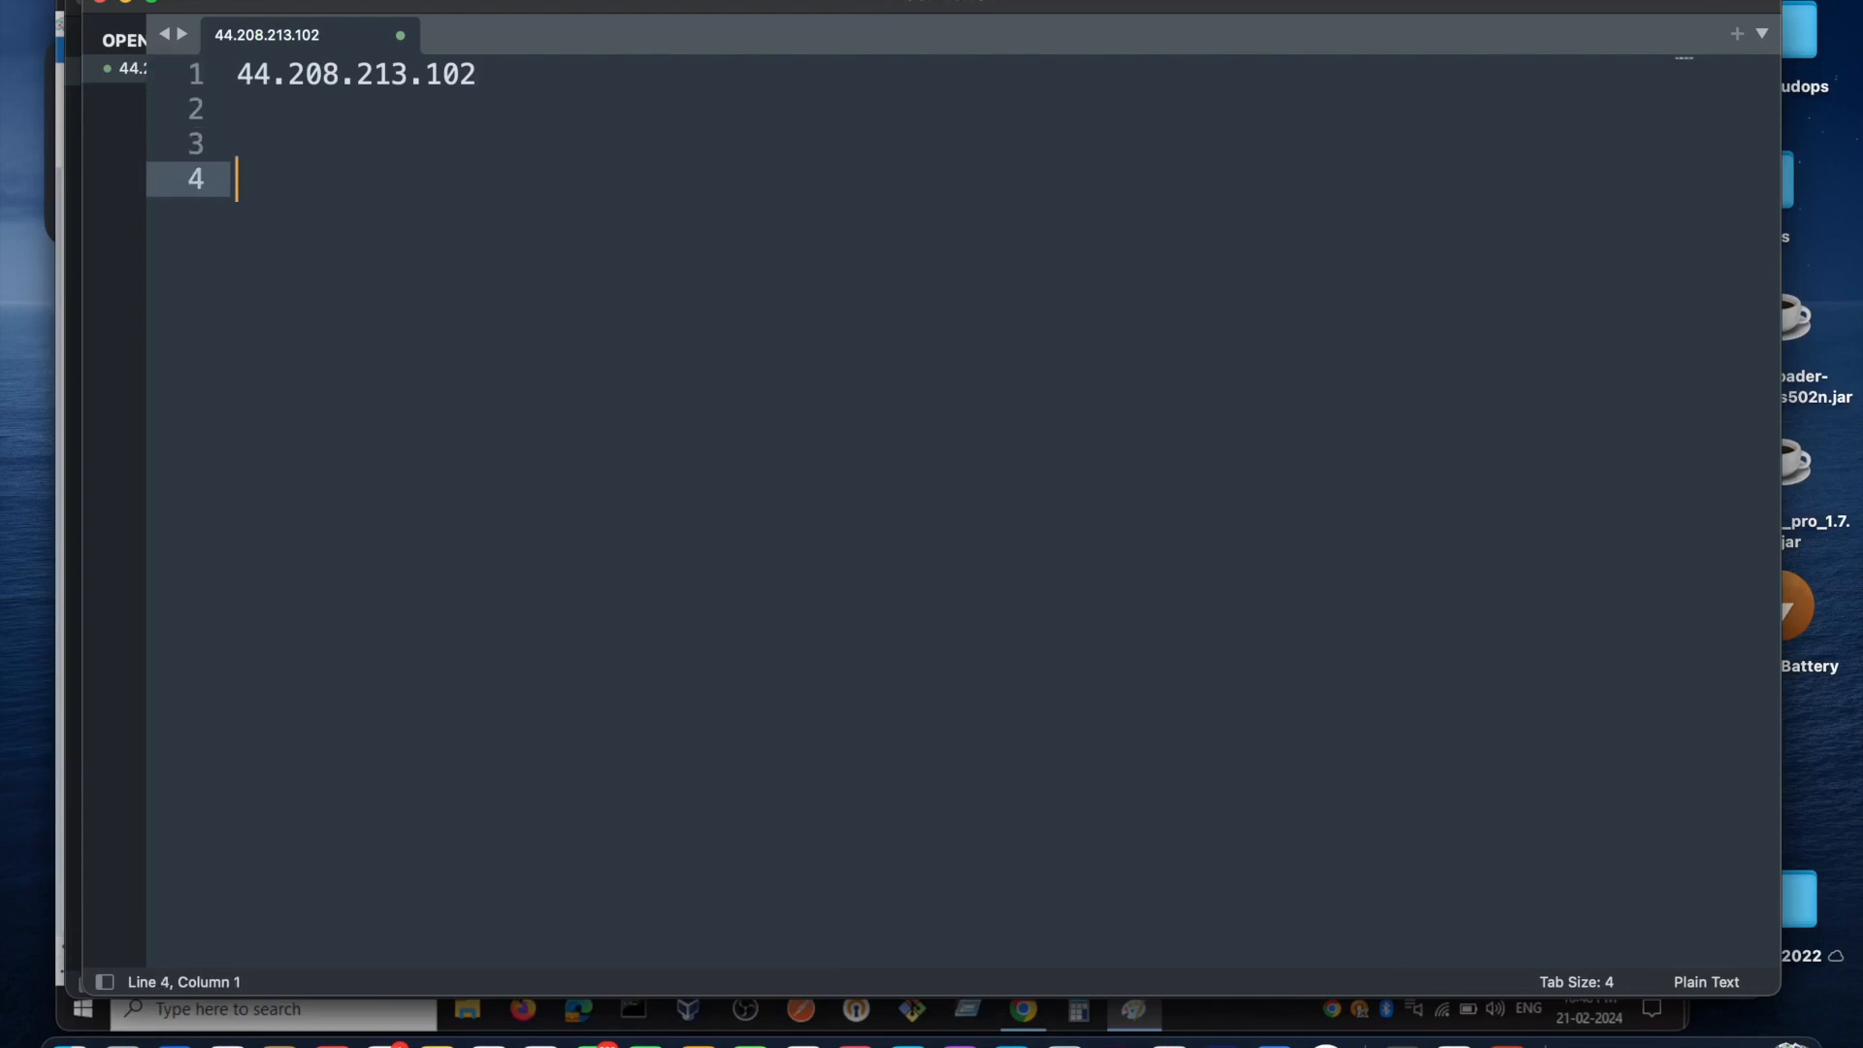
text(CRETA)
key(BackSpace)
key(BackSpace)
text(ATE)
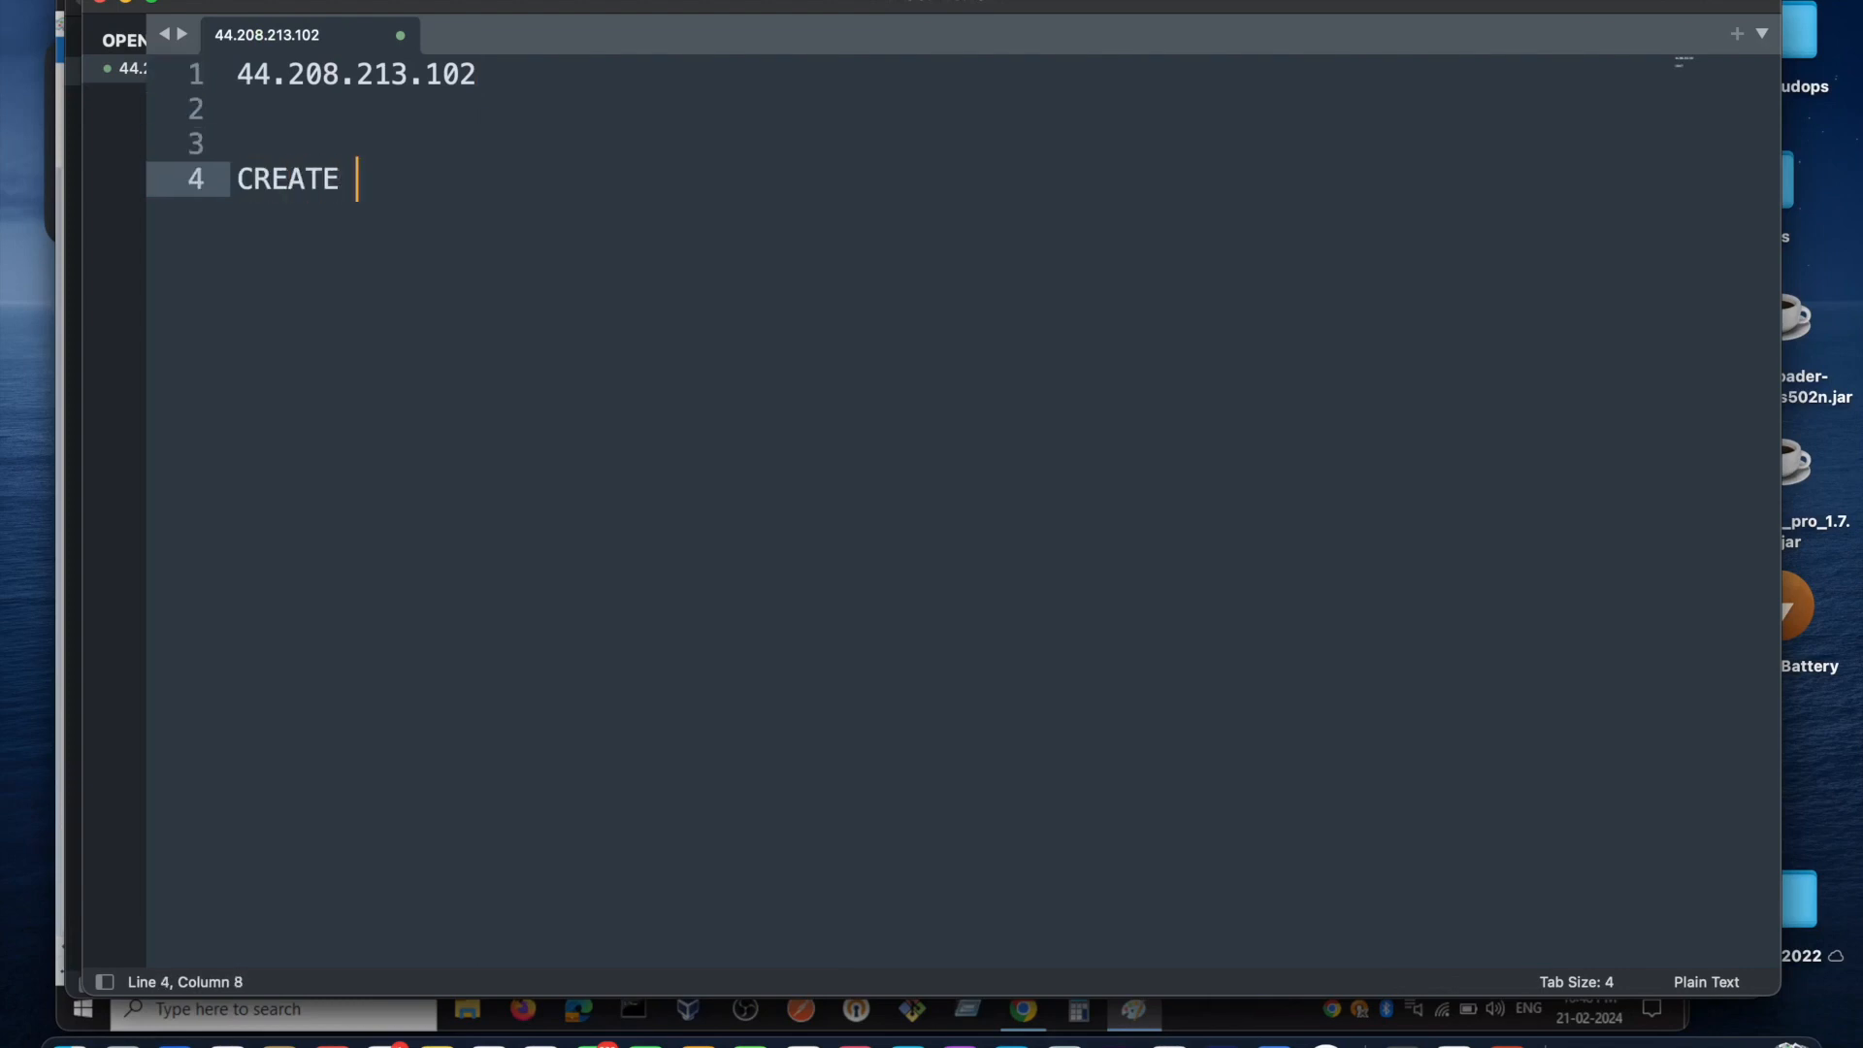
text( DATABASE )
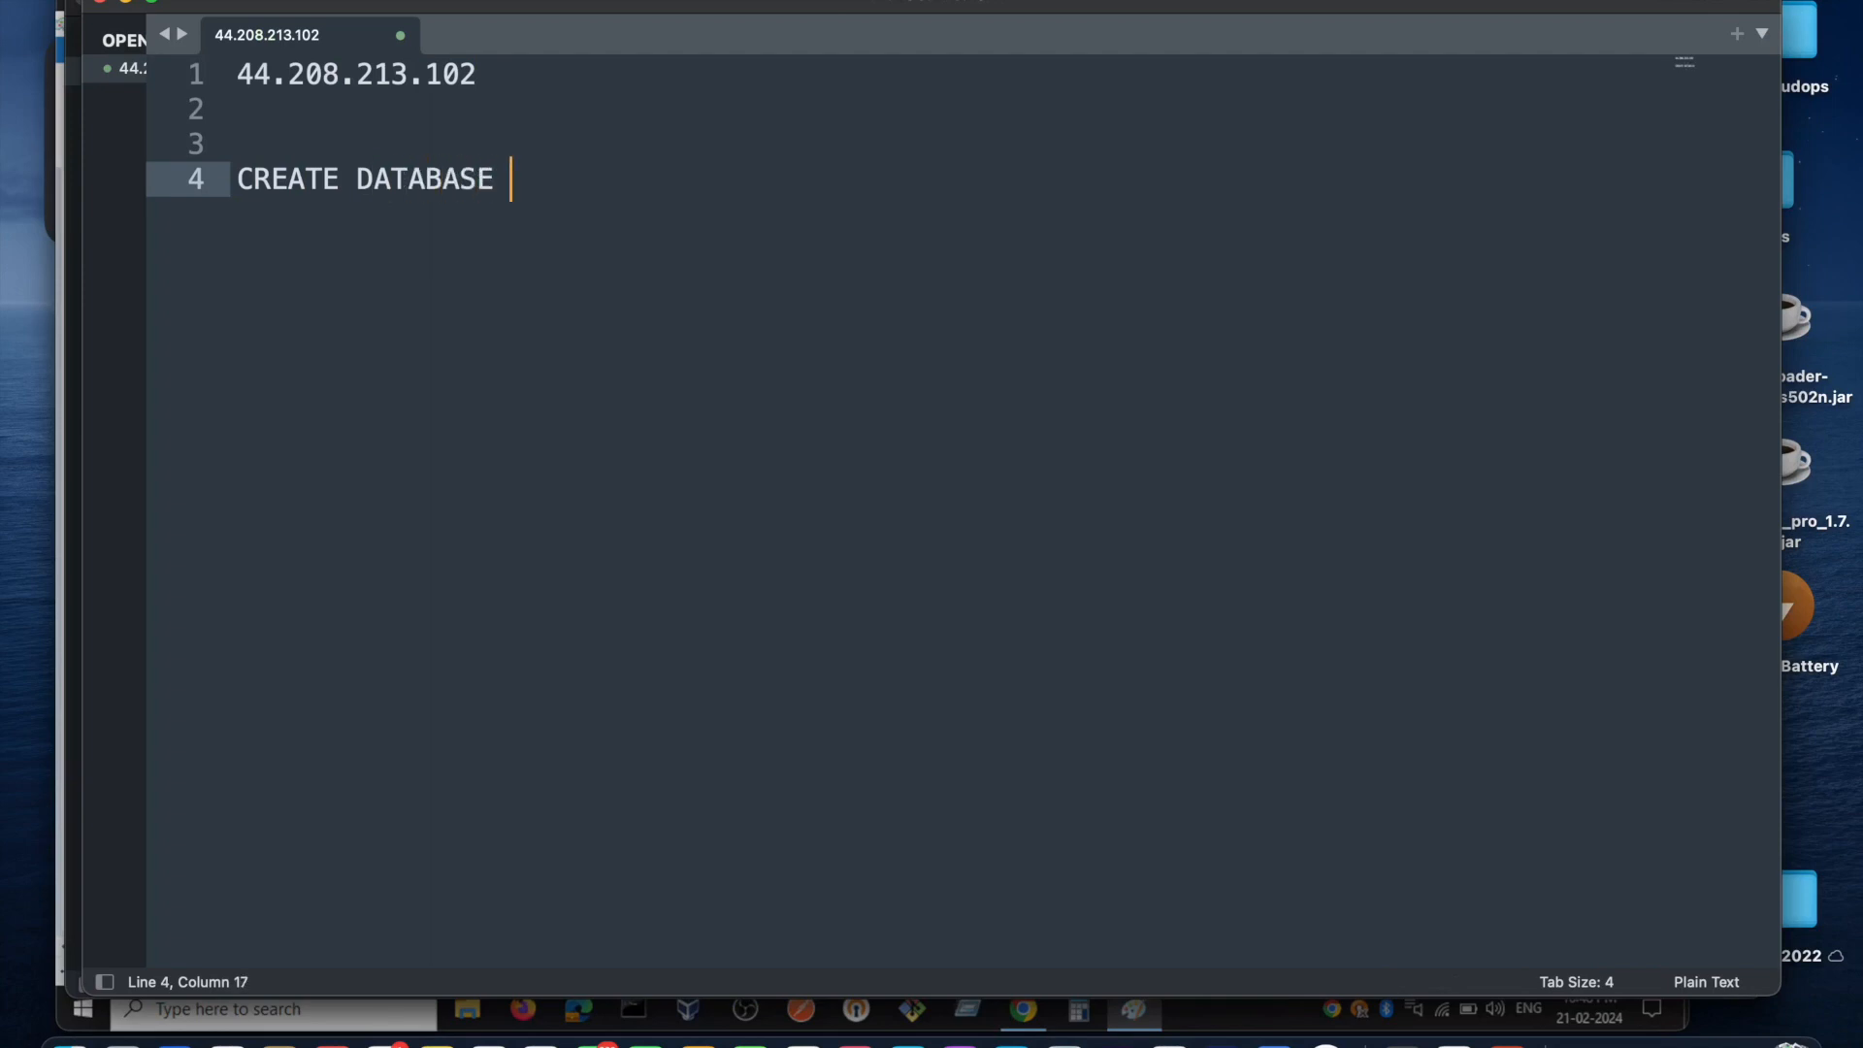
text(testdb;)
key(Return)
key(Return)
text(CREATE DATABA)
key(BackSpace)
key(BackSpace)
key(BackSpace)
key(BackSpace)
key(BackSpace)
key(BackSpace)
key(BackSpace)
key(BackSpace)
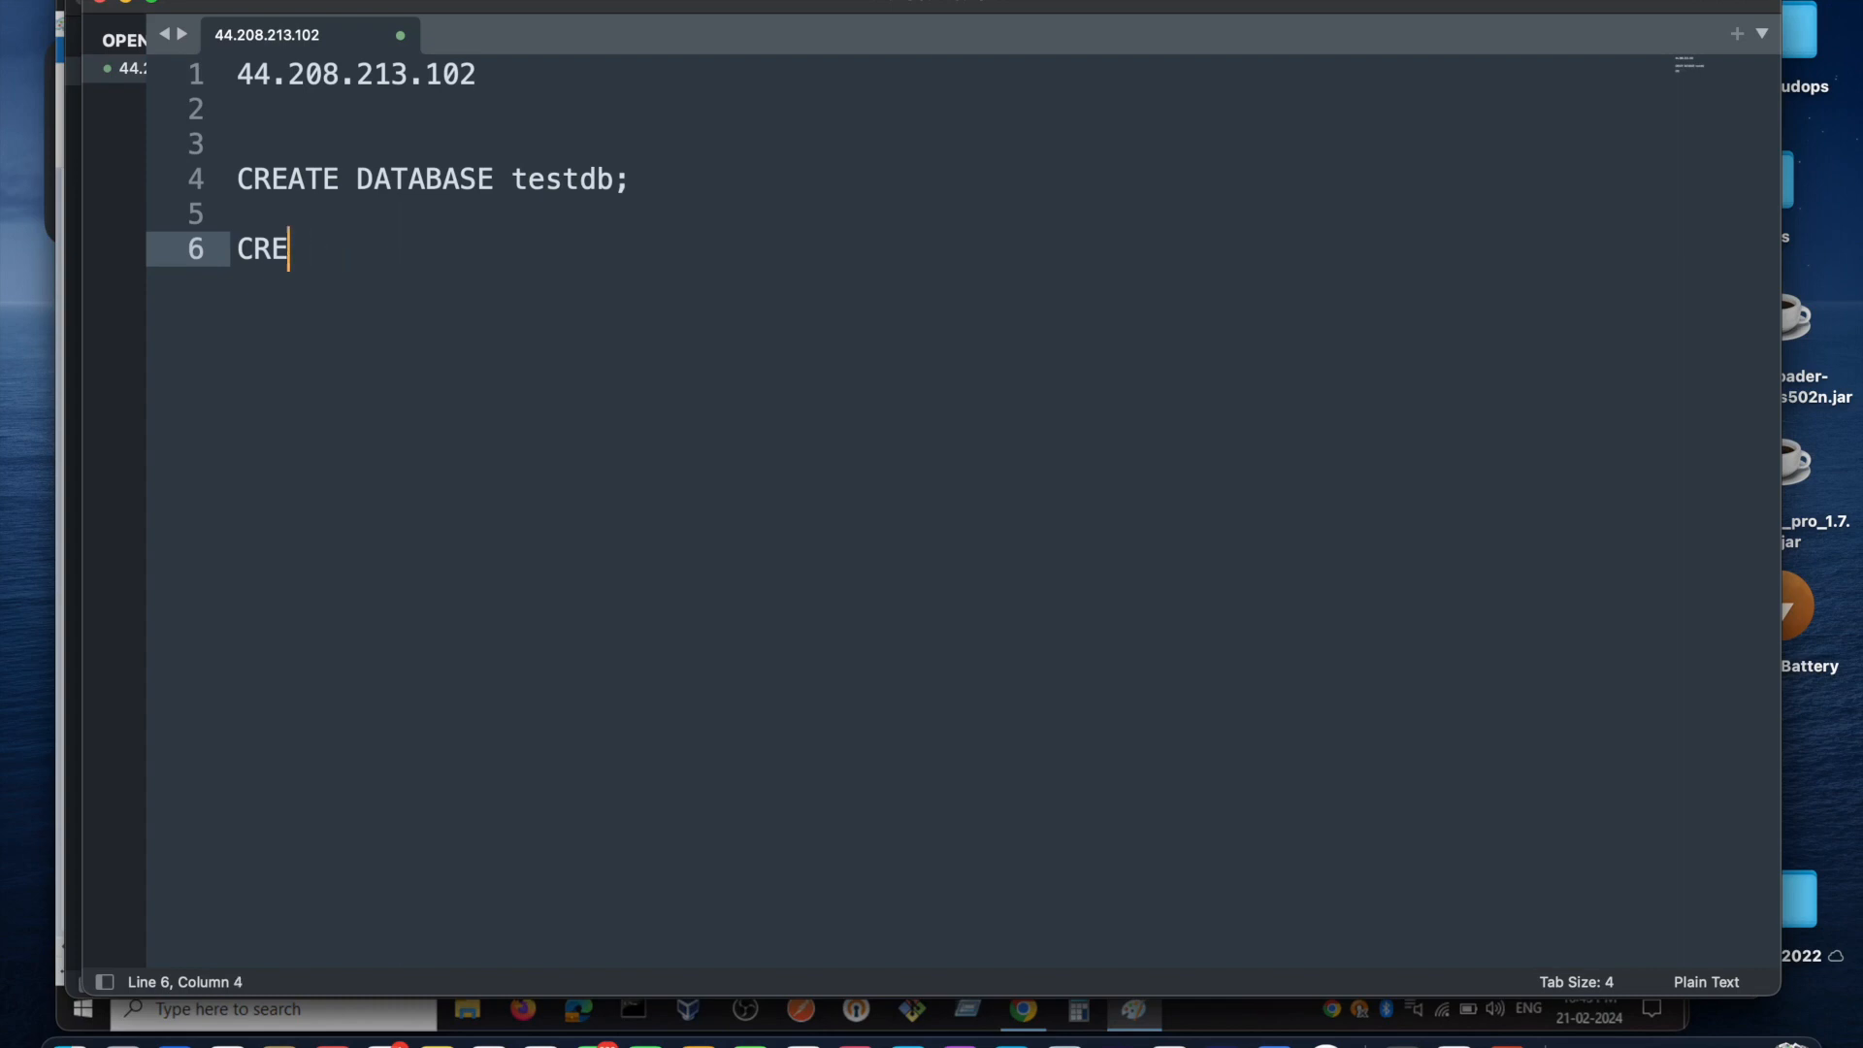
key(BackSpace)
key(BackSpace)
key(BackSpace)
Add the statement use testdb; below the database creation statement
text(use testdb;)
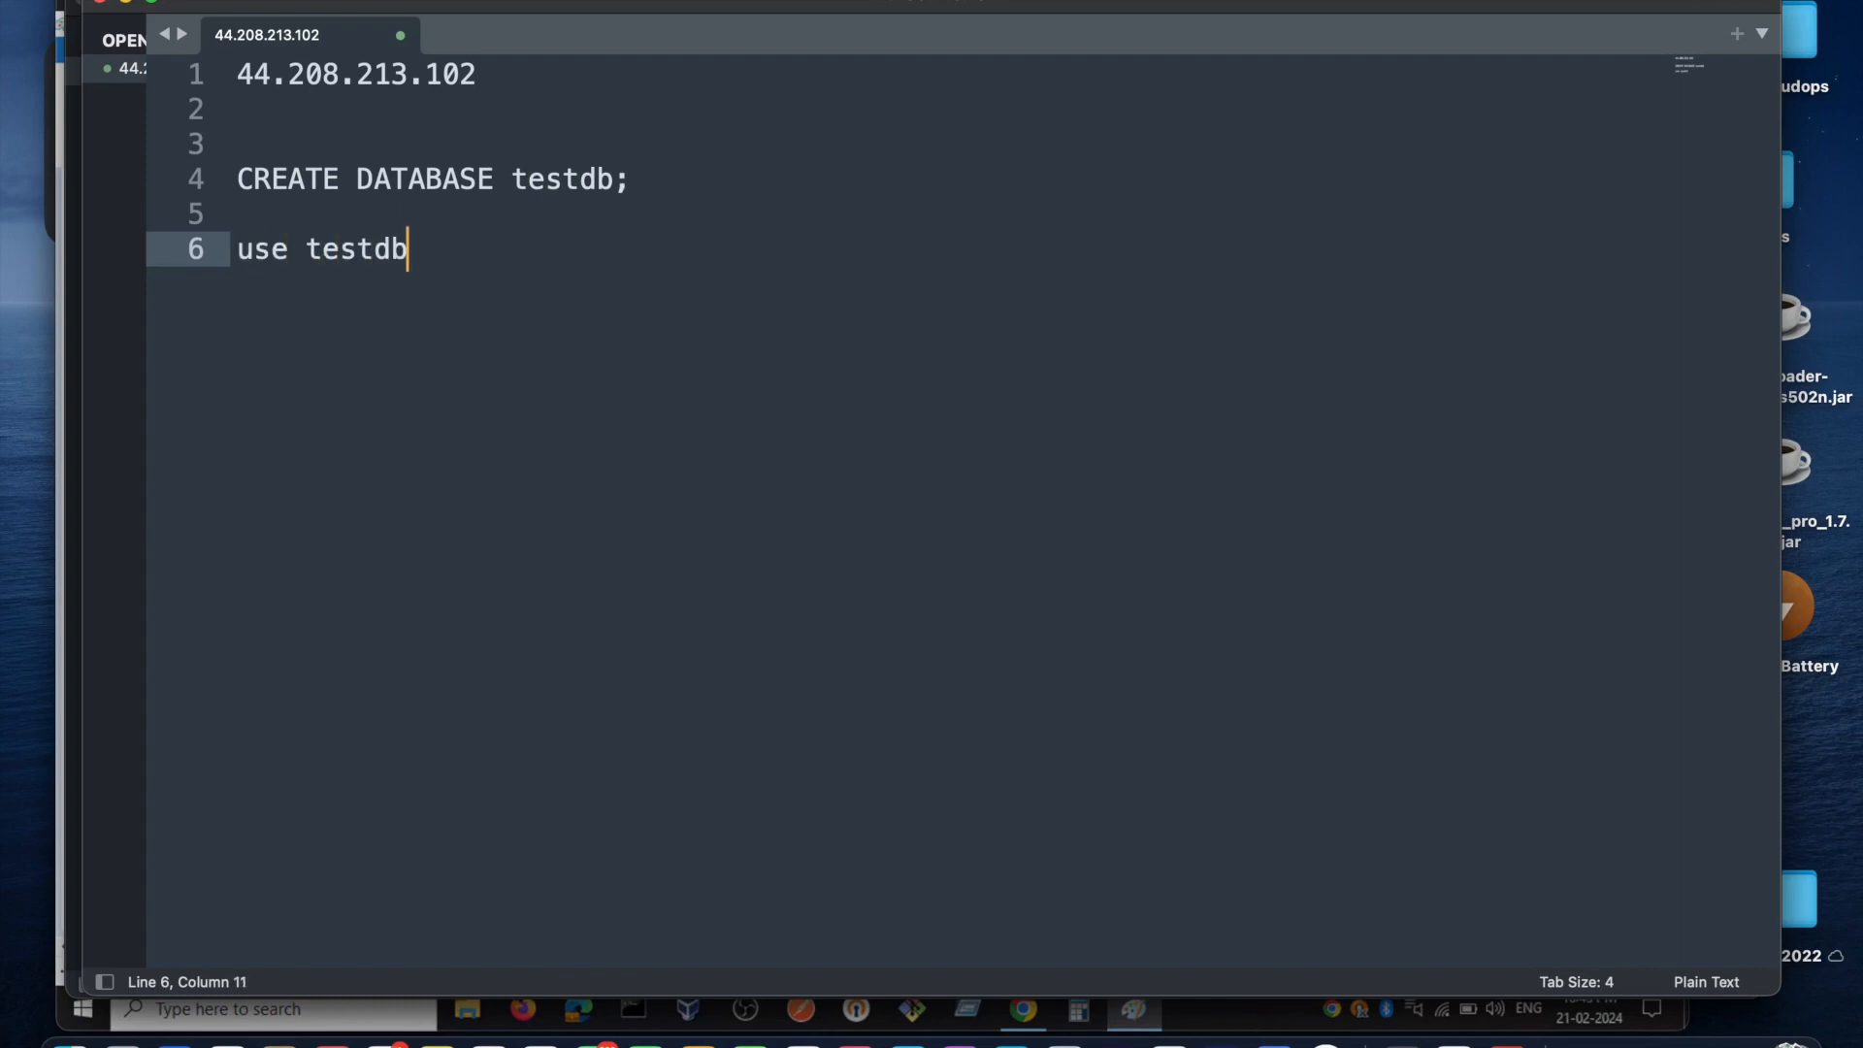
key(Return)
key(Return)
Add the statement CREATE TABLE student(name varchar(20)) below the use testdb; line
text(CREATE TABLE studen)
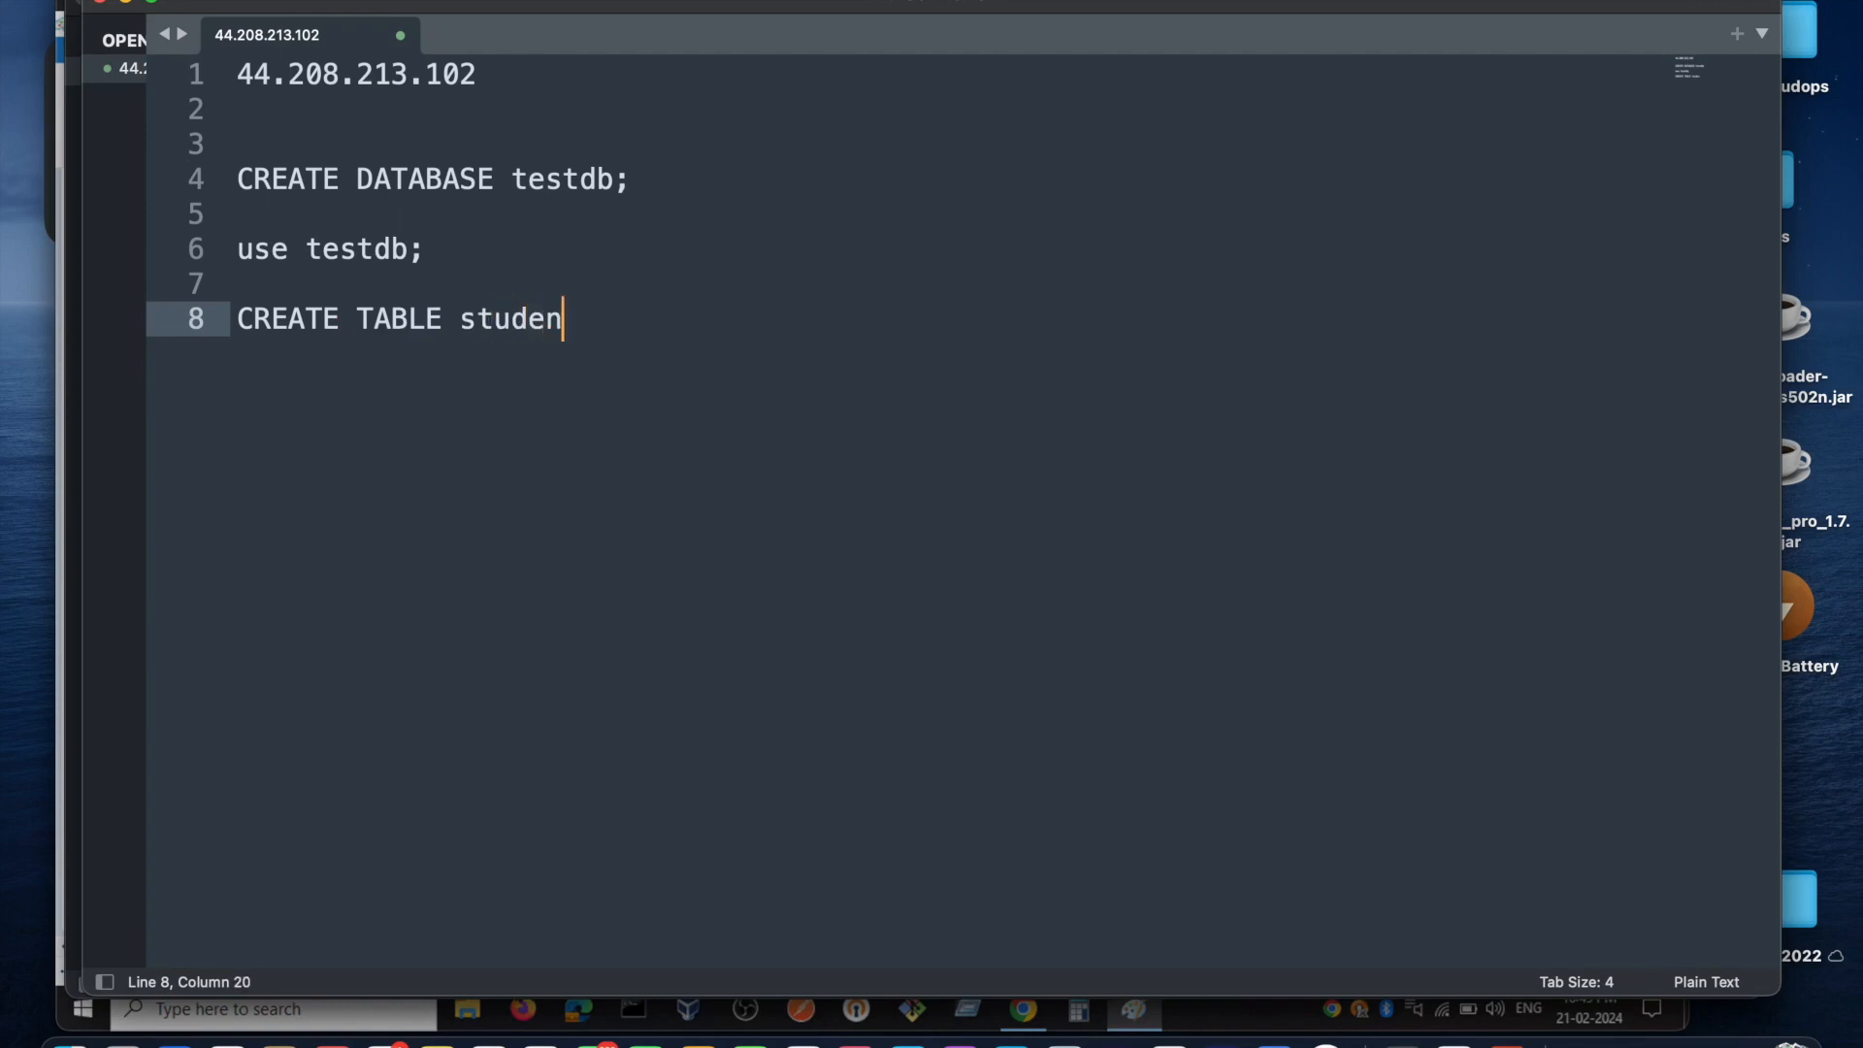
text(t()
text(name var)
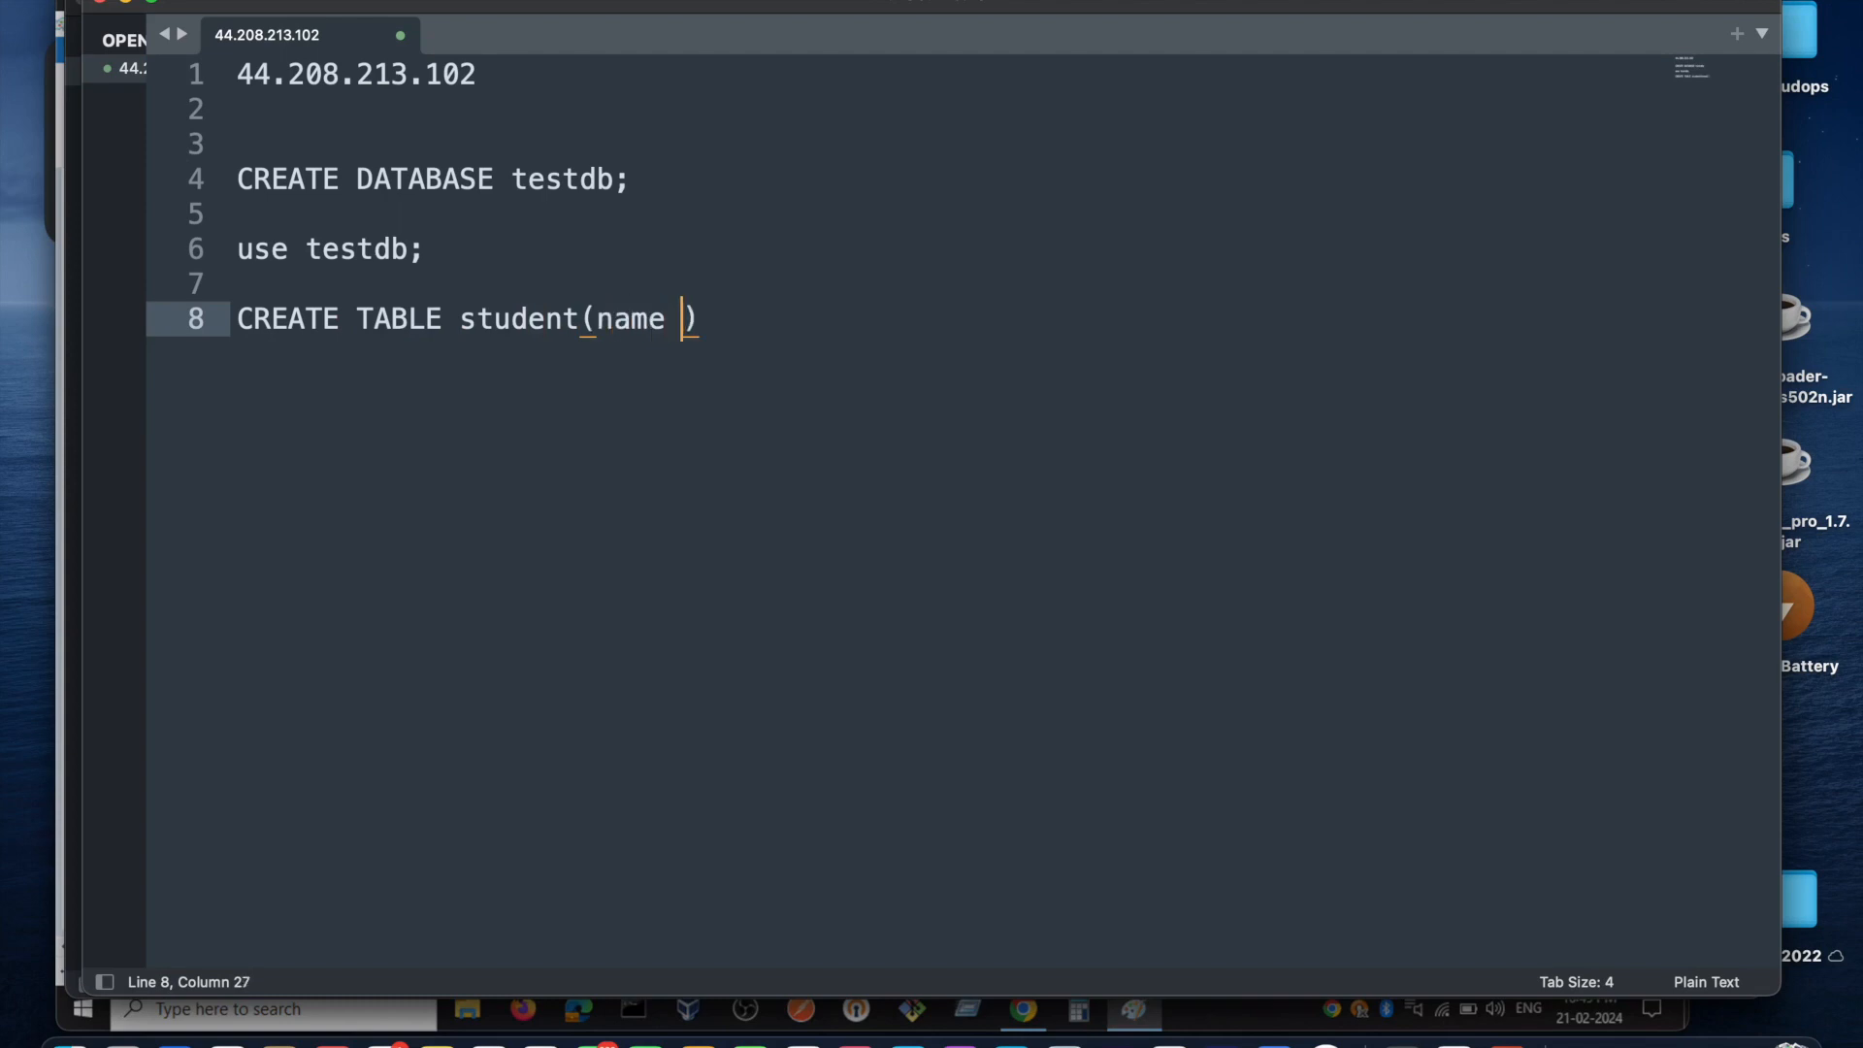
text(char(20)
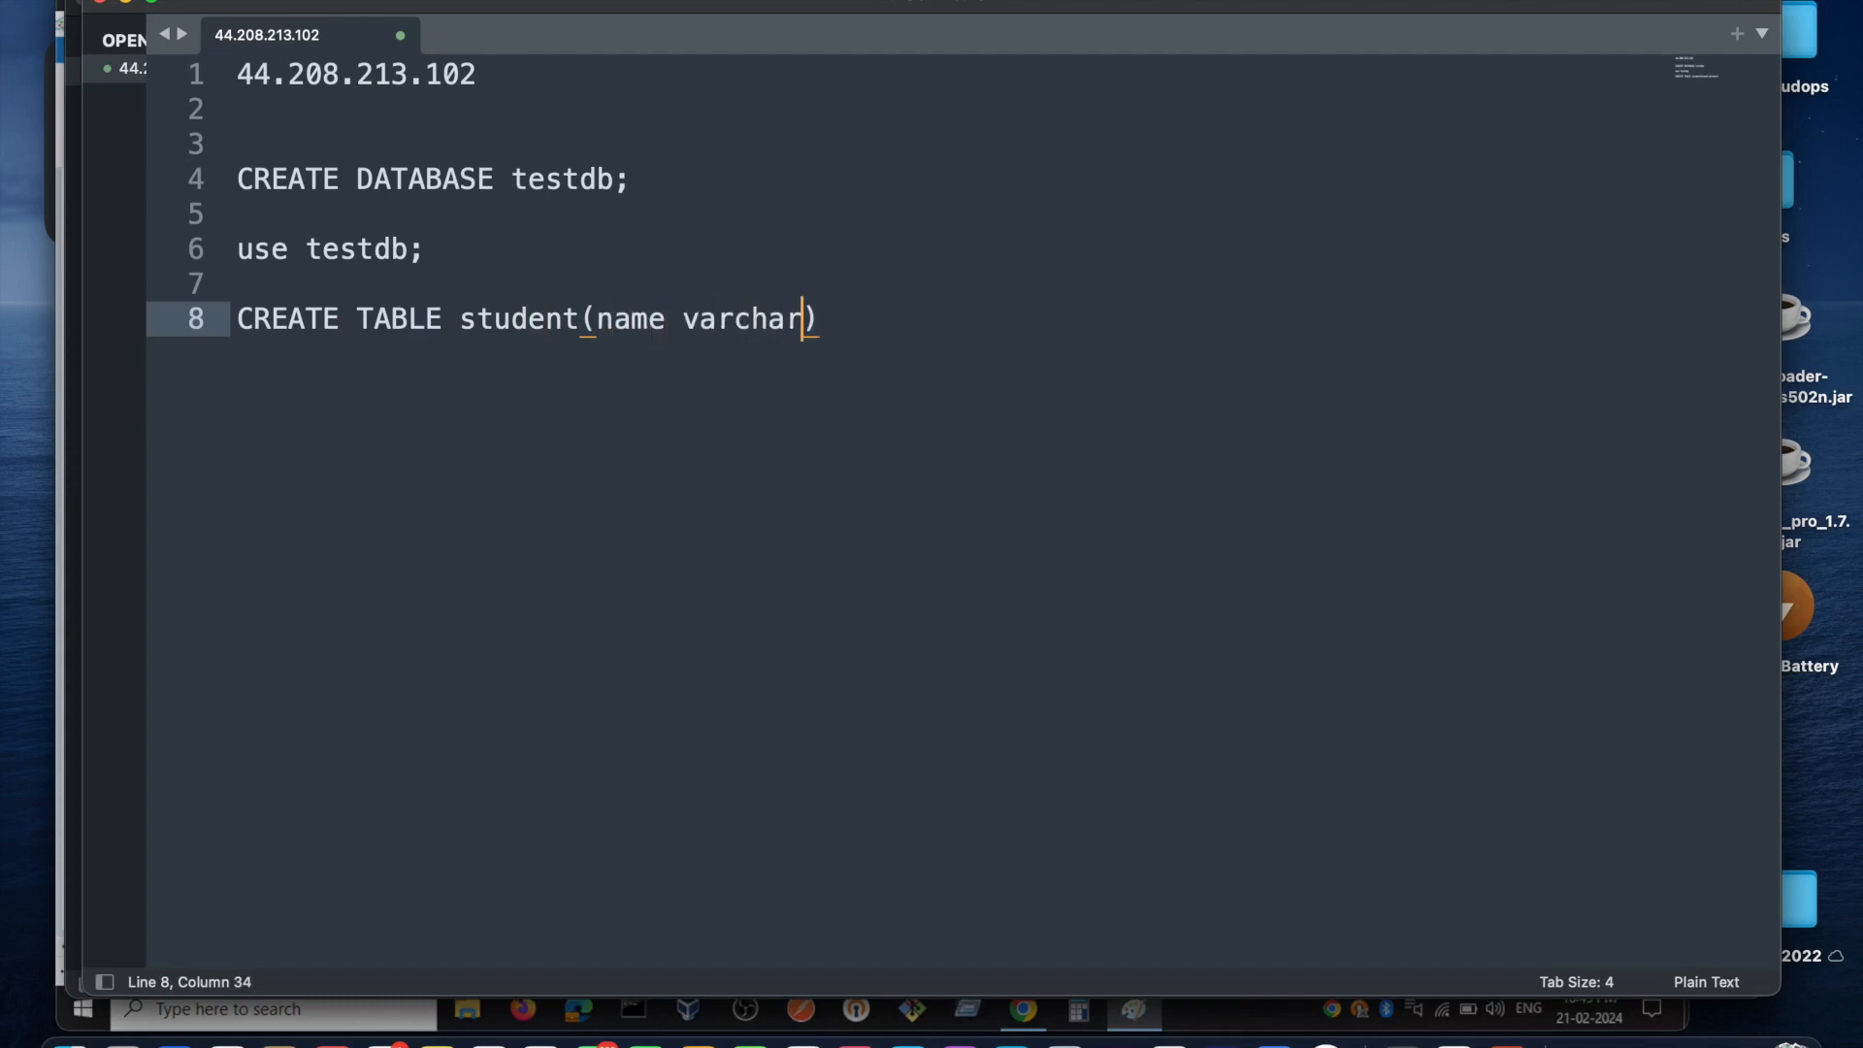
key(Right)
key(Right)
key(Return)
key(Return)
Write an INSERT INTO students (name) values(...); statement below the table creation, with a student's first name in quotes
text(C)
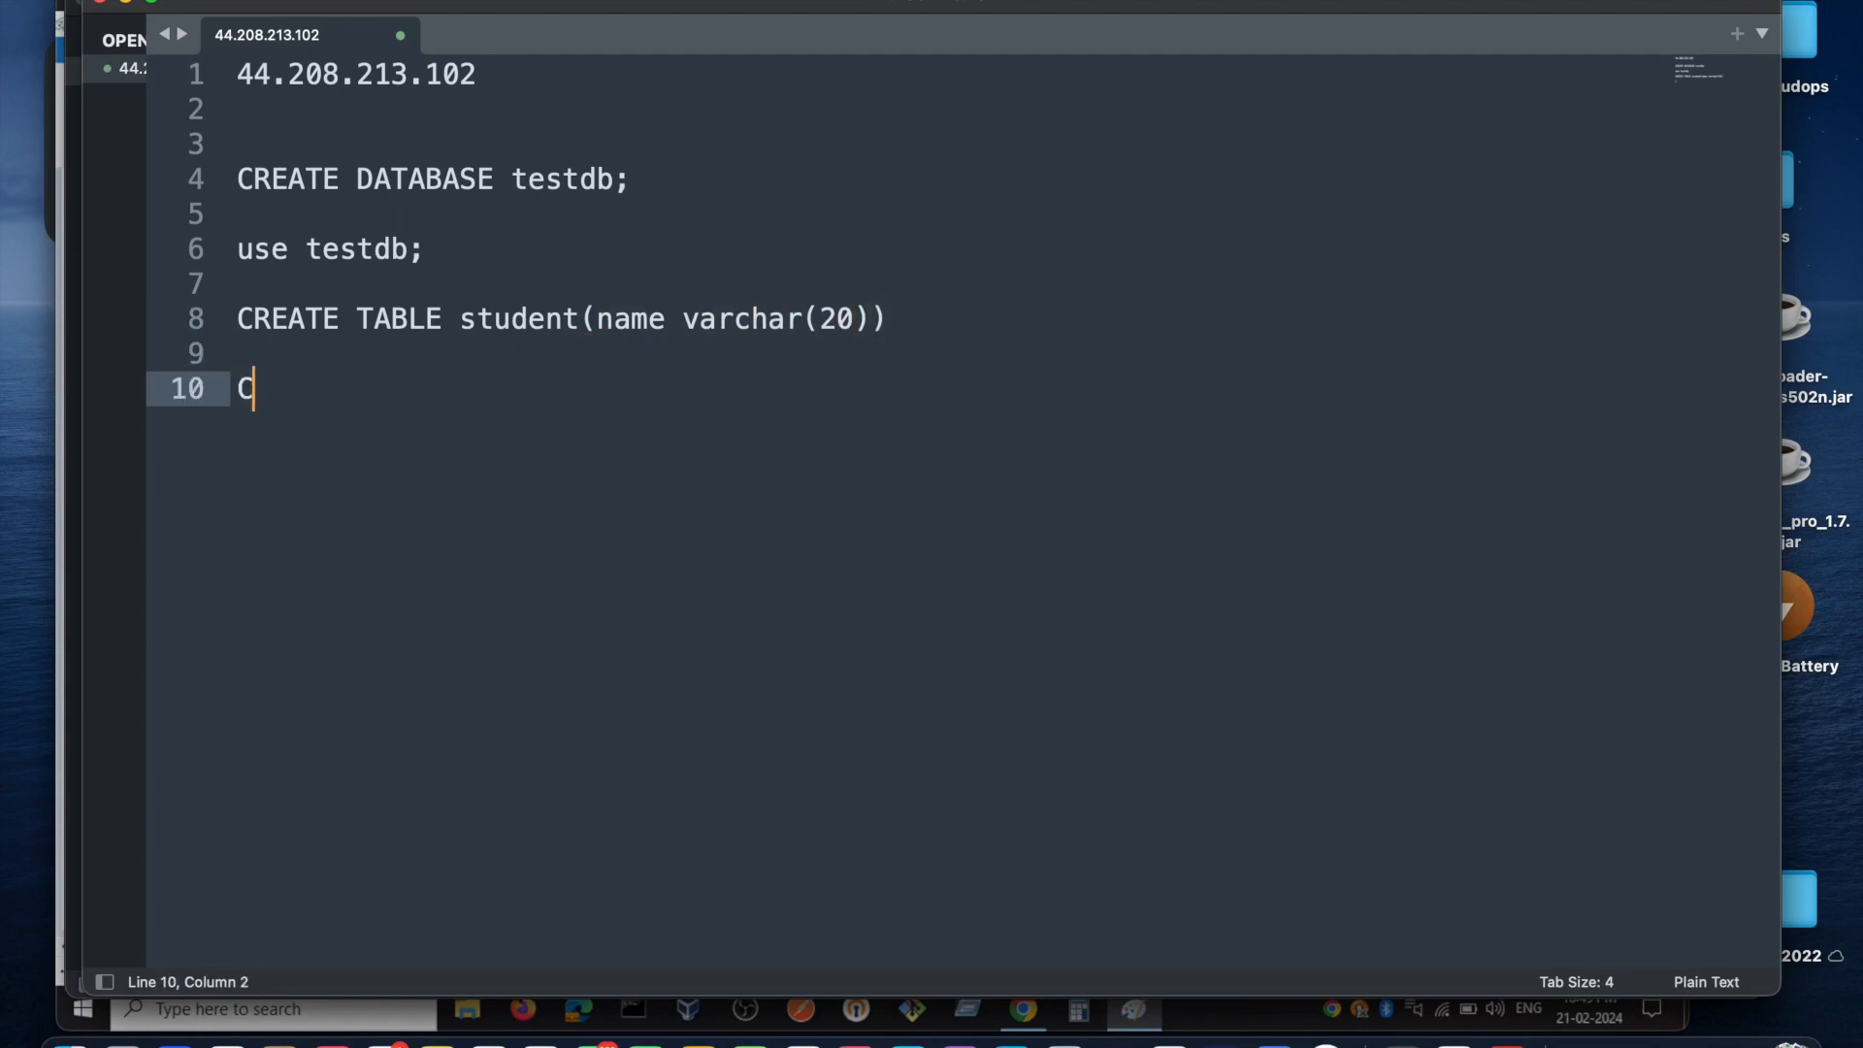
key(BackSpace)
text(INSERT INTO)
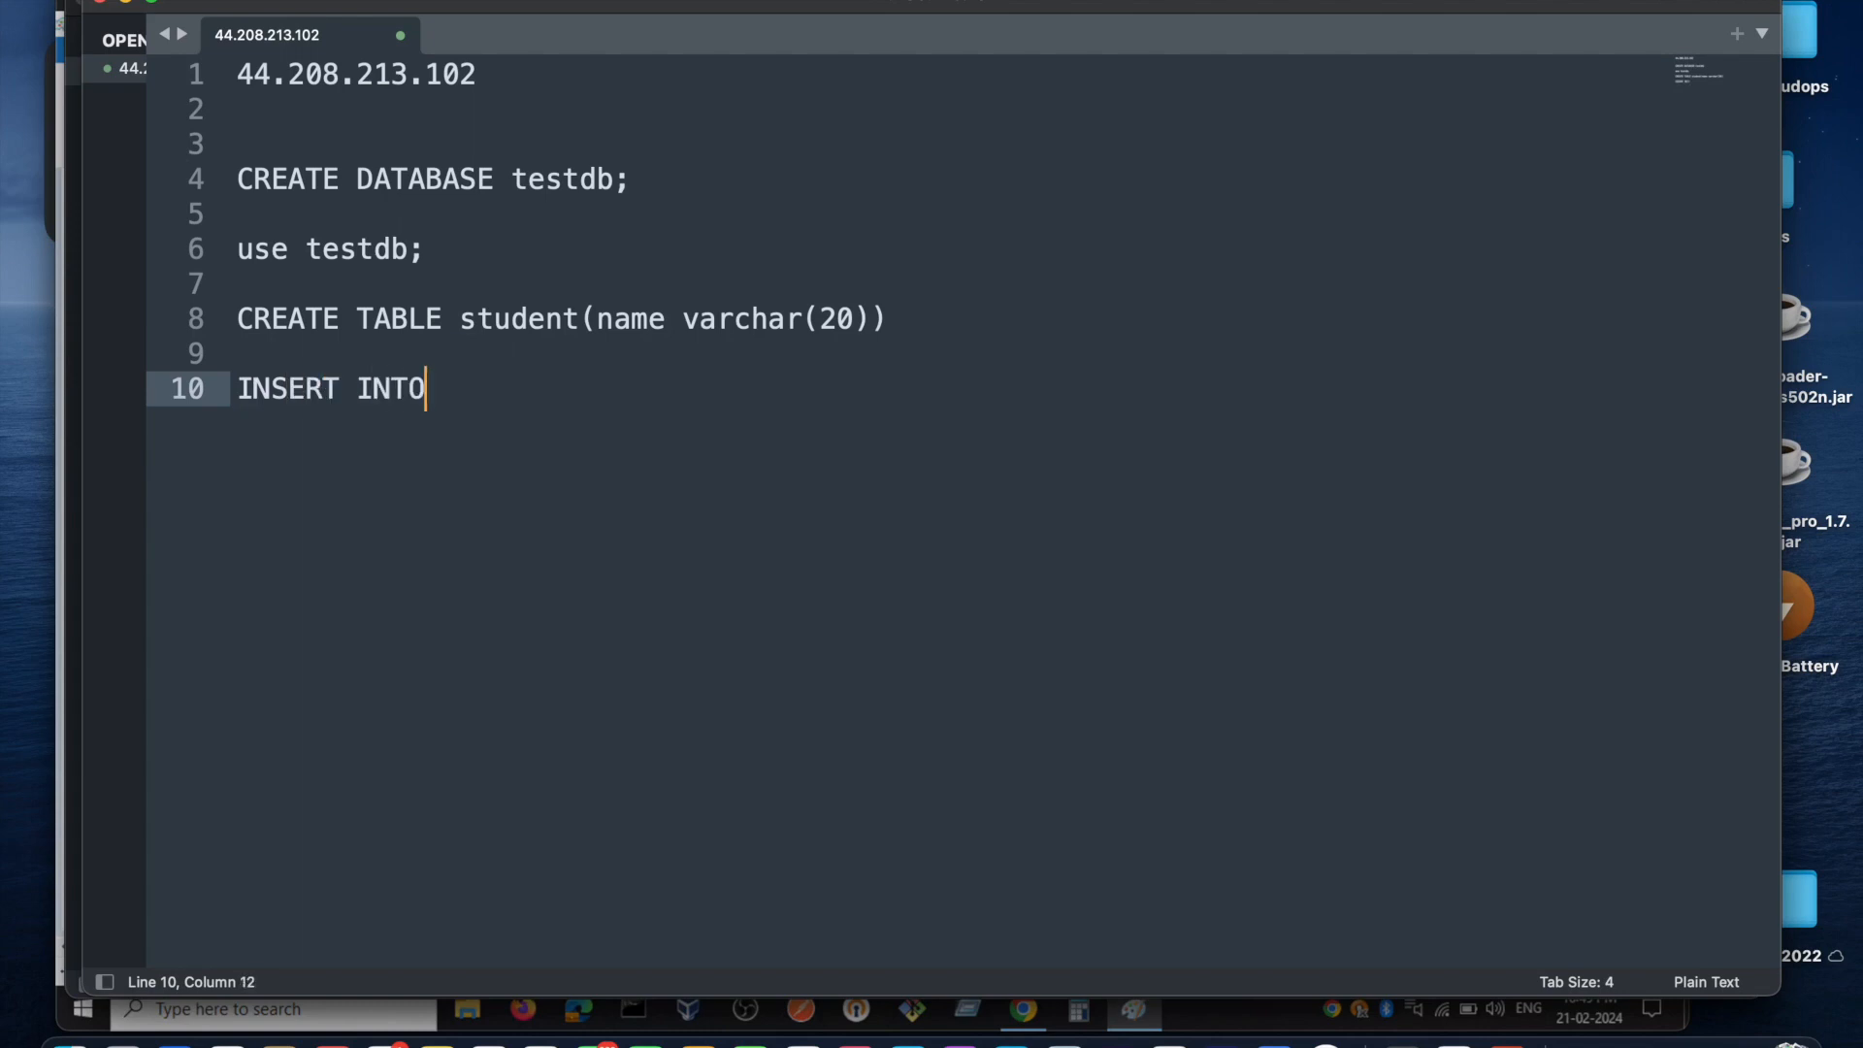
text( students)
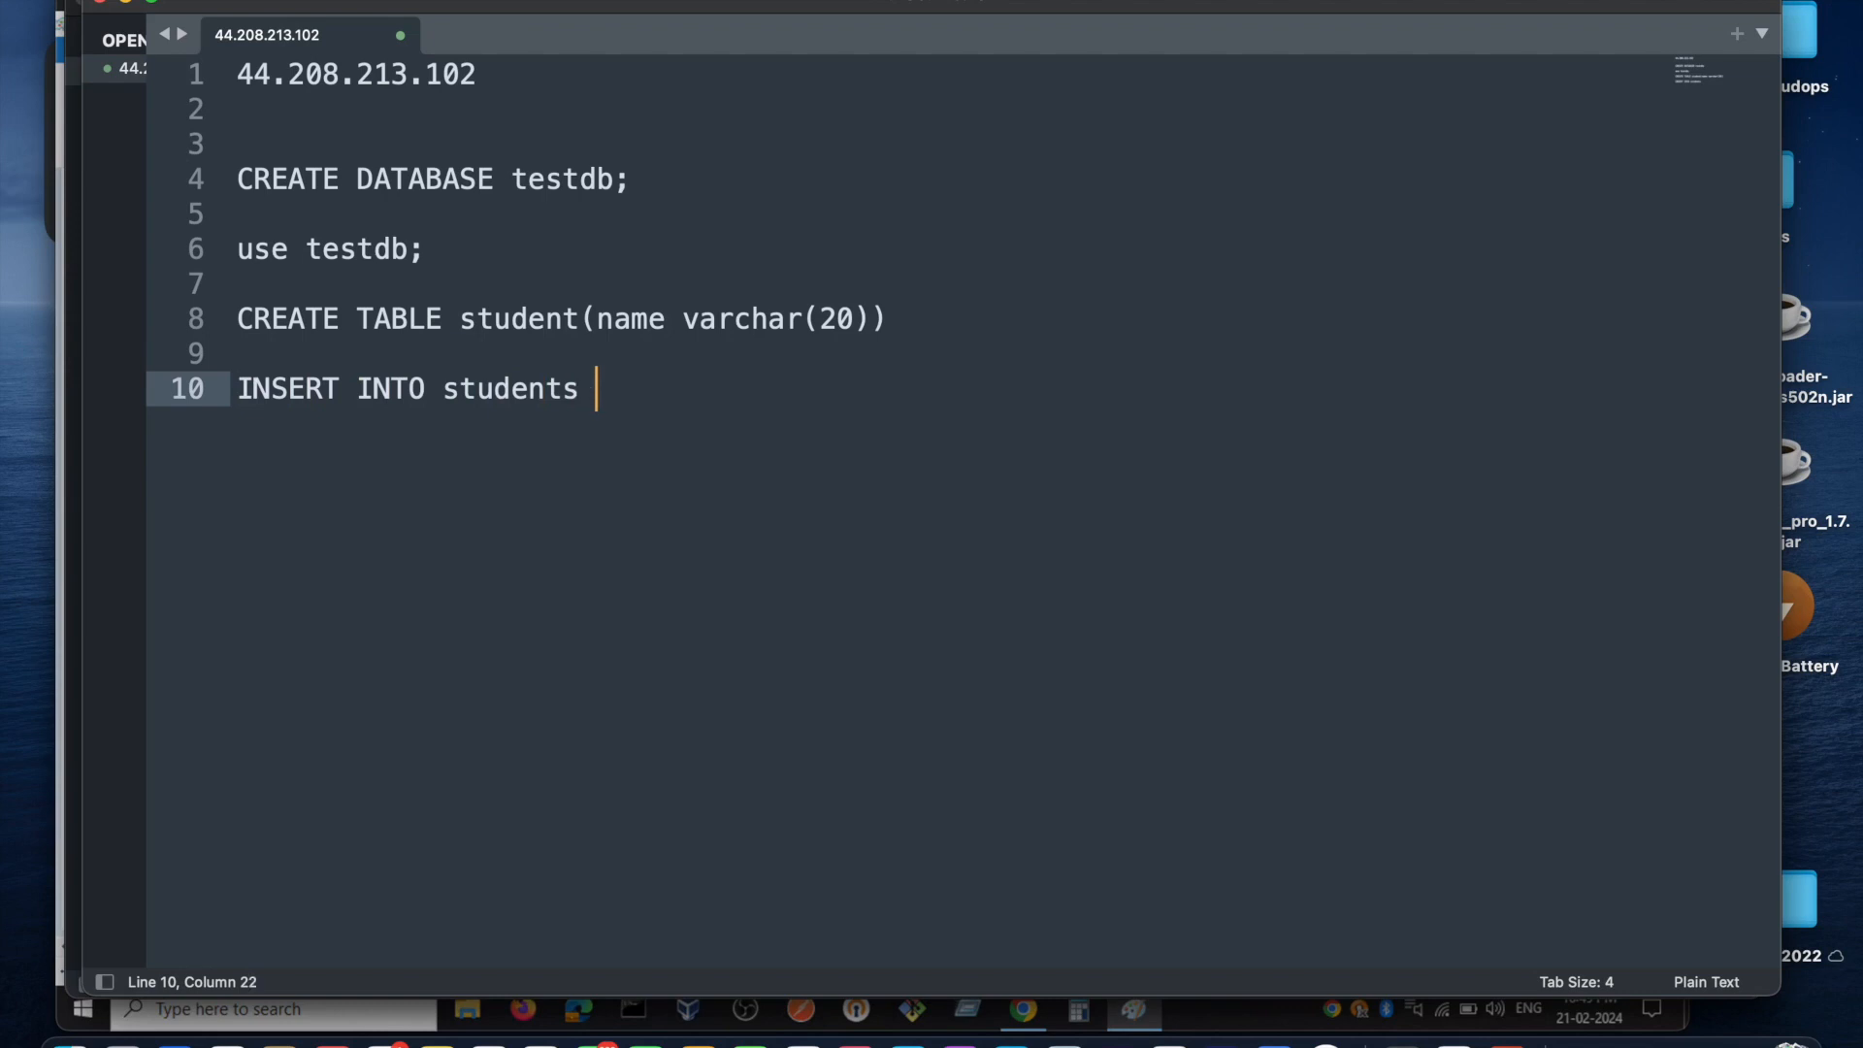
text( ()
key(BackSpace)
text((name) values("MAdhu)
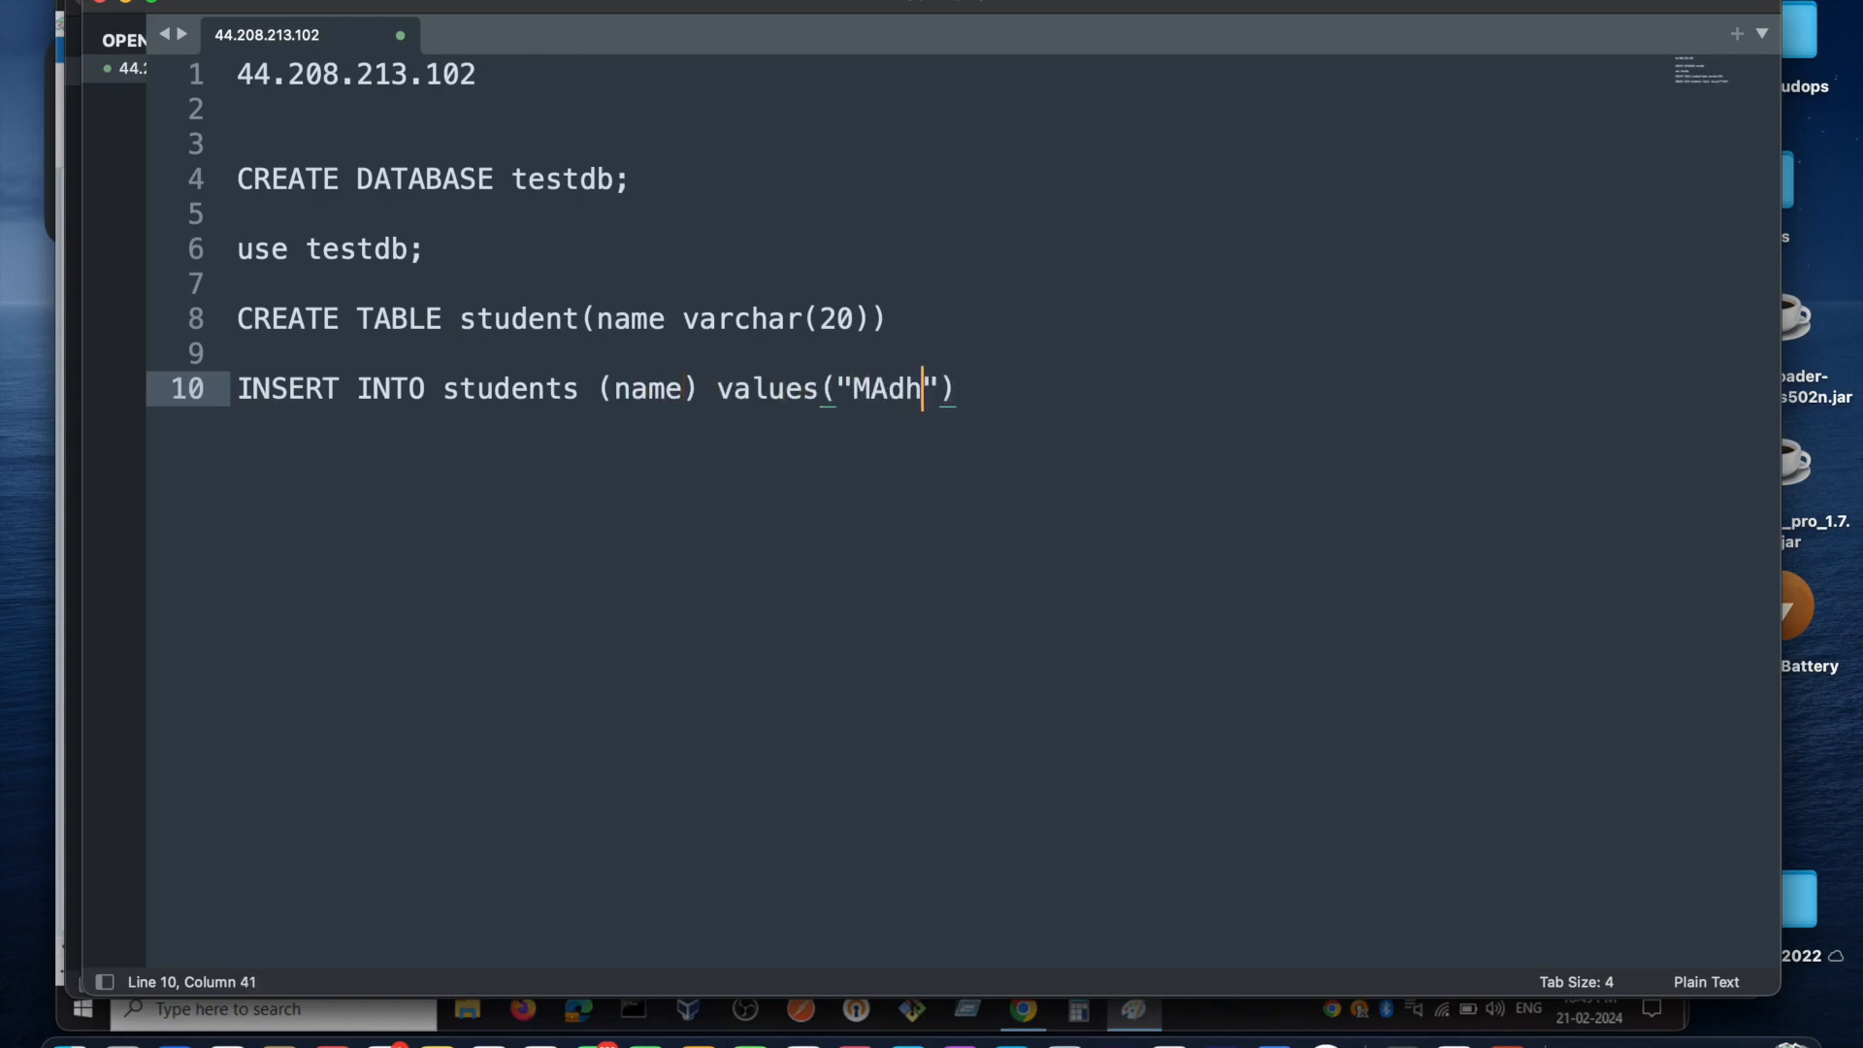
key(BackSpace)
key(BackSpace)
key(BackSpace)
key(BackSpace)
text(adhu)
key(End)
text(;)
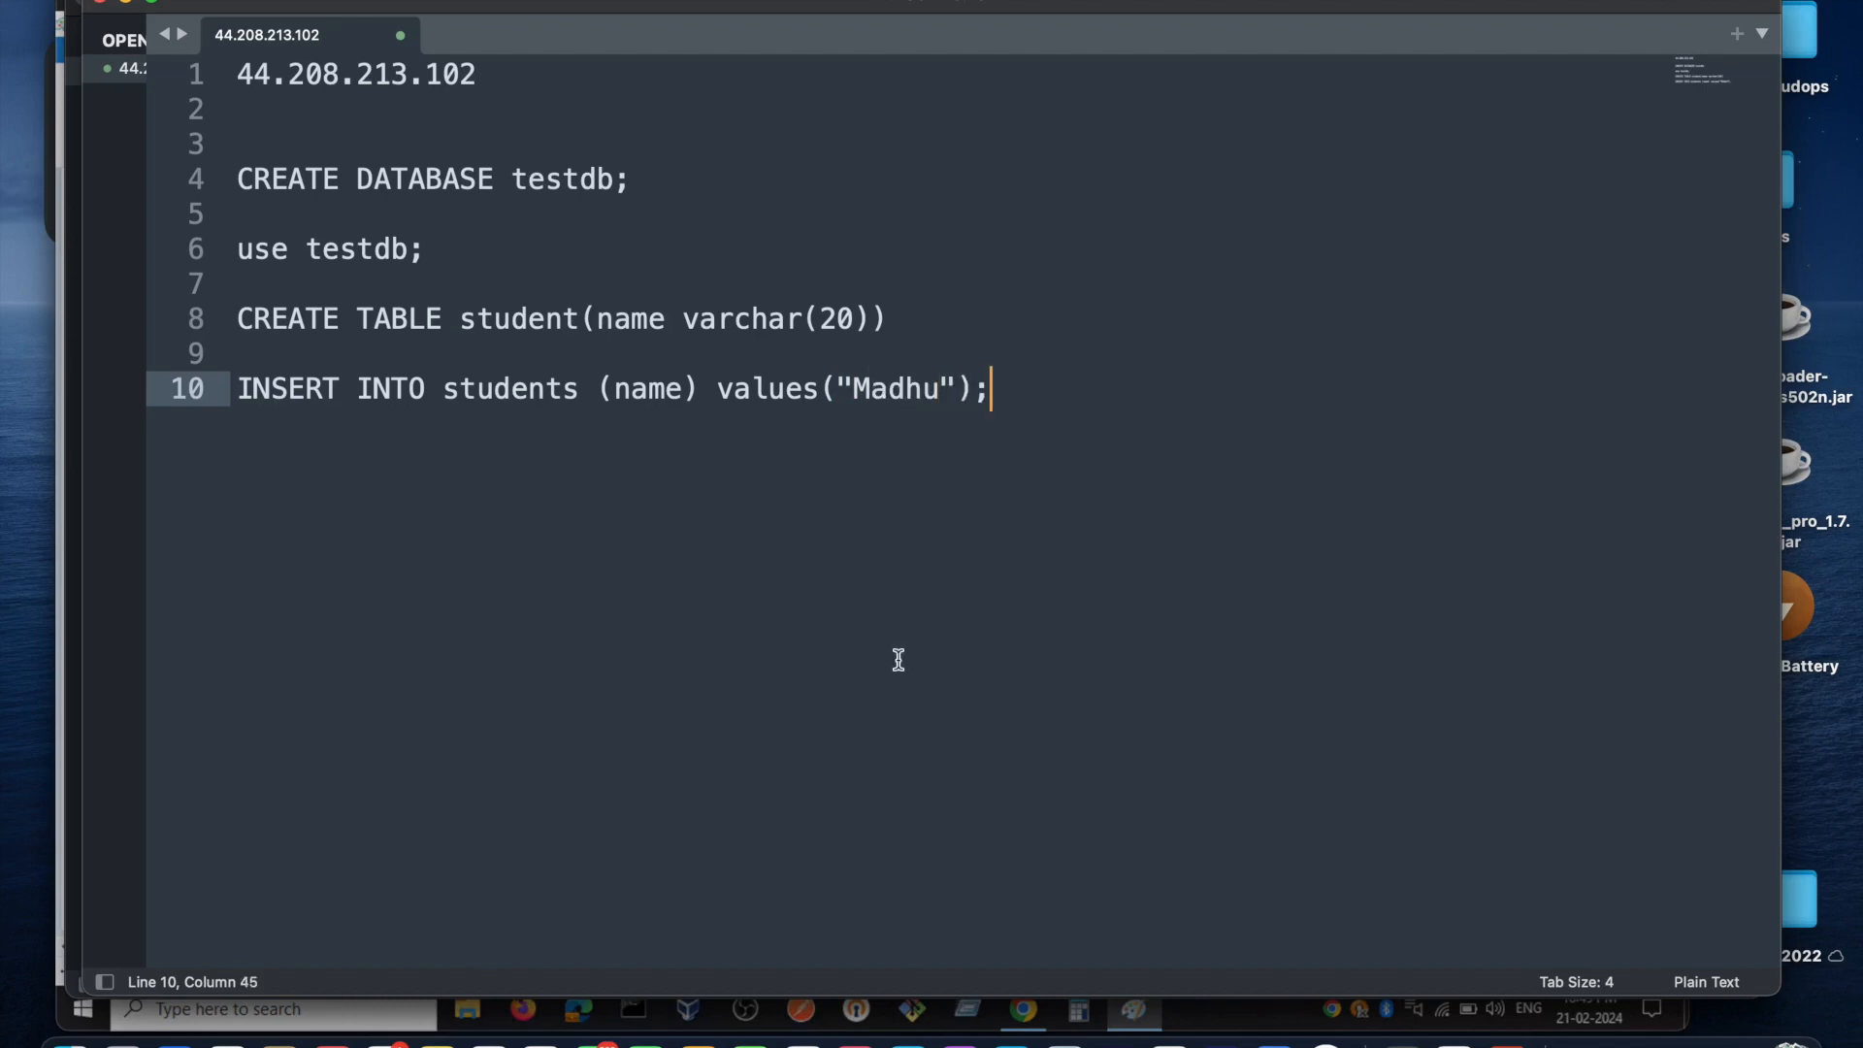
Switch to Chrome, reload the database-1 page and copy its endpoint address
click(1186, 1038)
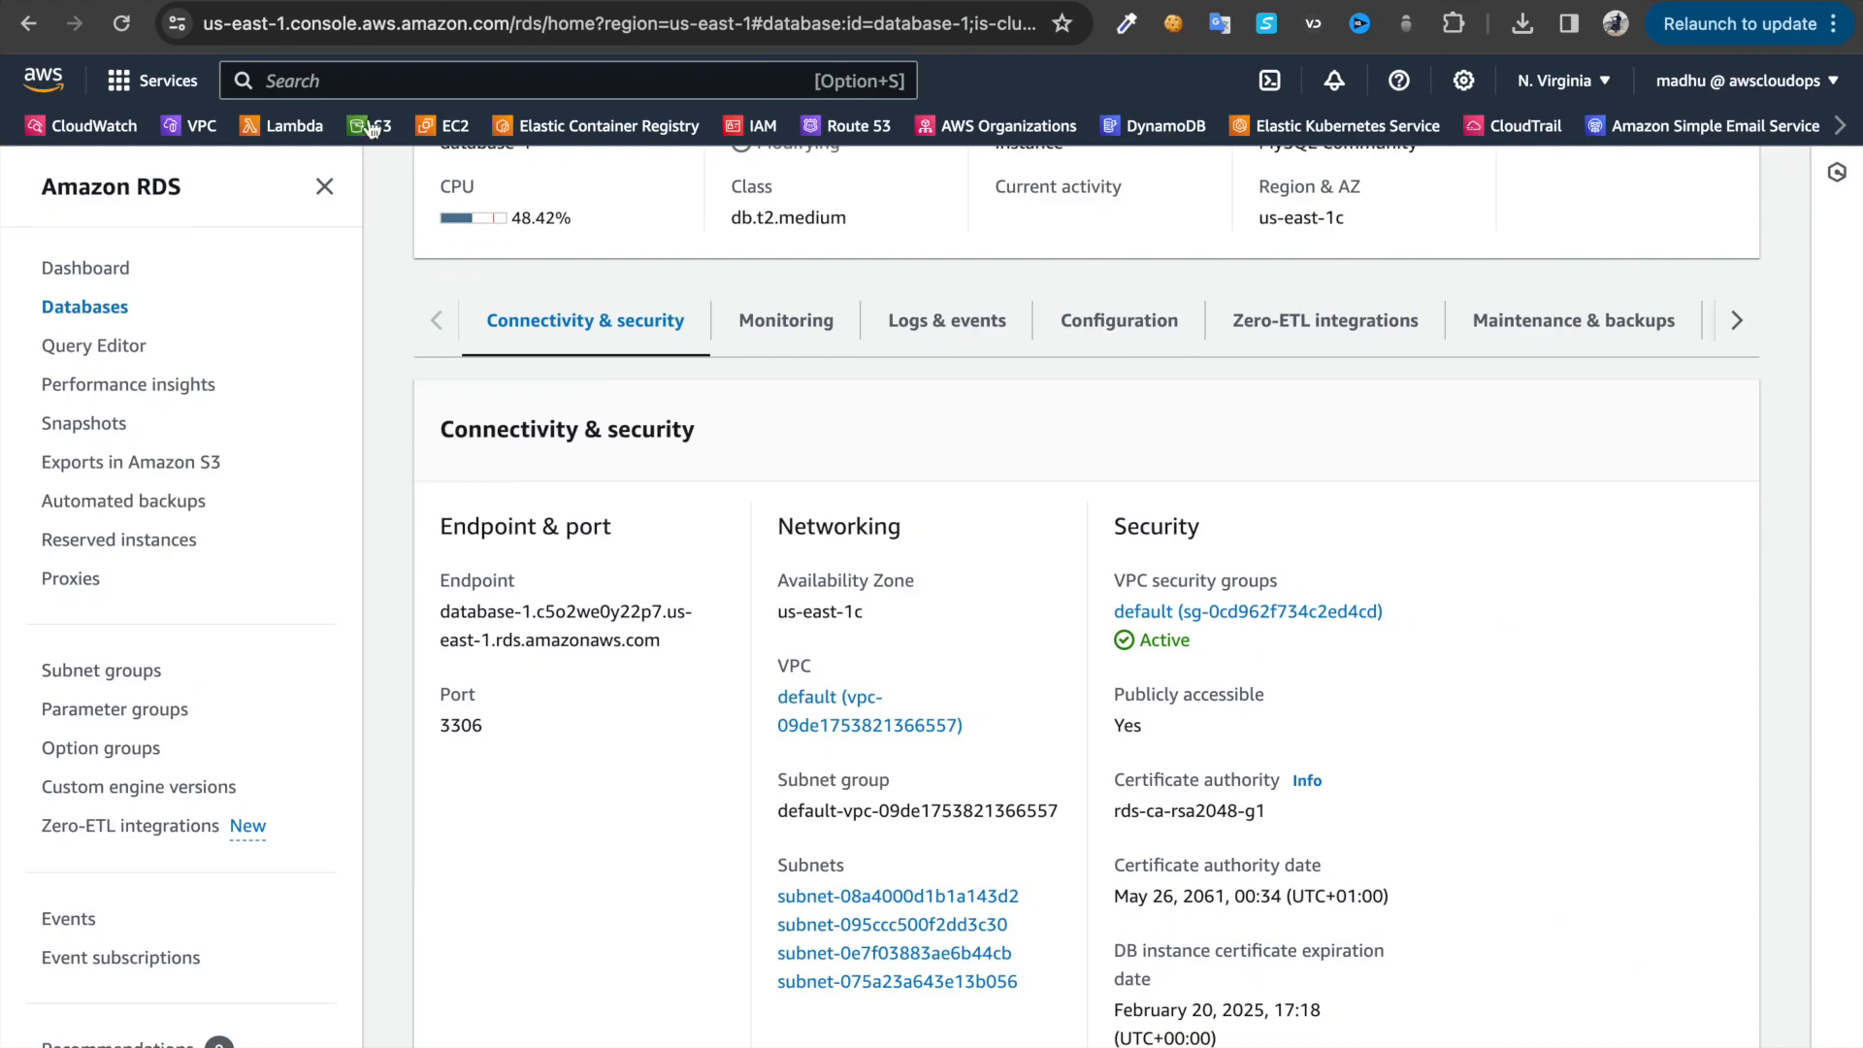
click(121, 23)
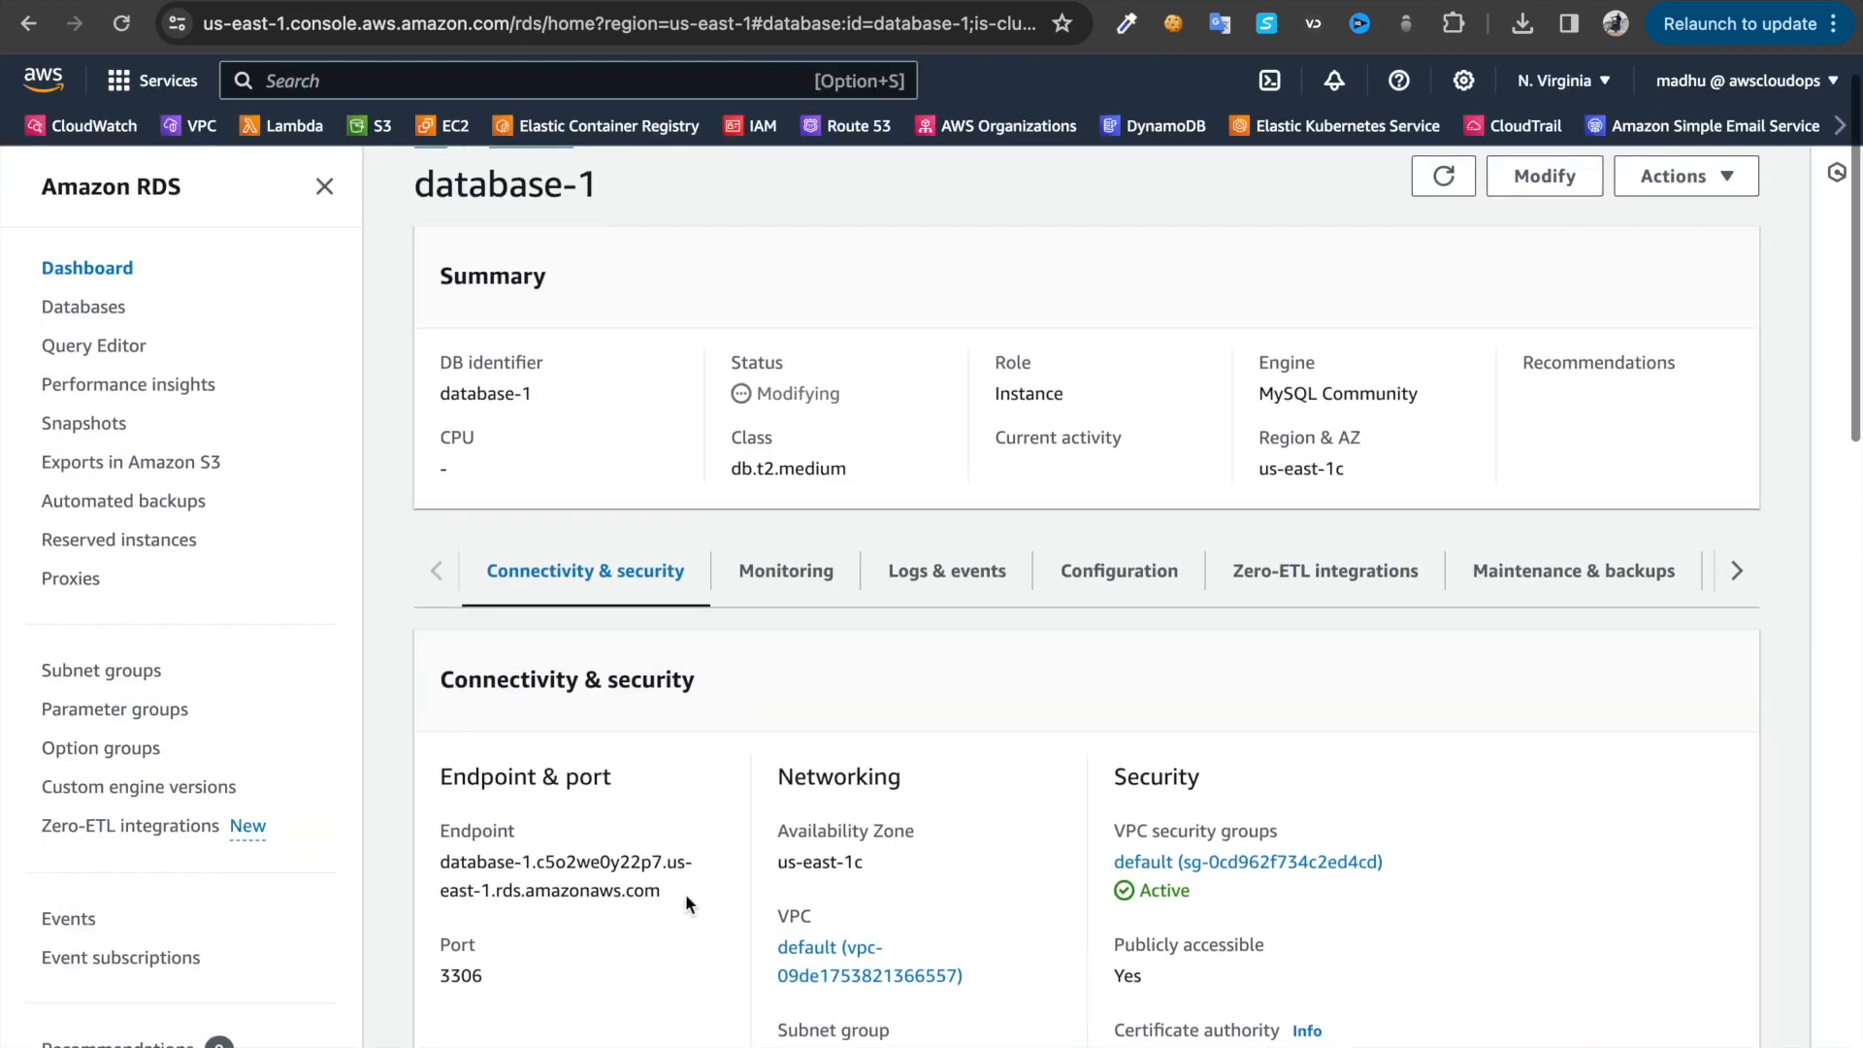
drag(685, 901, 441, 860)
right_click(498, 872)
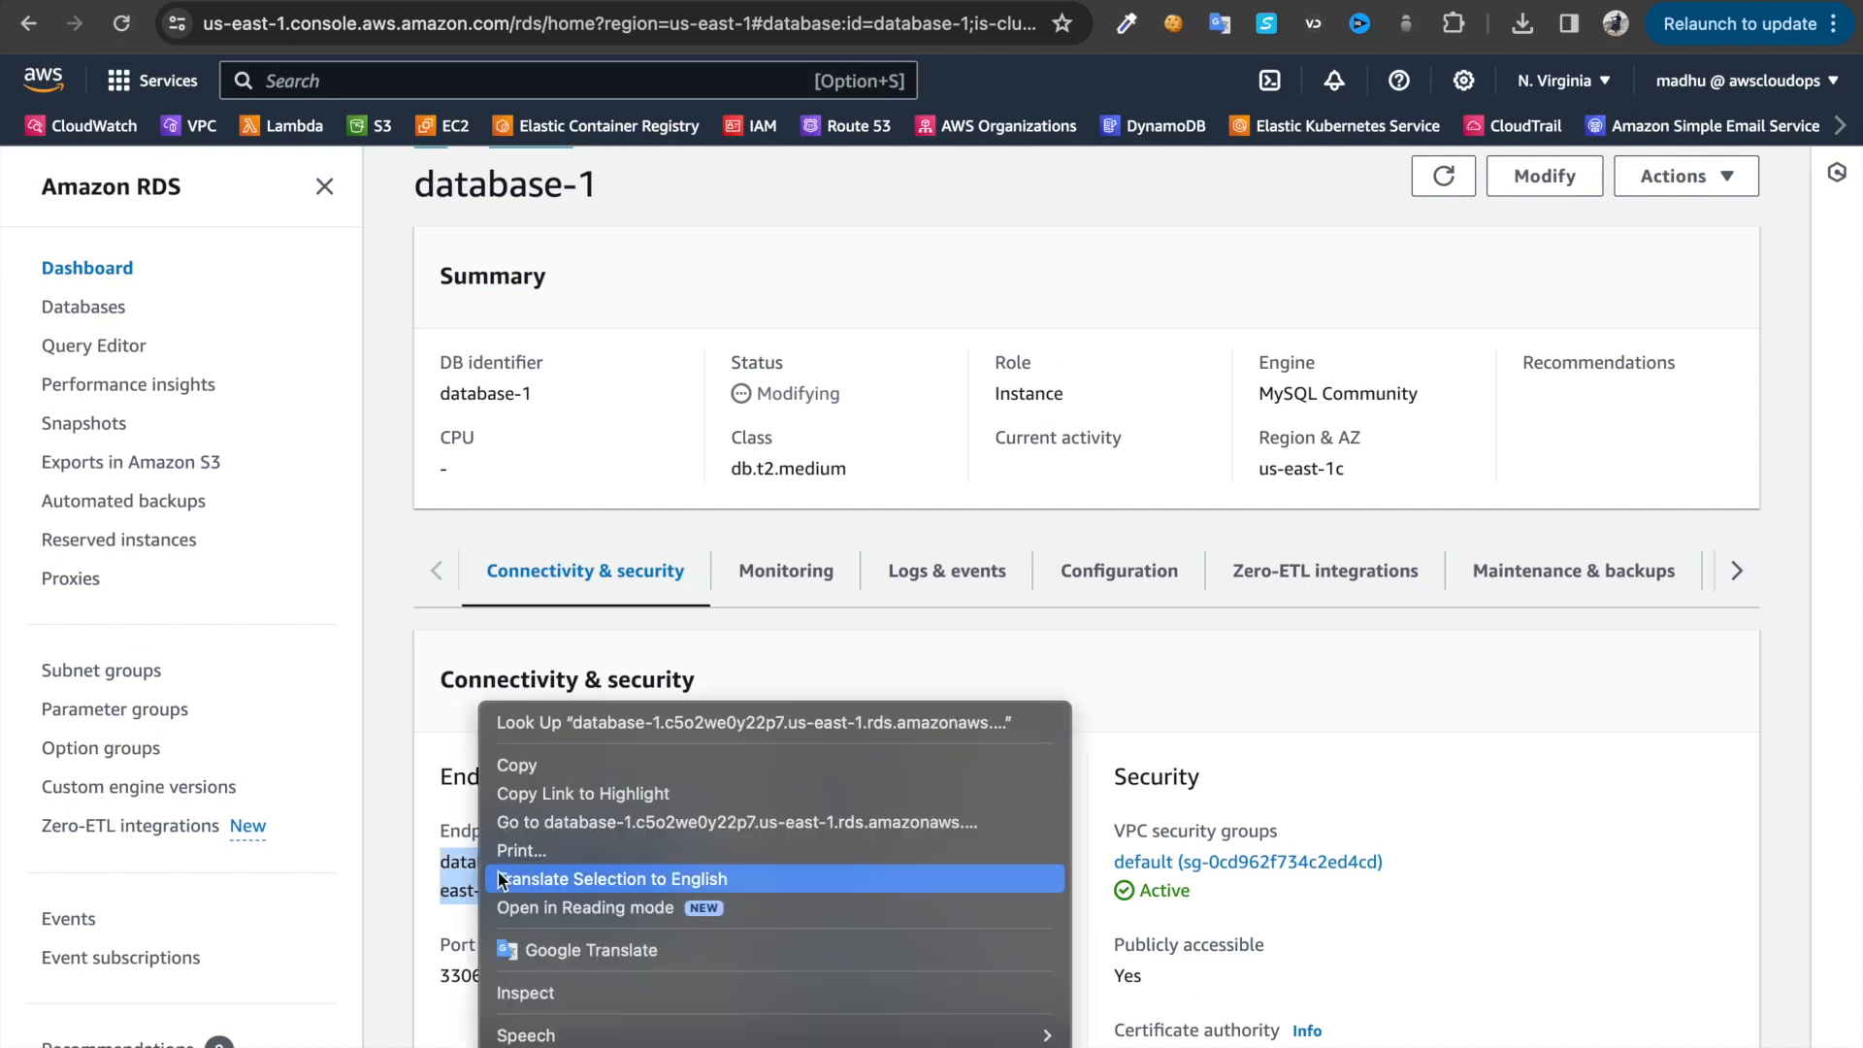
click(520, 764)
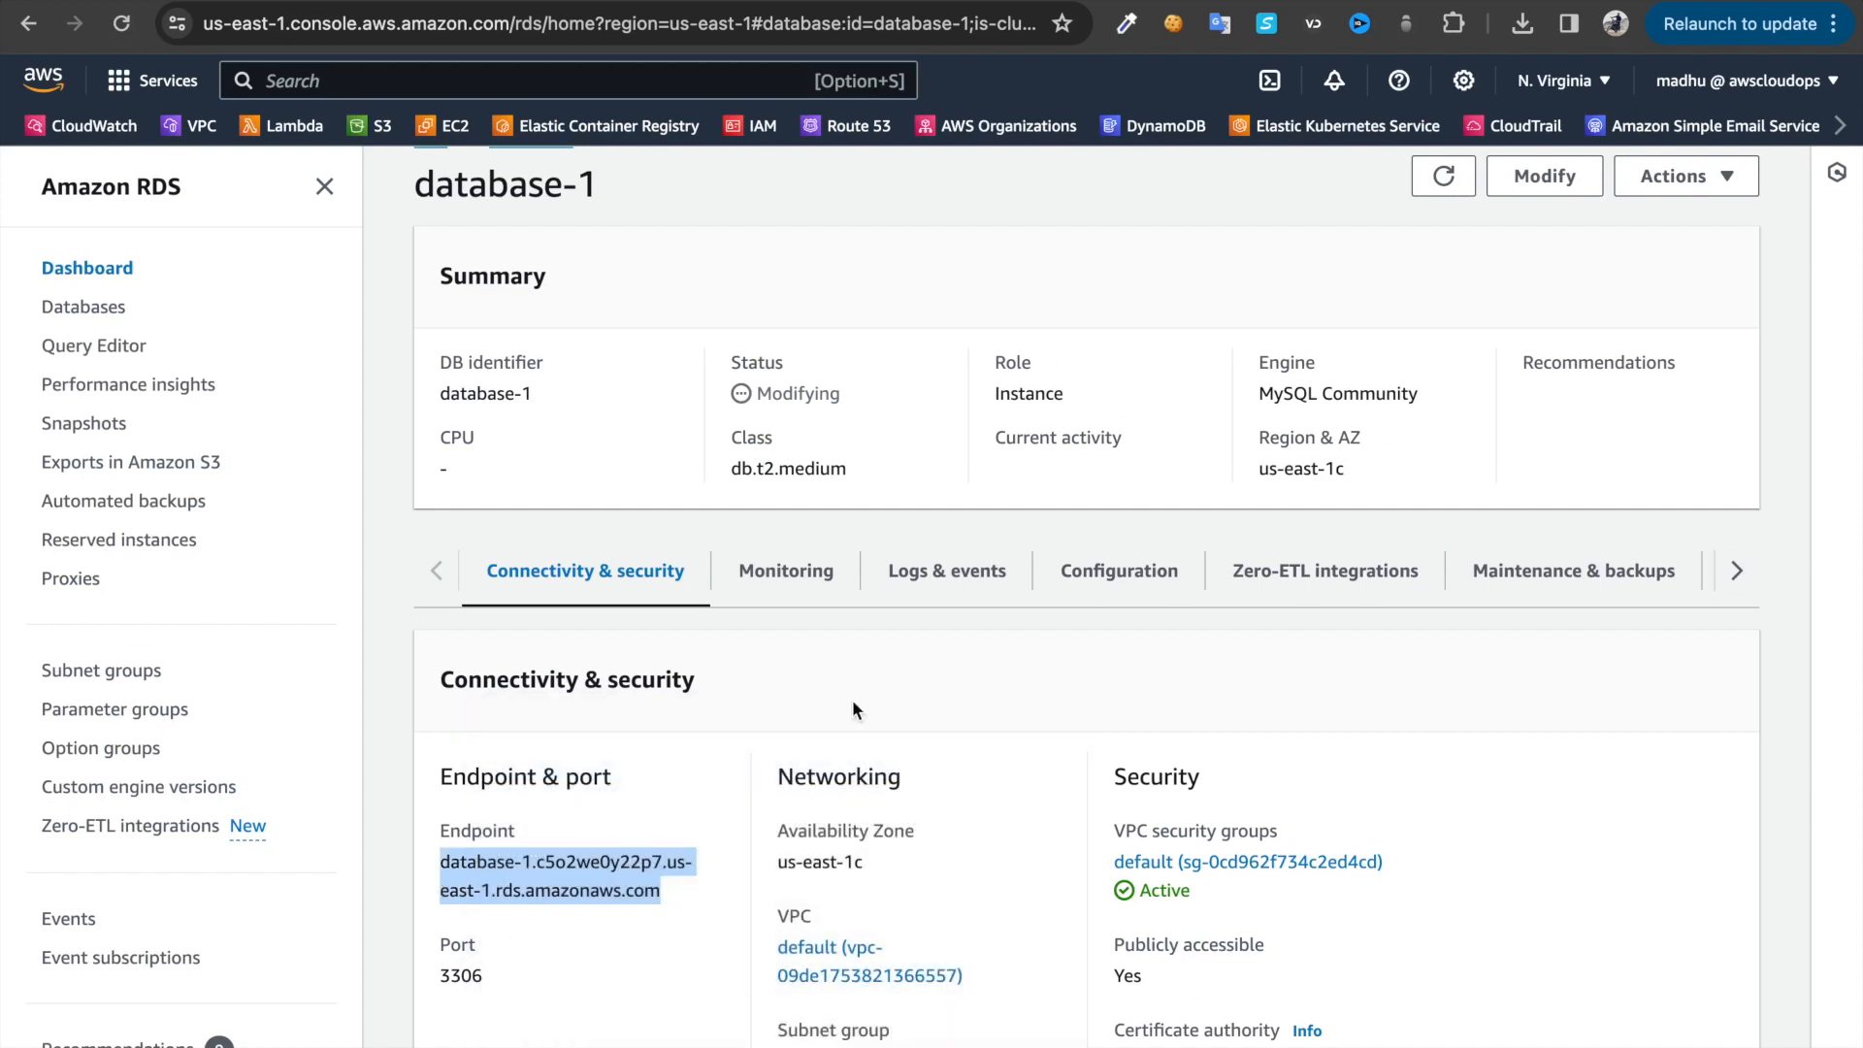
Switch to Terminal and connect with mysql -h to the copied endpoint as user admin with -p, entering the account password
click(87, 3)
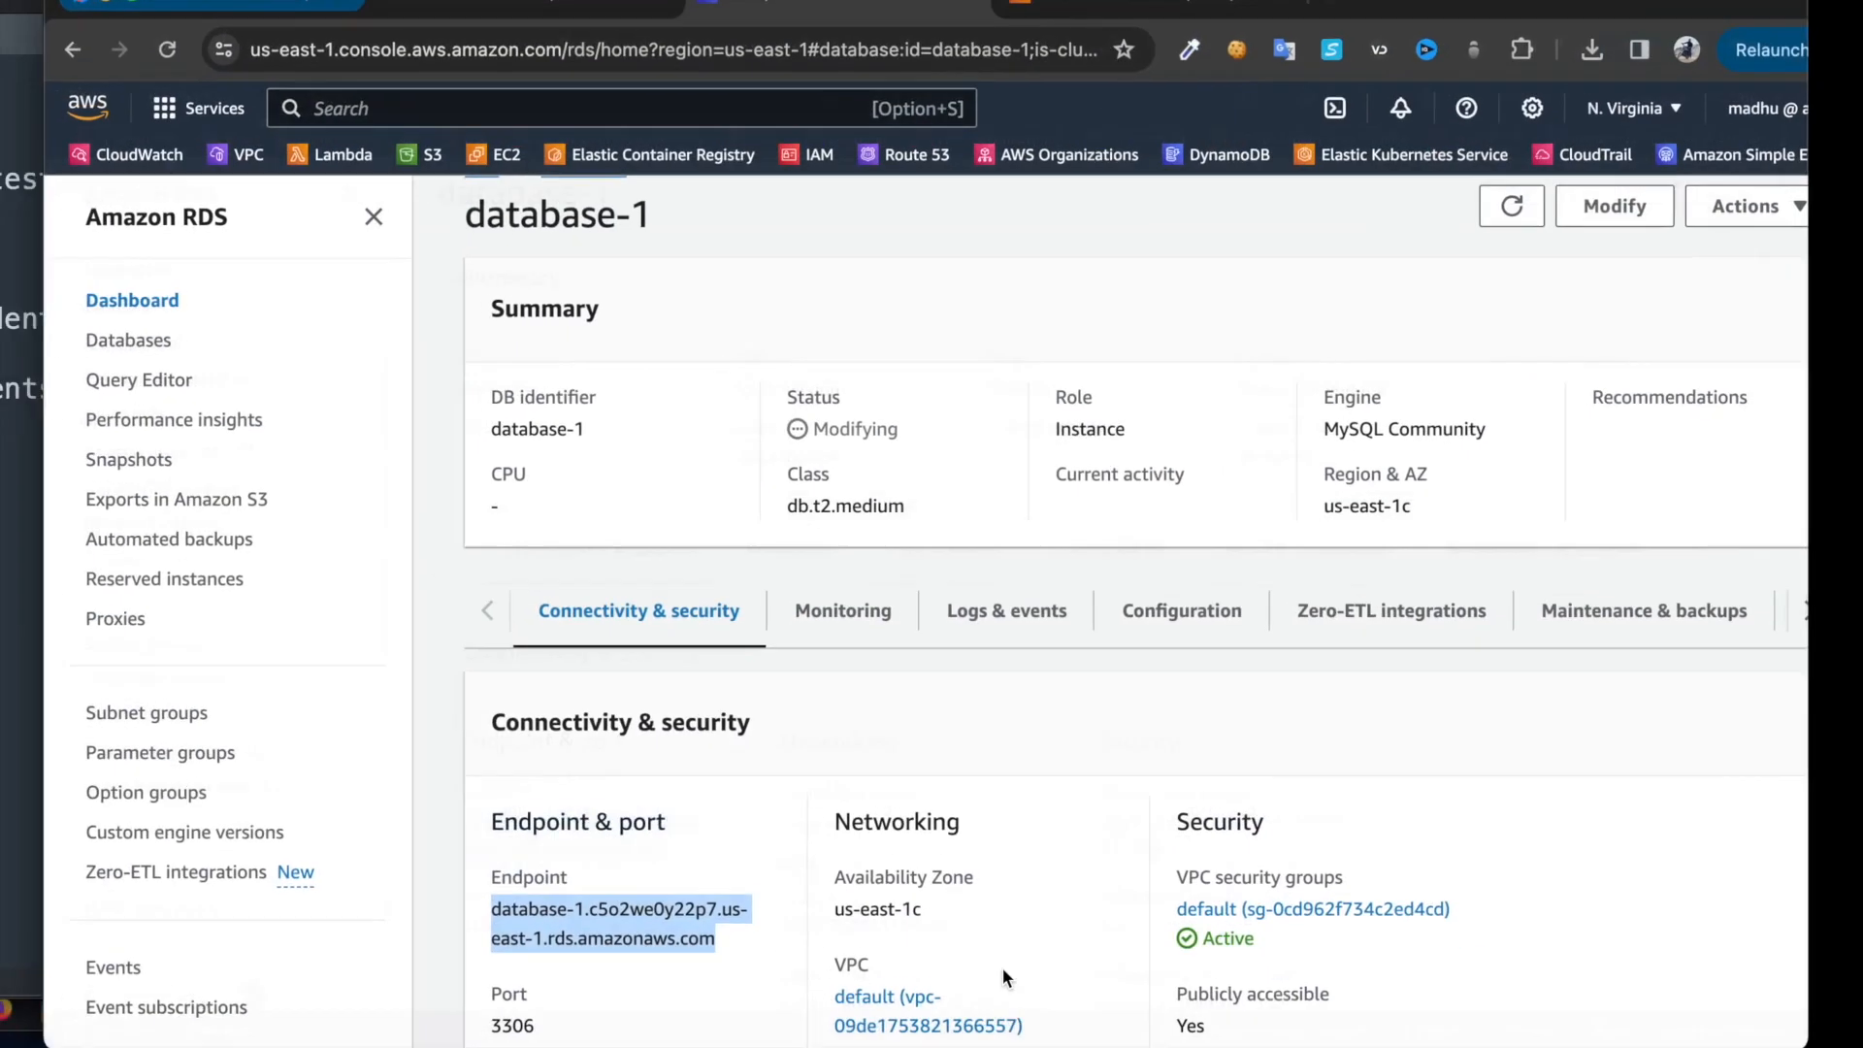
click(1065, 1036)
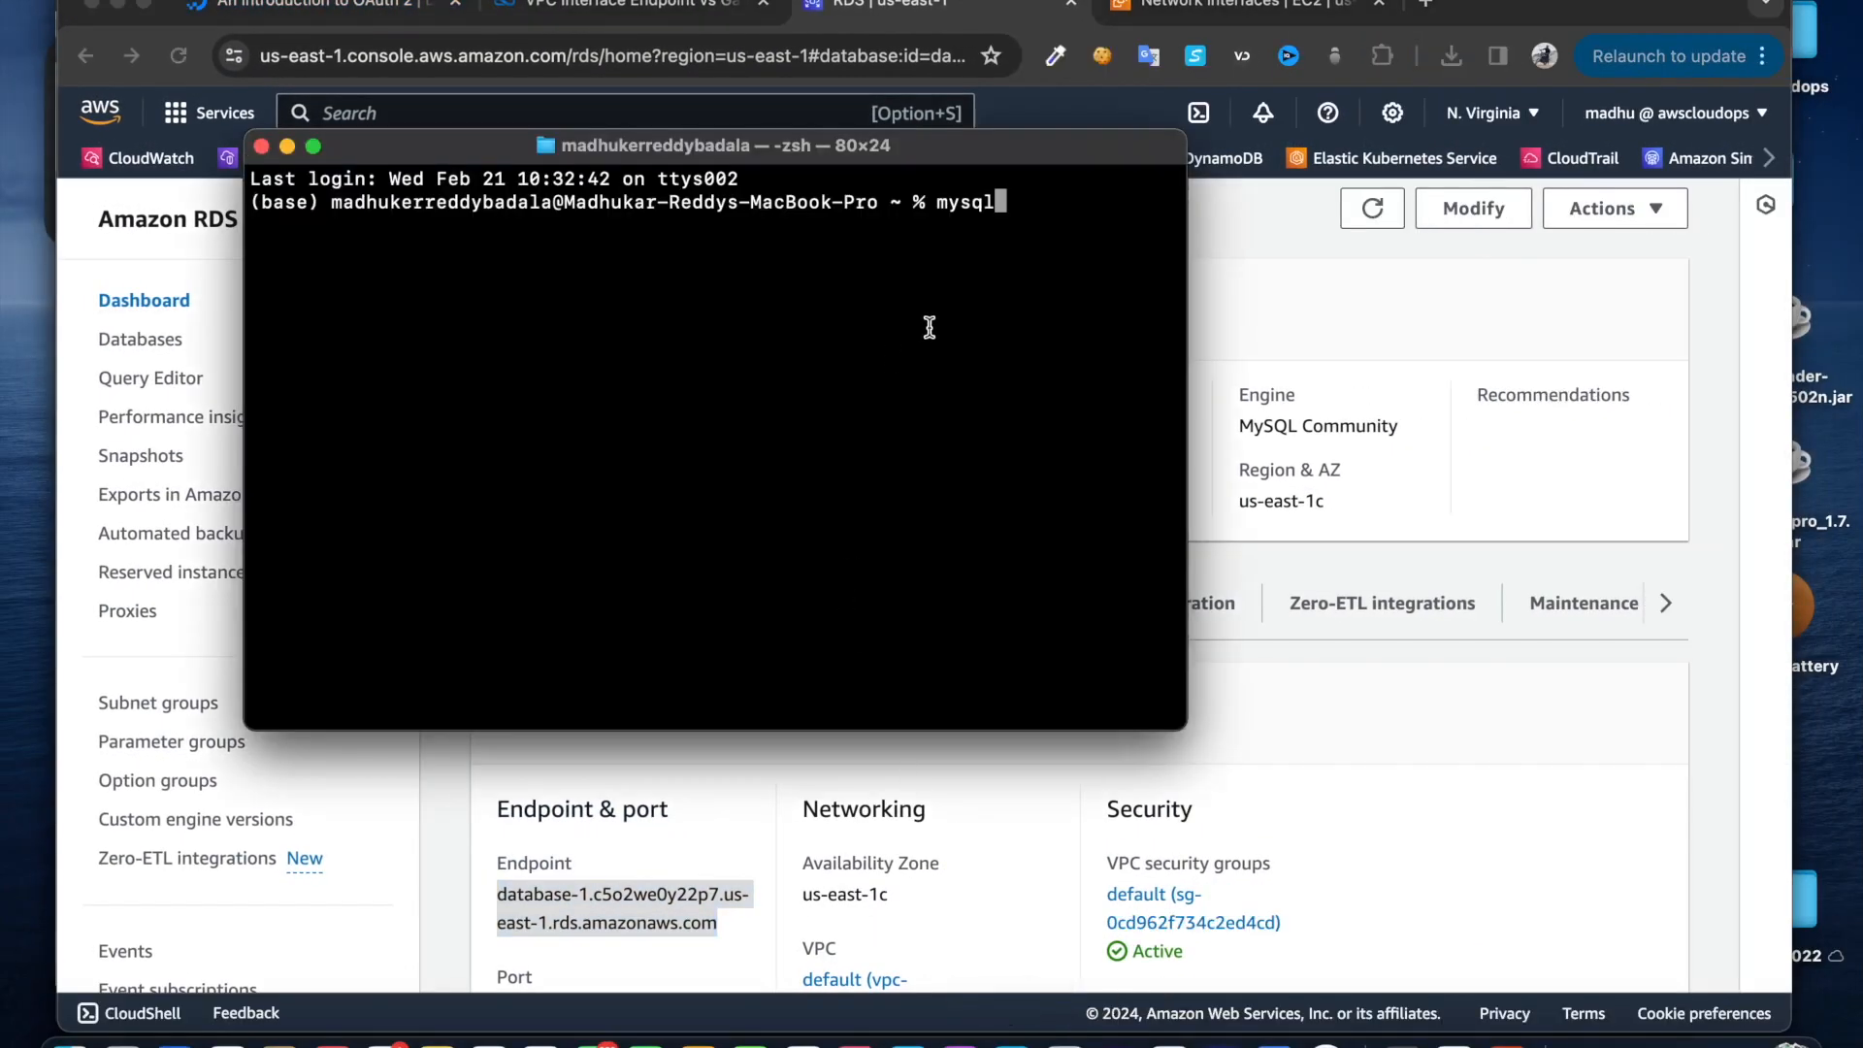
drag(854, 154, 1055, 250)
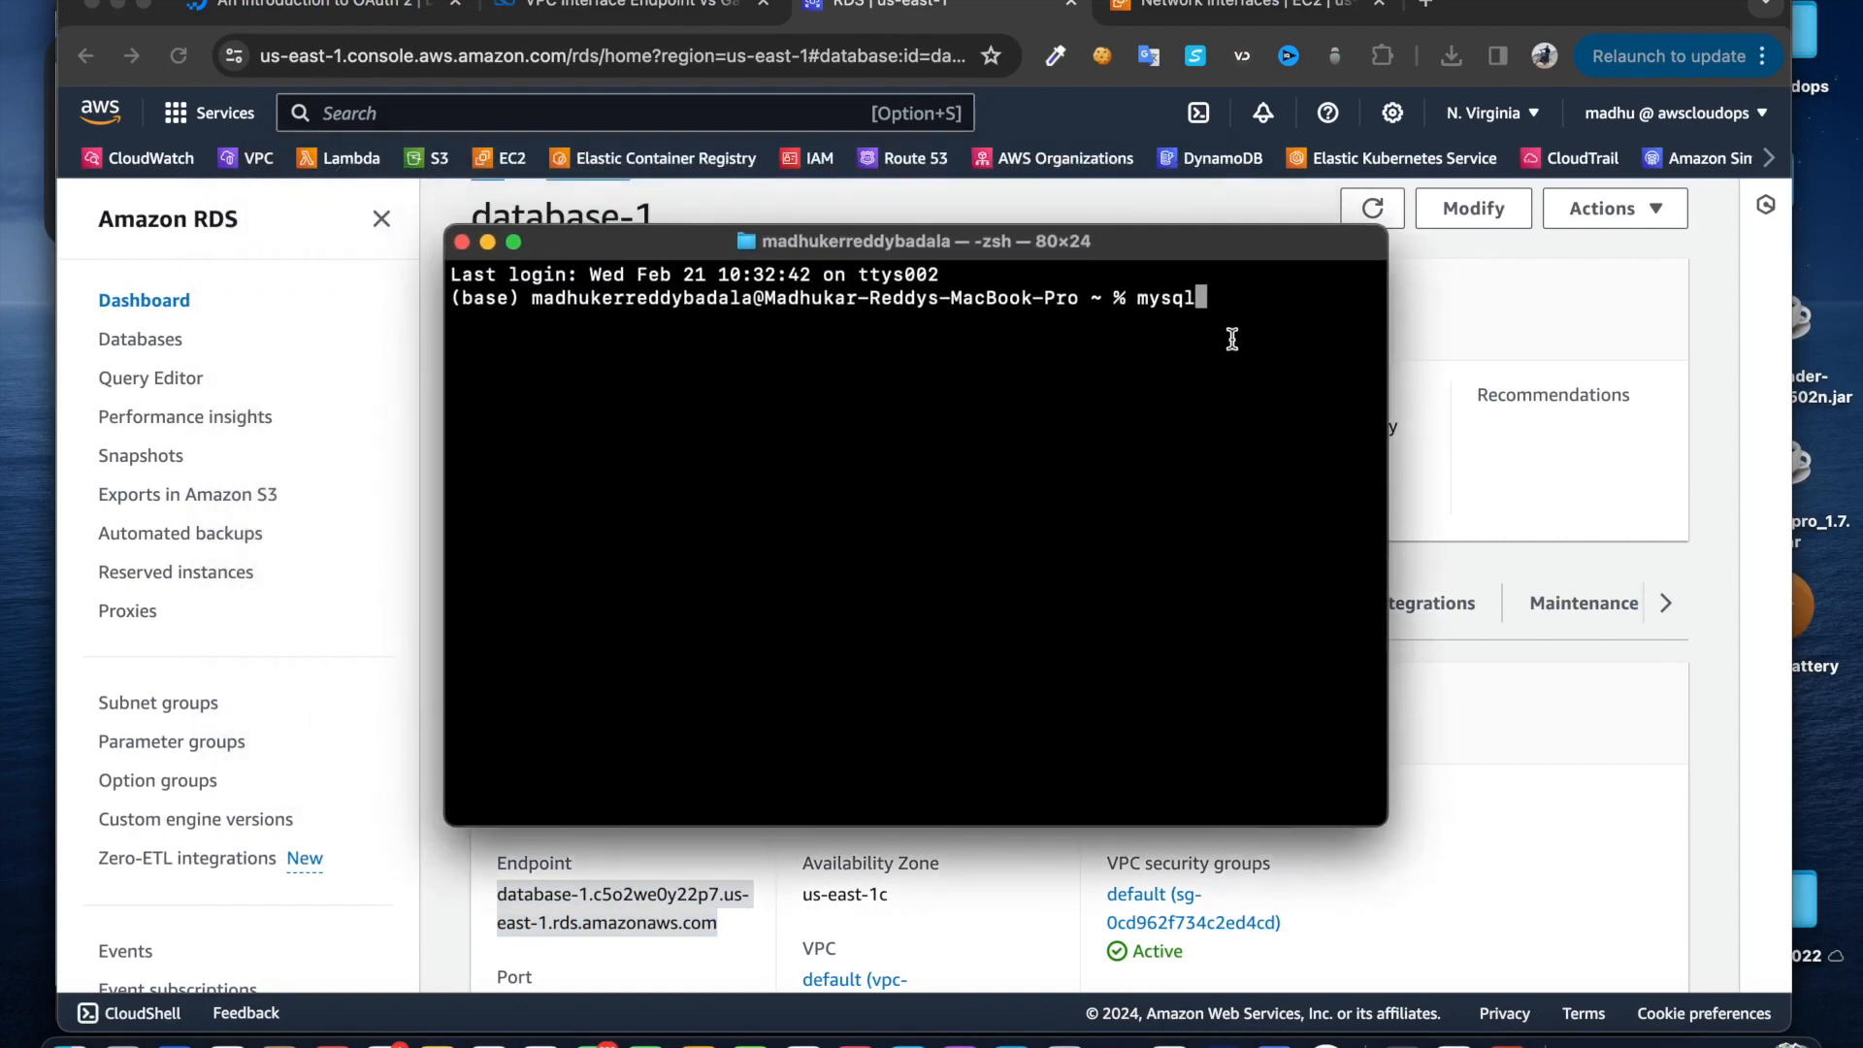
text(-h)
right_click(1306, 311)
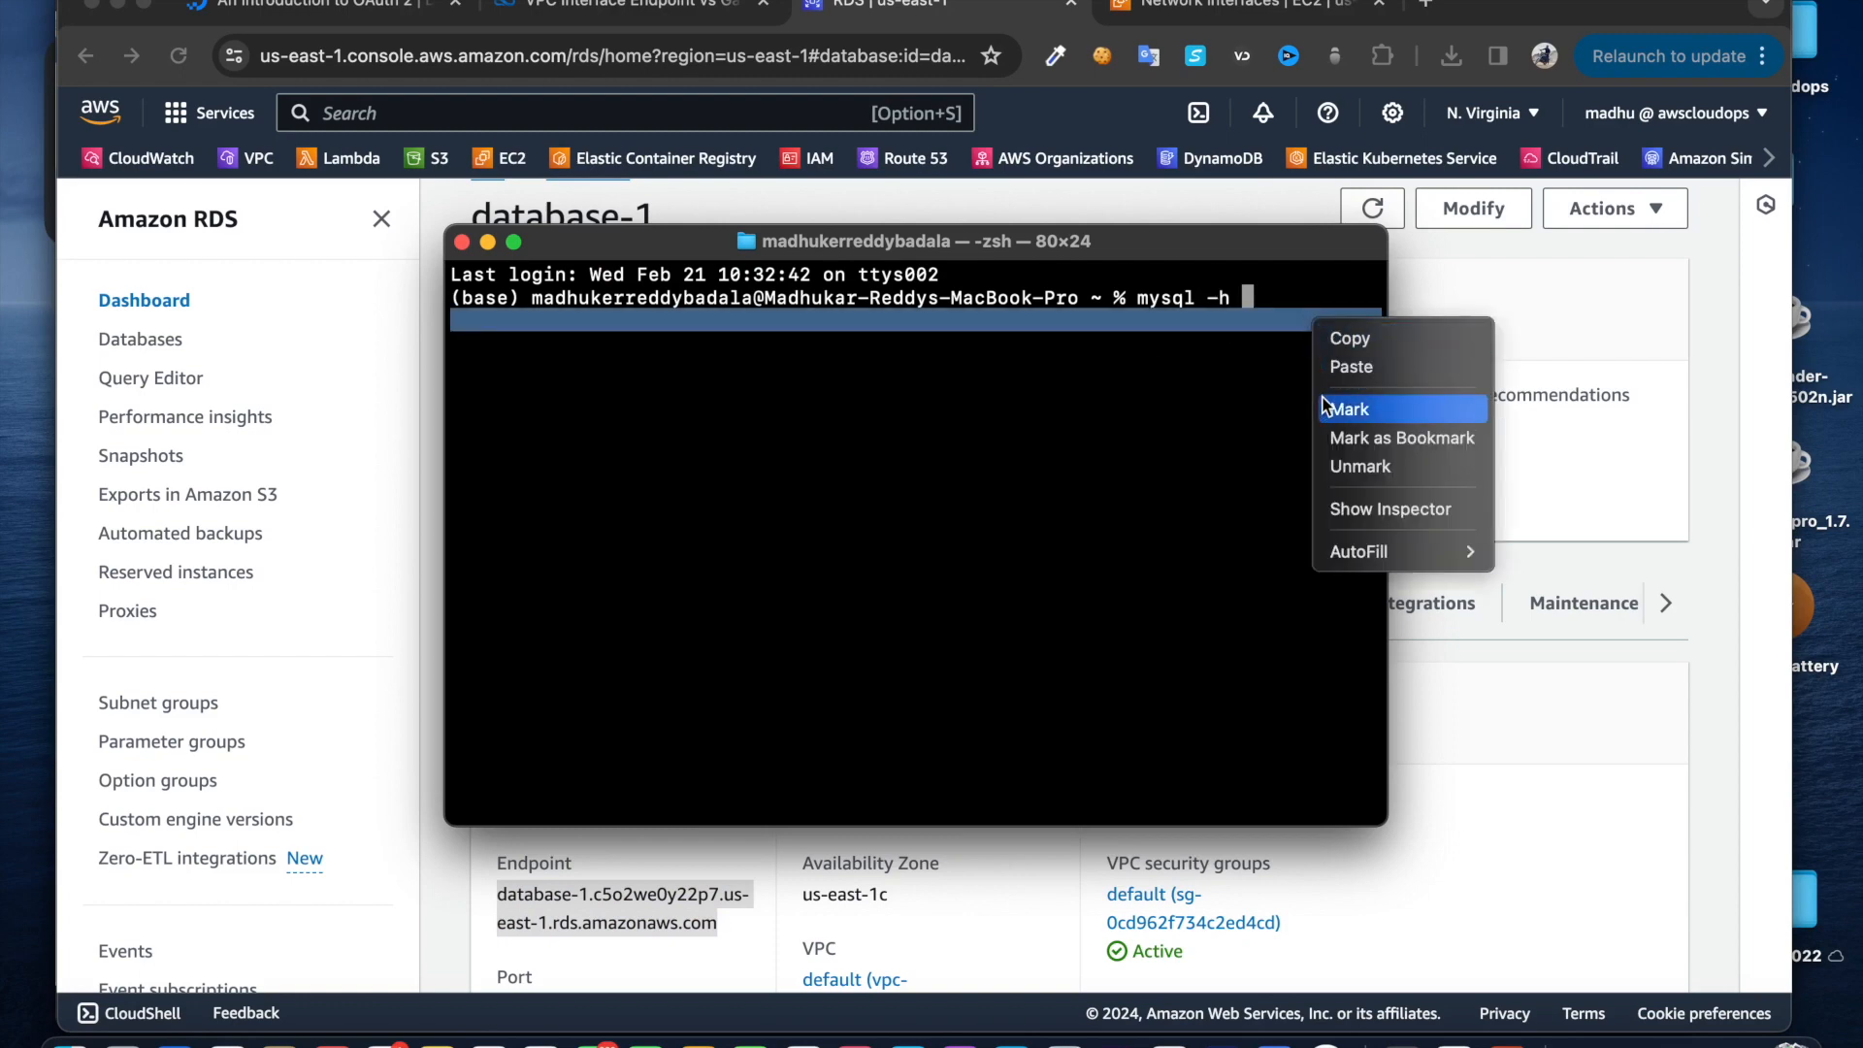
click(1322, 367)
text(-u)
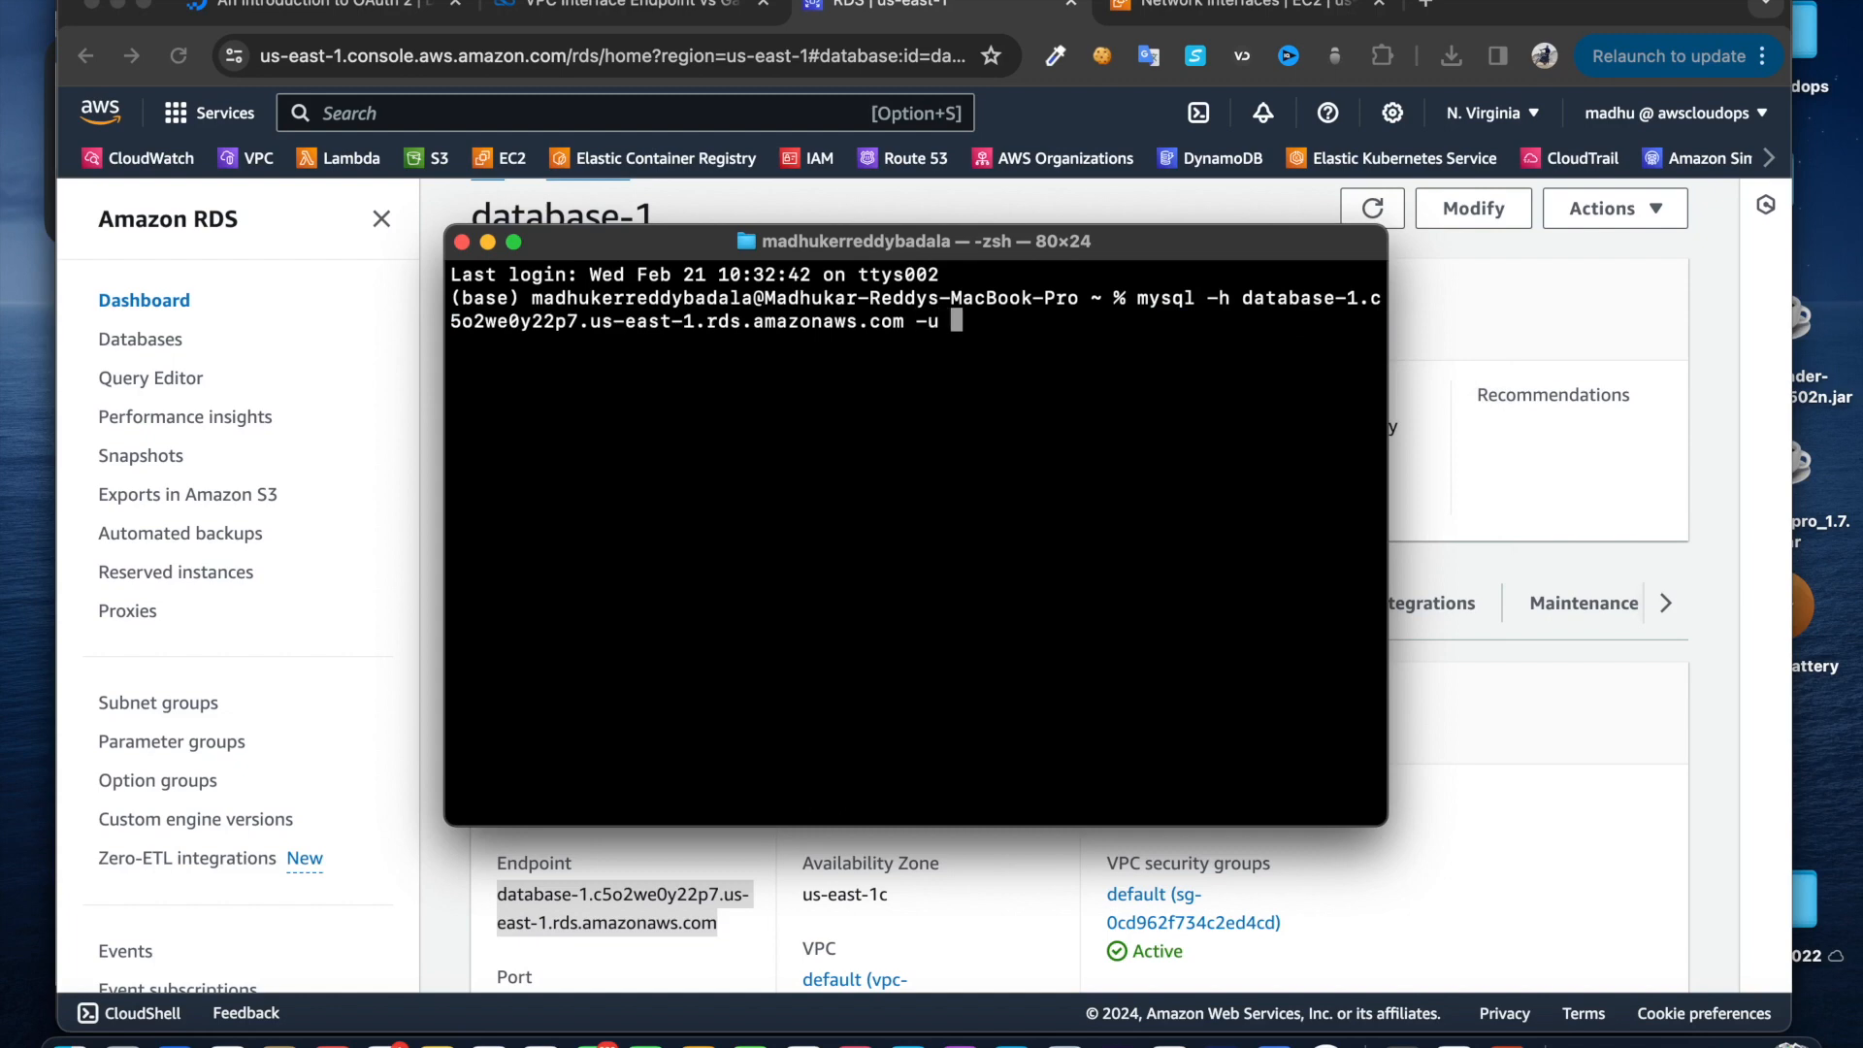
text( admin -p)
key(Return)
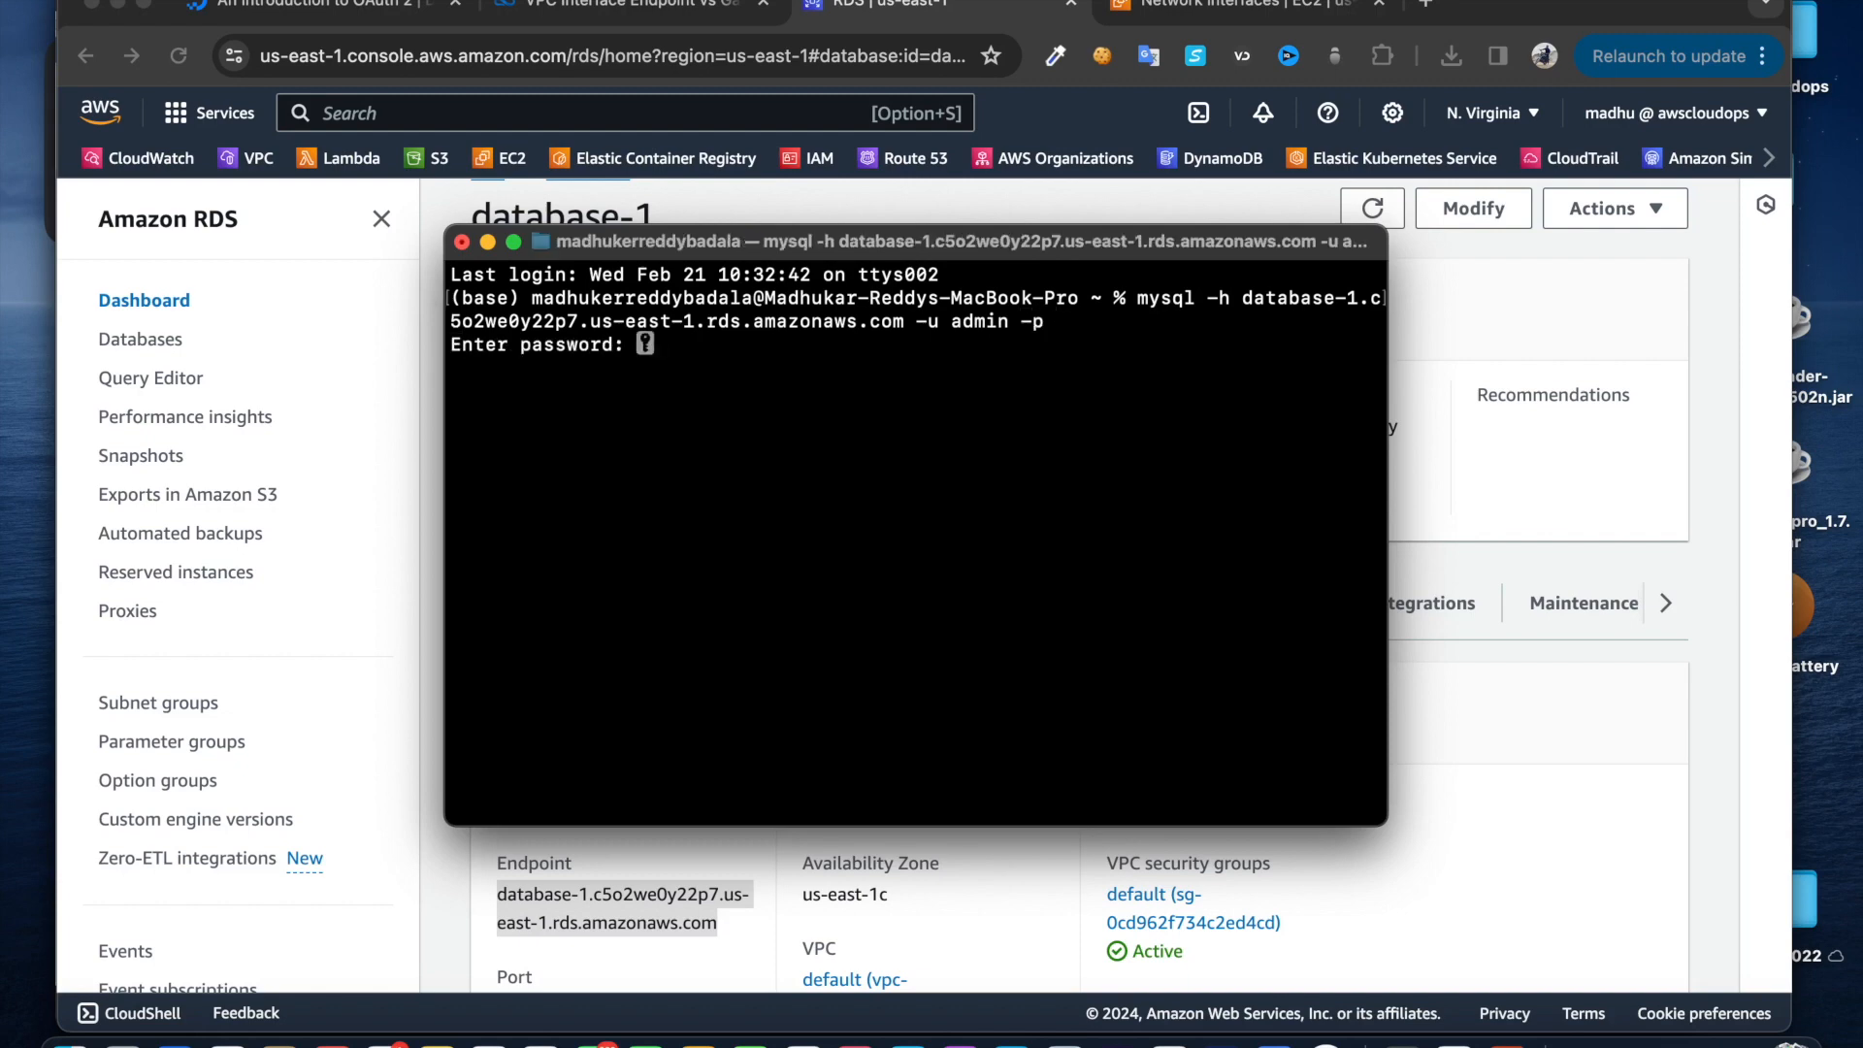
key(Return)
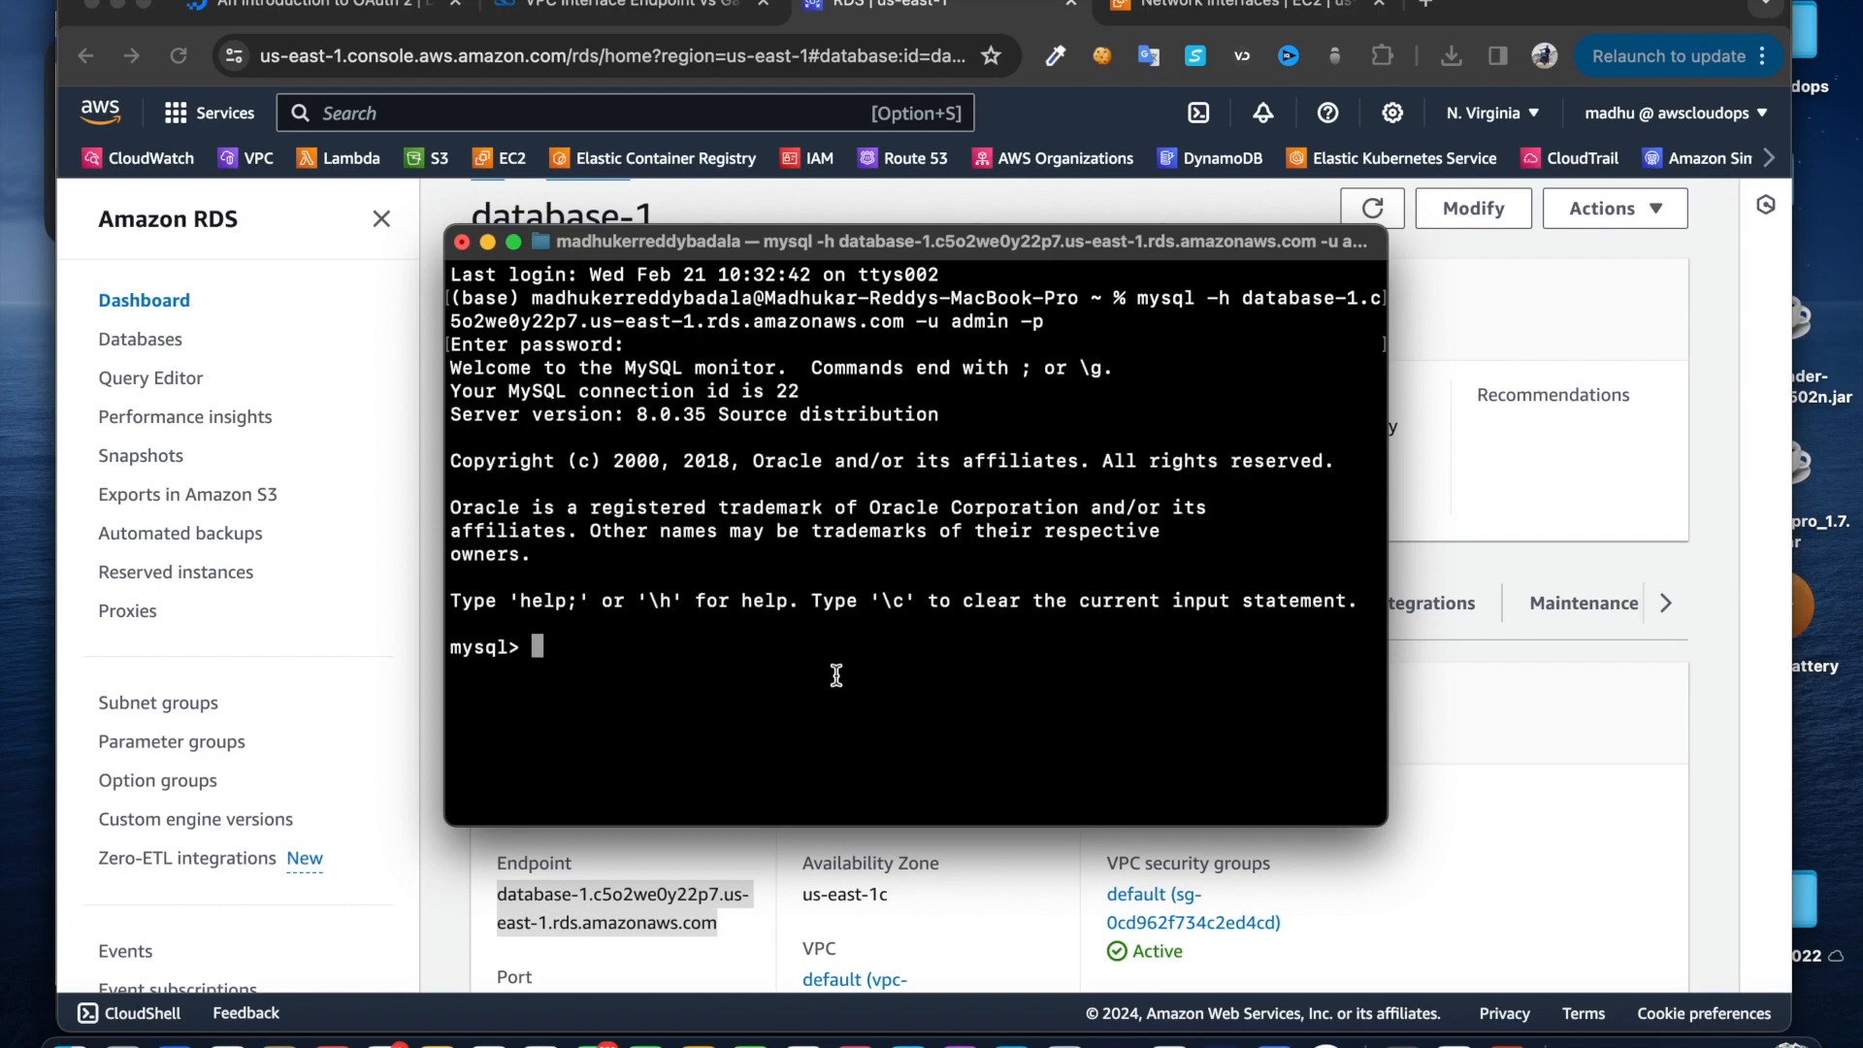
Clear the MySQL session's screen and list the server's databases with show databases;
key(super+k)
text(show )
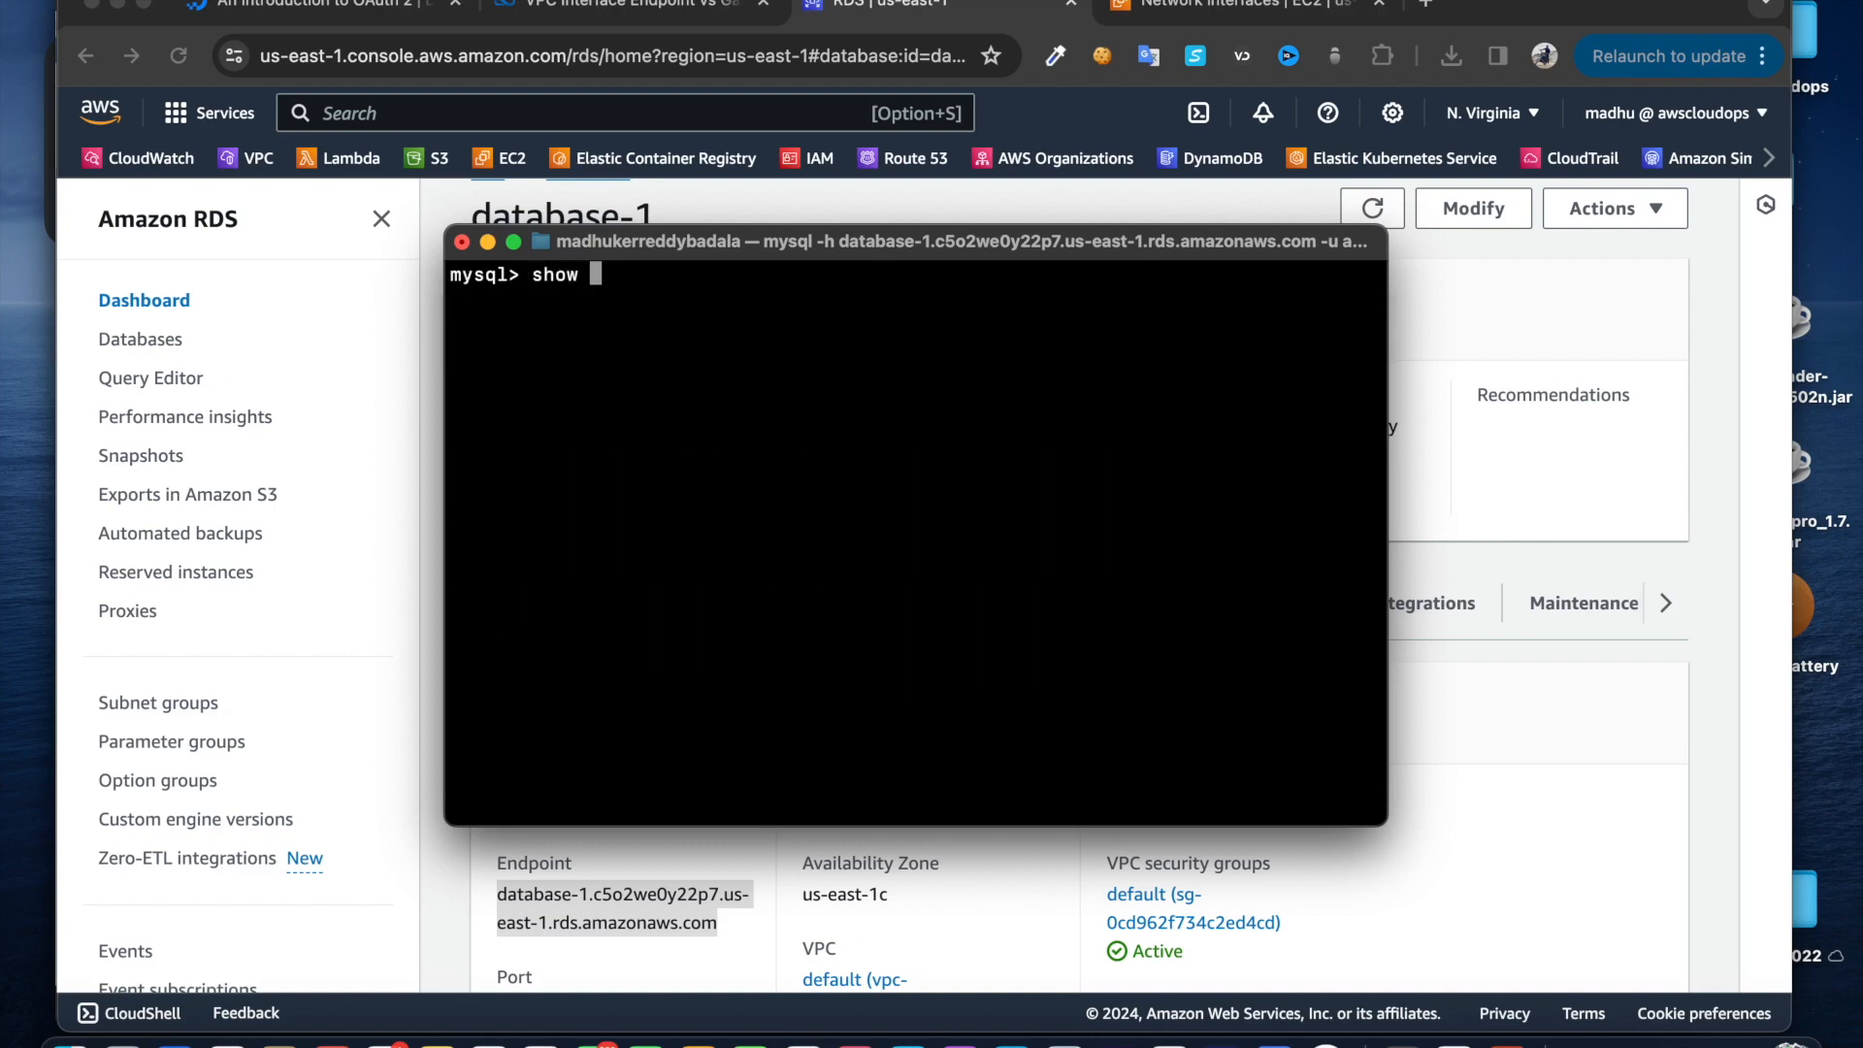
text(databases;)
key(Return)
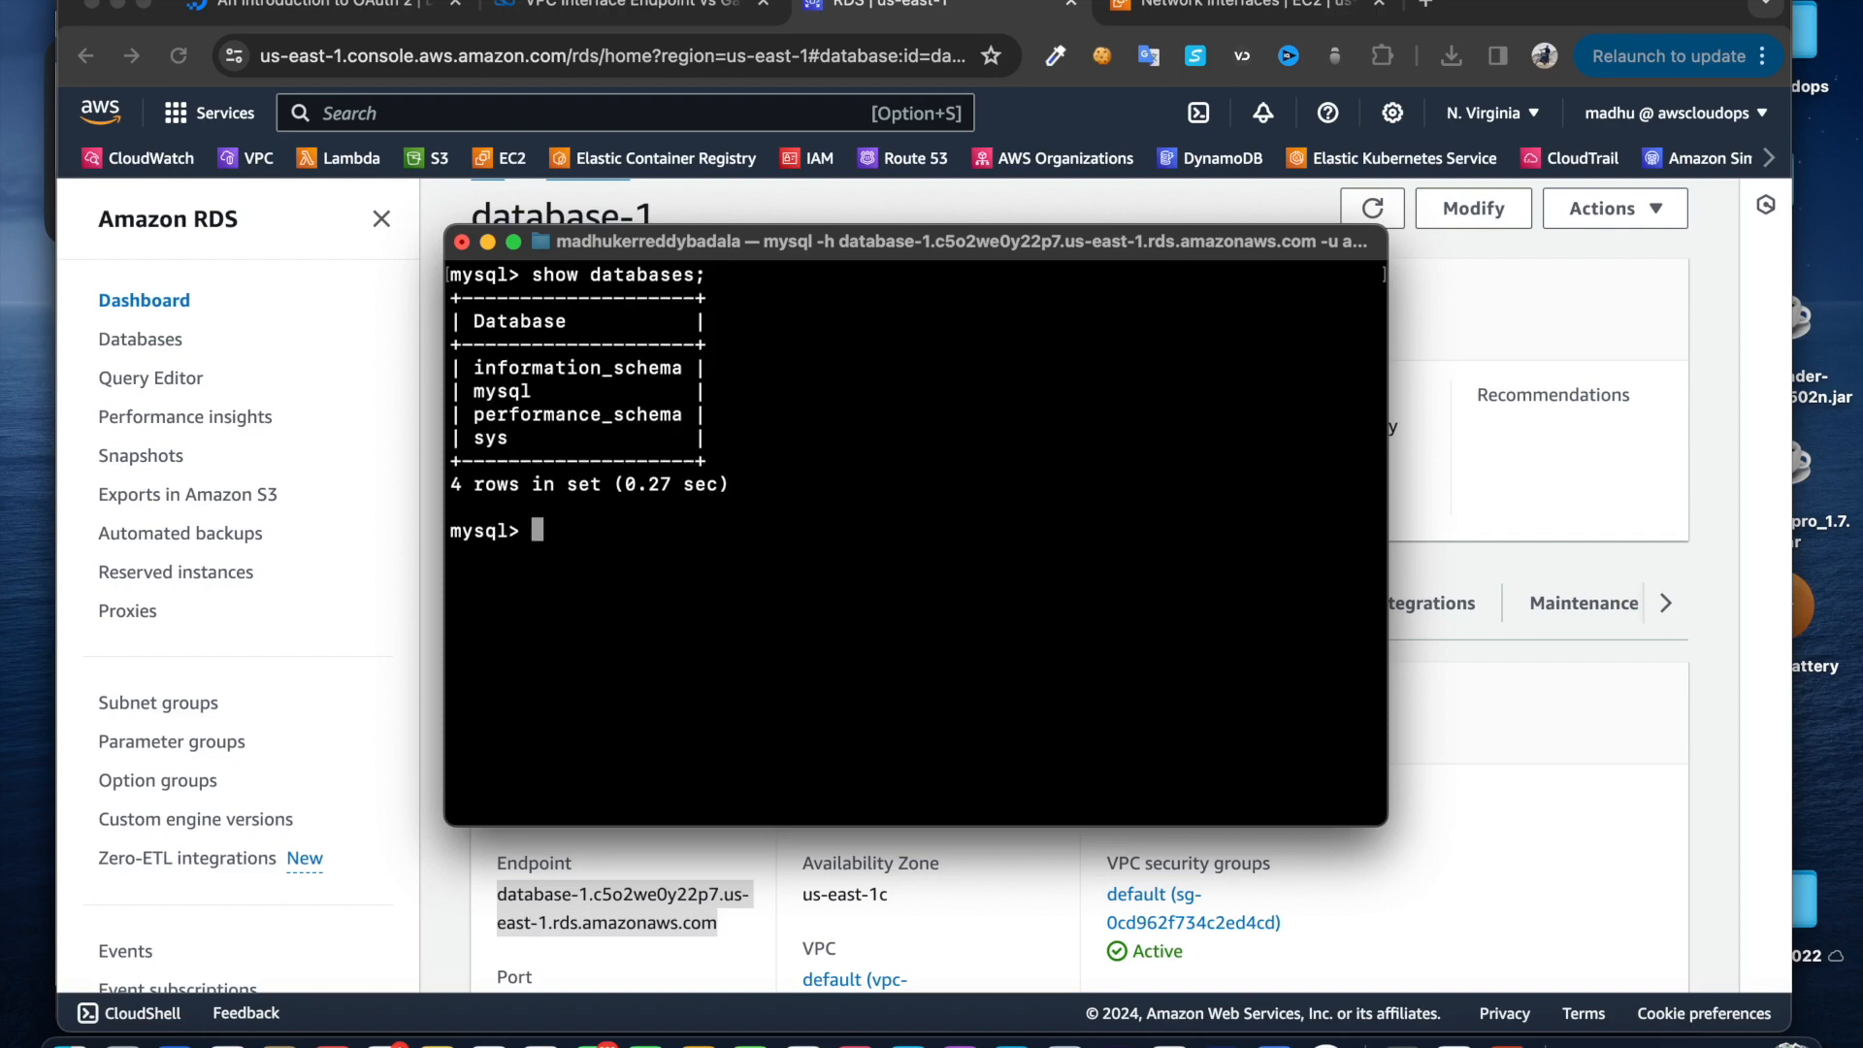
Run CREATE DATABASE testdb; and list the server's databases again
text(CREATE DATA)
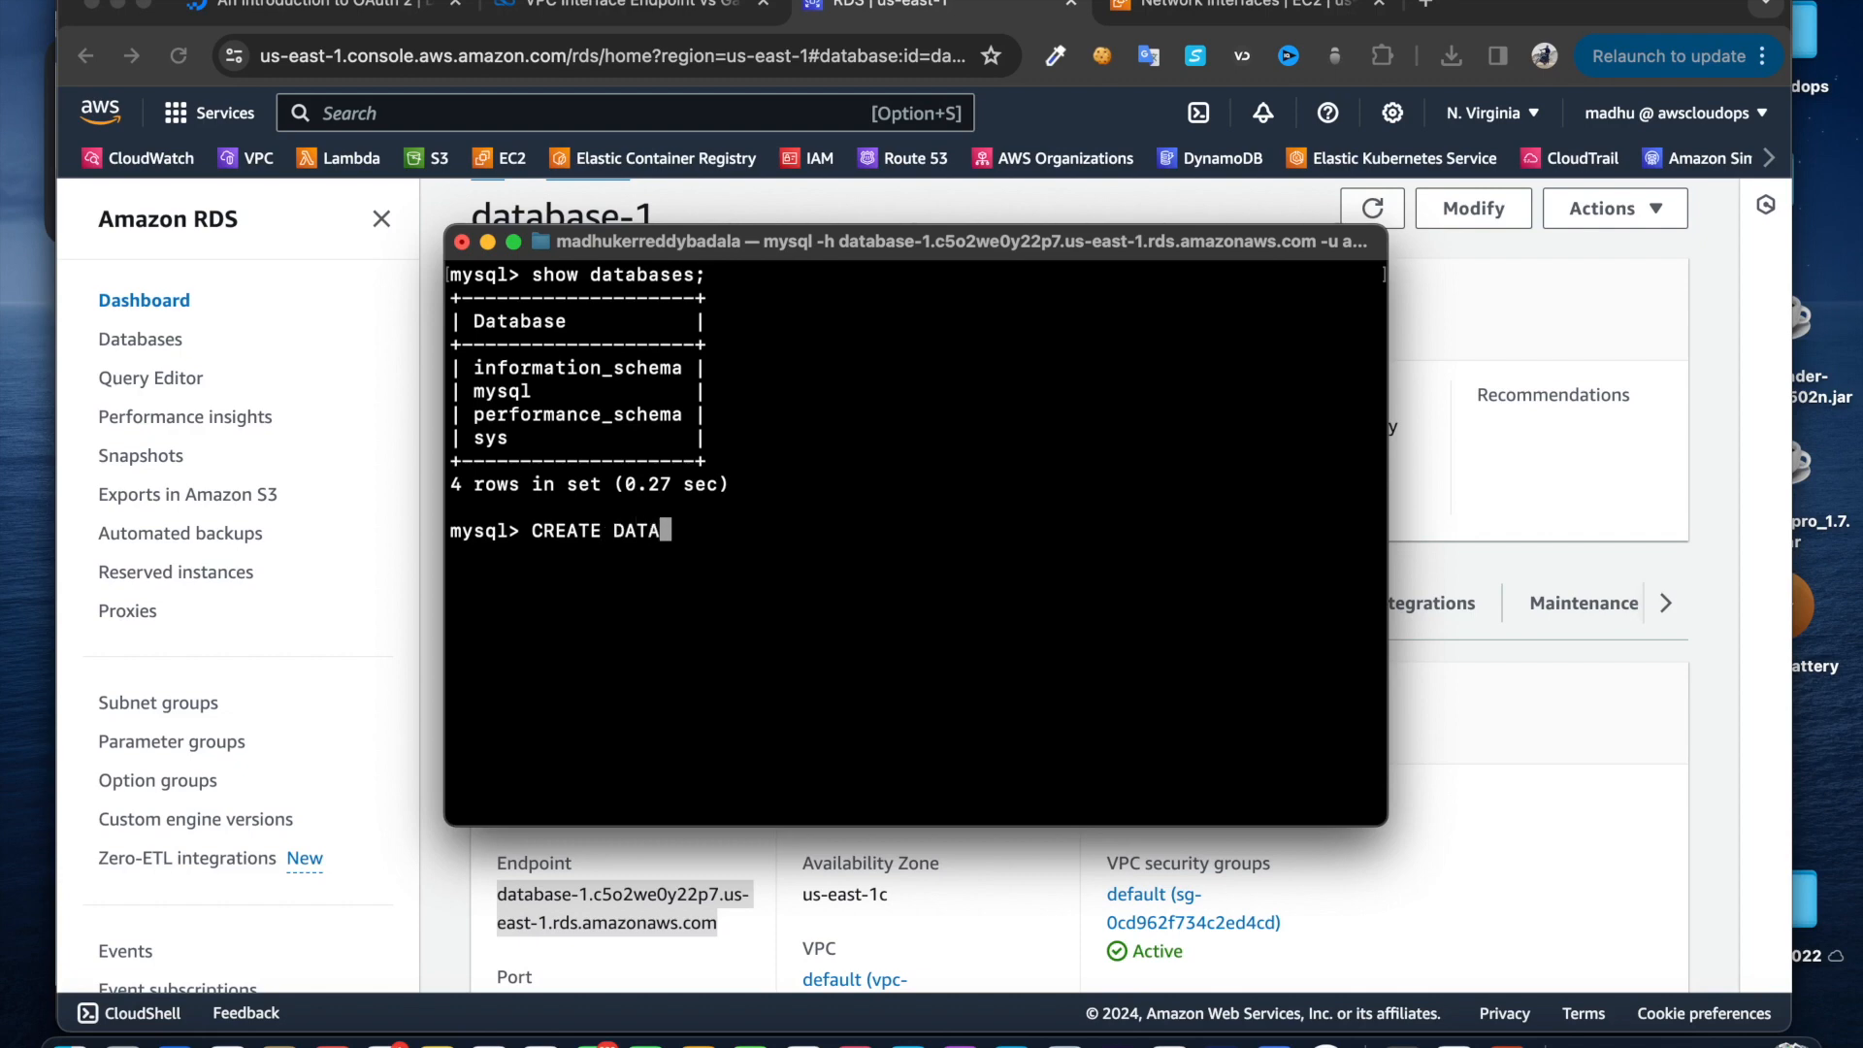
text(BASE testdn)
key(BackSpace)
text(b)
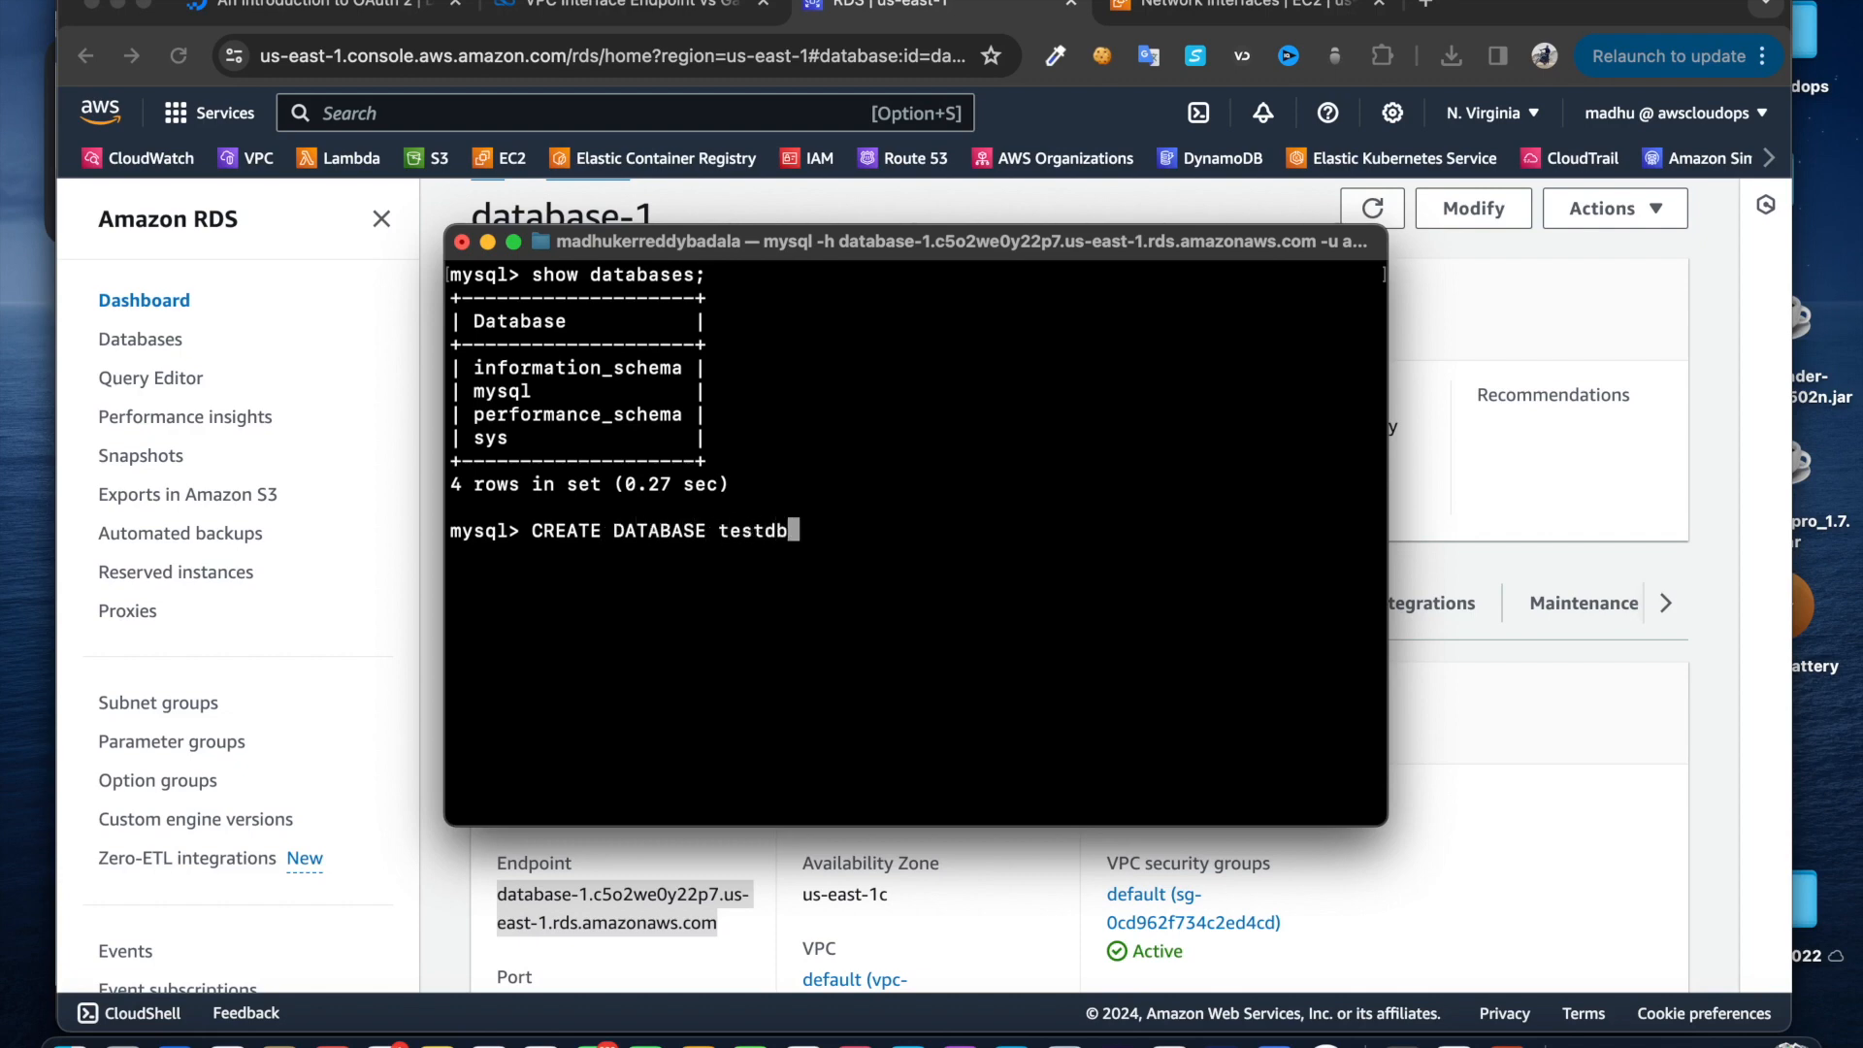
text(;)
key(Return)
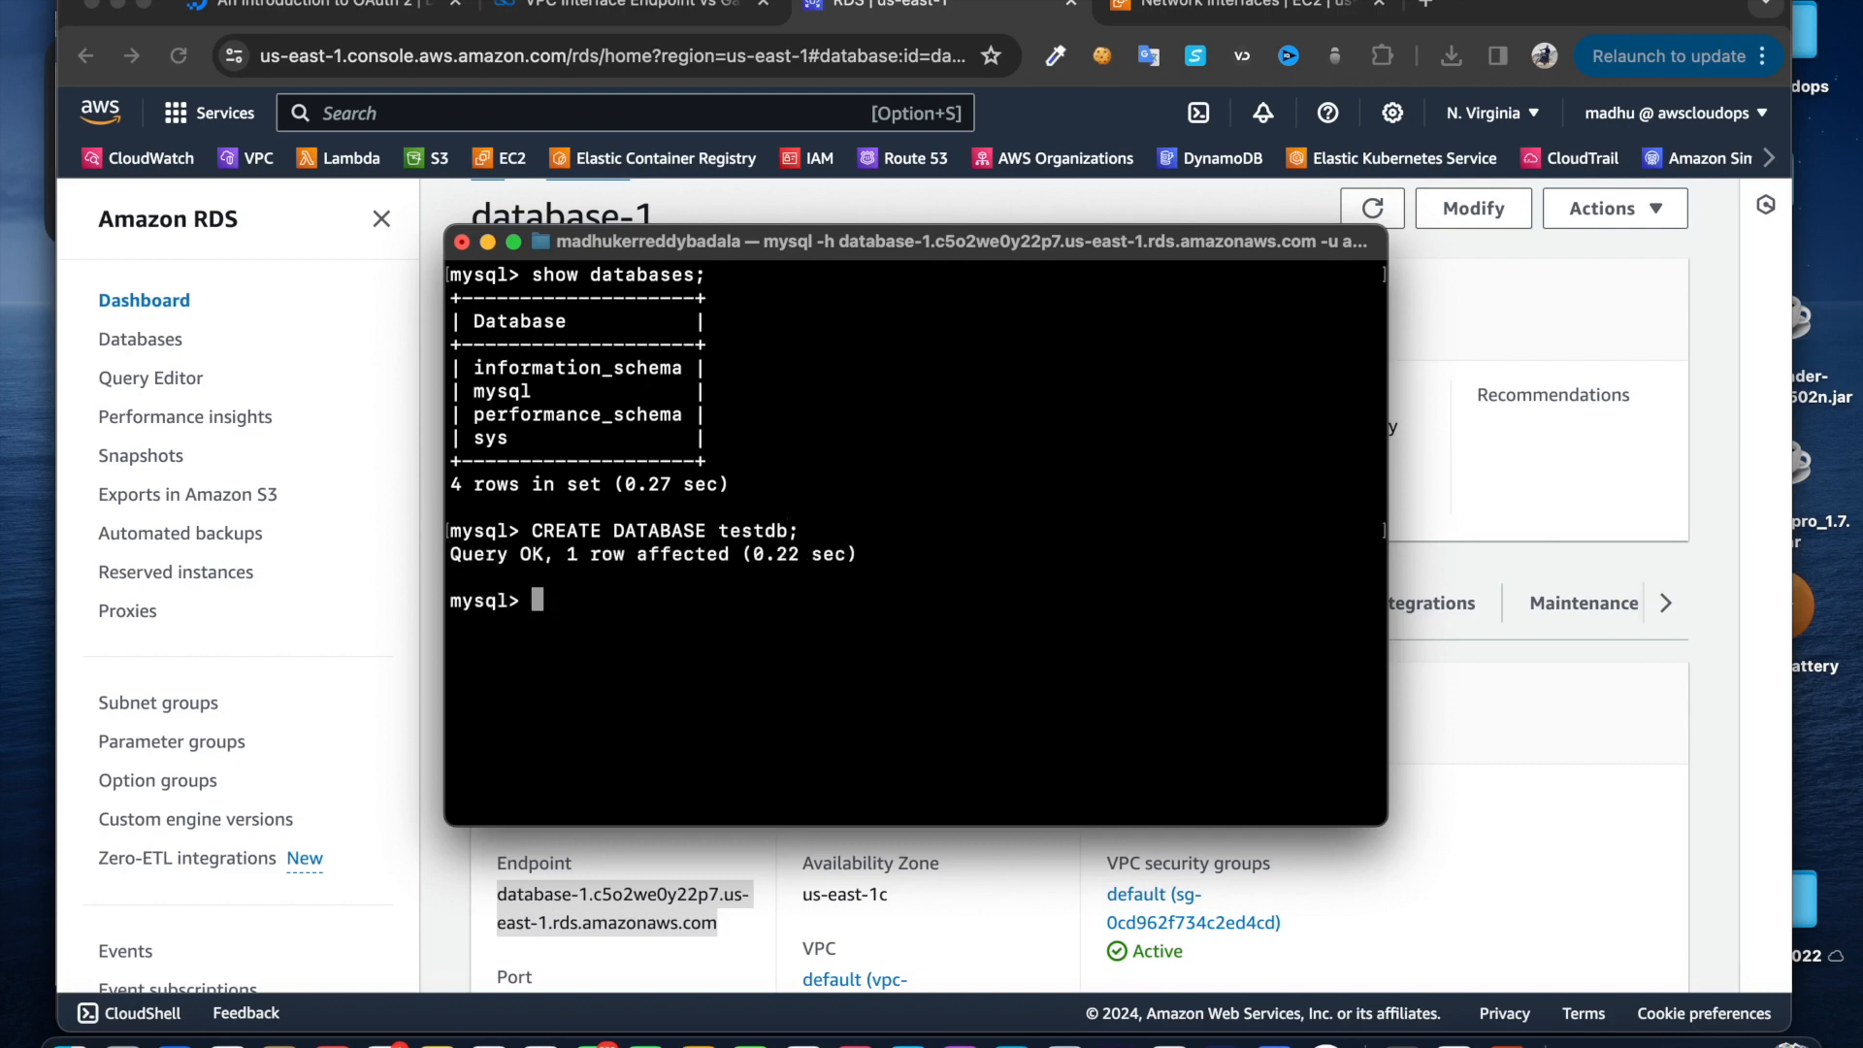
key(Up)
key(Up)
key(Return)
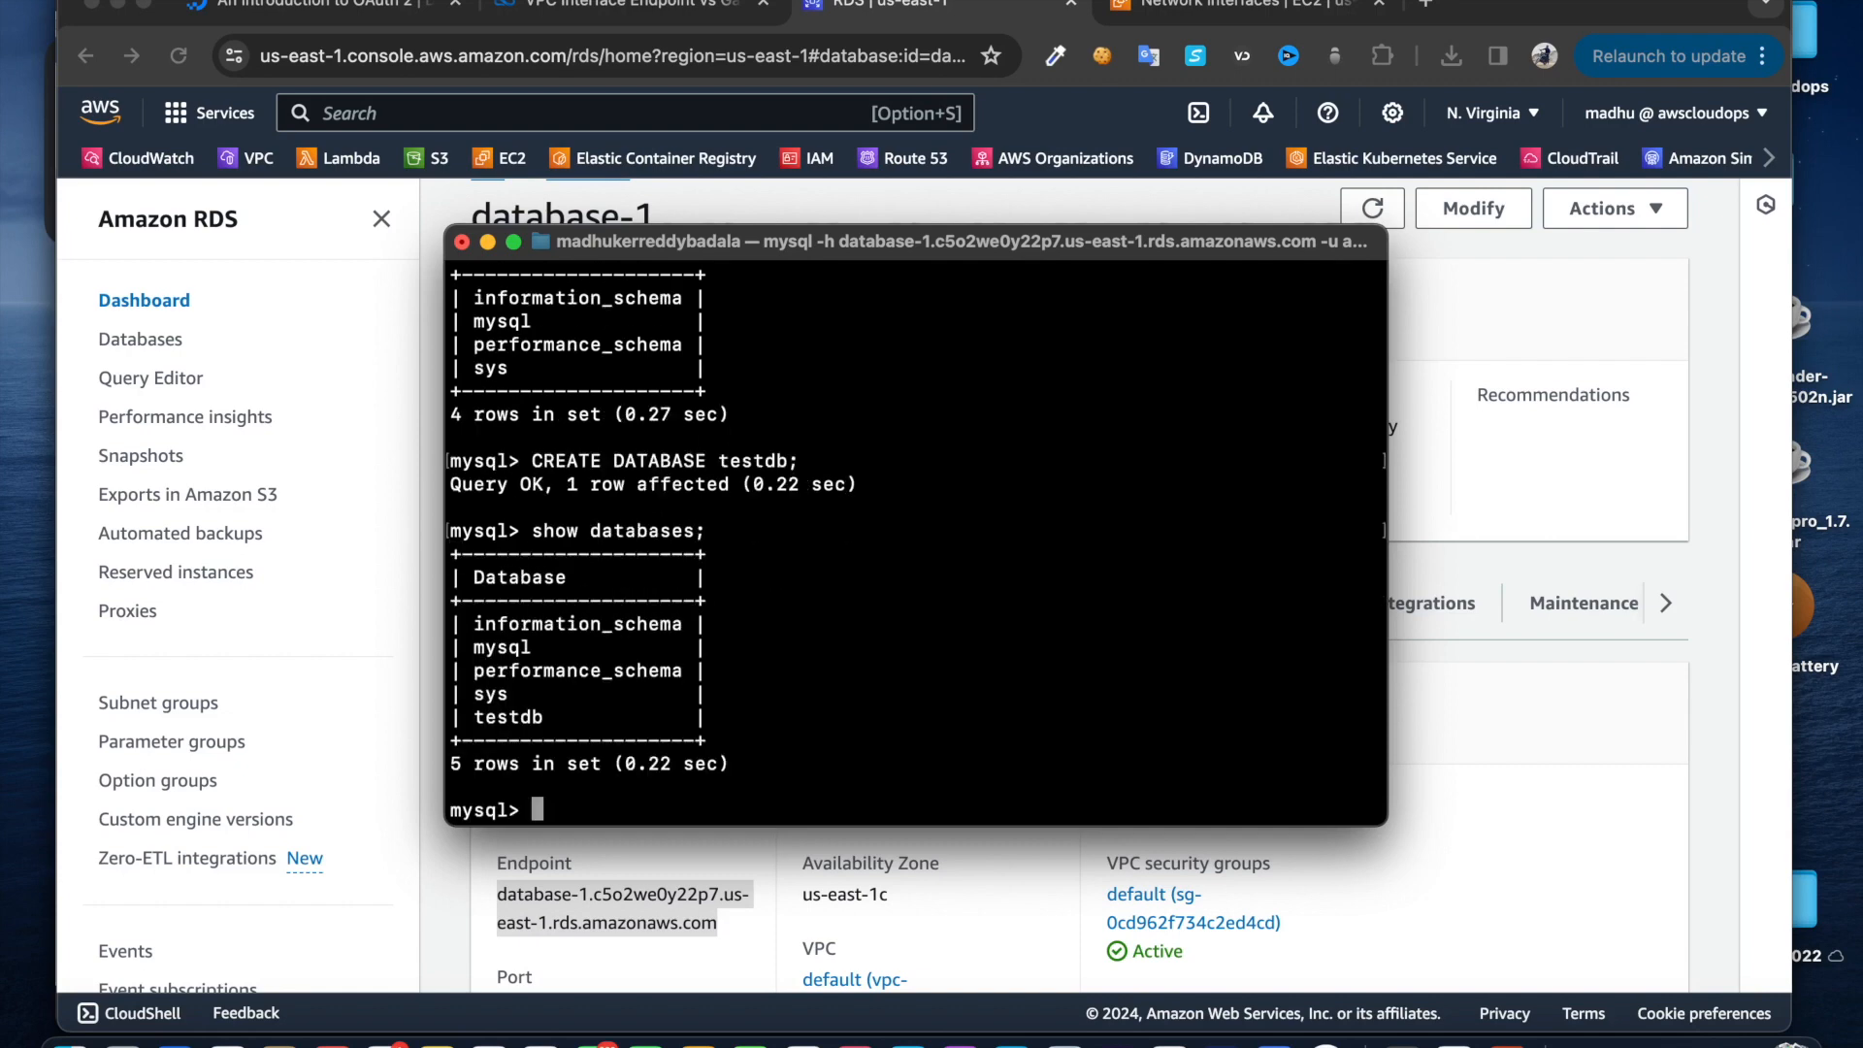
Clear the screen and make testdb the active database with use testdb;
key(ctrl+l)
text(use )
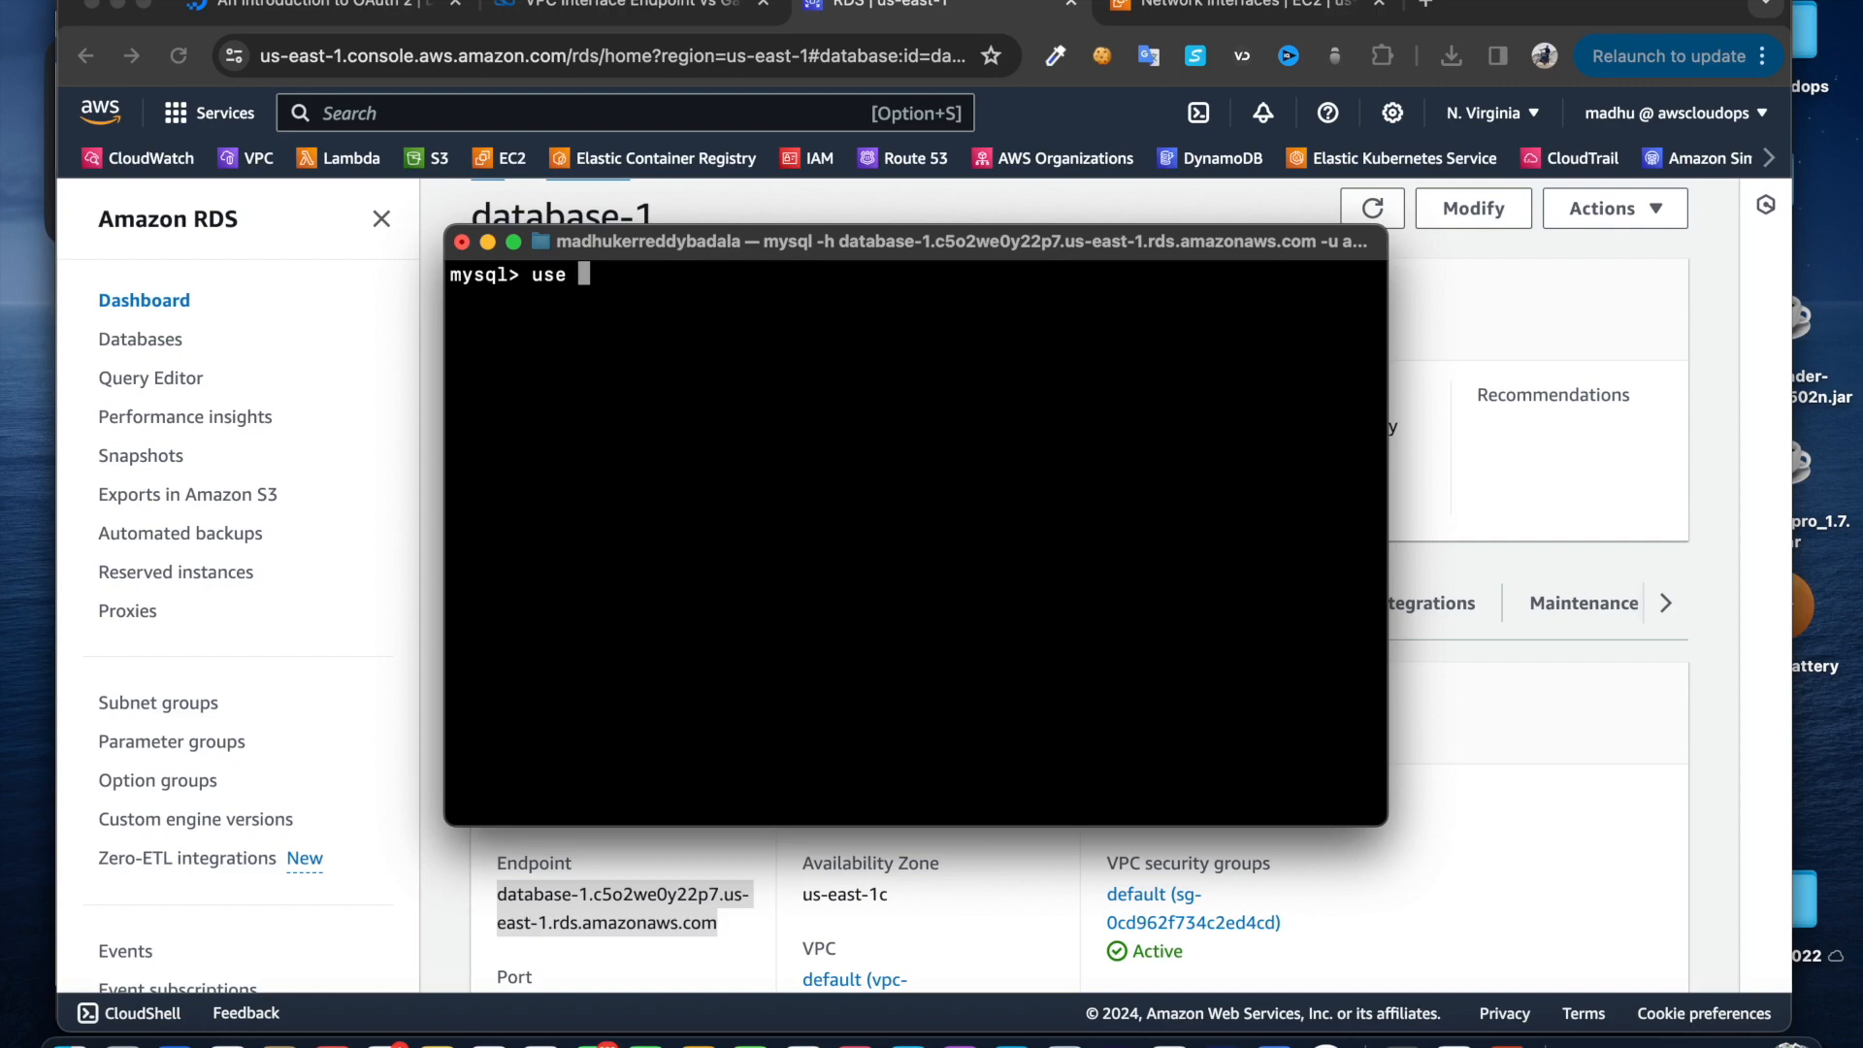
text(testdb;)
key(Return)
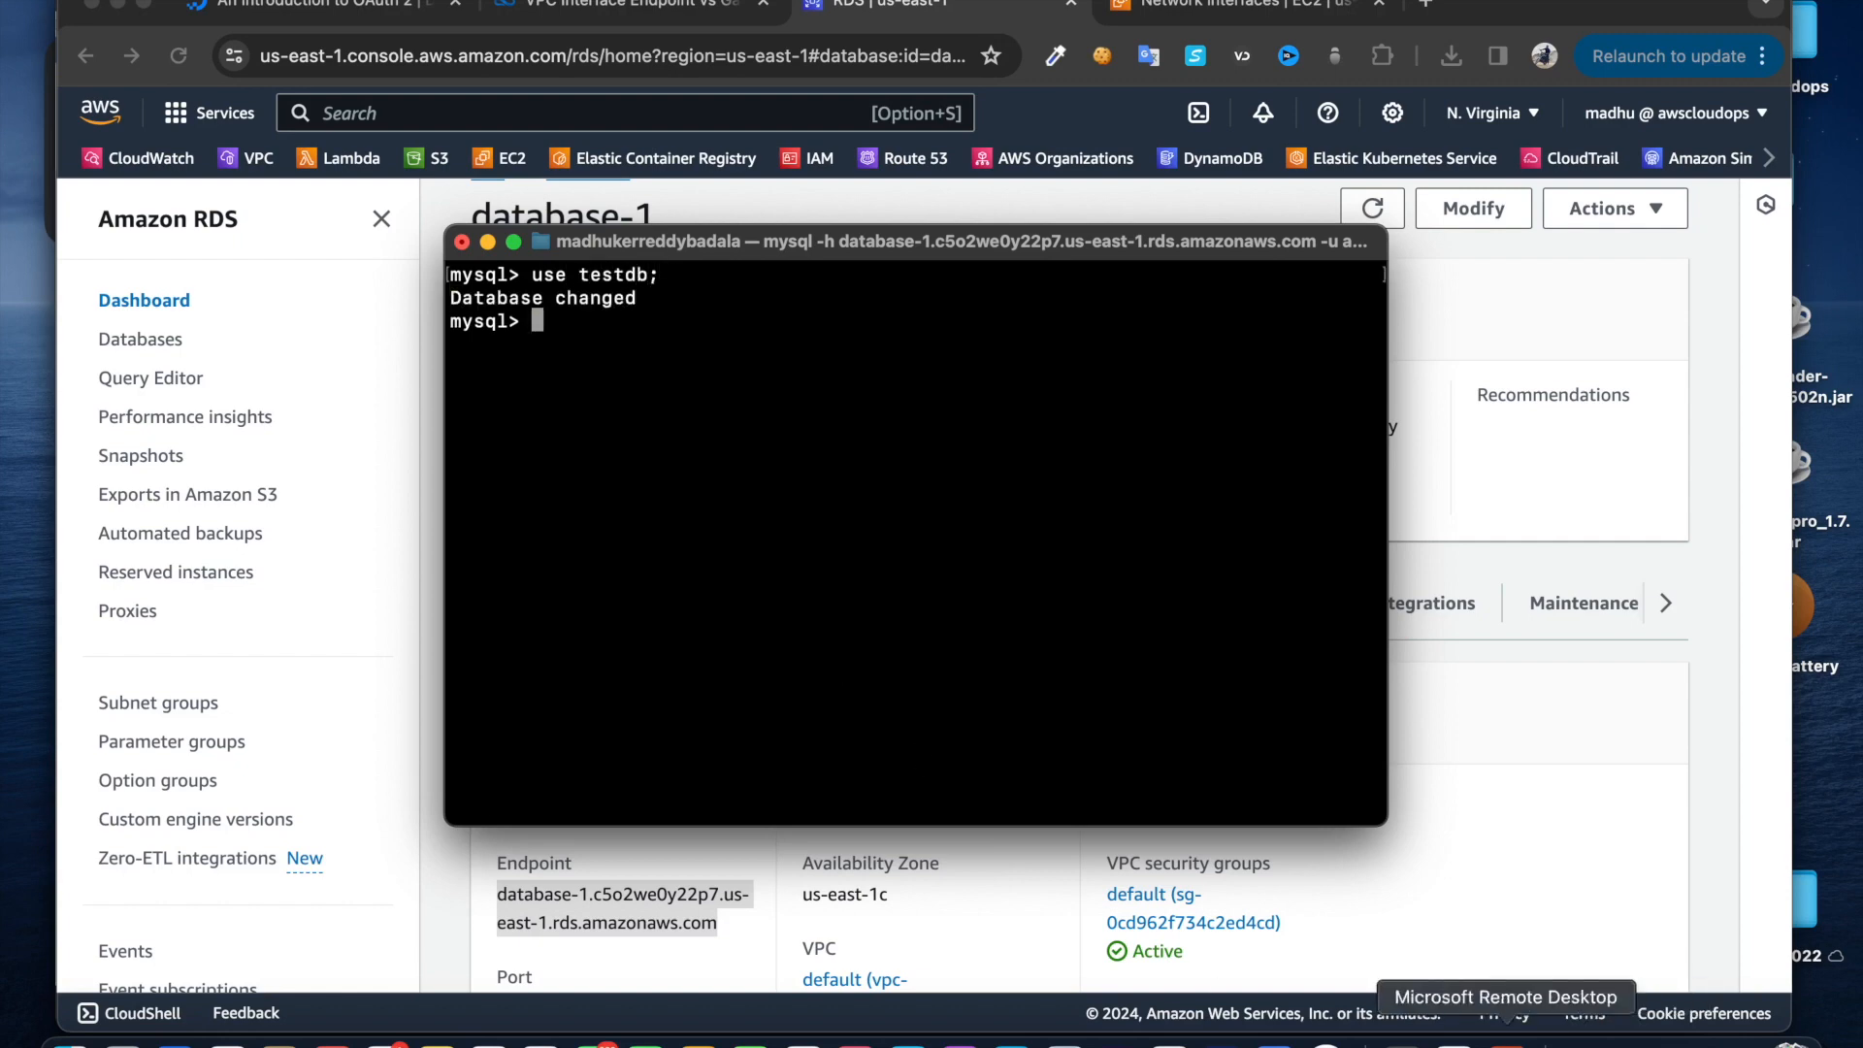
Switch to Sublime Text, copy the CREATE TABLE student statement and add the missing semicolon to that line
click(1401, 1043)
drag(944, 309, 243, 326)
key(super+c)
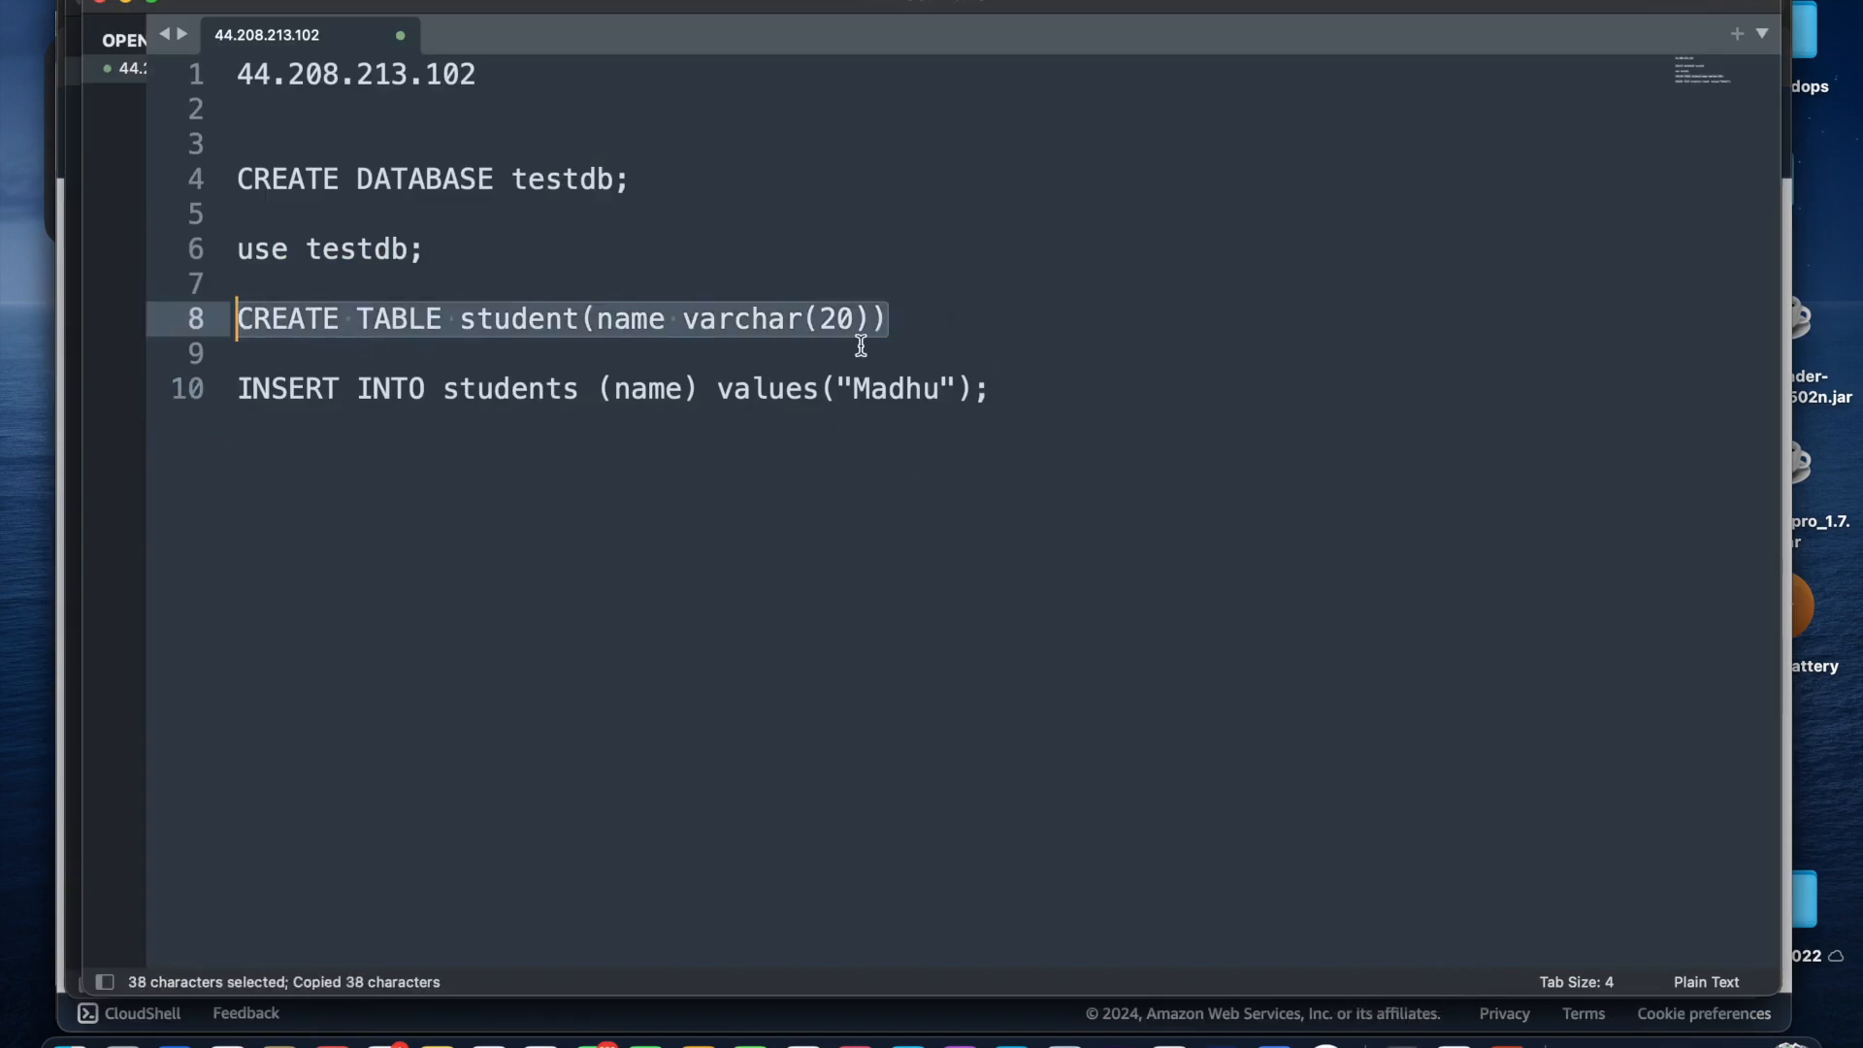
click(935, 335)
click(910, 320)
text(;)
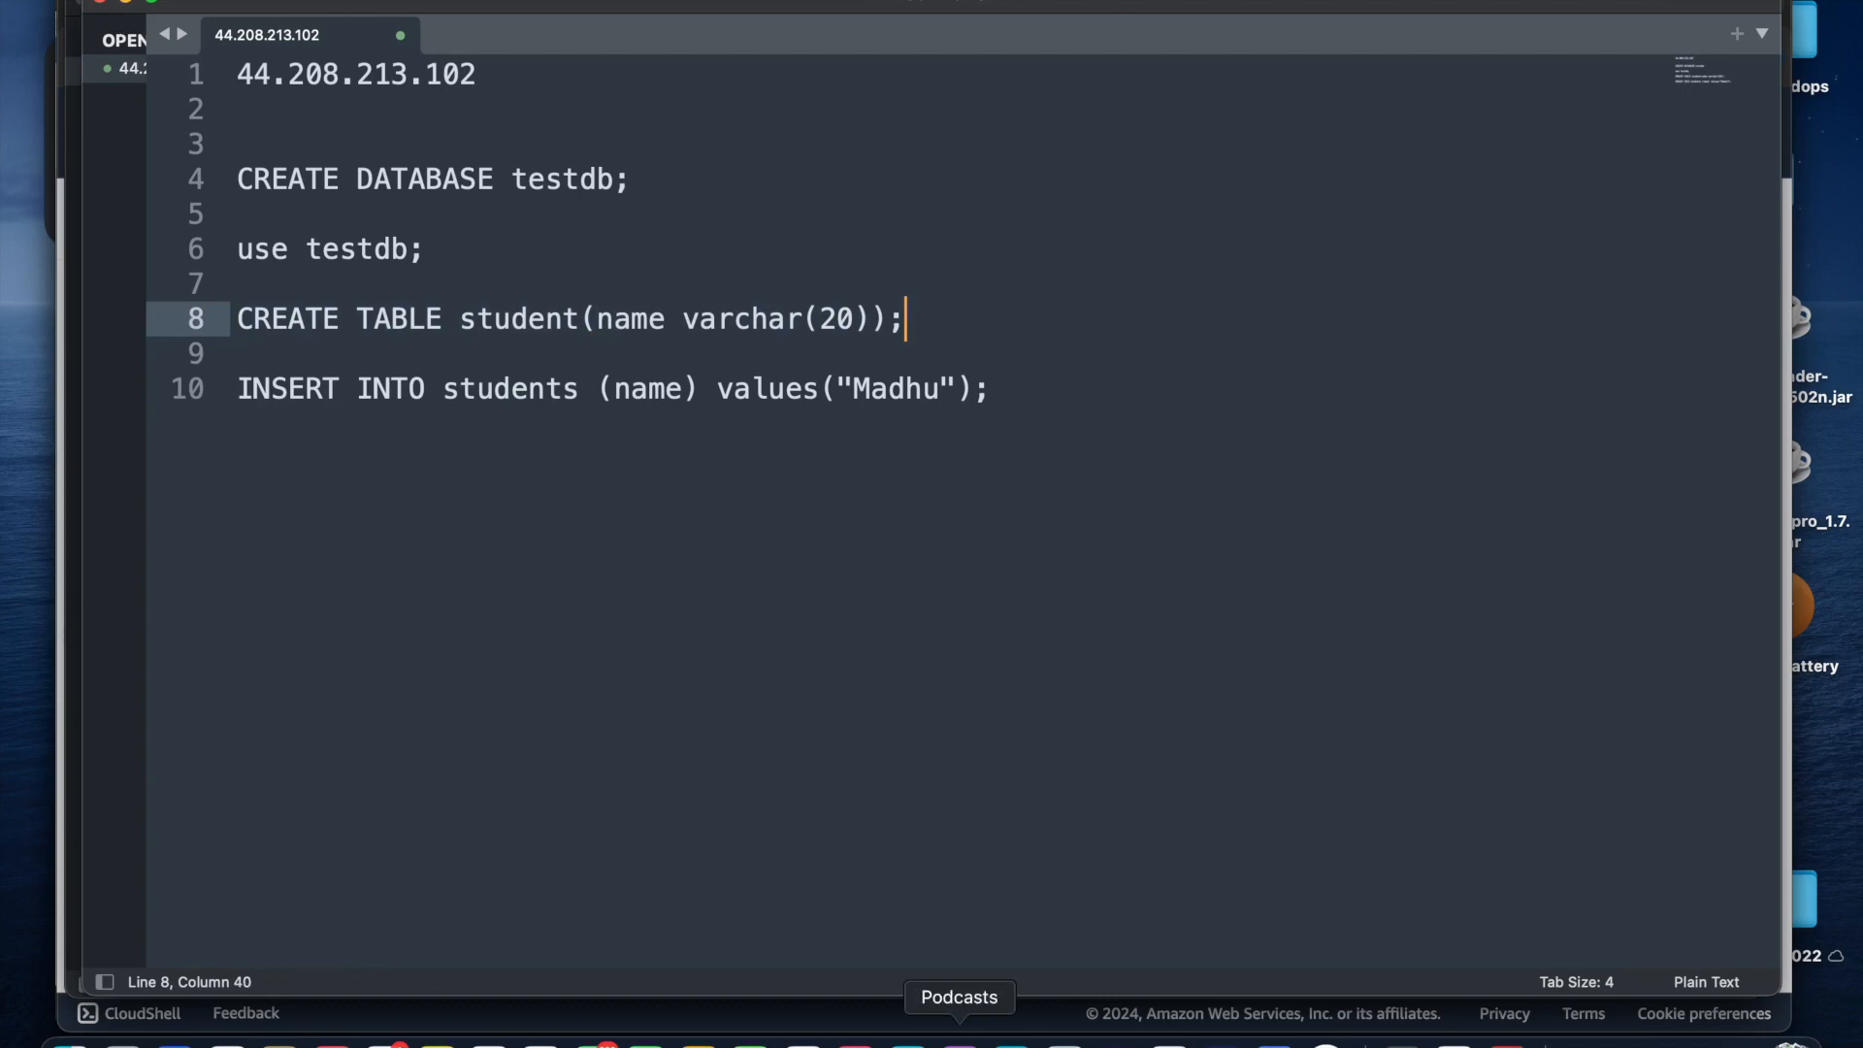
Switch to Terminal and run the copied statement as CREATE TABLE student(name varchar(20));
click(1060, 1040)
key(super+v)
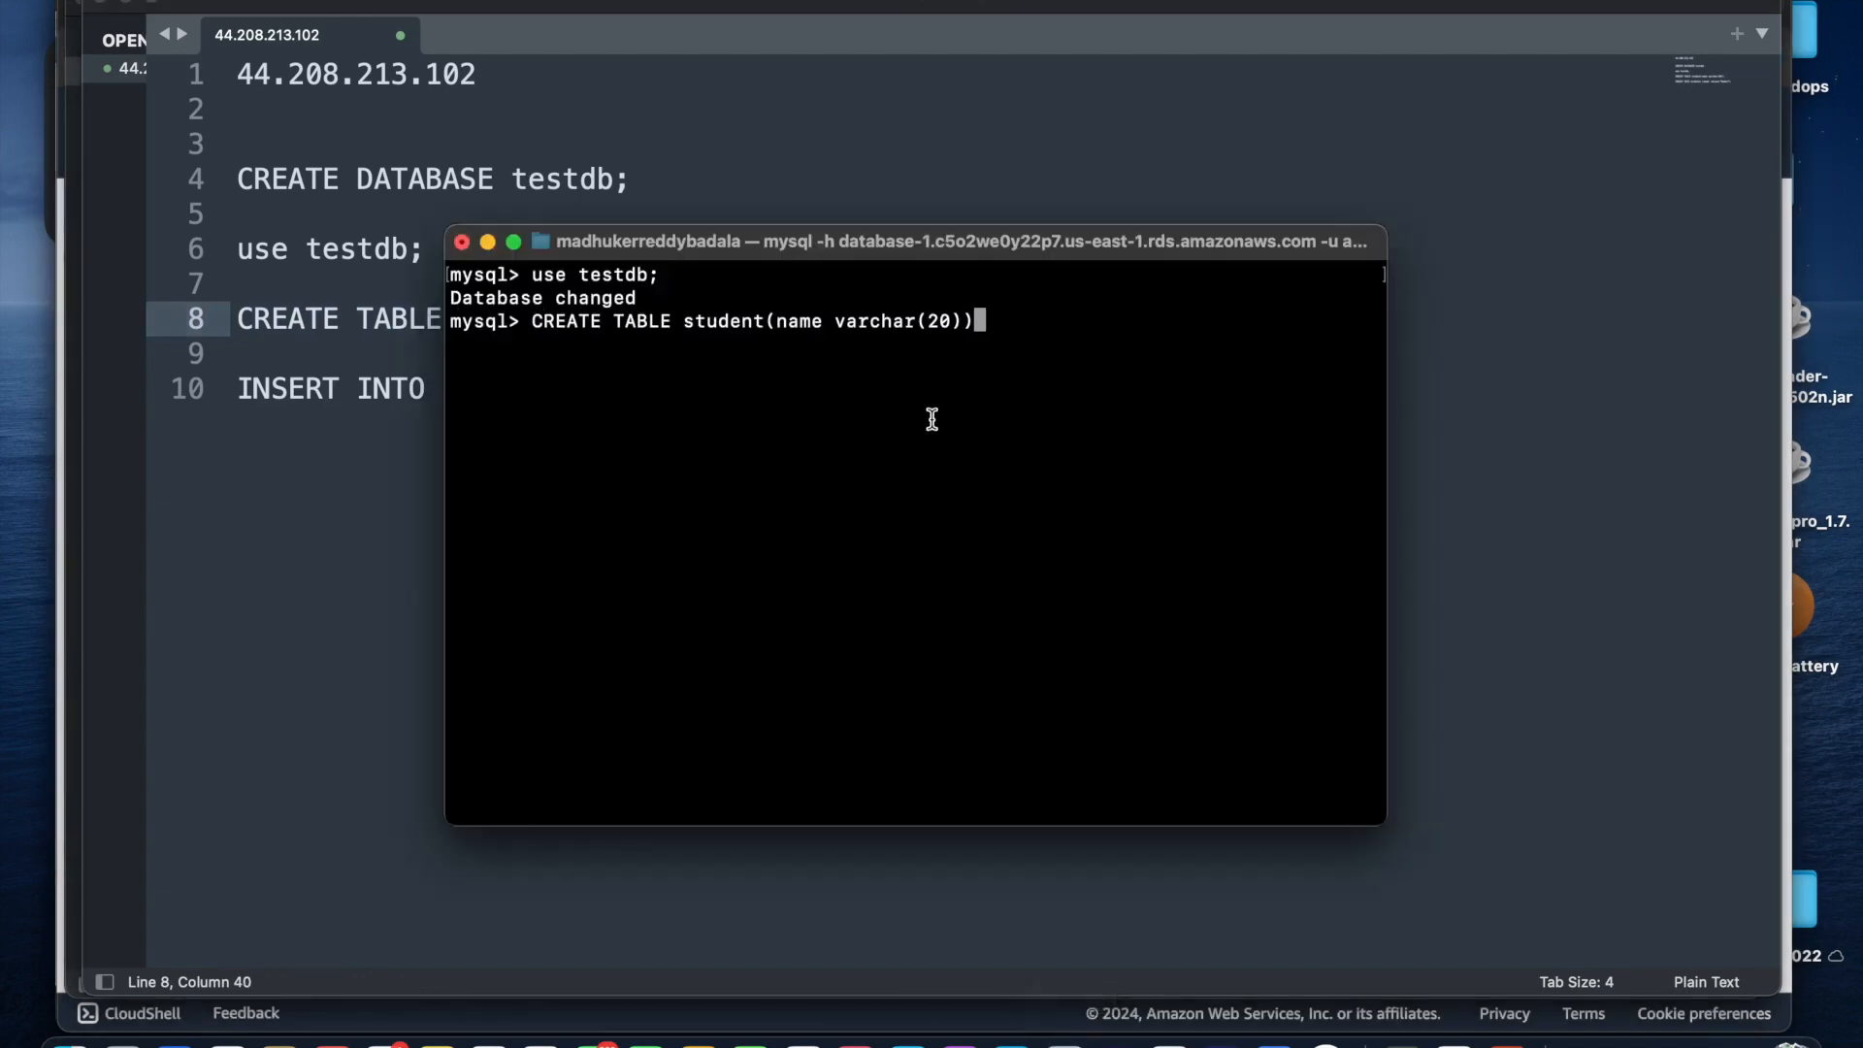
text(;)
key(Return)
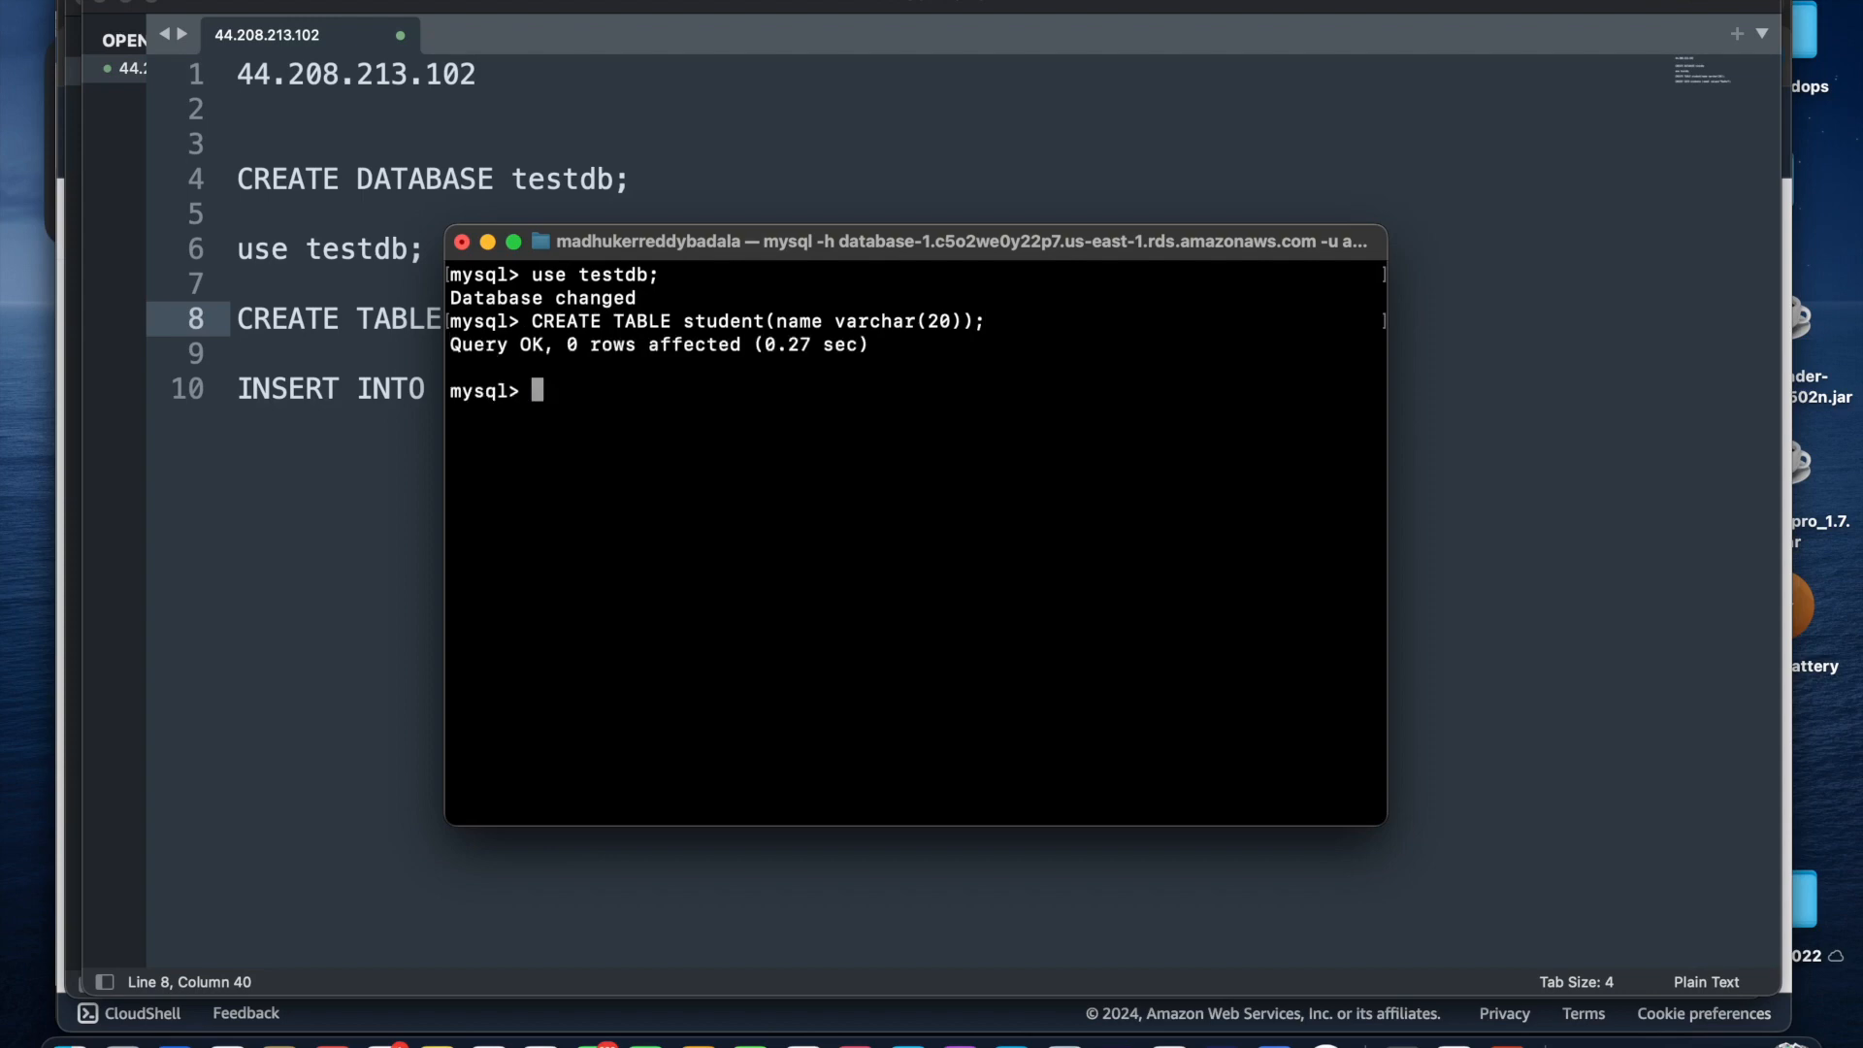
Copy the INSERT INTO students statement from Sublime Text and try to run it in the Terminal's MySQL session
click(366, 449)
drag(1033, 393, 243, 394)
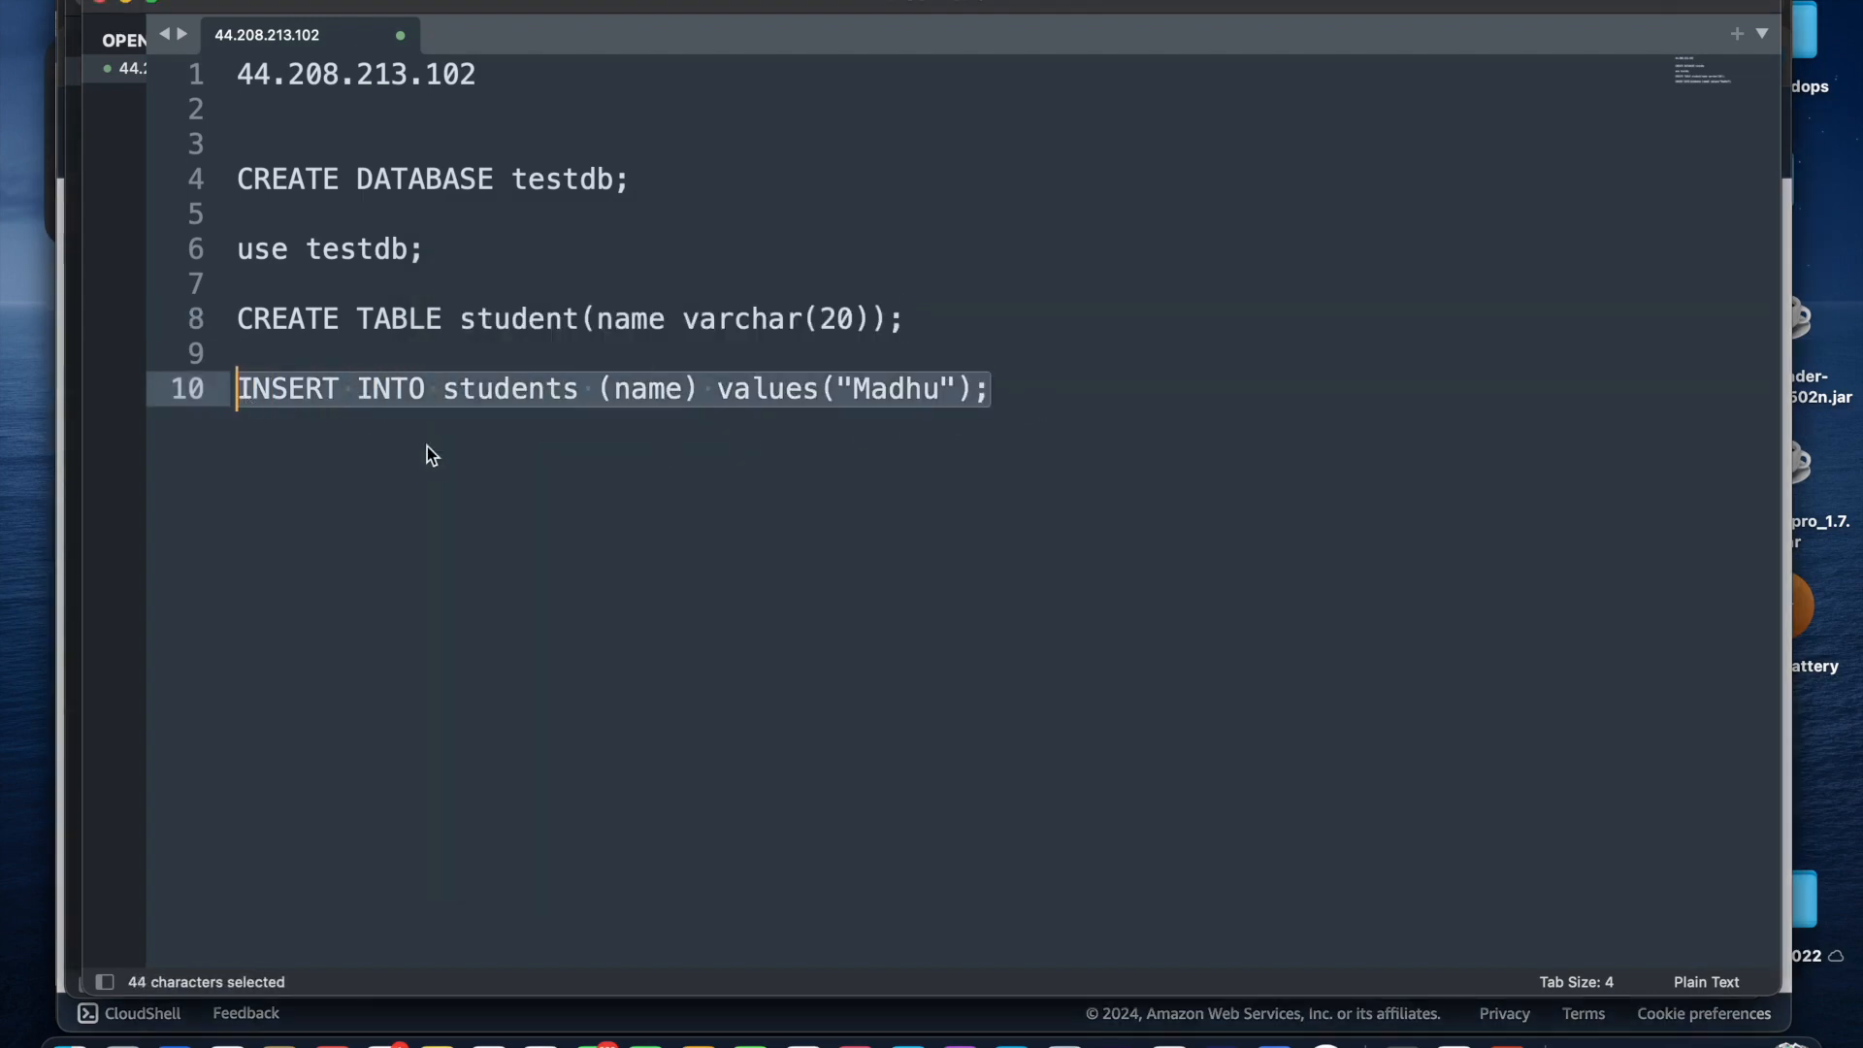
key(super+c)
click(1064, 1036)
right_click(779, 493)
click(820, 544)
key(Return)
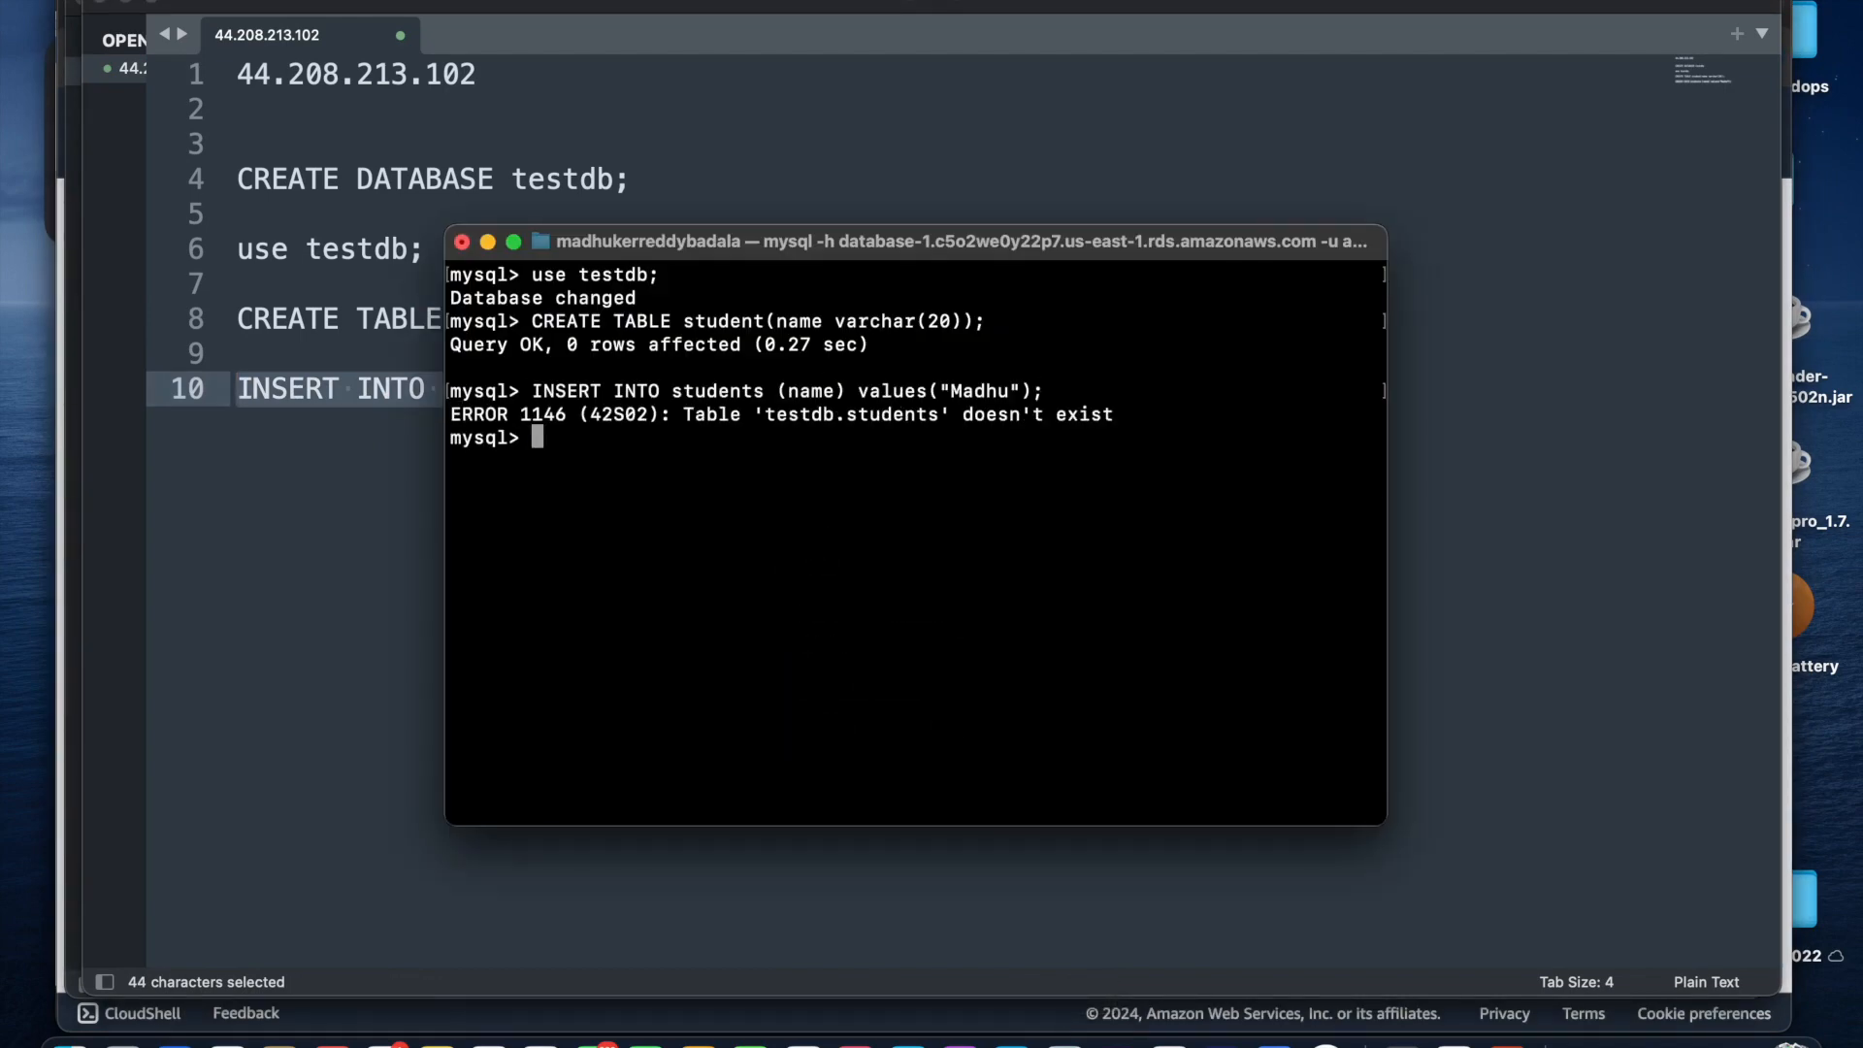
Try to rerun the last INSERT INTO statement with the space between students and (name) removed
key(Up)
key(Left)
key(Left)
key(Left)
key(Left)
key(Left)
key(Left)
key(Left)
key(Left)
key(Left)
key(Left)
key(Left)
key(Left)
key(Left)
key(Left)
key(Left)
key(Left)
key(Left)
key(Left)
key(Left)
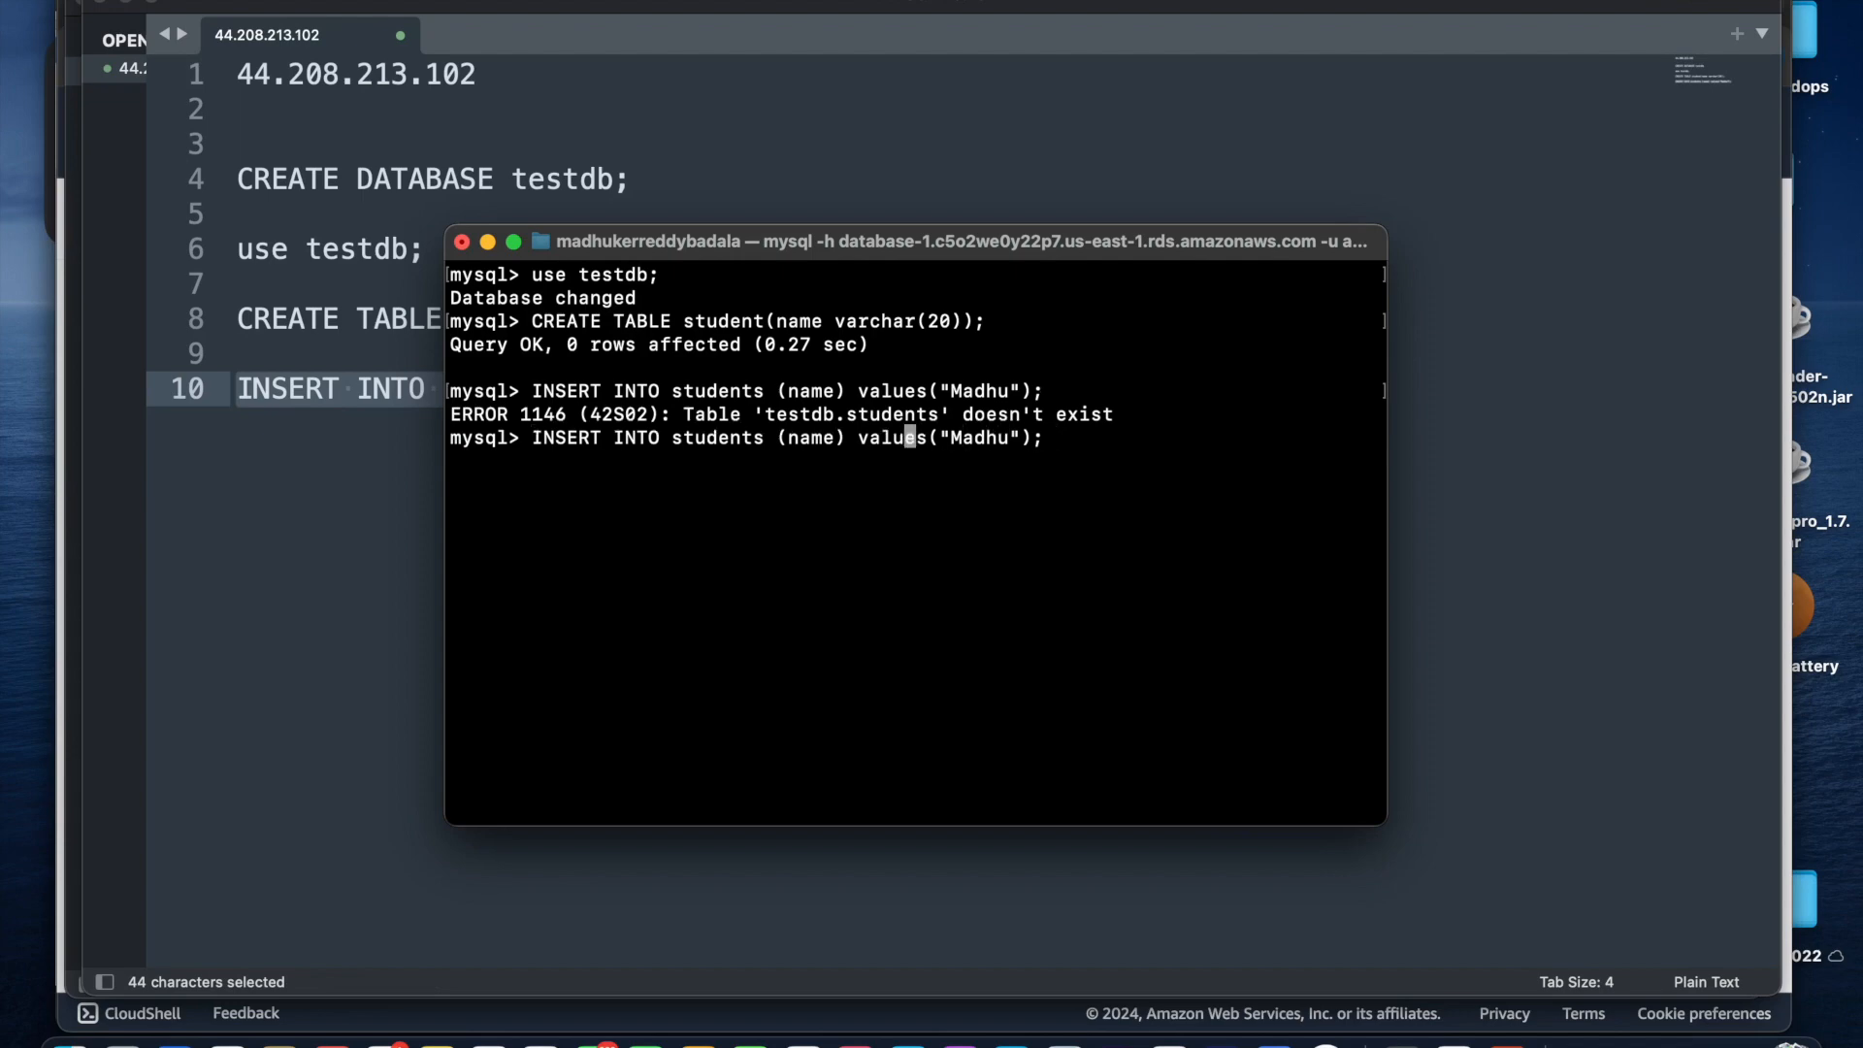
key(Left)
key(Left)
key(Left)
key(Left)
key(BackSpace)
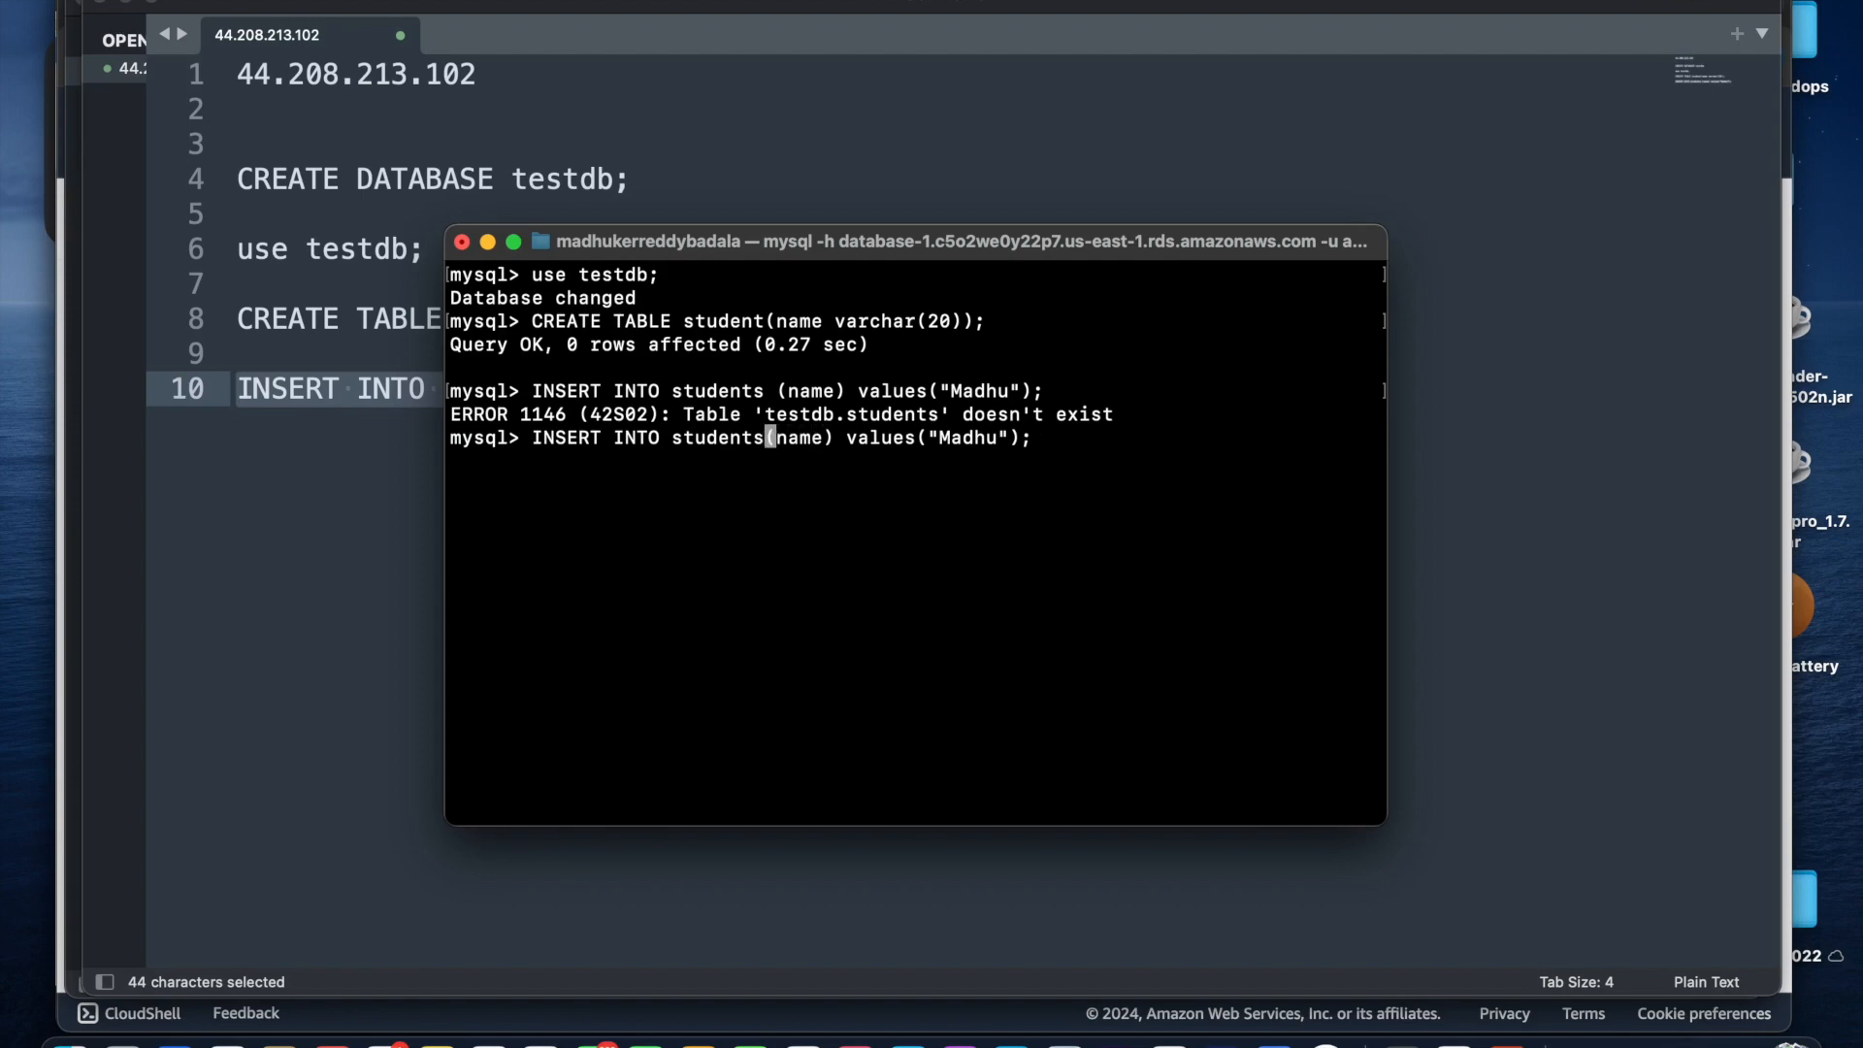
key(Return)
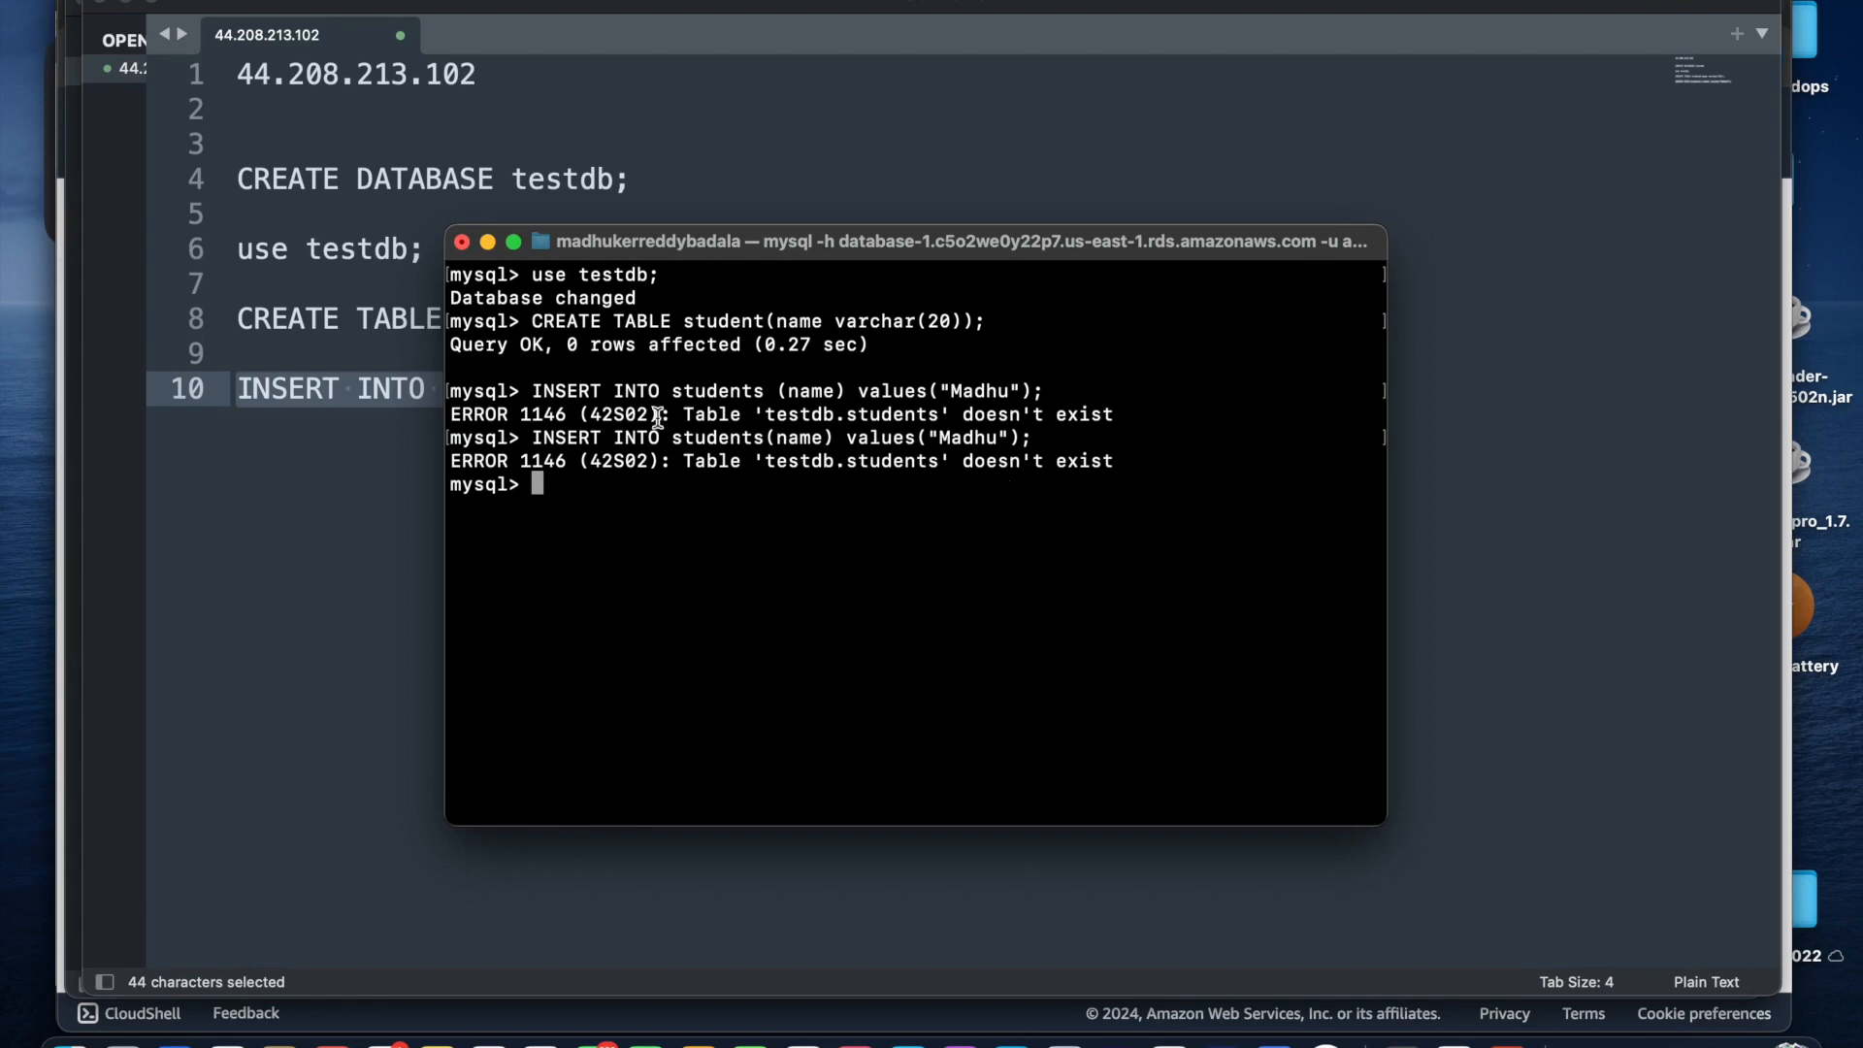
Copy the CREATE TABLE student(name varchar(20)); line from Sublime Text and try to run it again in Terminal's MySQL session
click(346, 526)
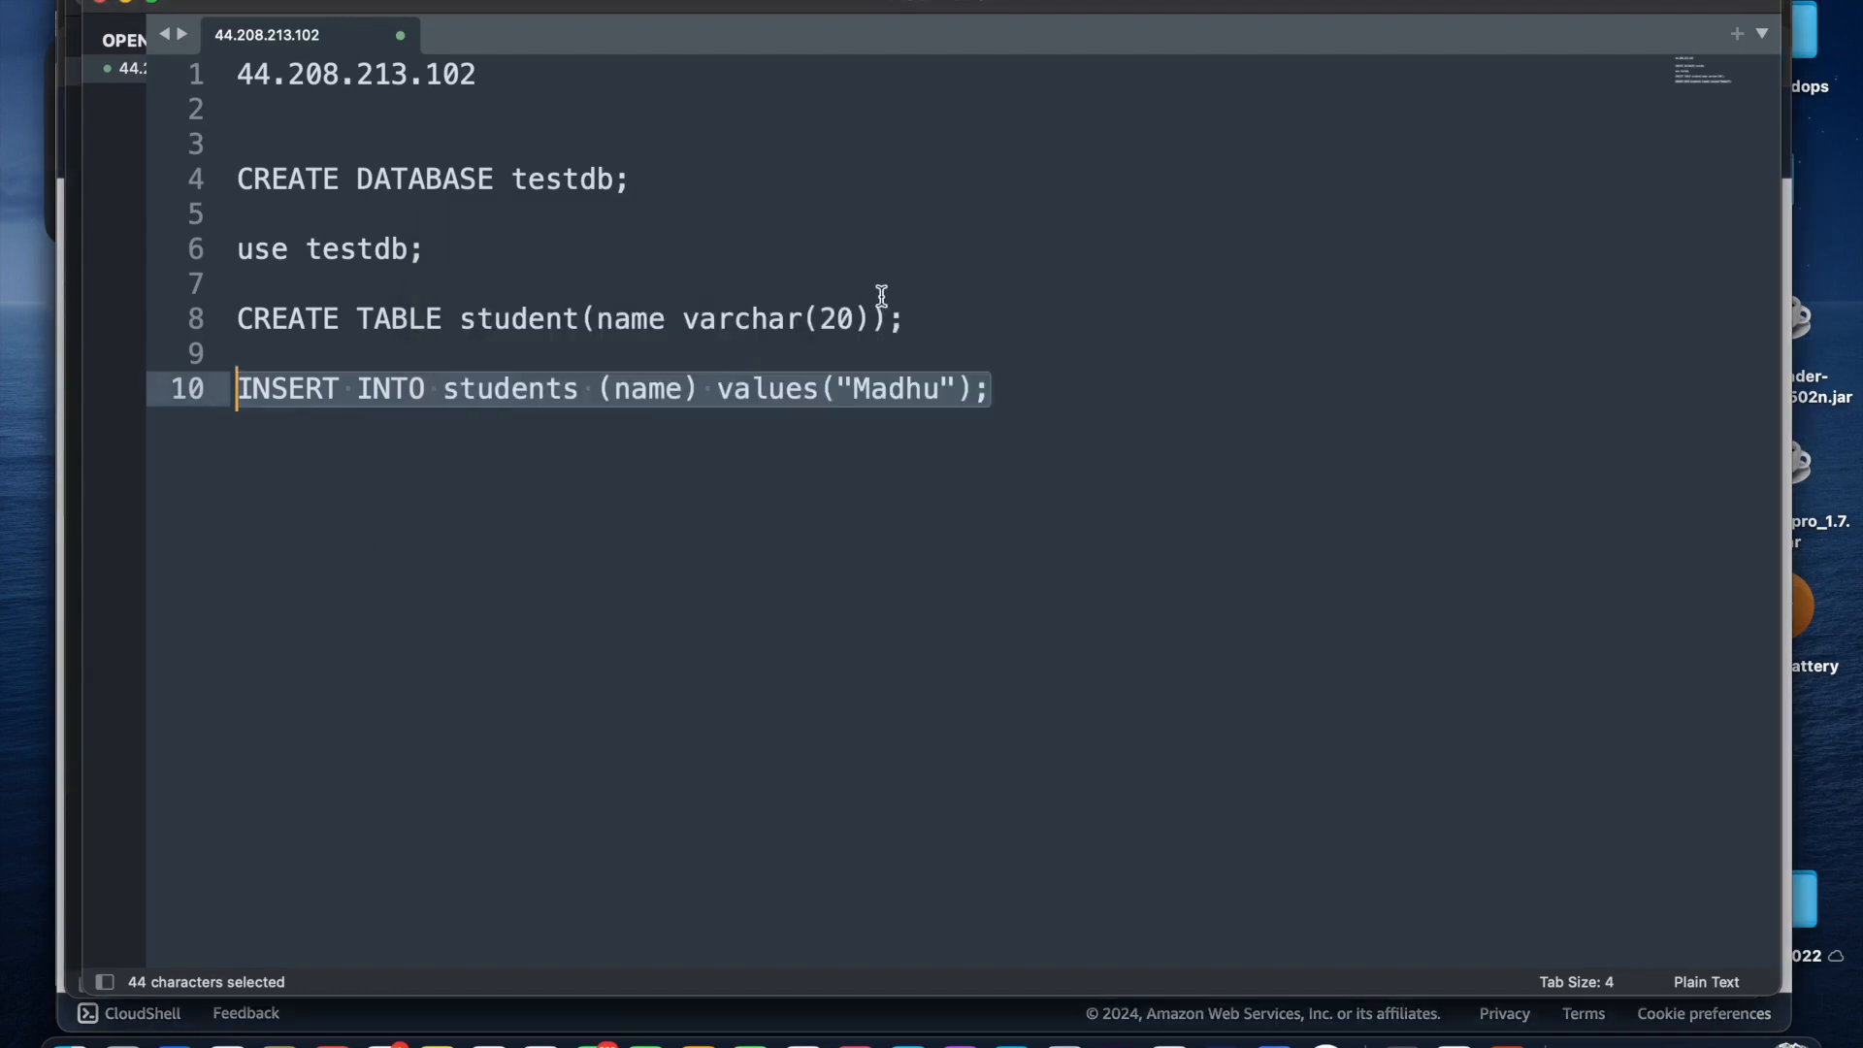
drag(925, 319, 236, 318)
key(super+c)
click(1064, 1042)
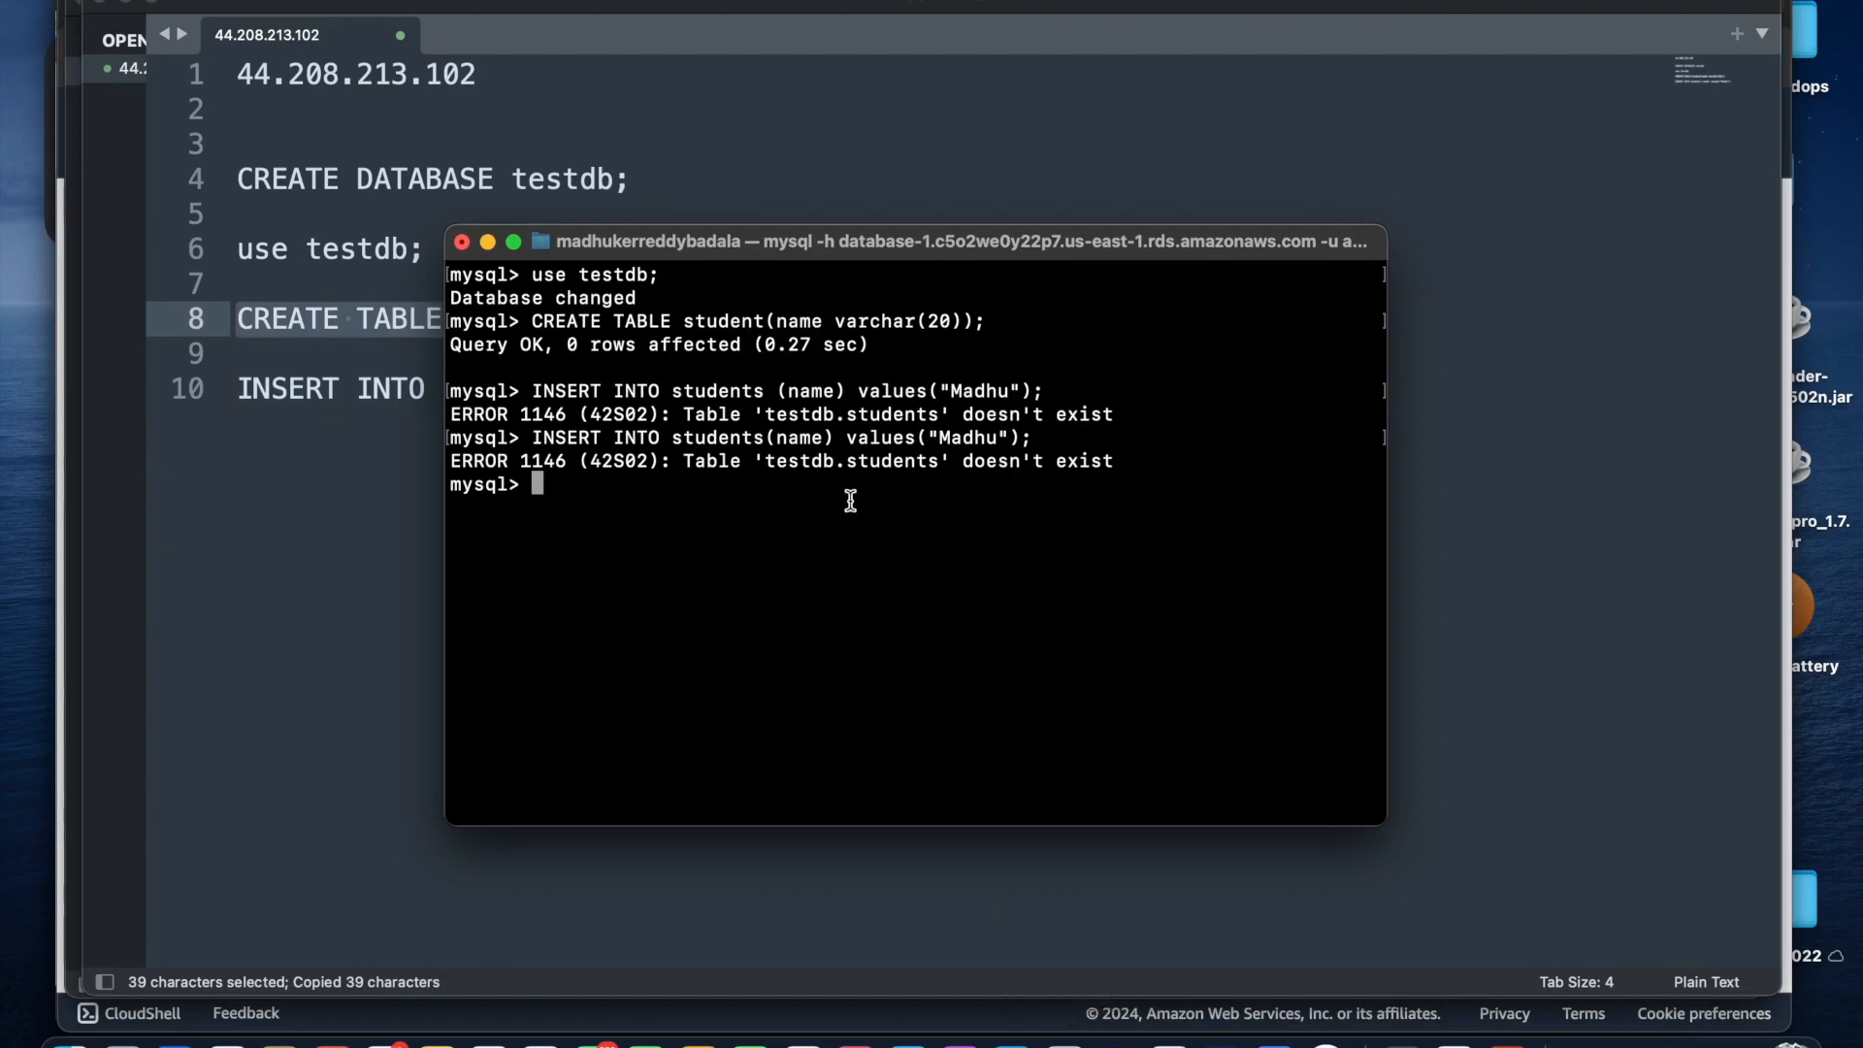
key(super+v)
key(Return)
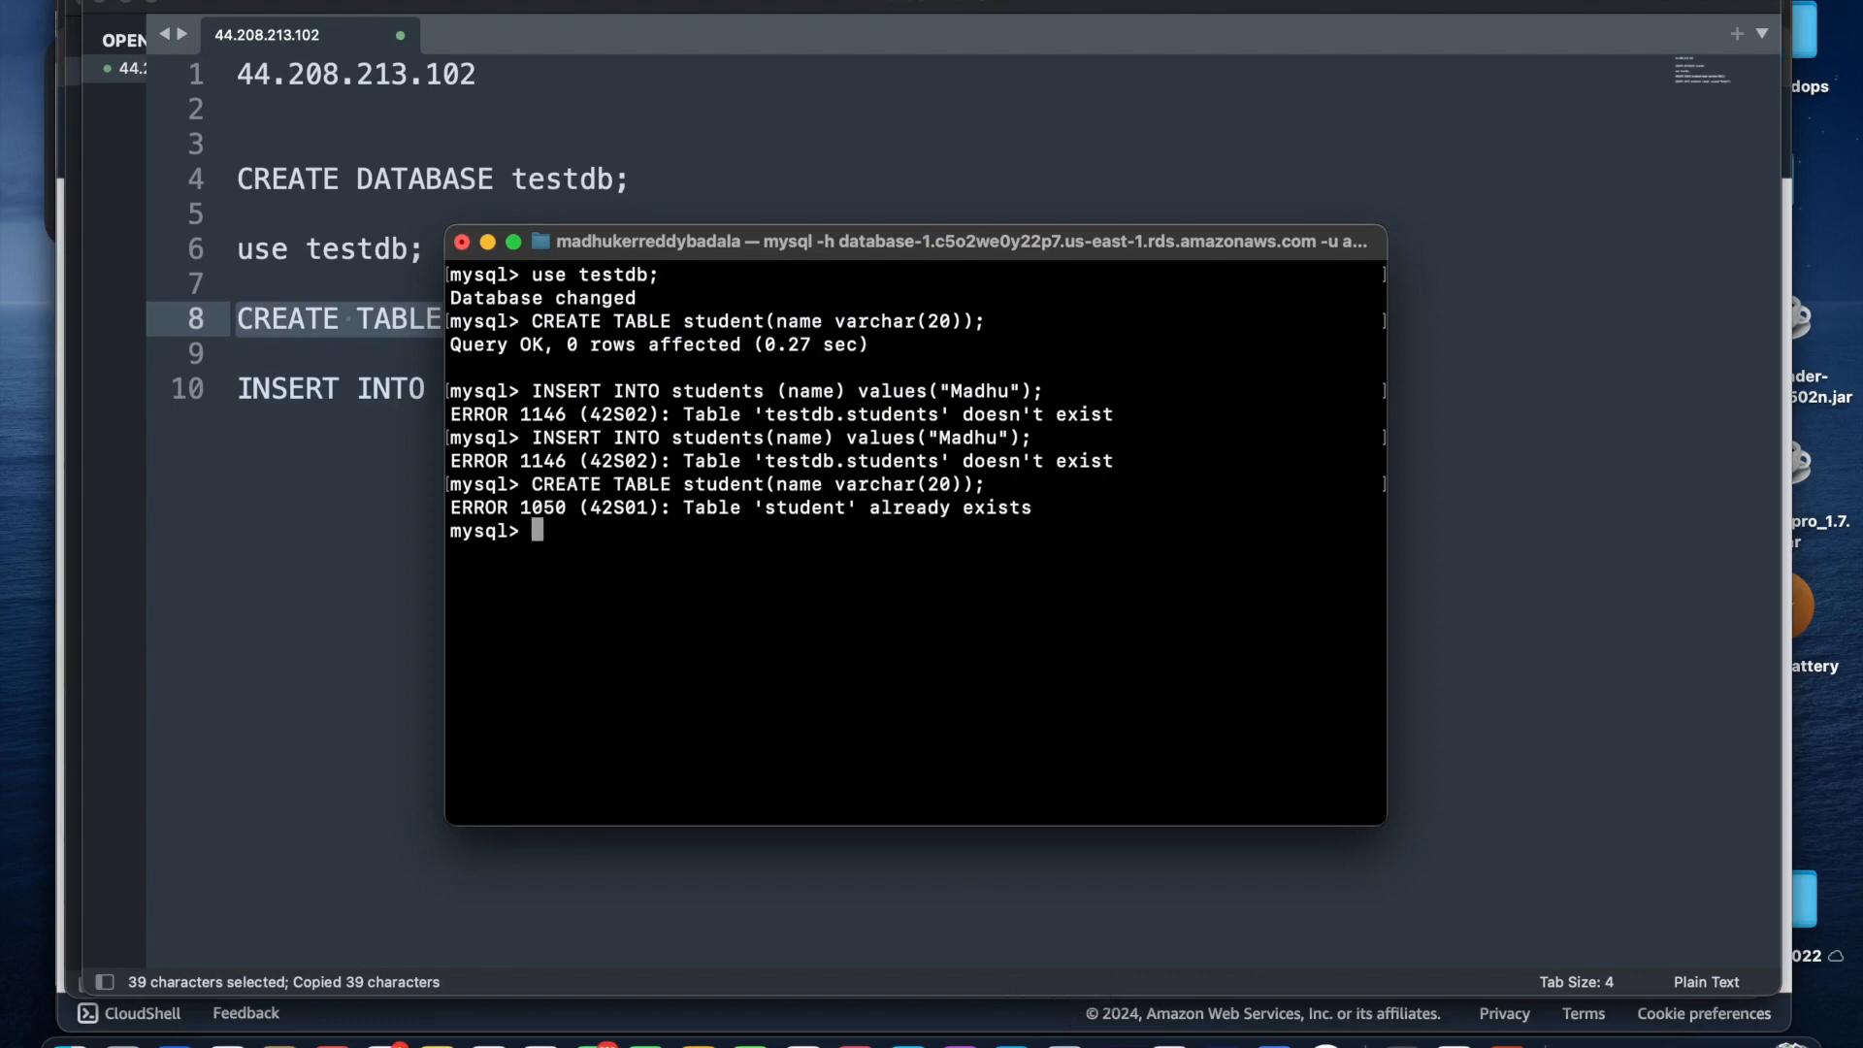
Clear the screen and list the tables of the current database with show tables;
key(super+k)
text(sho)
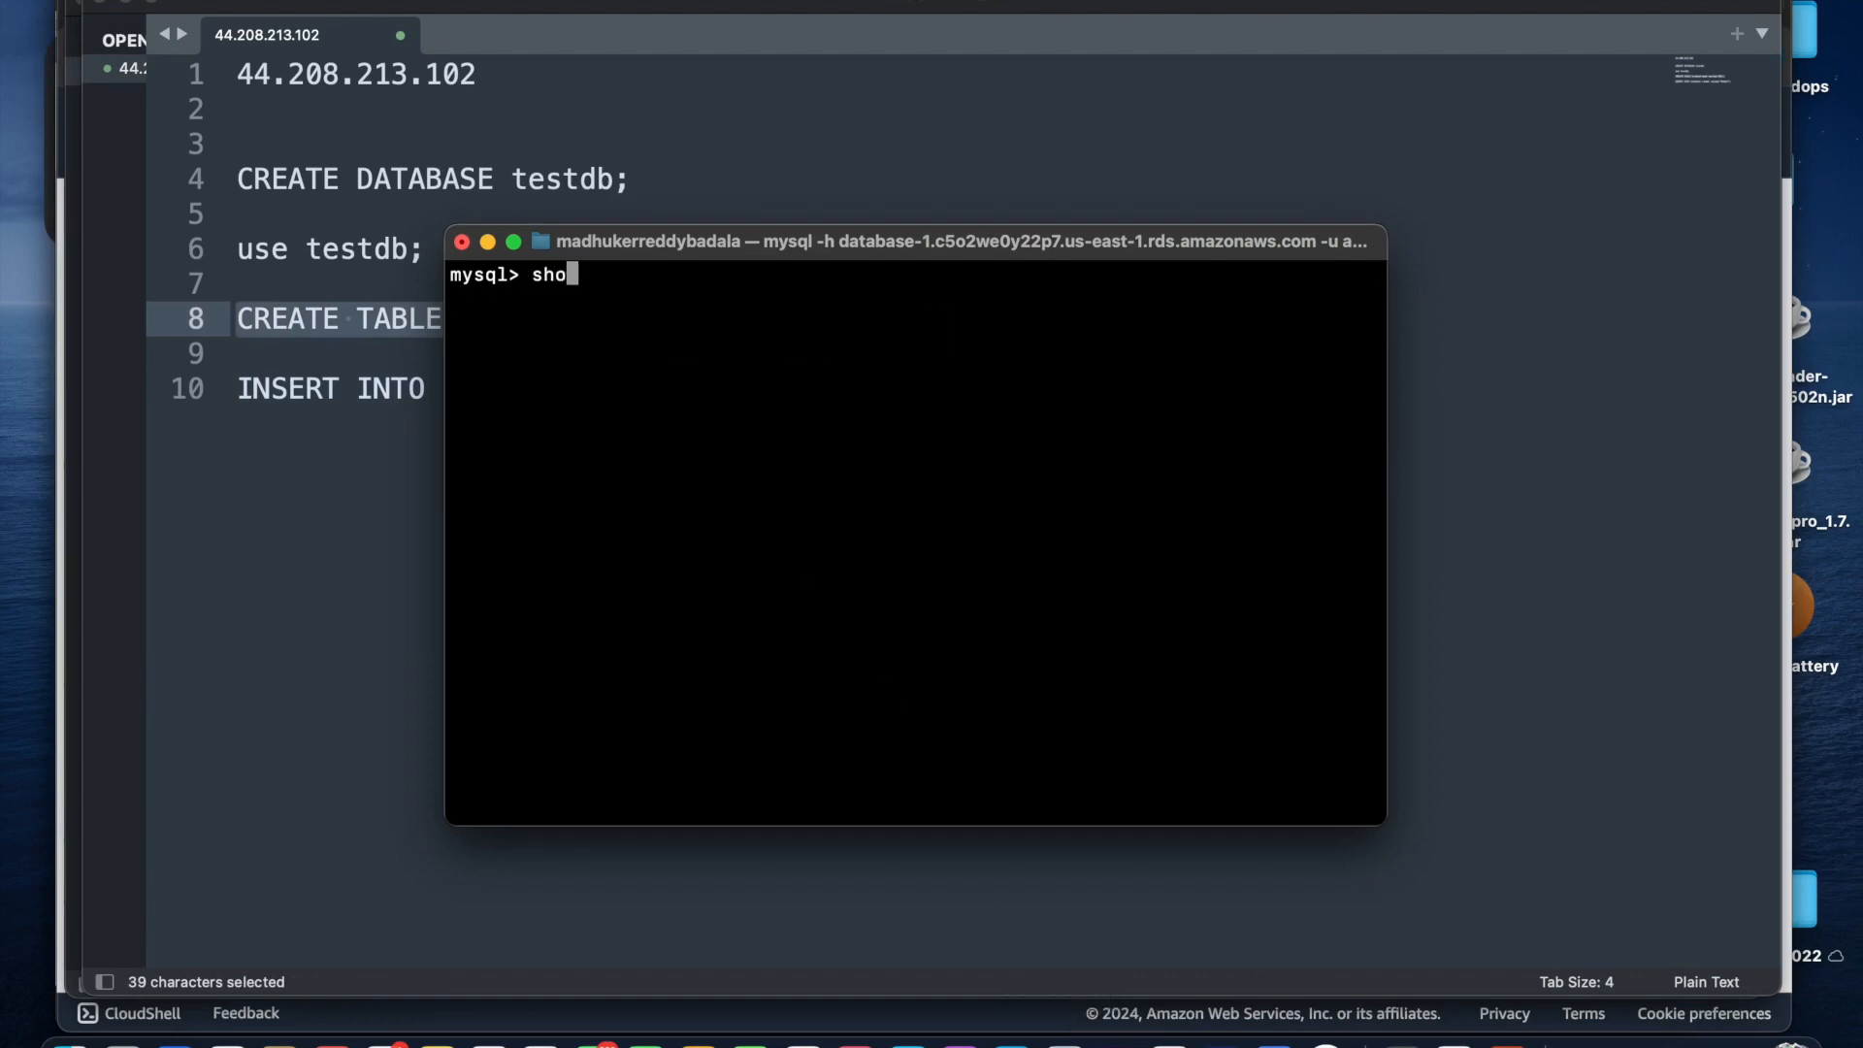
text(w tables;)
key(Return)
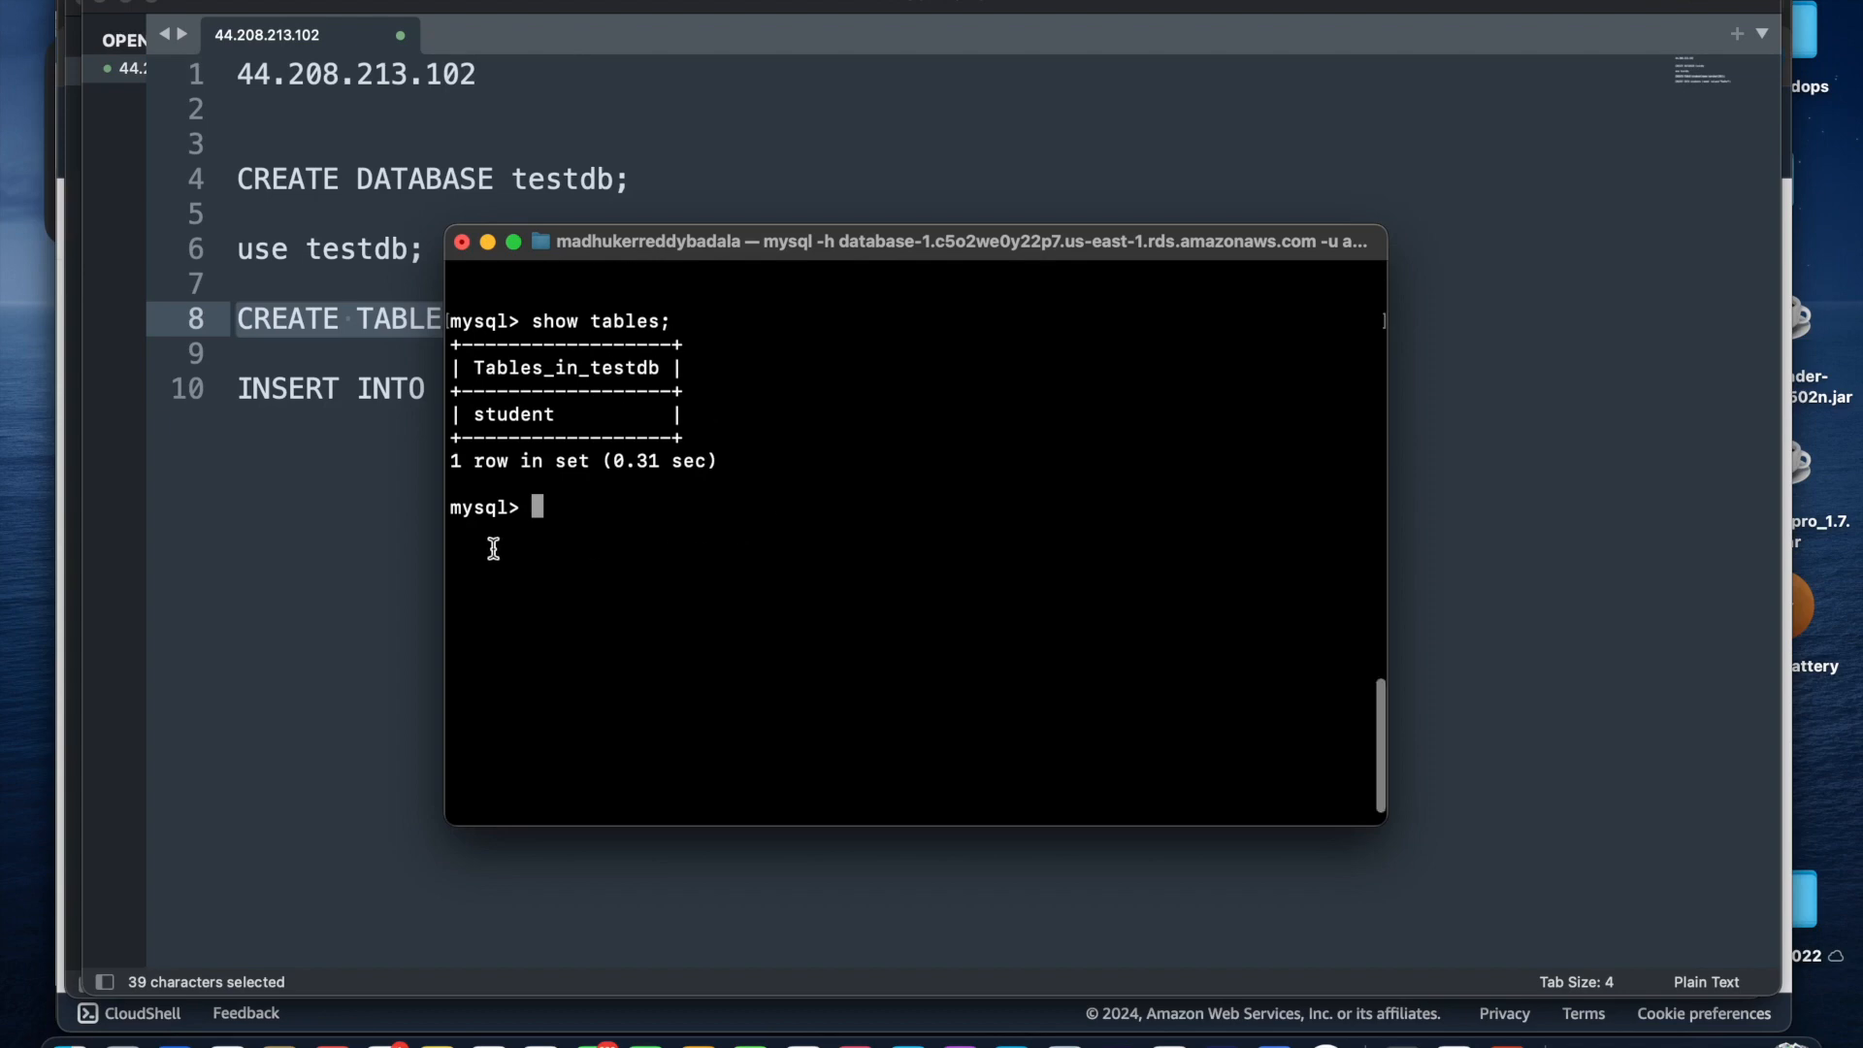
Switch to Sublime Text, change the table name in the INSERT INTO line to student and copy the whole statement
click(362, 524)
click(585, 390)
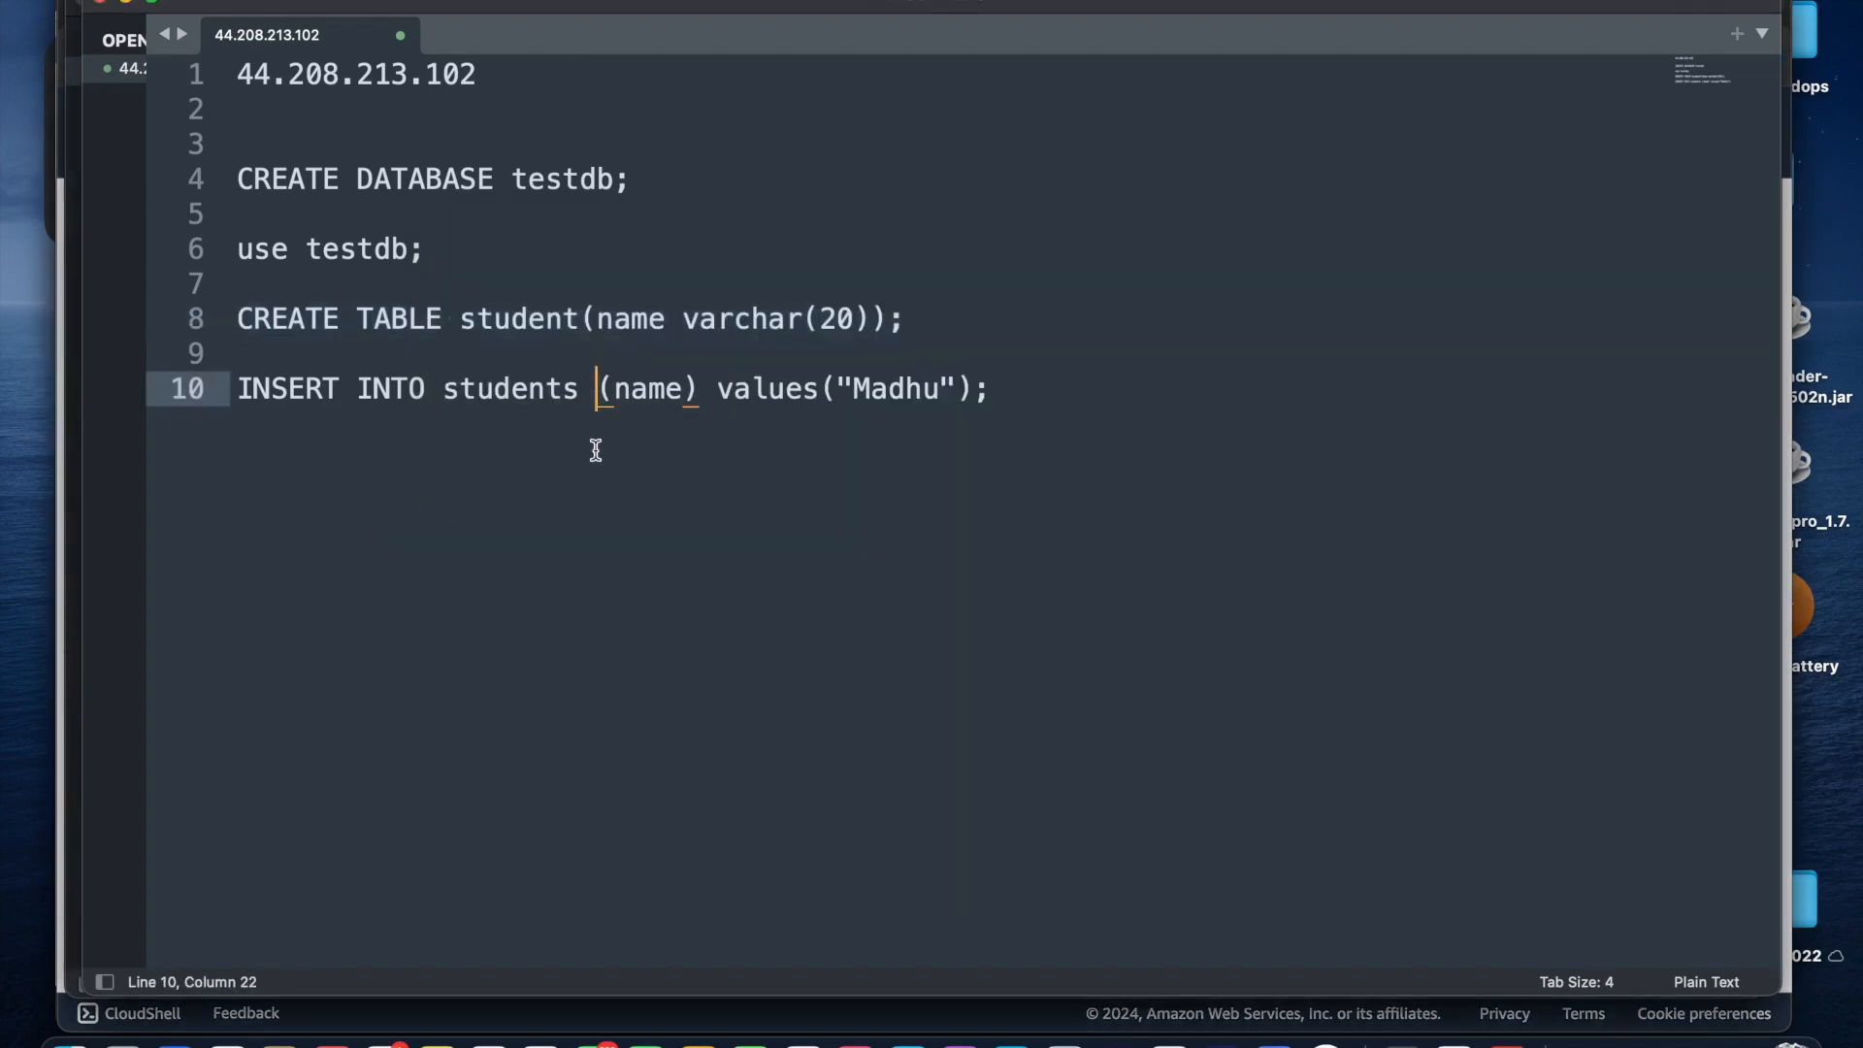
key(BackSpace)
key(BackSpace)
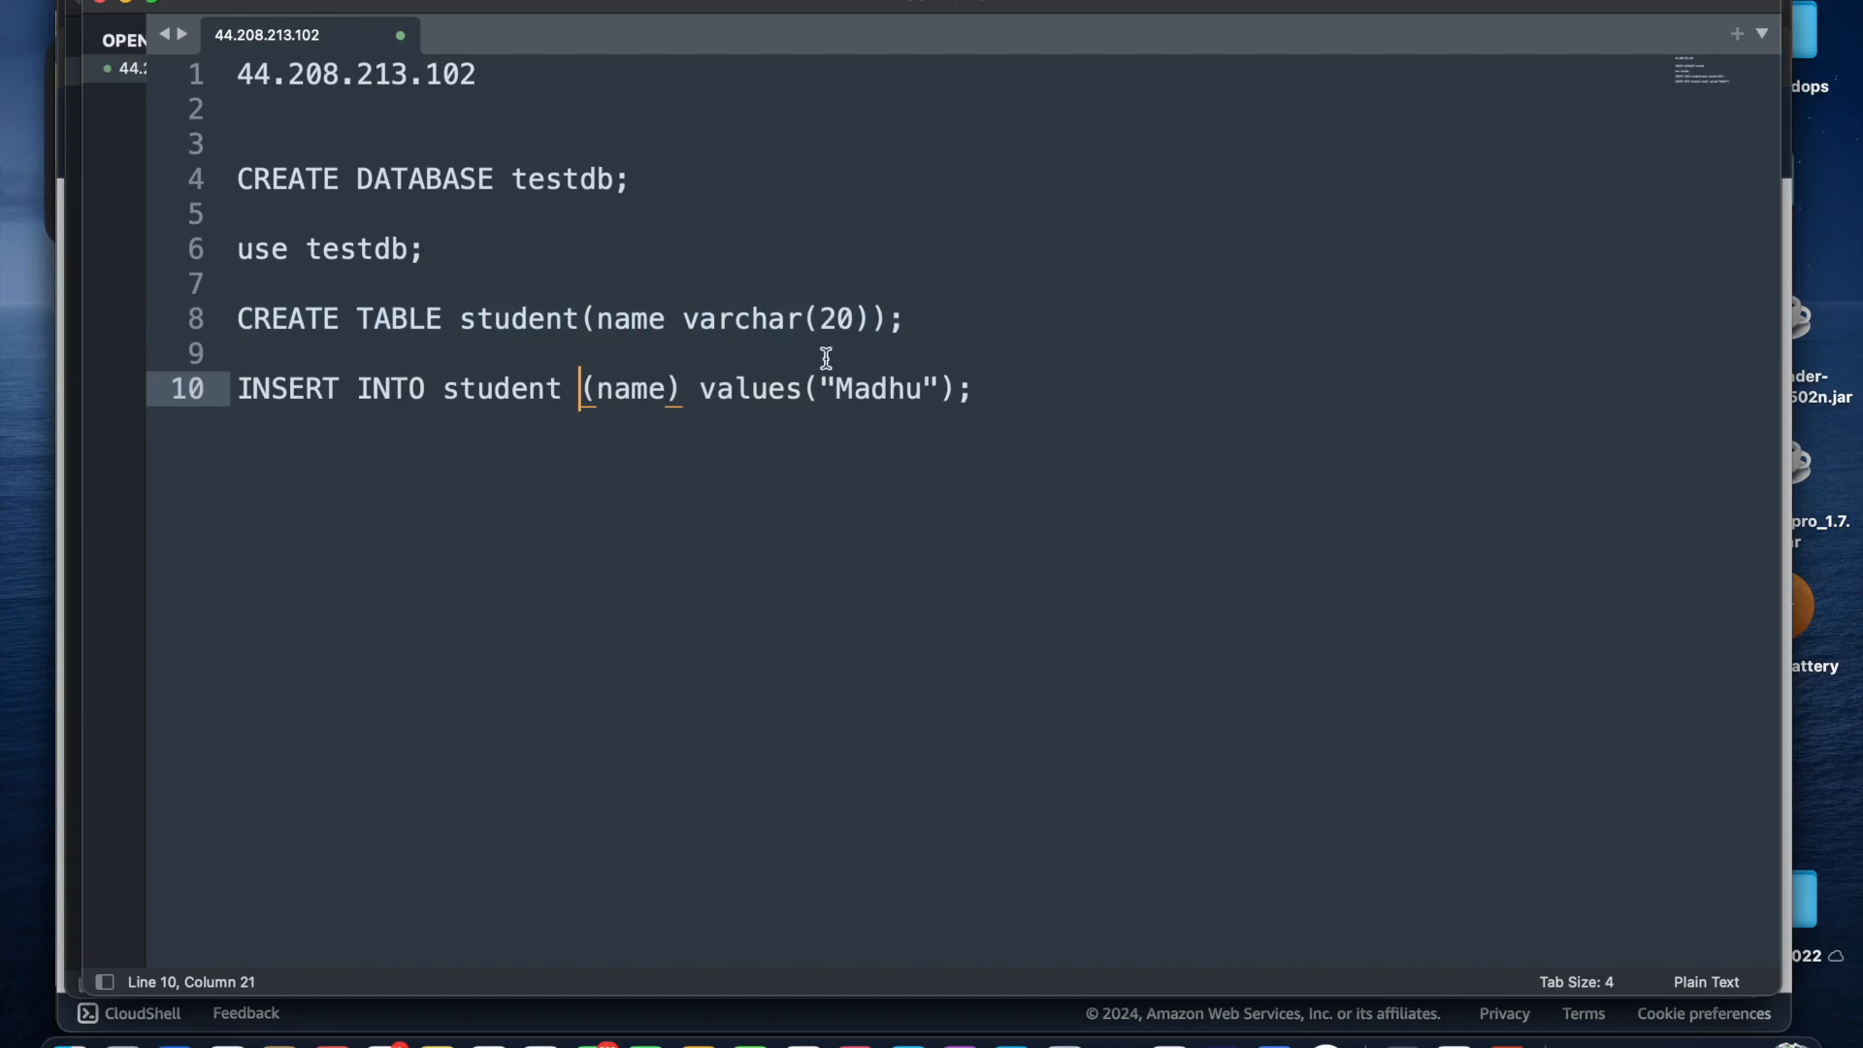
drag(1021, 390, 73, 383)
key(super+c)
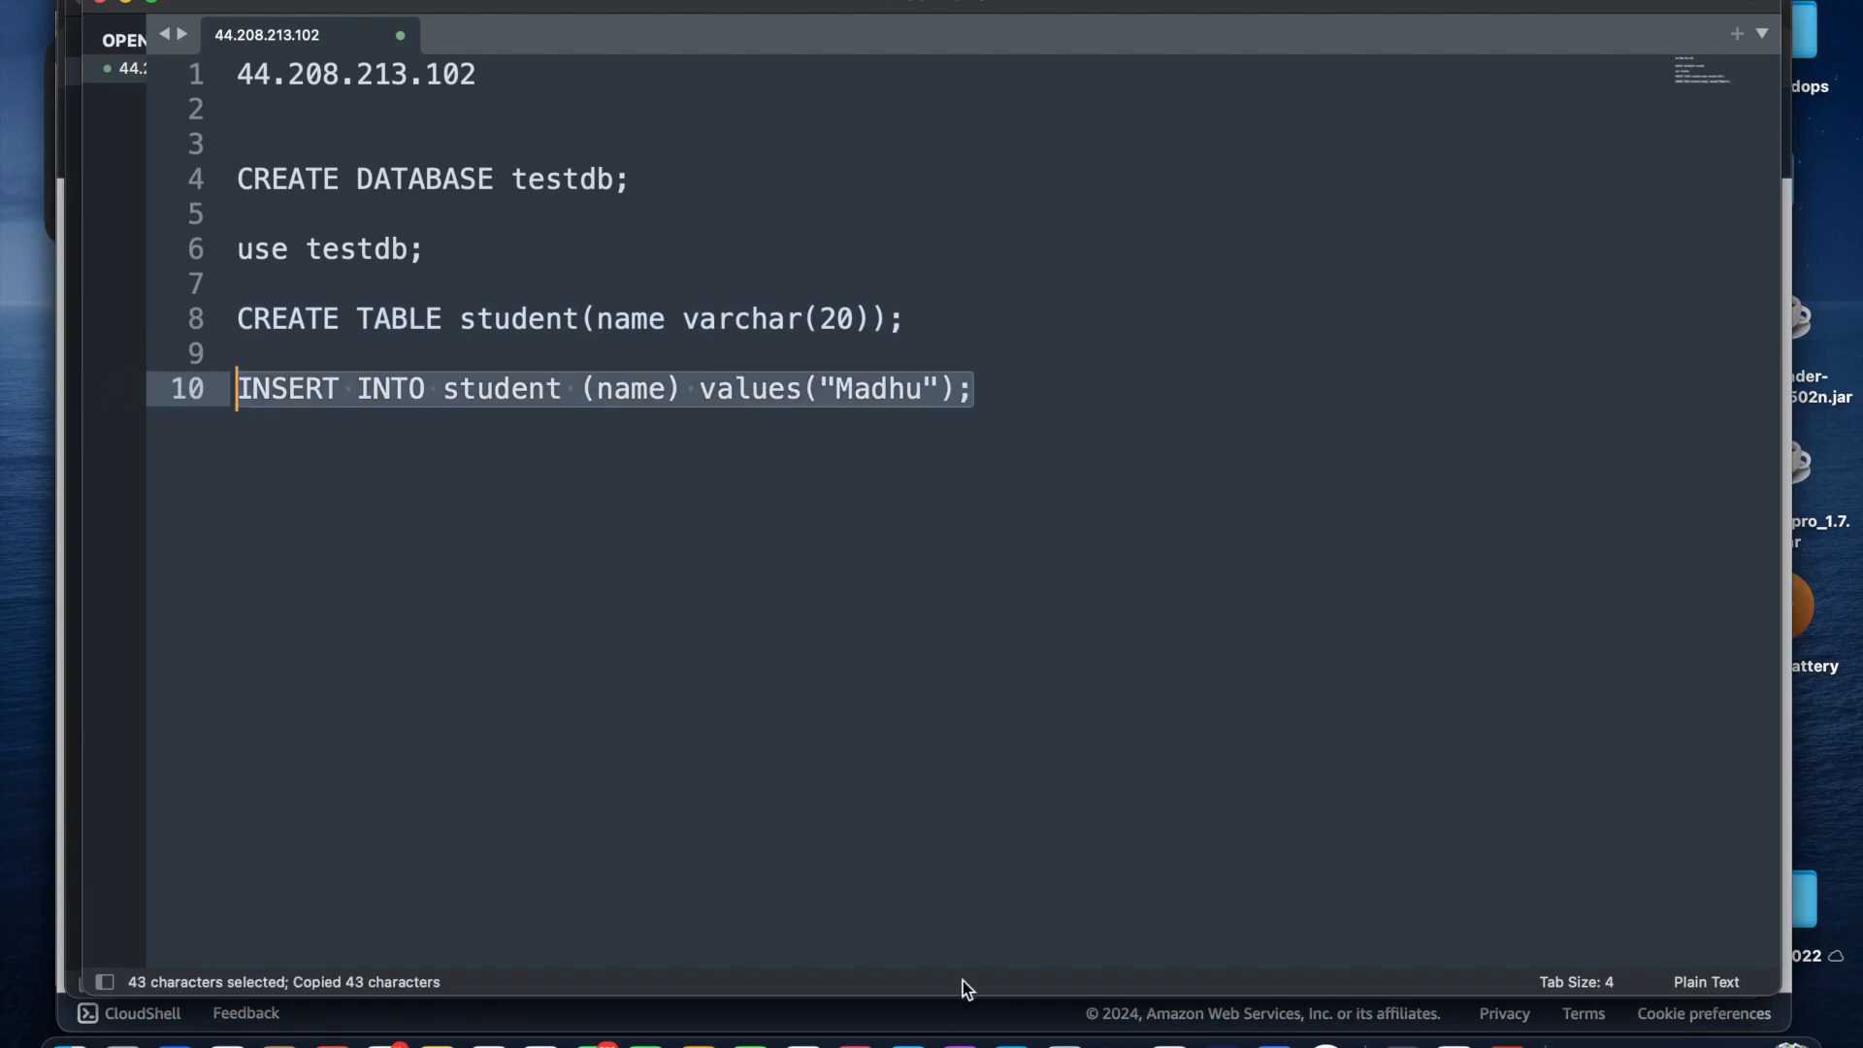
Switch to Terminal and run the copied INSERT INTO student (name) statement to add the sample row
click(1065, 1042)
key(super+v)
key(Return)
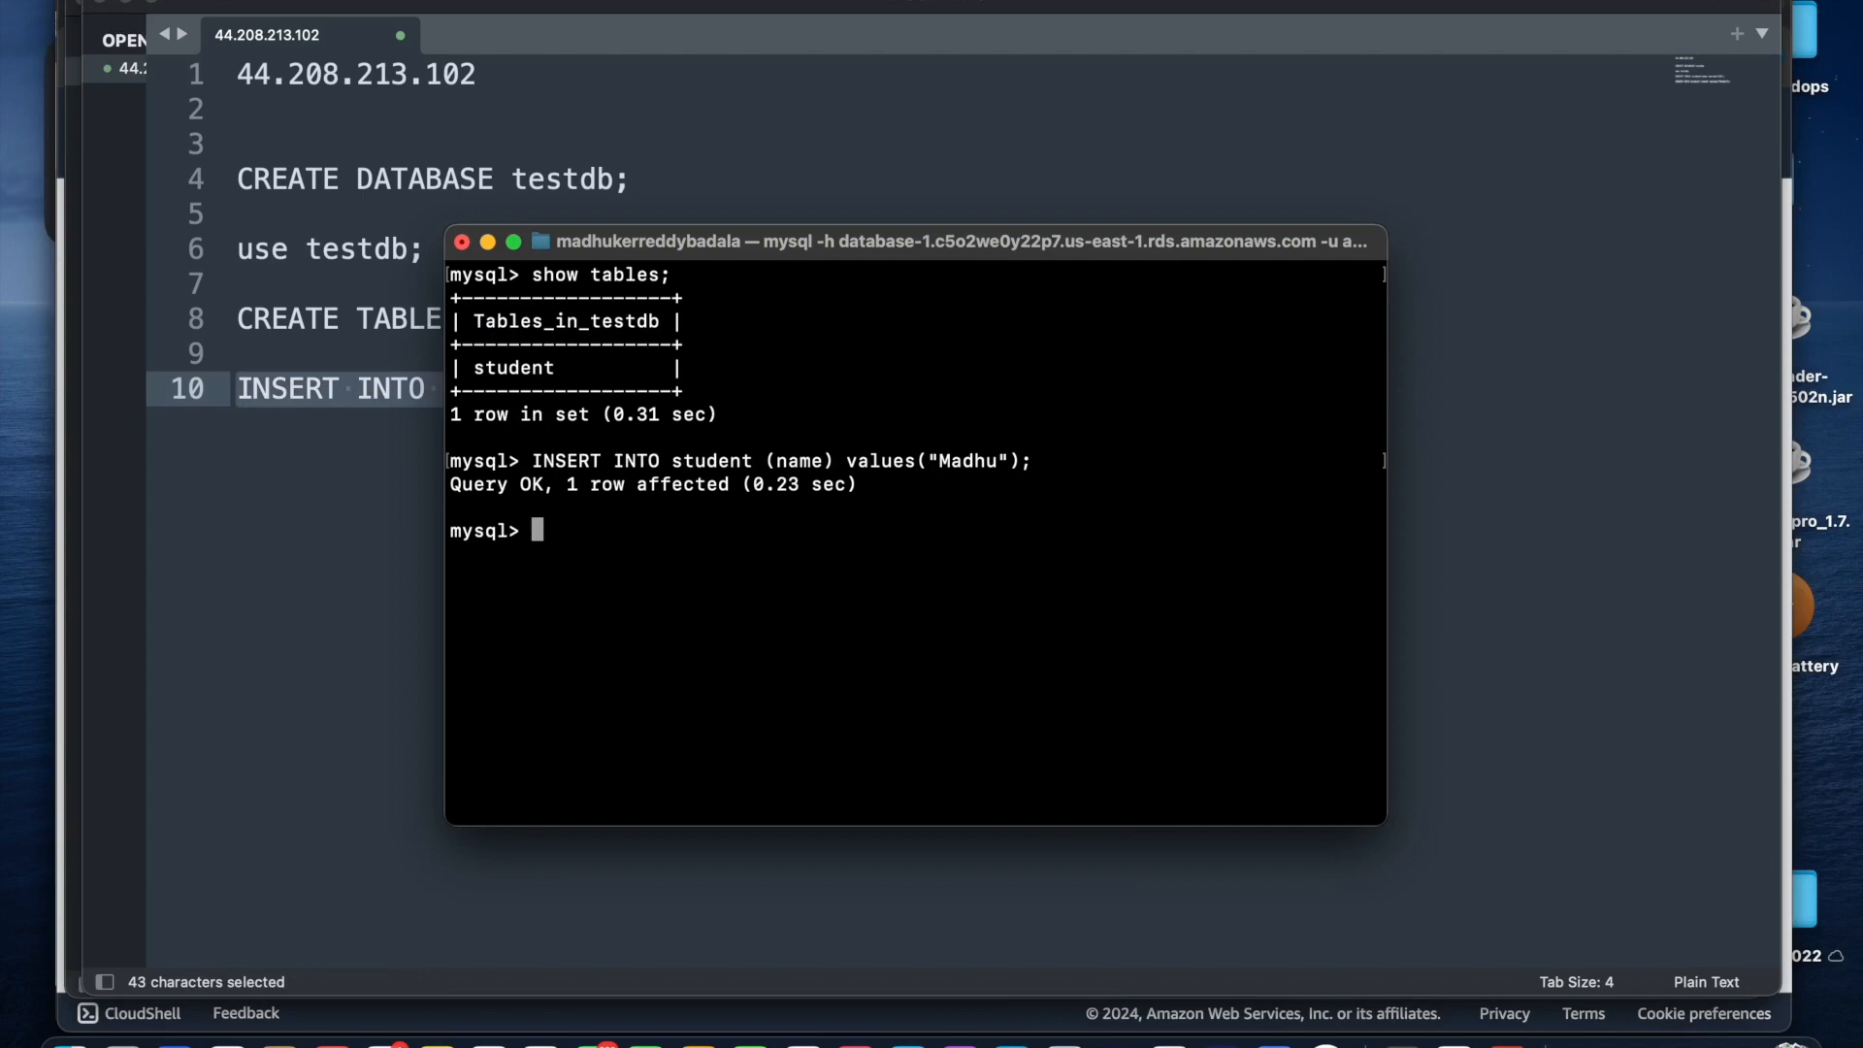
Clear the screen and query the table's rows with select * from student;
key(super+k)
text(selec)
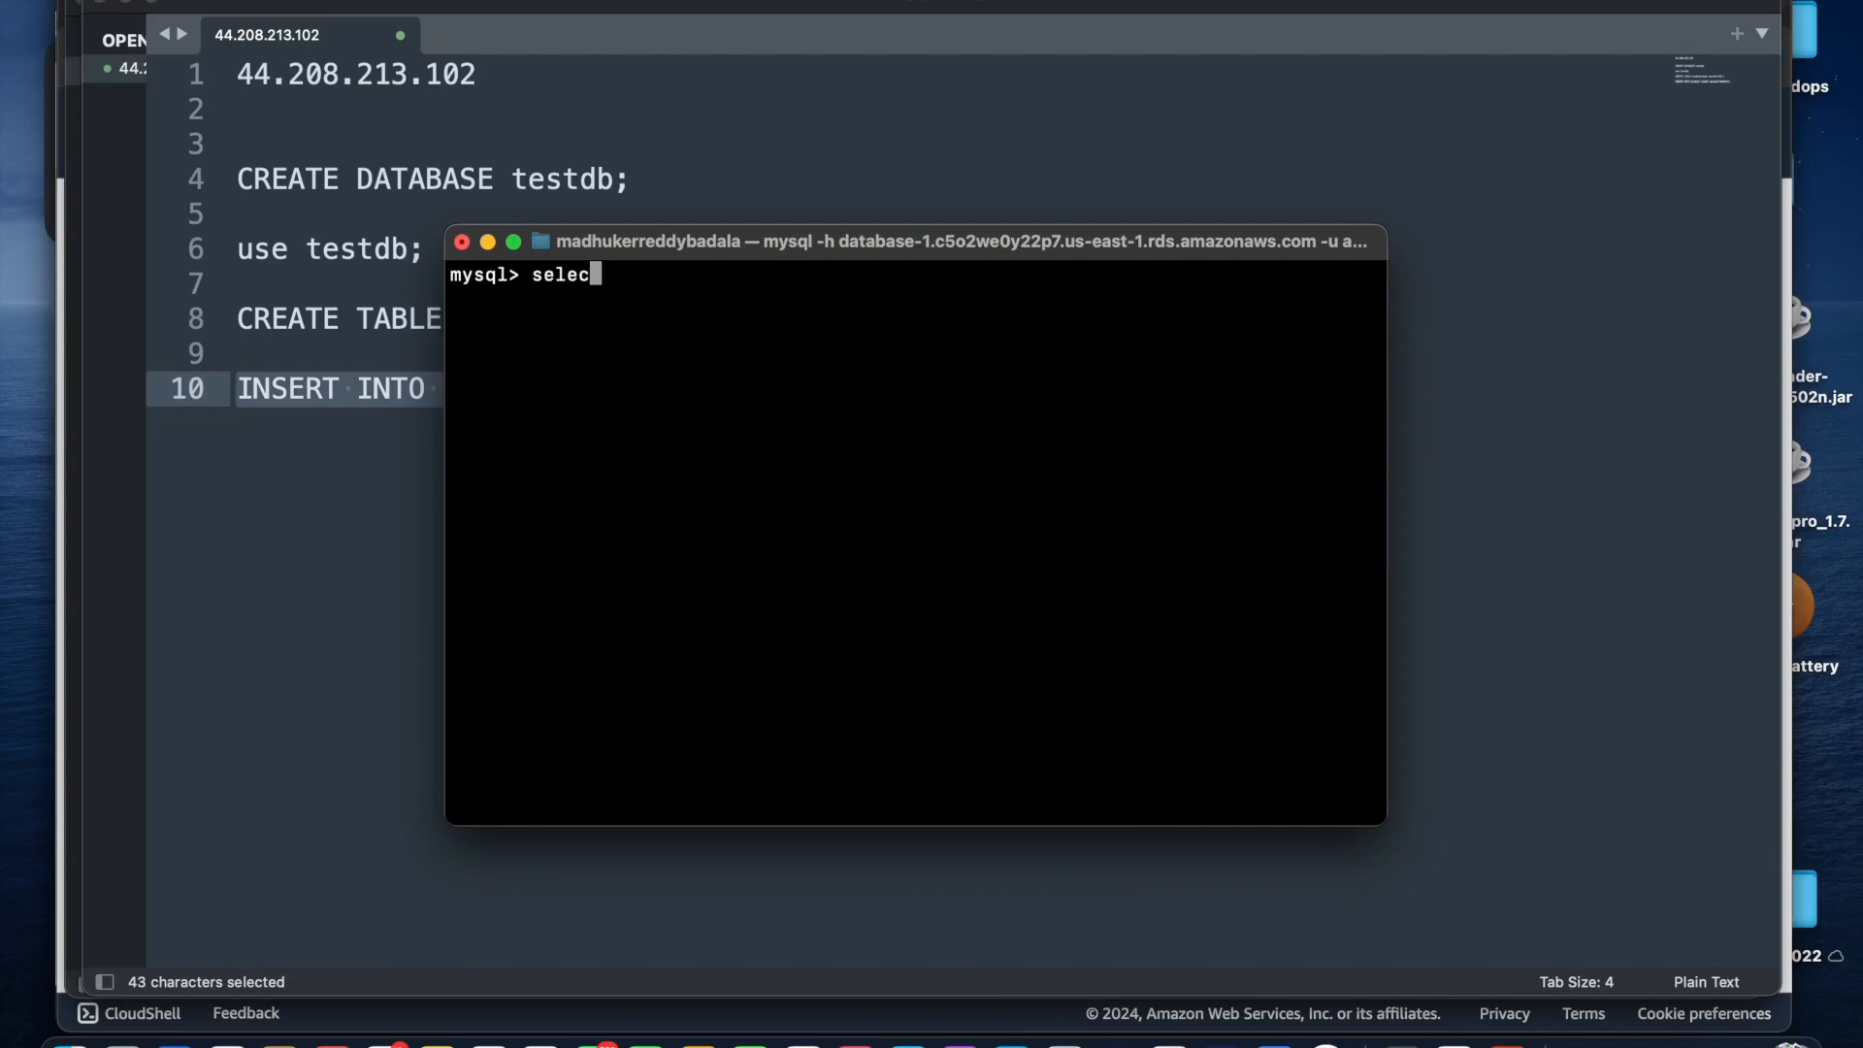
text(t * from student;)
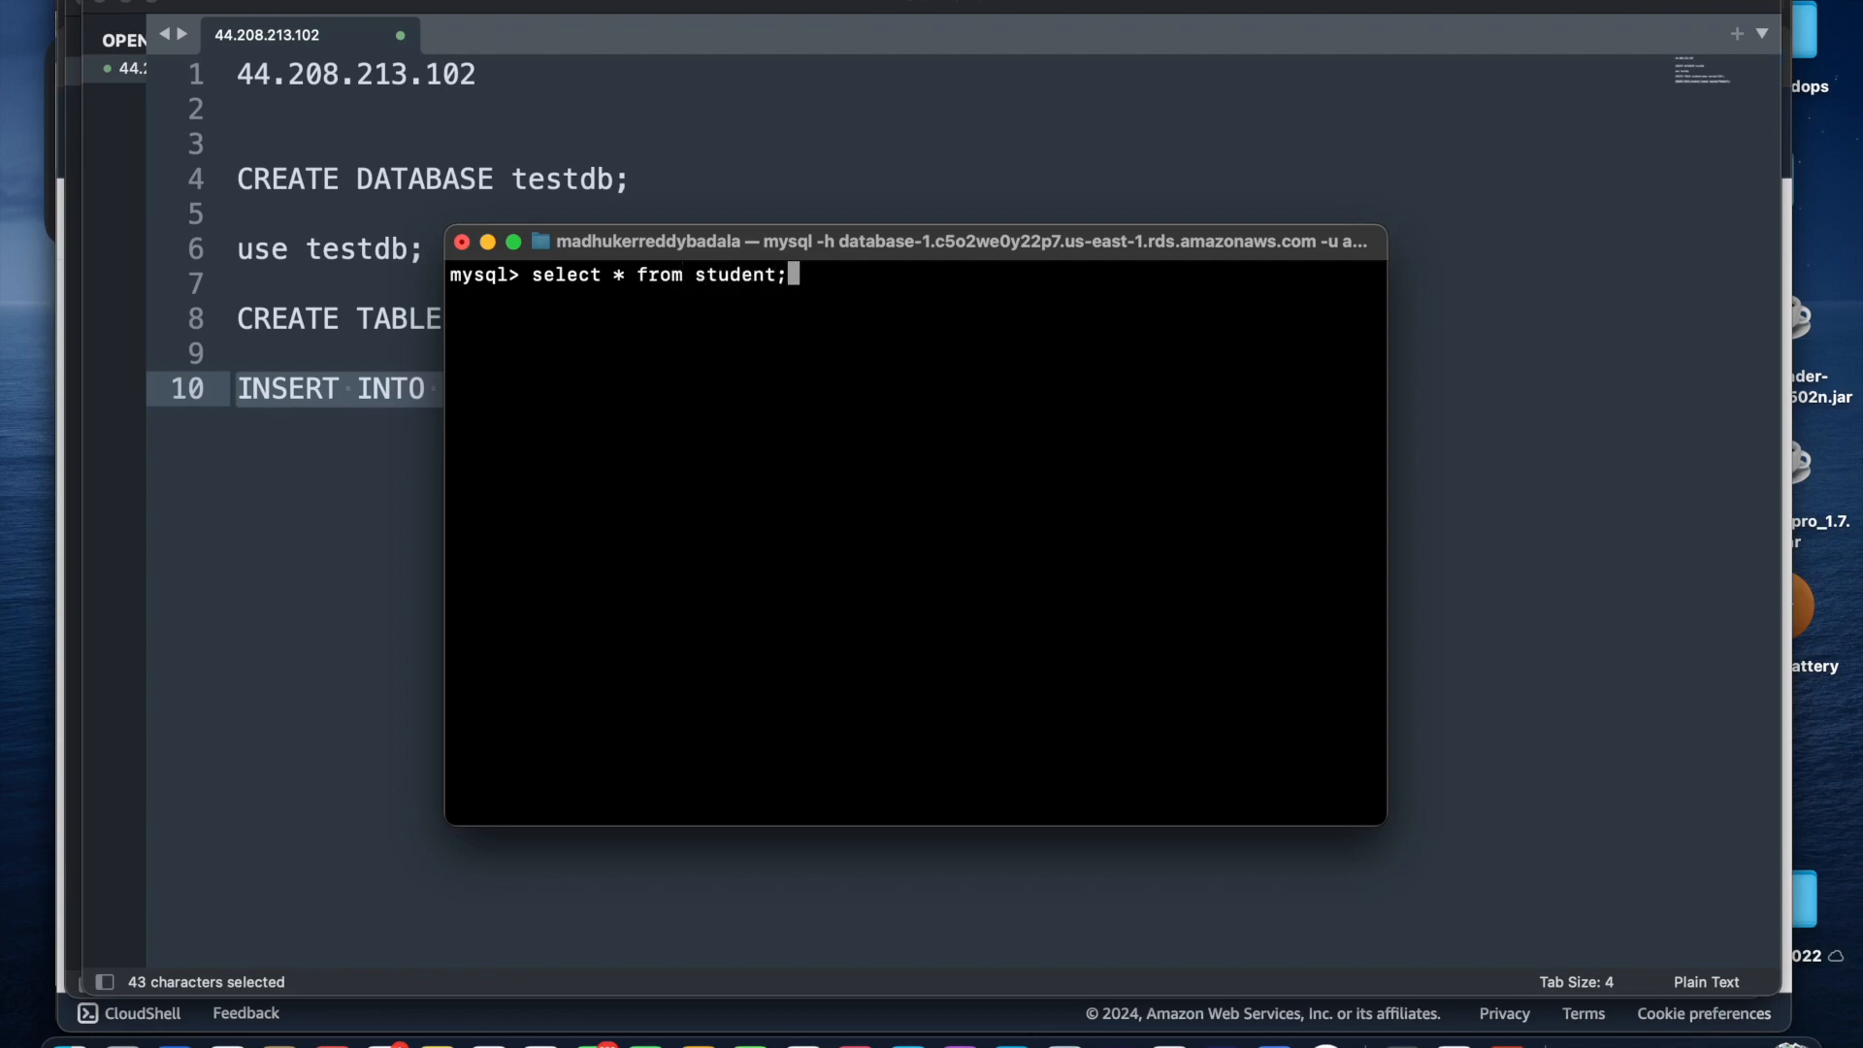
key(Return)
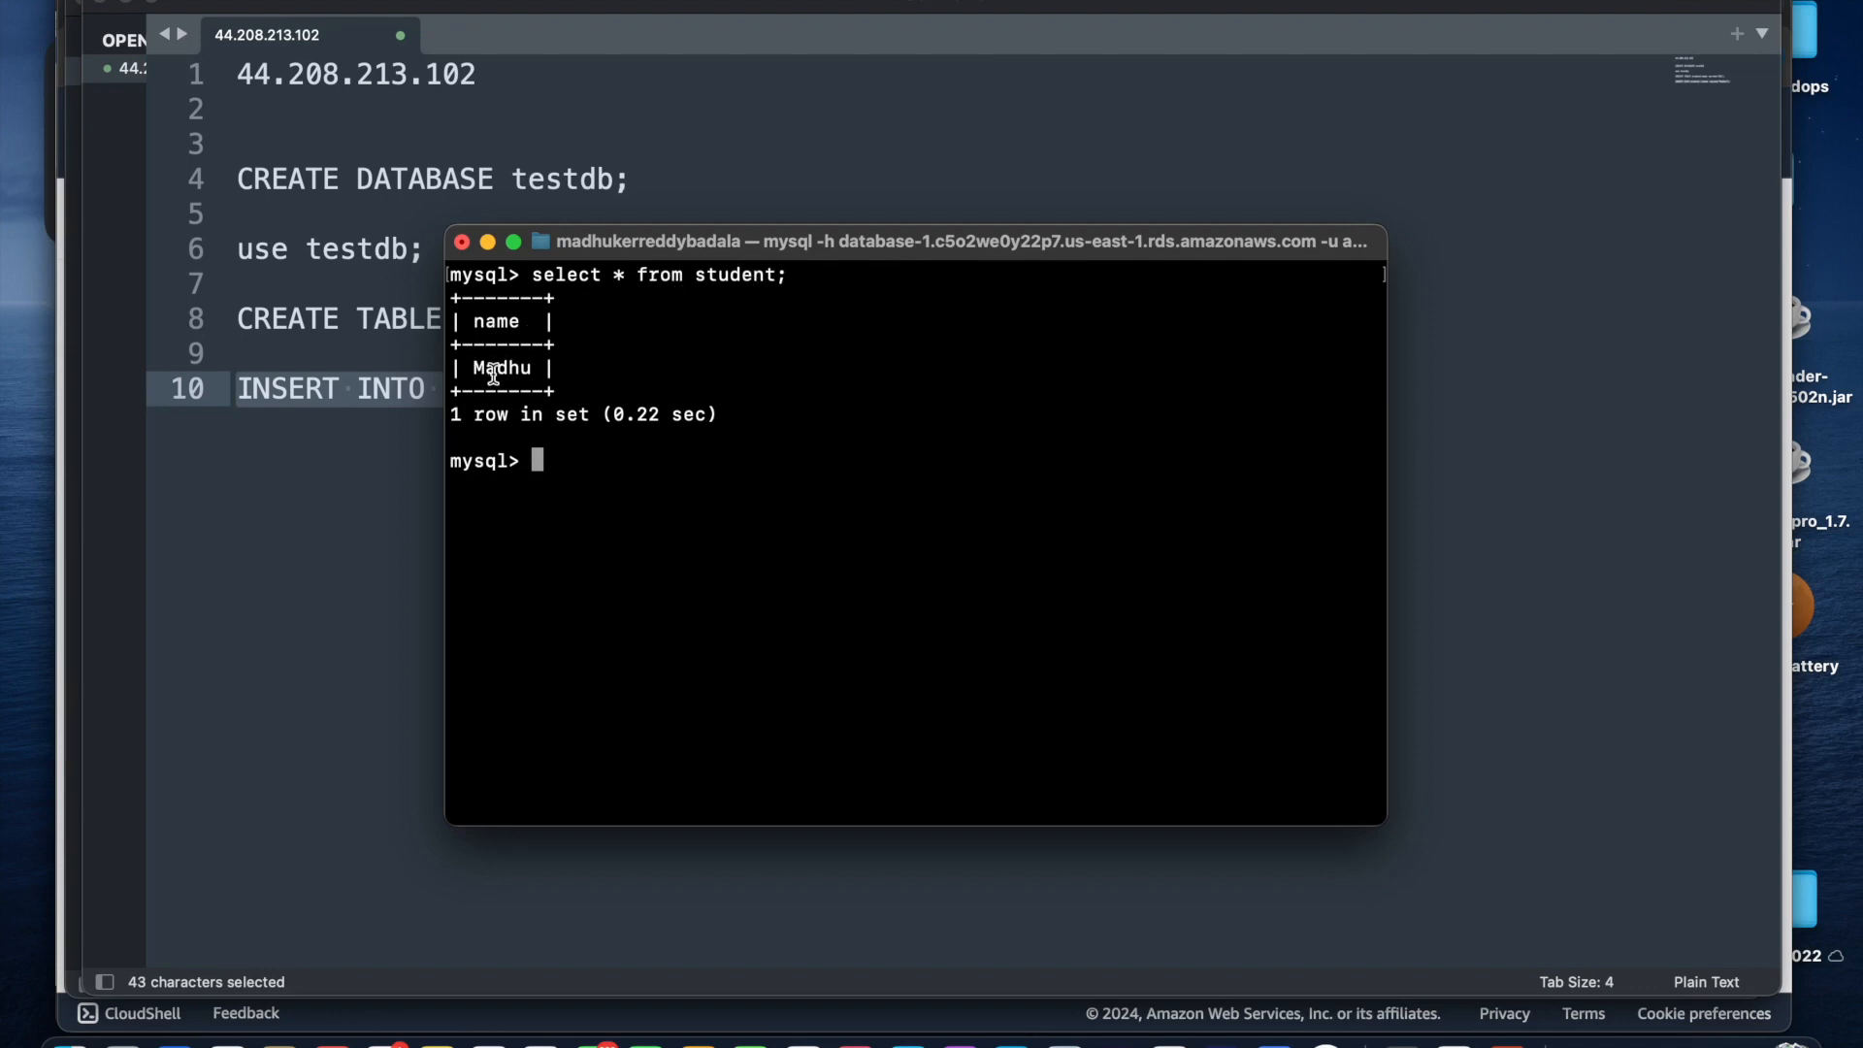
Switch to Sublime Text and highlight the noted IP address 44.208.213.102 on the first line
click(502, 83)
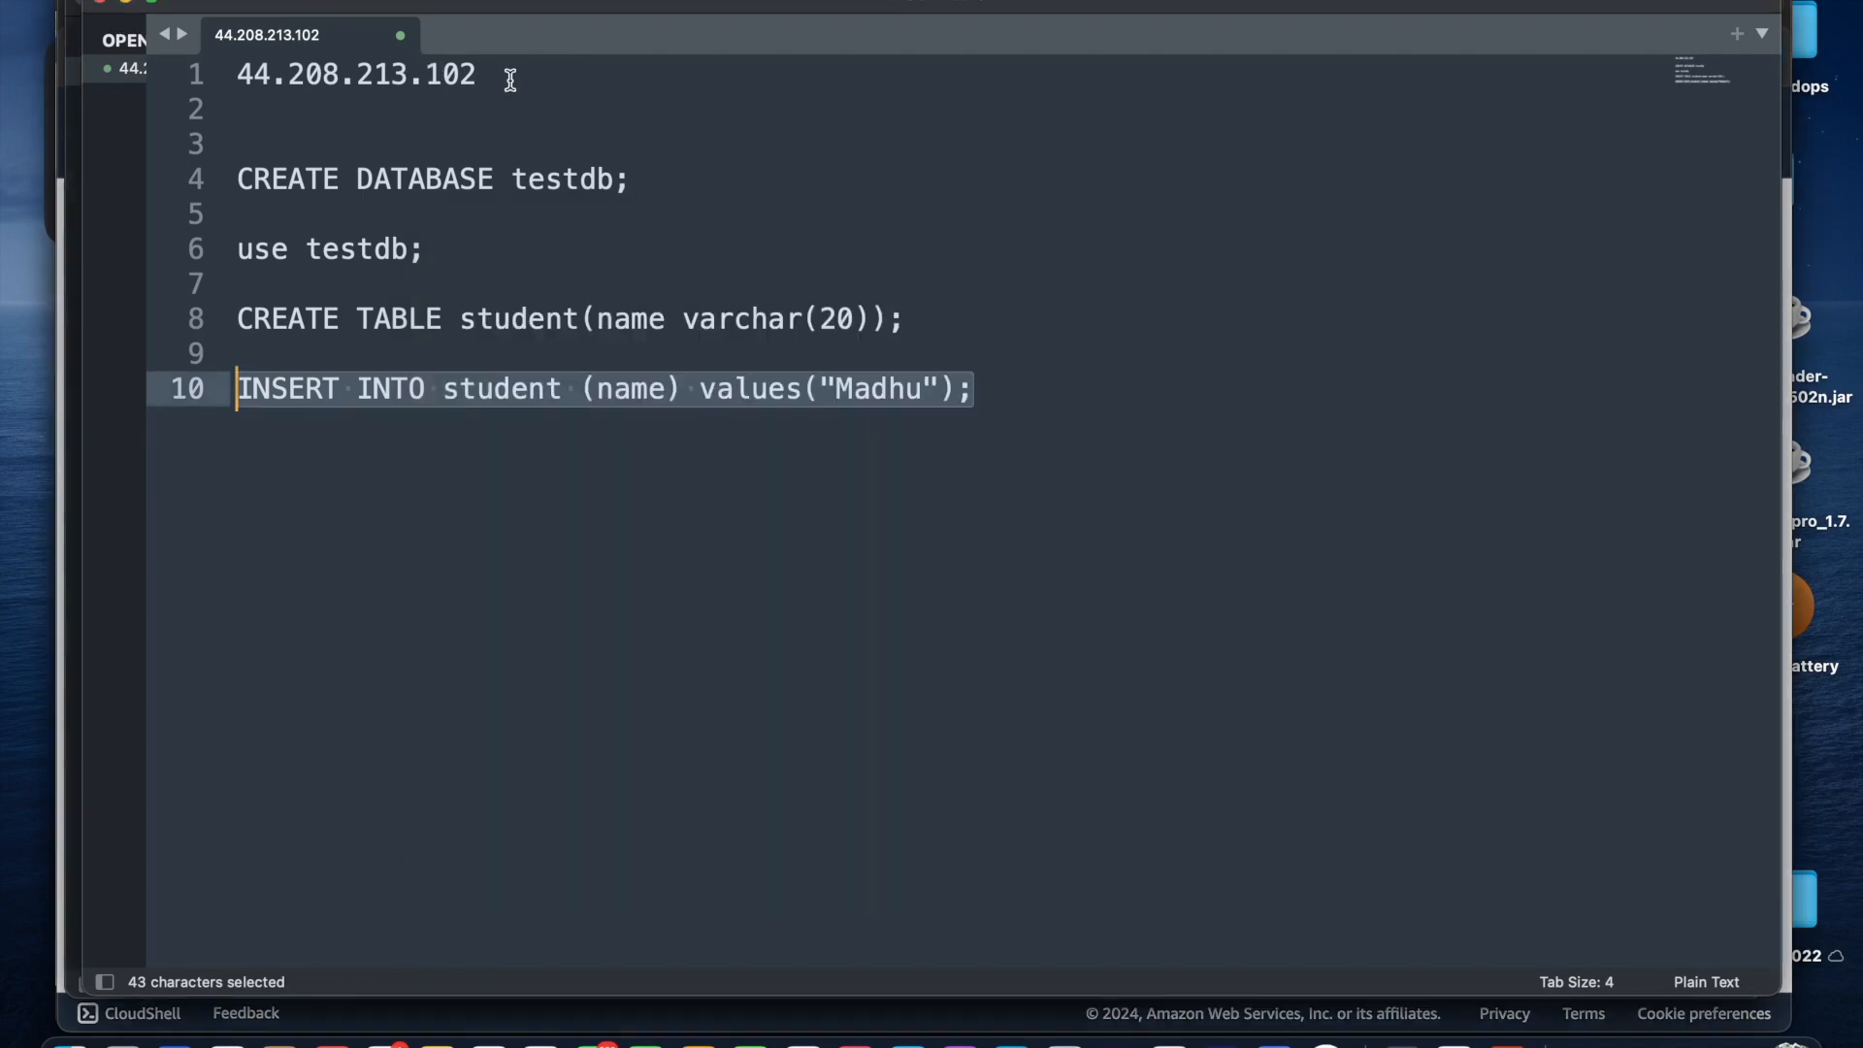
click(501, 83)
drag(501, 84, 237, 80)
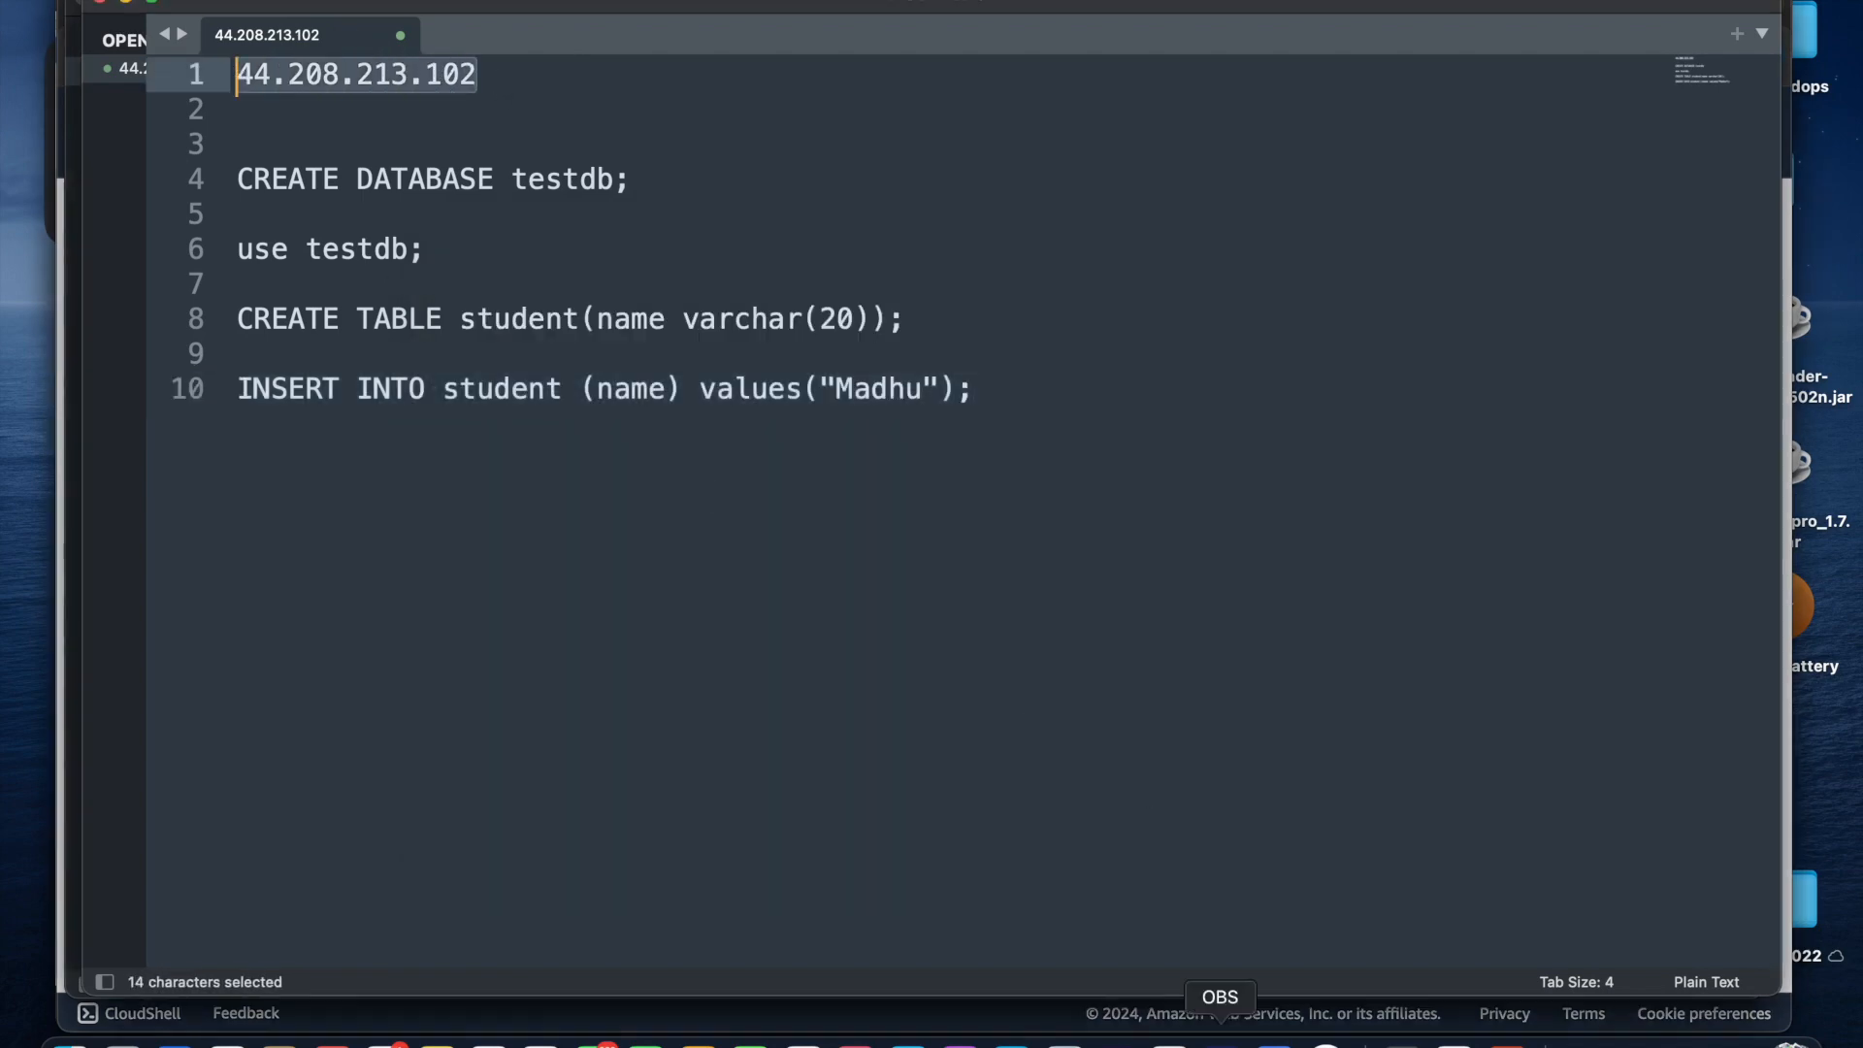
Switch to the browser, refresh the database-1 details and review its status, endpoint and networking information
click(1172, 1042)
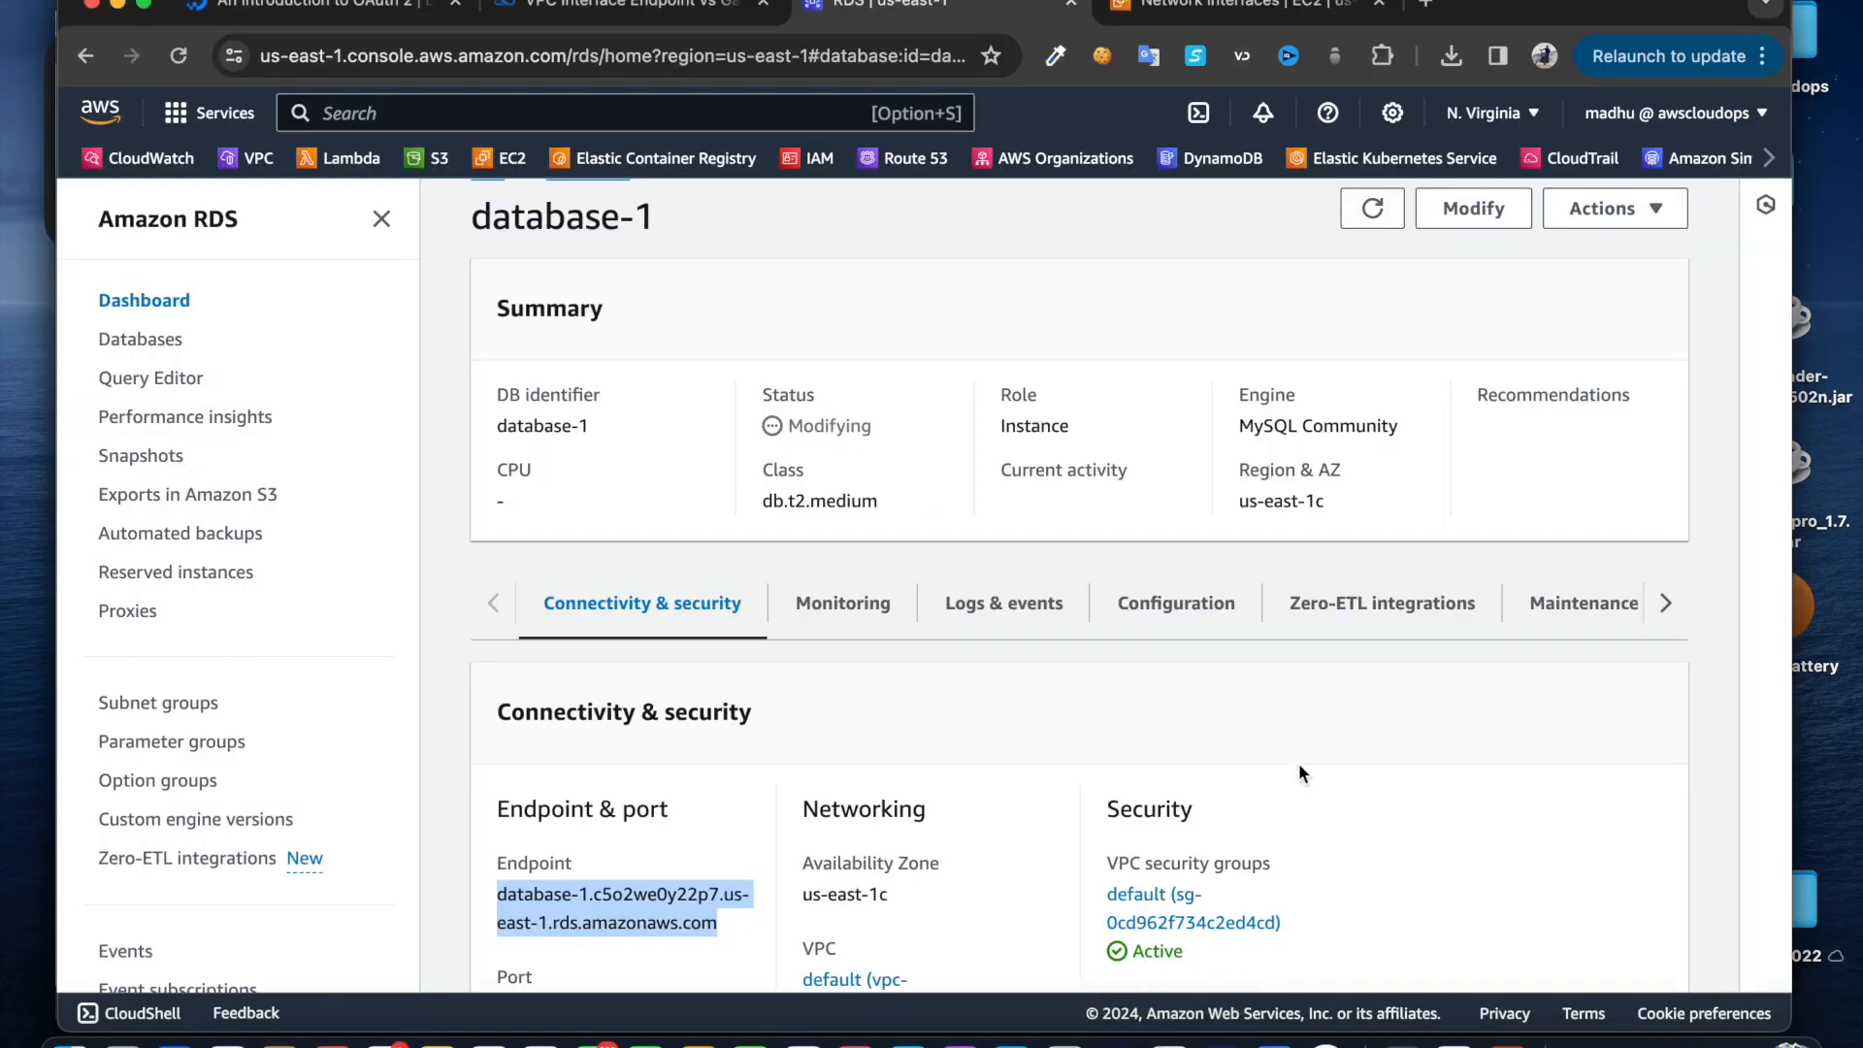
click(1372, 208)
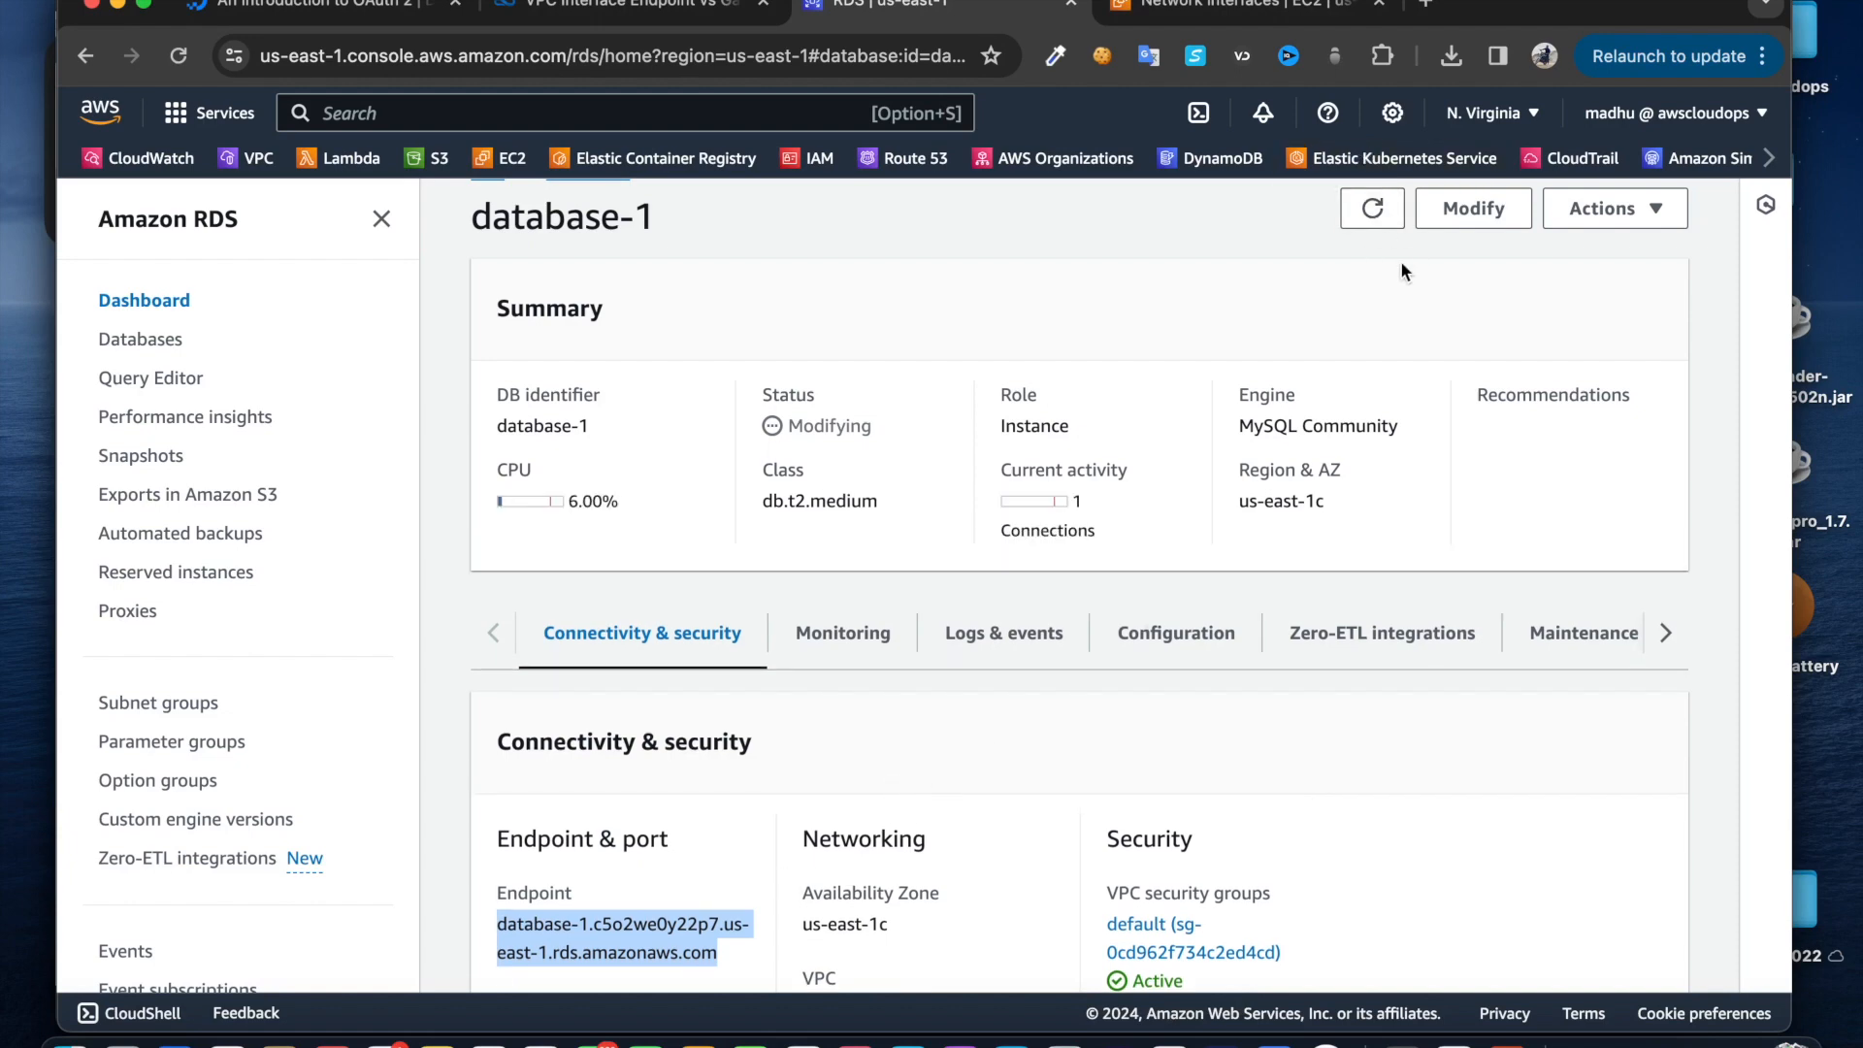
scroll(656, 725, down, 2)
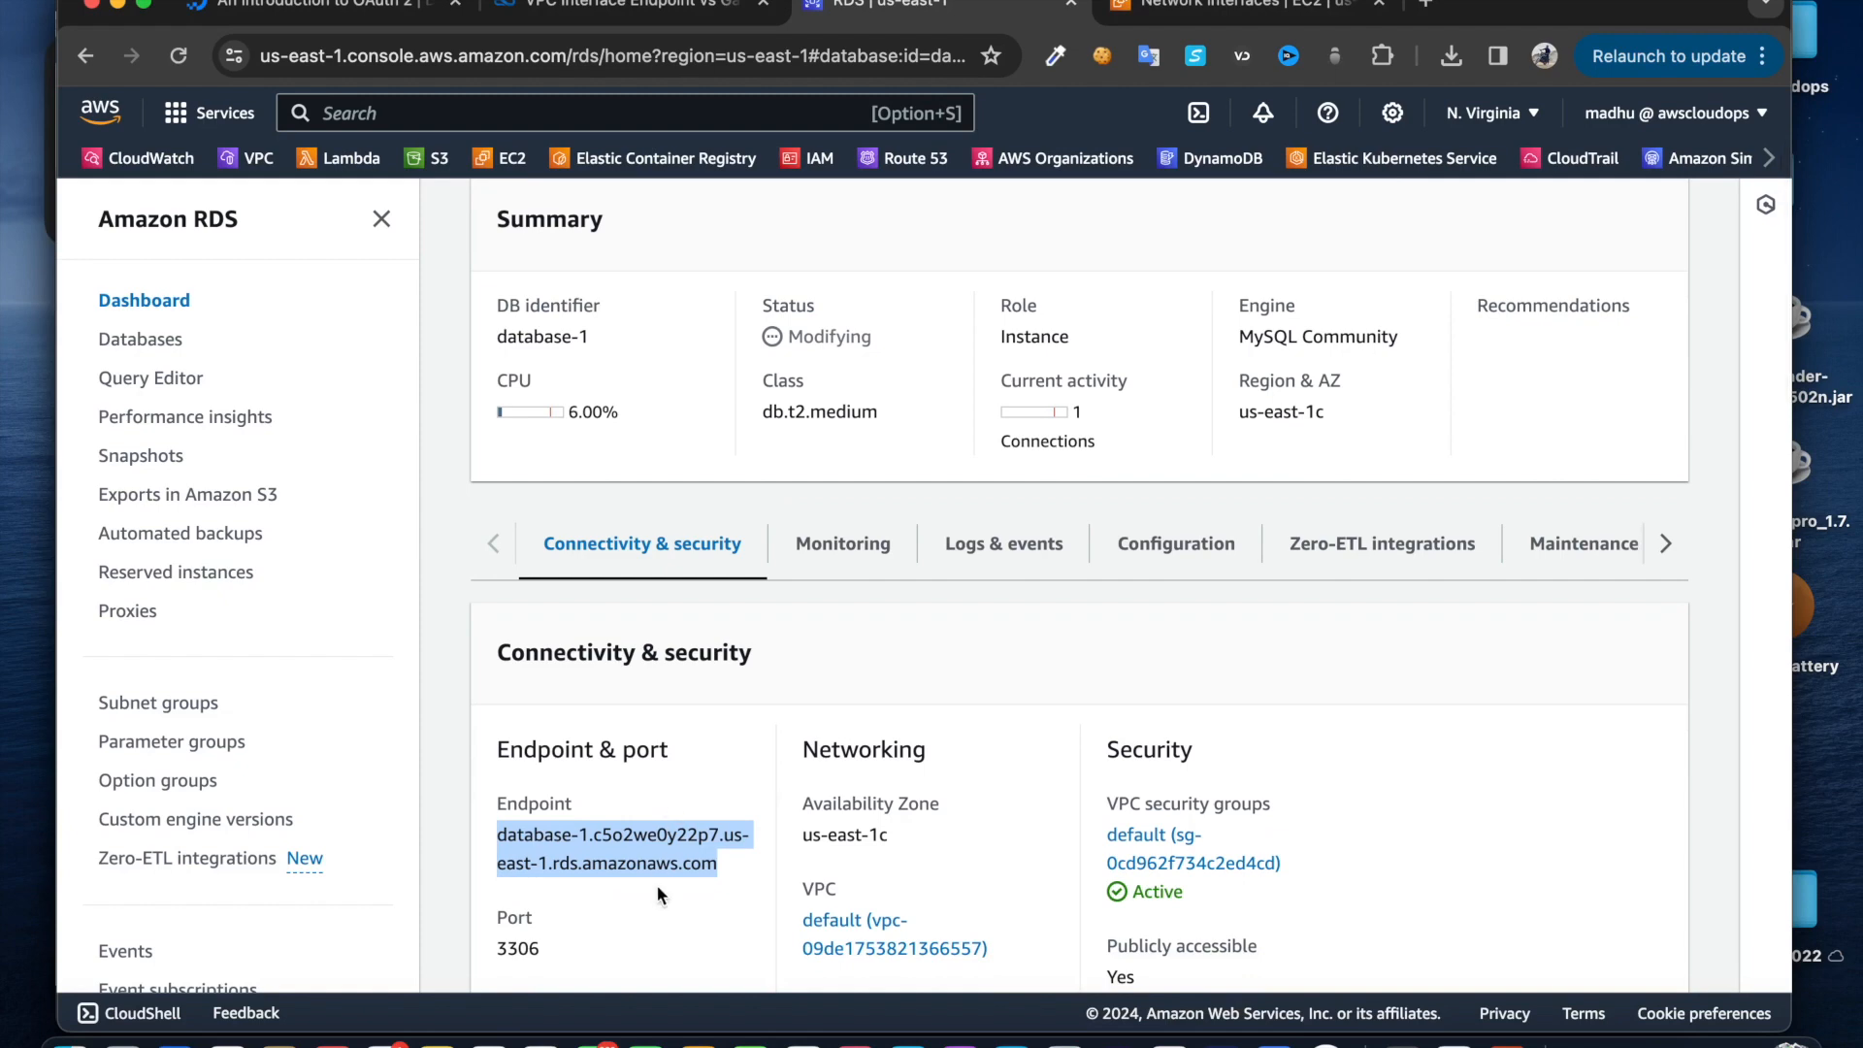
scroll(657, 889, down, 3)
click(927, 753)
scroll(1092, 498, up, 6)
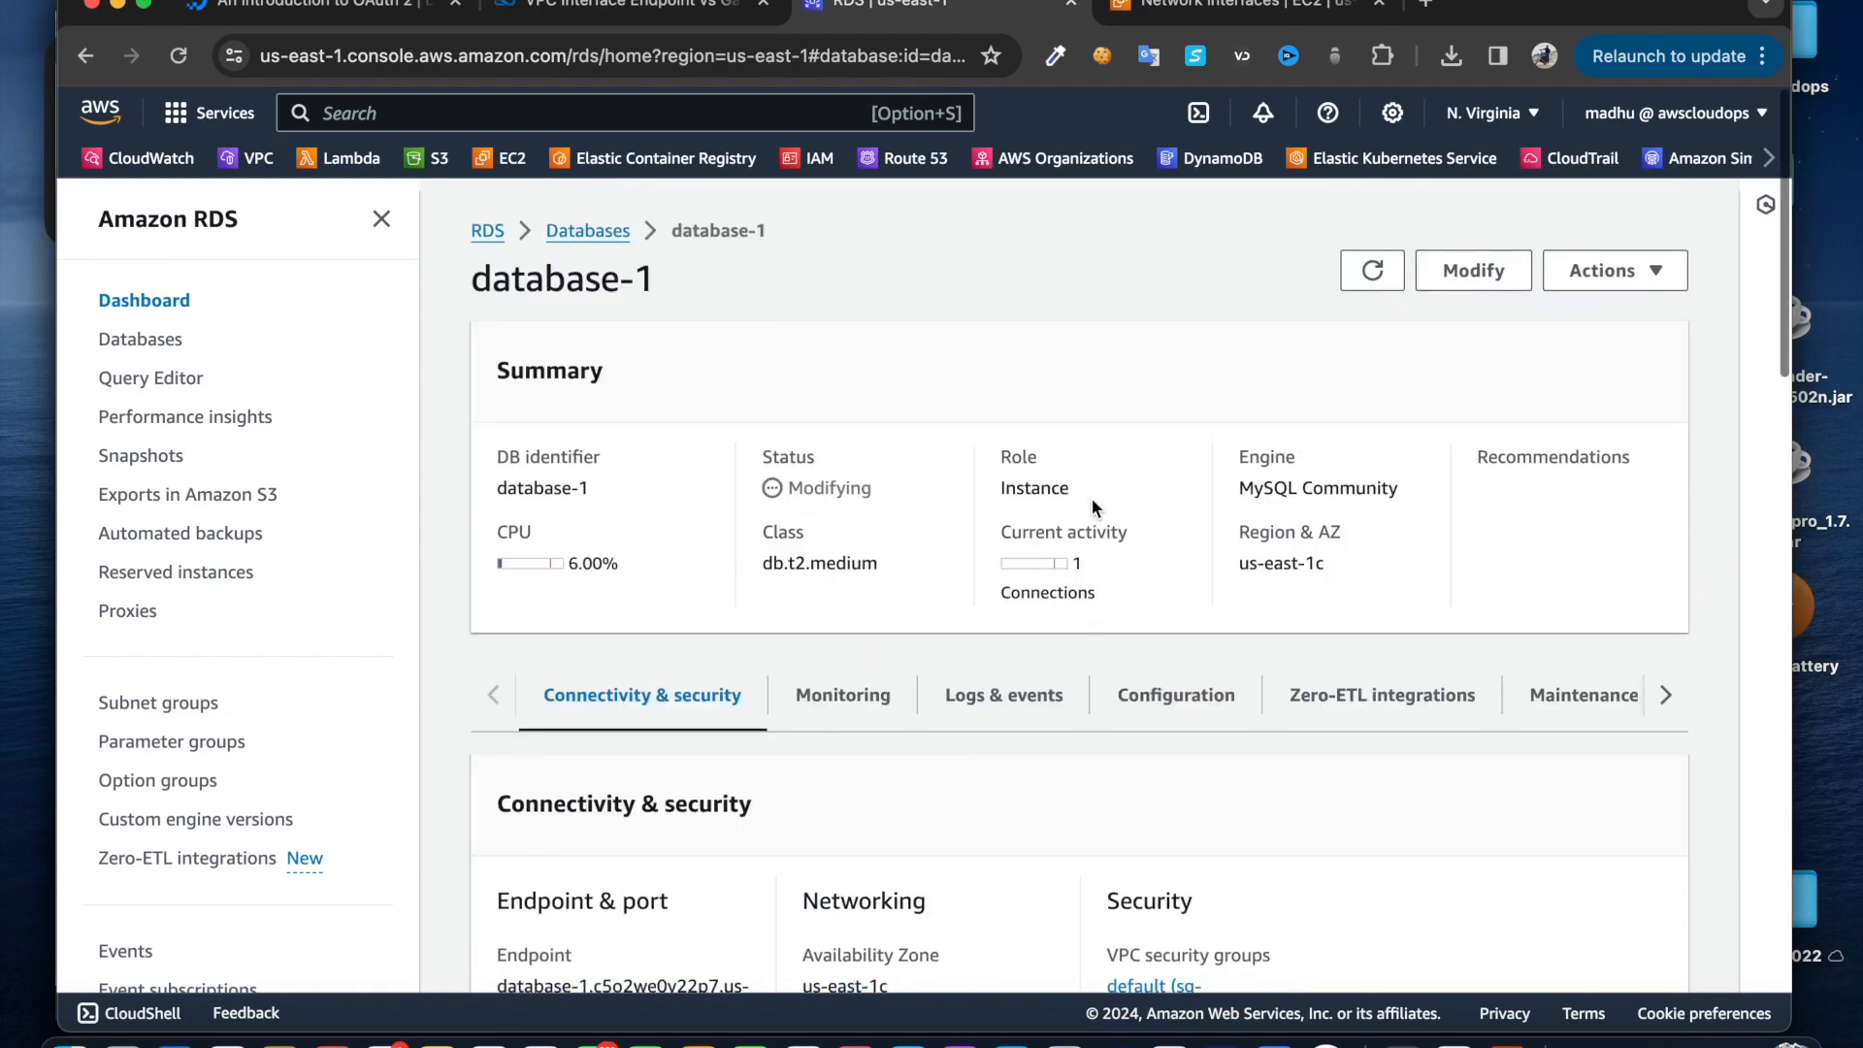
Check which actions are available for the database-1 instance, without choosing any
click(1631, 264)
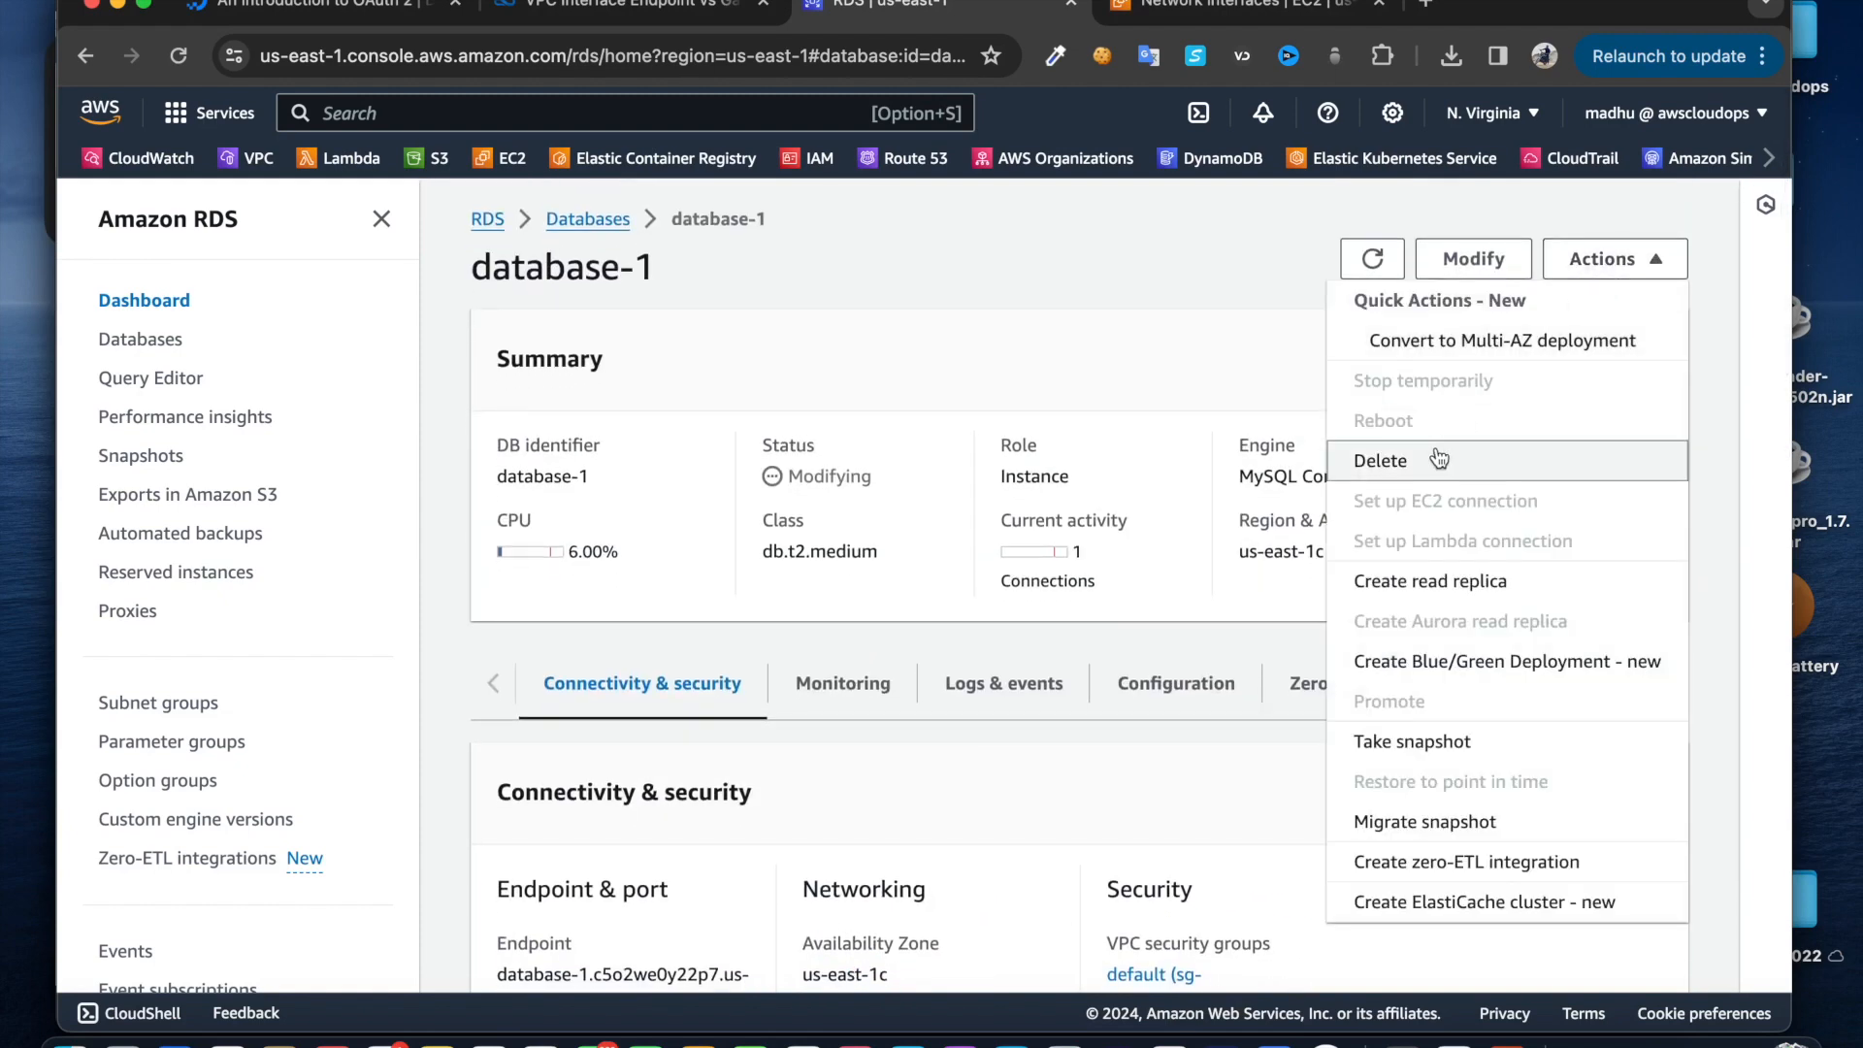
scroll(1519, 582, down, 2)
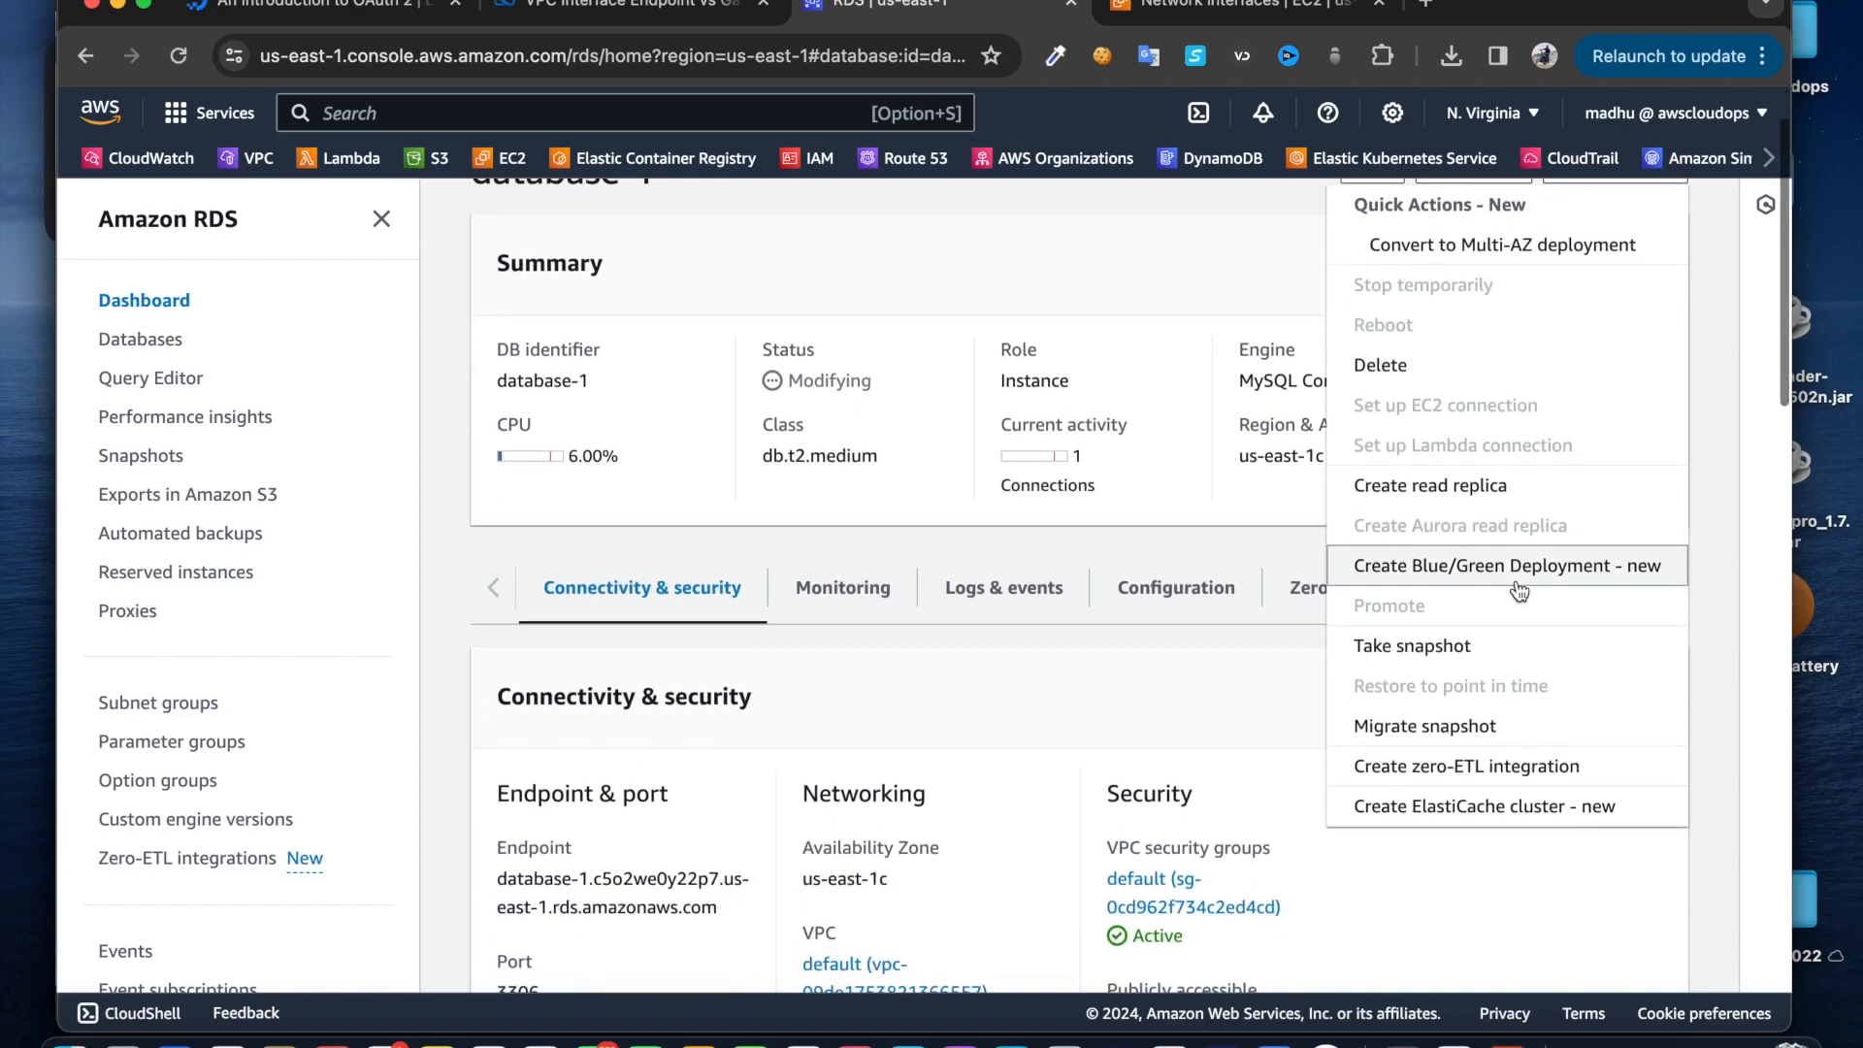
scroll(1403, 582, up, 2)
click(1242, 381)
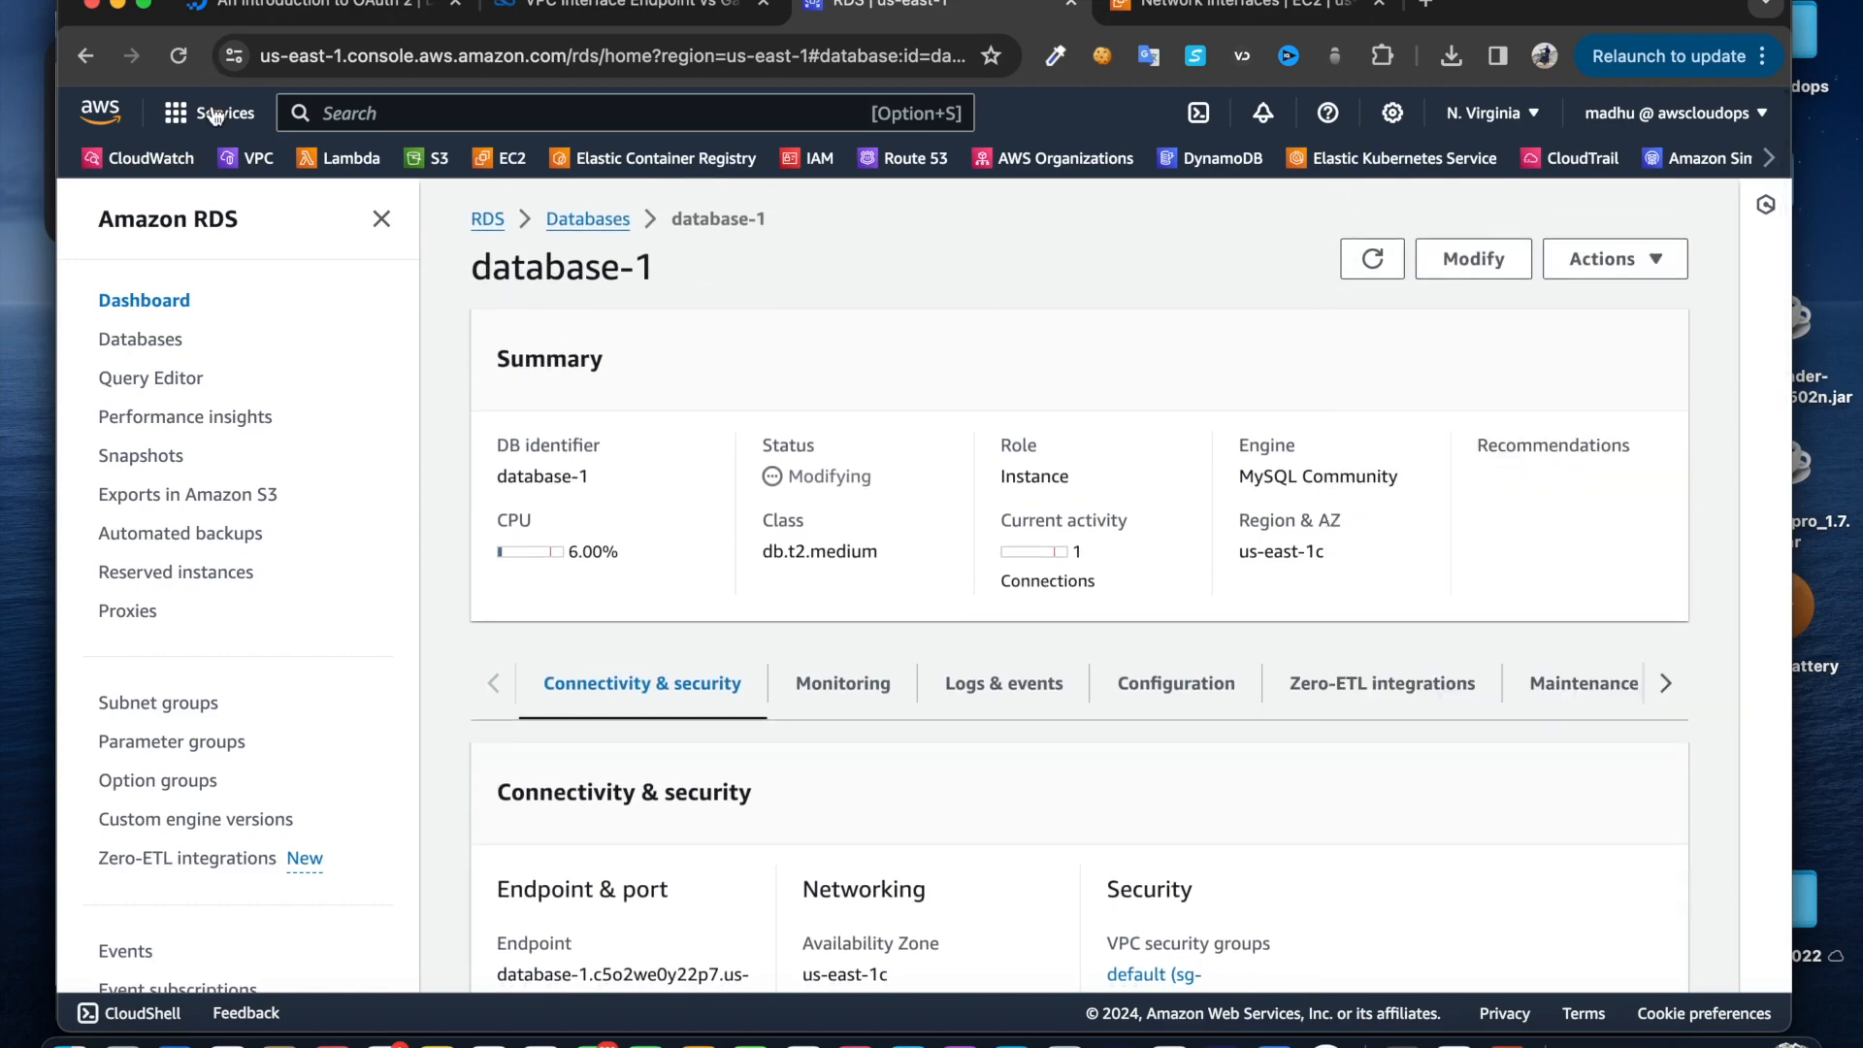
Reload the database-1 page and look through its summary and connectivity details again
click(178, 55)
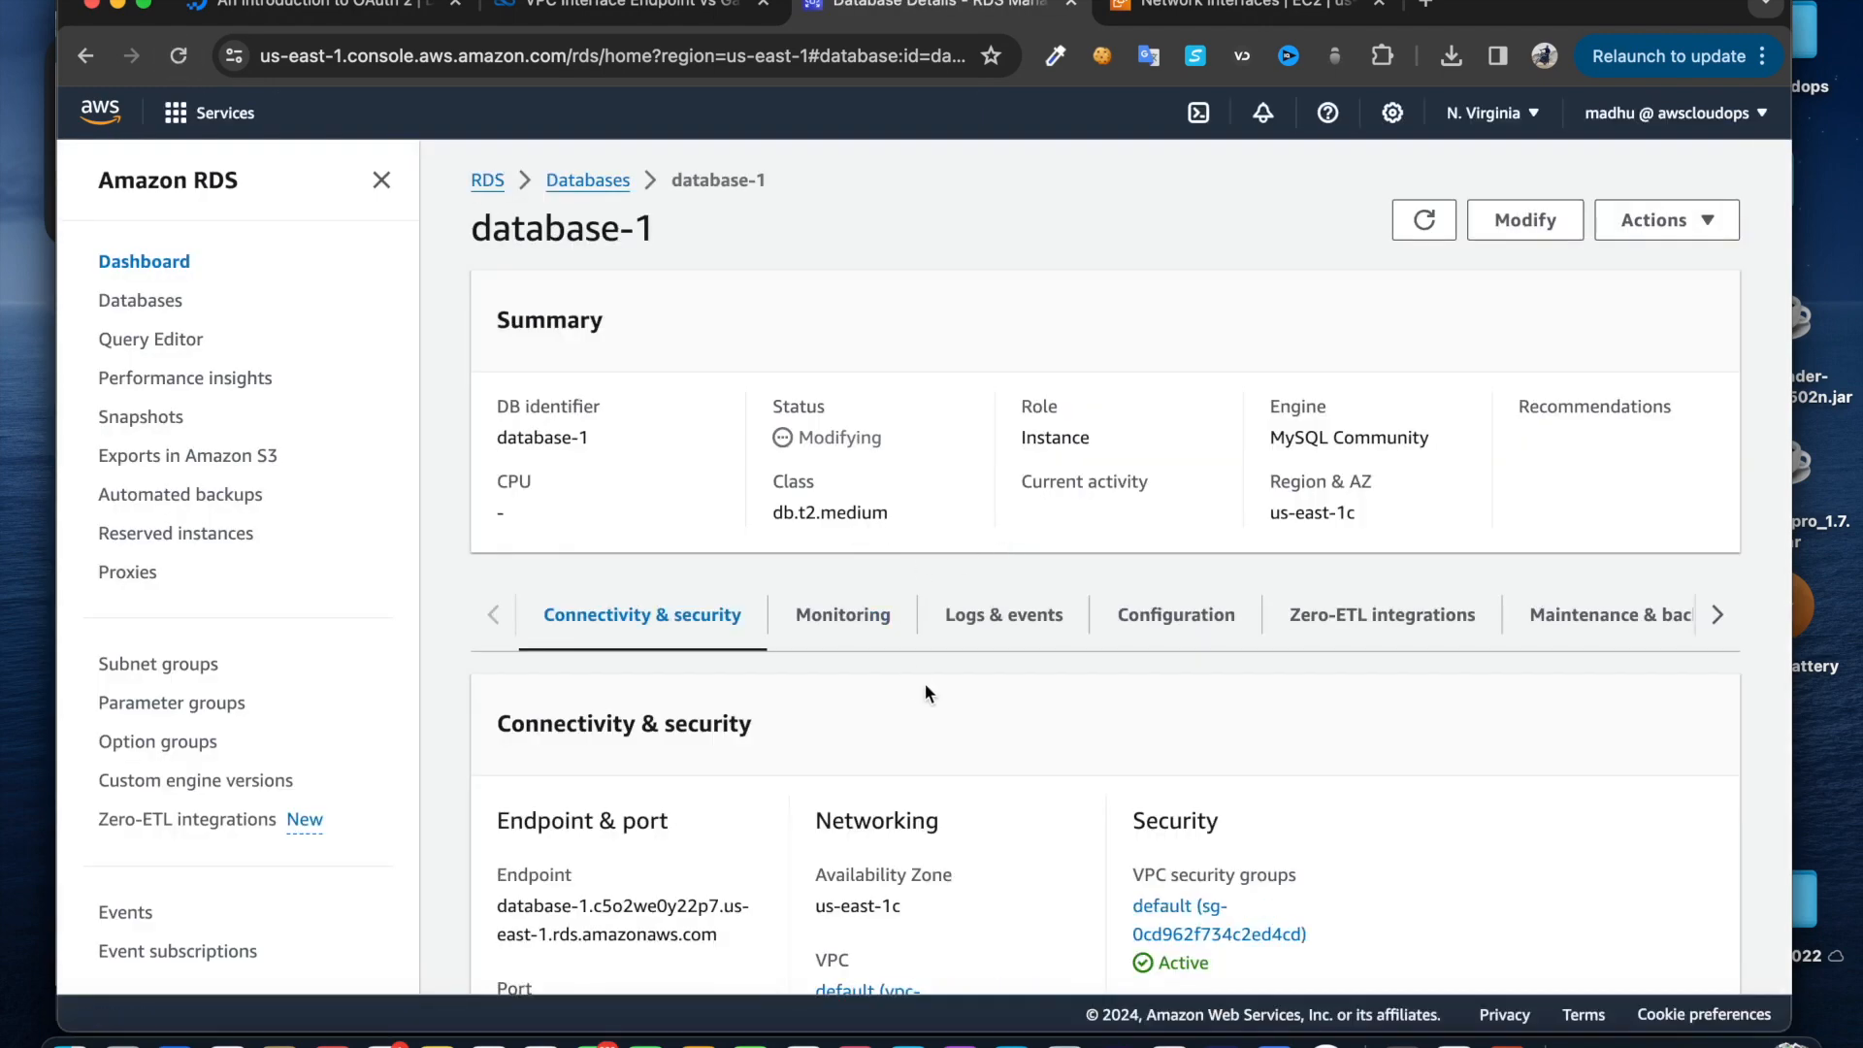
scroll(1092, 679, down, 3)
scroll(1092, 678, up, 2)
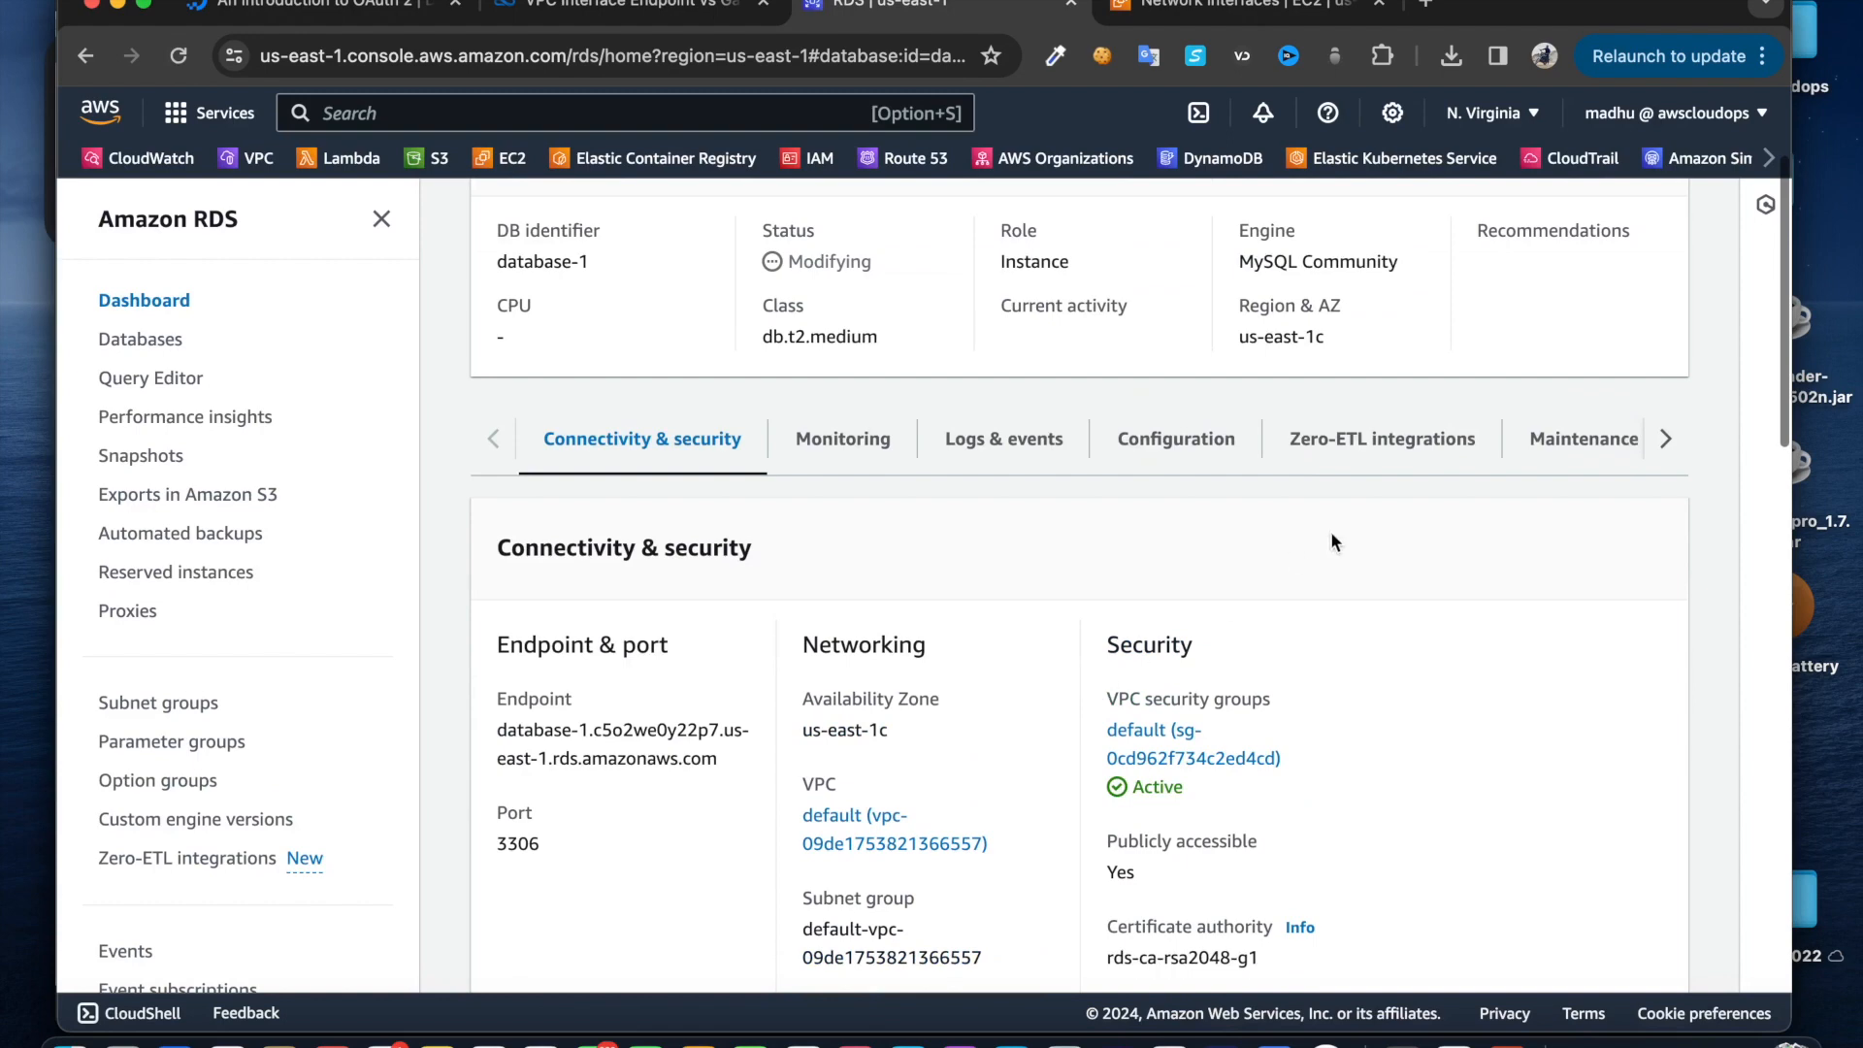
scroll(1168, 527, up, 3)
scroll(1498, 334, up, 1)
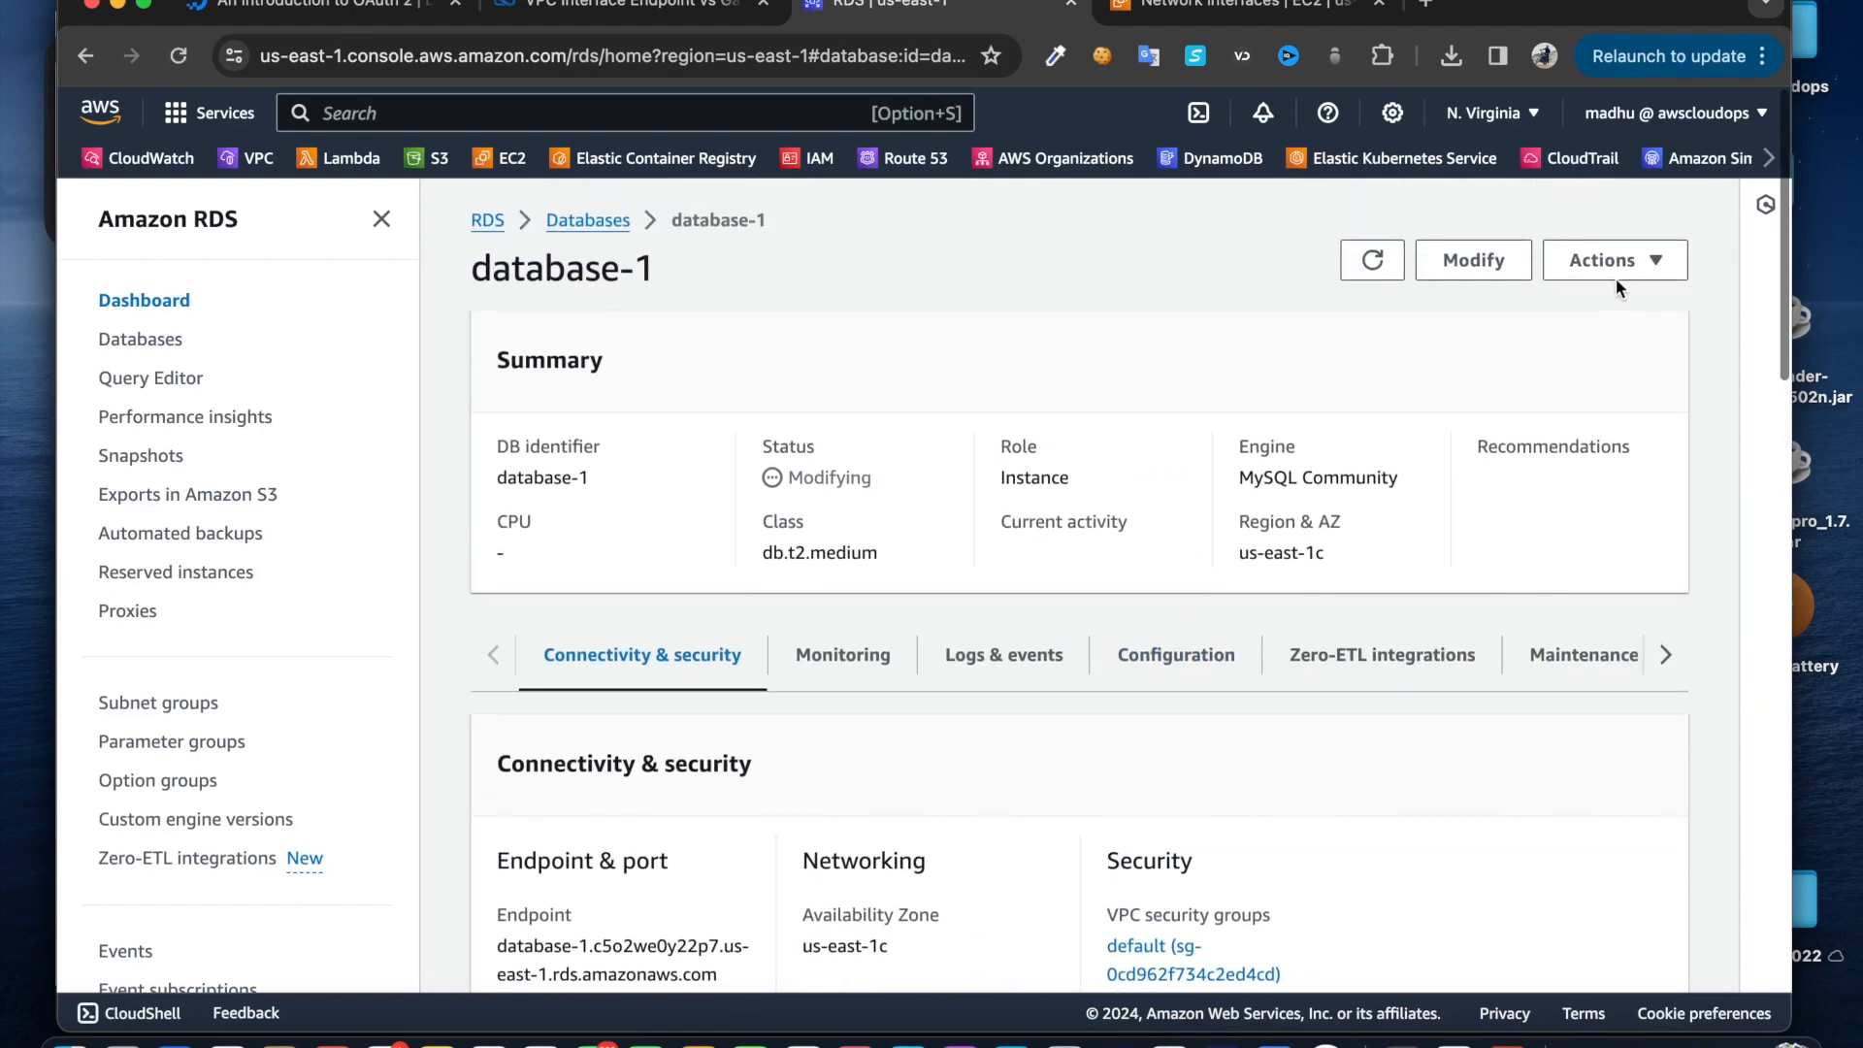
Check again whether the reboot action is available for database-1 and look at the instance status
click(1616, 276)
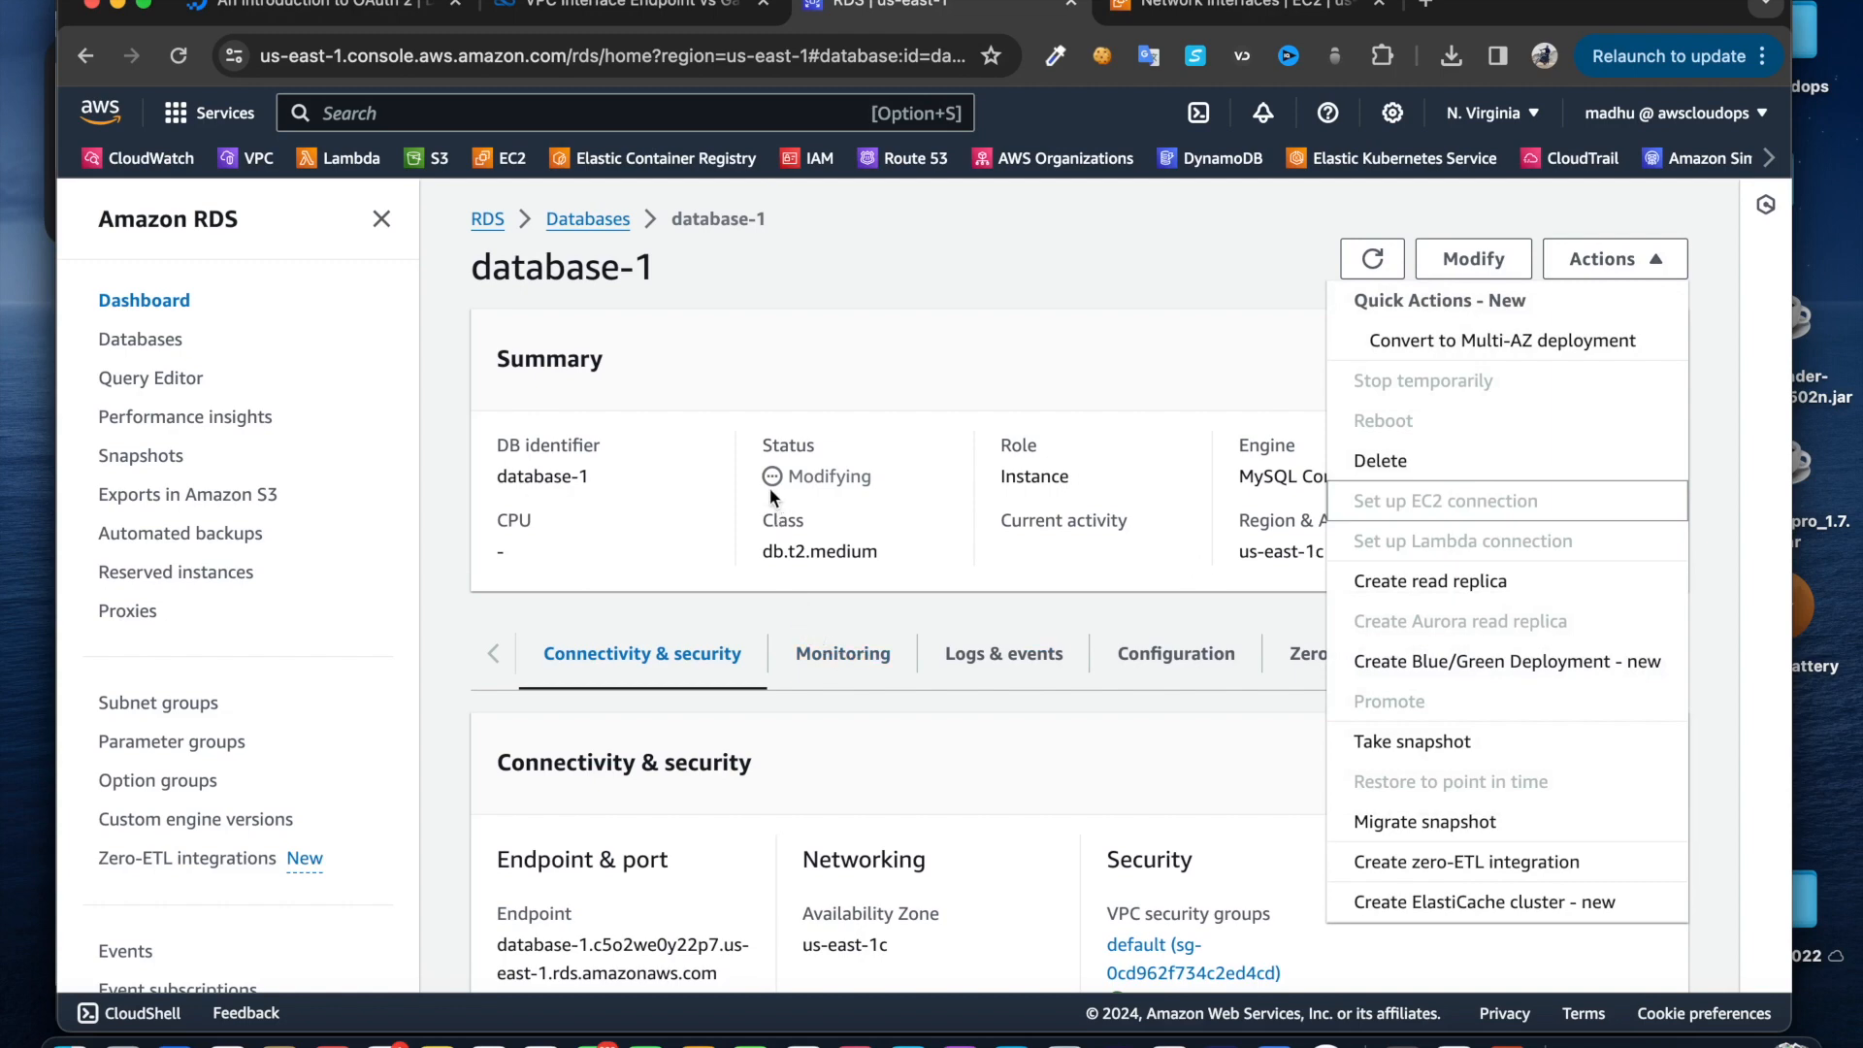
click(870, 475)
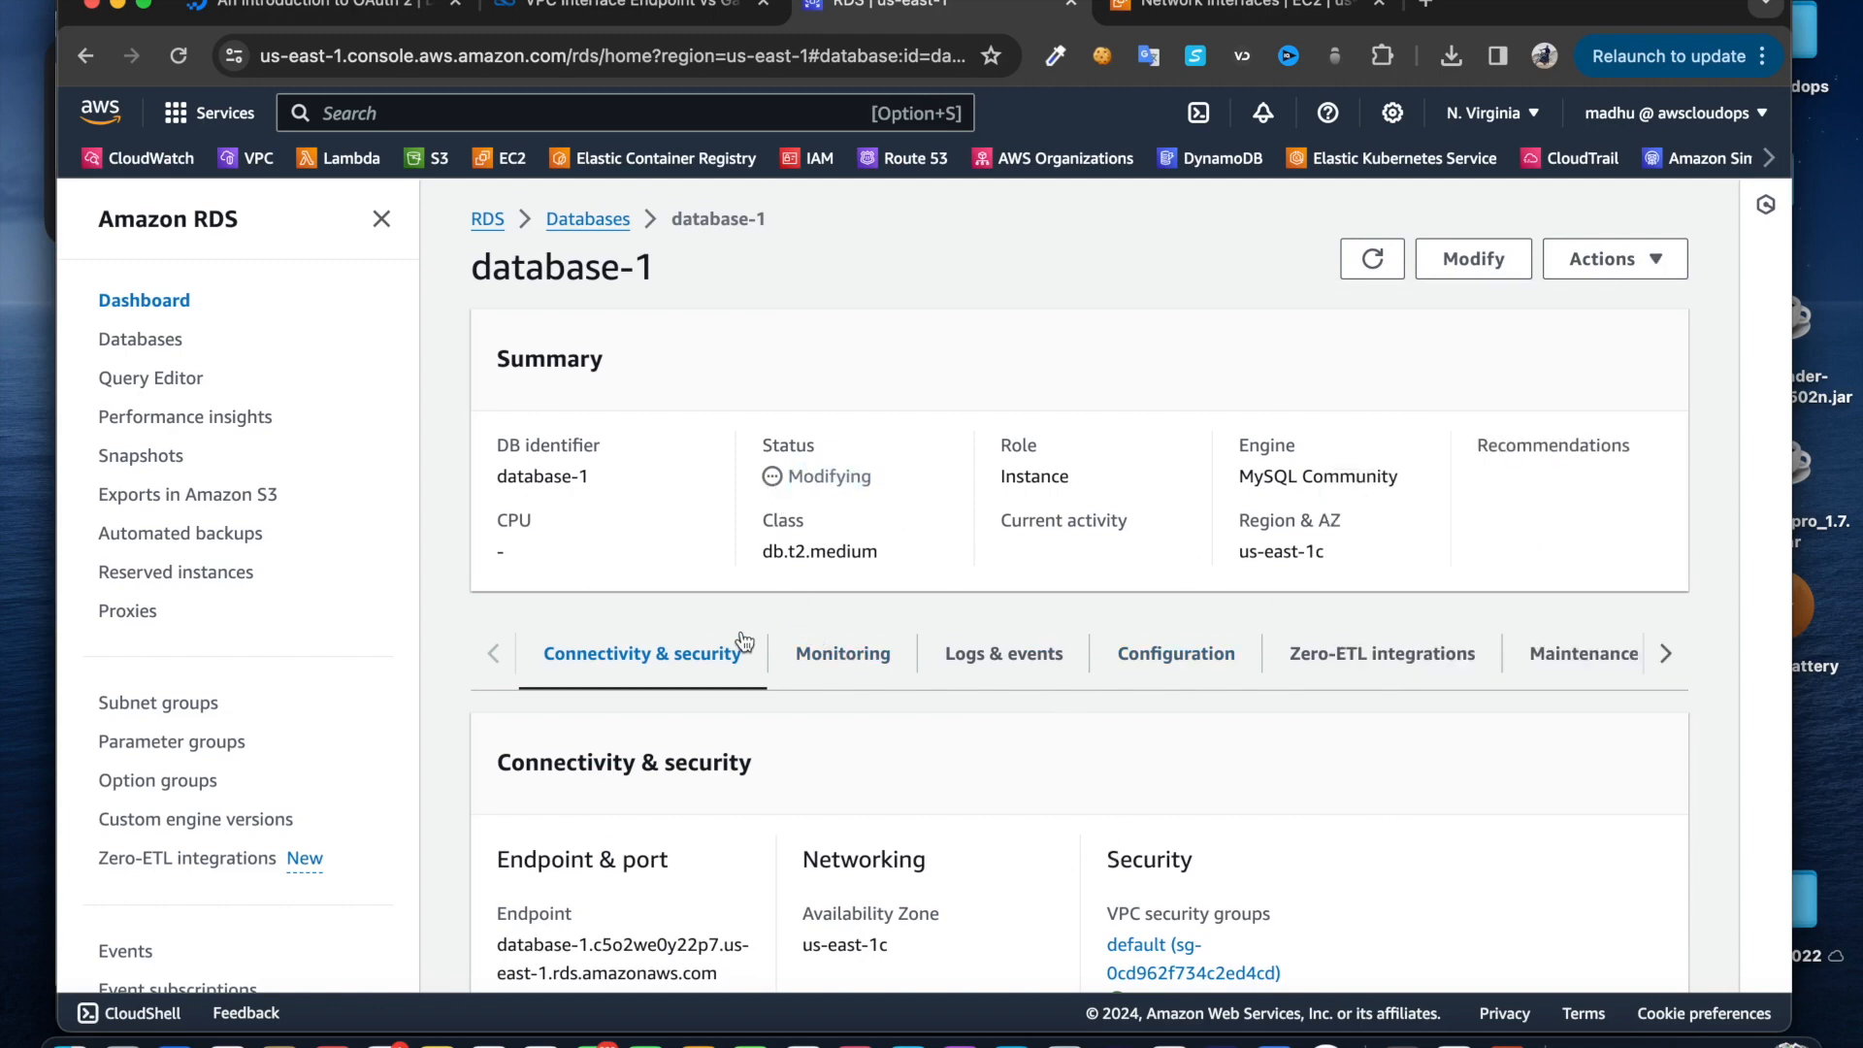
scroll(1073, 706, down, 1)
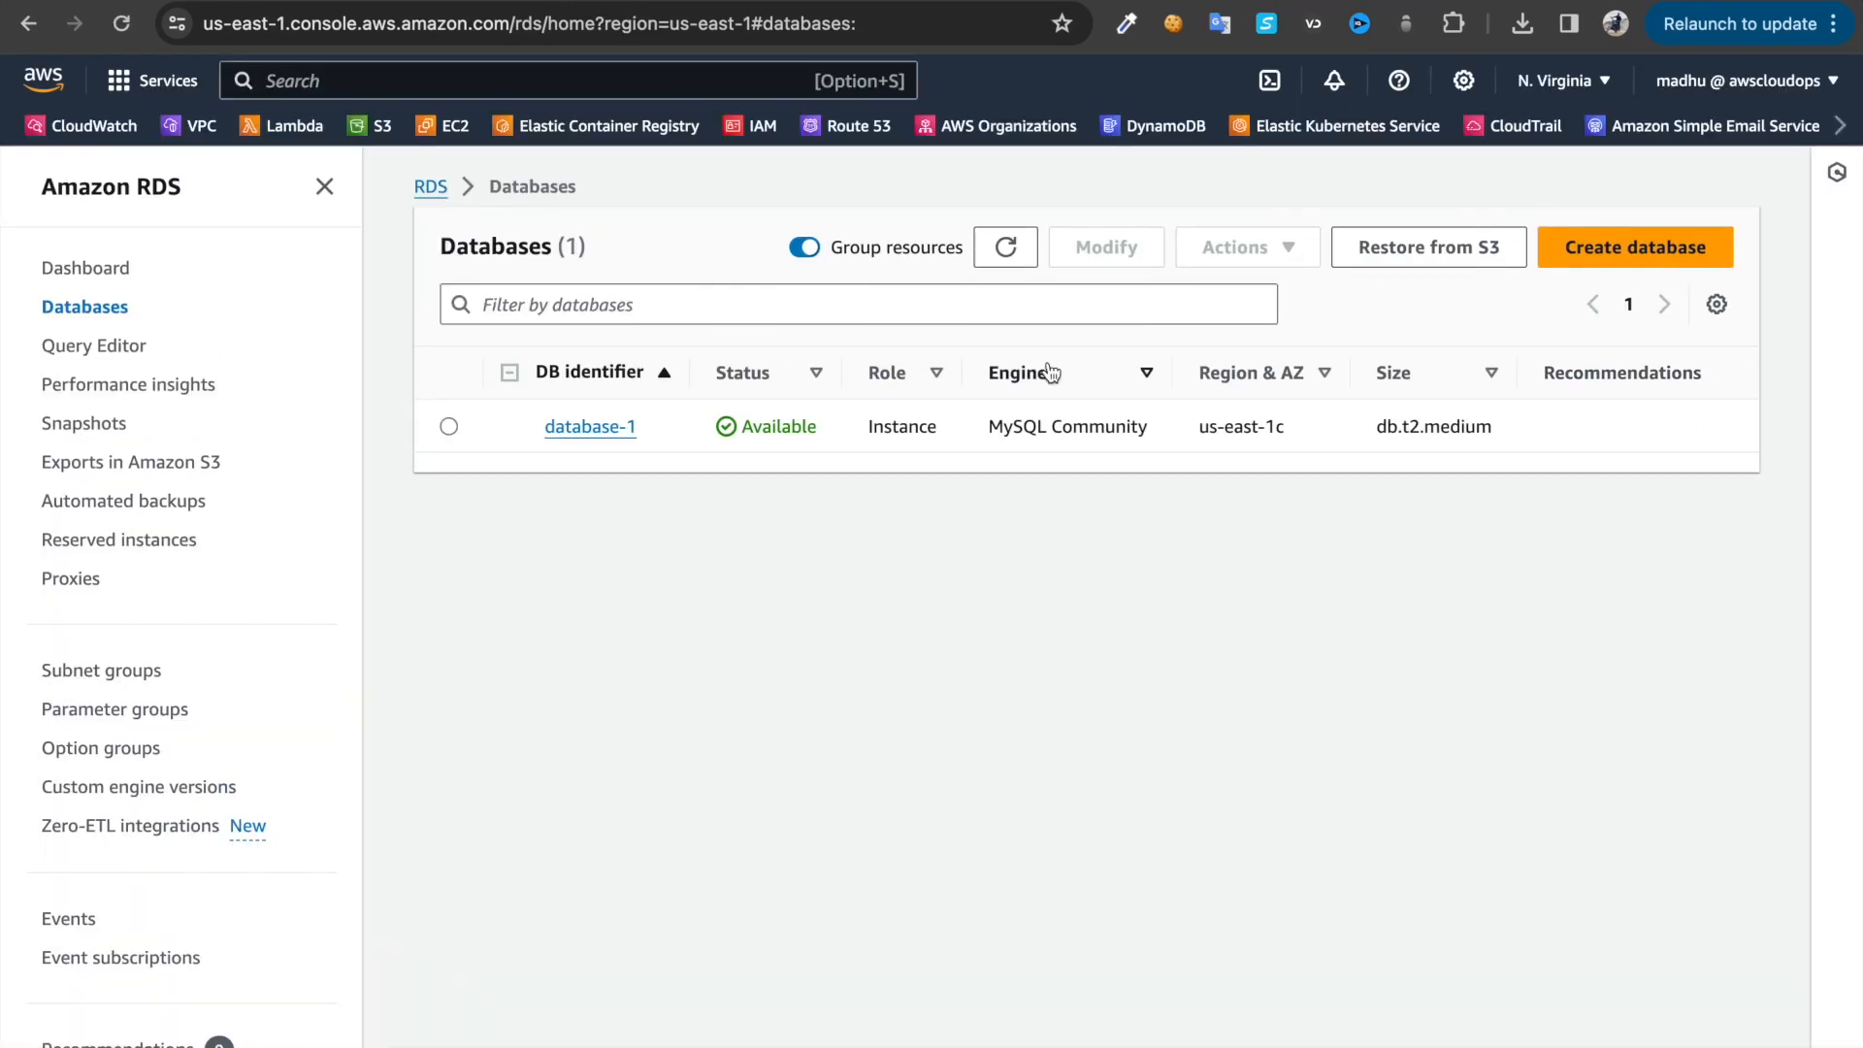
Select database-1 in the RDS databases list and choose to reboot it
click(448, 427)
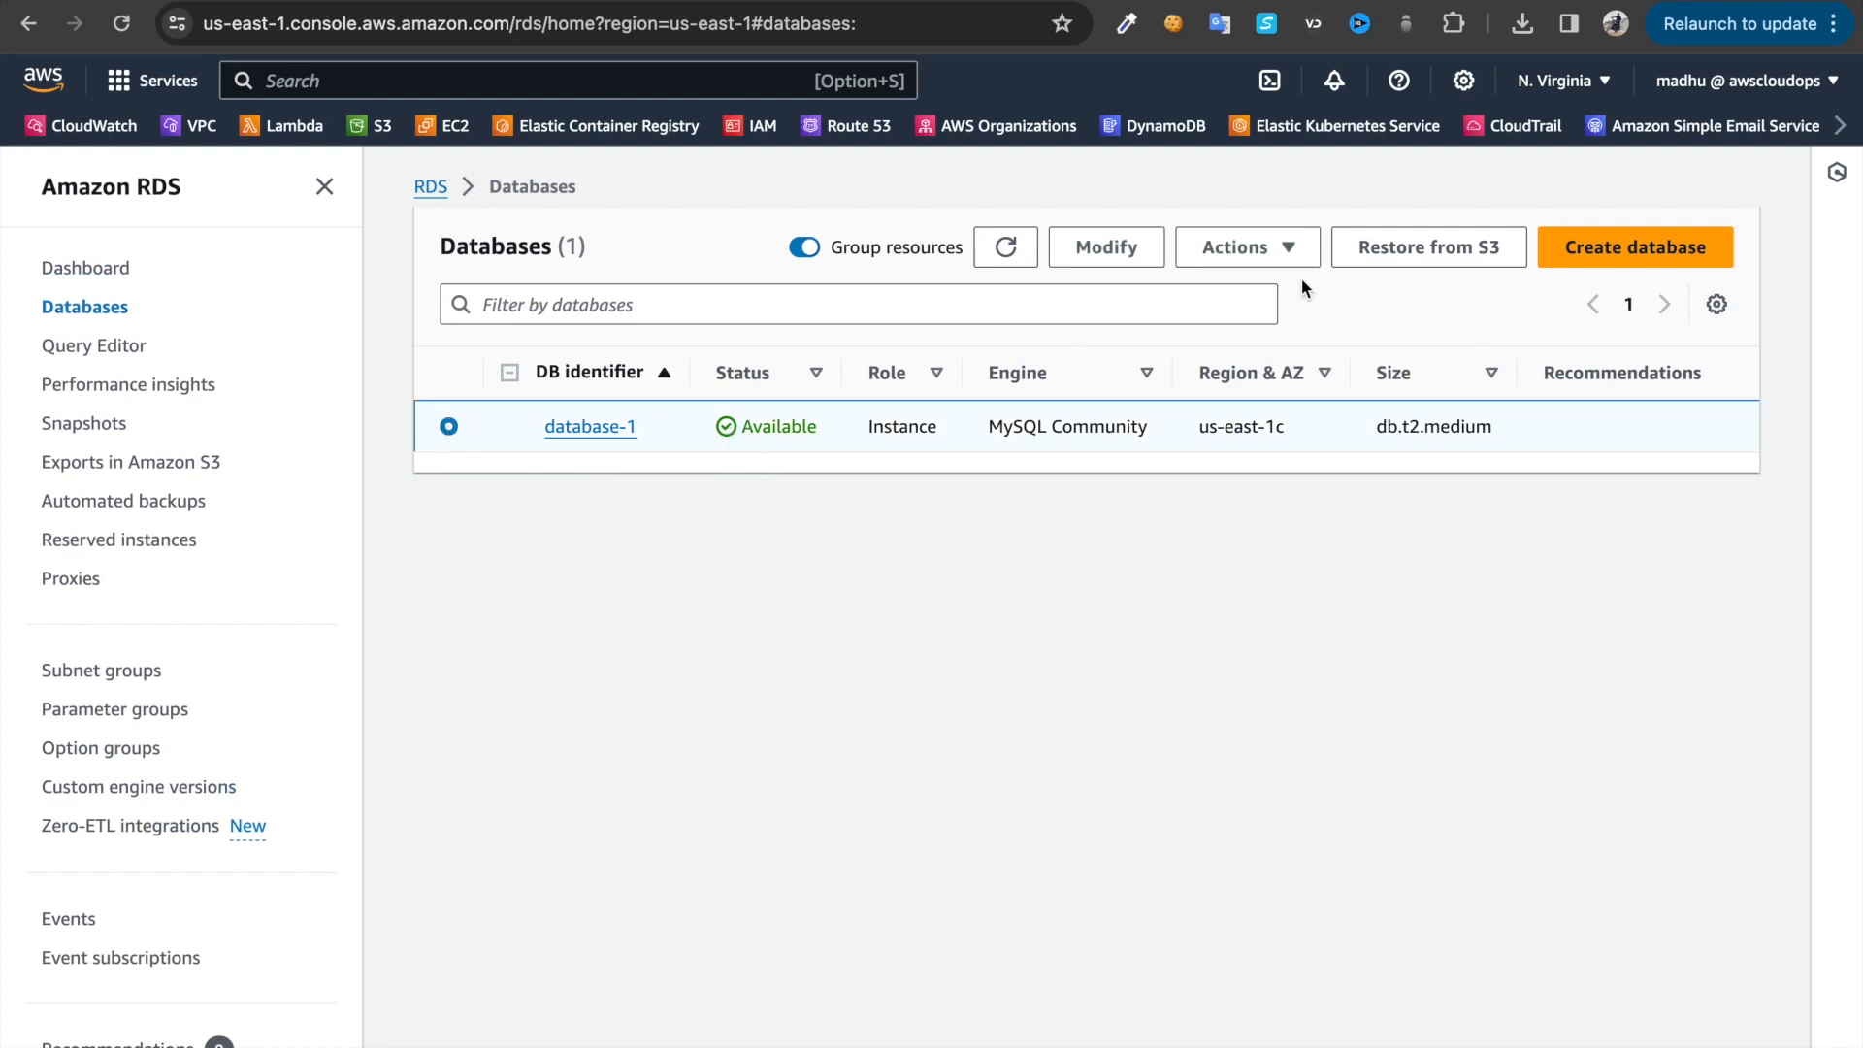
click(1261, 249)
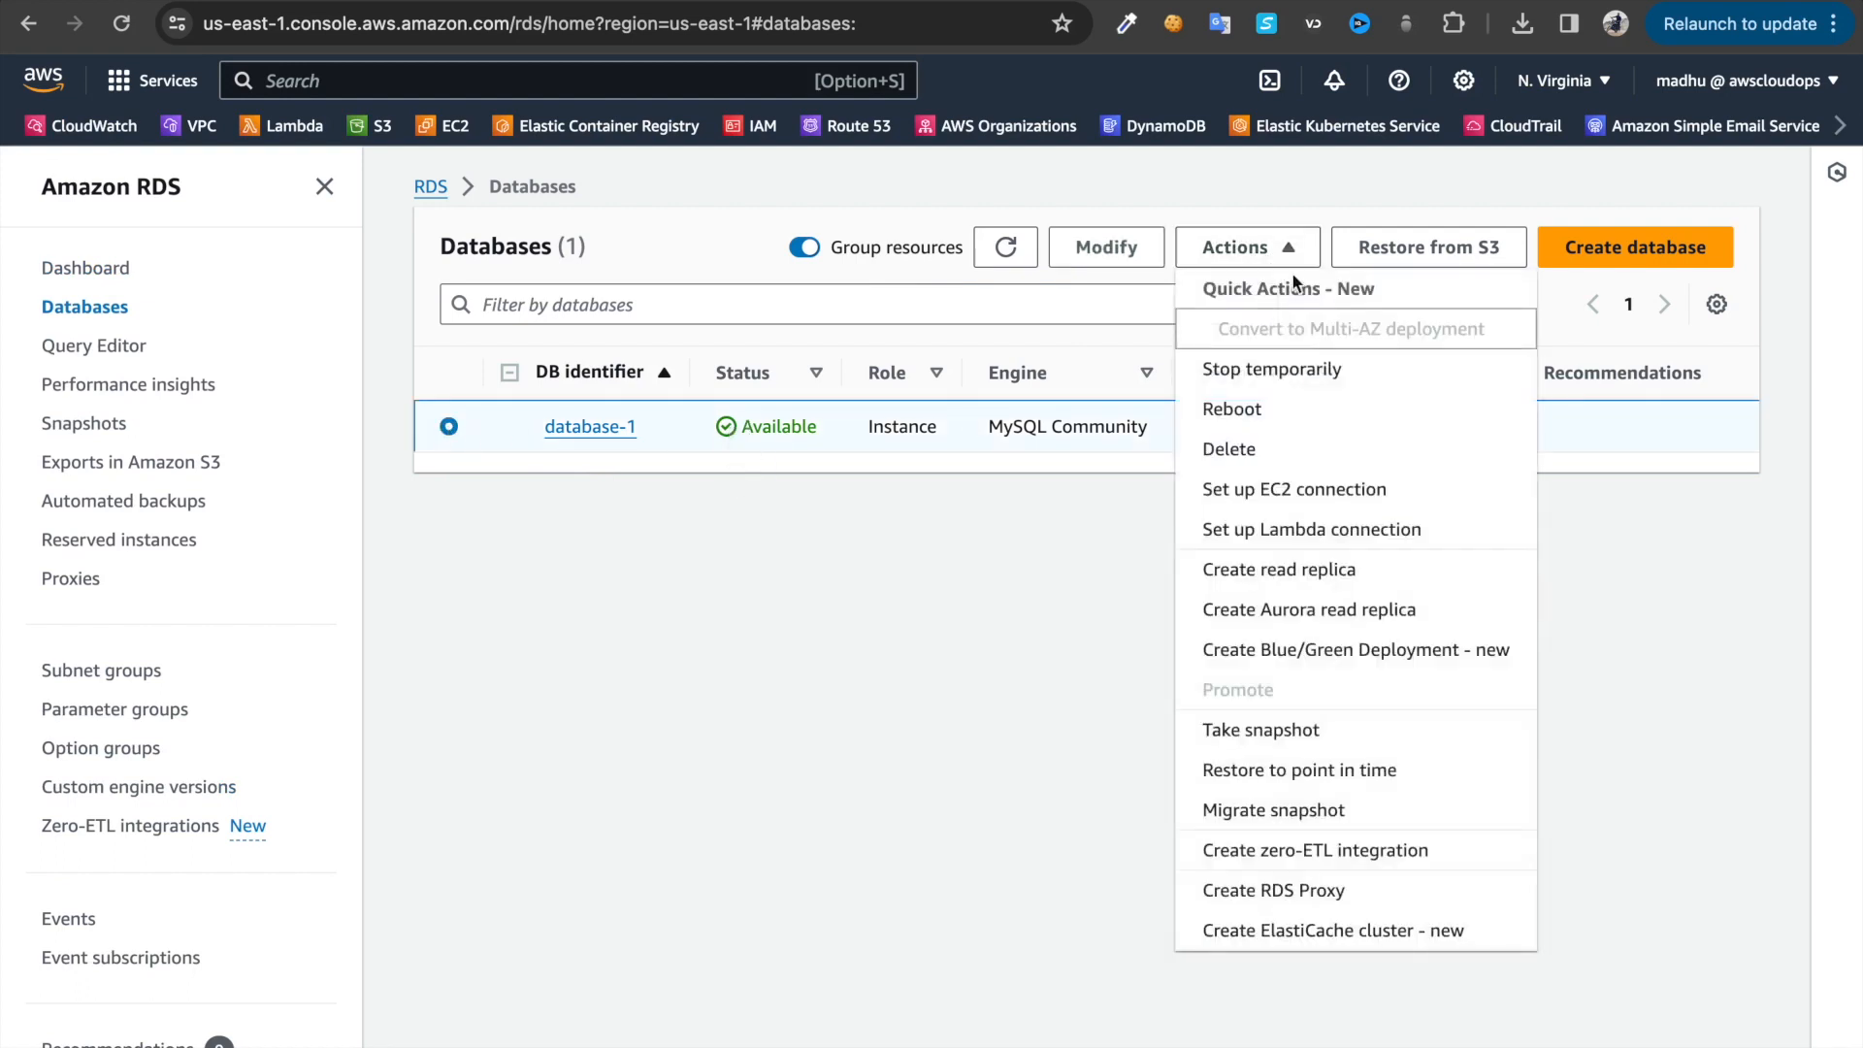
click(1314, 412)
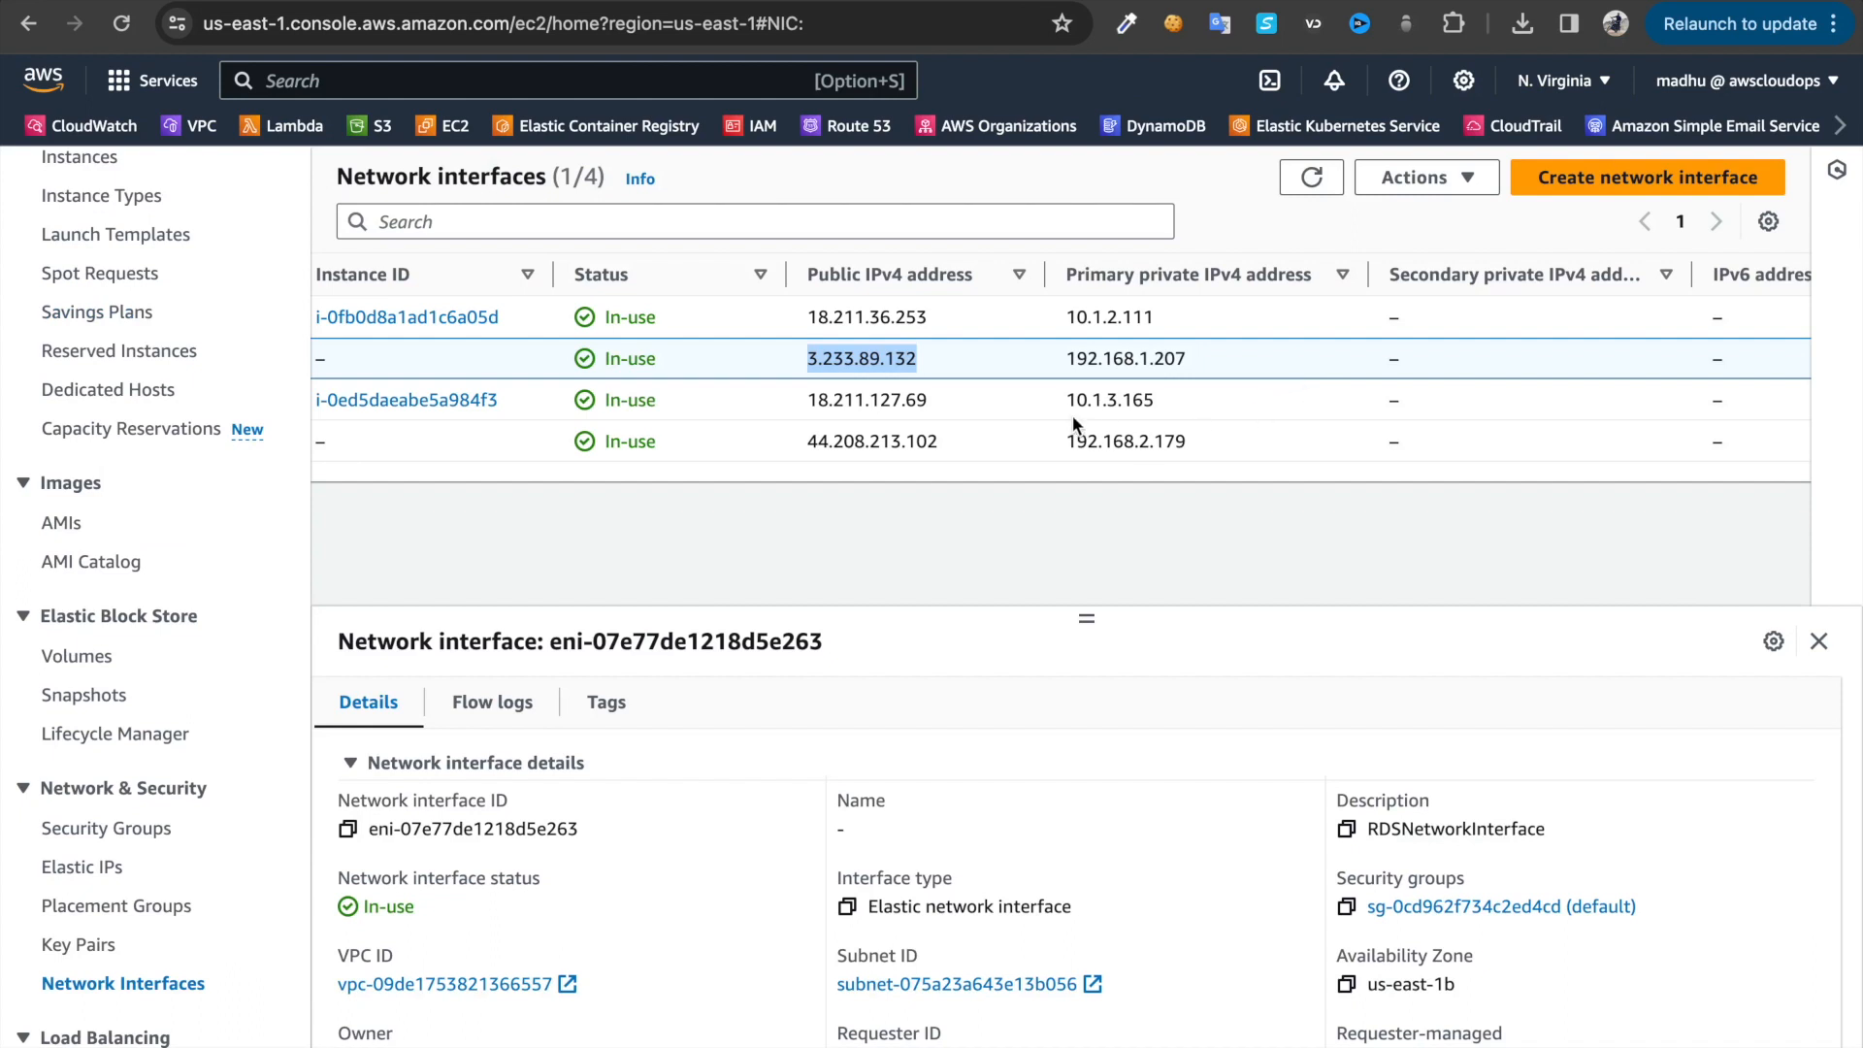
Compare the public IPv4 addresses 44.208.213.102 and 3.233.89.132 in the EC2 network interfaces list
drag(799, 449, 951, 447)
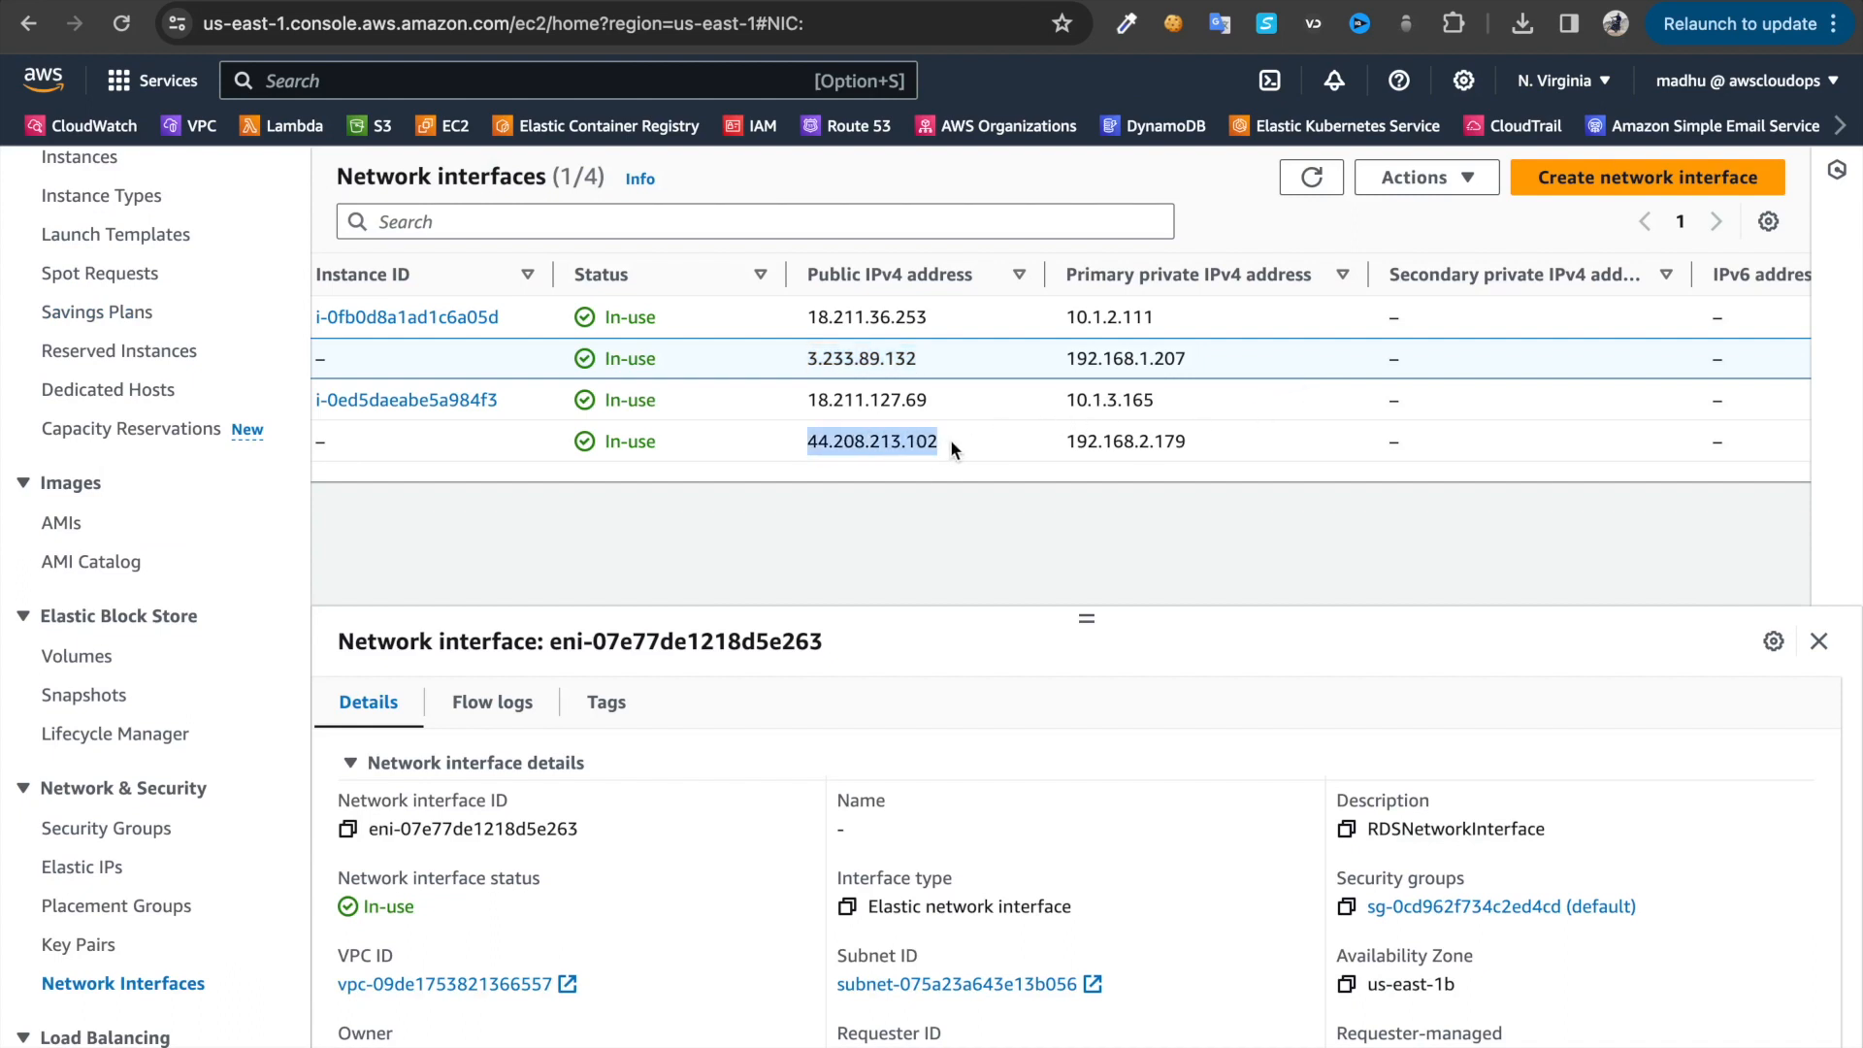
drag(788, 361, 942, 341)
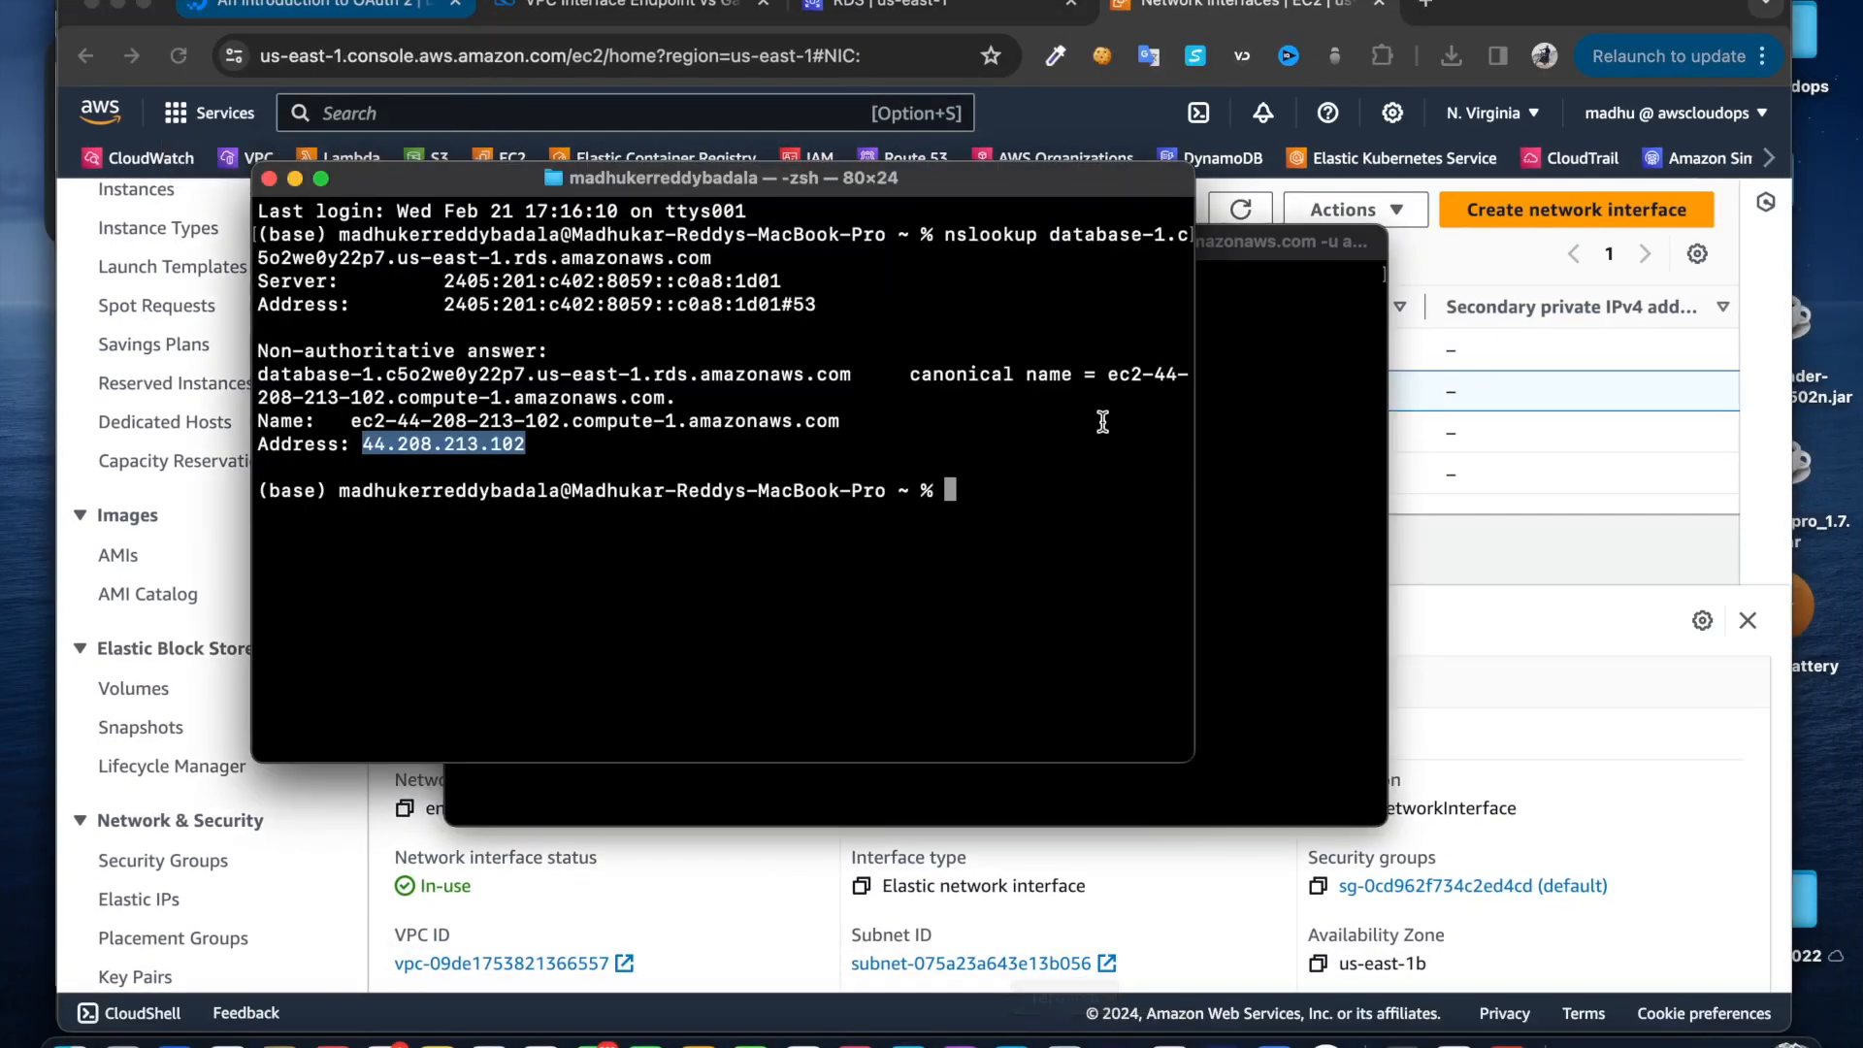
Clear the MySQL session's screen and rerun select * from student; before the reboot
click(1081, 499)
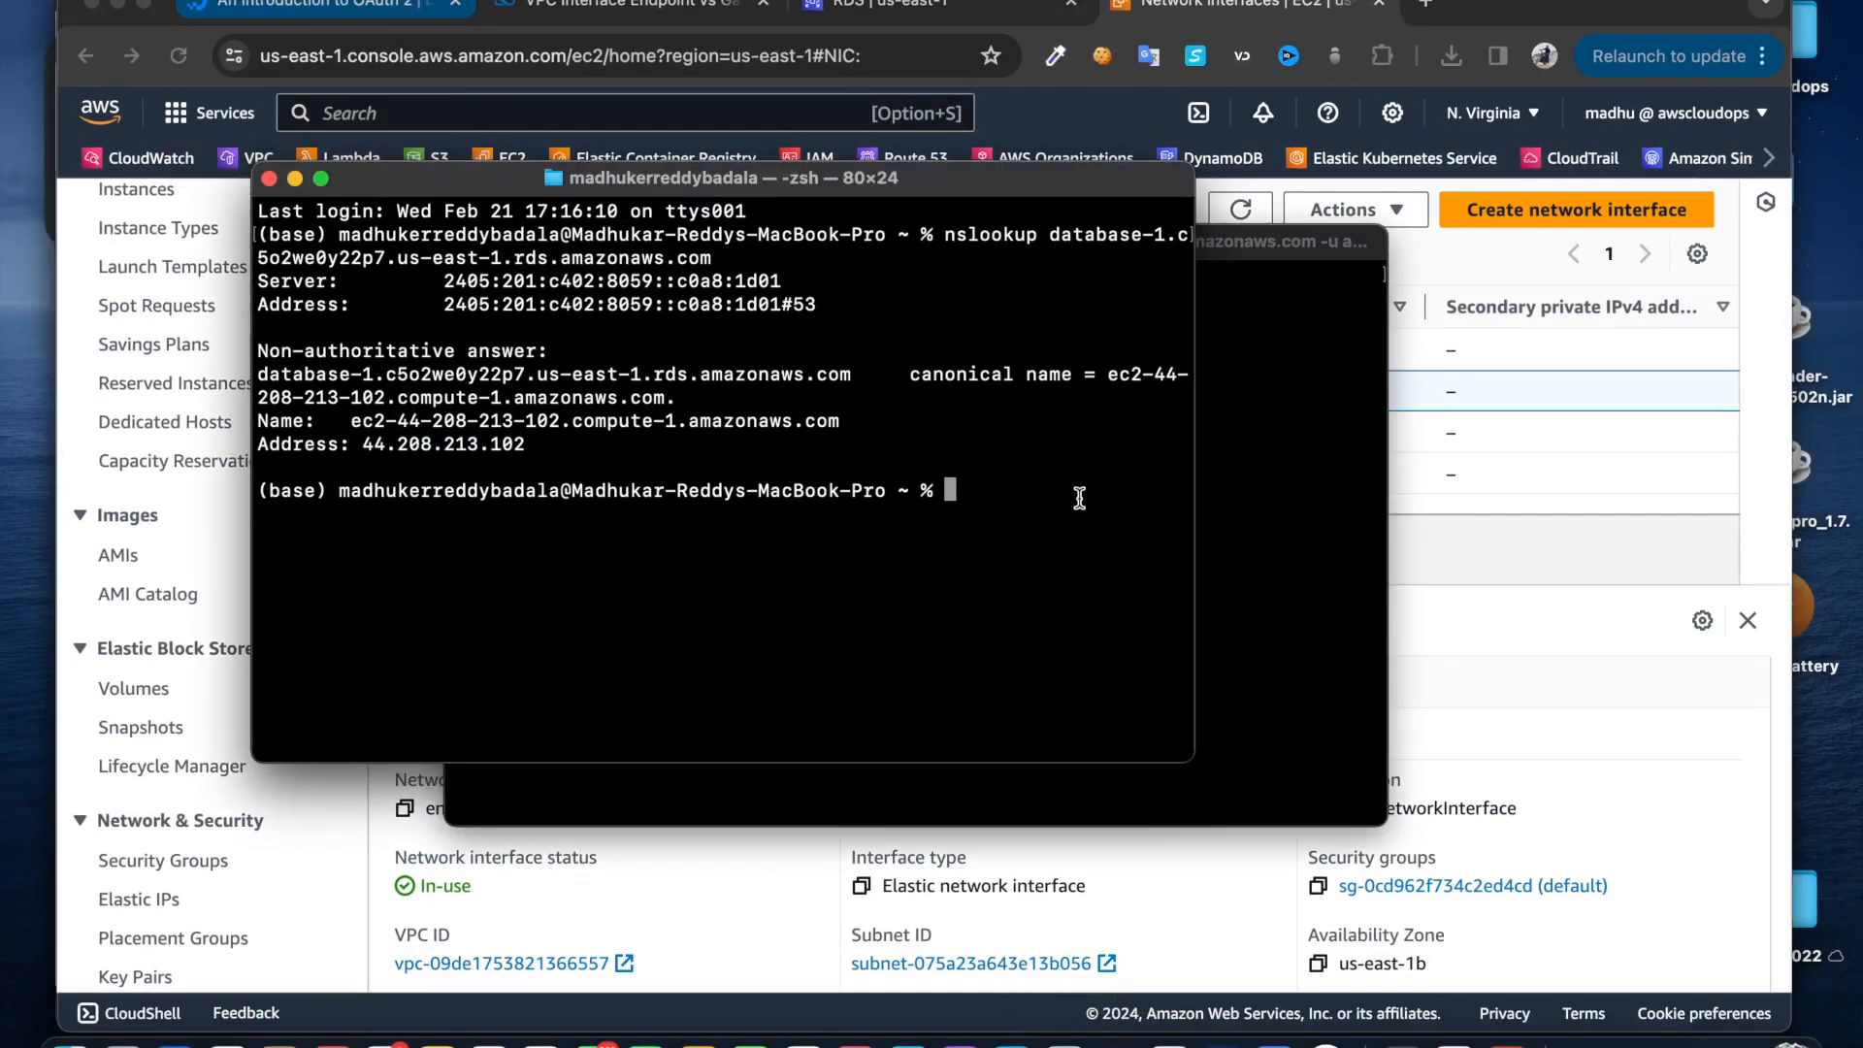
click(1261, 521)
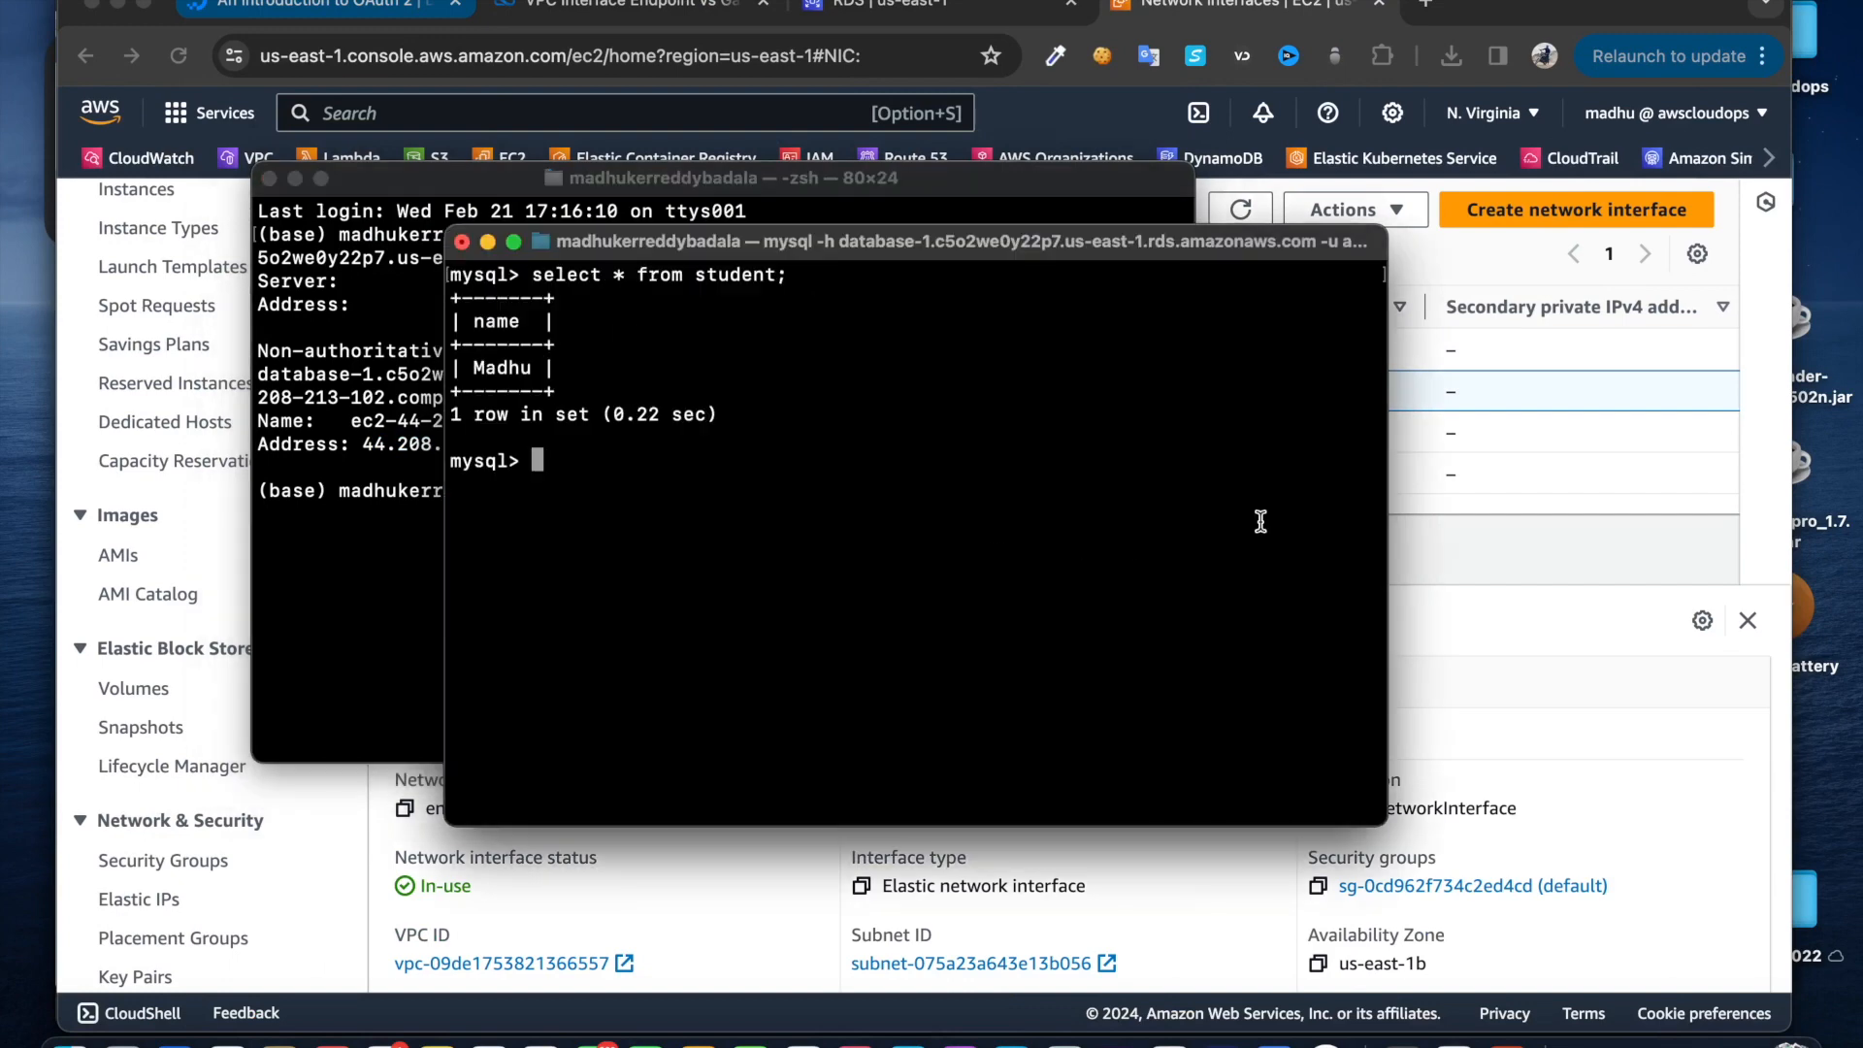
key(ctrl+l)
key(Up)
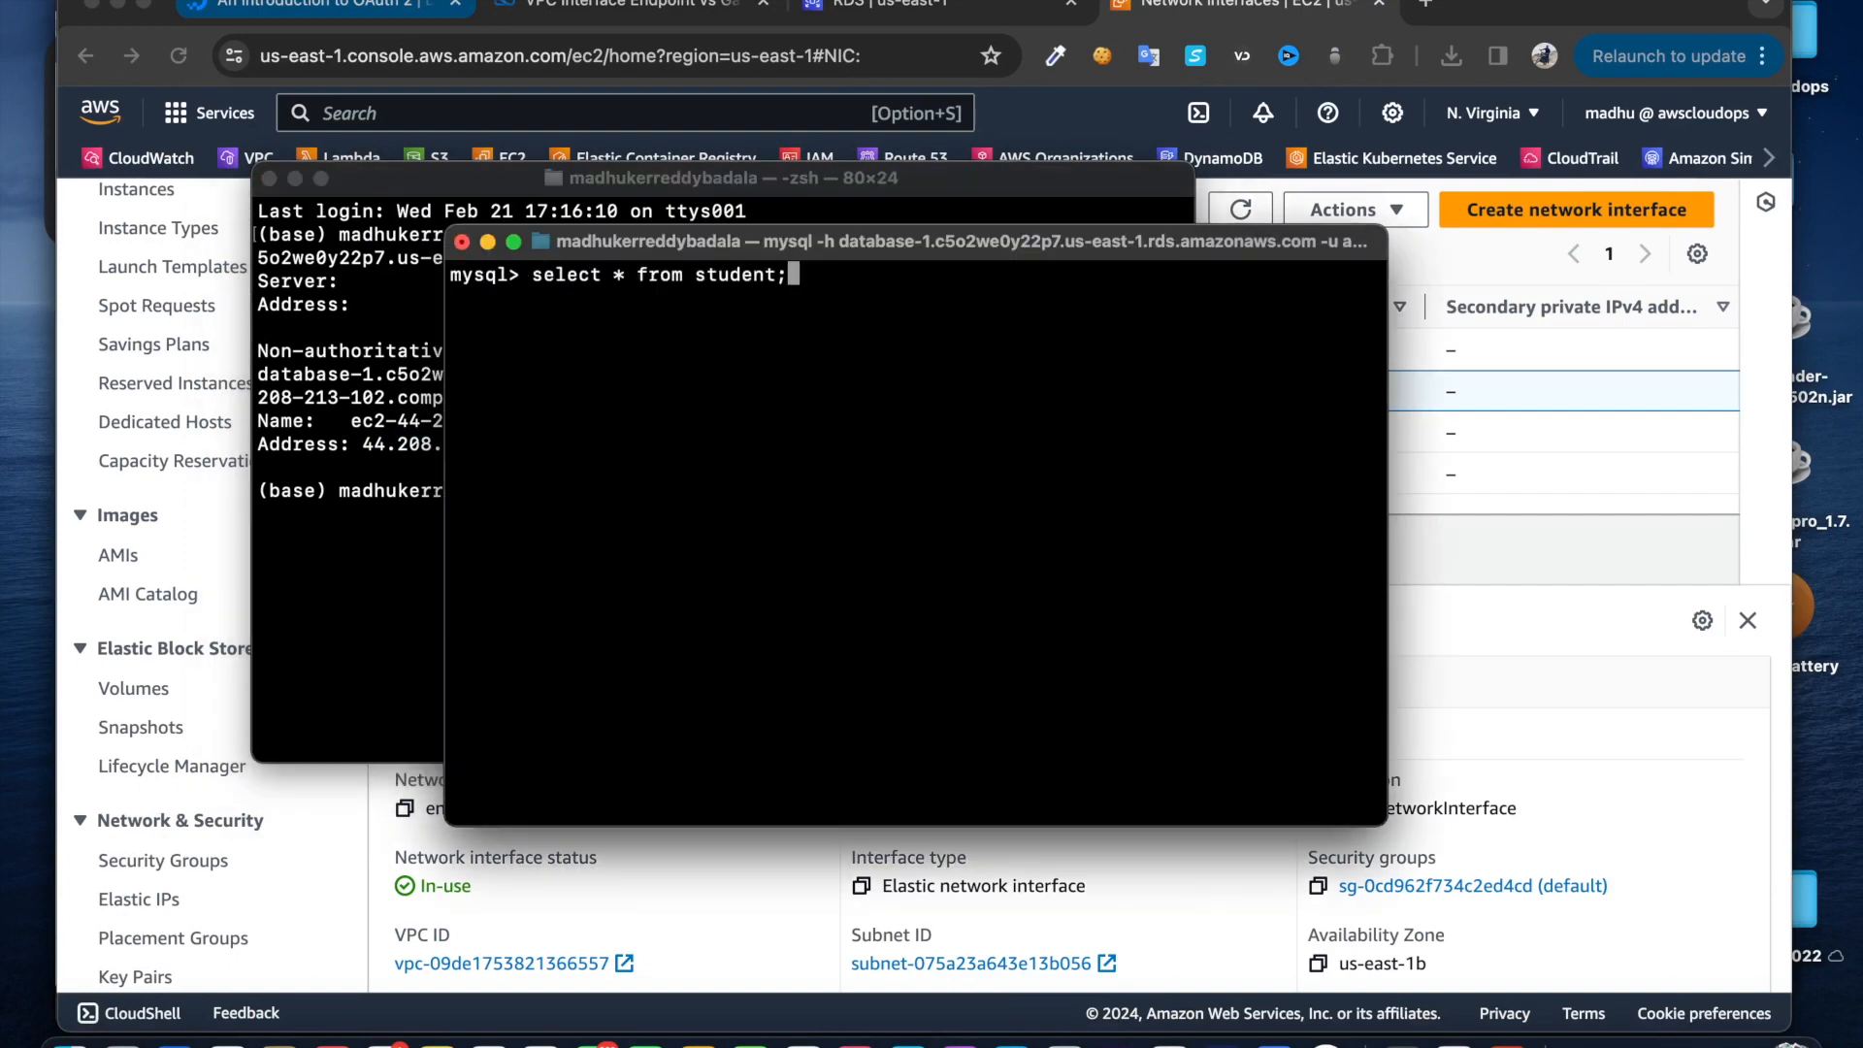
key(Return)
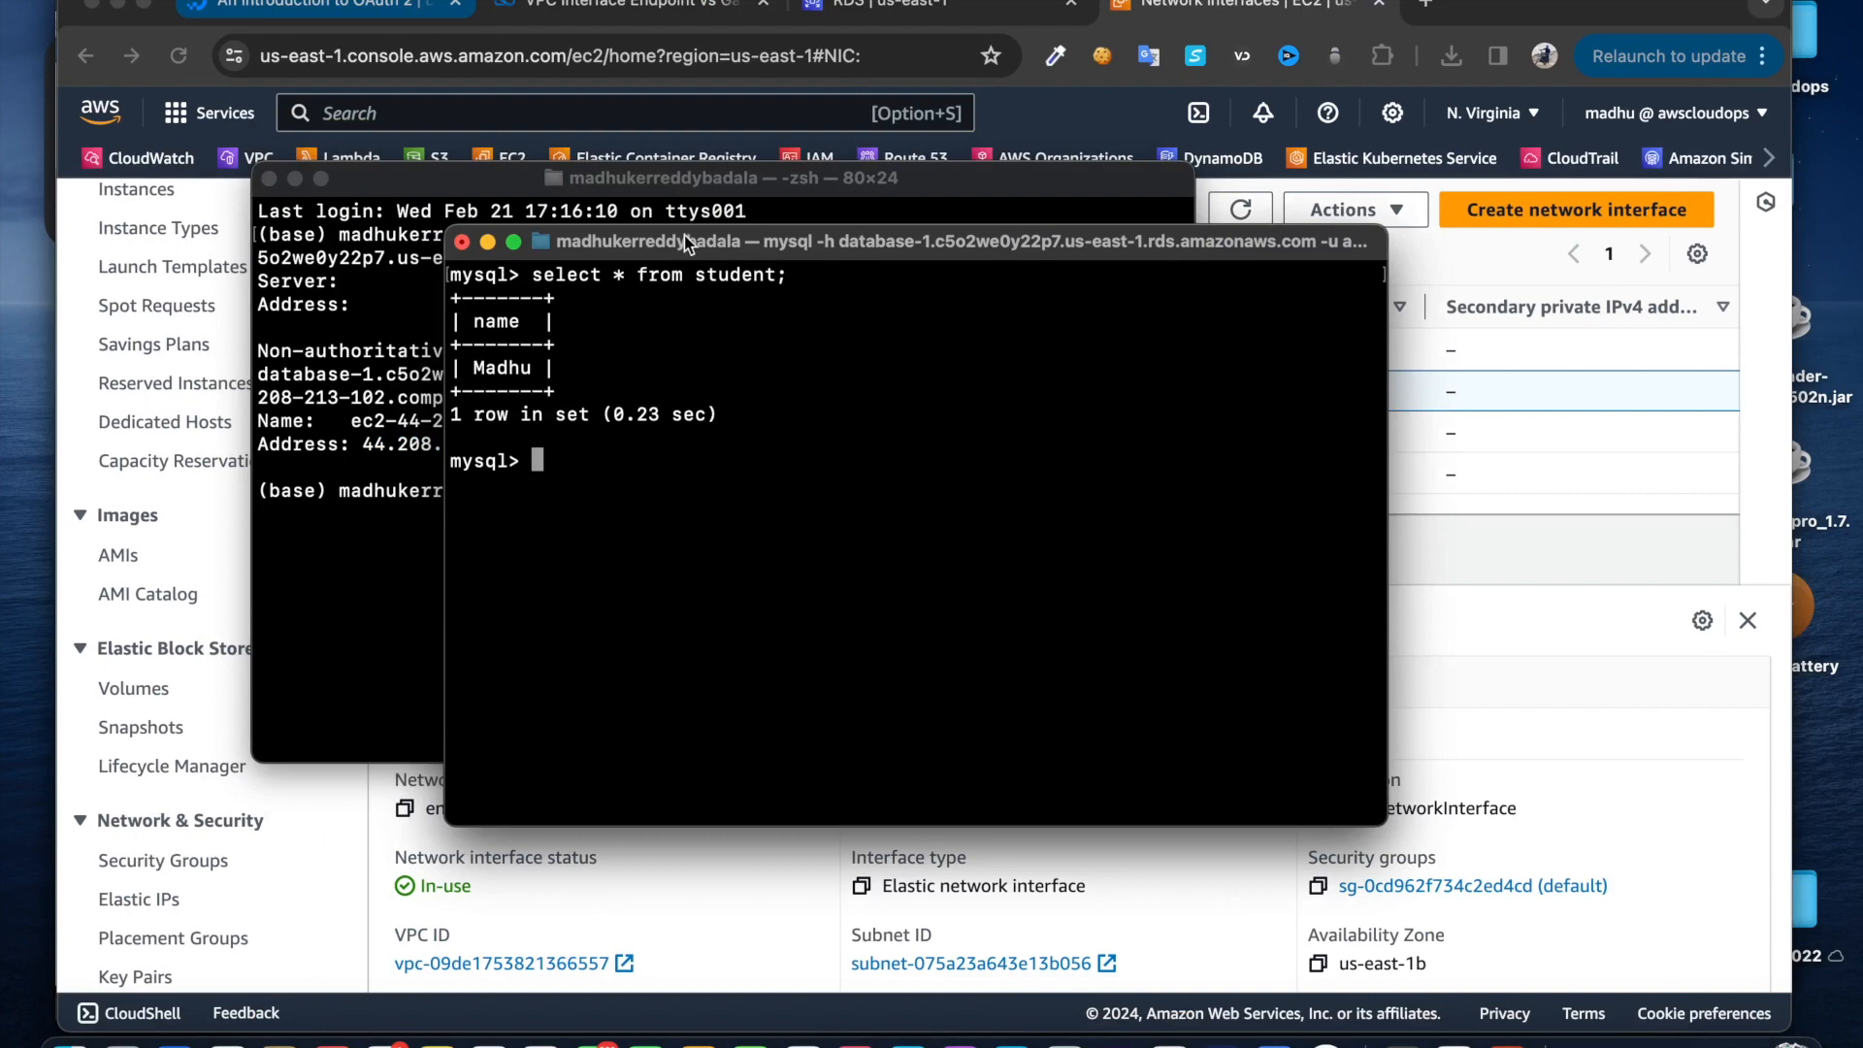
Return to the RDS reboot page and confirm rebooting database-1 with failover
click(1213, 8)
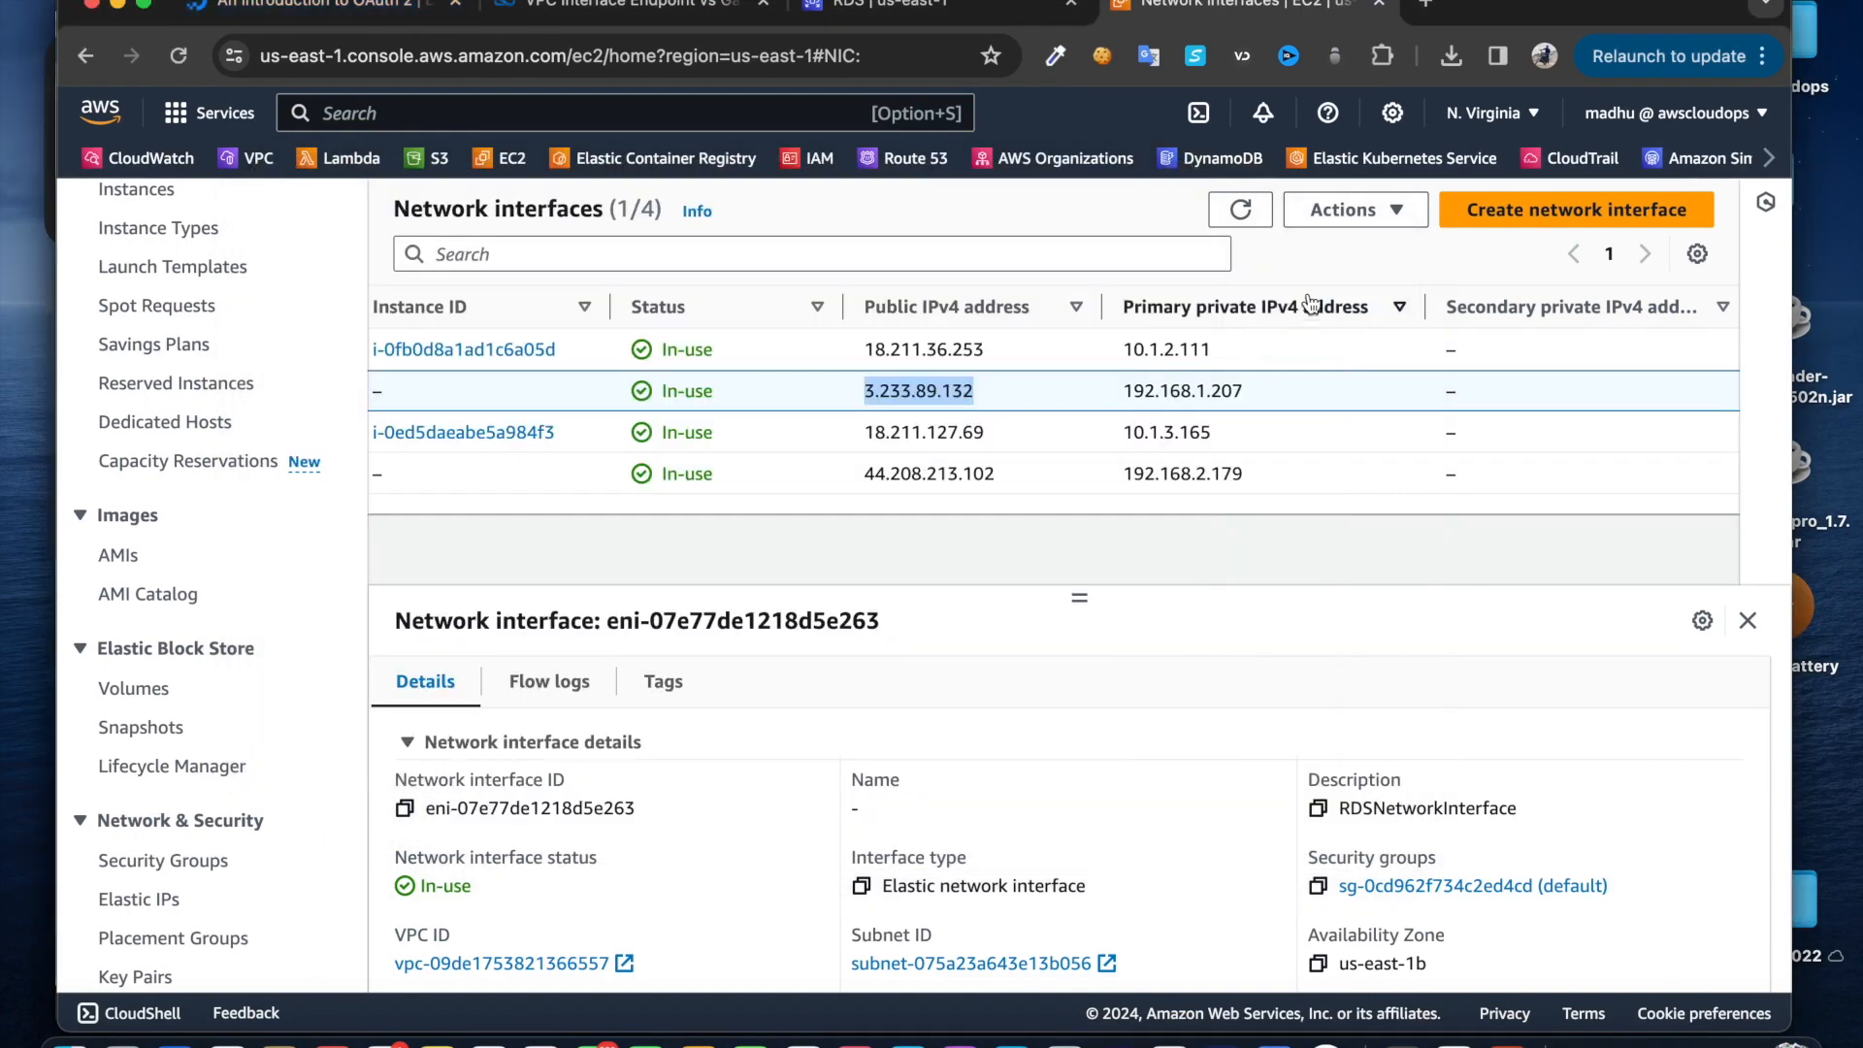
click(968, 14)
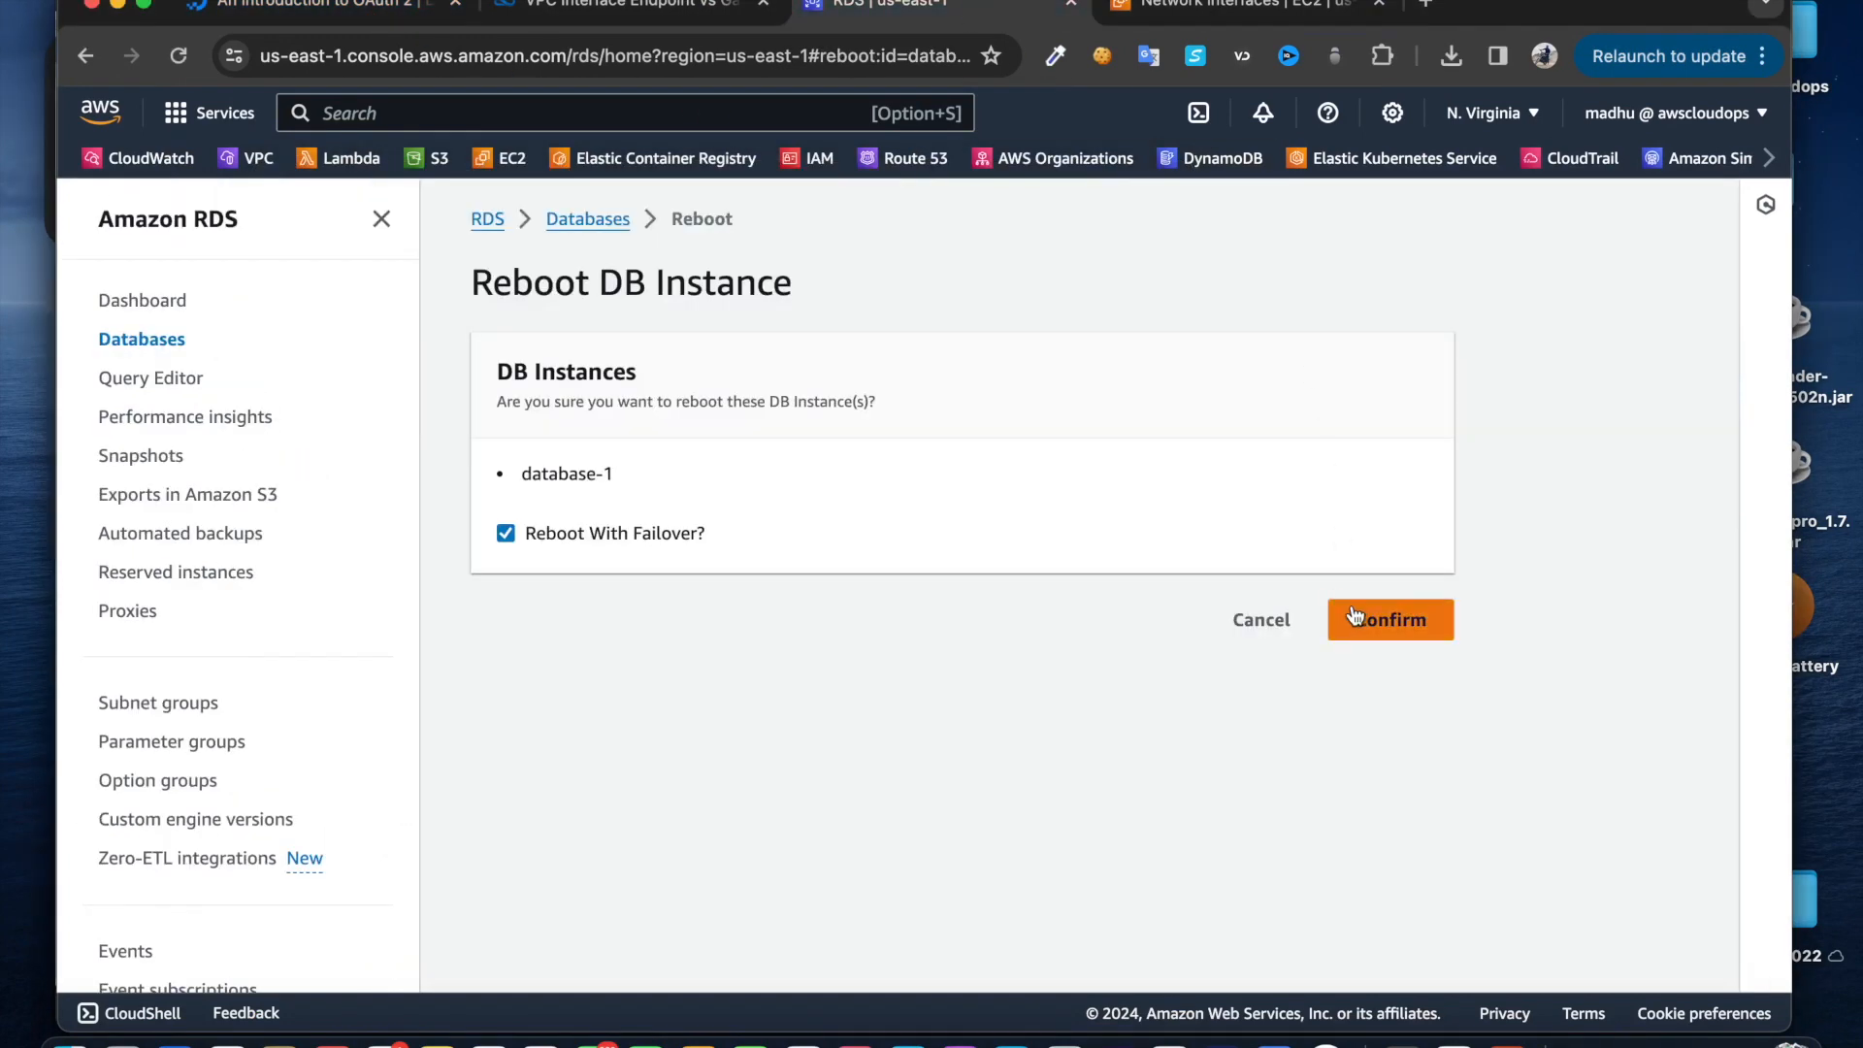
click(1433, 623)
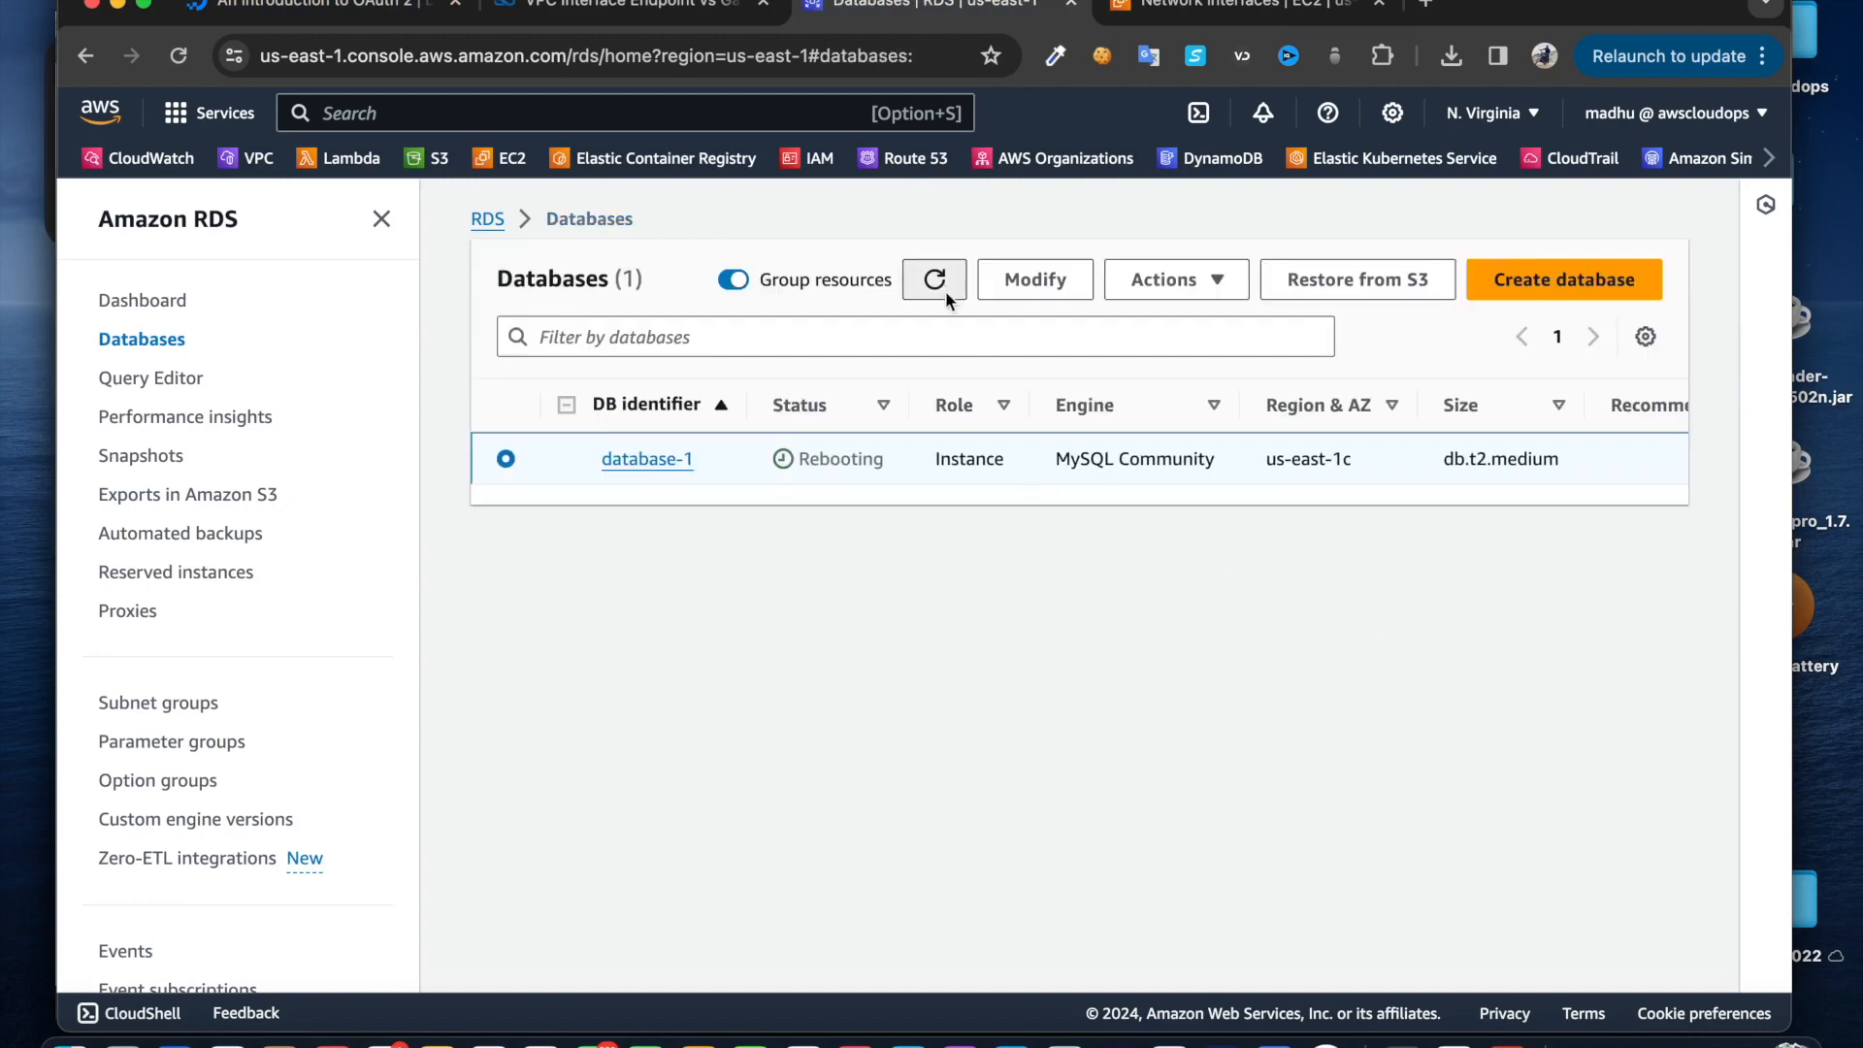
Run select * from student; repeatedly in the MySQL terminal session while database-1 reboots, clearing the screen between batches
click(1068, 1035)
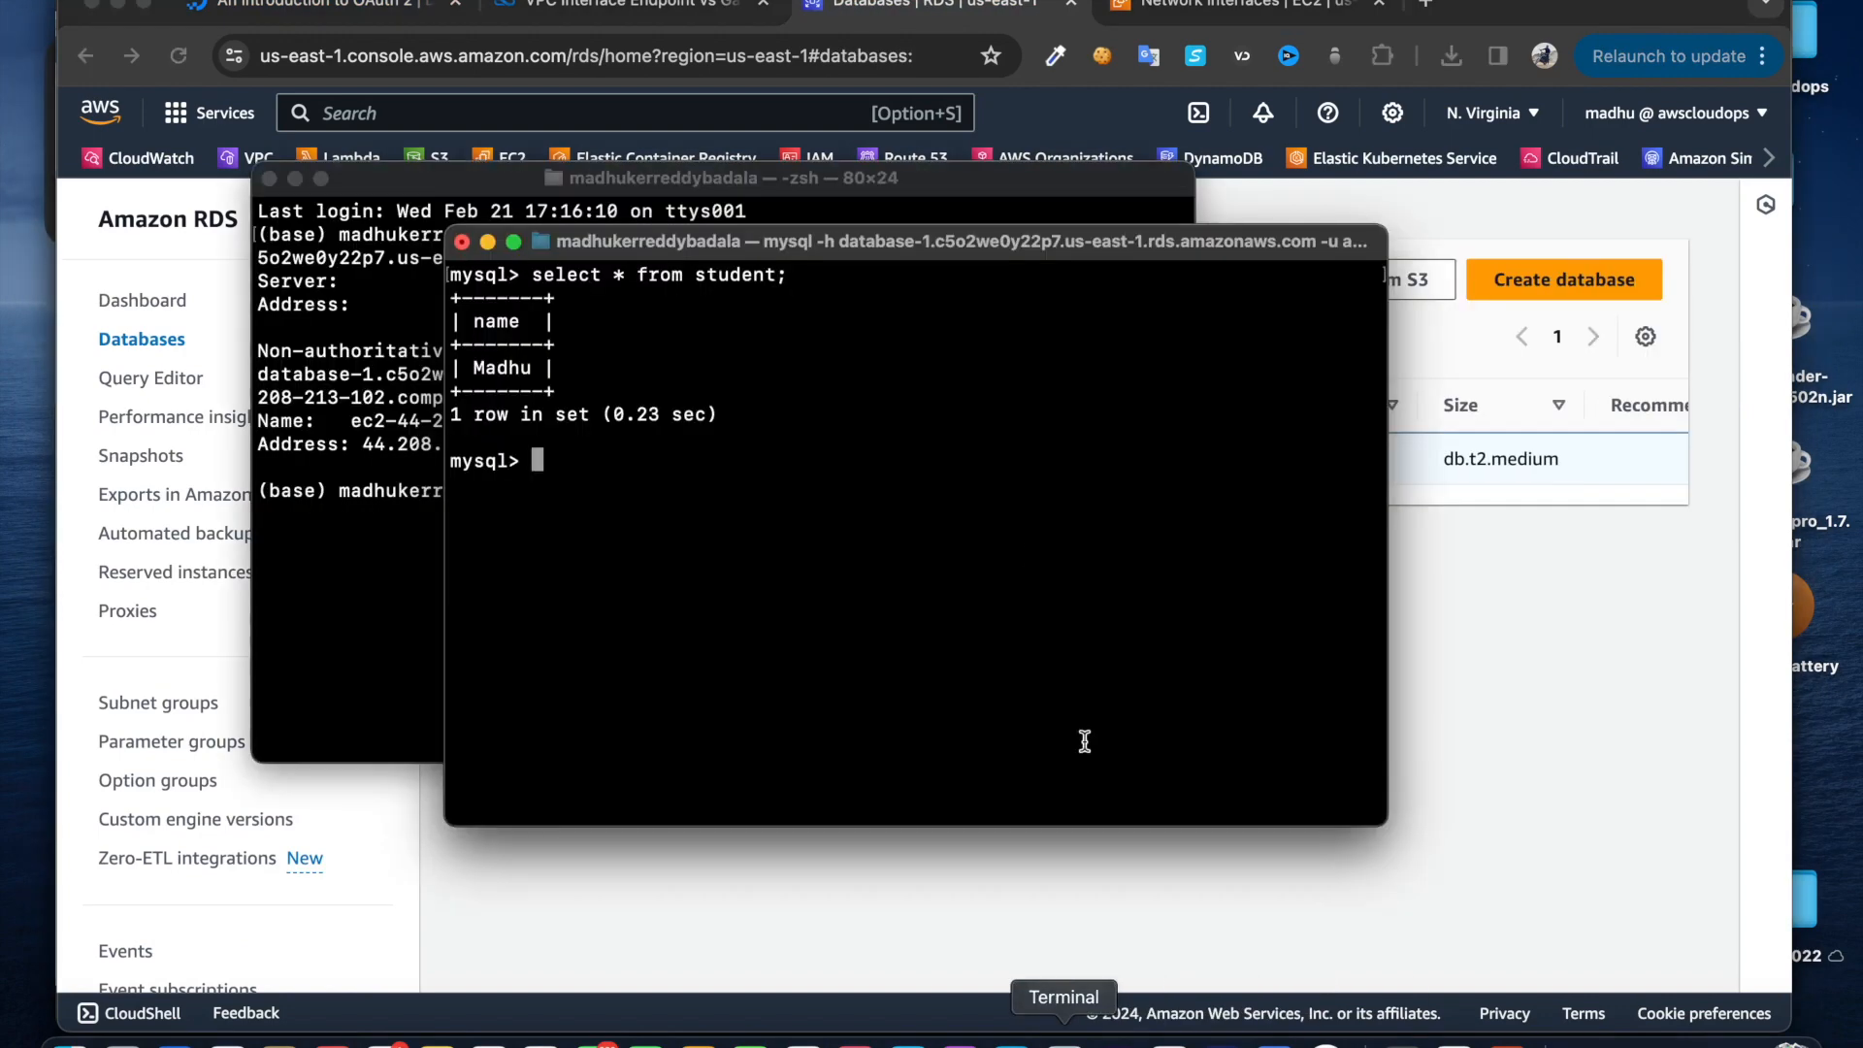
key(Up)
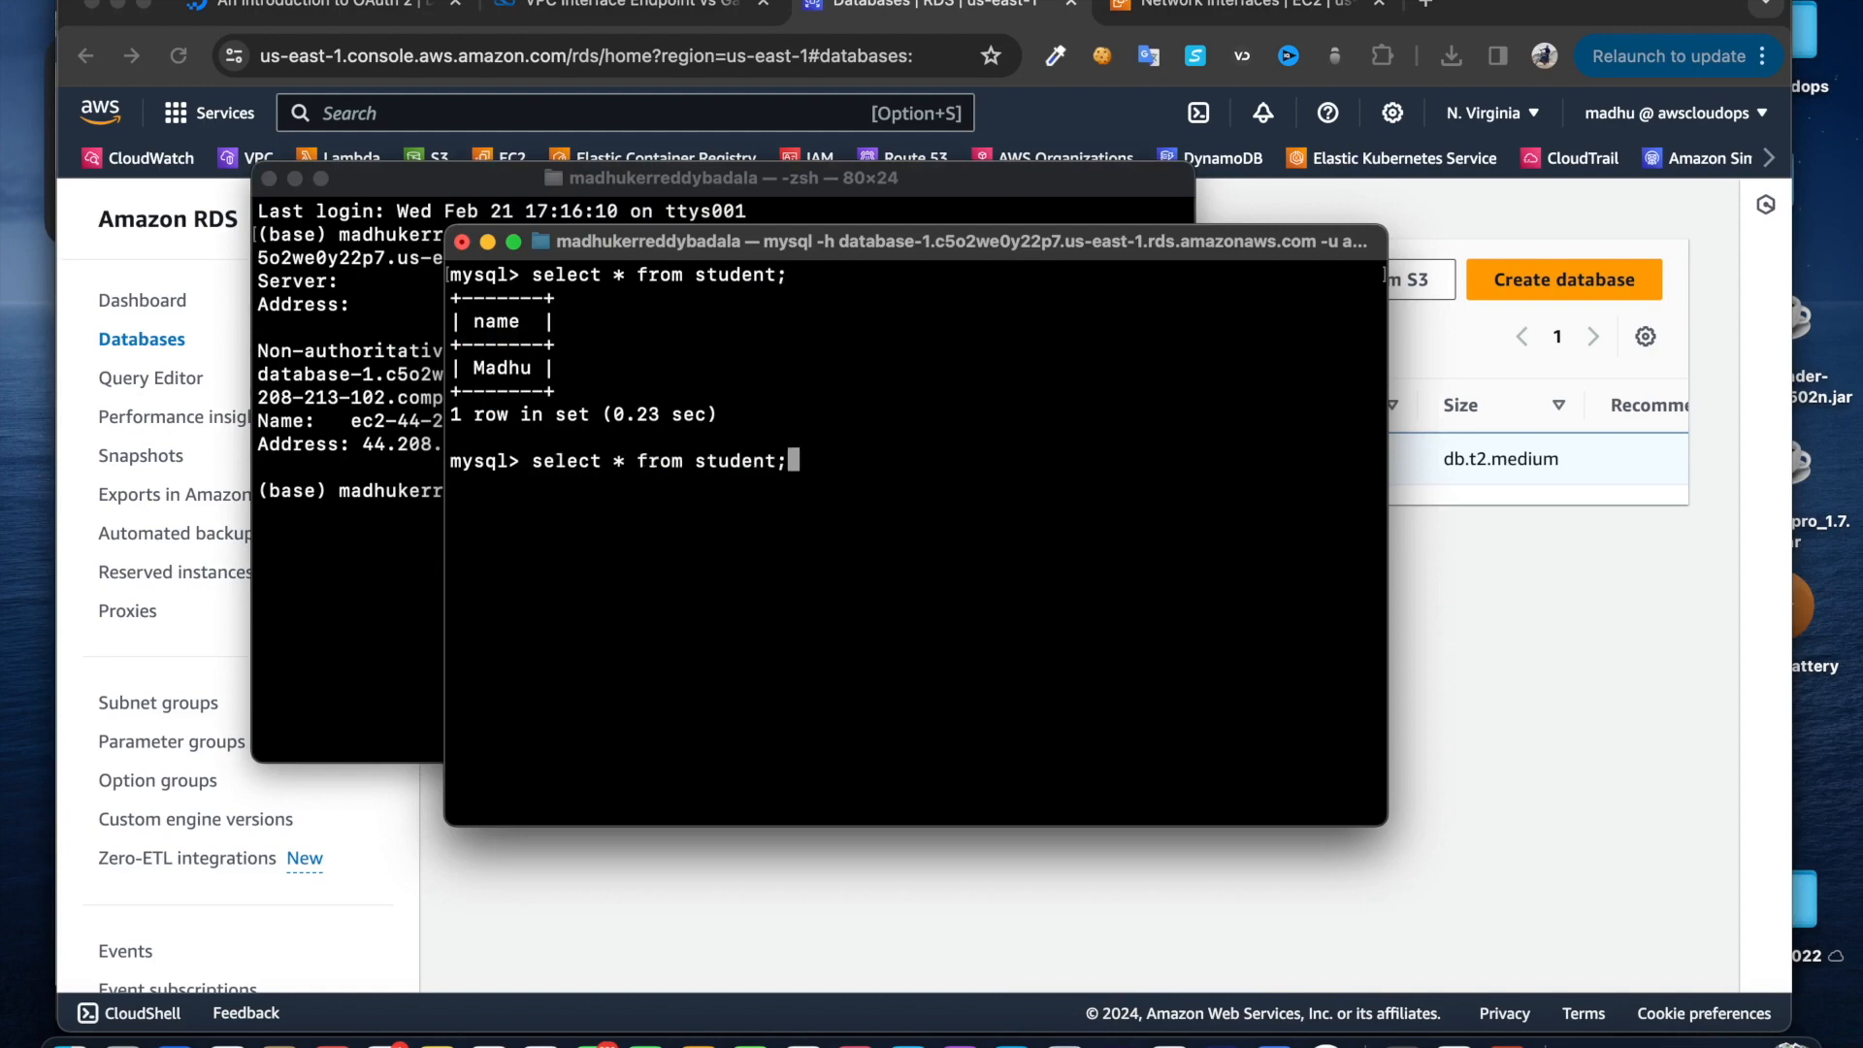
key(Return)
key(Up)
key(Return)
key(Up)
key(Return)
key(ctrl+l)
key(Up)
key(Return)
key(Up)
key(Return)
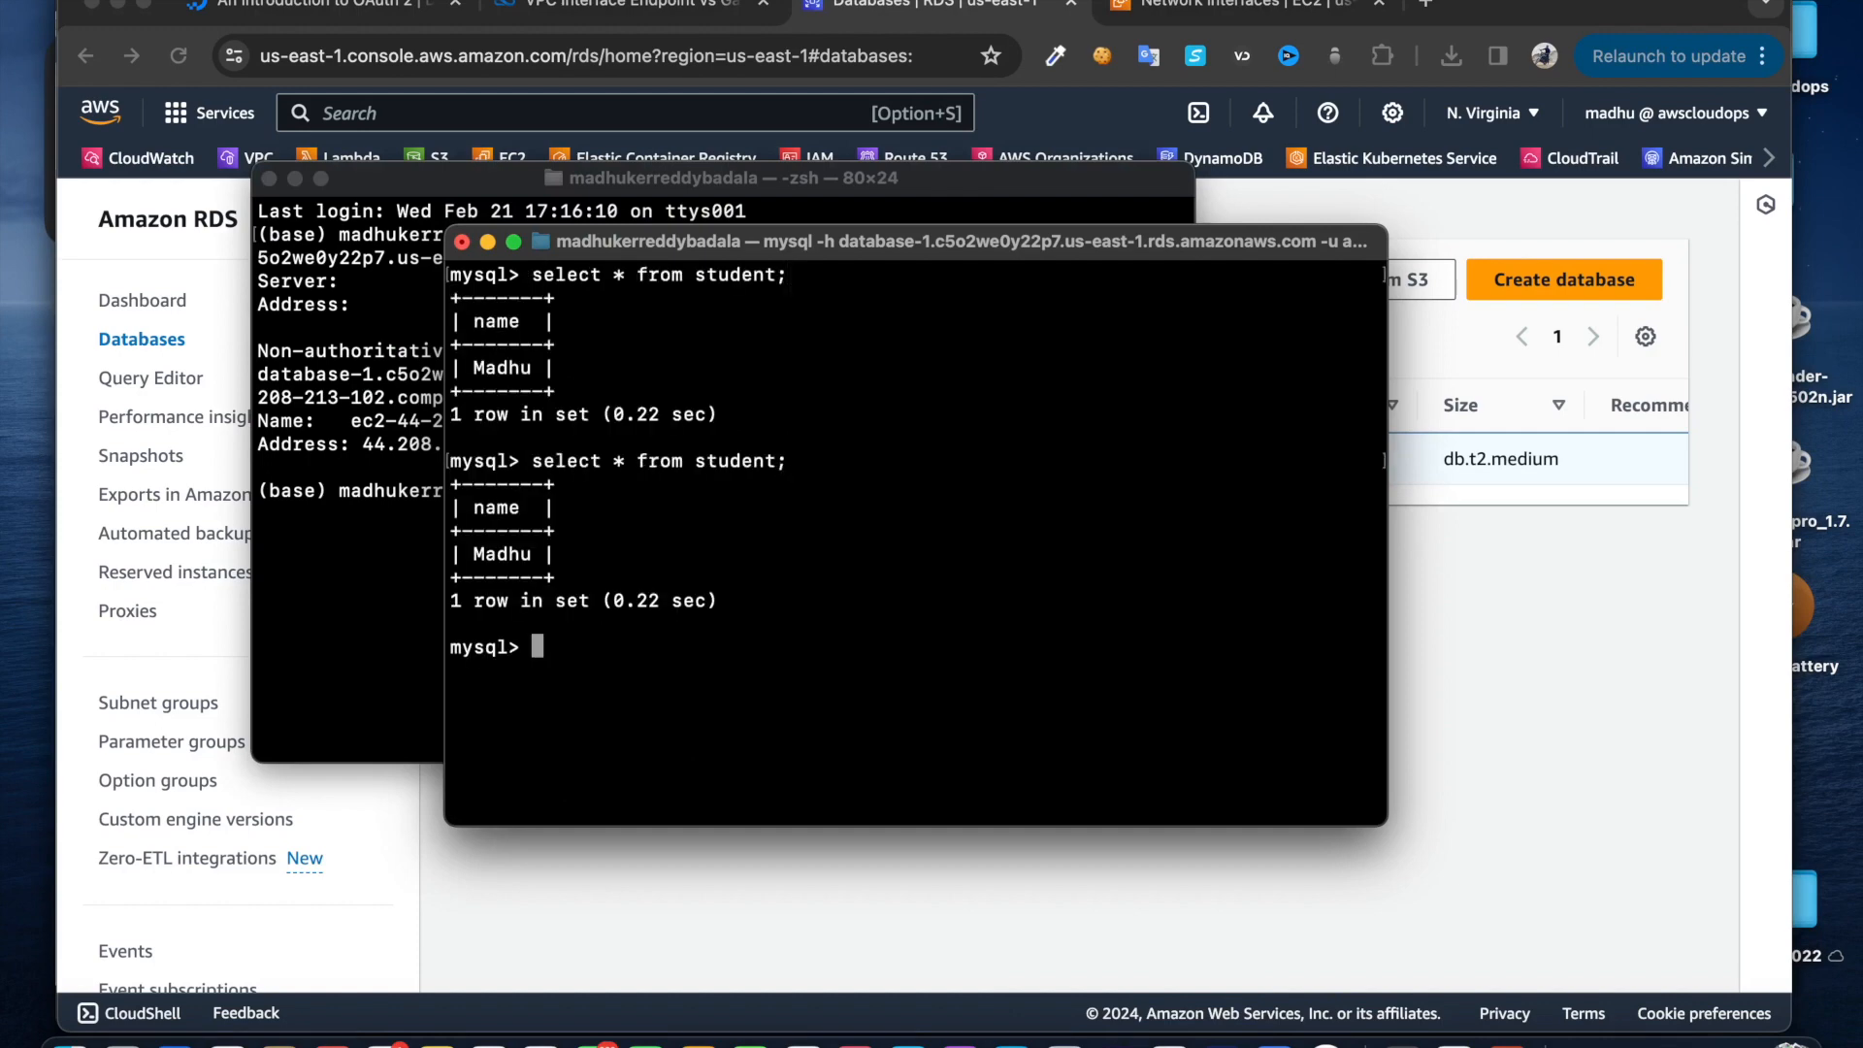
key(ctrl+l)
key(Up)
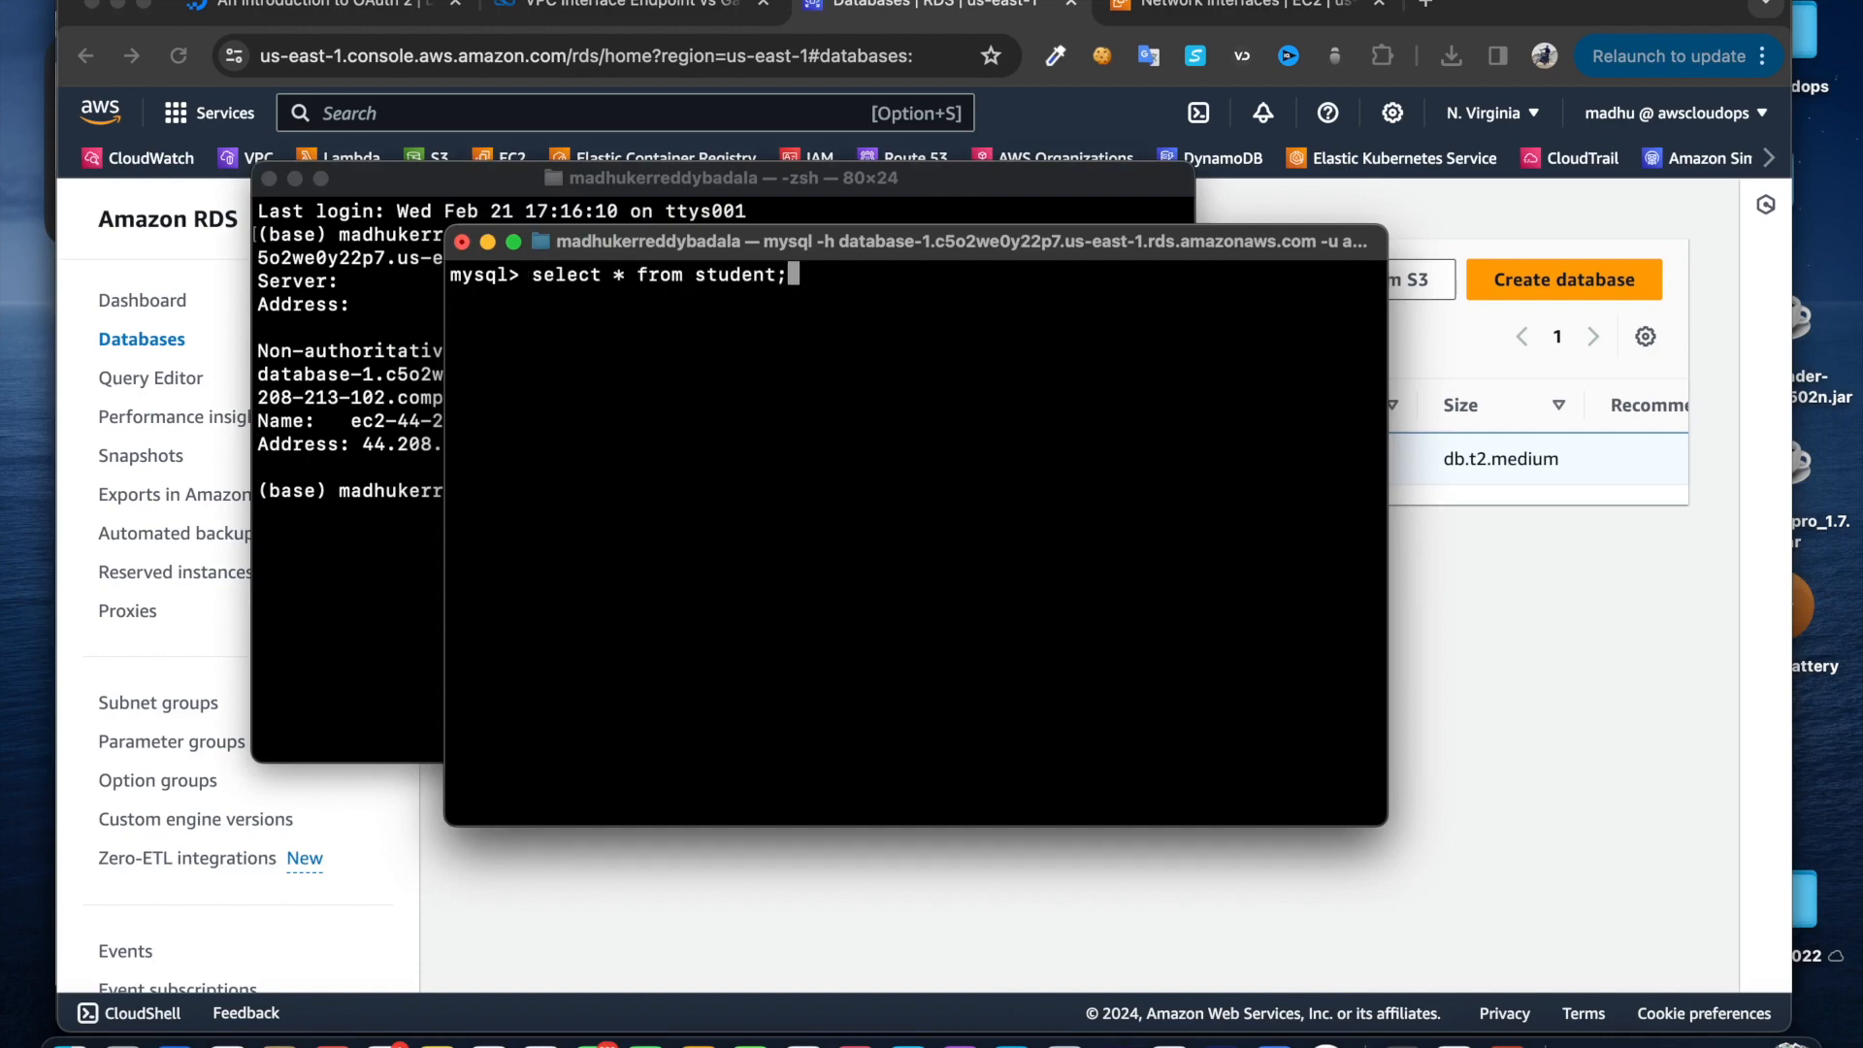
key(Return)
Clear the other terminal and run nslookup on the database-1 endpoint again, highlighting the resolved address
click(409, 563)
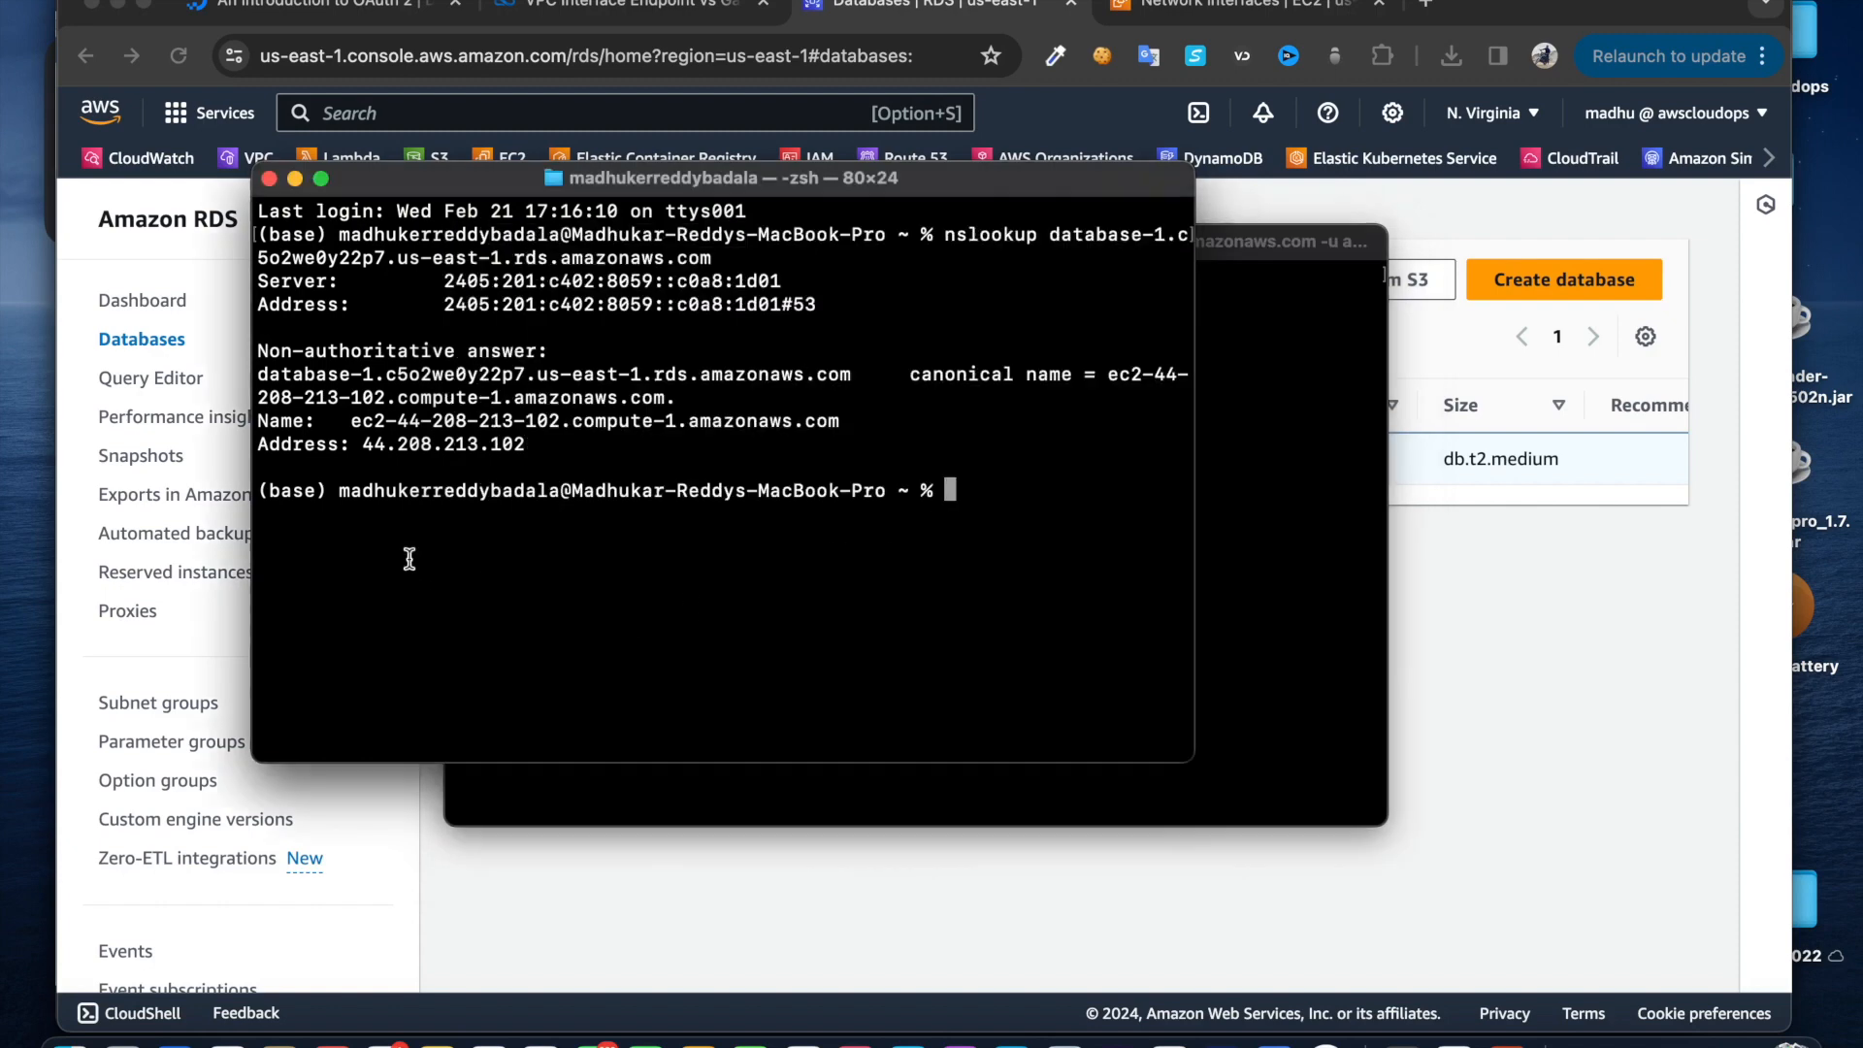
key(ctrl+l)
key(Up)
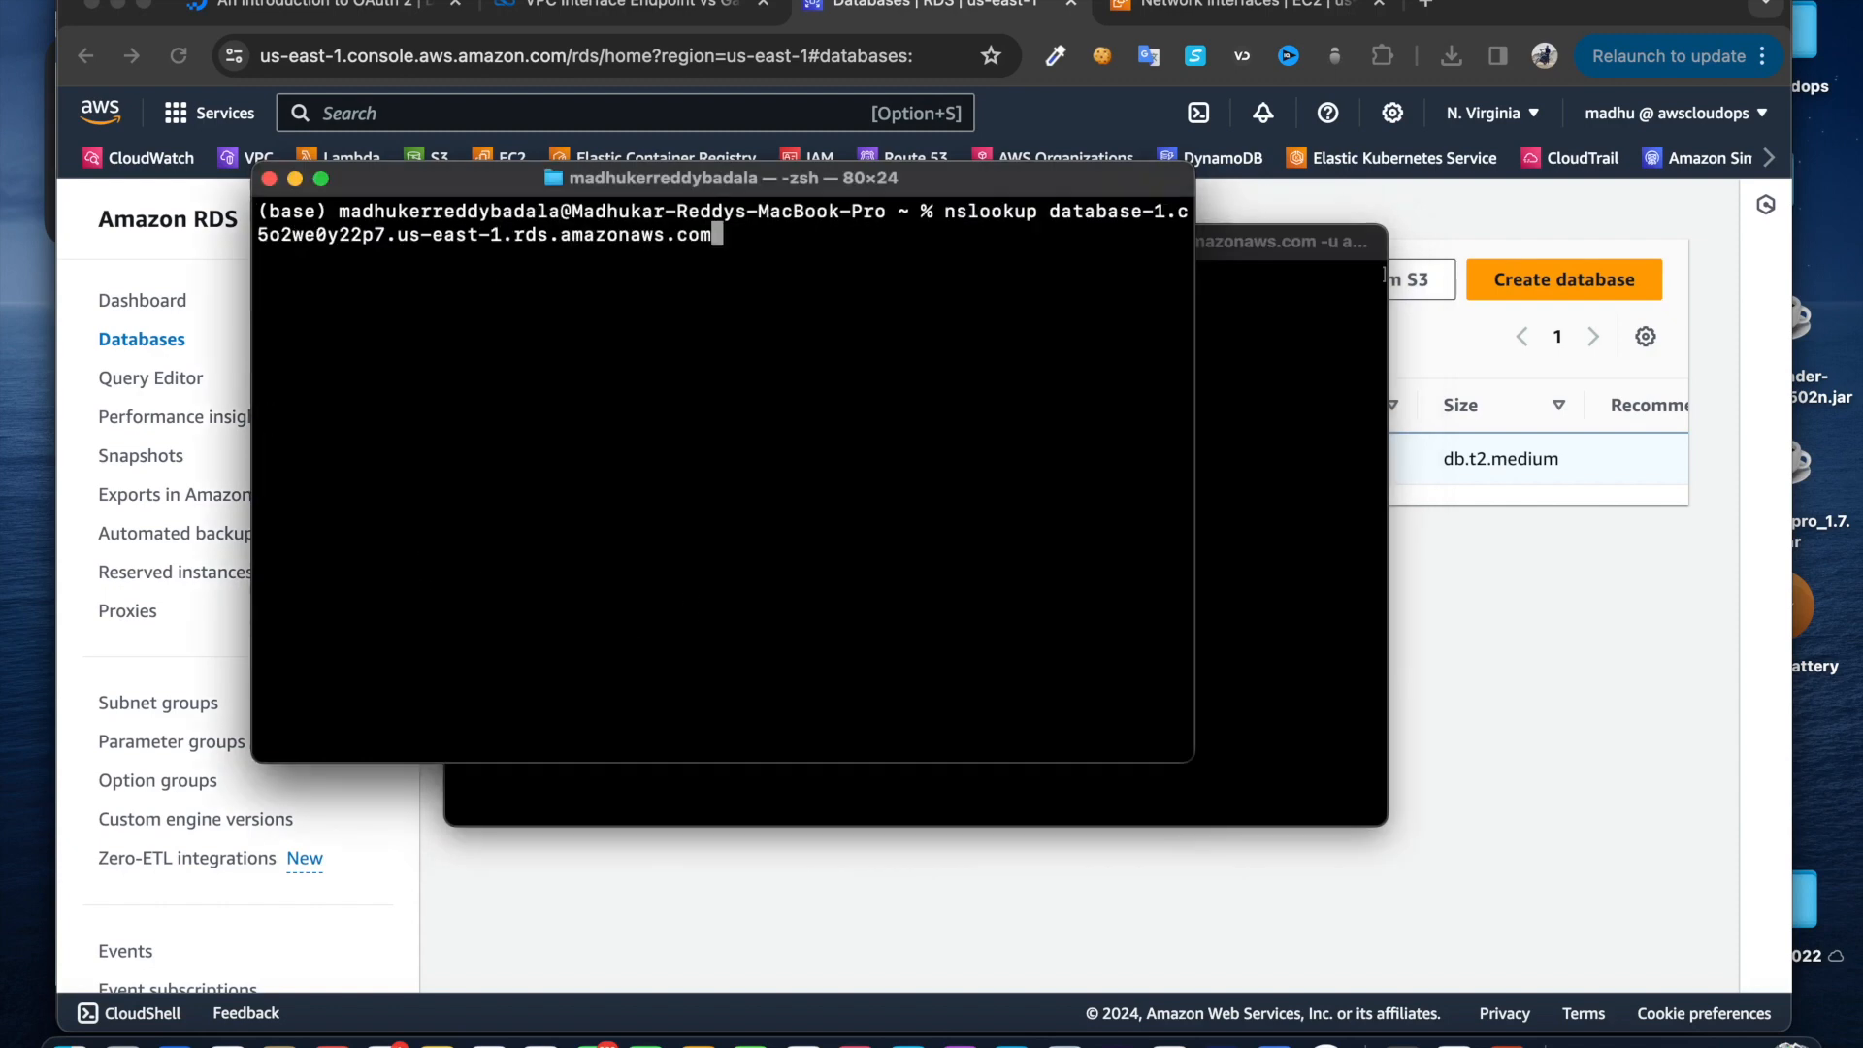
key(Return)
drag(529, 421, 350, 417)
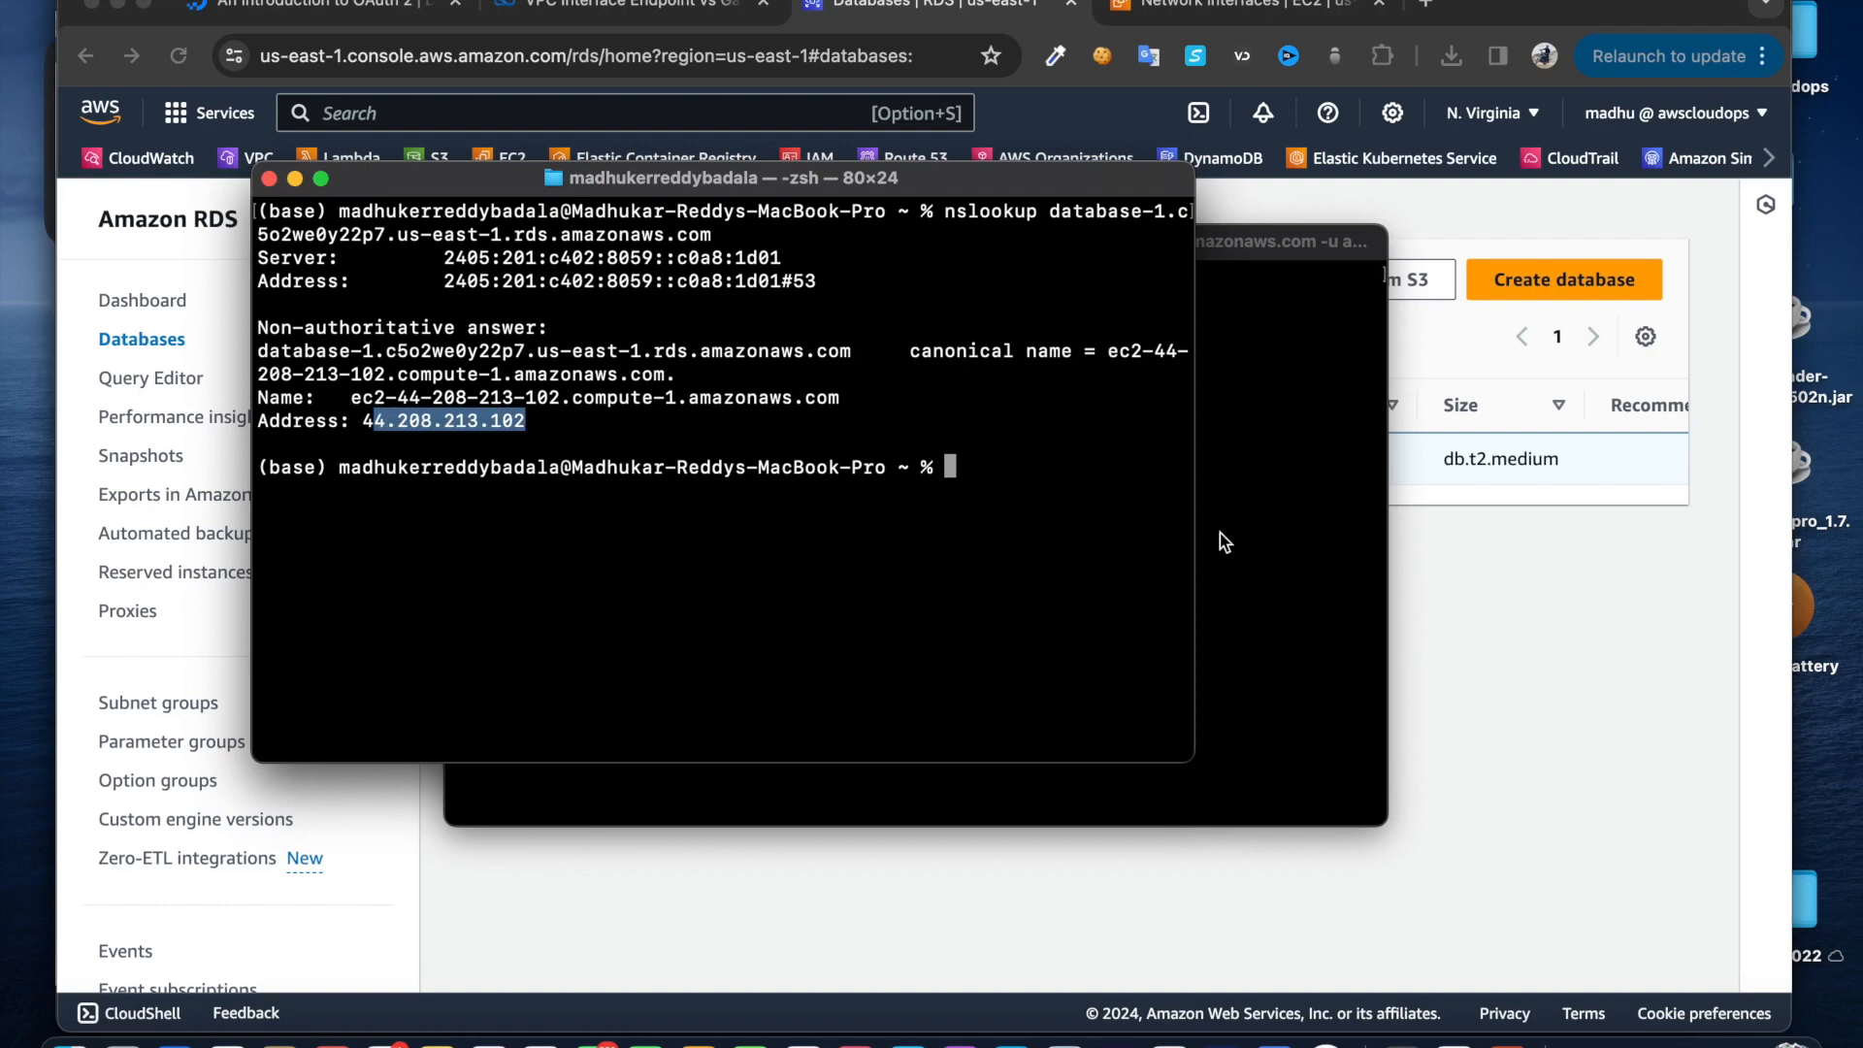
Query the student table once more from the MySQL session to check that the database still responds
click(1228, 529)
key(Up)
key(Return)
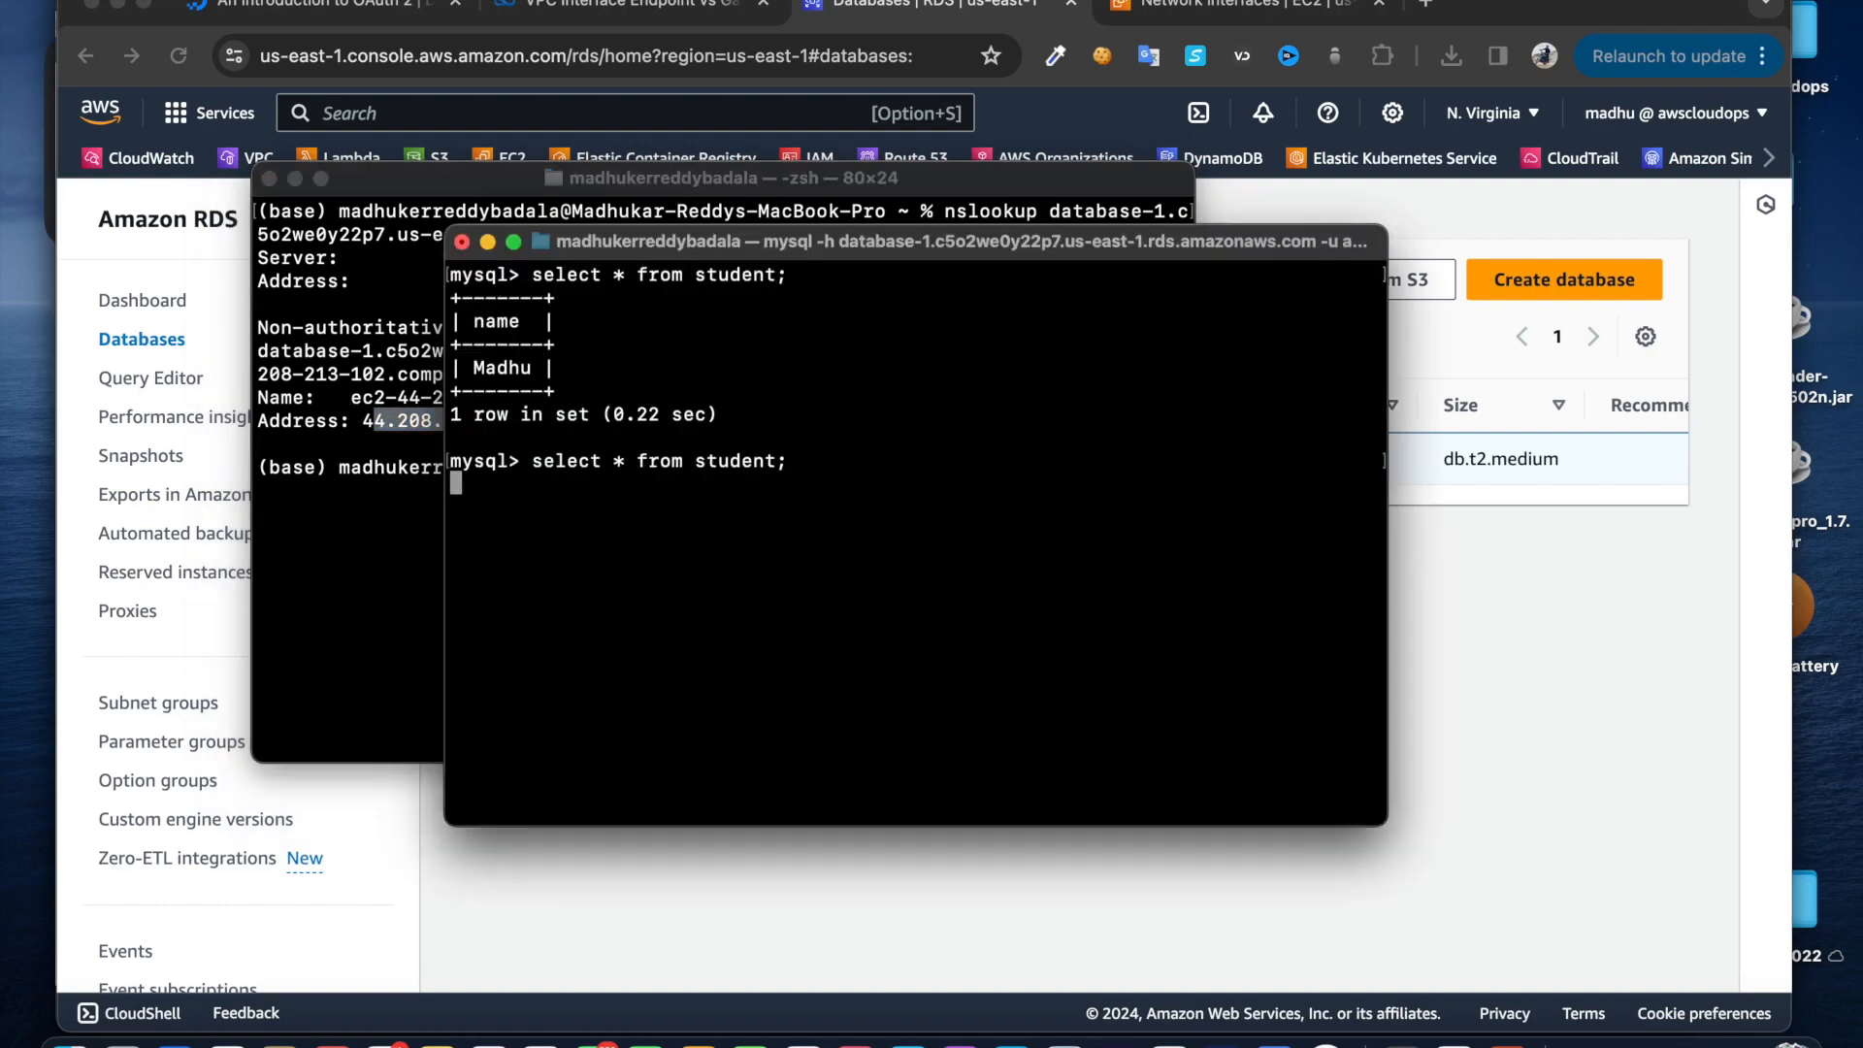
Resolve the database-1 endpoint twice more with nslookup, highlighting the first resolved address and clearing the terminal before the second lookup
click(402, 524)
key(Up)
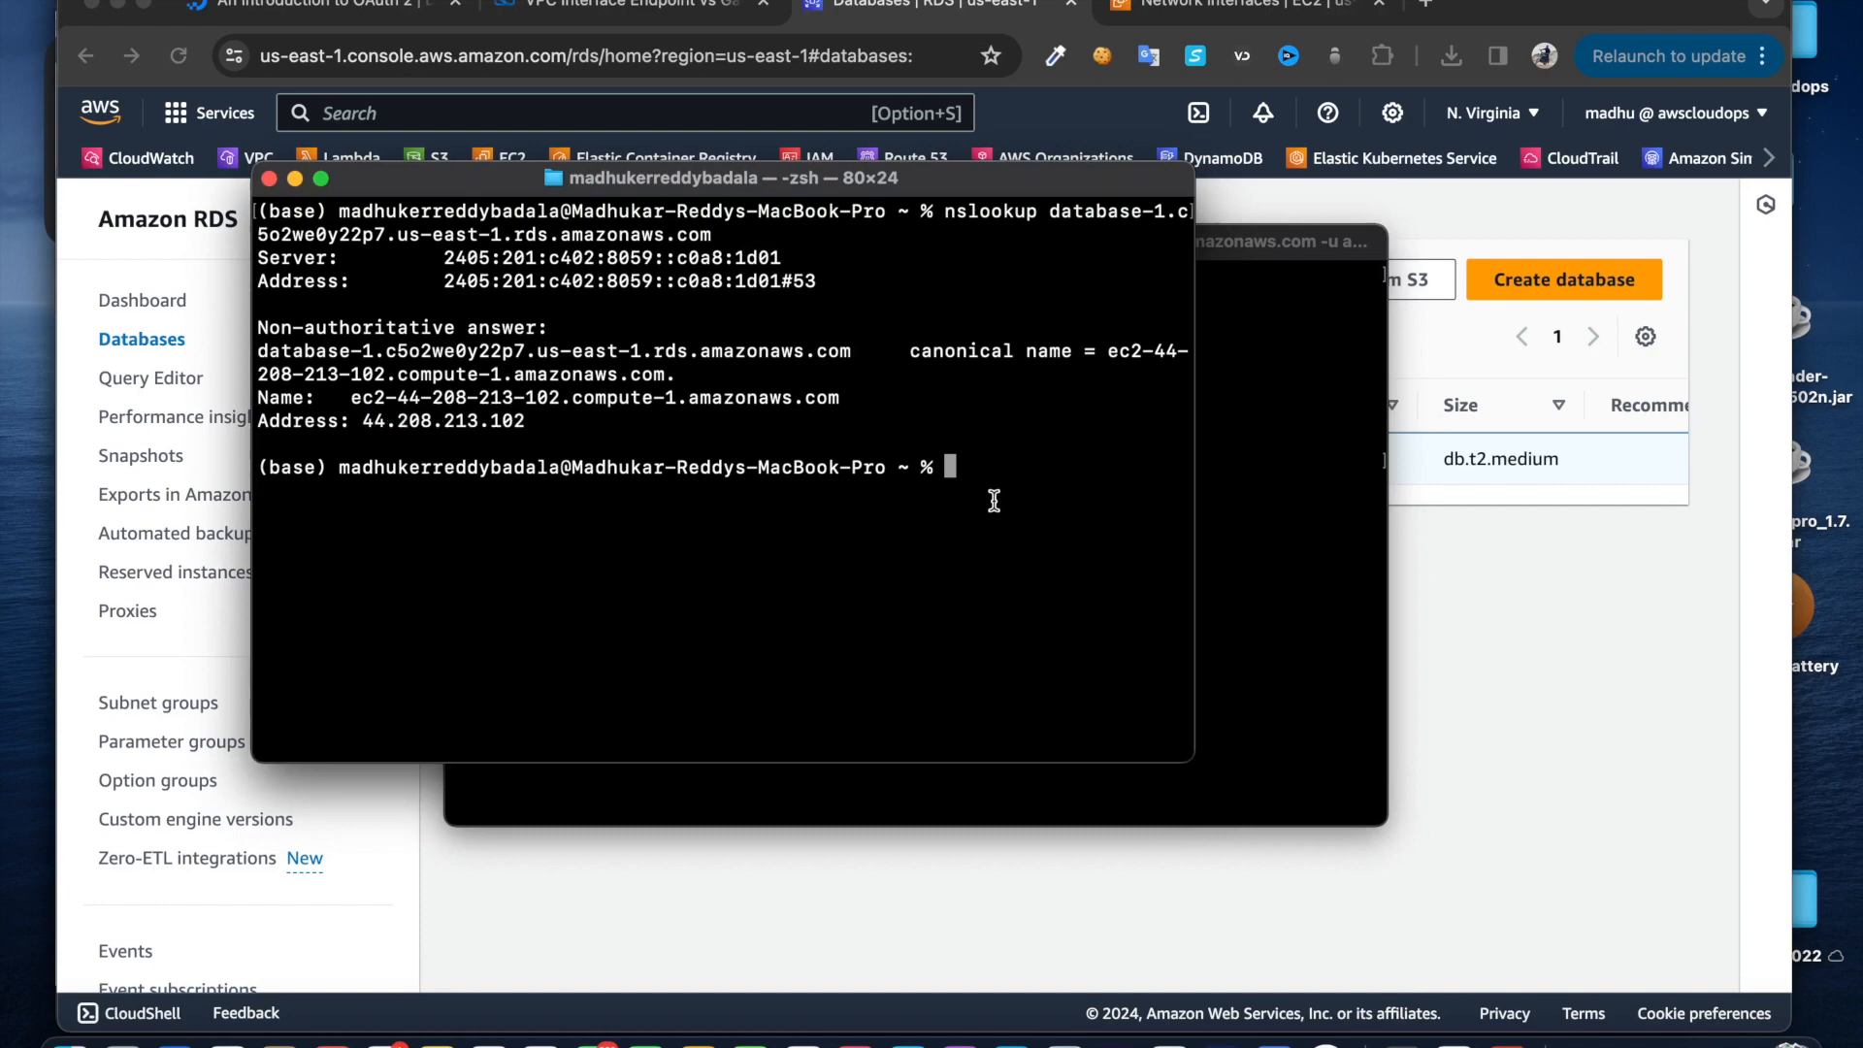
key(Return)
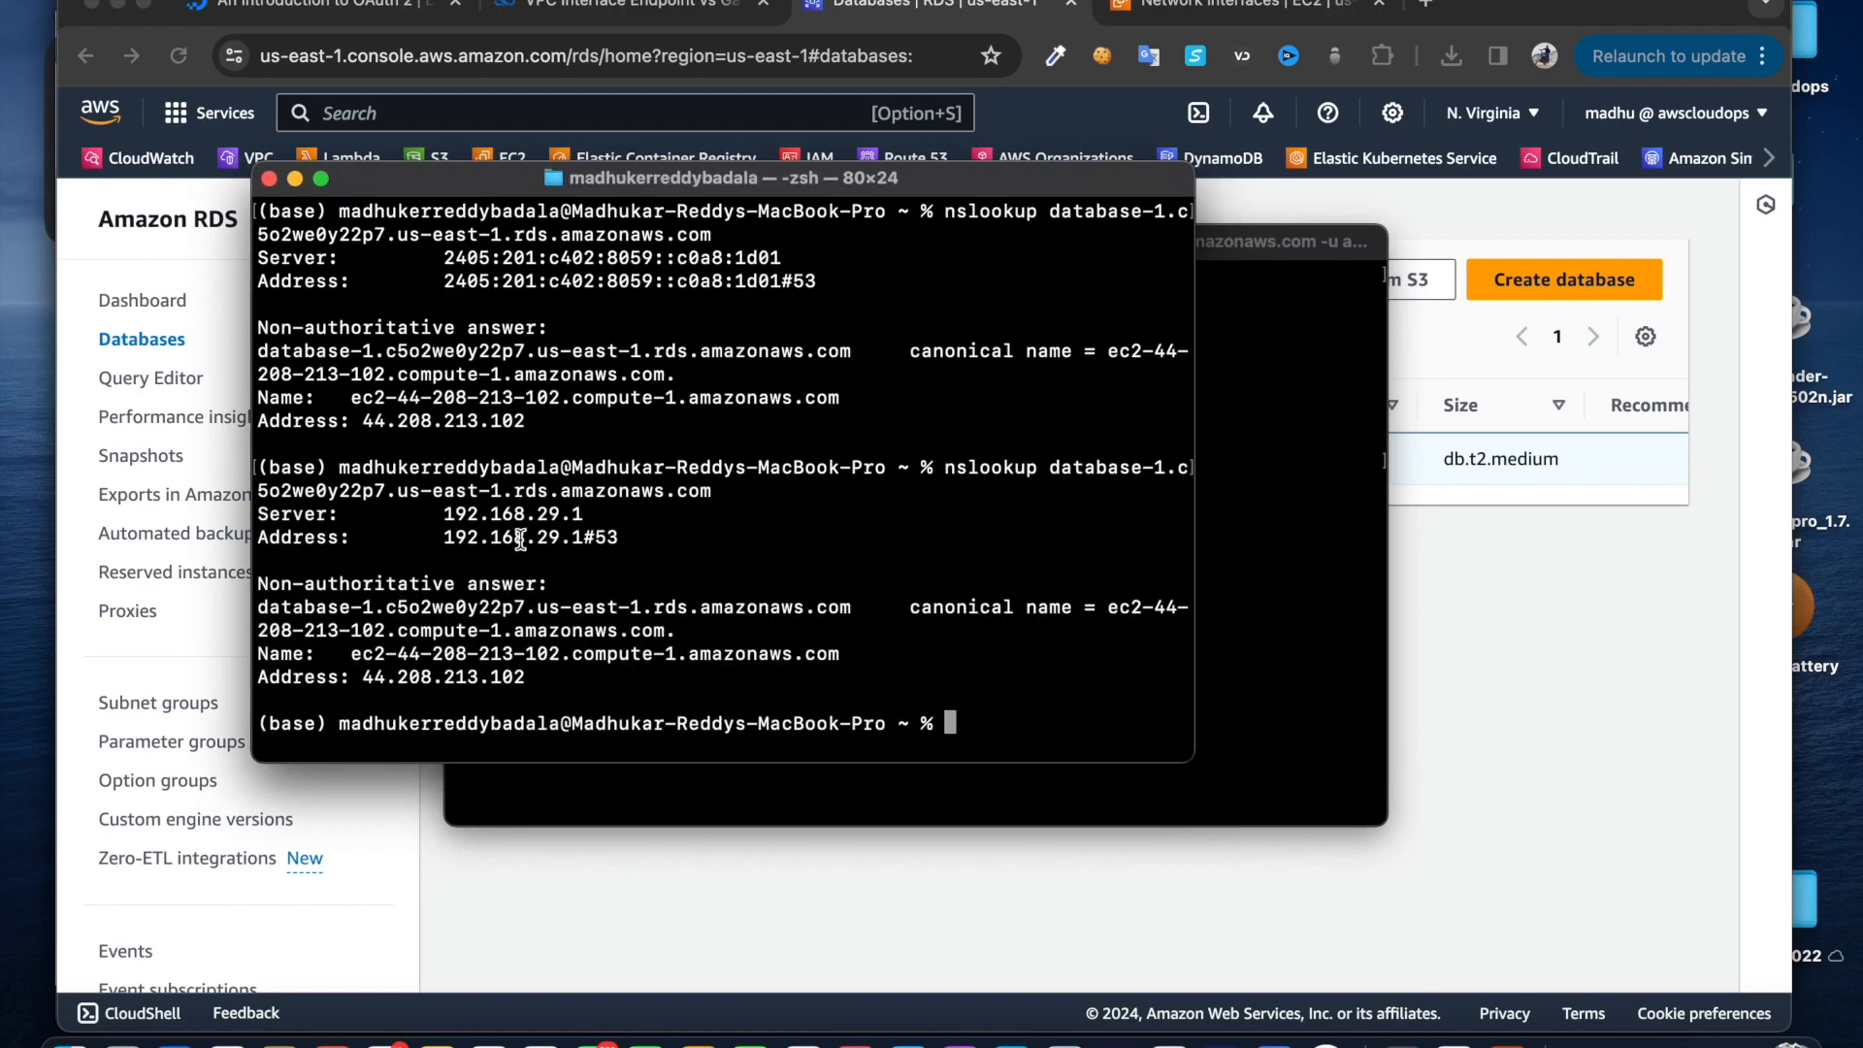
drag(554, 677, 364, 676)
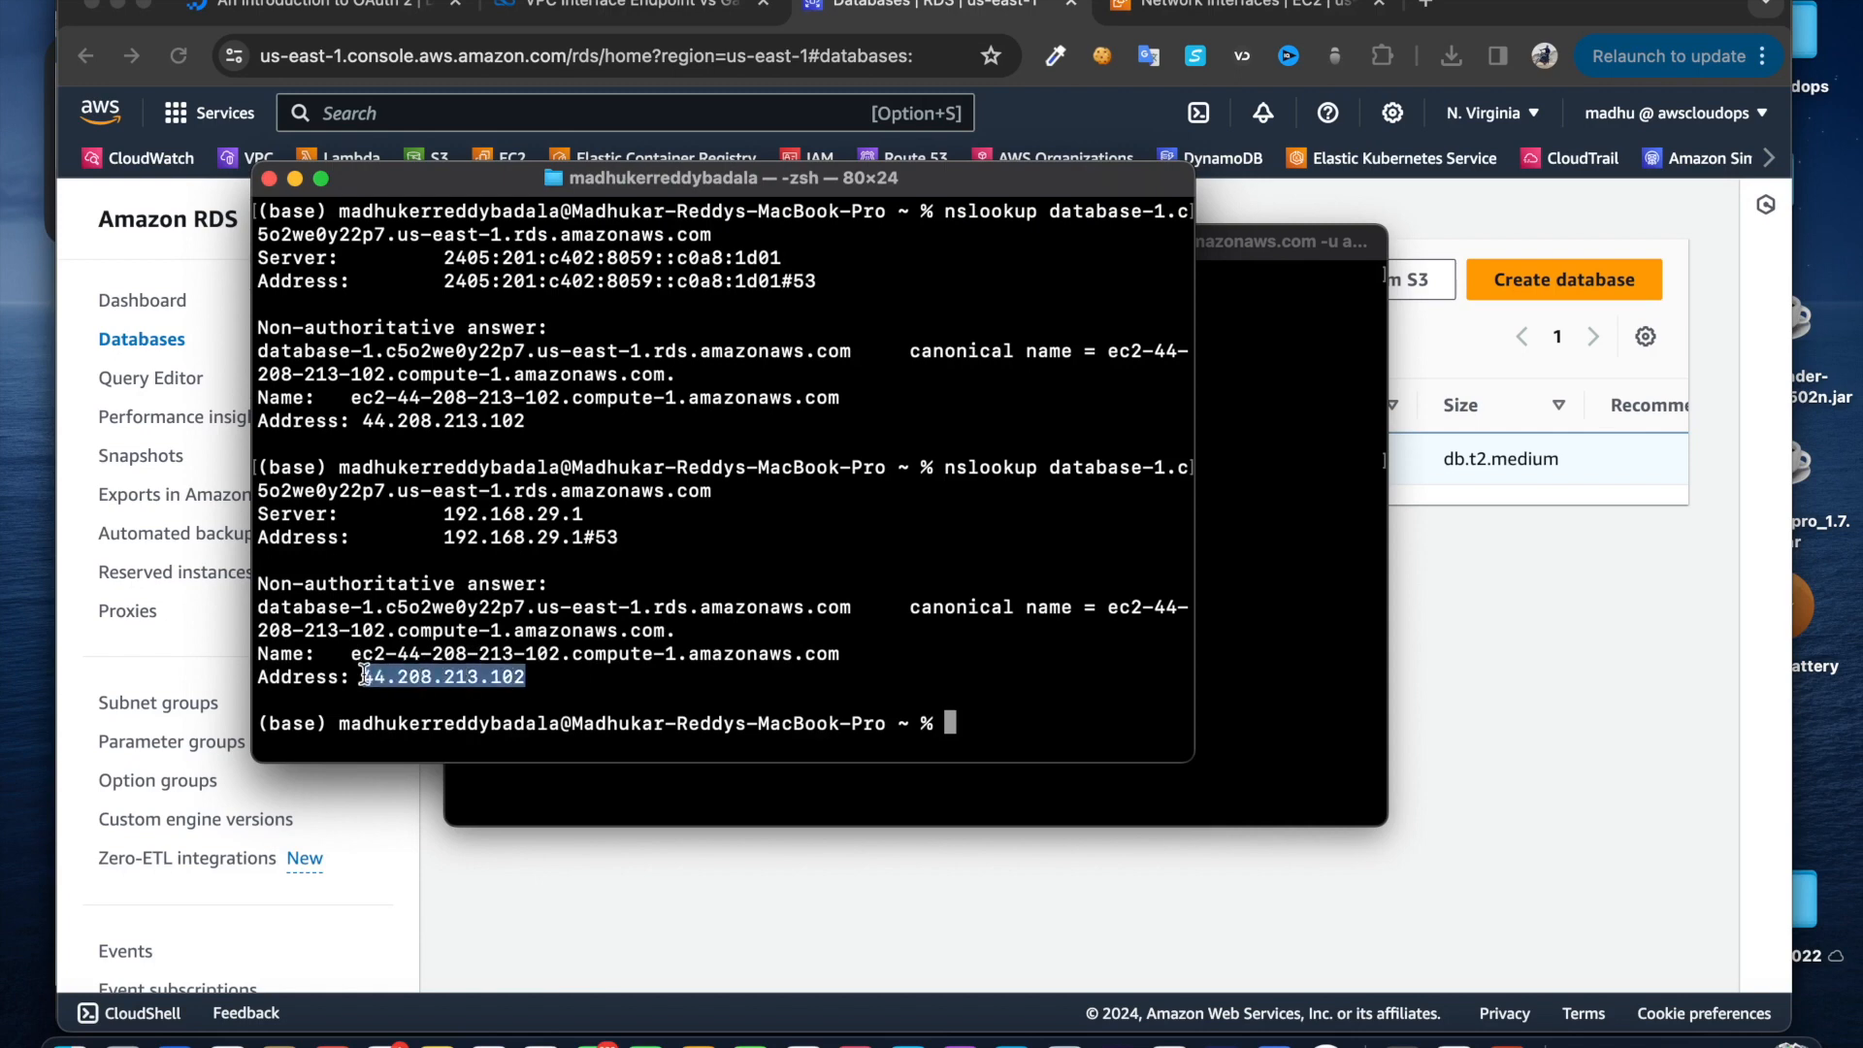
click(1096, 723)
key(ctrl+l)
key(Up)
key(Return)
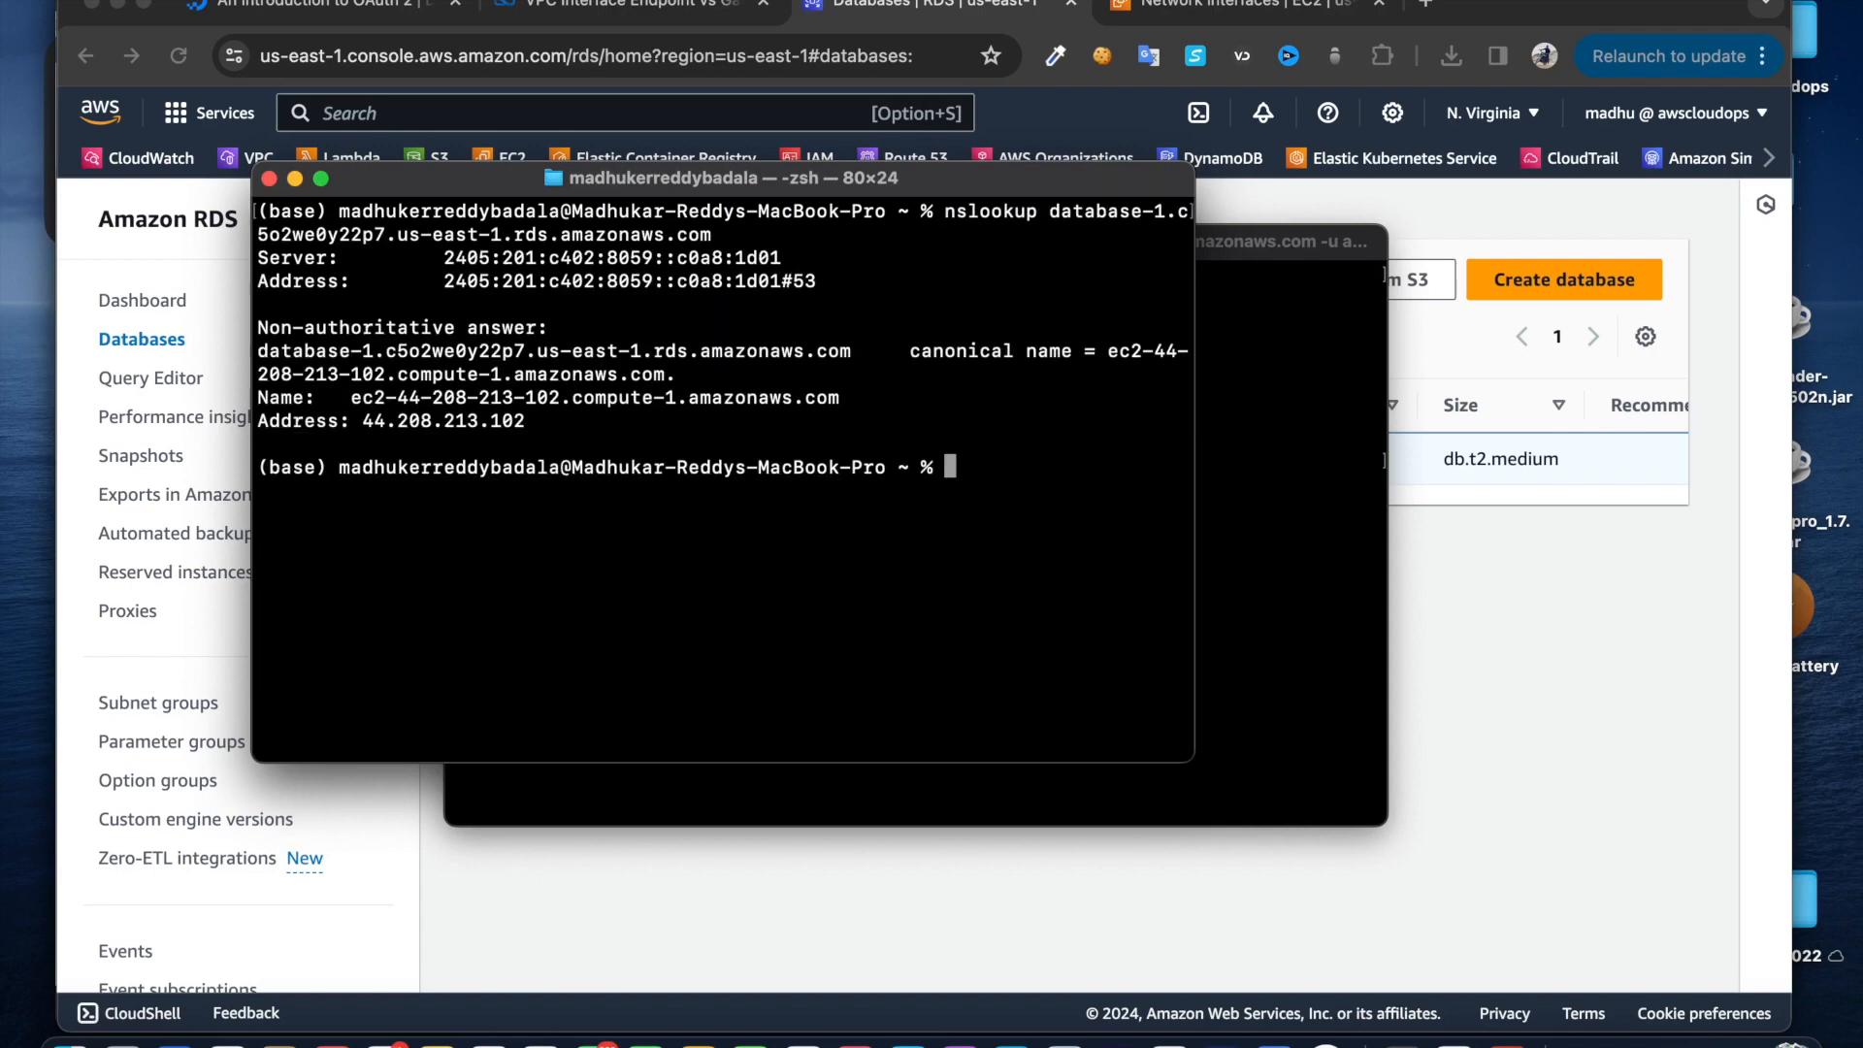
Clear the MySQL session and run select * from student; again
click(1267, 629)
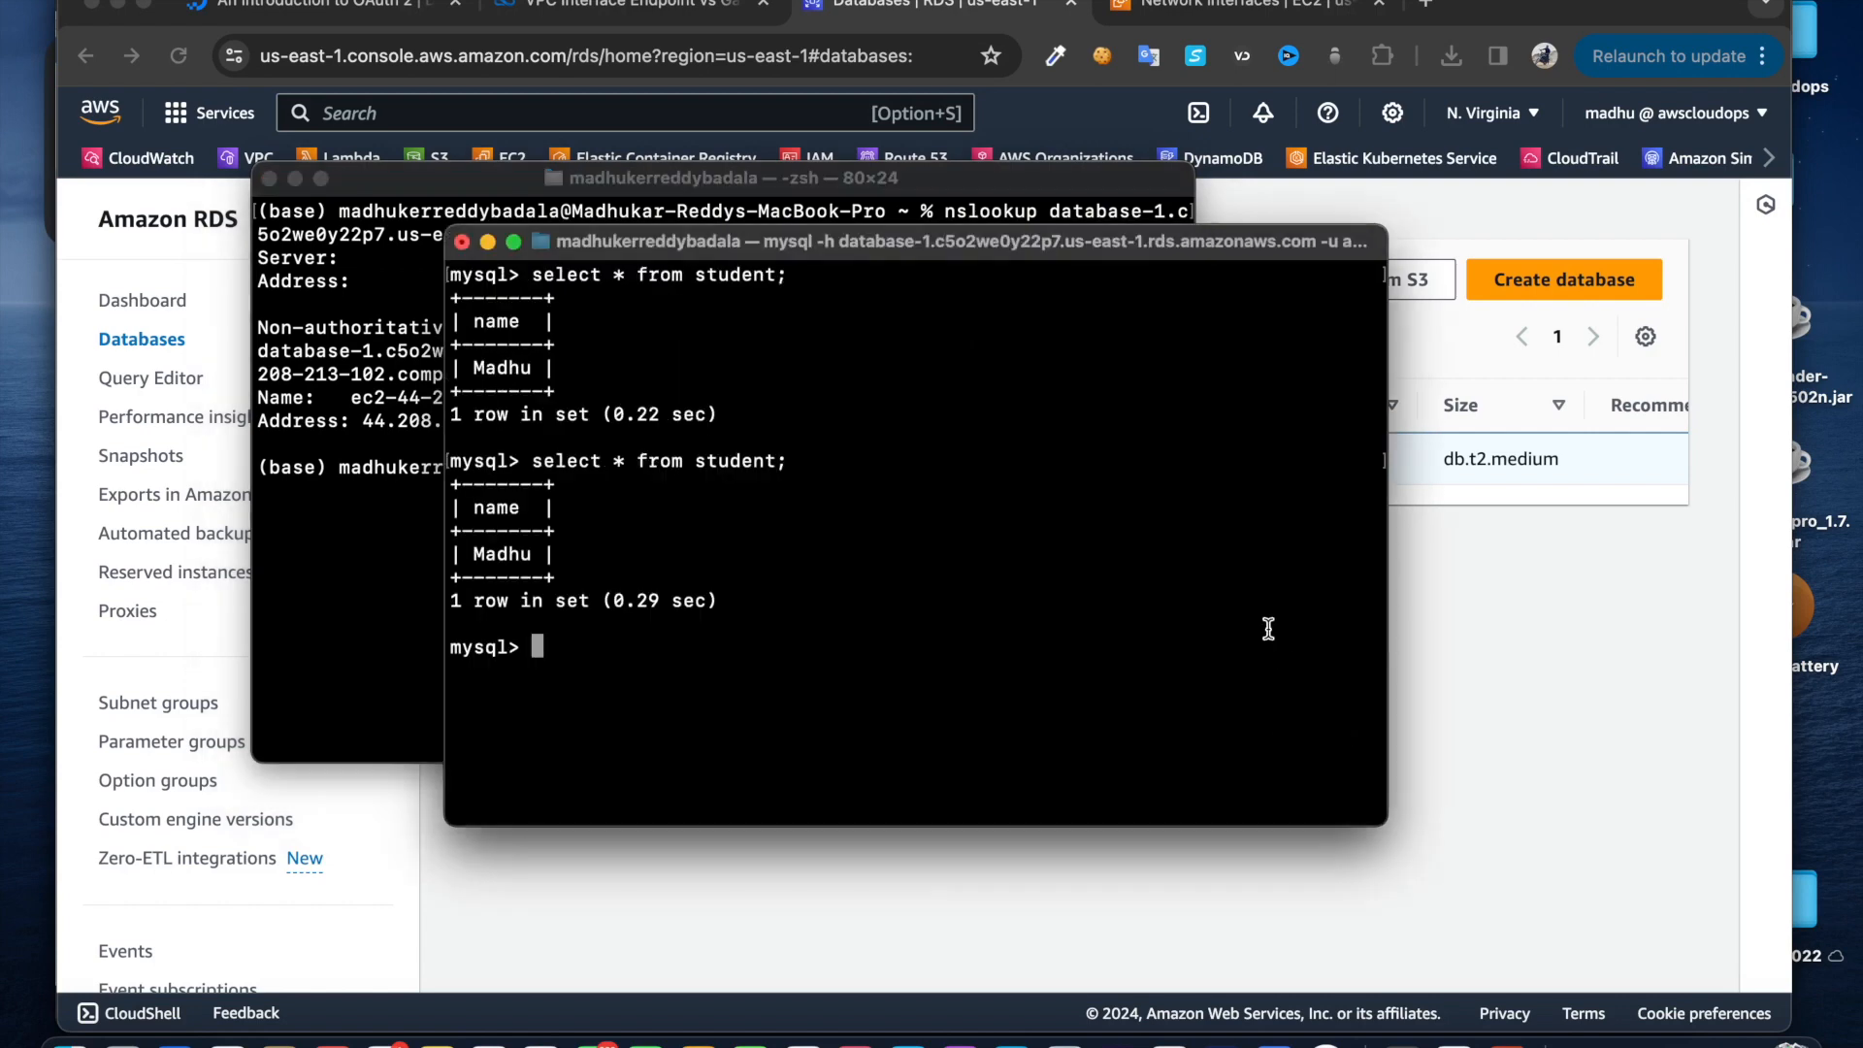
key(Up)
key(ctrl+l)
key(Return)
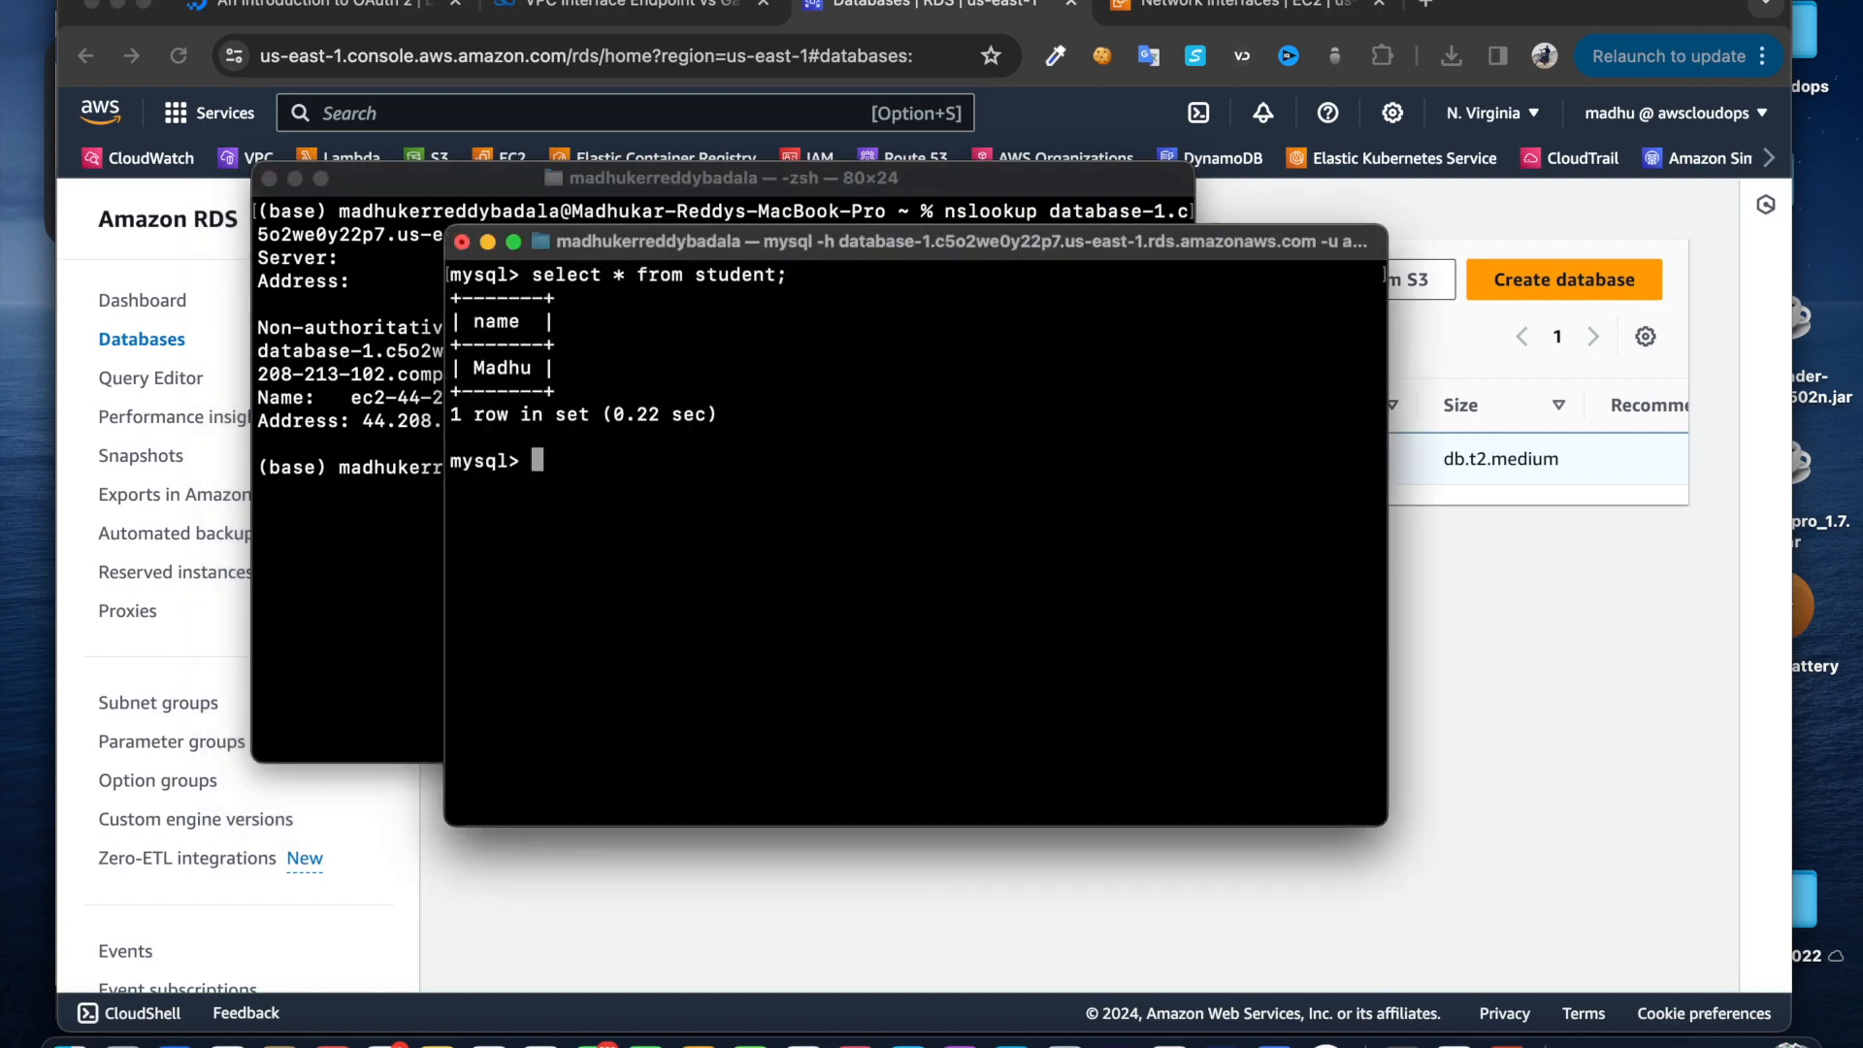
Clear the shell terminal and repeat the nslookup of the database-1 endpoint
click(345, 580)
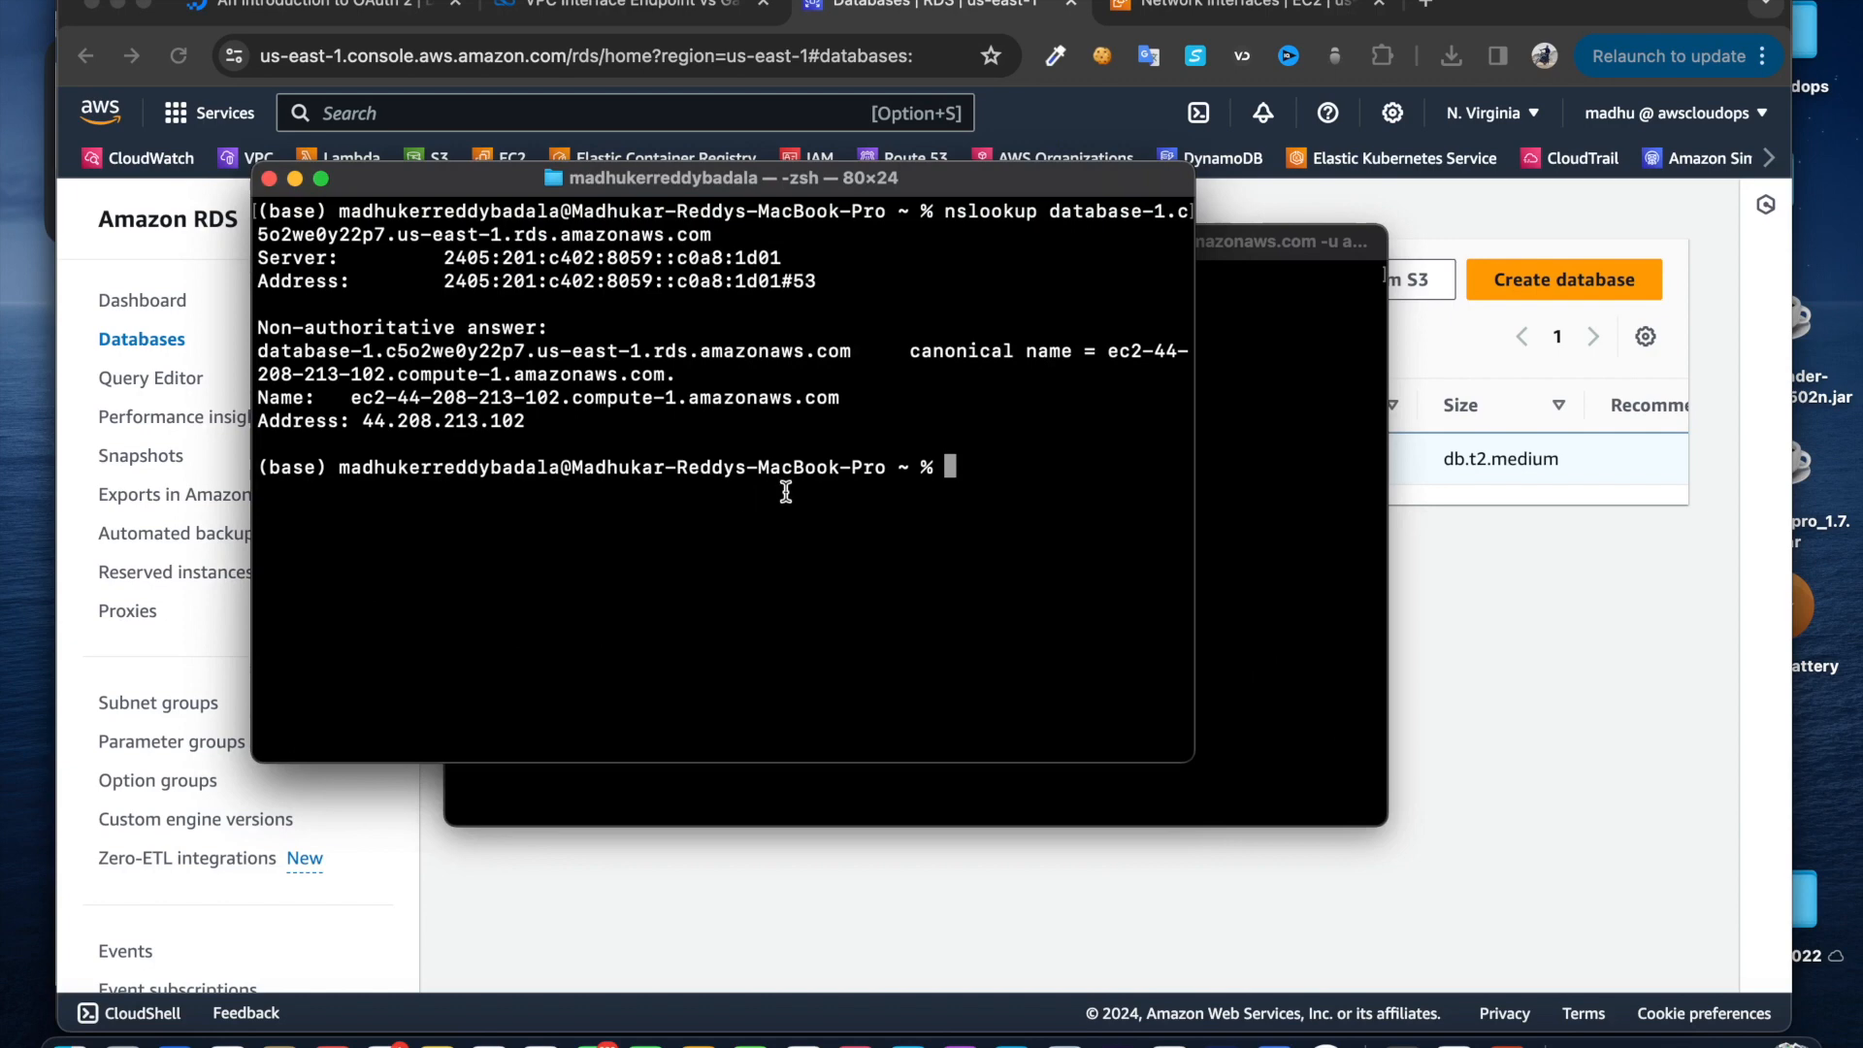
key(ctrl+l)
key(Up)
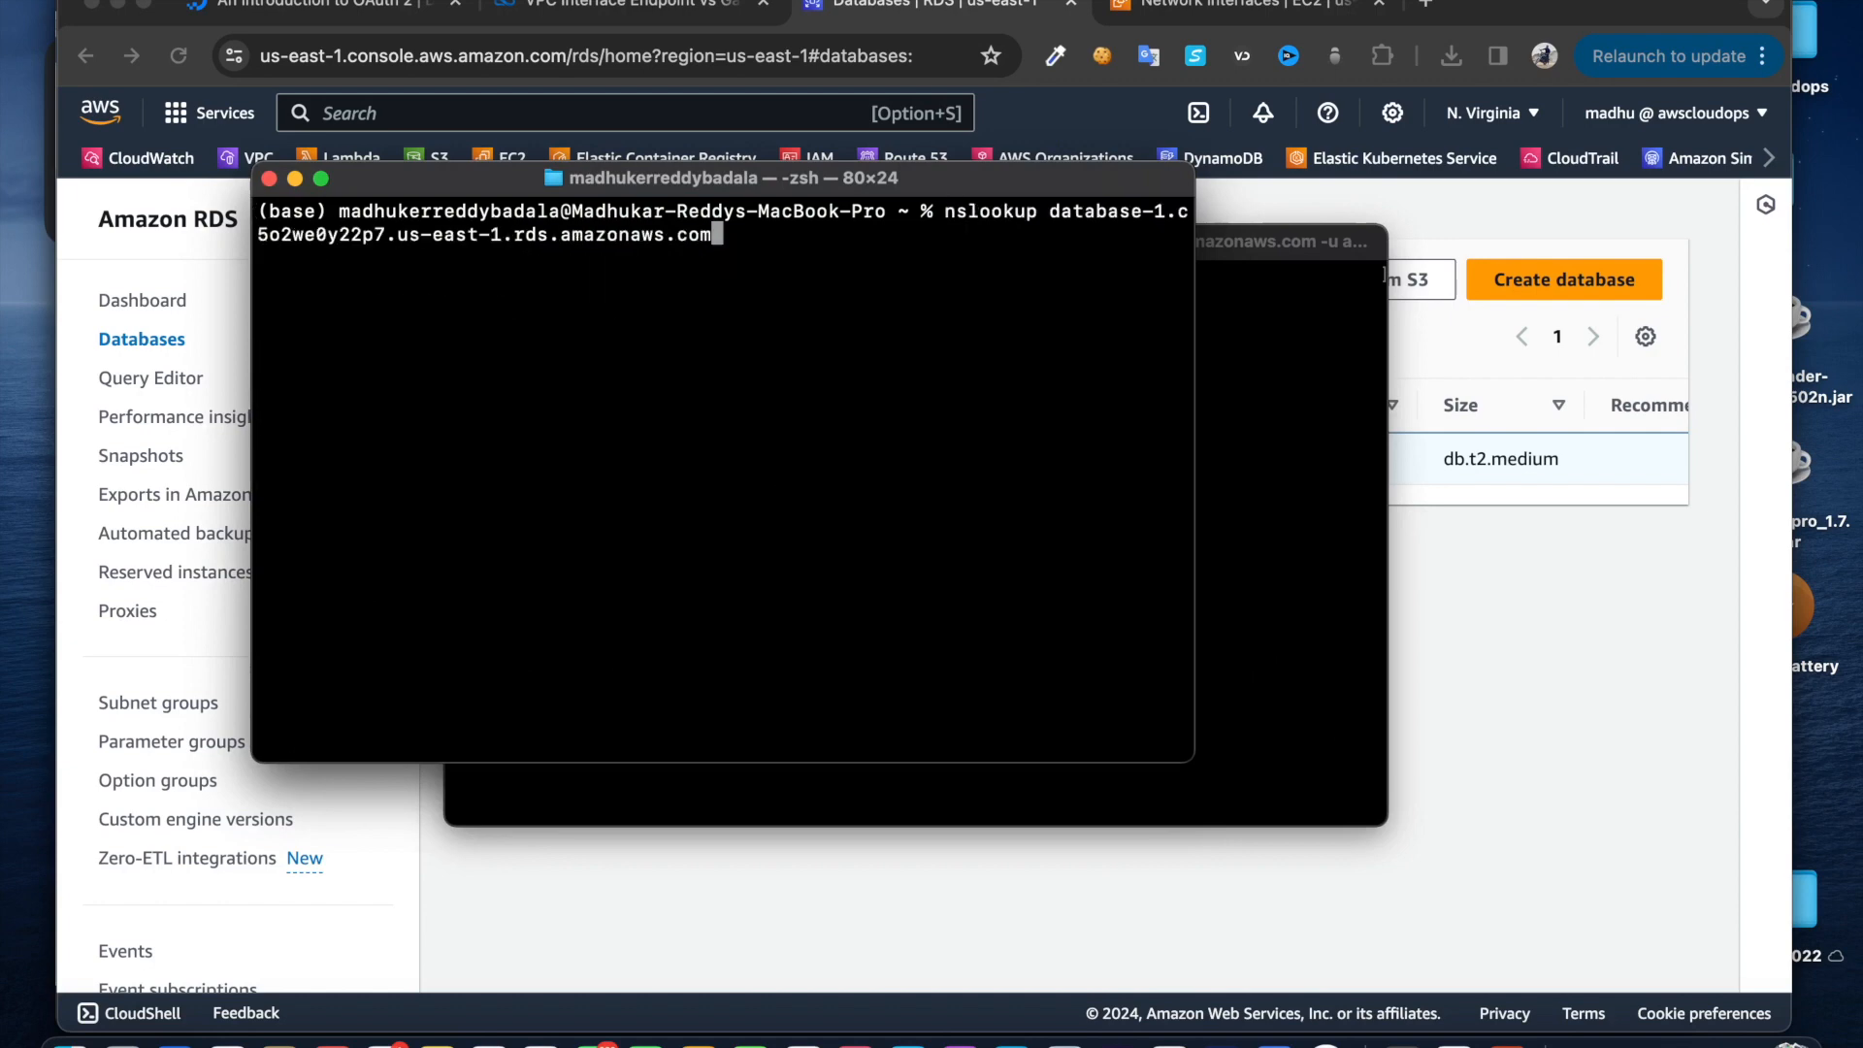
key(Return)
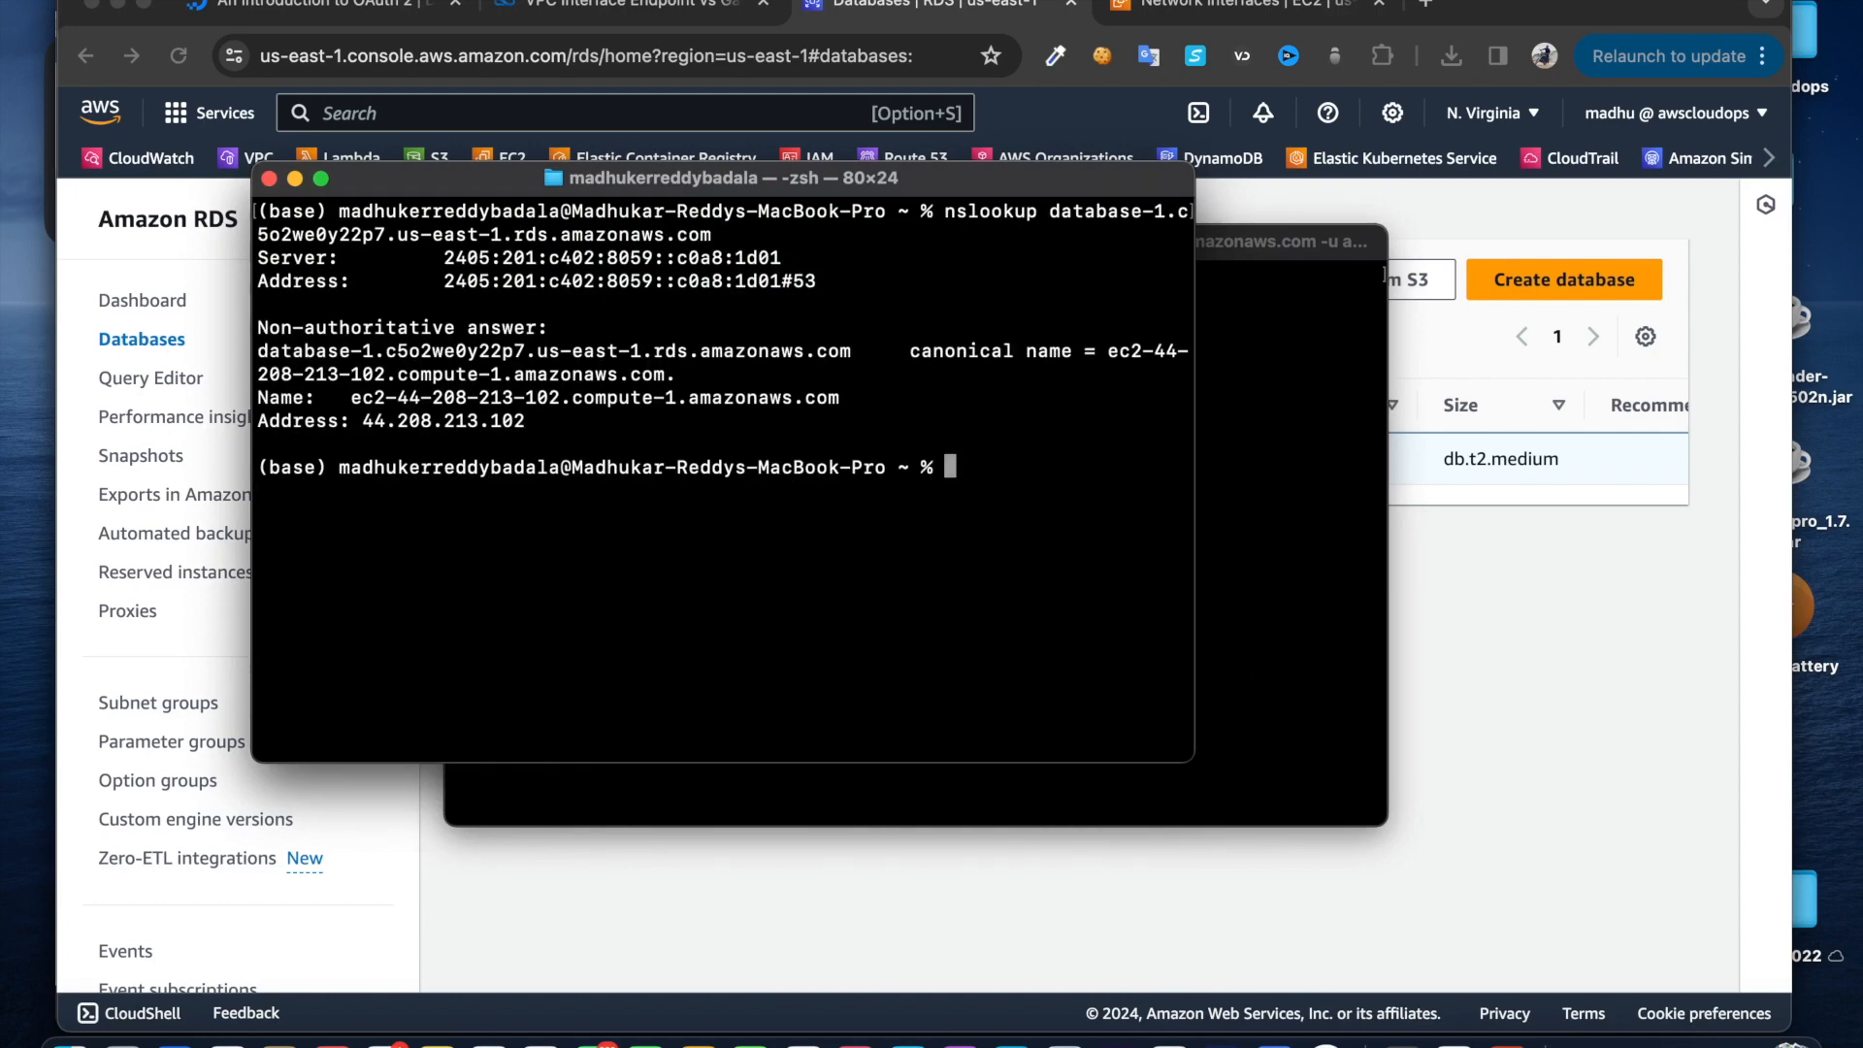
Reload the RDS databases list to check the status of database-1, and close the terminal window used for nslookup
click(1009, 8)
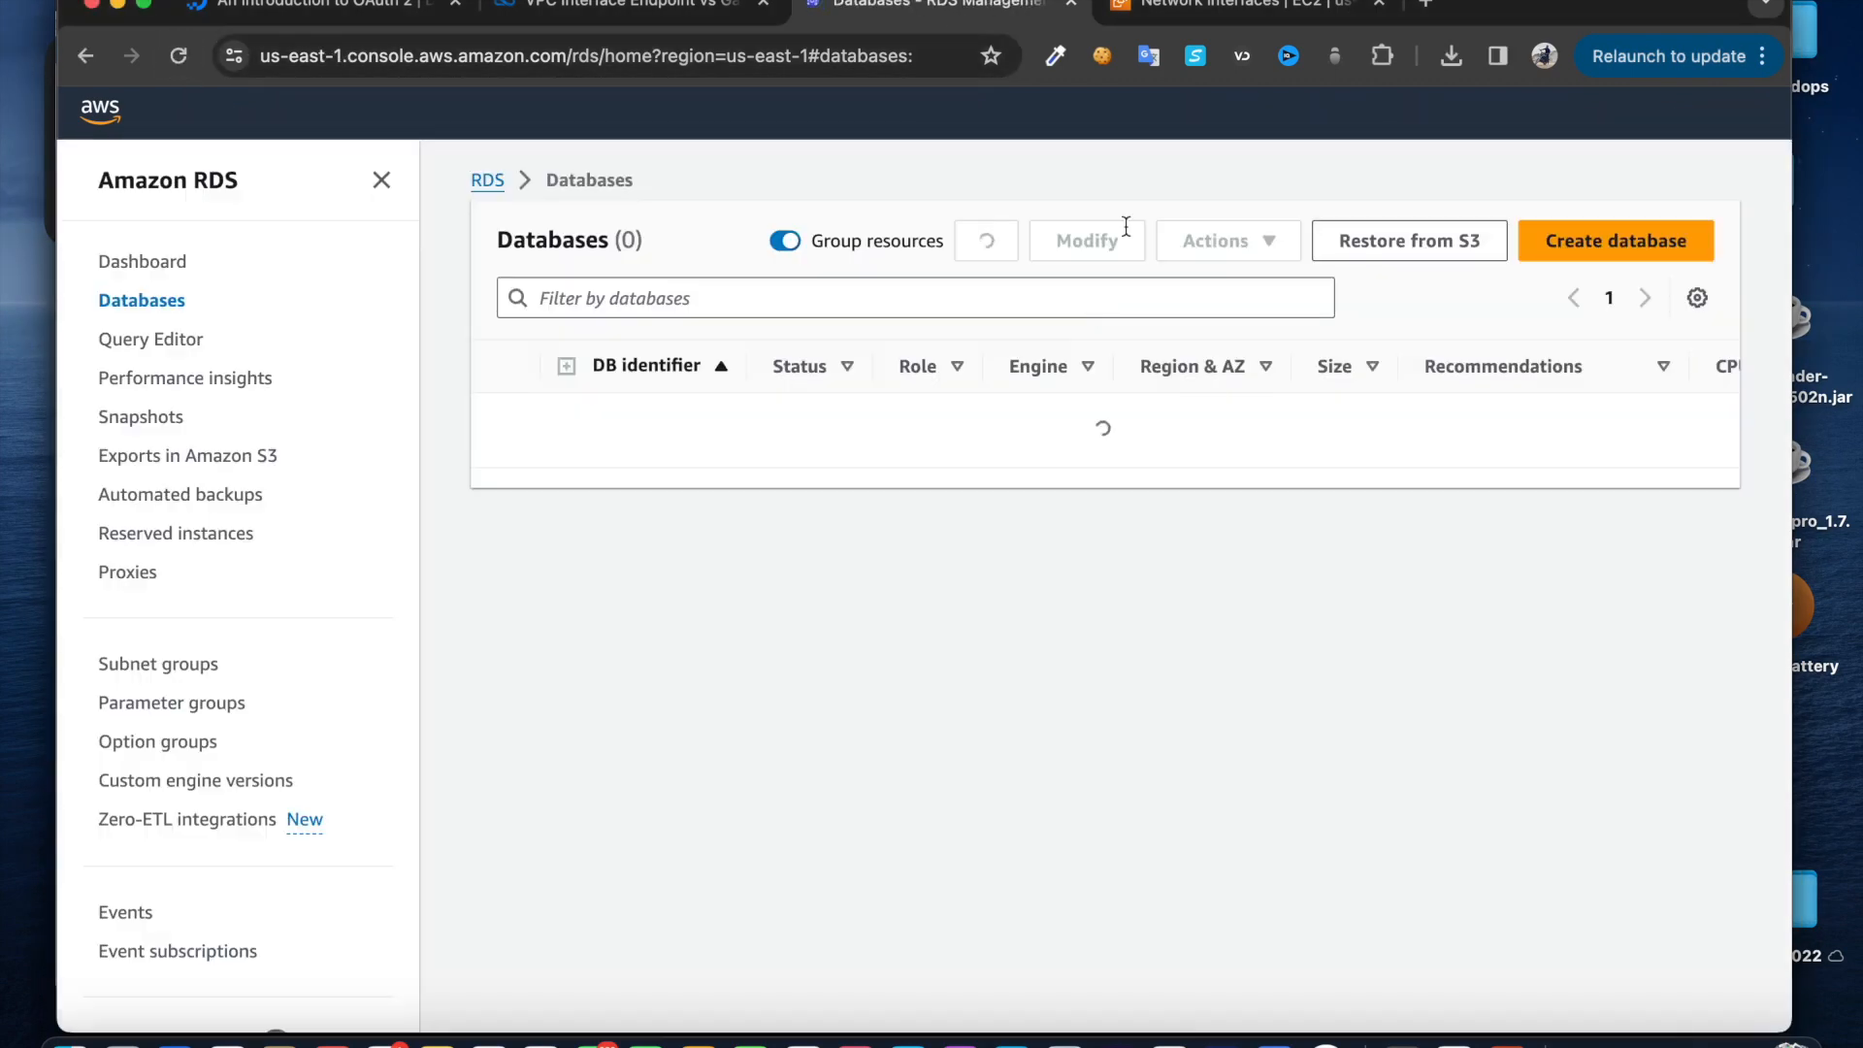
click(1064, 1045)
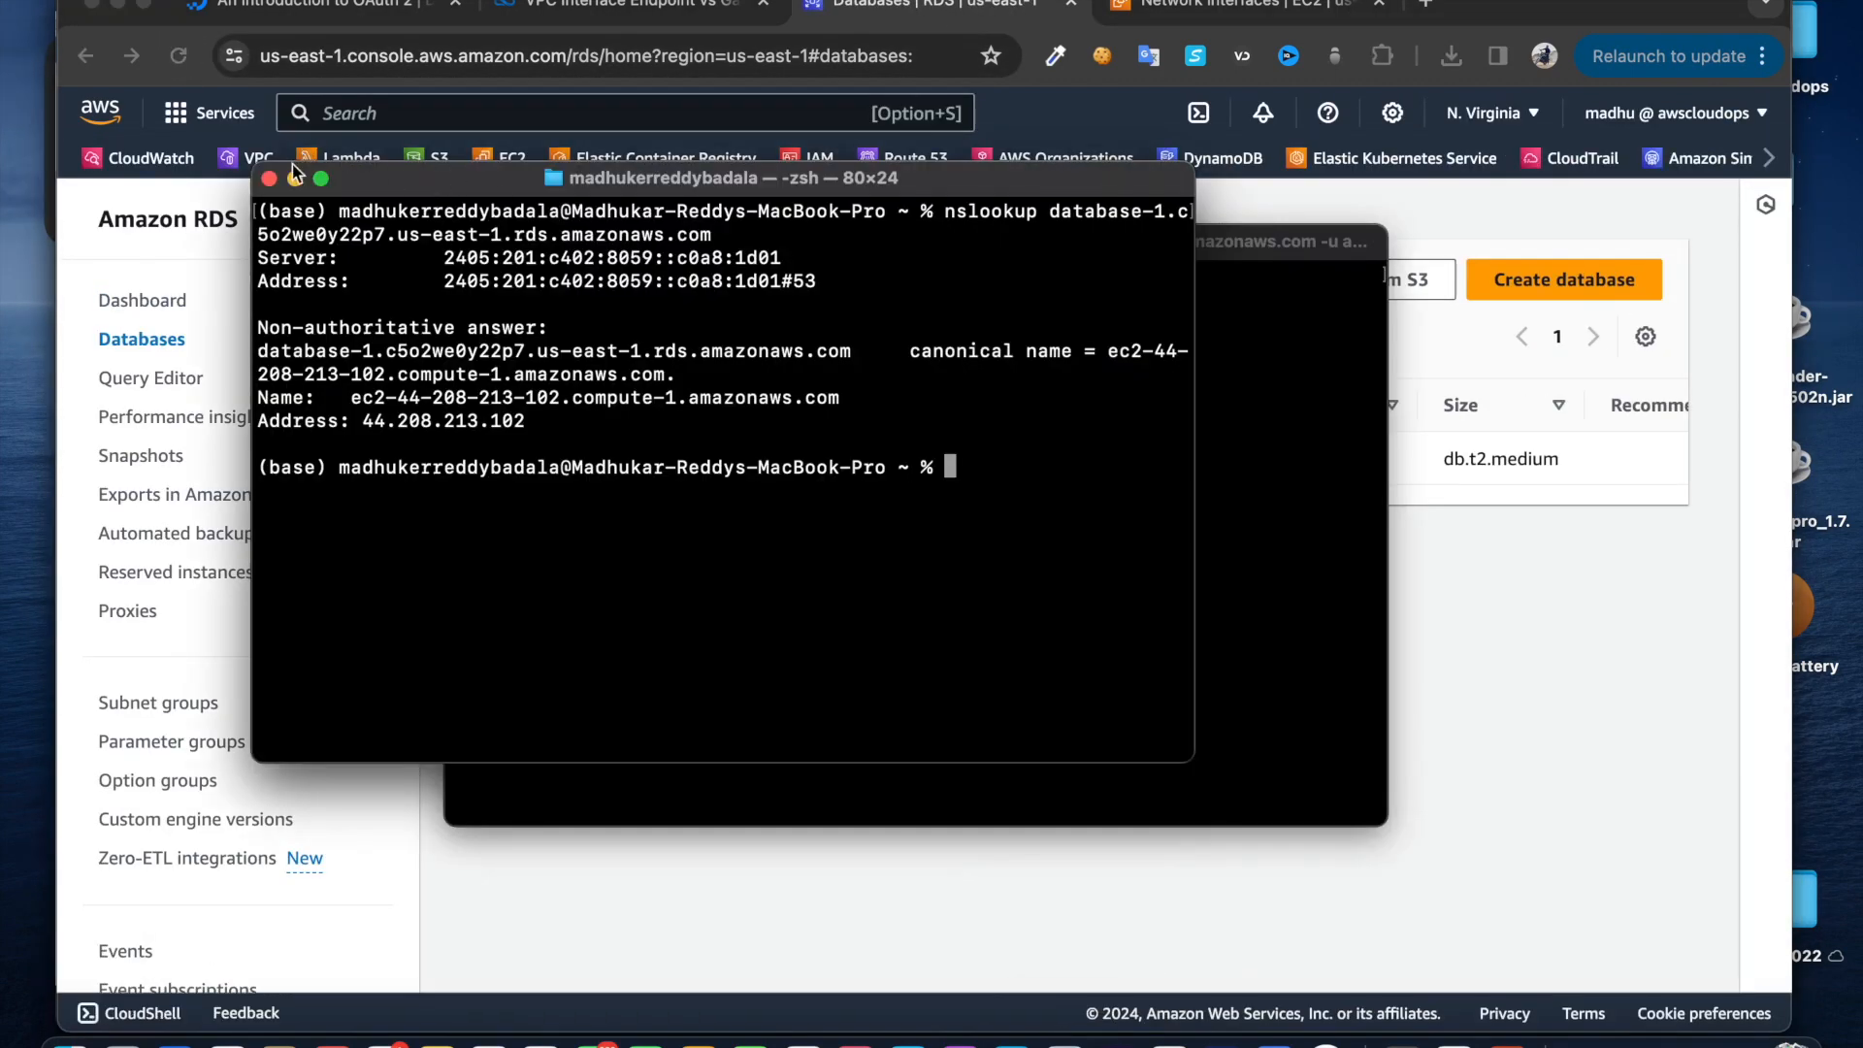
click(271, 180)
click(1672, 713)
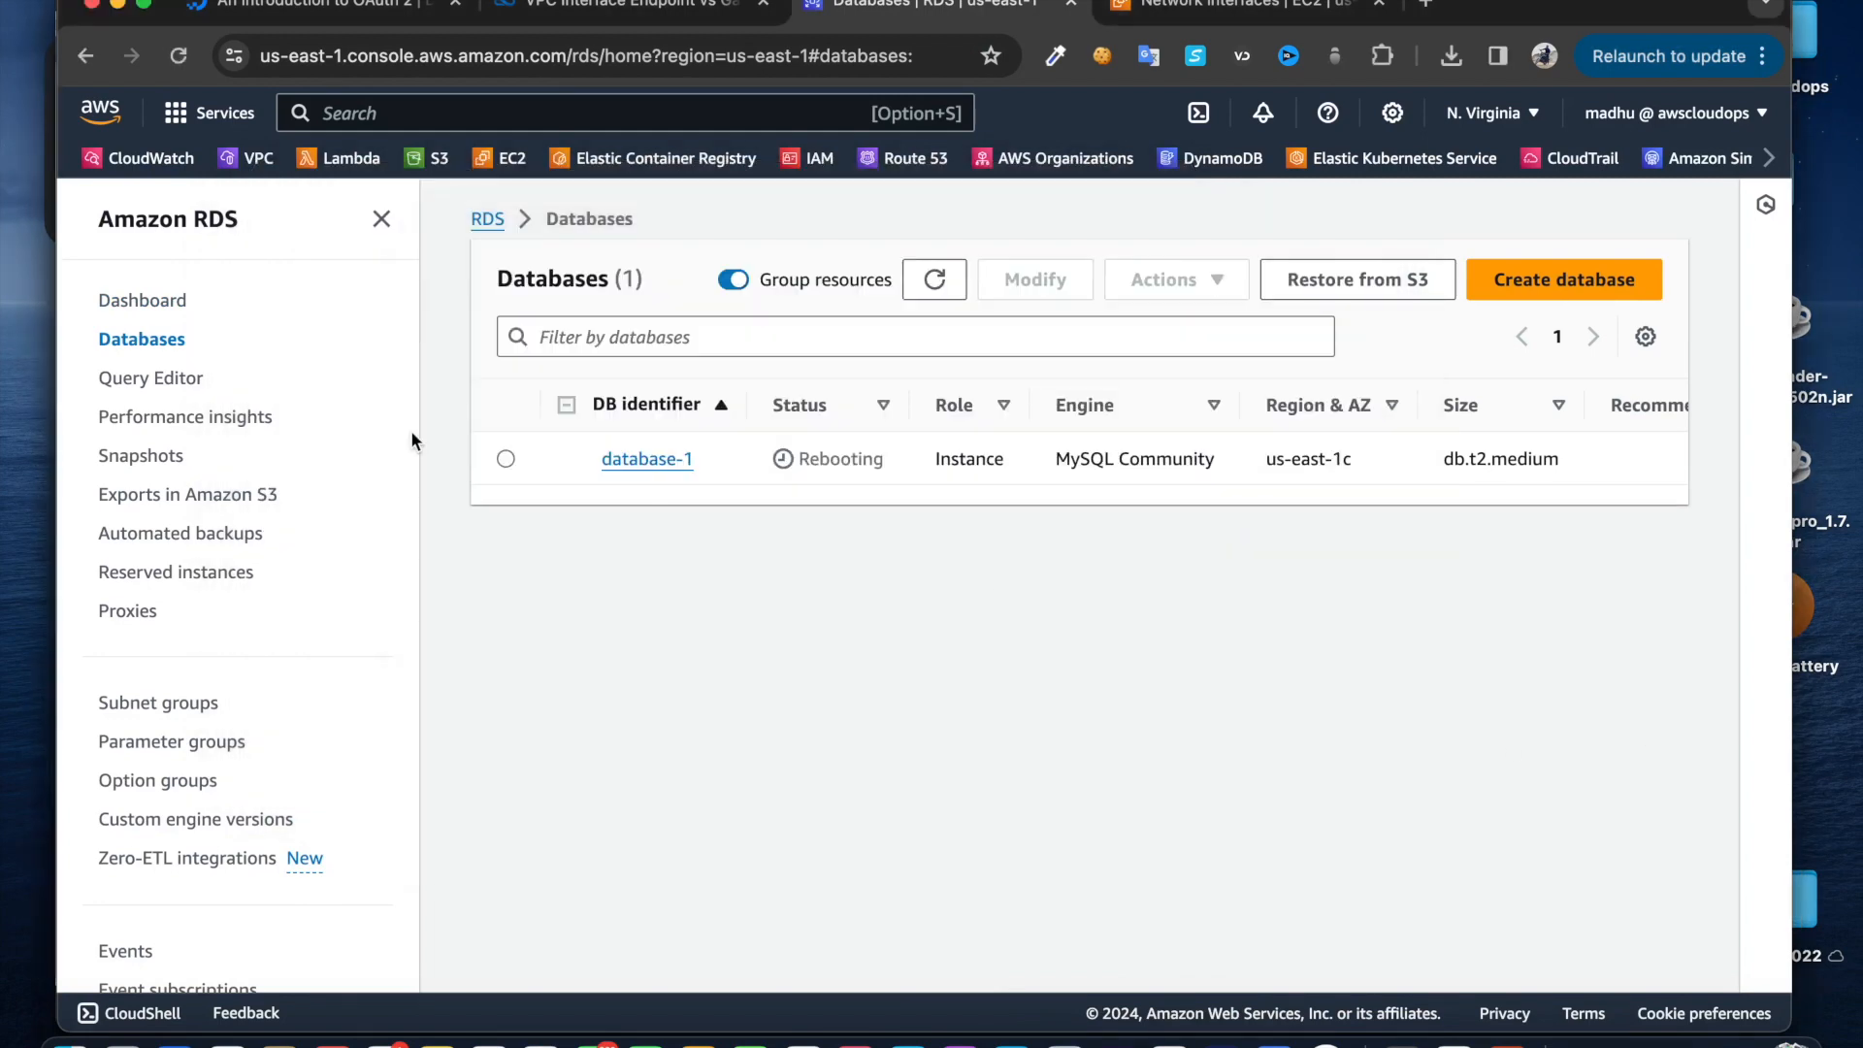
Open the database-1 details and copy its endpoint from the connectivity section
click(663, 462)
scroll(621, 835, down, 4)
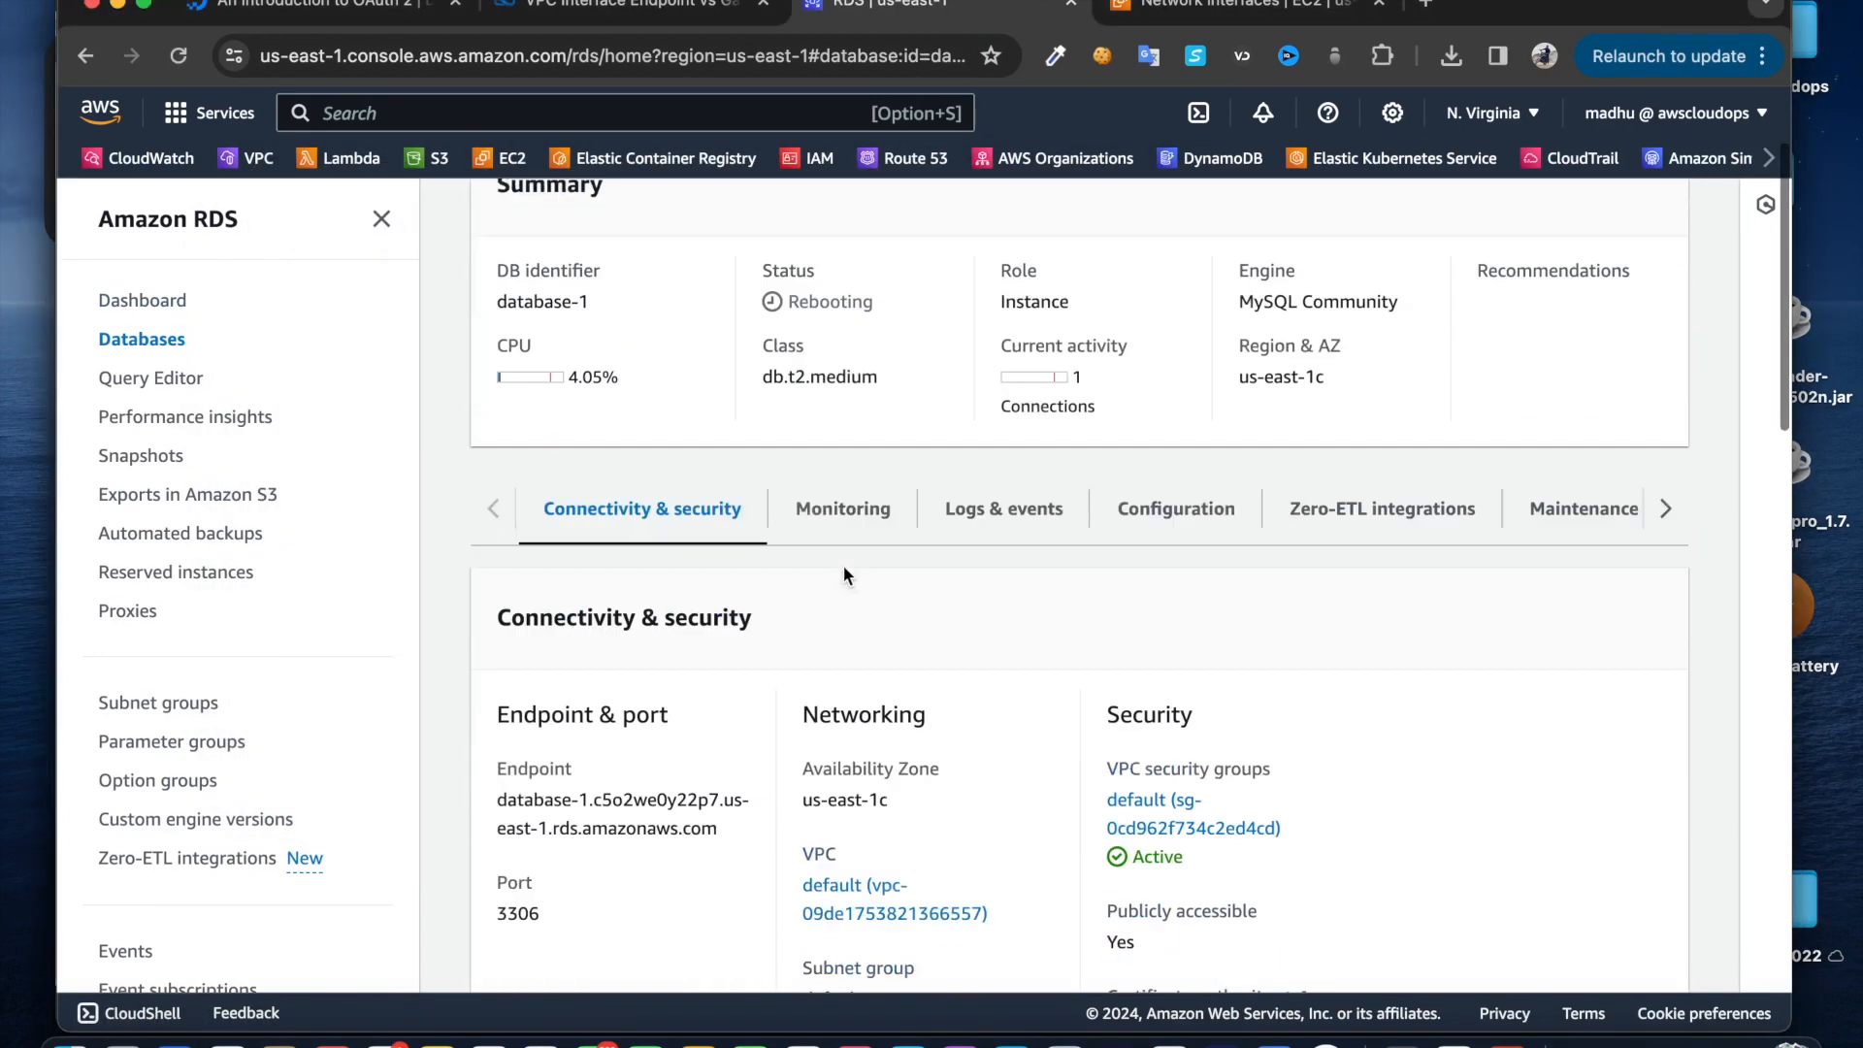
drag(724, 795, 446, 771)
key(super+c)
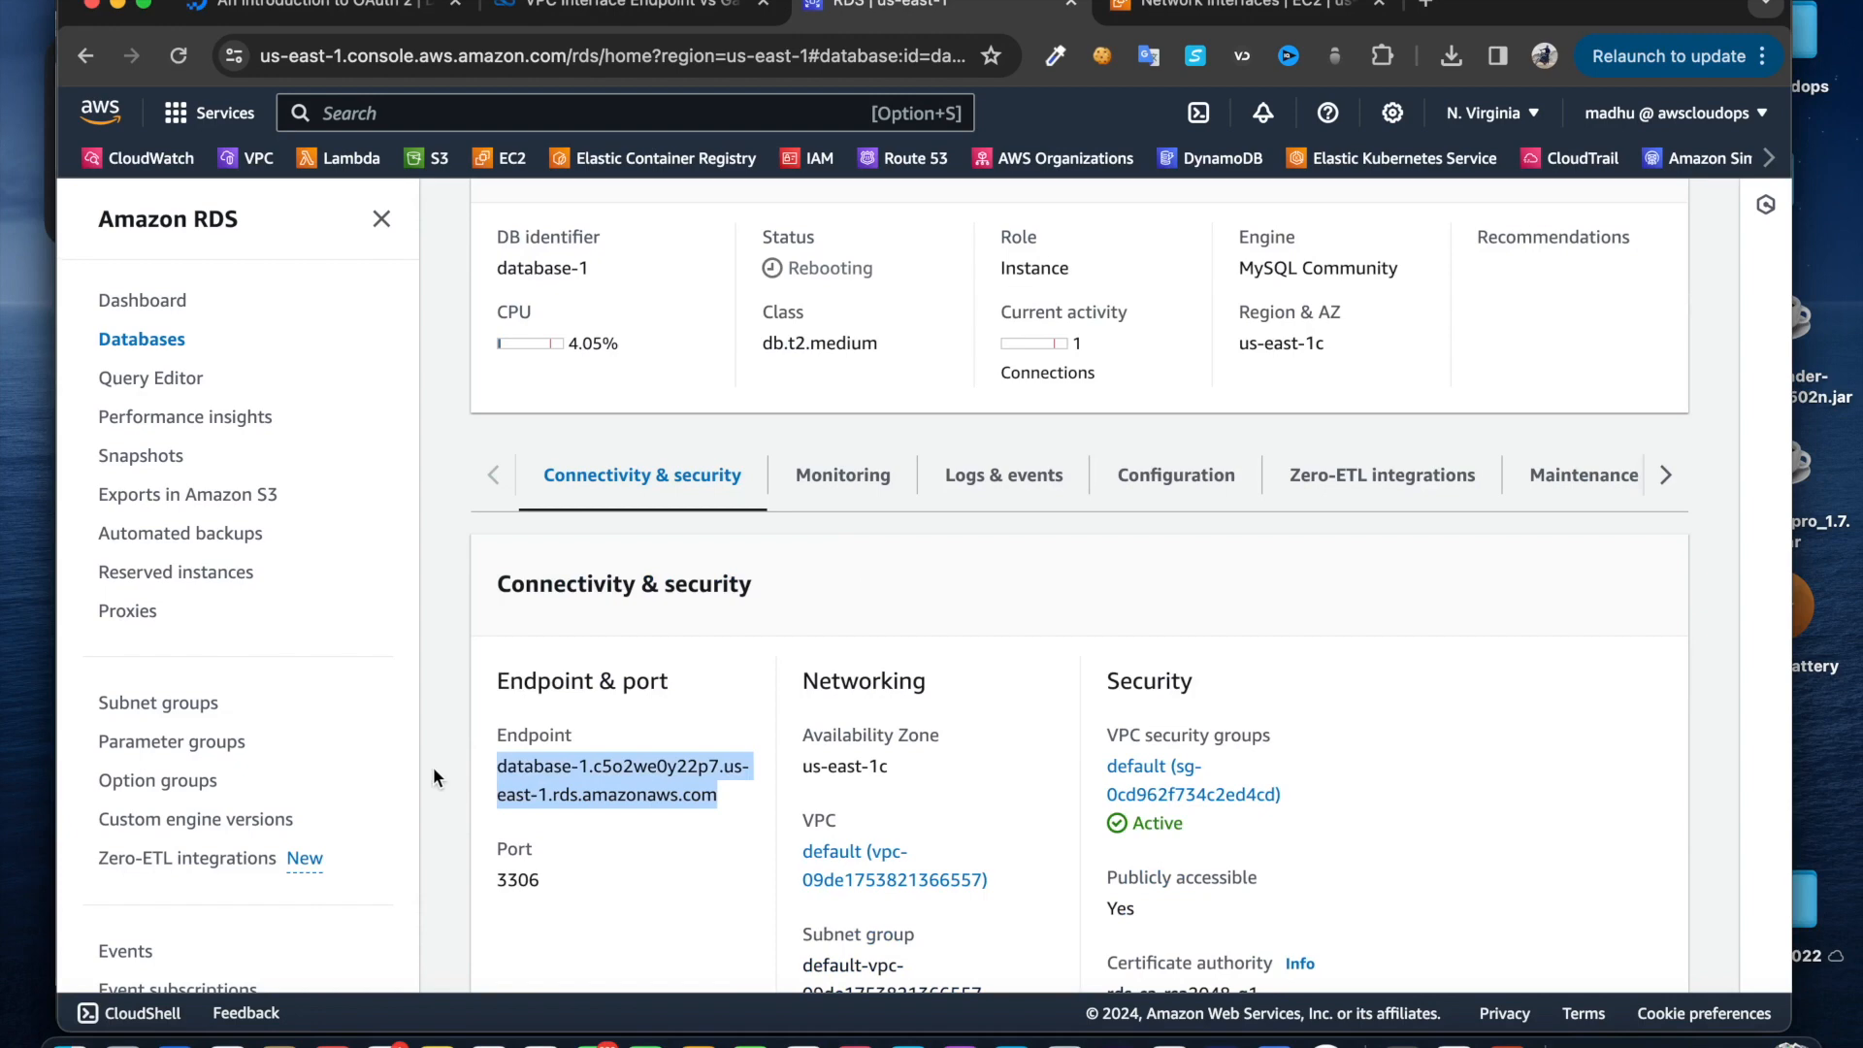
Switch to the MySQL terminal session and rerun the student table query
click(1061, 1040)
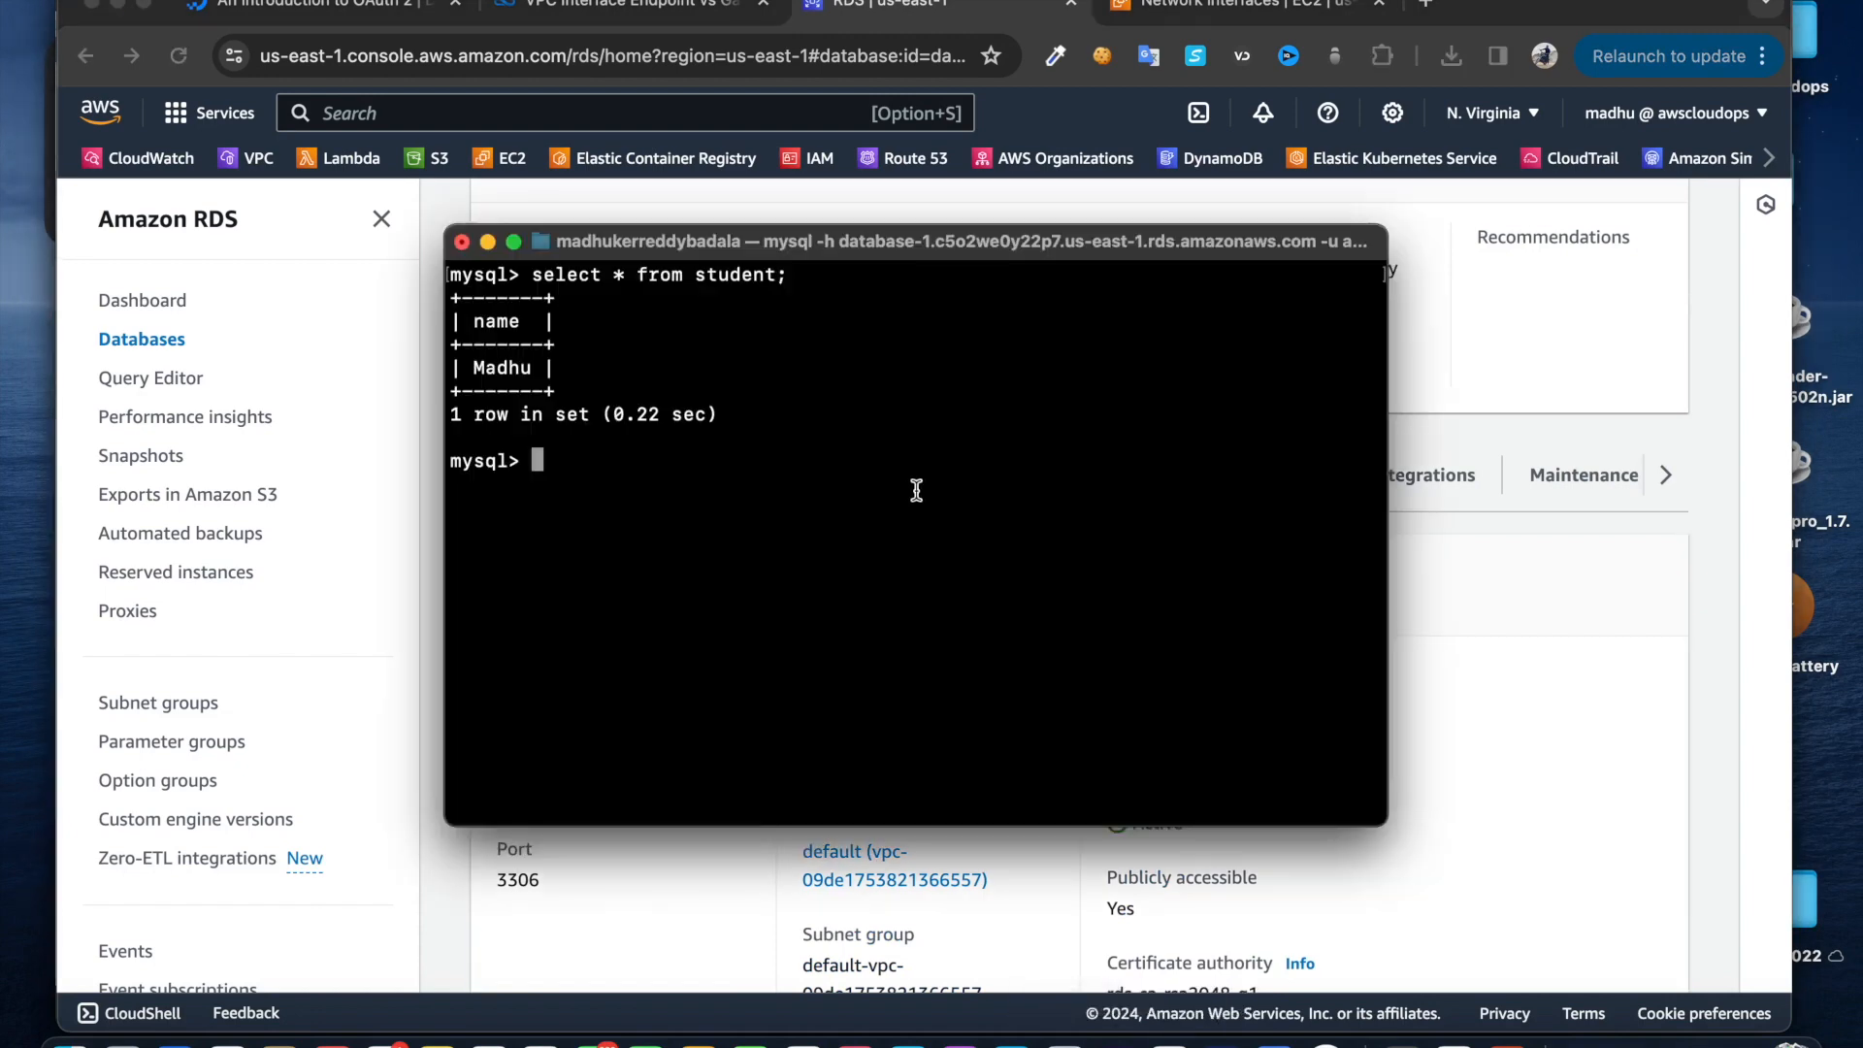
key(Up)
key(Return)
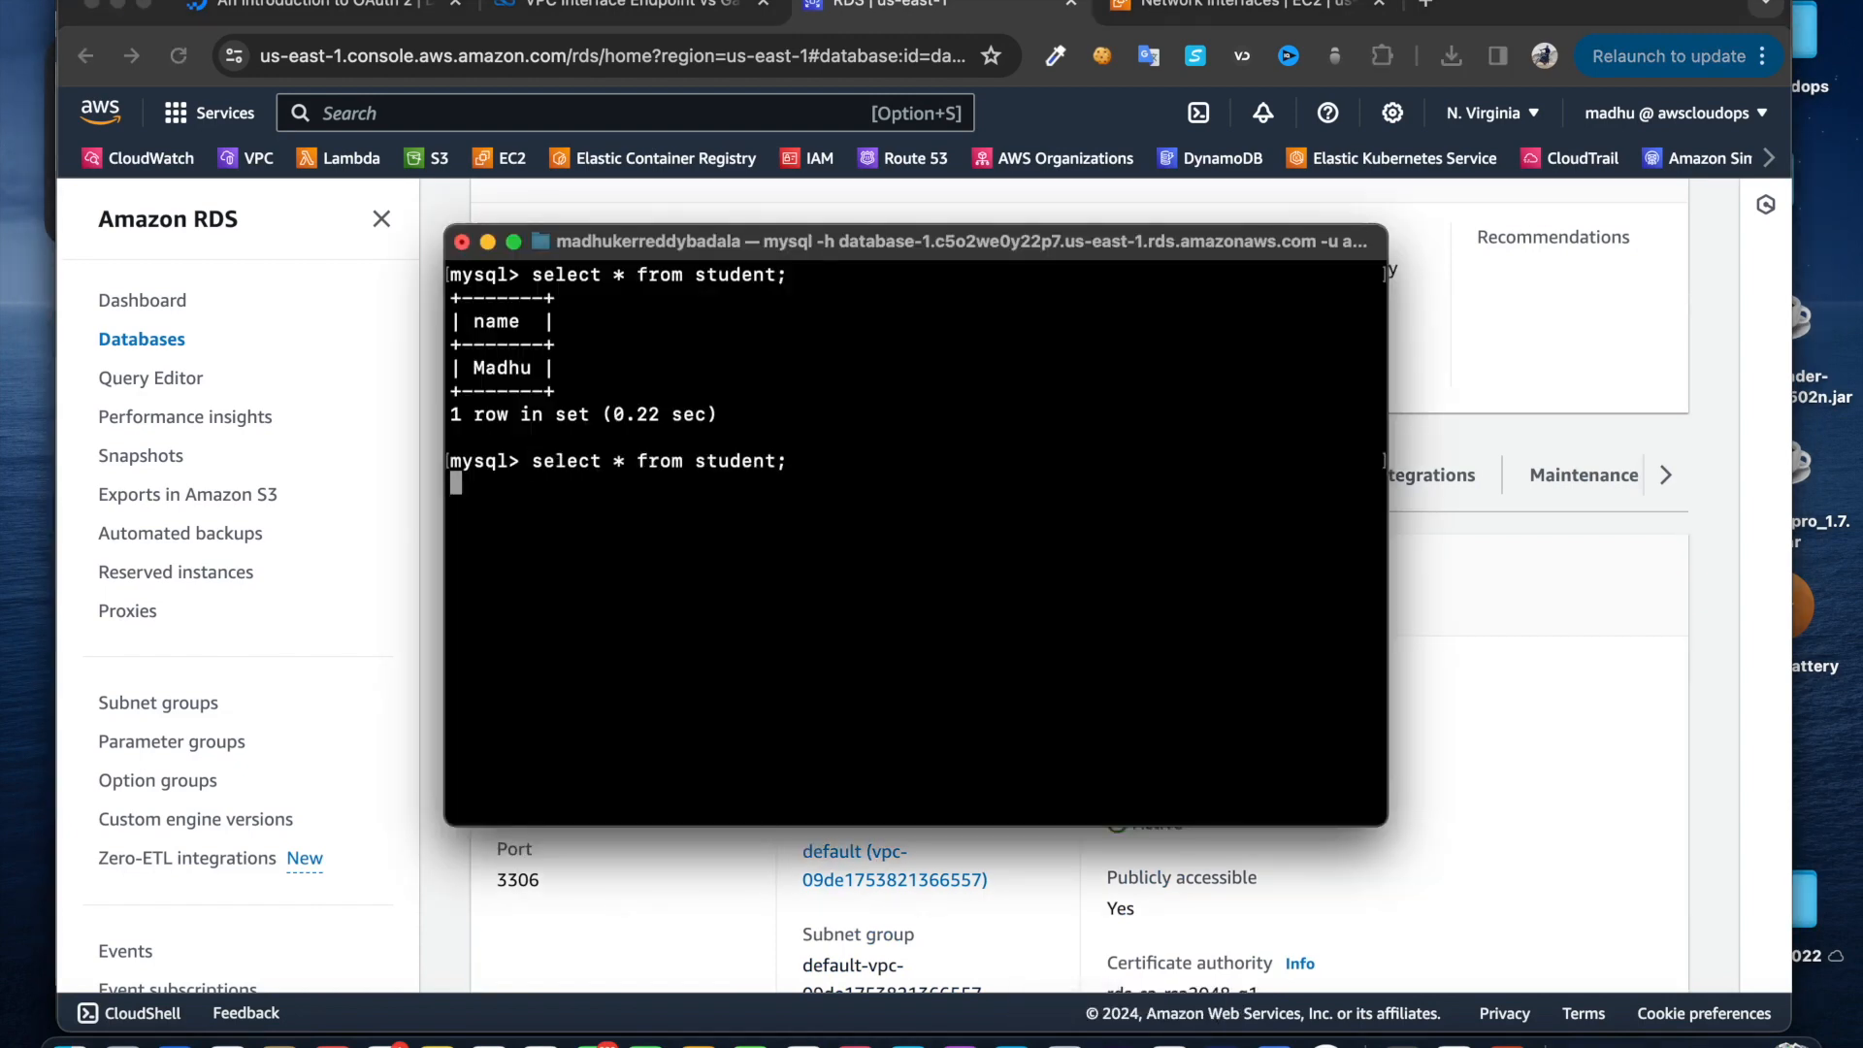
Open a new terminal window beside the MySQL session and run nslookup on the copied database-1 endpoint
drag(785, 243, 713, 213)
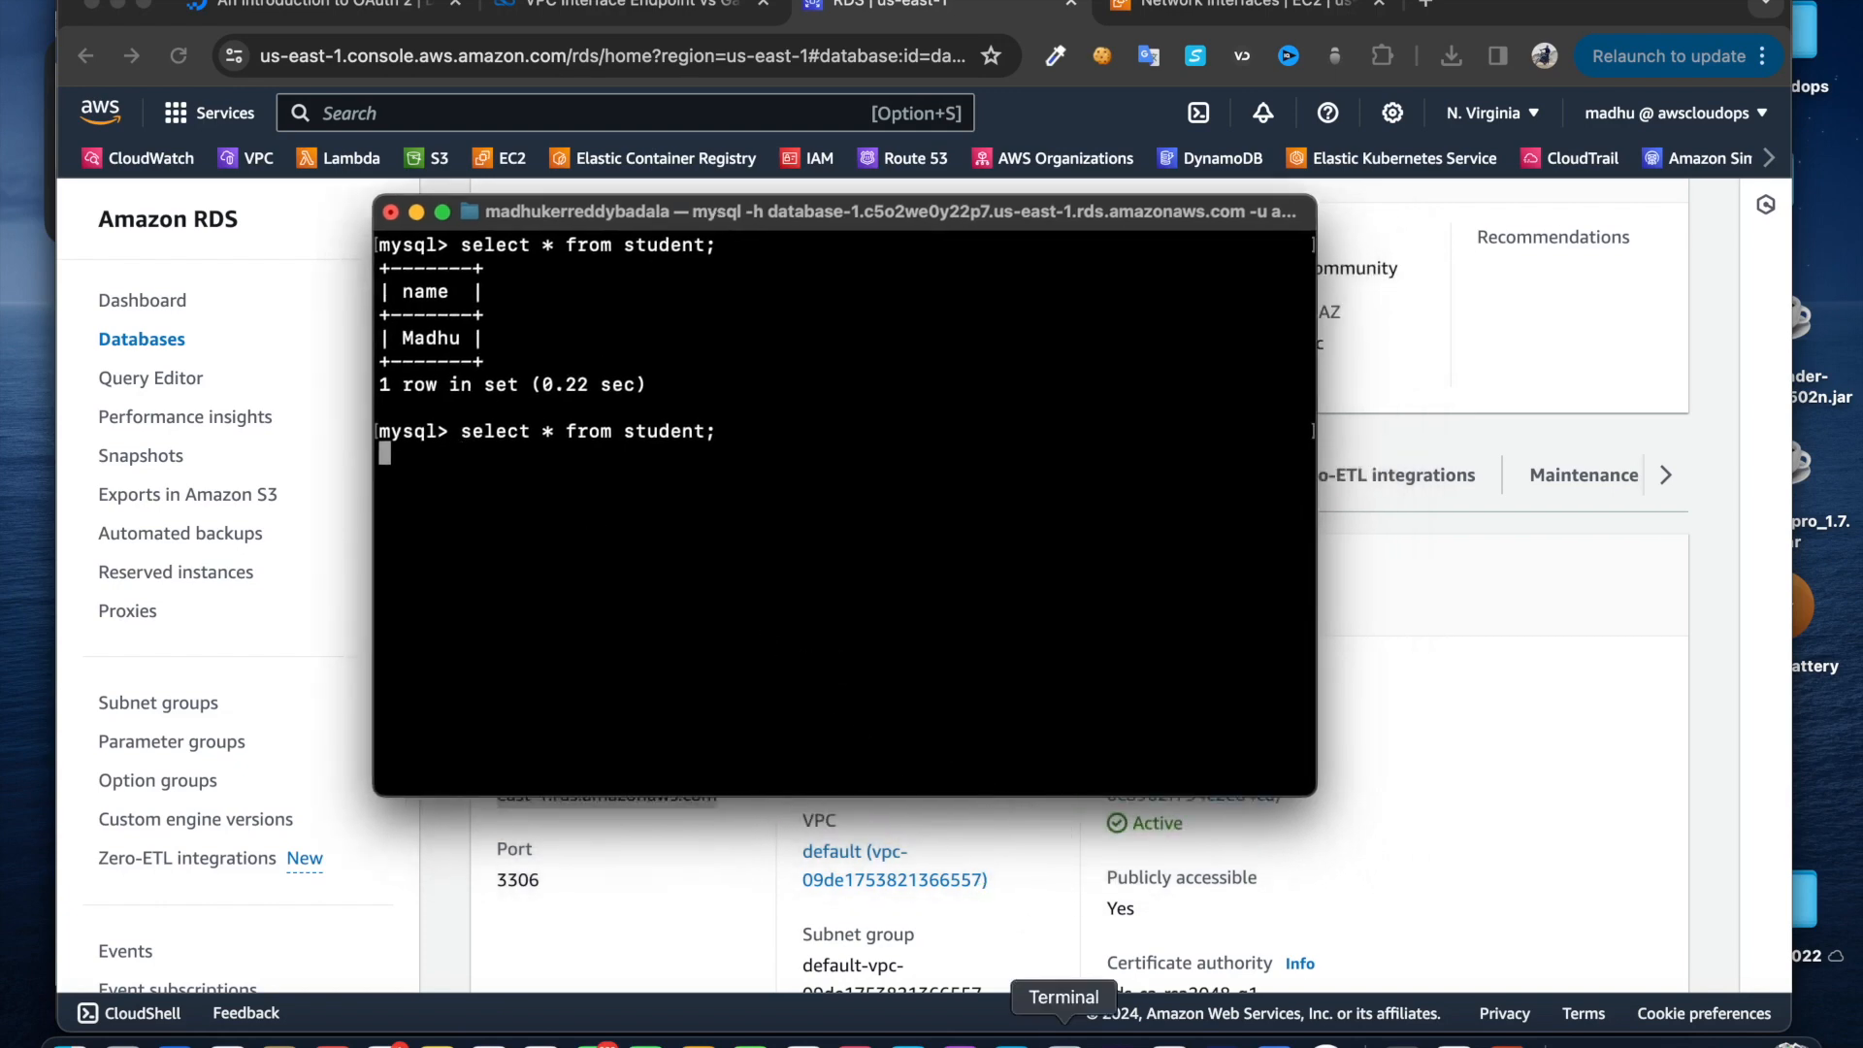
right_click(1065, 1040)
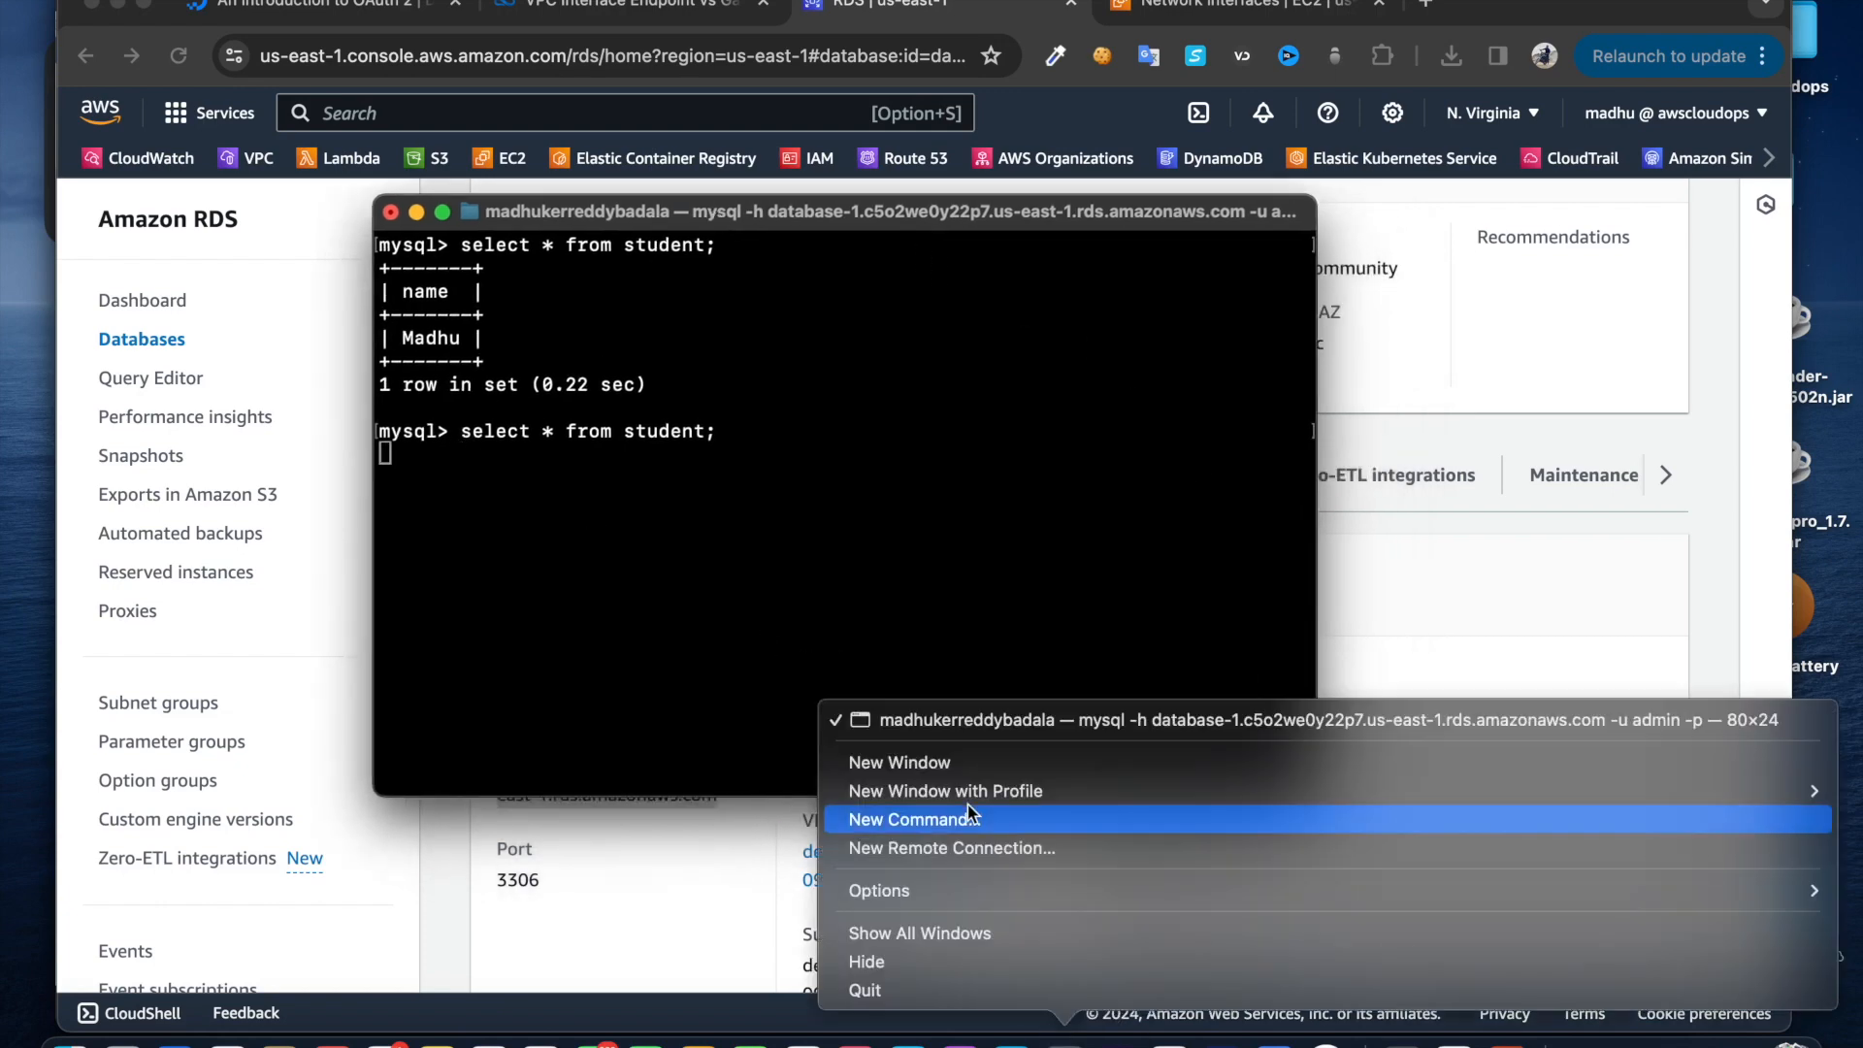
click(903, 763)
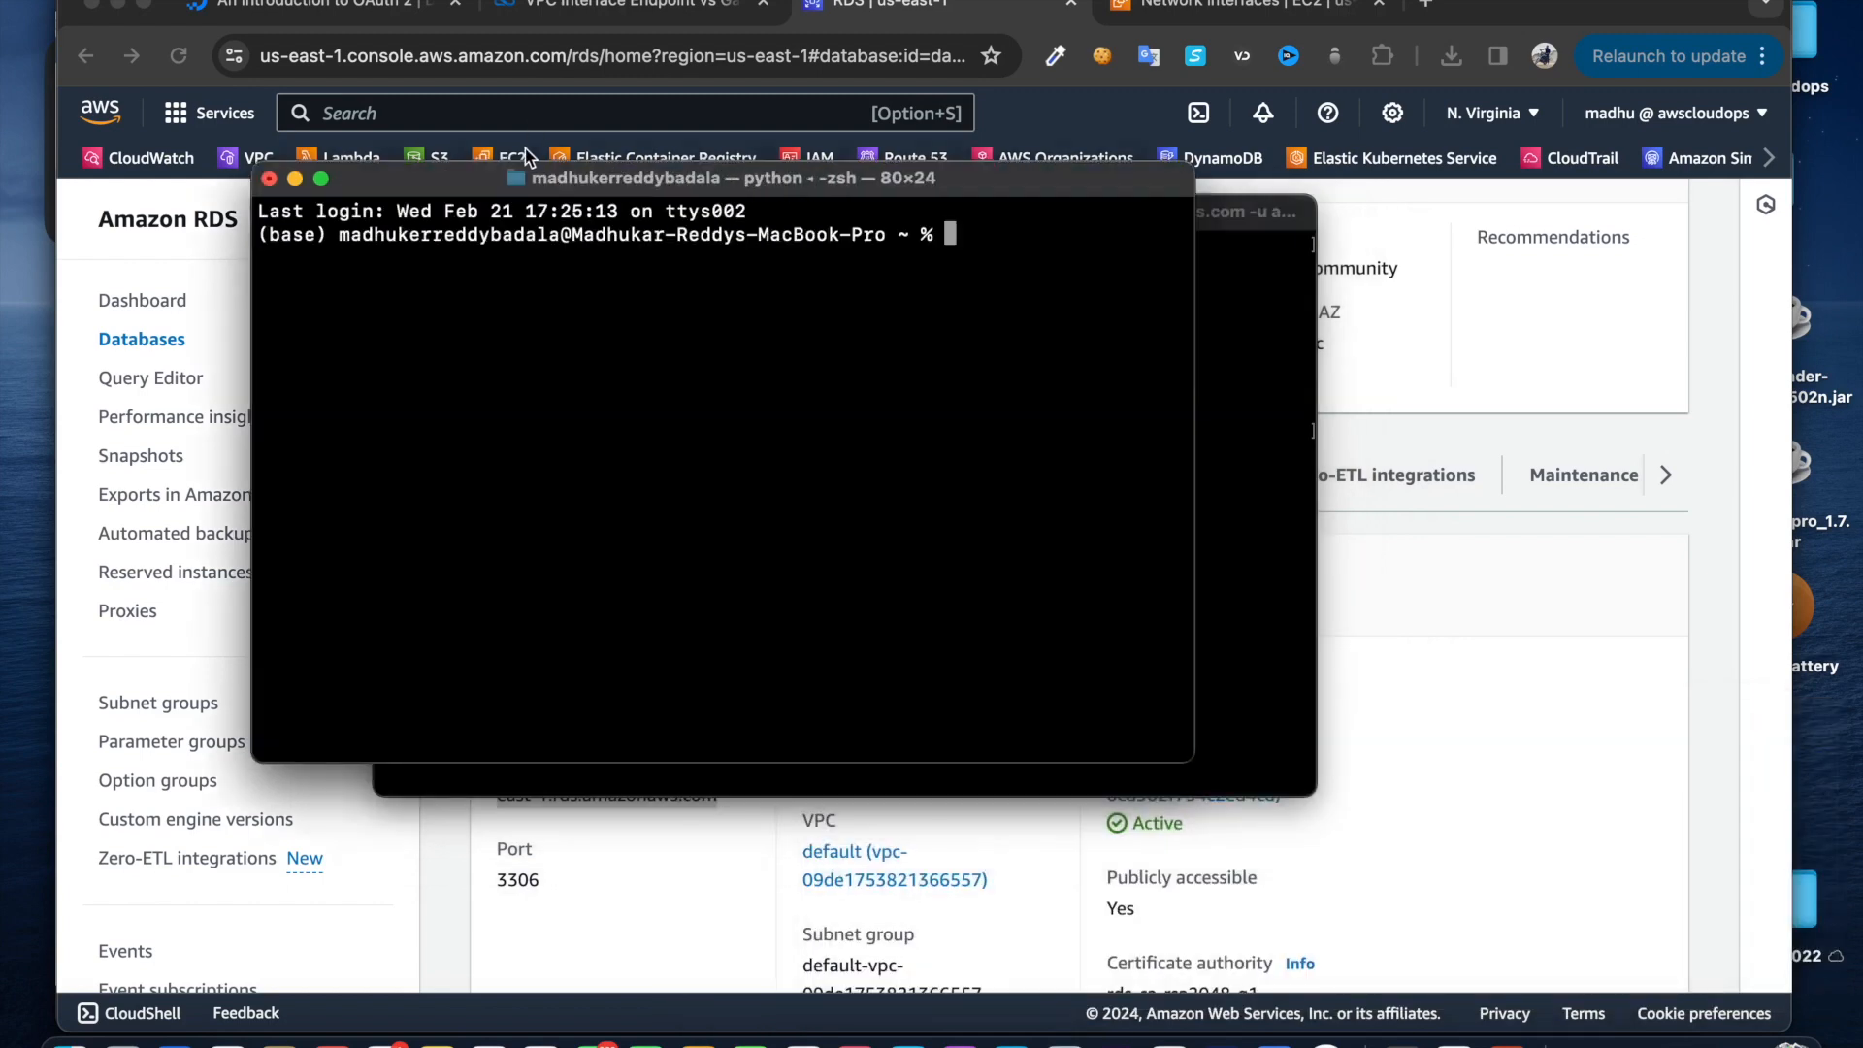
drag(517, 175, 1232, 207)
text(nslookup)
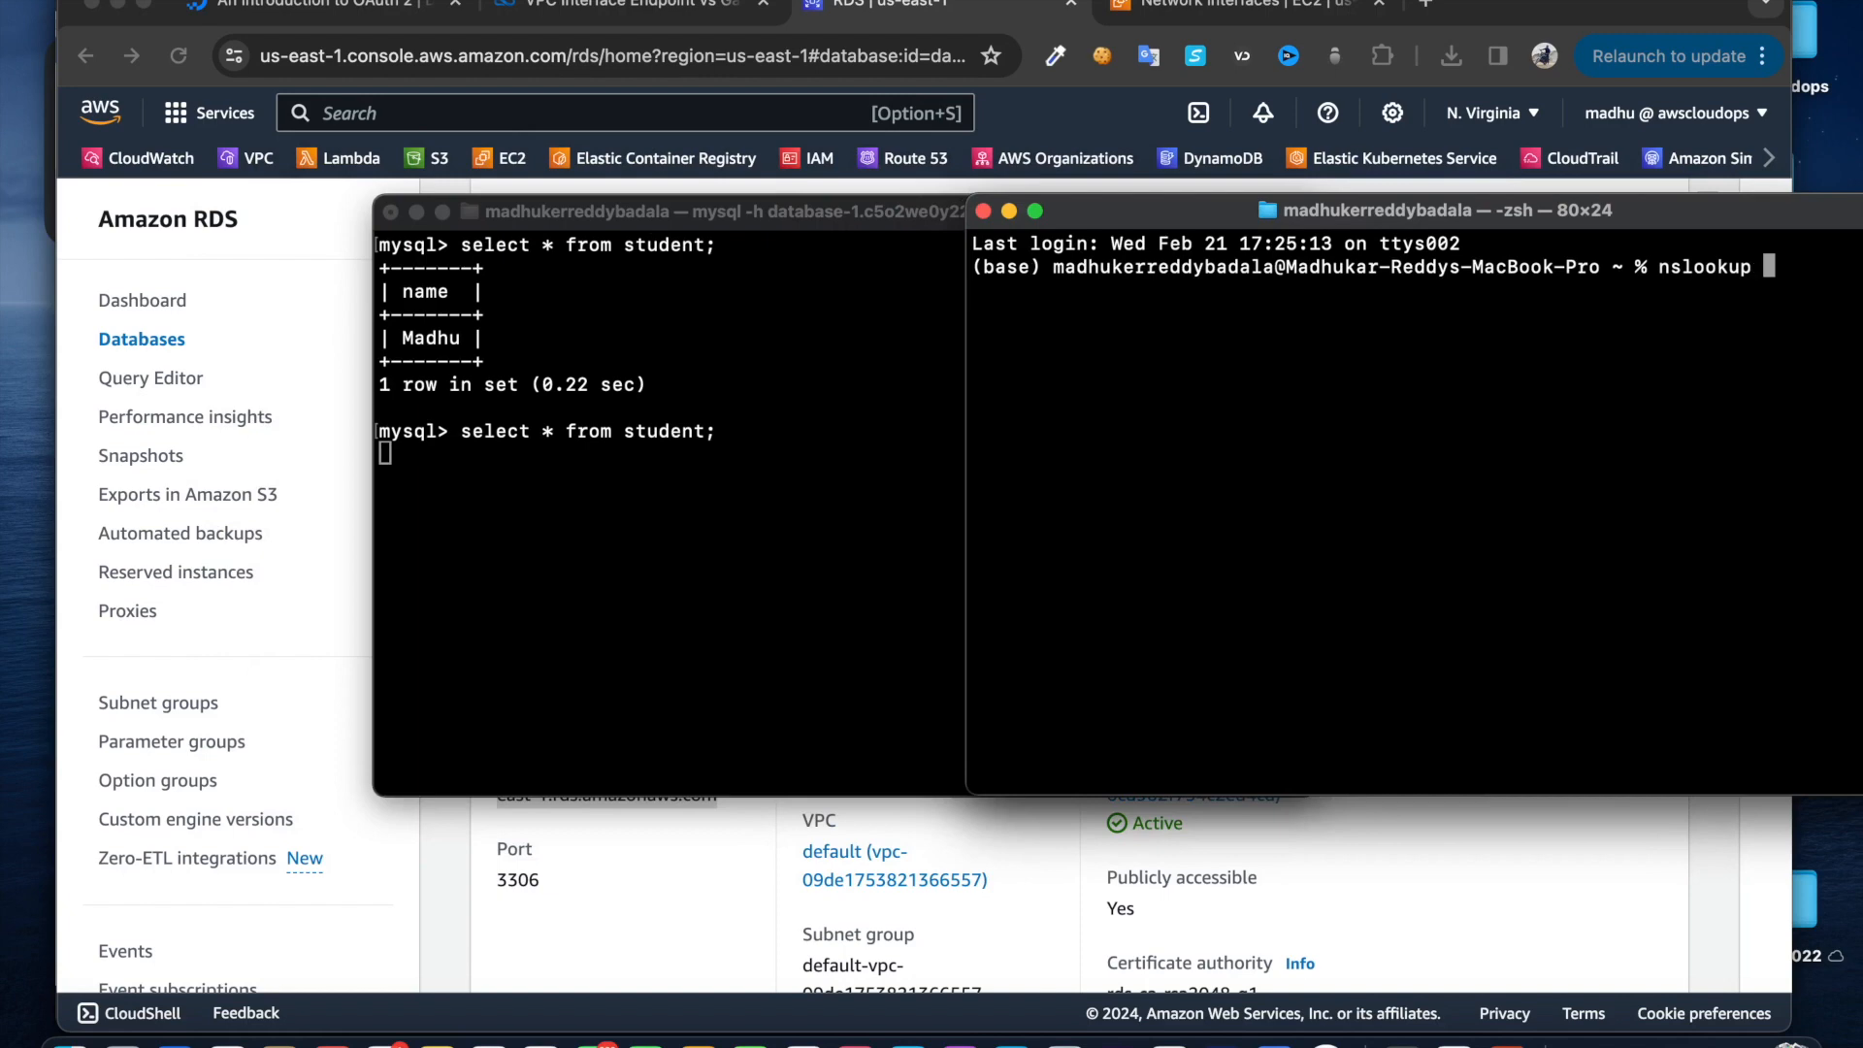
key(super+v)
key(Return)
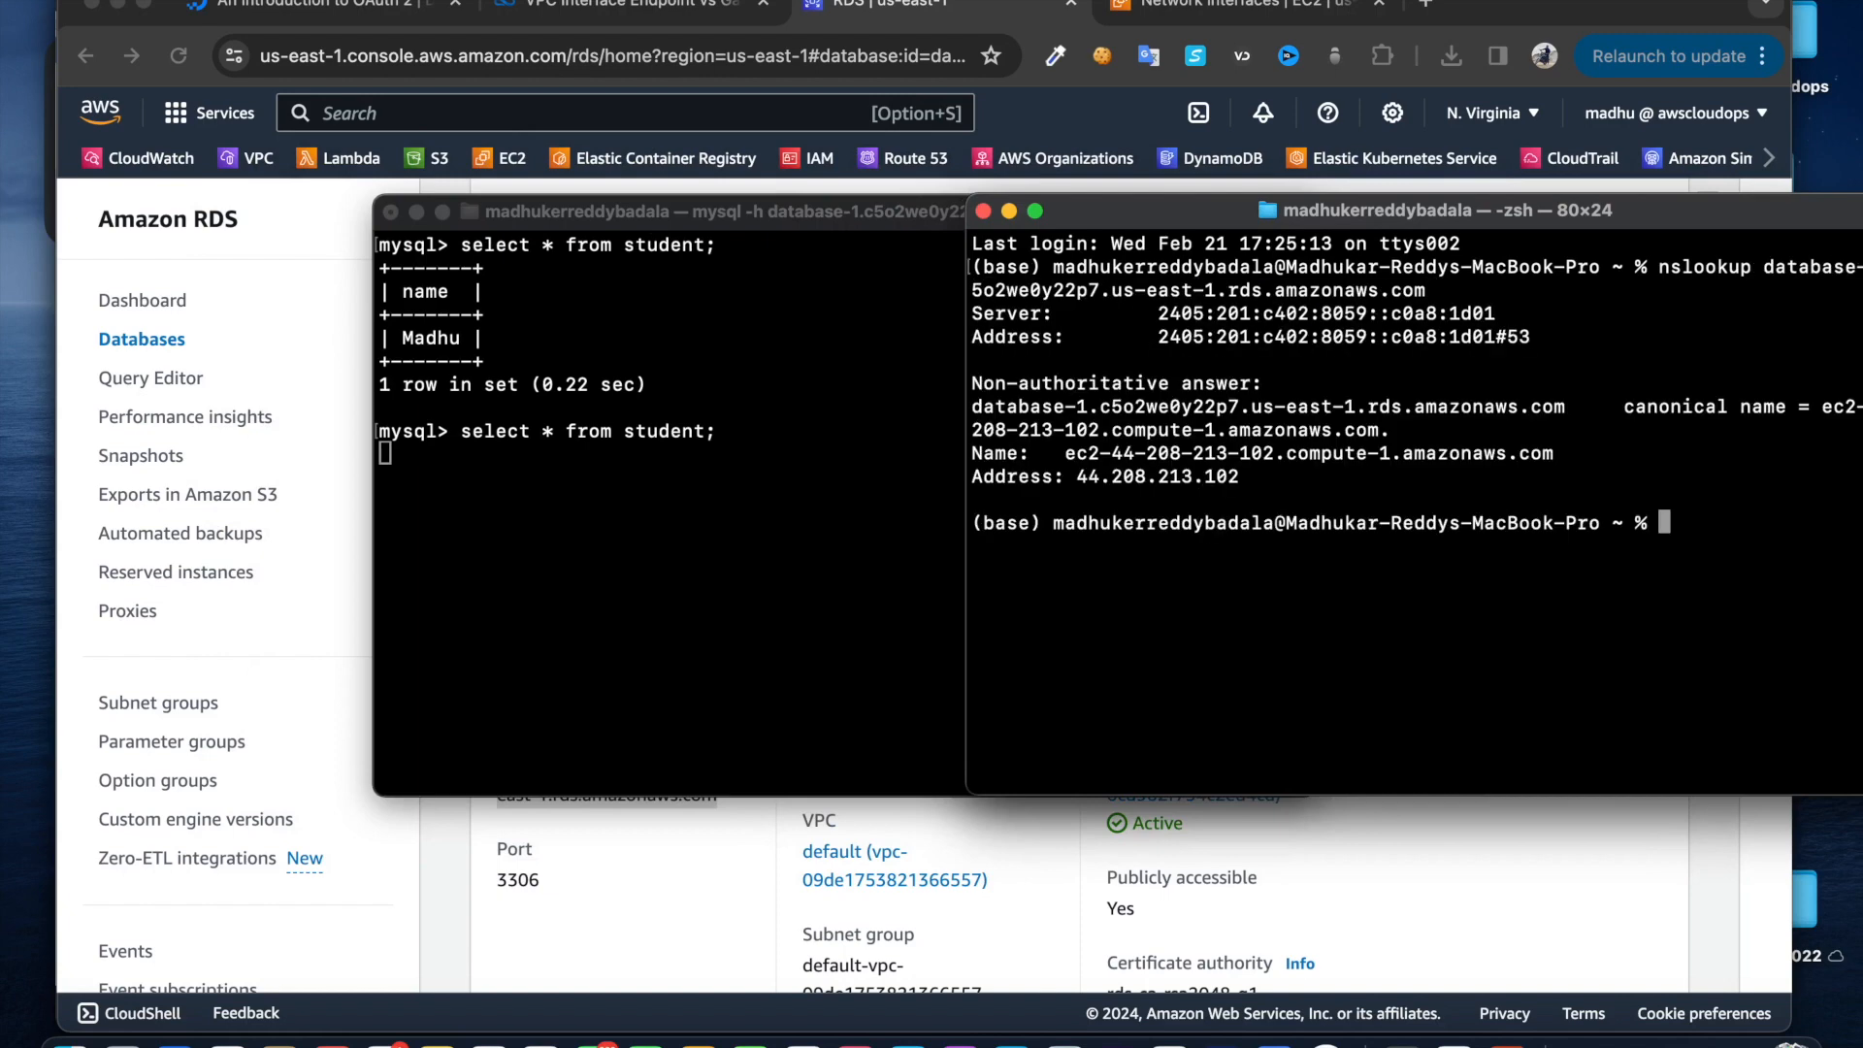
drag(1135, 479, 1180, 482)
Try to interrupt the pending student query in the MySQL session and rerun it
click(498, 498)
key(ctrl+c)
key(Up)
key(Return)
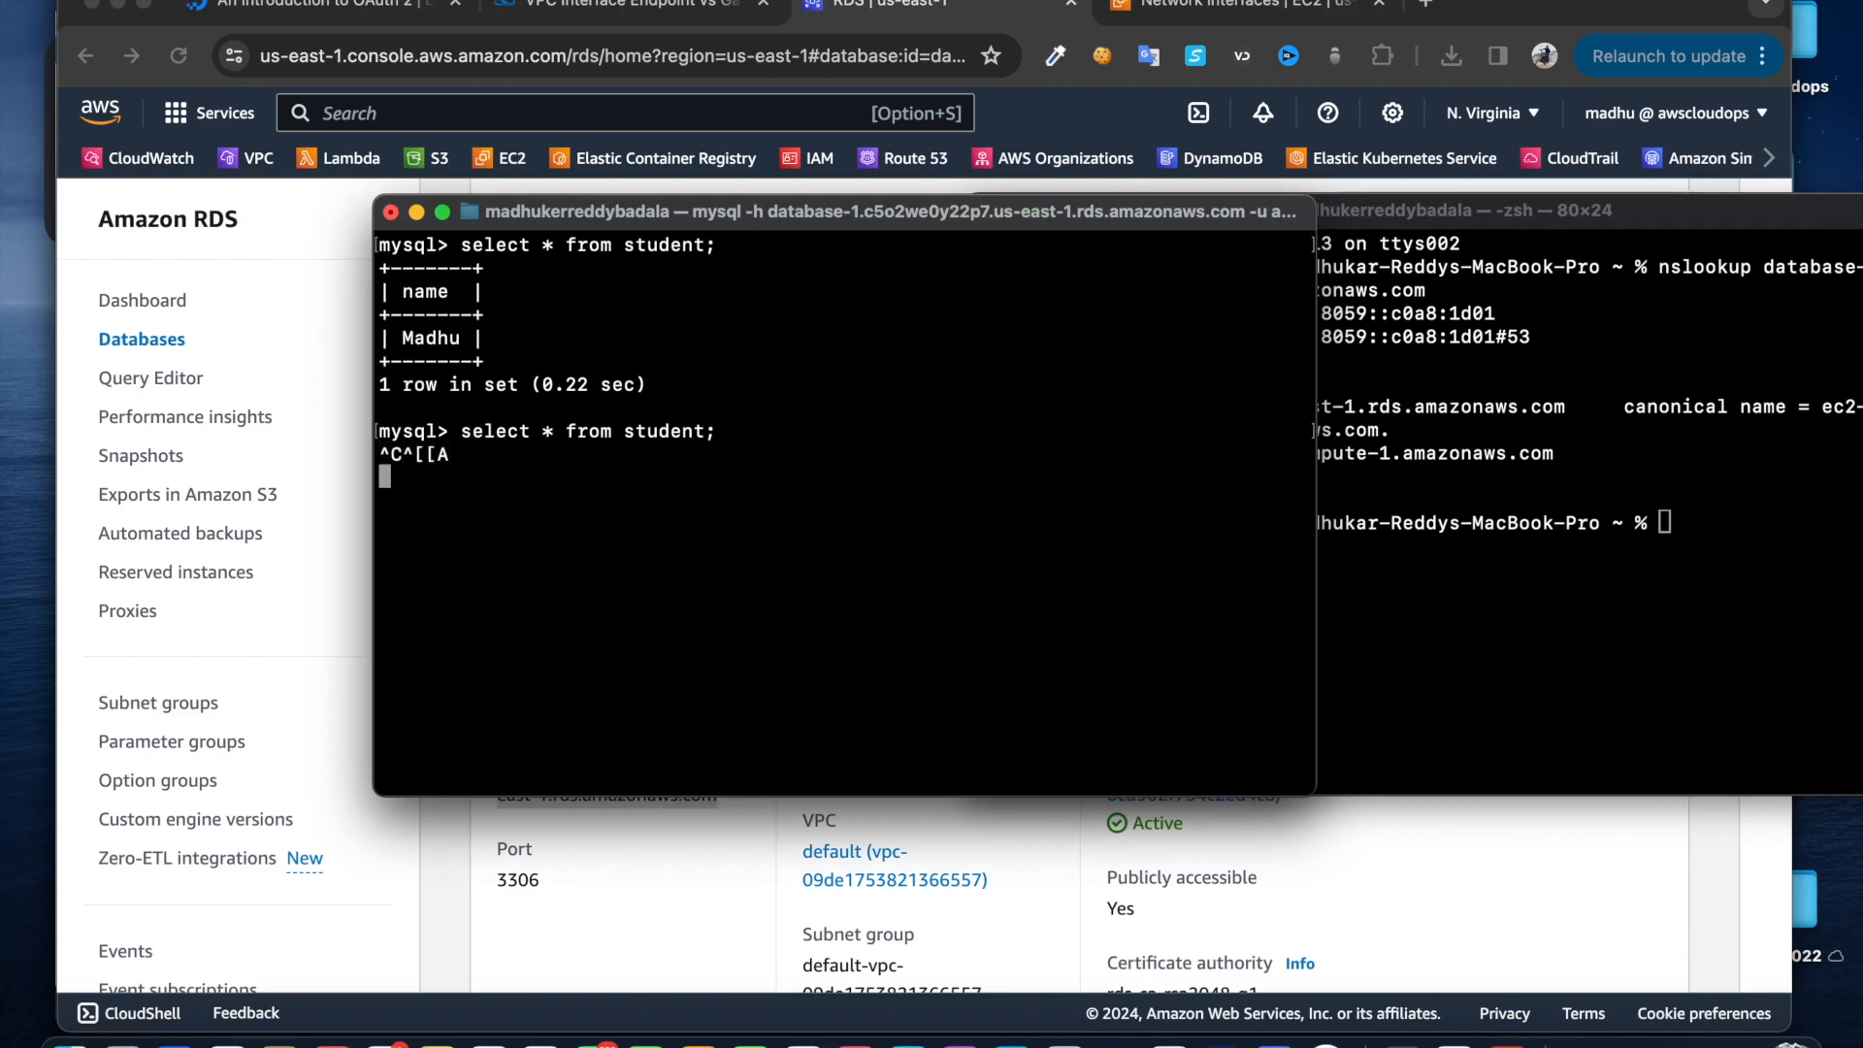
Return to the RDS console and reopen database-1 from the databases list to check its status and Availability Zone
click(909, 20)
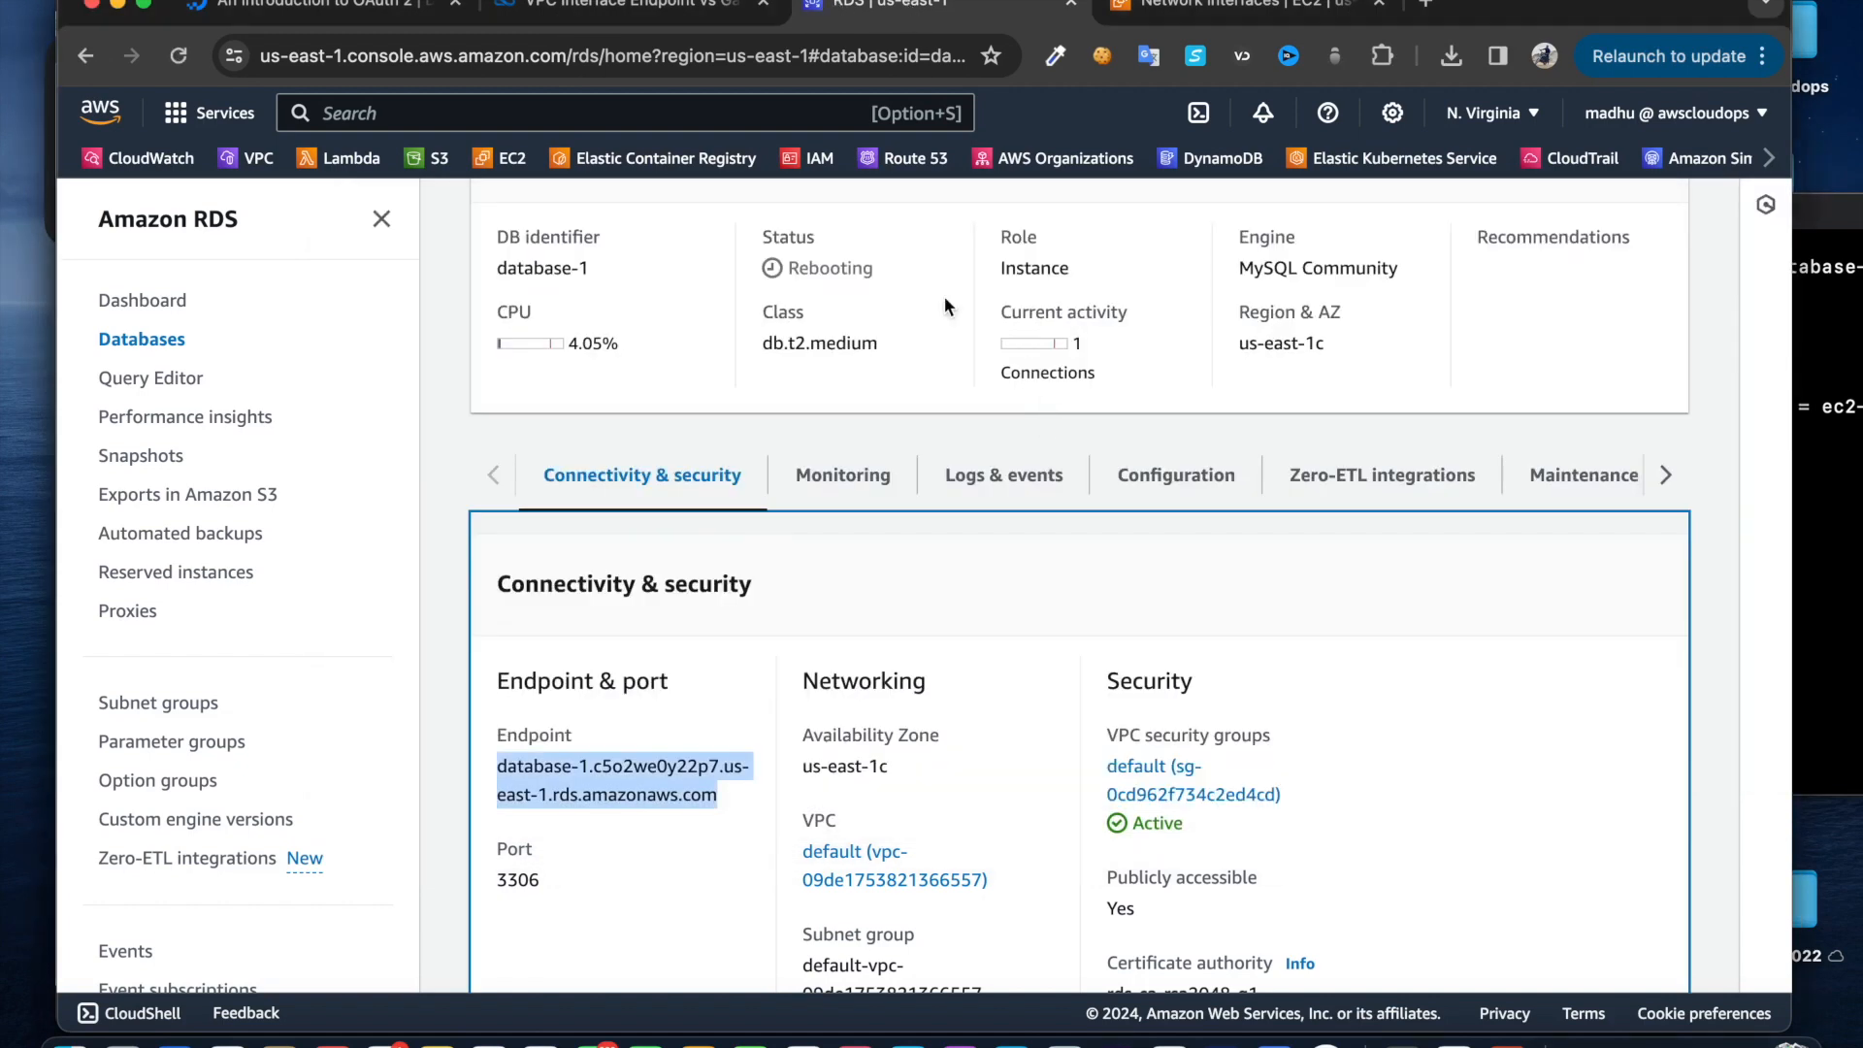
scroll(710, 384, up, 3)
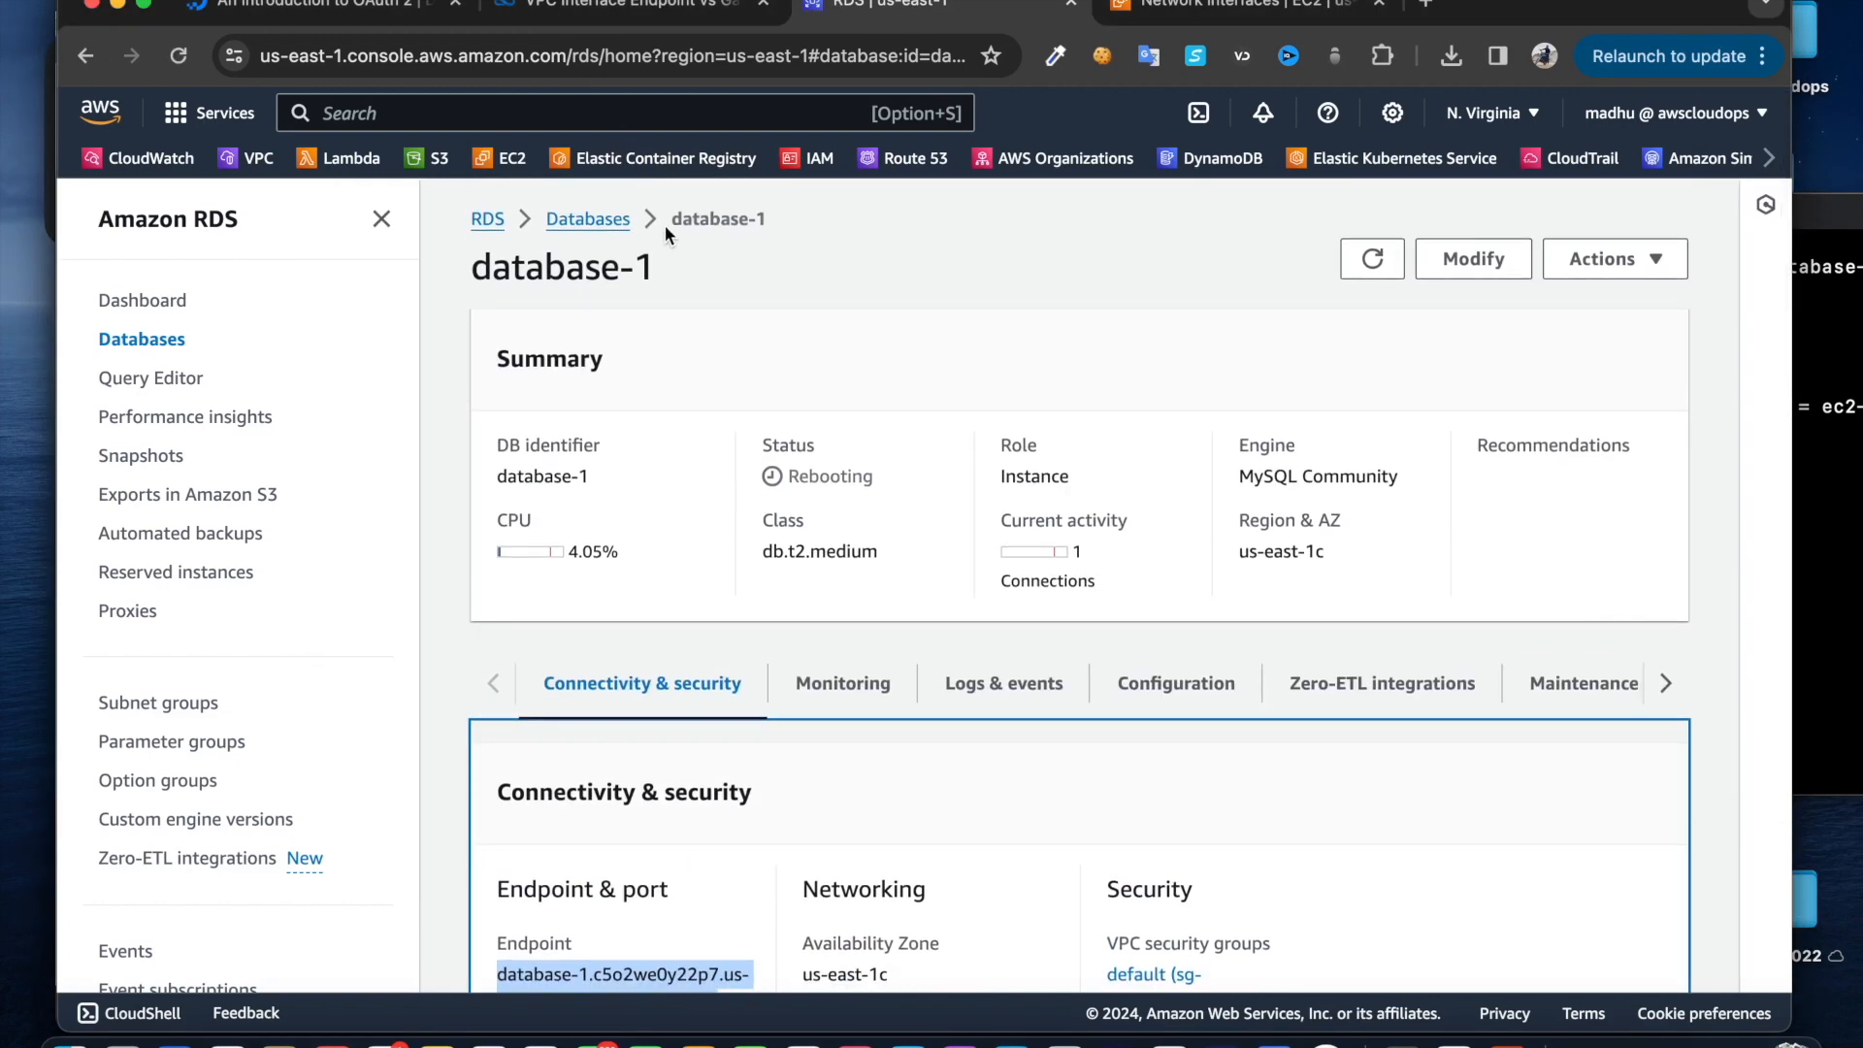
click(609, 221)
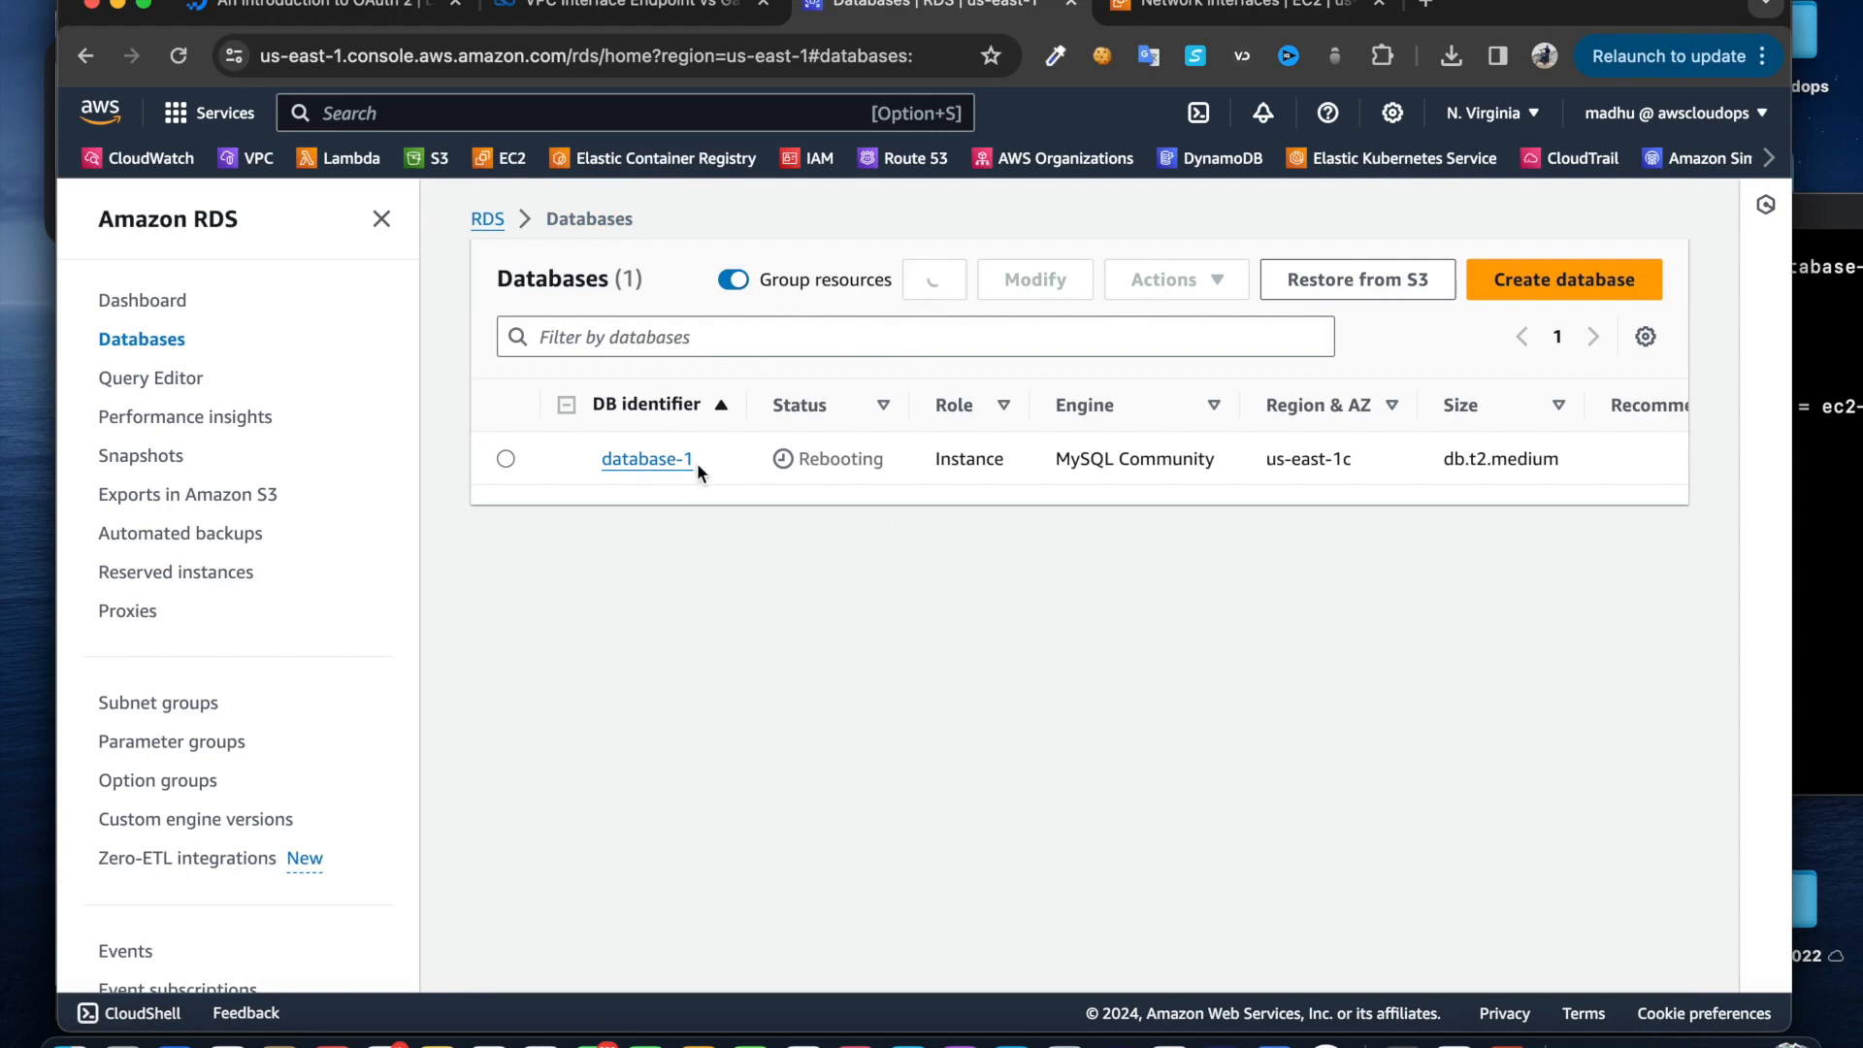
click(668, 470)
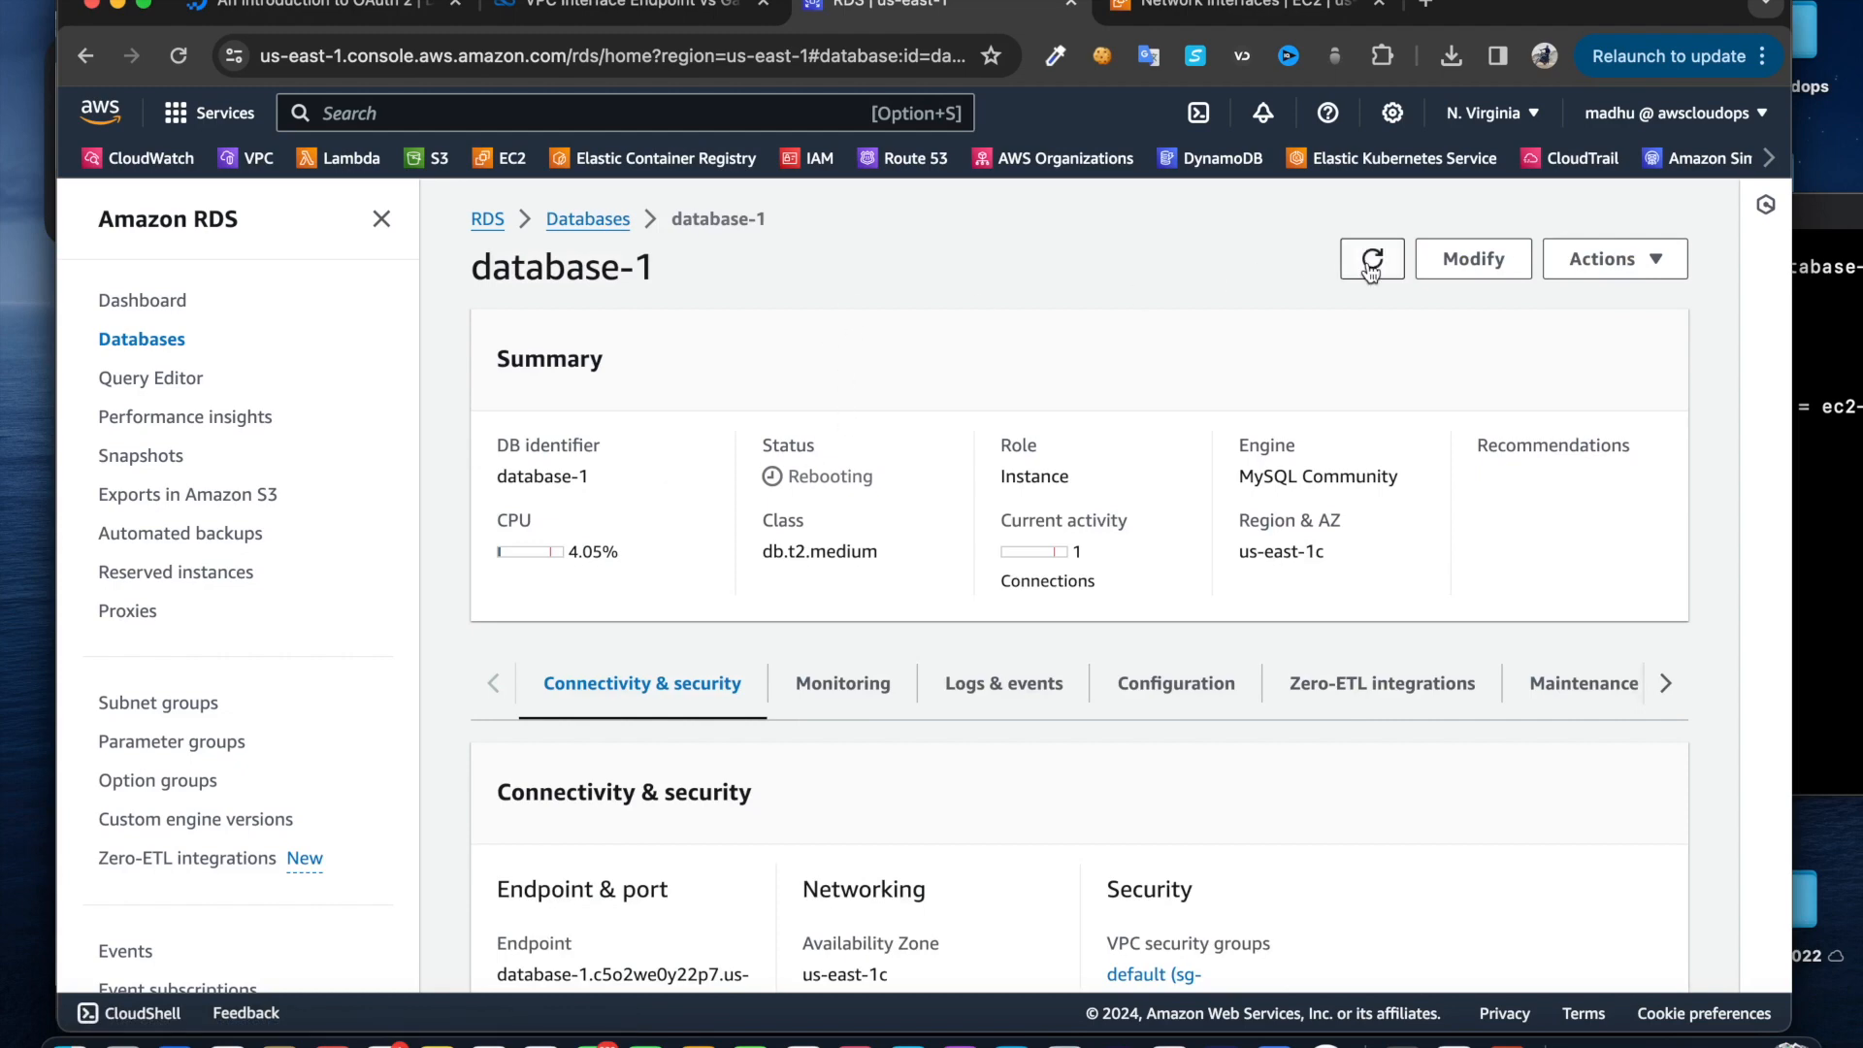
scroll(923, 690, down, 2)
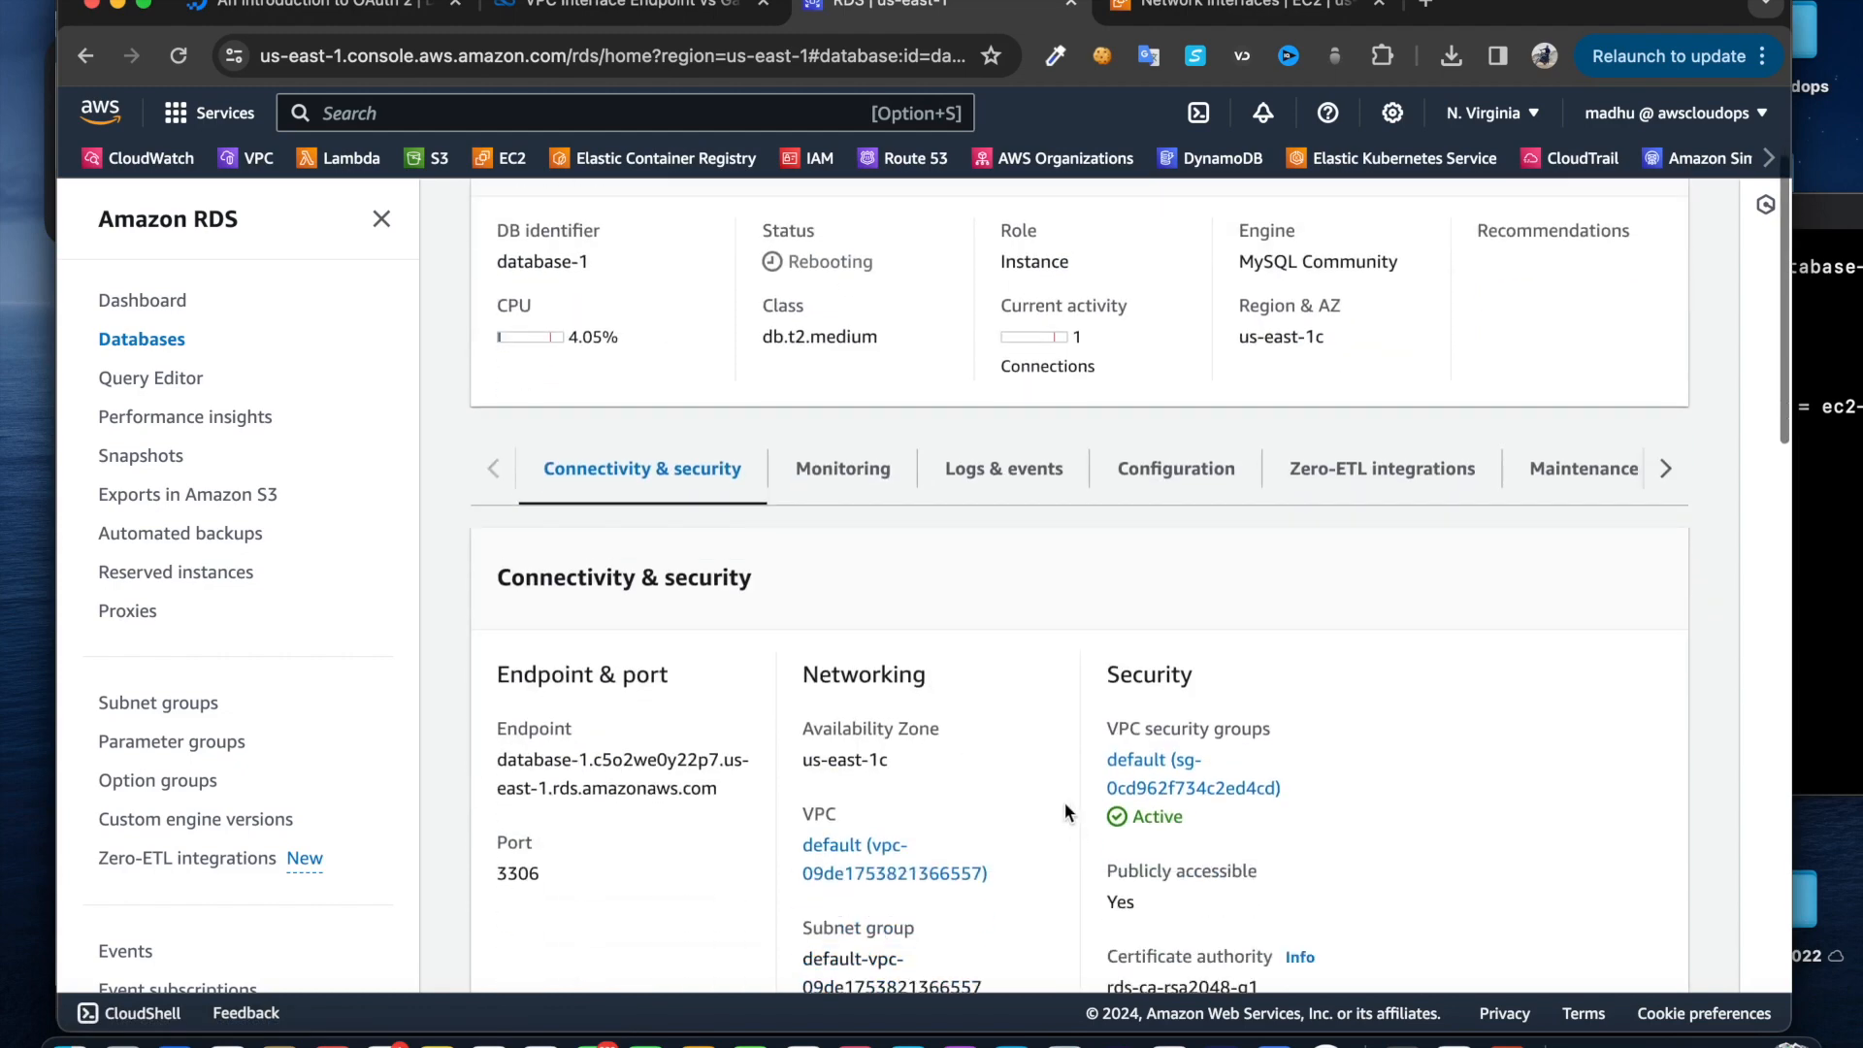
scroll(1014, 734, down, 1)
drag(928, 637, 786, 629)
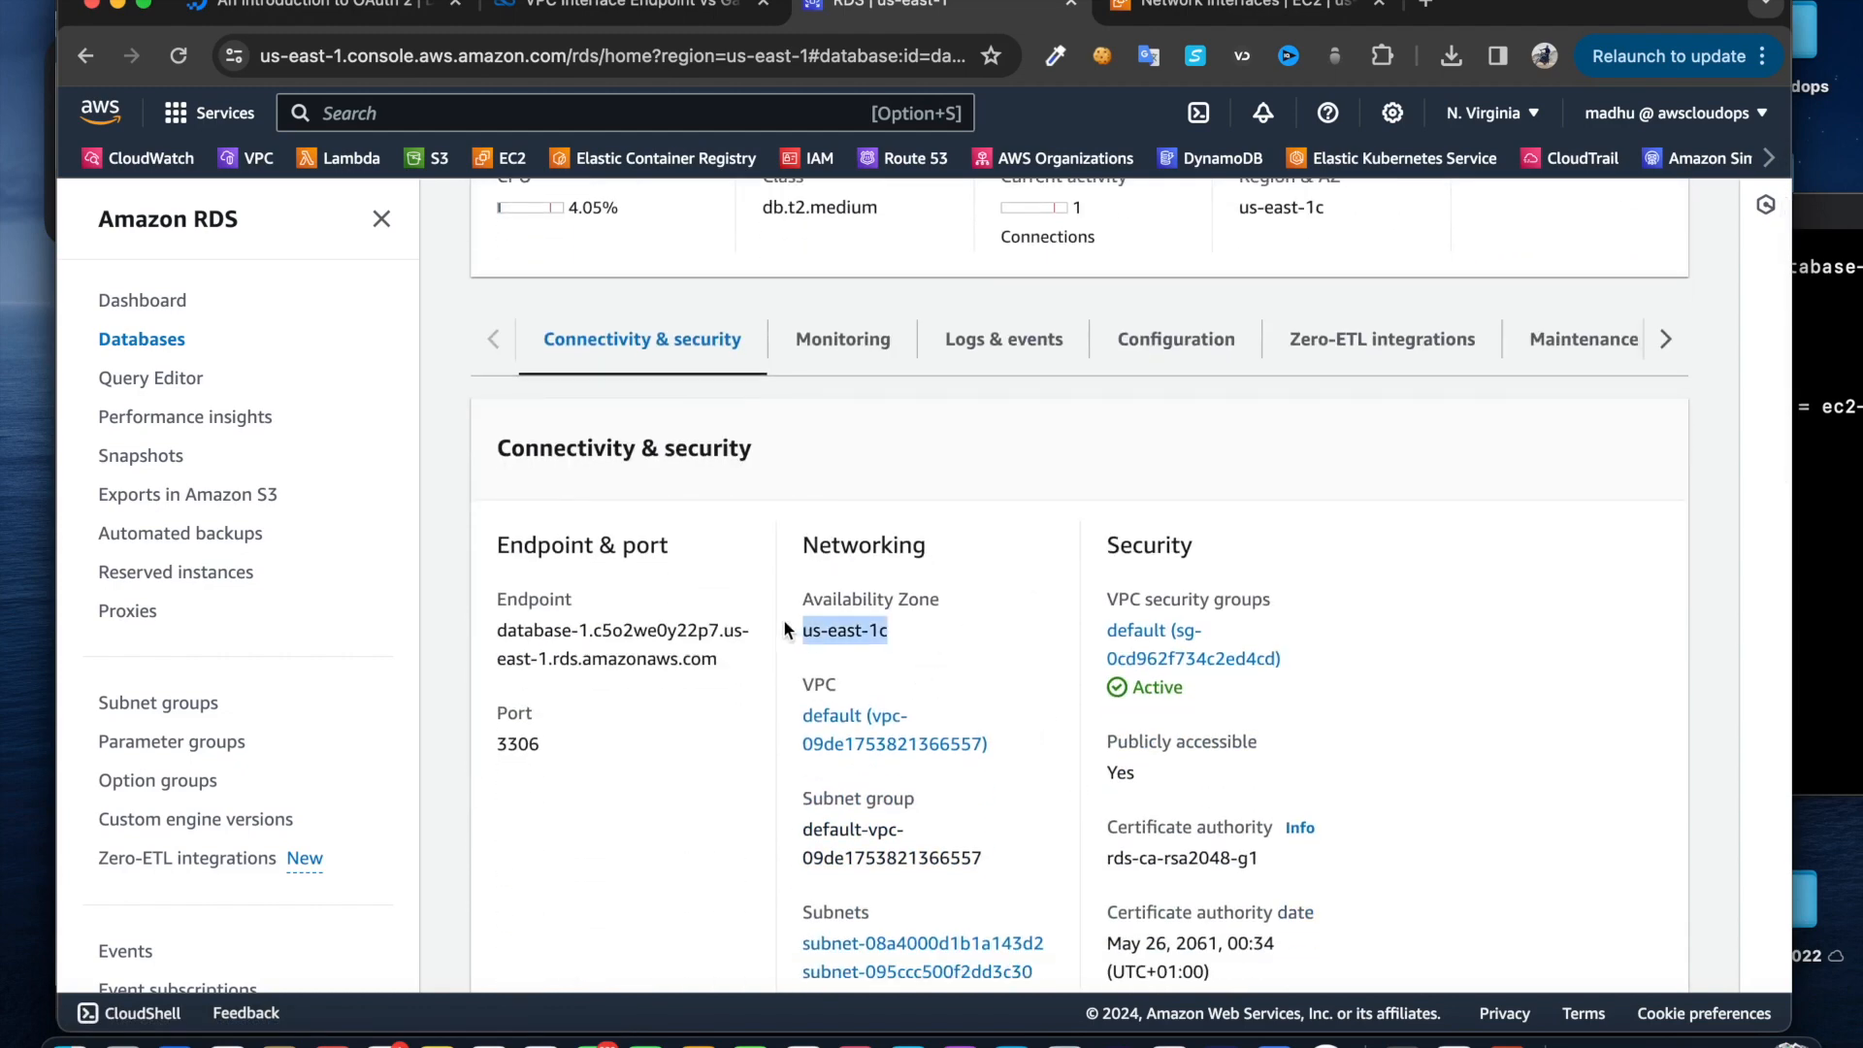
scroll(980, 820, down, 1)
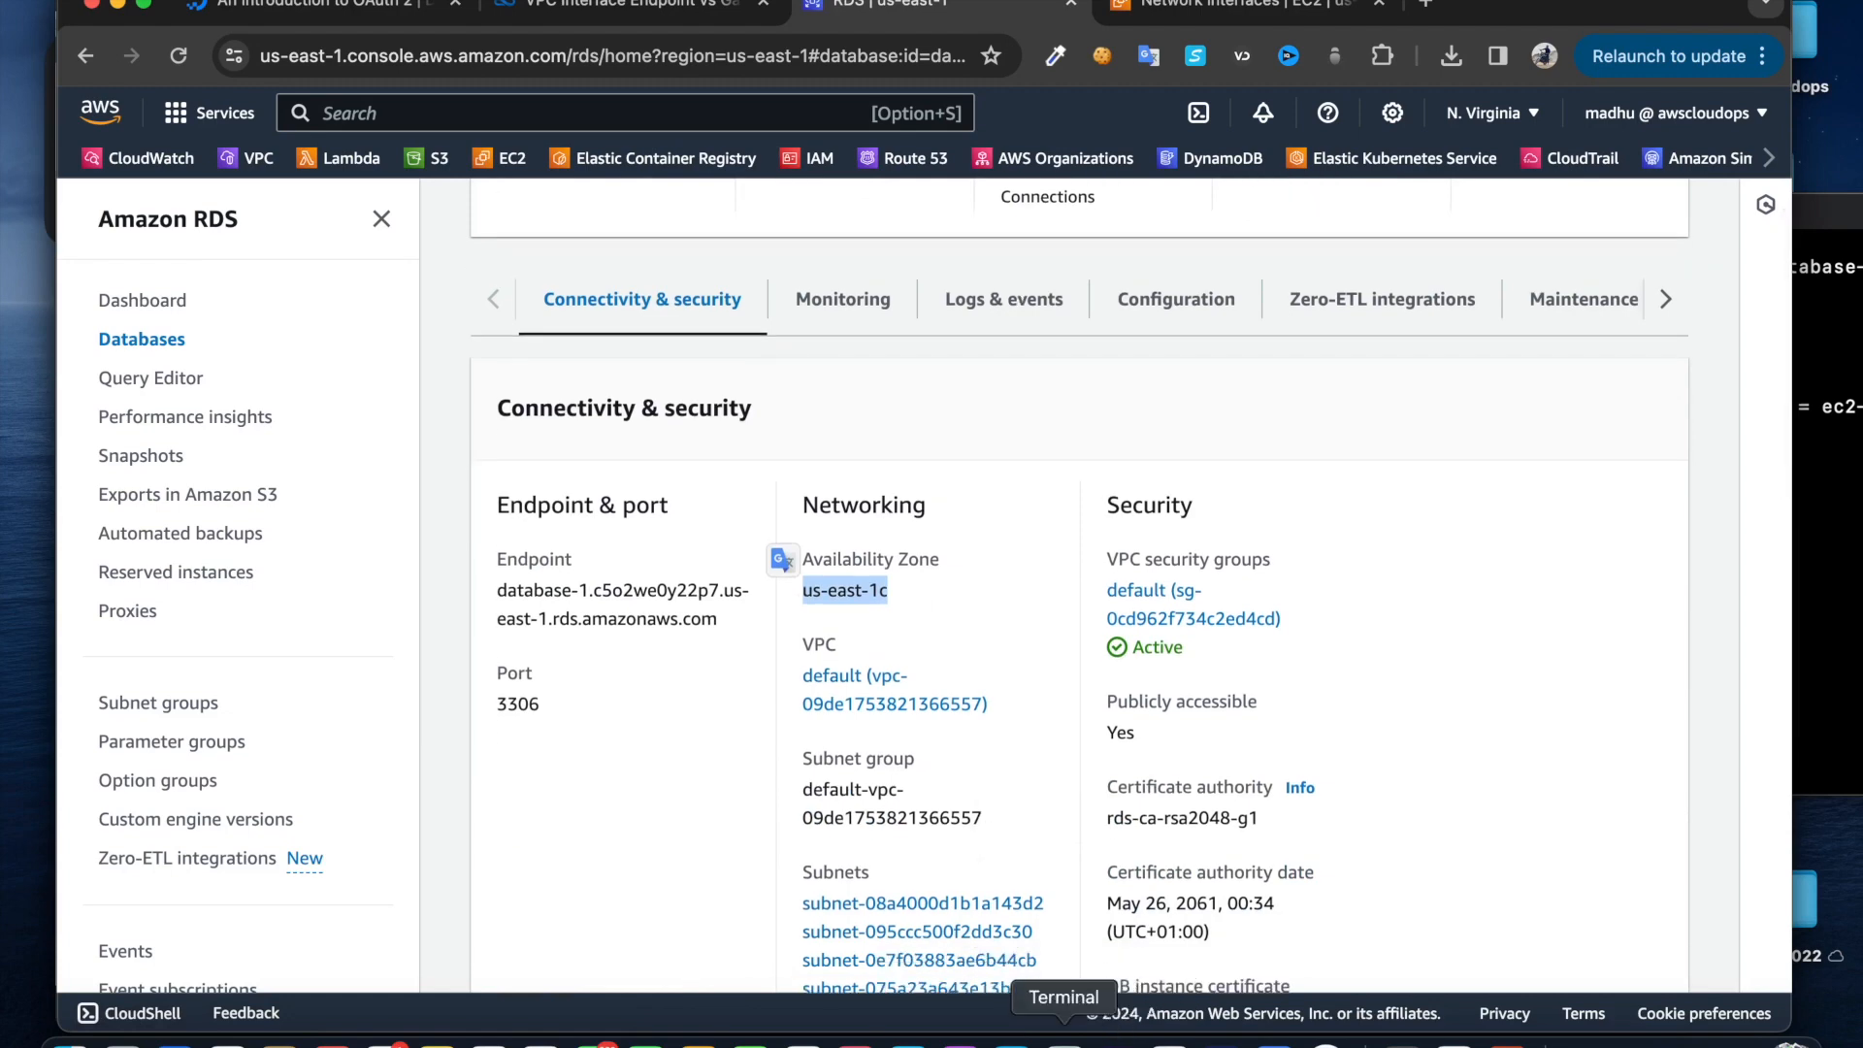
Switch back to the shell terminal, repeat the endpoint's nslookup and highlight the resolved IP address
click(1064, 1041)
click(1652, 565)
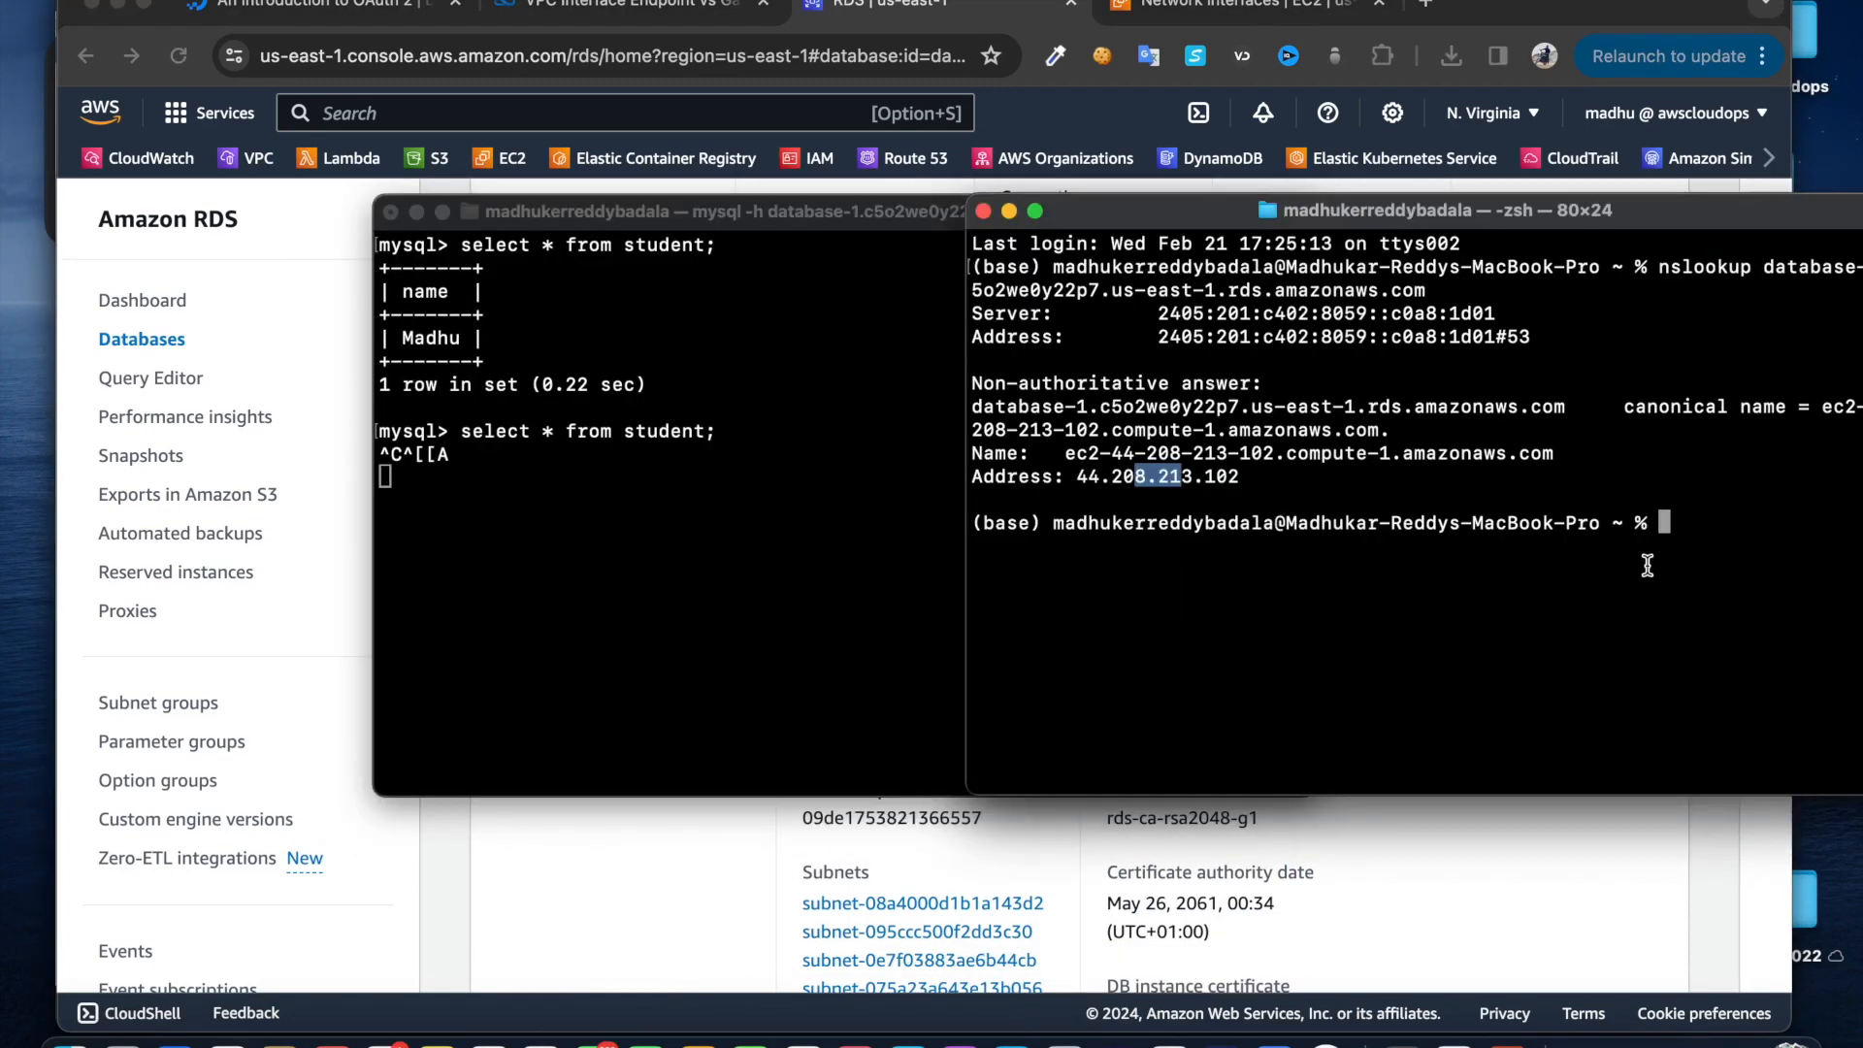
key(Up)
key(Return)
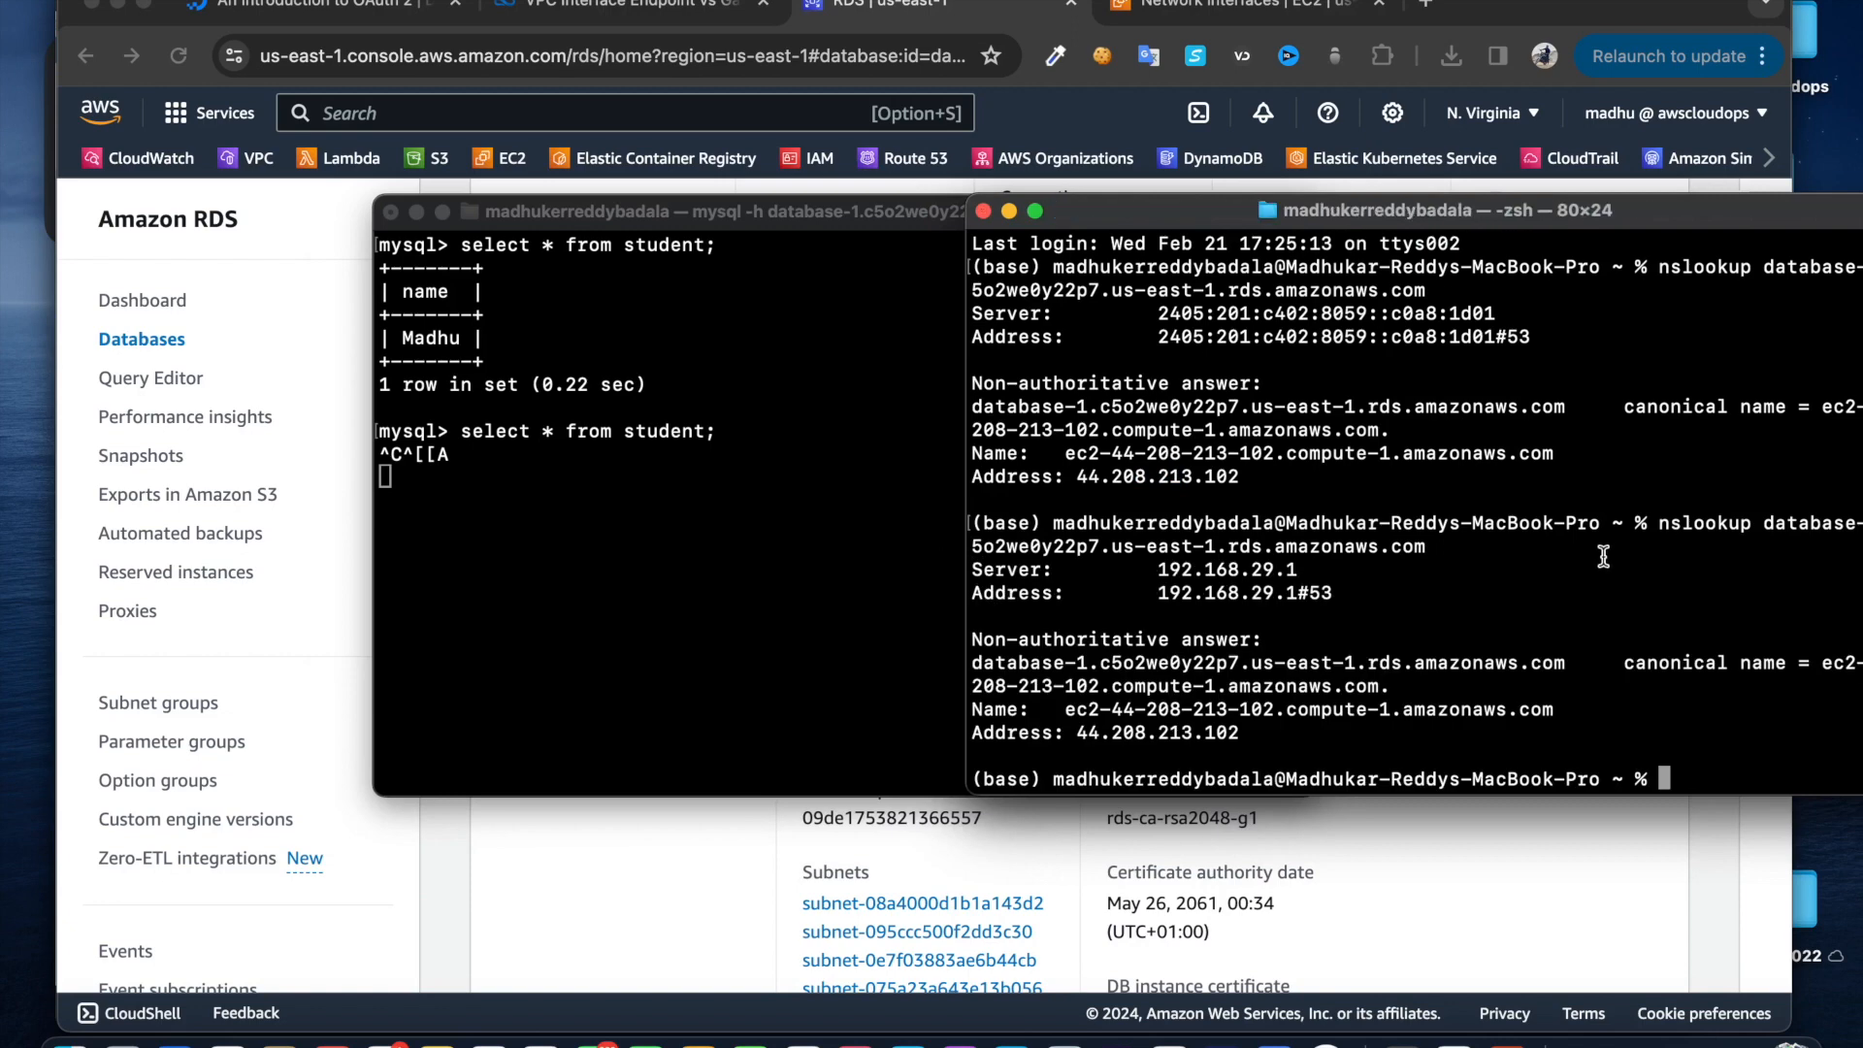
drag(1268, 741, 1093, 739)
Reload the database-1 details page in the browser, review it, and return to the databases list to check the status
click(907, 10)
click(178, 57)
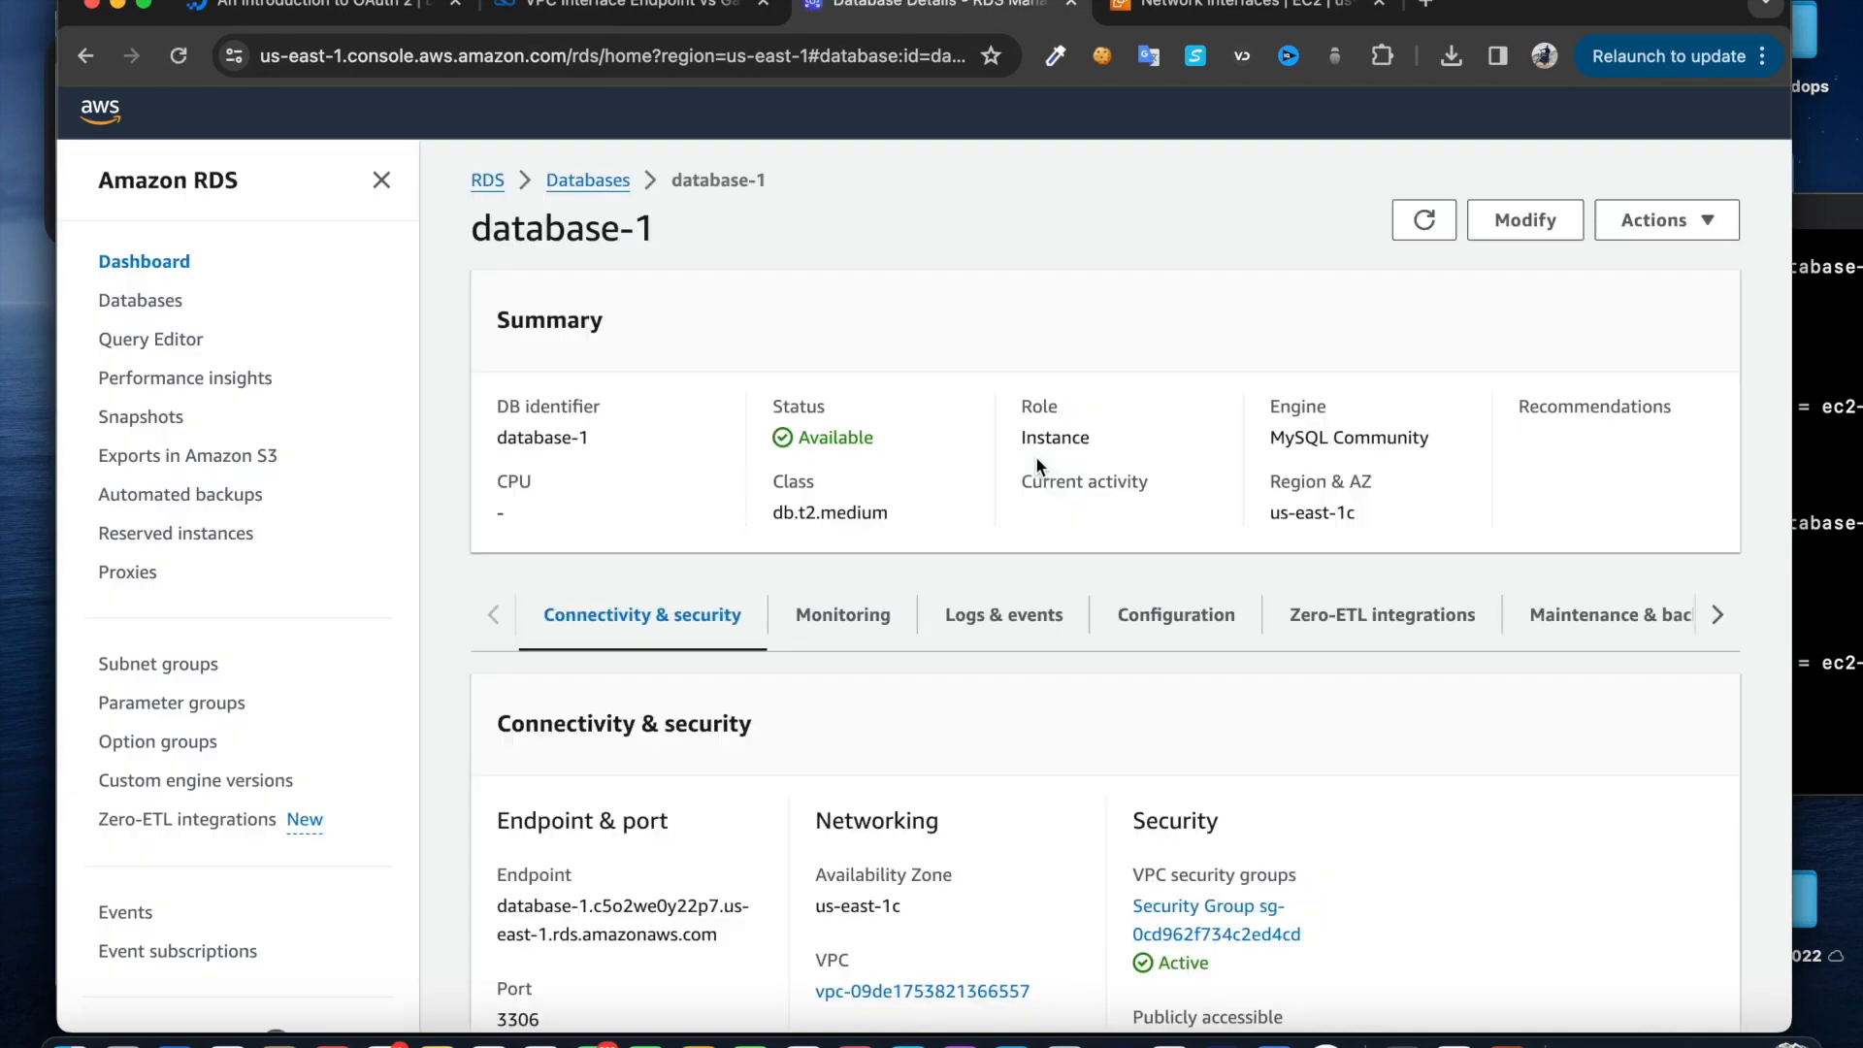
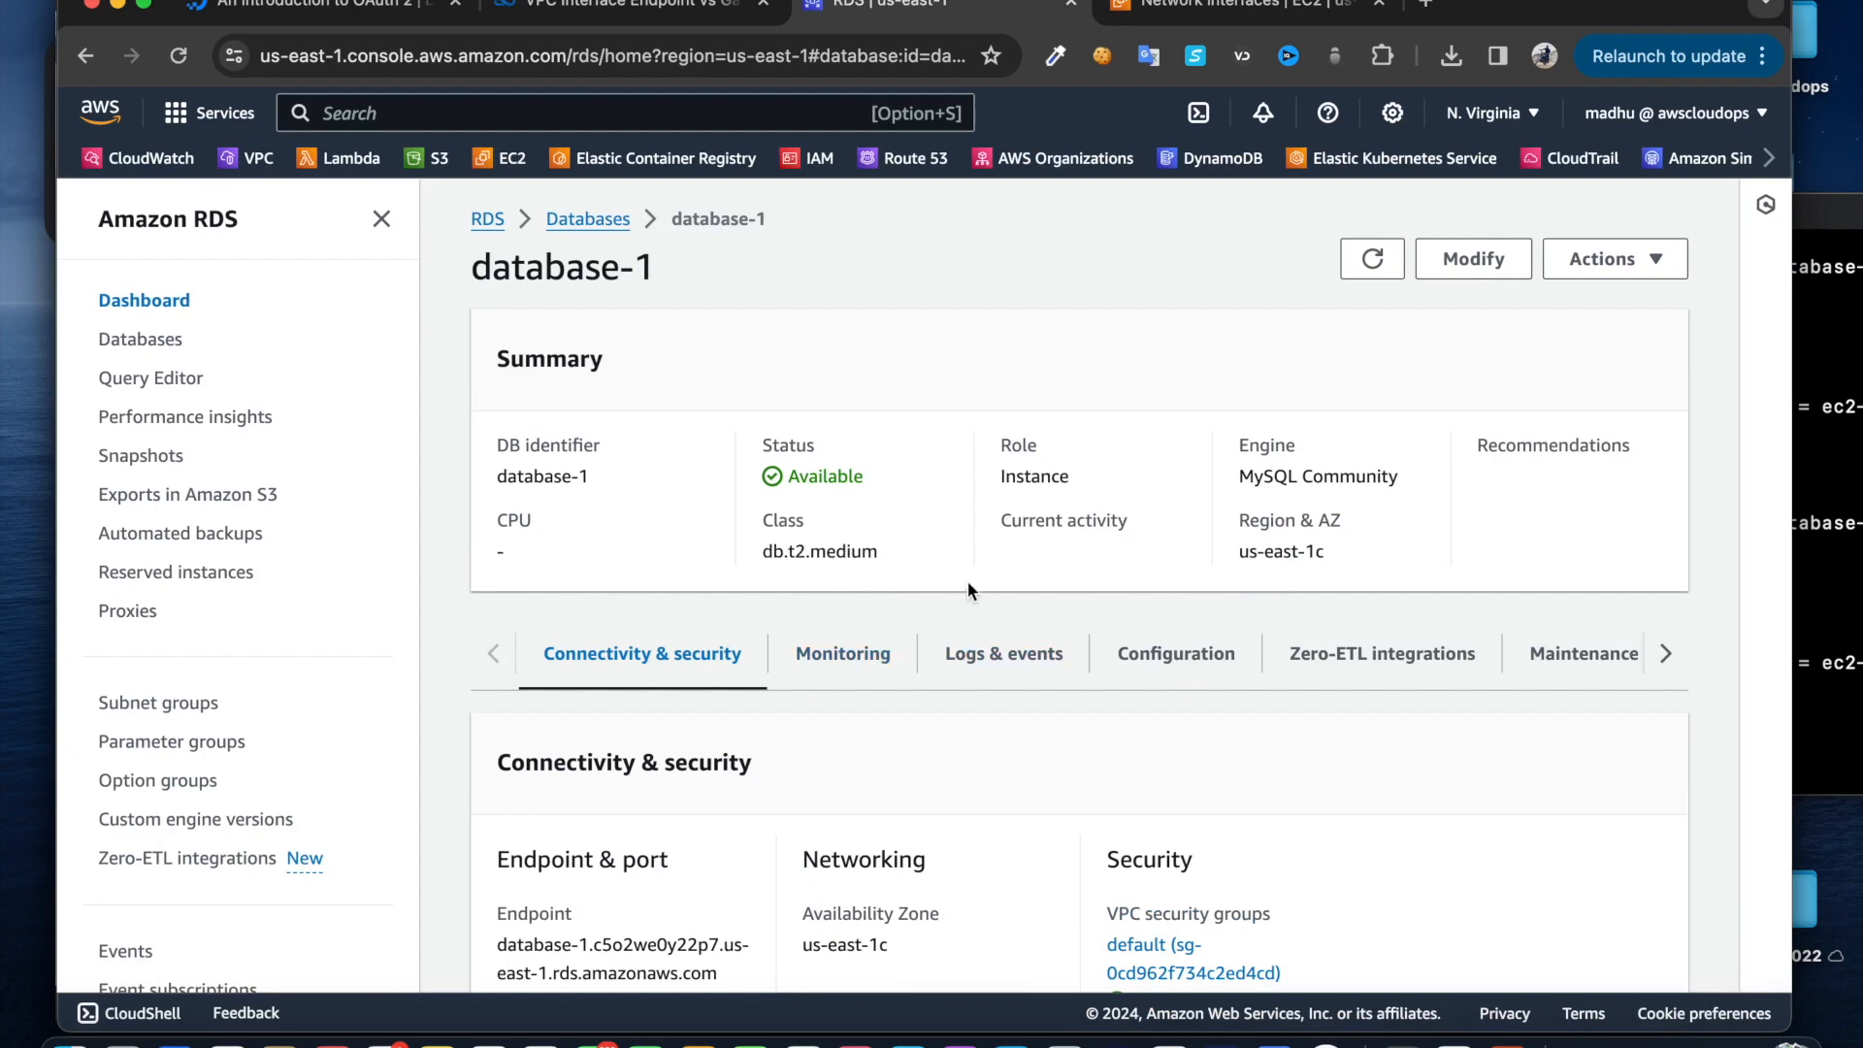
scroll(958, 645, down, 3)
scroll(947, 652, up, 2)
scroll(951, 649, up, 1)
click(587, 217)
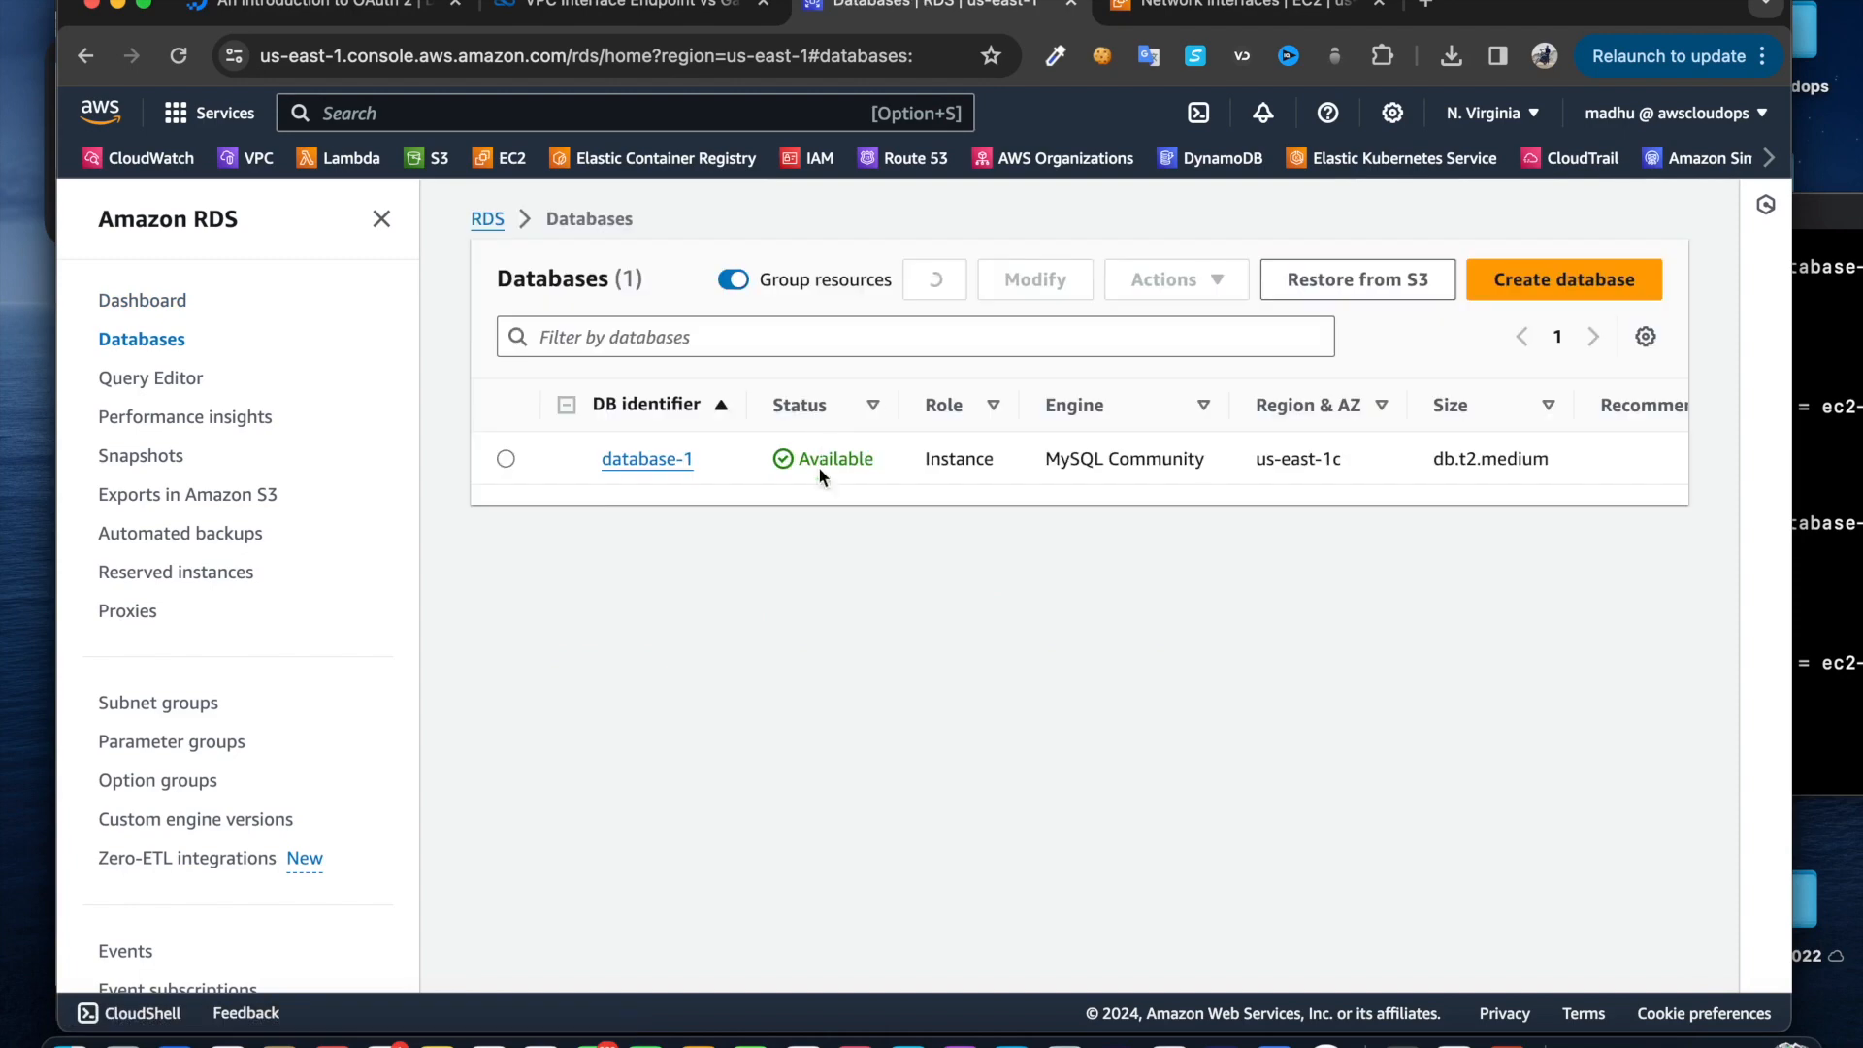
Clear the shell terminal and rerun the nslookup of the database-1 endpoint to check the resolved address
click(1065, 1034)
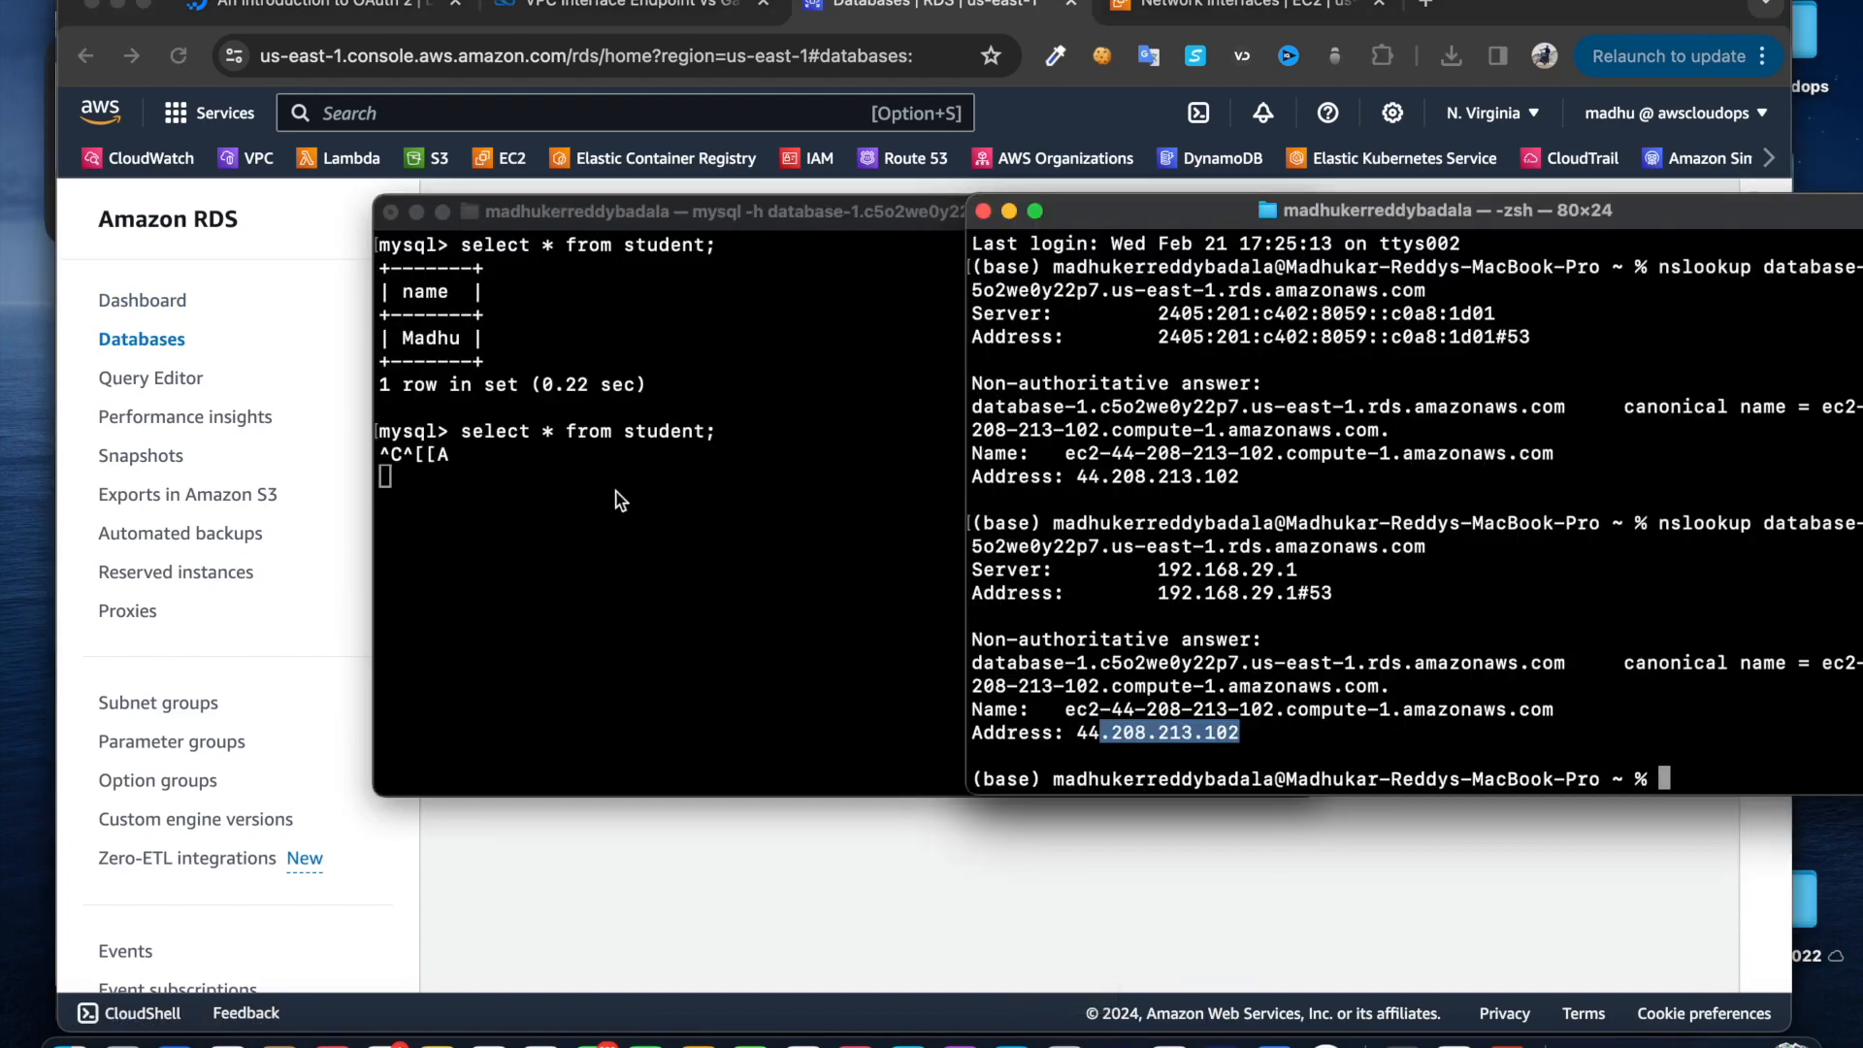
click(1538, 666)
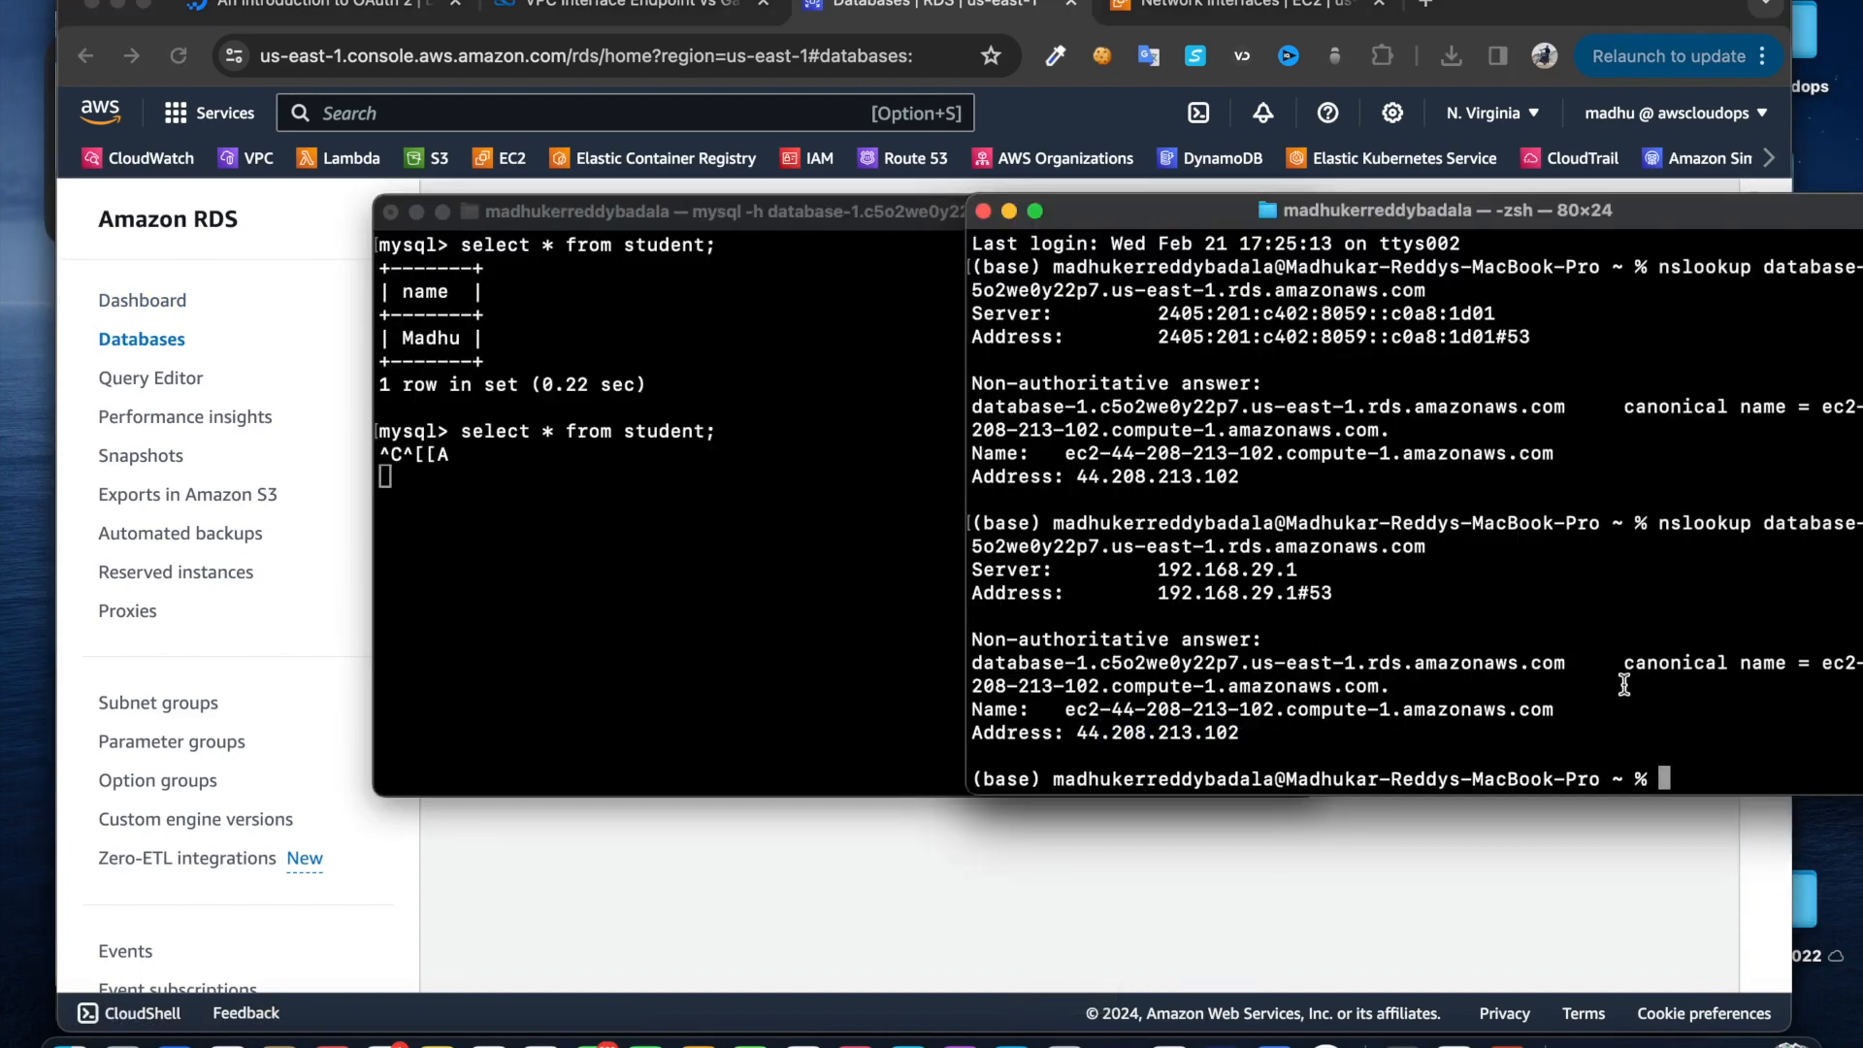
key(super+k)
key(Up)
key(Return)
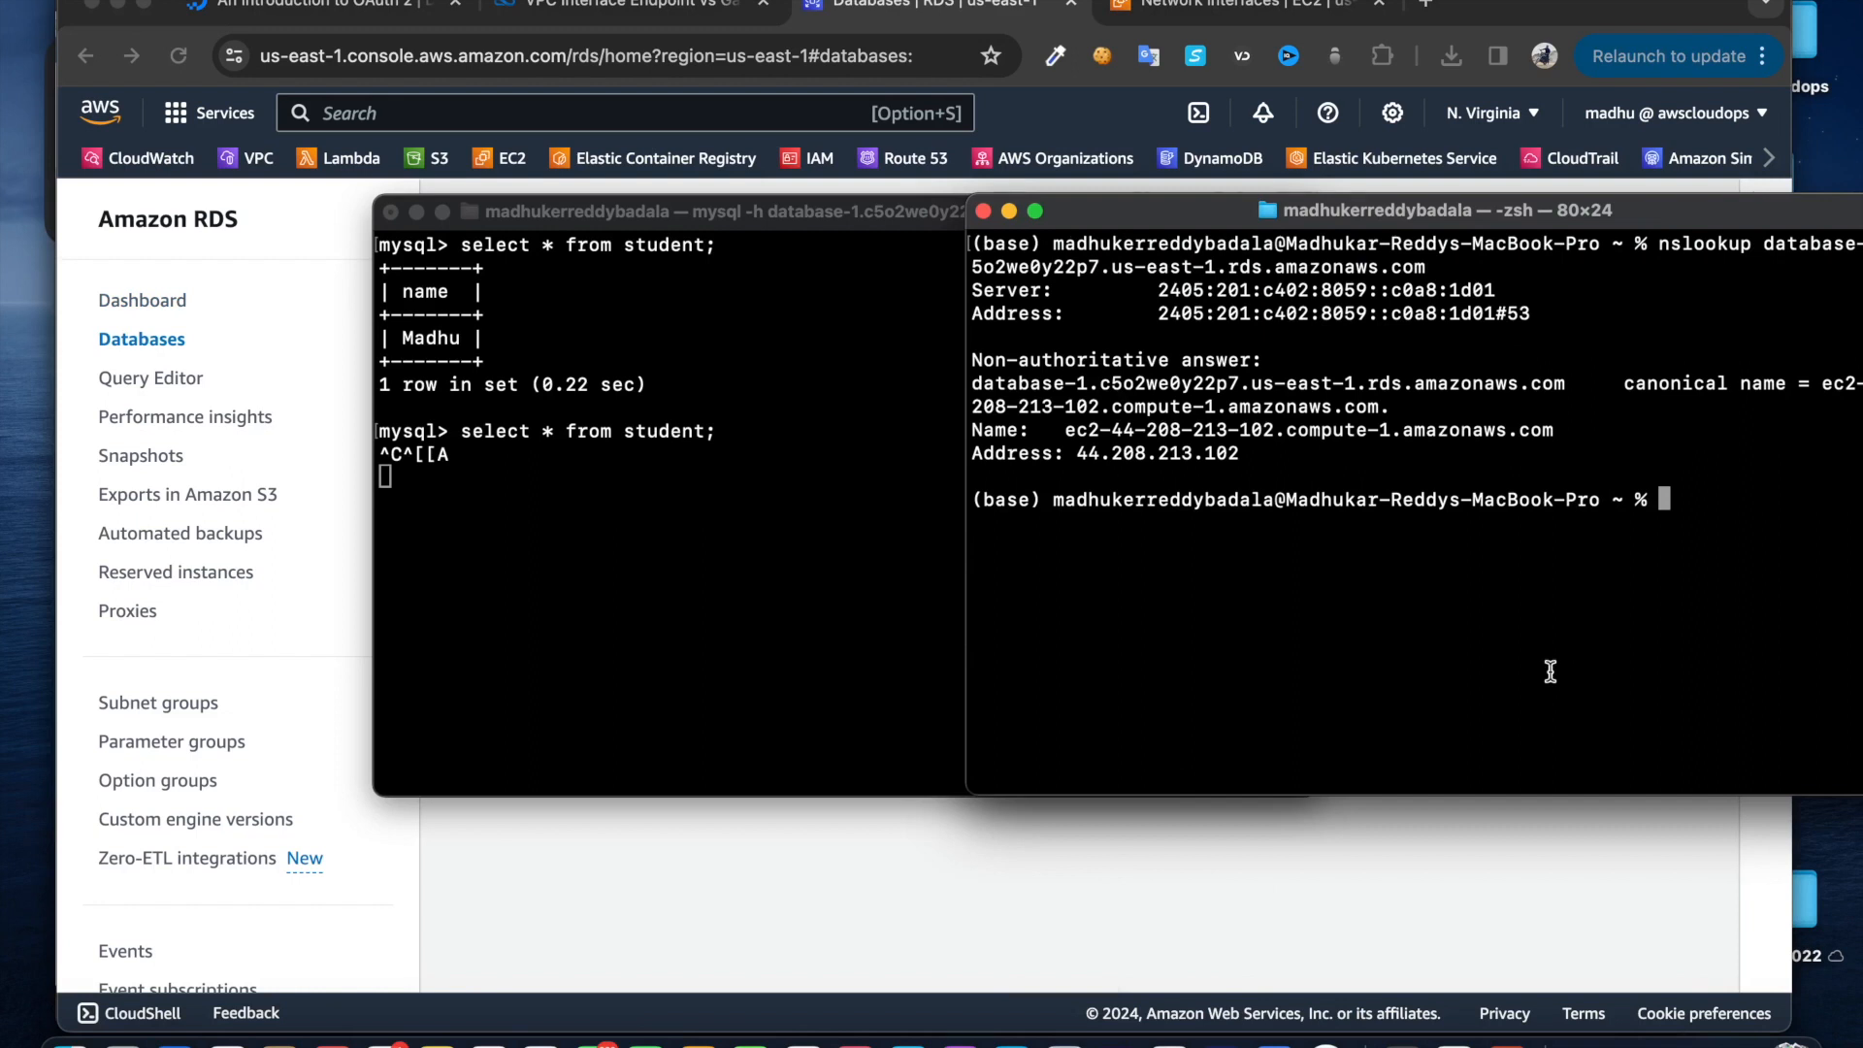
drag(1259, 452, 973, 453)
Try to interrupt the pending query and exit the MySQL session
click(697, 524)
key(ctrl+c)
key(ctrl+c)
key(ctrl+c)
key(ctrl+c)
key(Return)
key(ctrl+c)
key(Return)
key(Return)
text(exit)
key(Return)
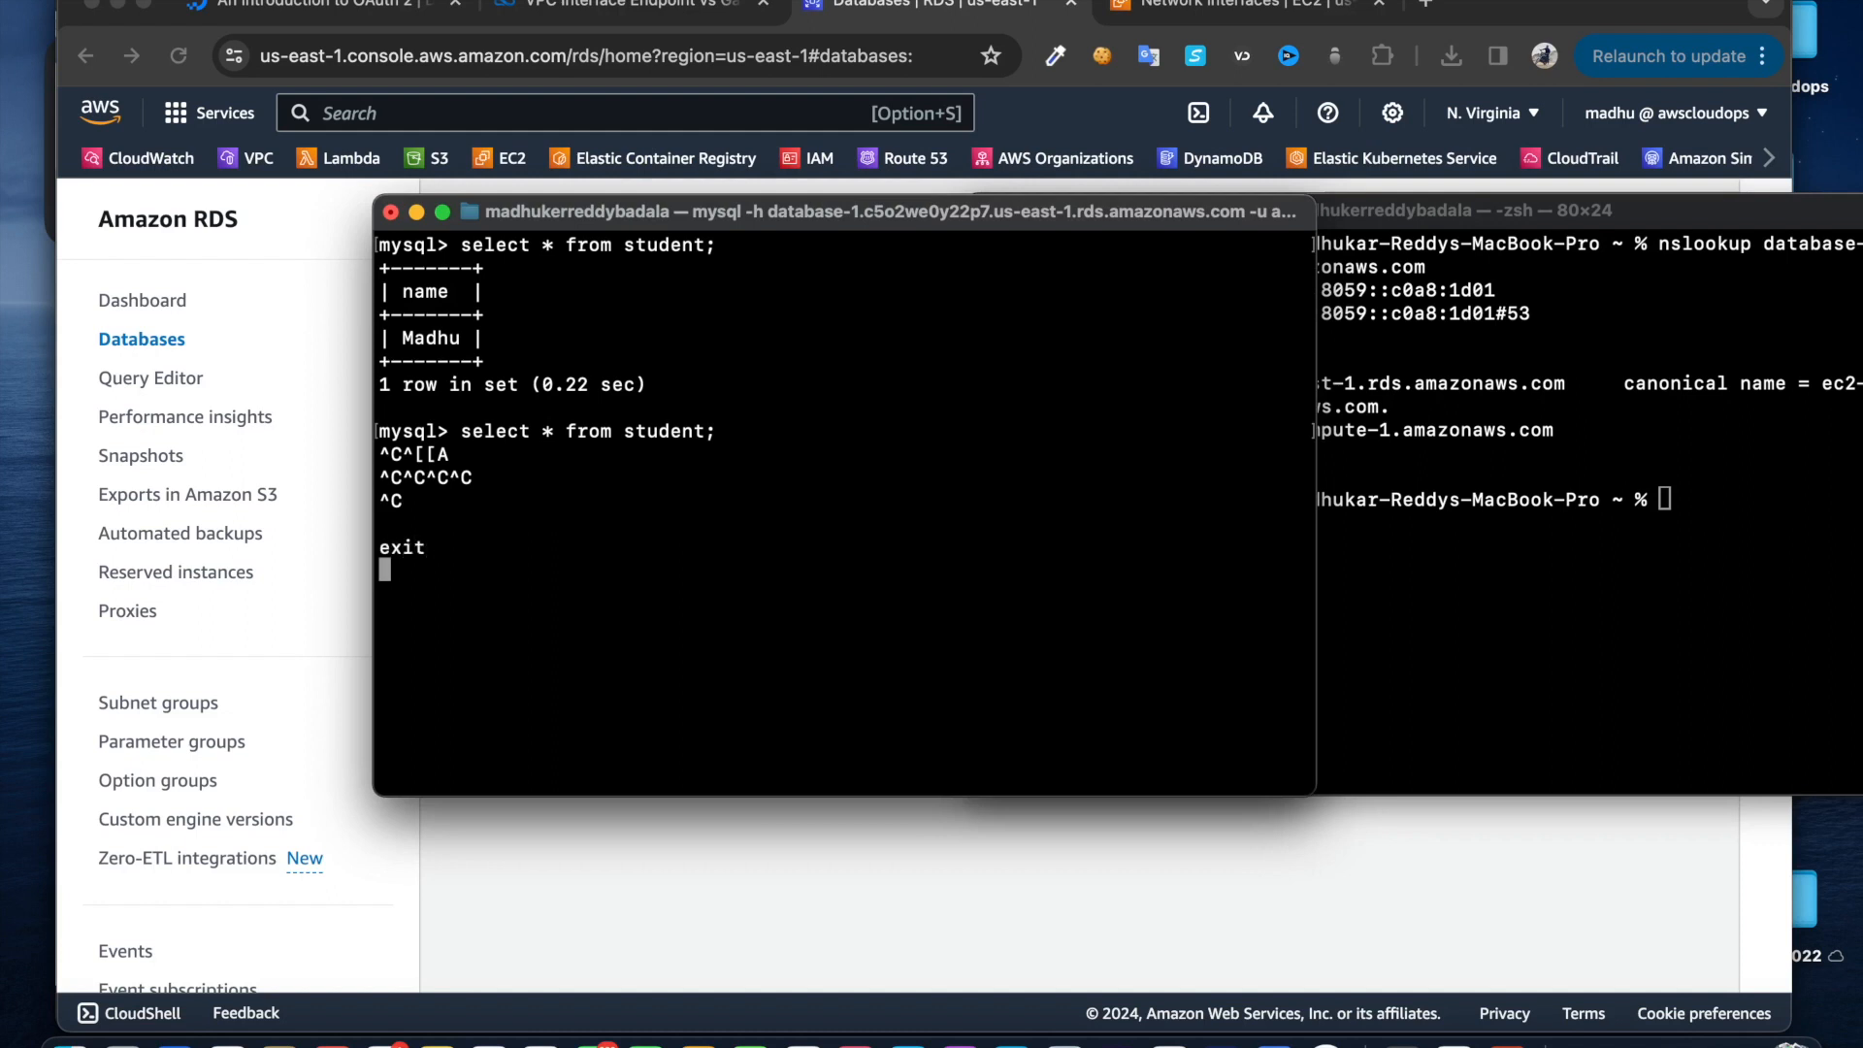
key(ctrl+c)
key(ctrl+c)
key(ctrl+c)
key(ctrl+c)
key(ctrl+c)
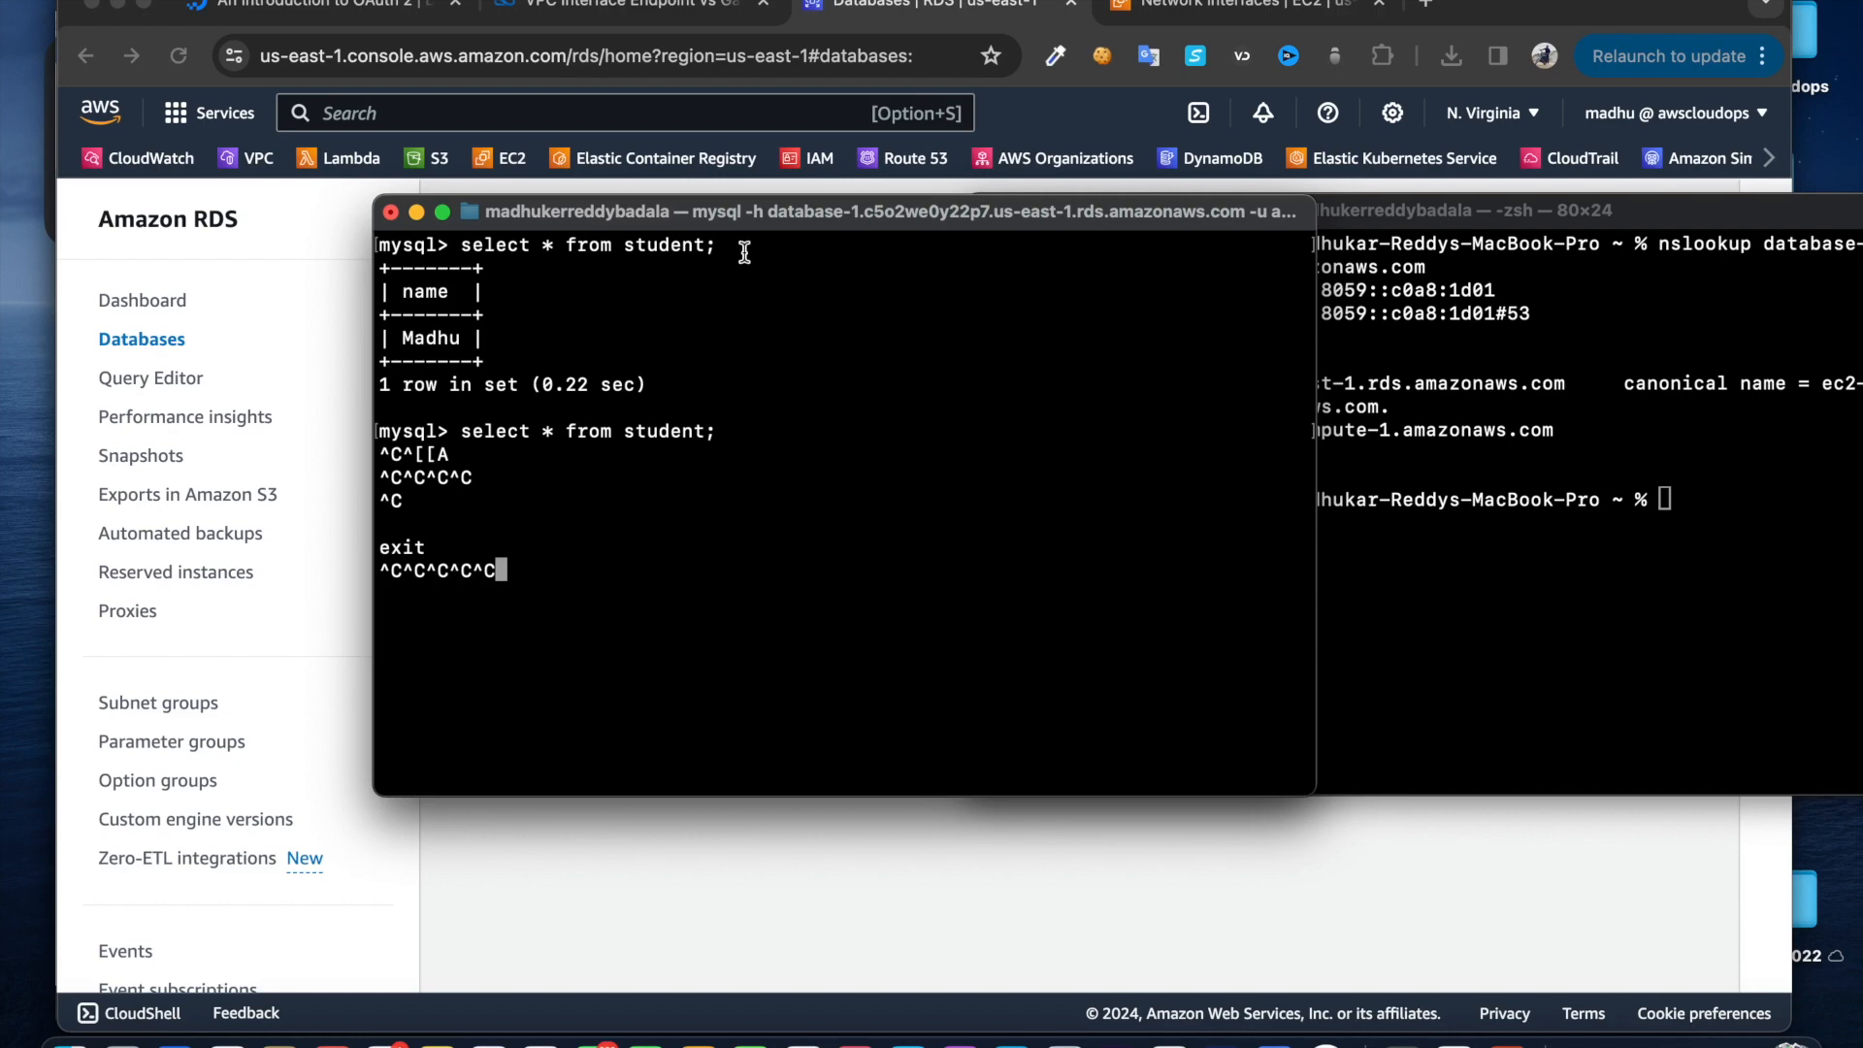
Try to clear the unresponsive MySQL terminal
key(ctrl+l)
key(Return)
key(ctrl+x)
key(Return)
key(Return)
key(Return)
key(Return)
key(ctrl+l)
key(ctrl+l)
key(ctrl+l)
key(ctrl+l)
text(clear)
key(Return)
key(Return)
key(Return)
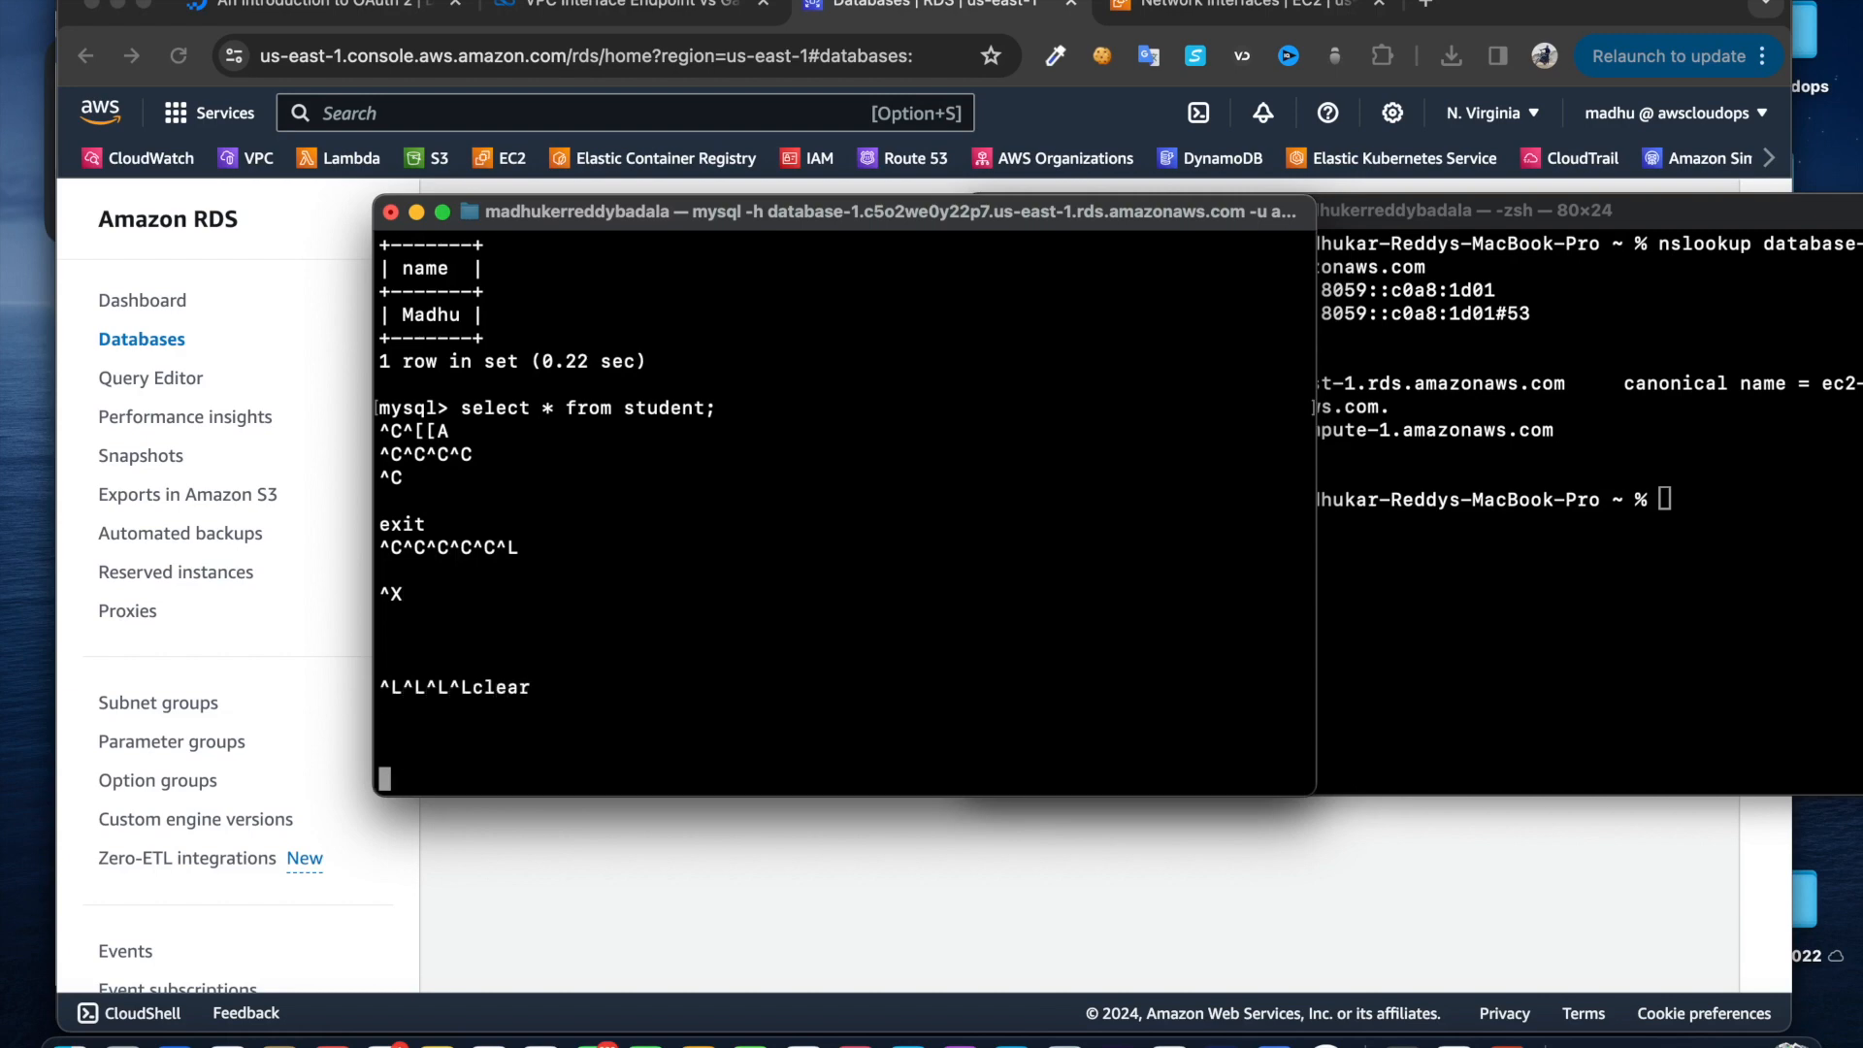
scroll(712, 433, down, 3)
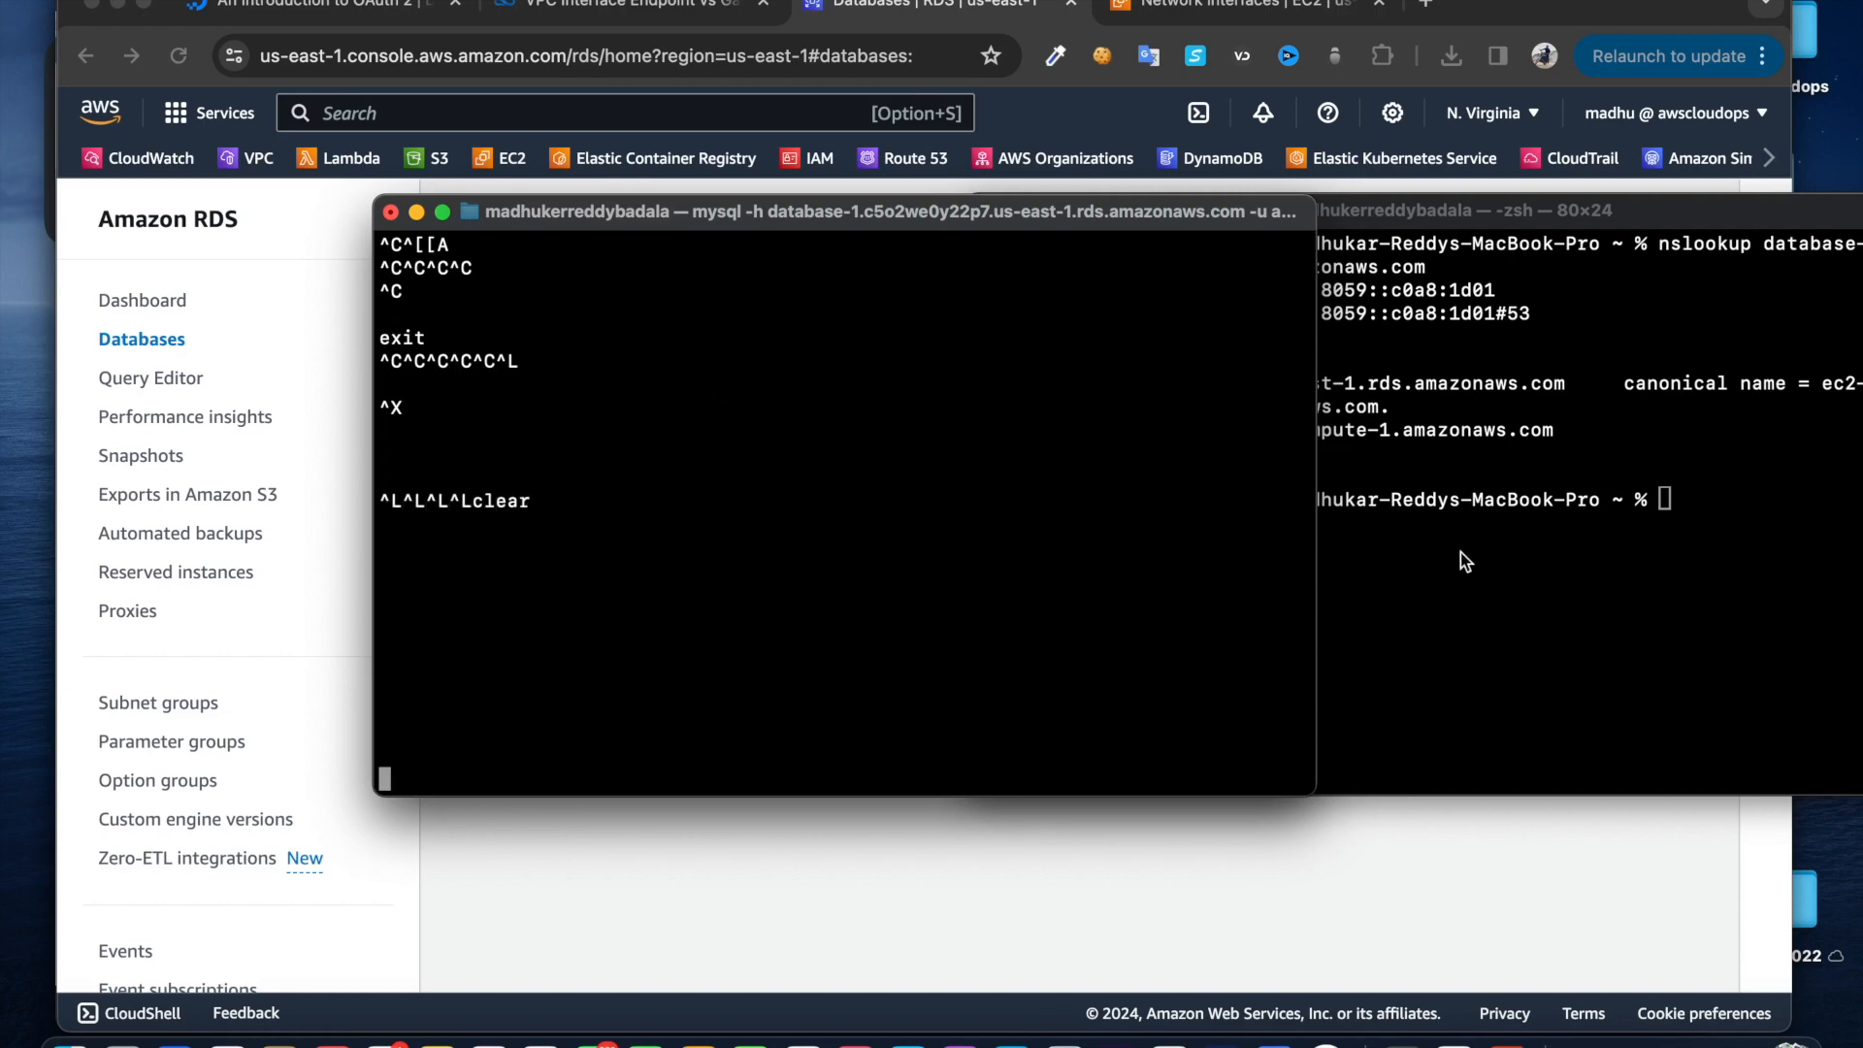
Run the endpoint's nslookup once more in the shell terminal and highlight the resolved IP address
click(1731, 568)
key(Up)
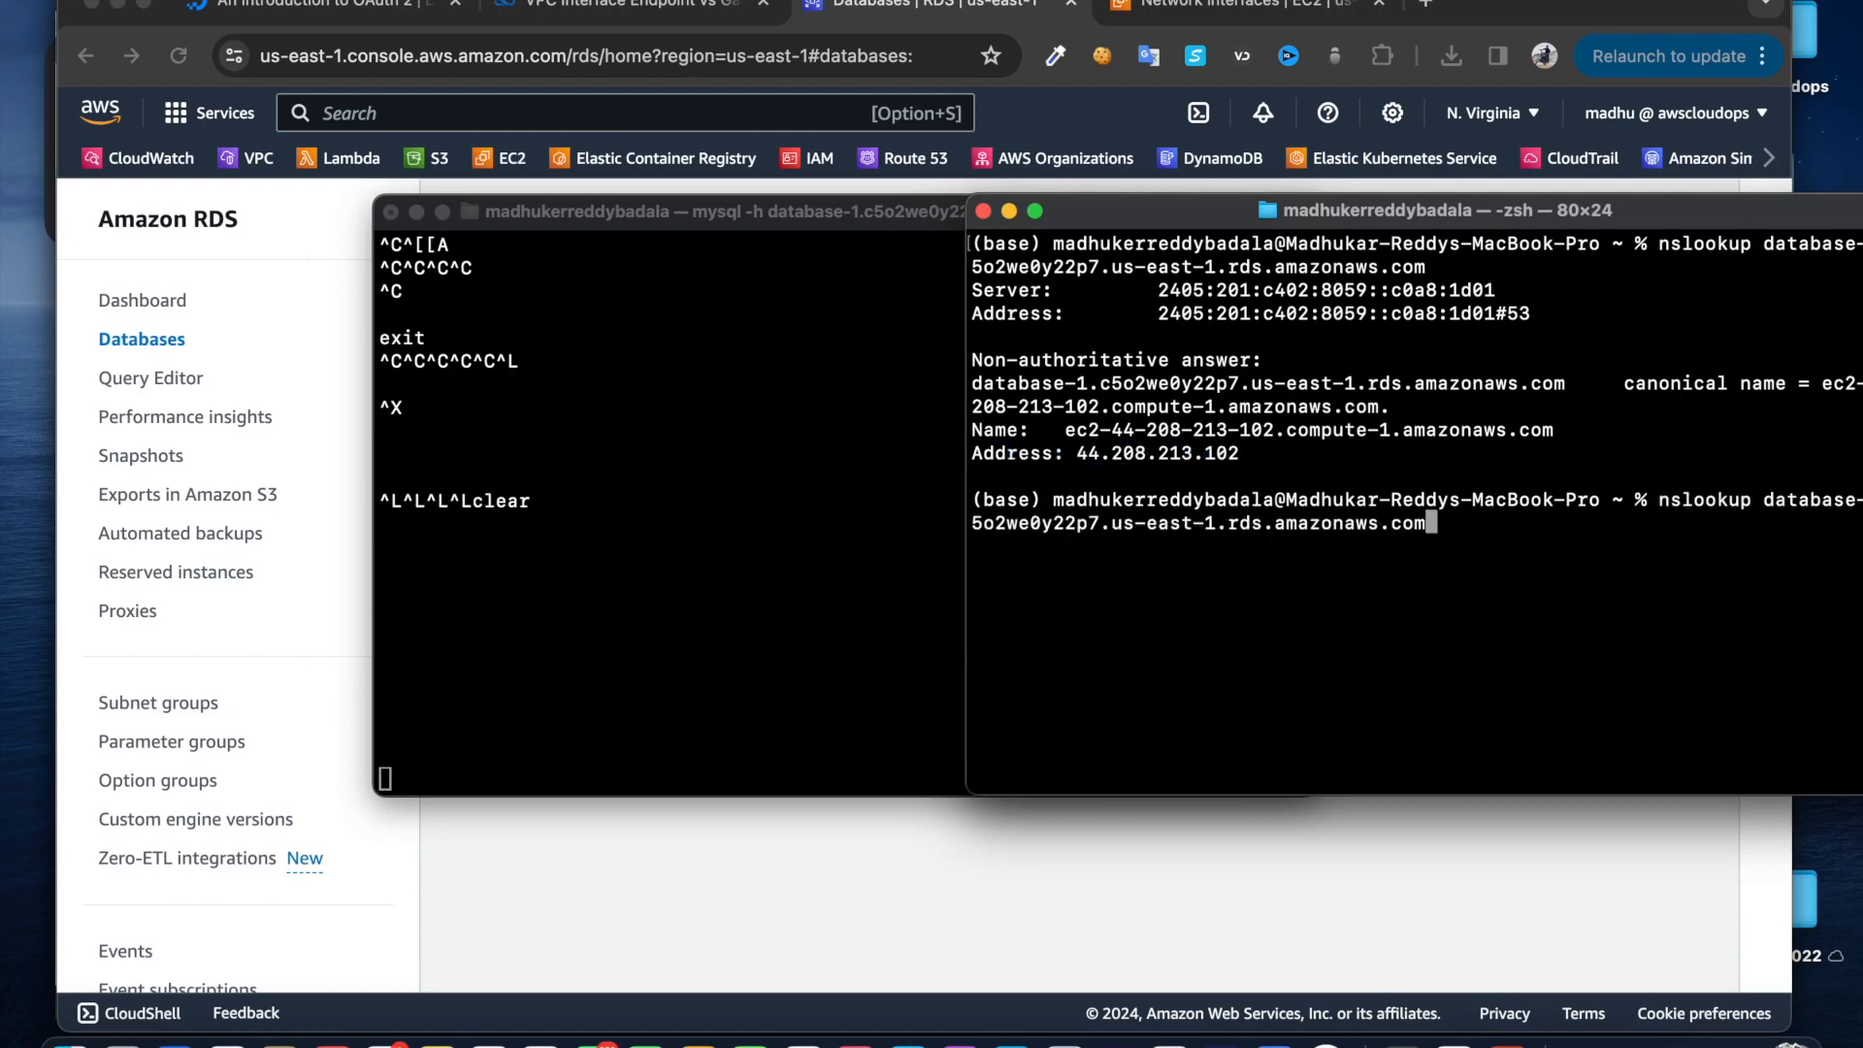
key(Return)
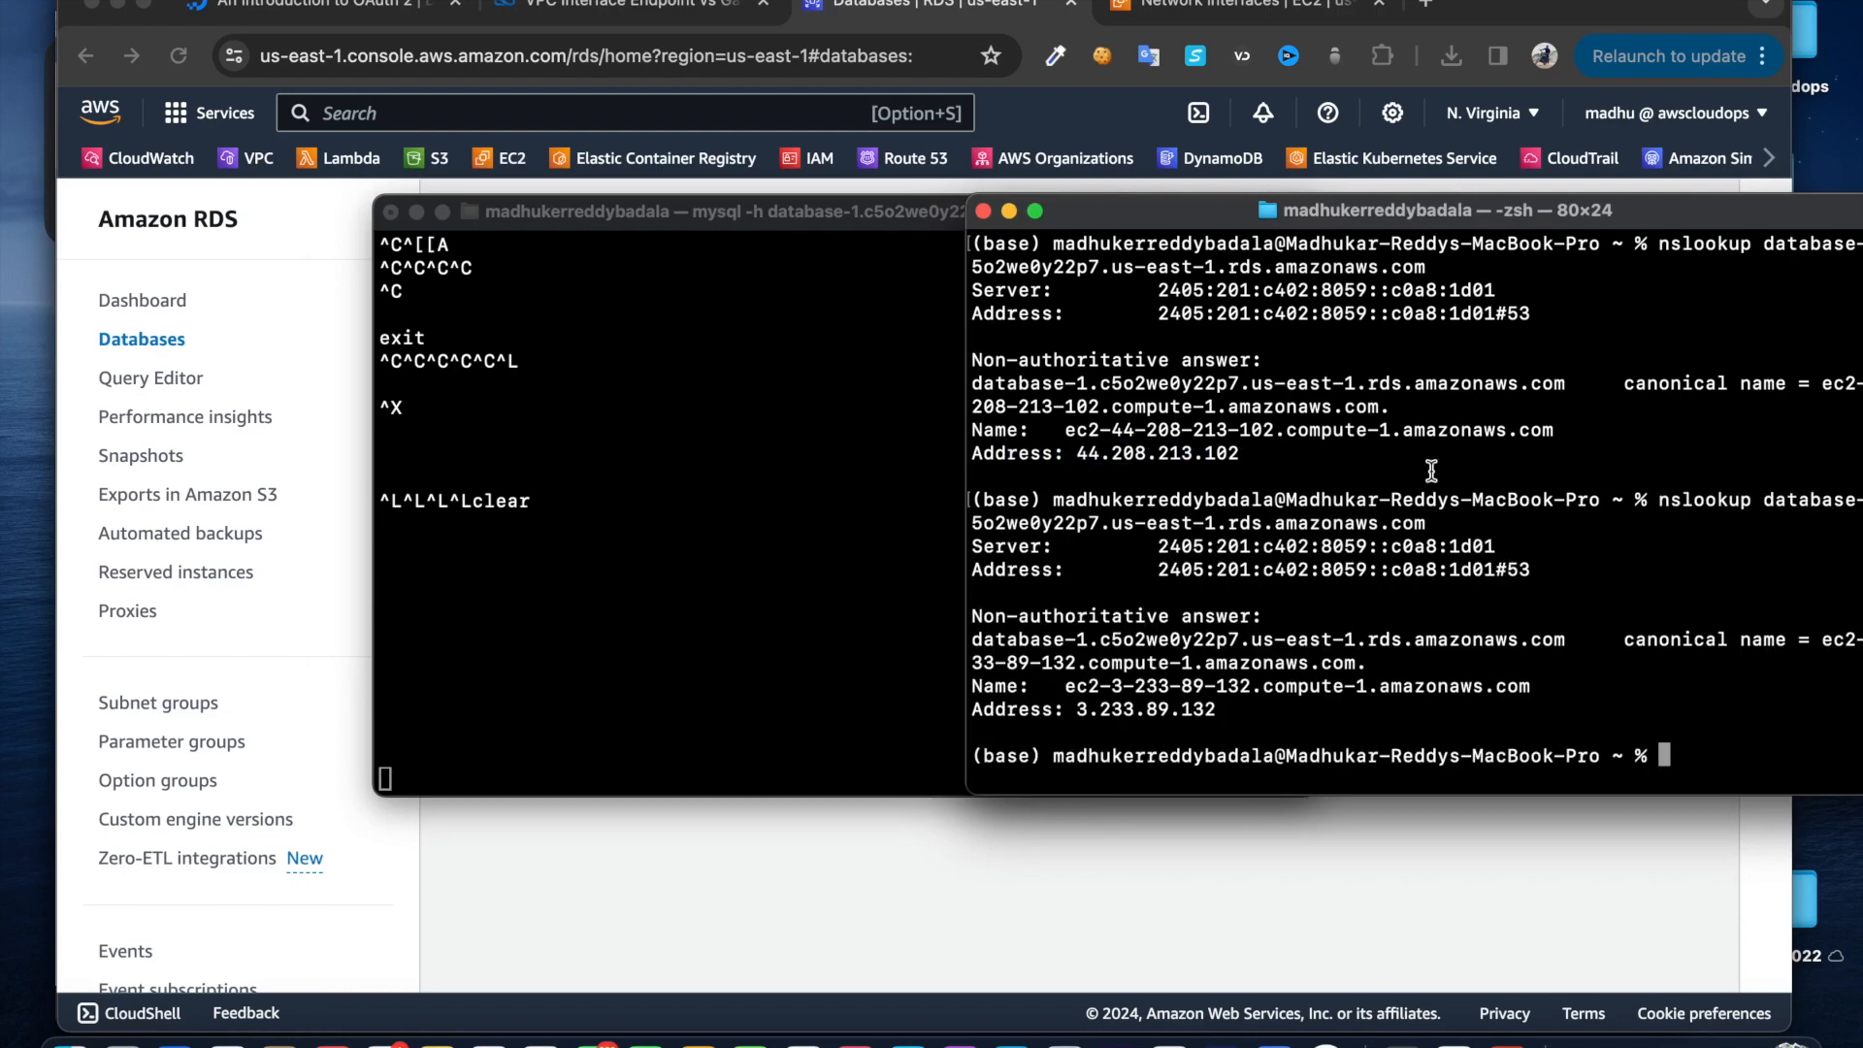
drag(1068, 711, 1229, 716)
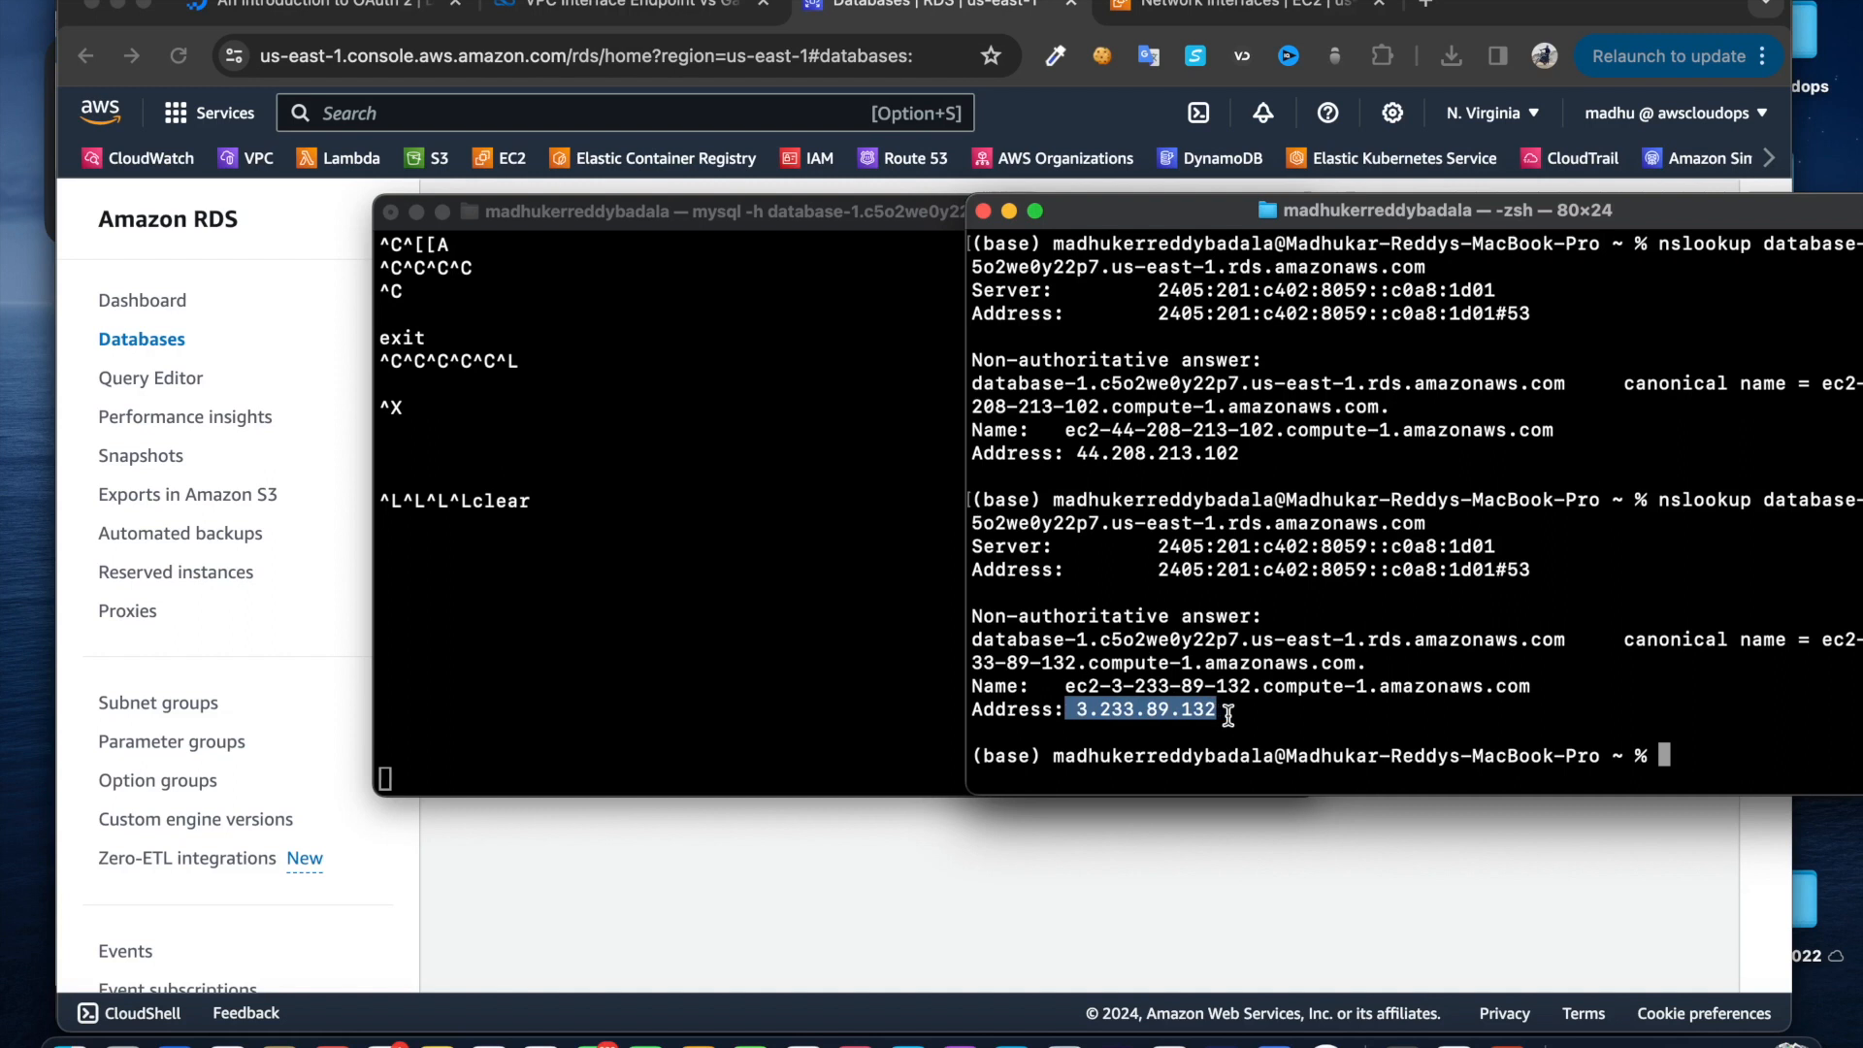
Abort the pending query in the MySQL terminal and exit the client back to the shell
click(635, 636)
key(ctrl+c)
key(ctrl+c)
key(ctrl+c)
key(ctrl+c)
key(ctrl+l)
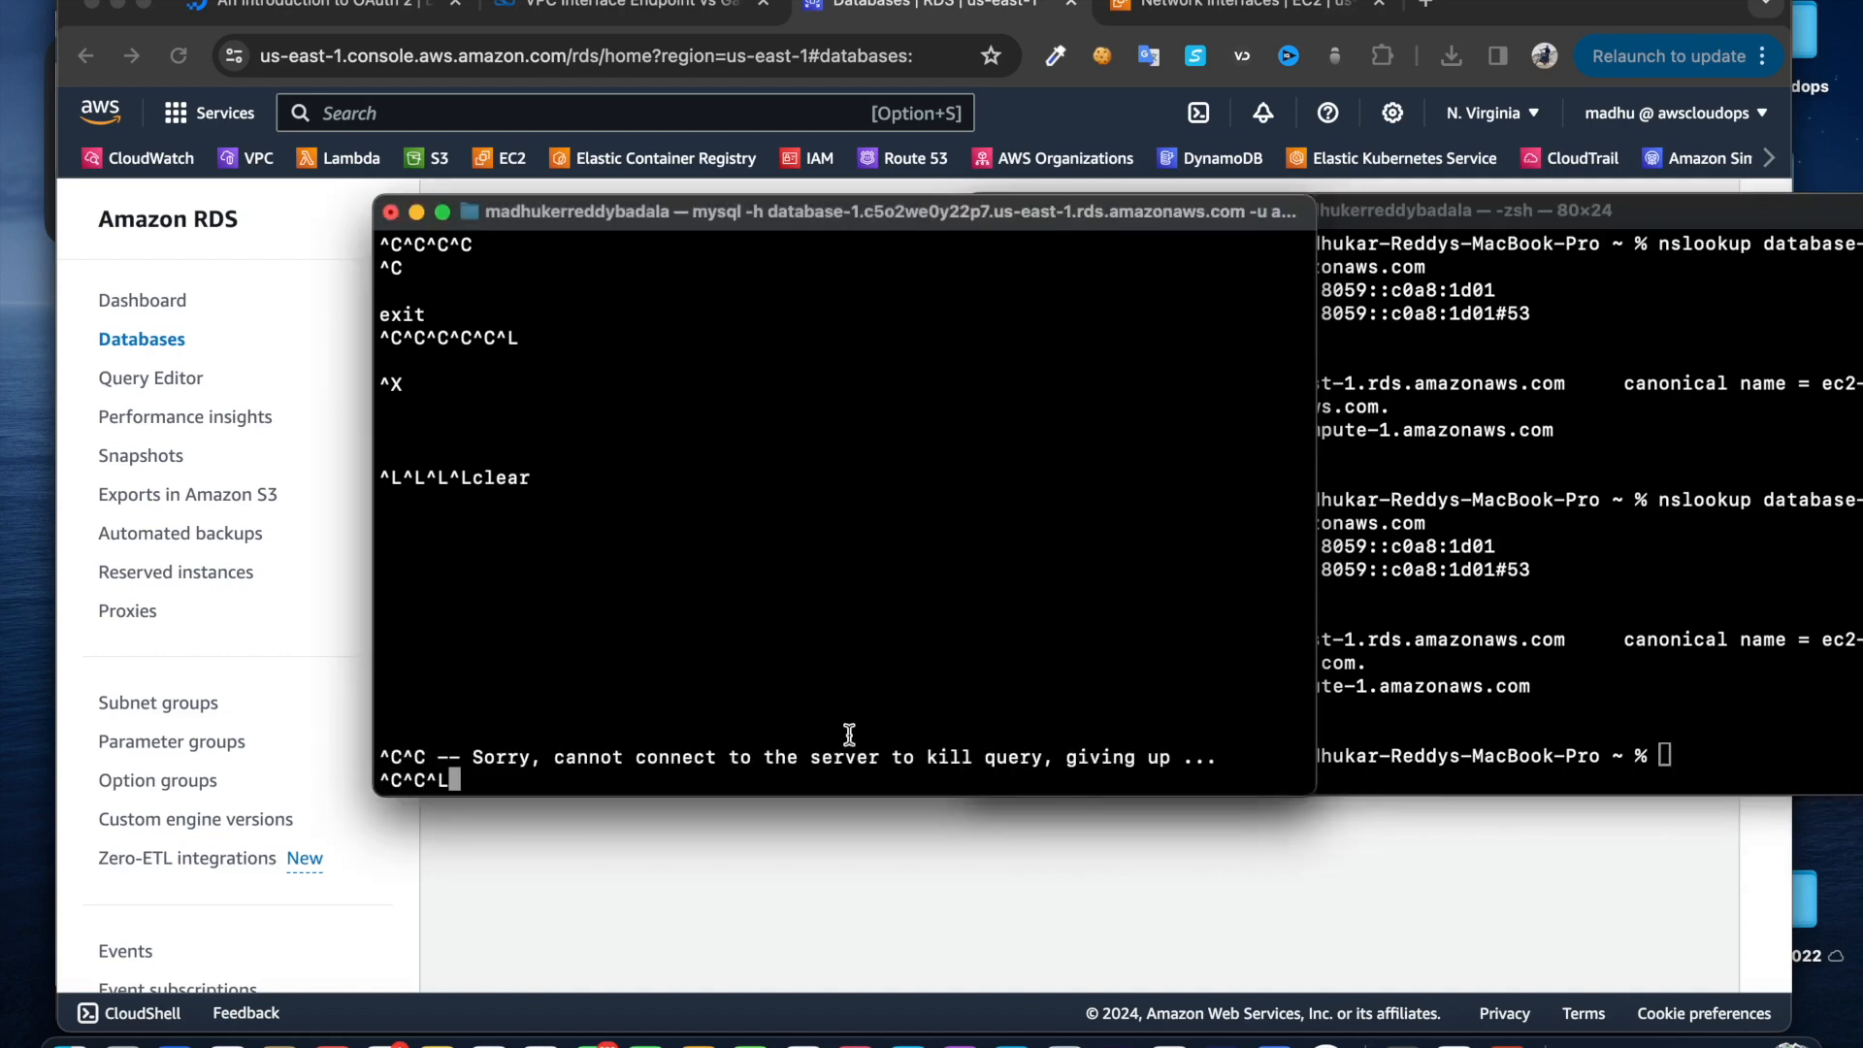
key(ctrl+c)
key(ctrl+c)
key(Up)
key(ctrl+c)
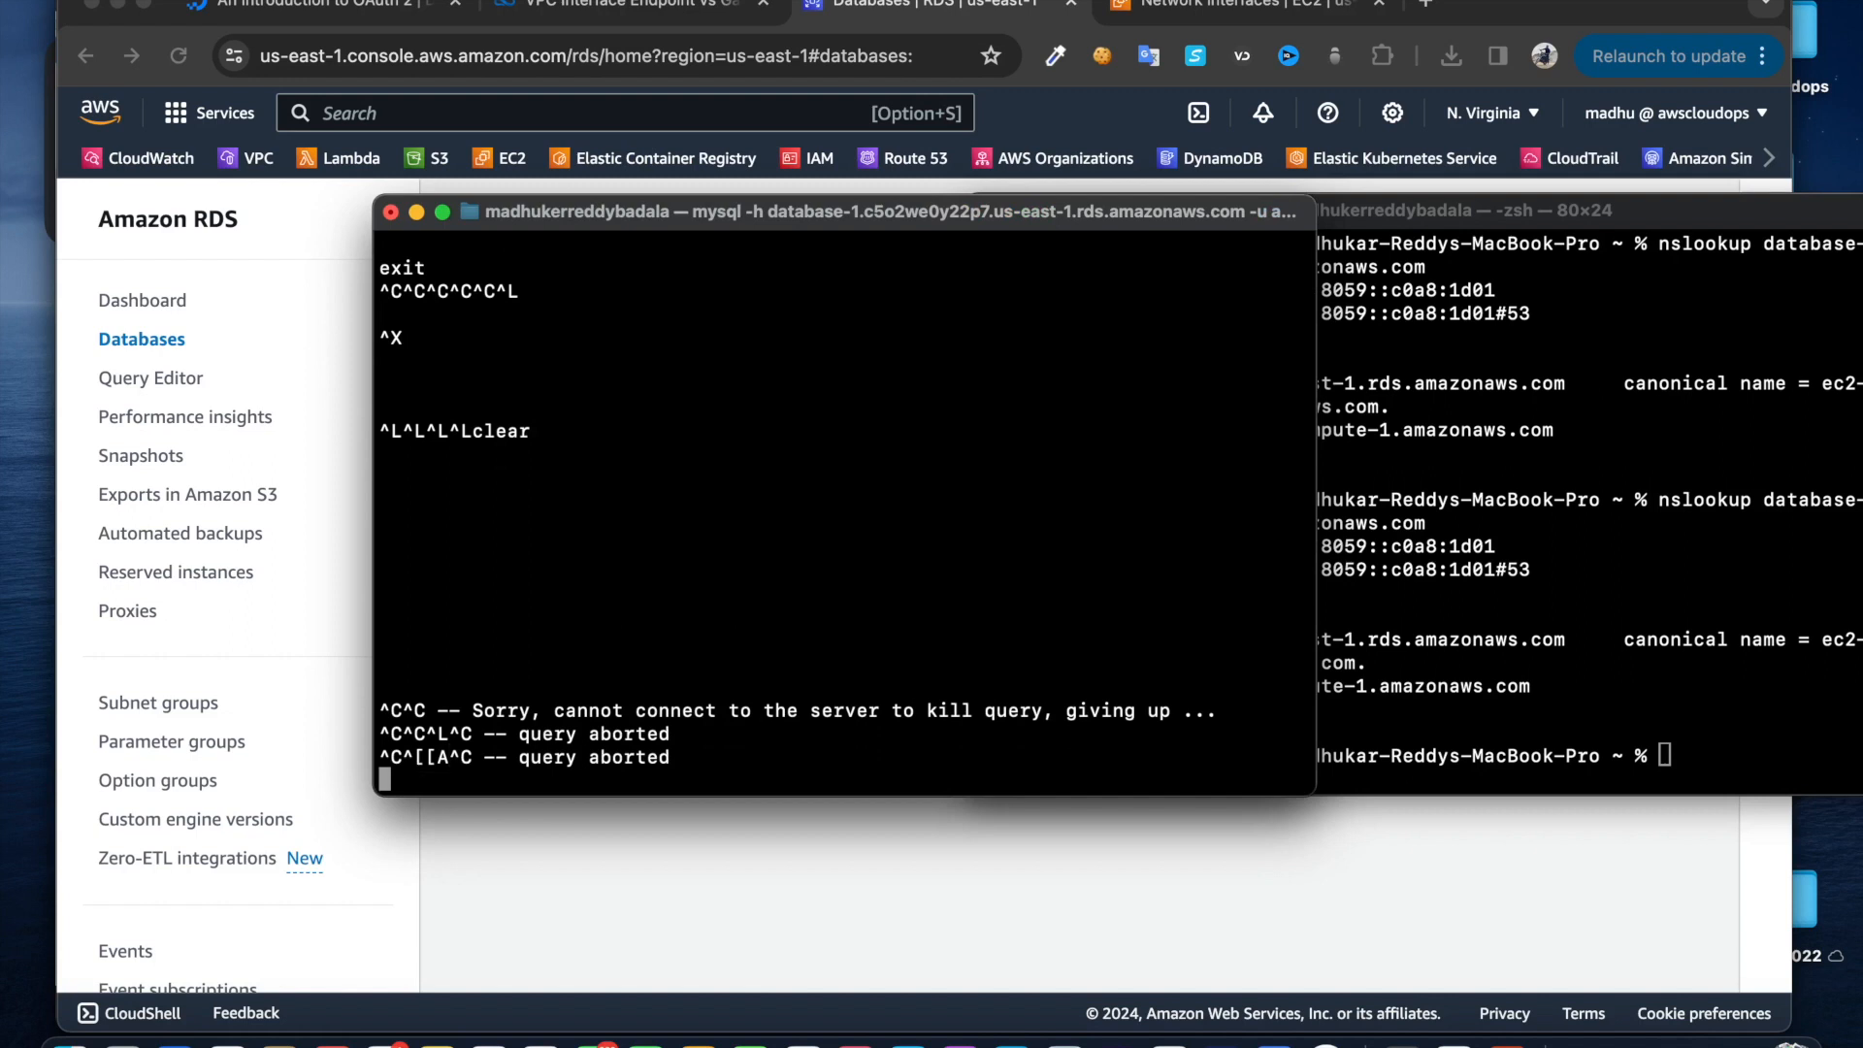
key(ctrl+c)
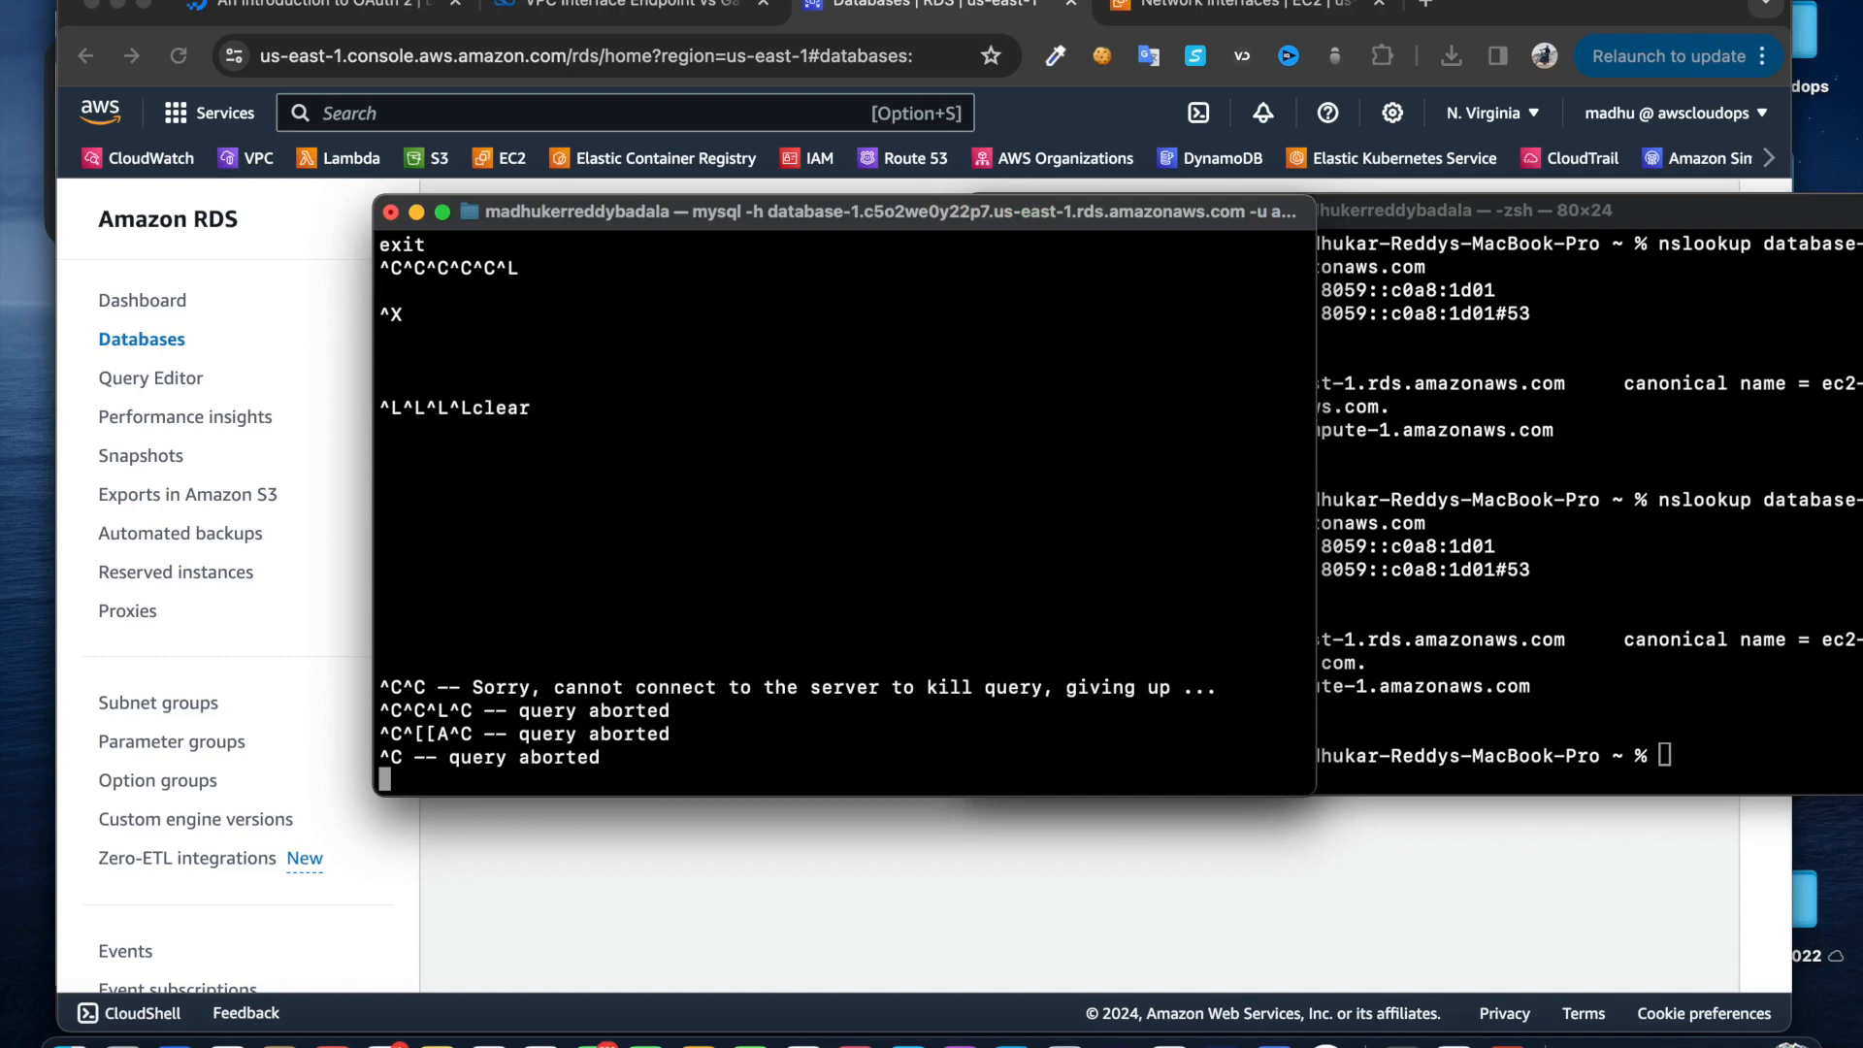
key(ctrl+c)
key(ctrl+c)
key(ctrl+c)
key(ctrl+c)
key(ctrl+c)
key(Return)
key(Return)
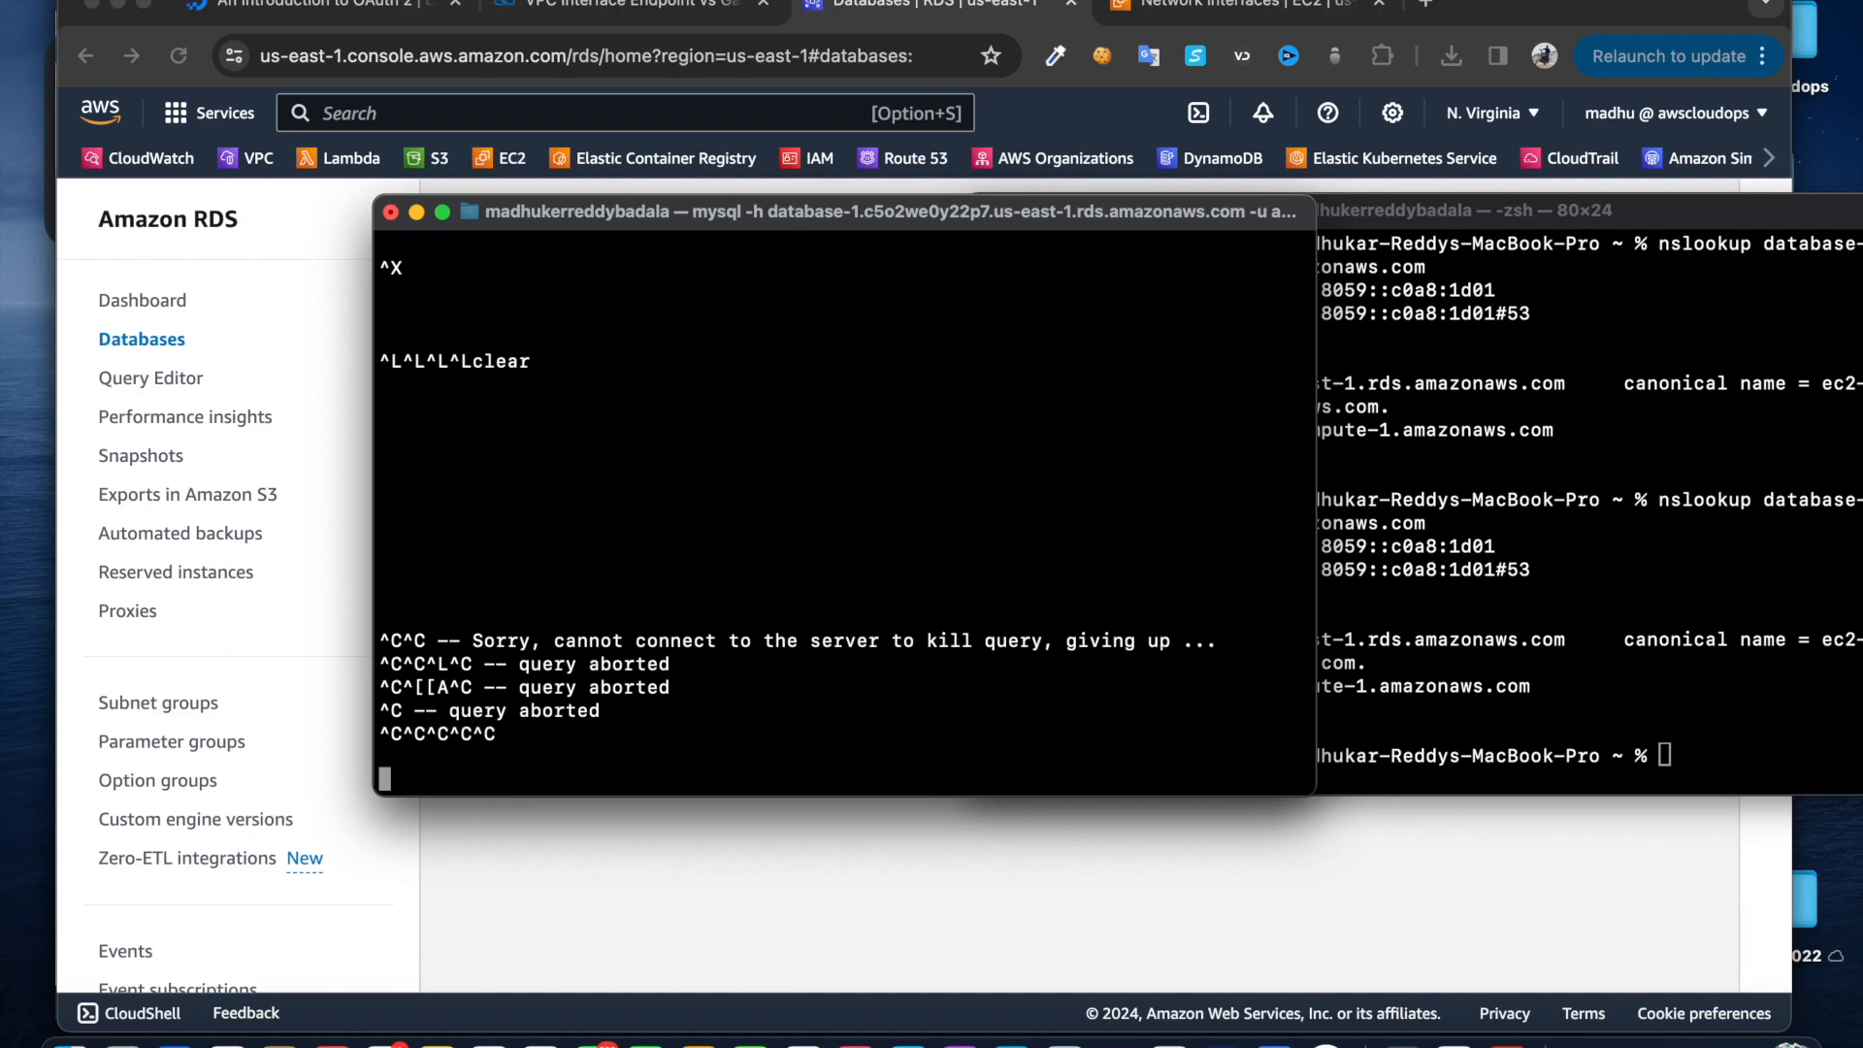
key(ctrl+c)
text(exit)
key(Return)
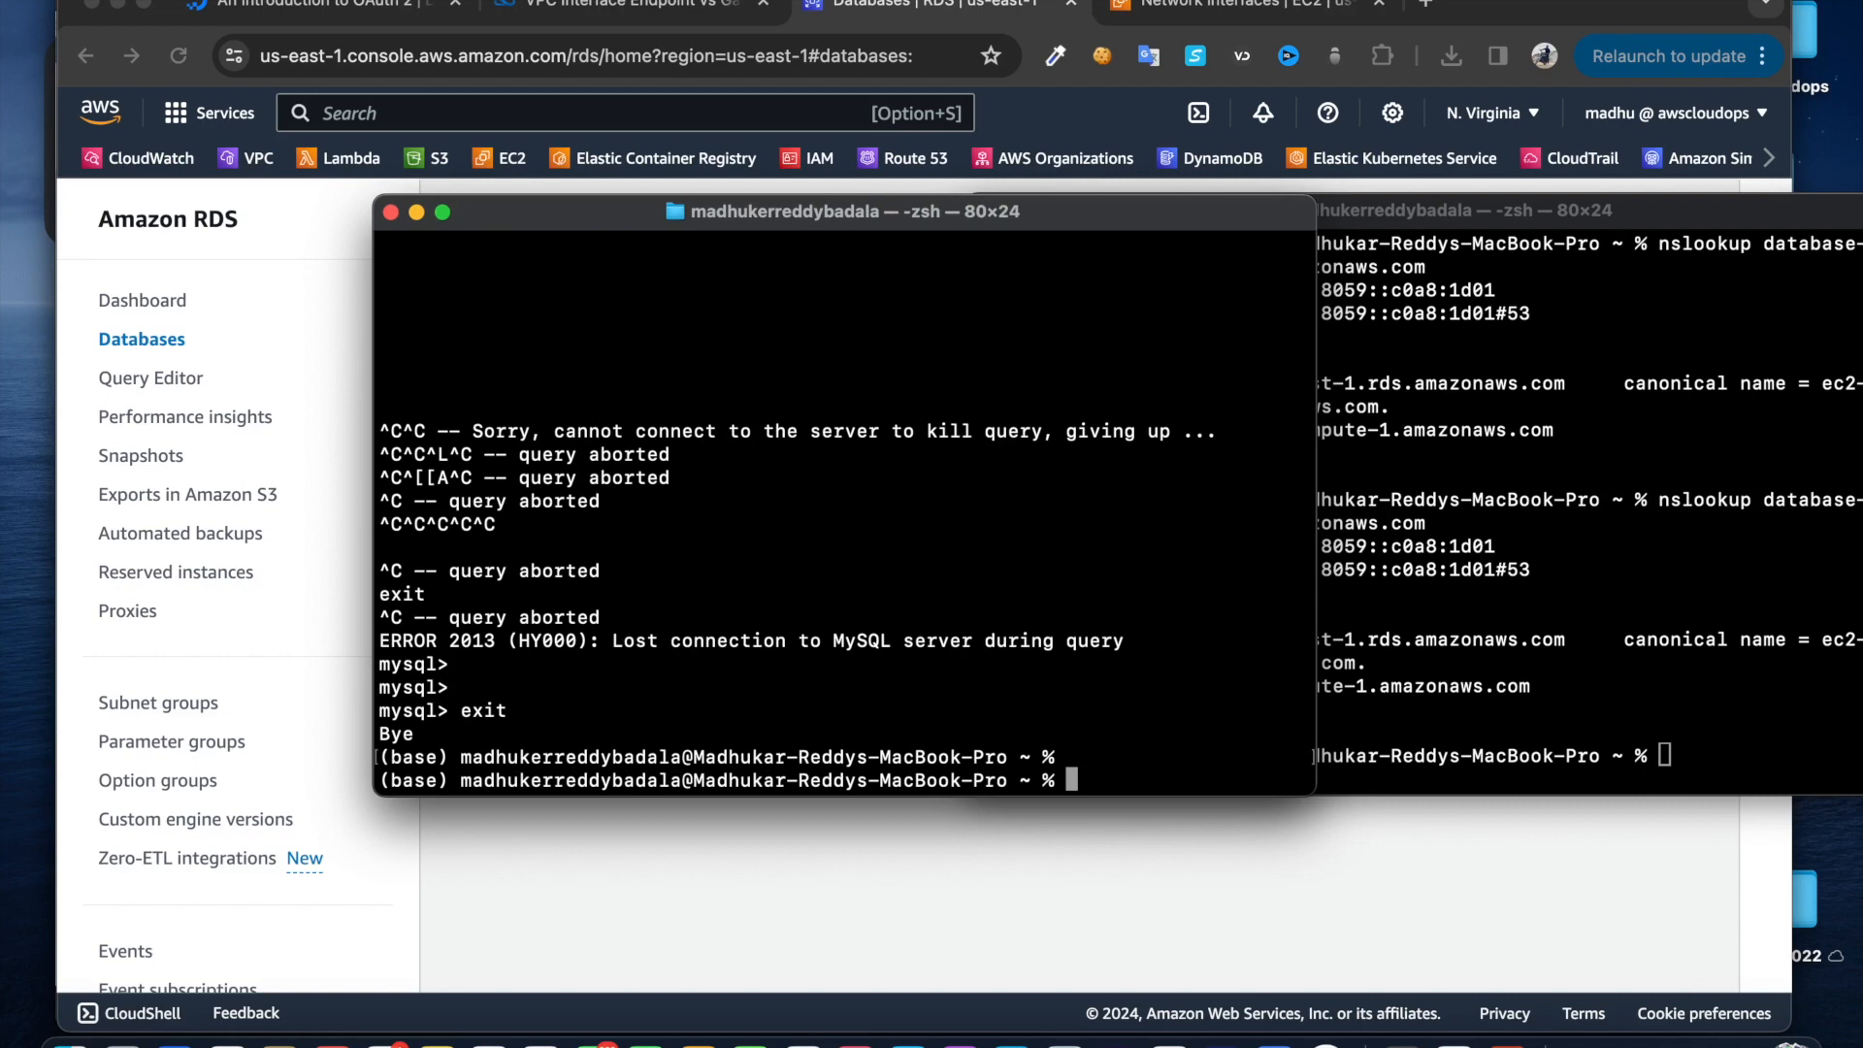
Clear the terminal and reconnect to the database-1 endpoint with the mysql client as admin, entering the database password
key(ctrl+l)
key(Up)
key(Return)
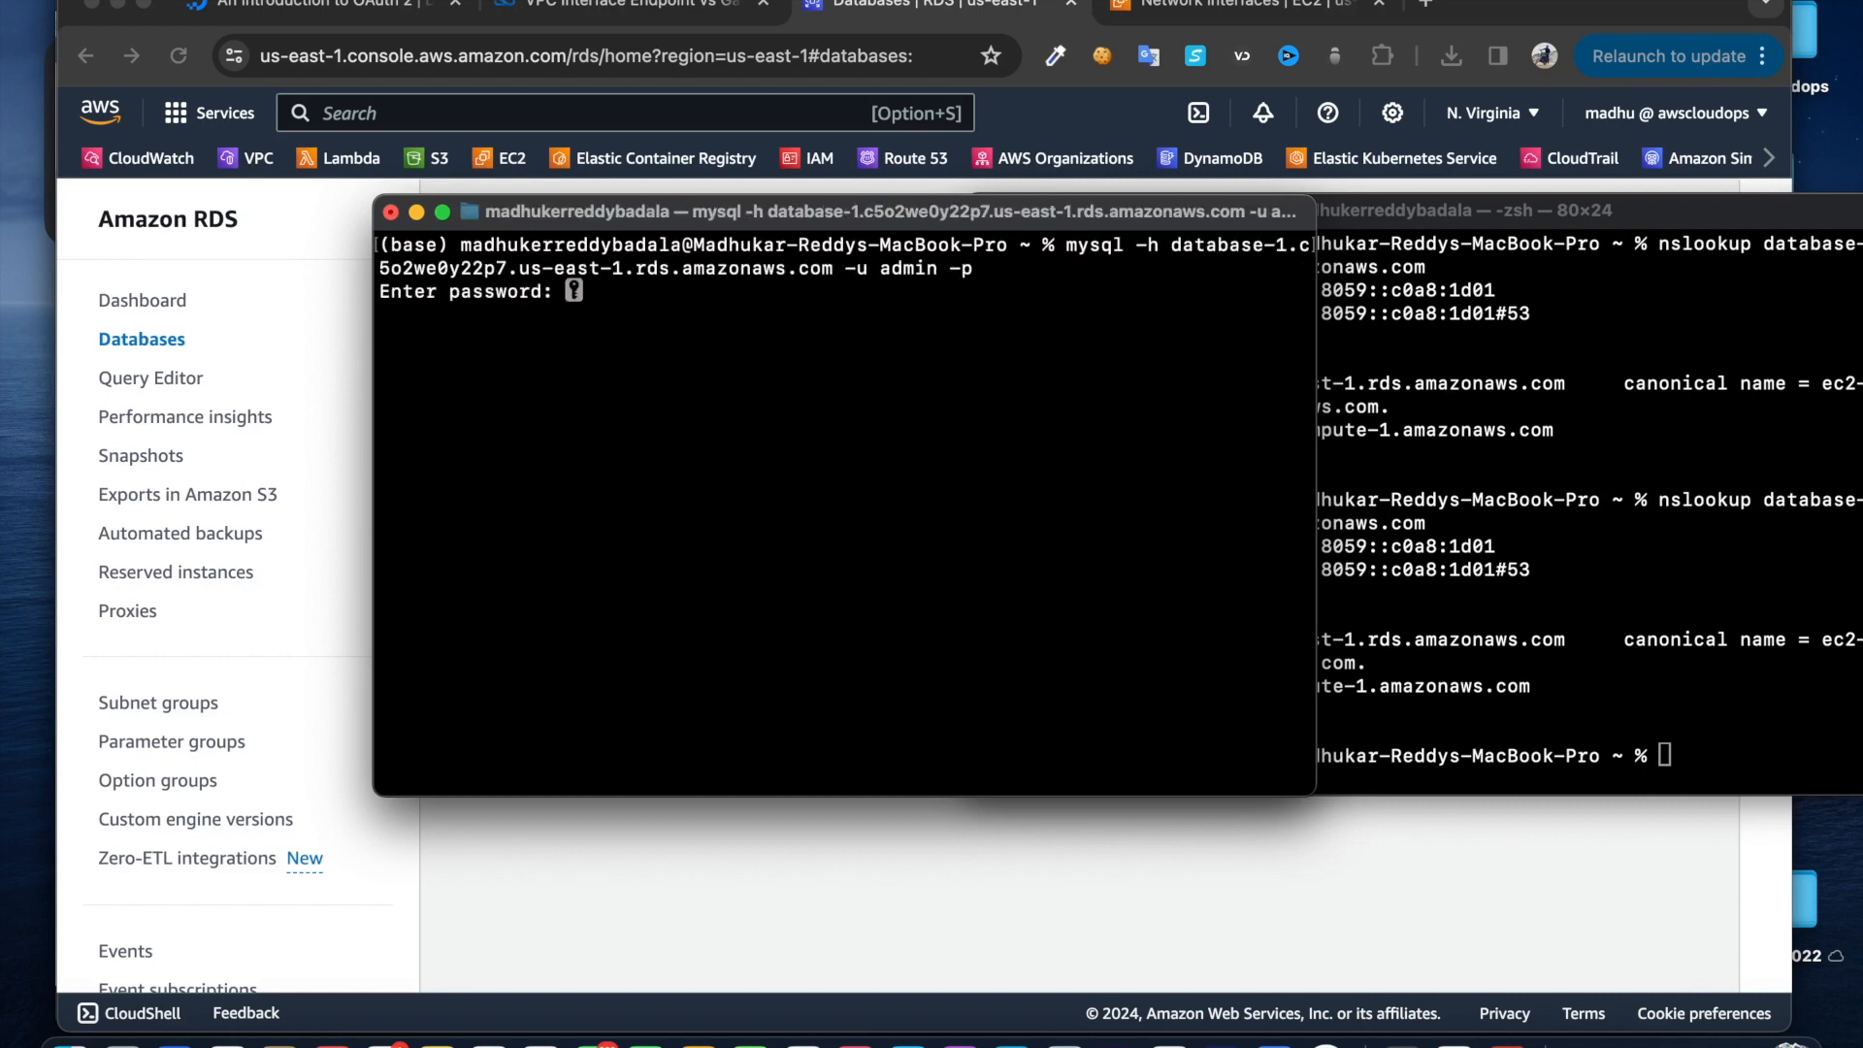
key(Return)
Try the student table query in the new MySQL session and select the testdb database
key(Up)
key(Up)
key(Return)
text(use testdb;)
key(Return)
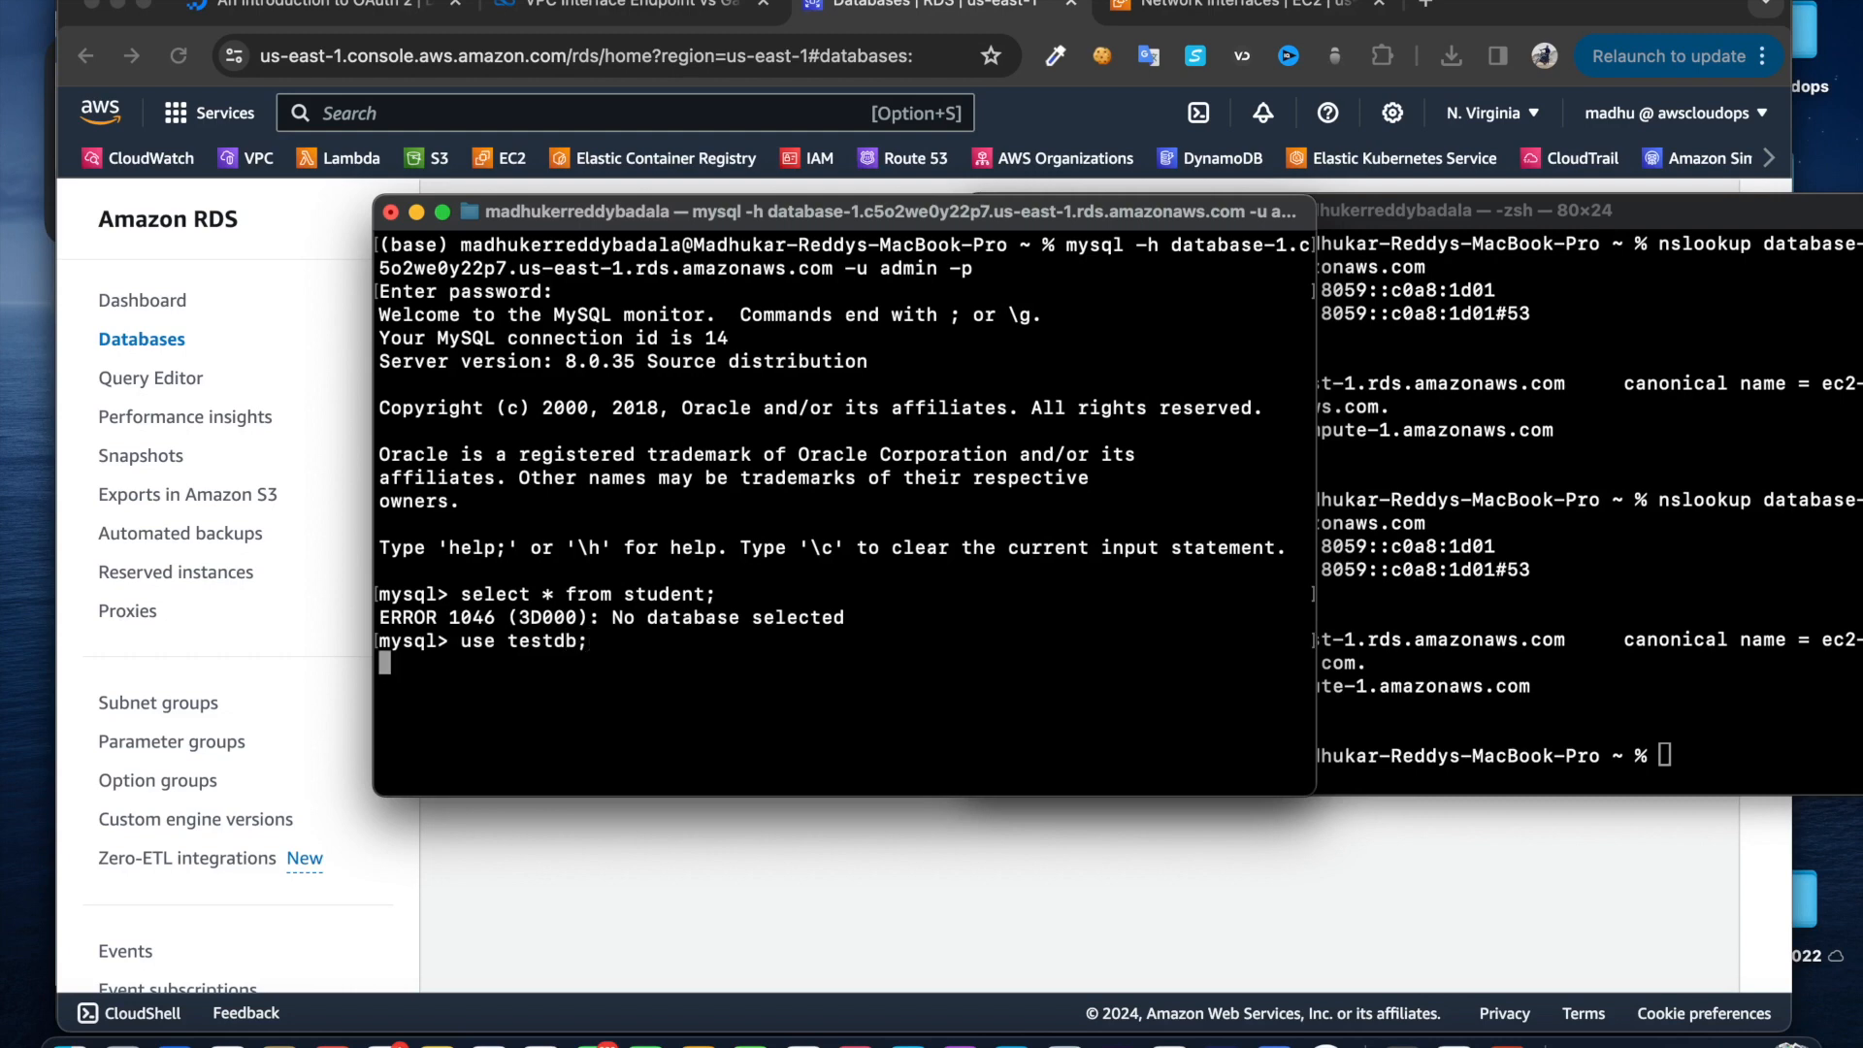
Run "select * from student;" on a cleared MySQL screen, and highlight the returned record and the latest resolved IP address in the shell terminal
key(Up)
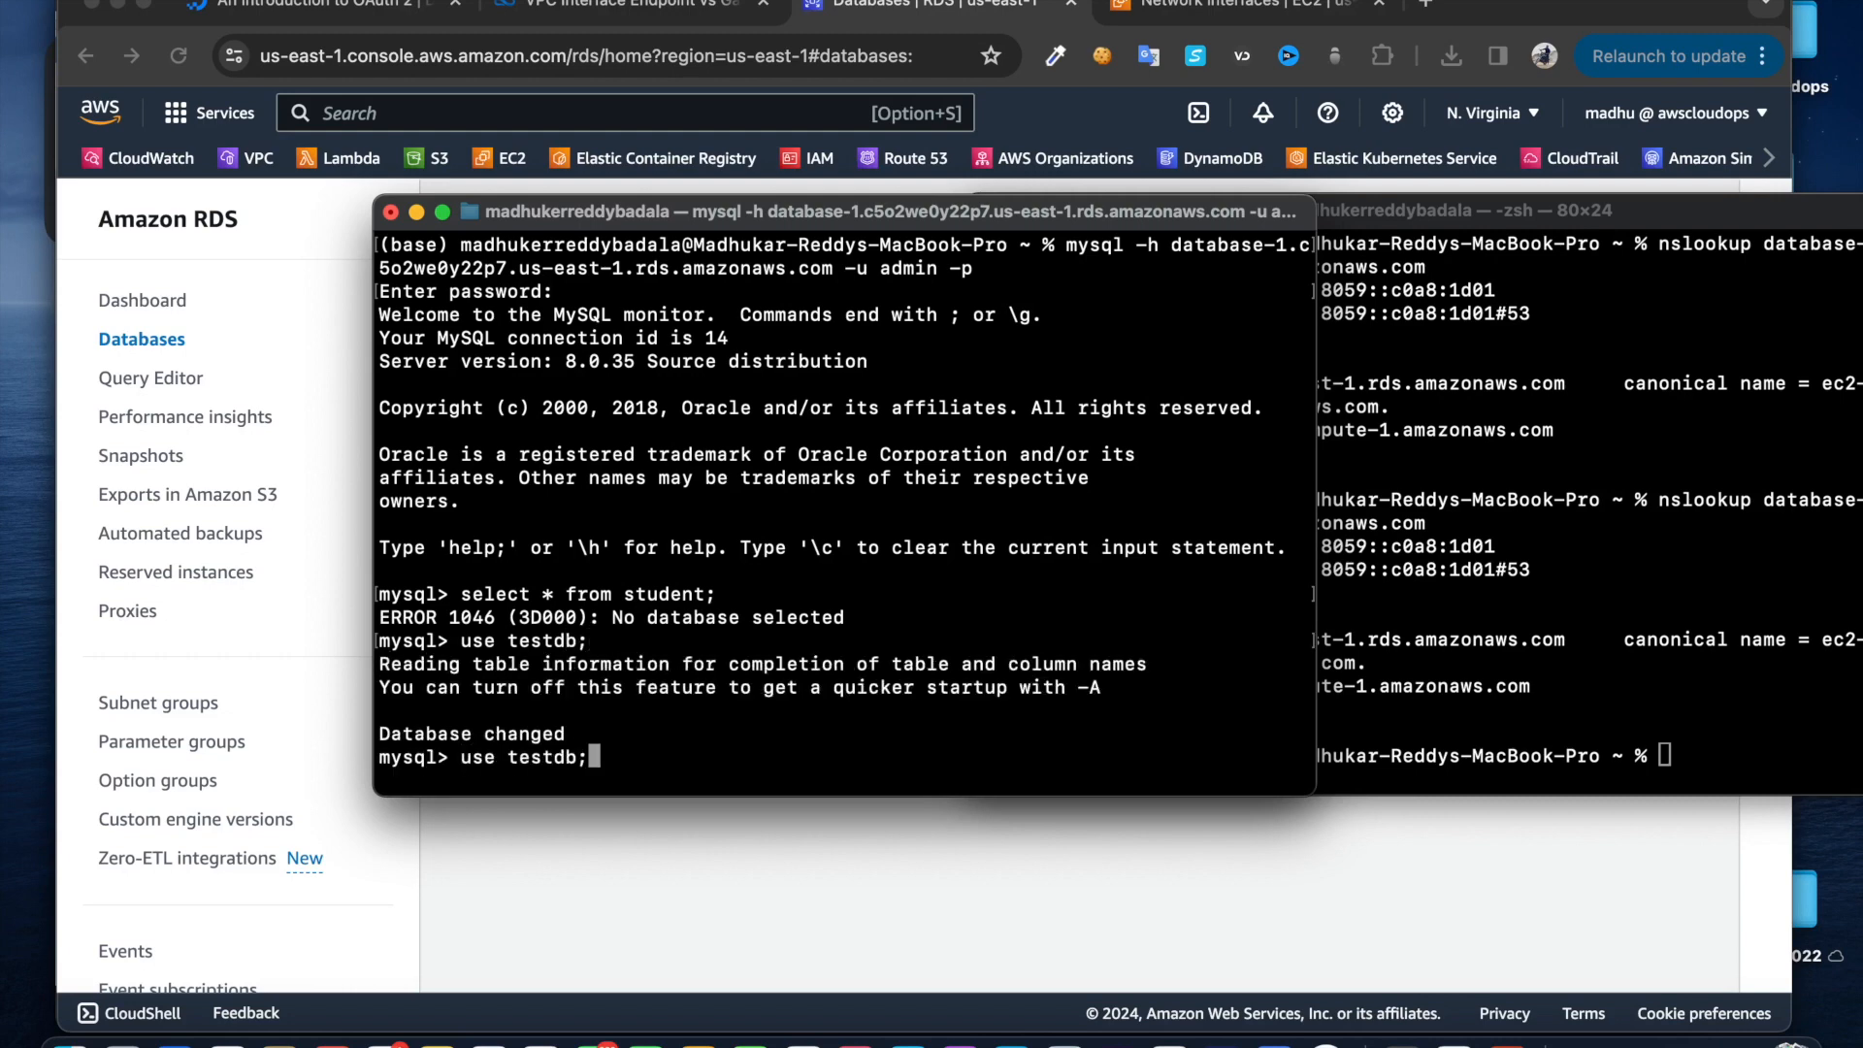
key(Up)
key(ctrl+l)
key(Return)
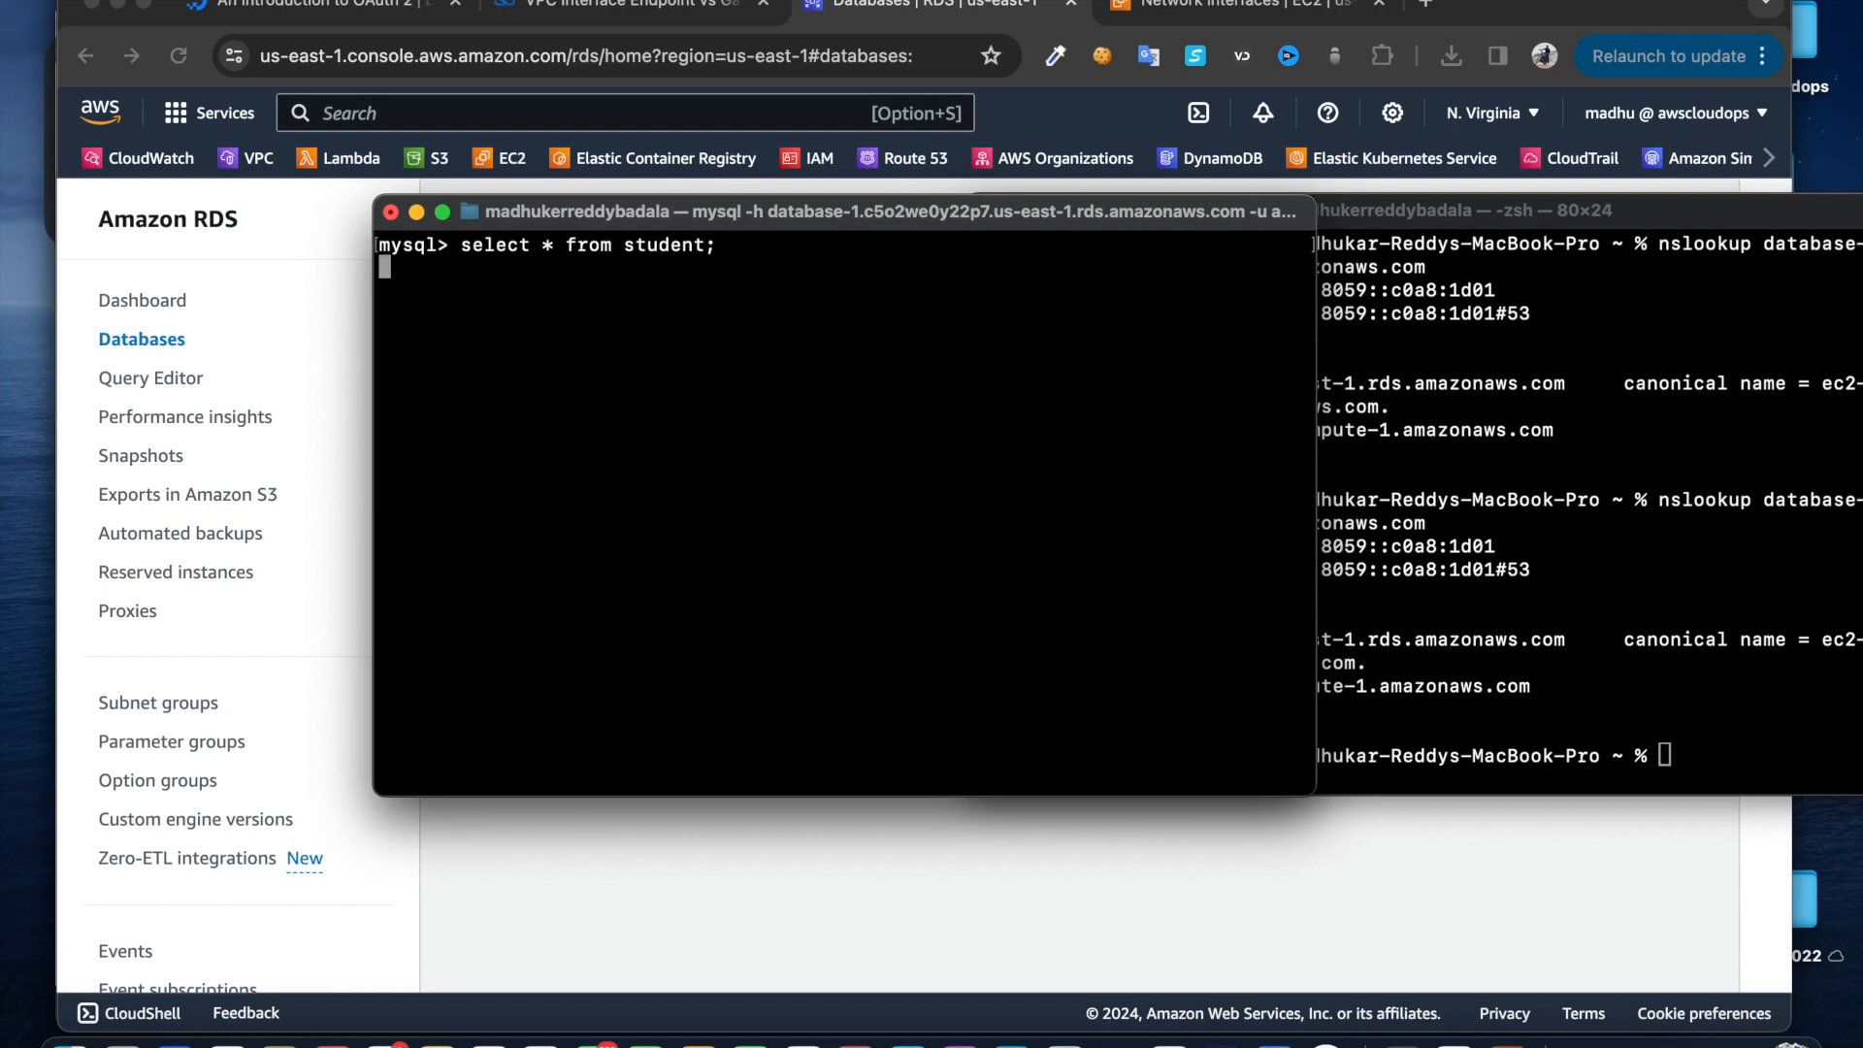
drag(461, 339, 396, 334)
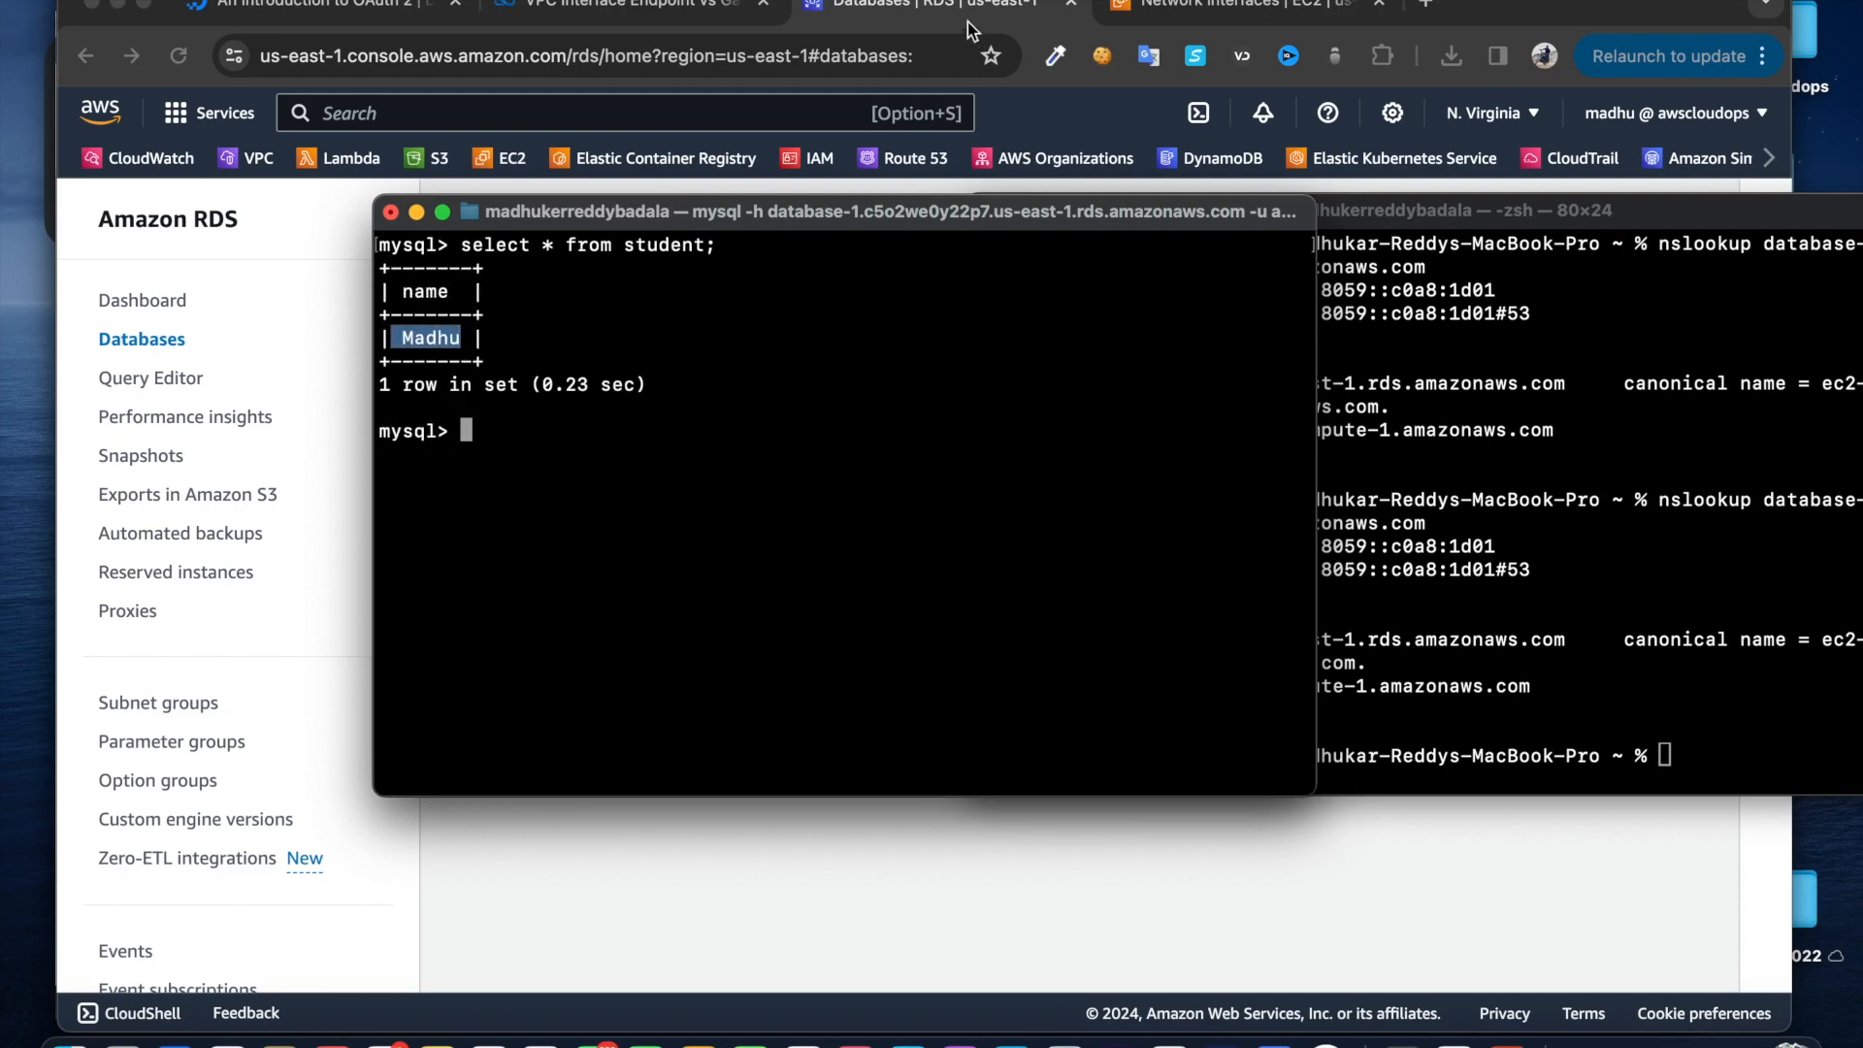
click(1639, 746)
drag(1219, 712, 1080, 701)
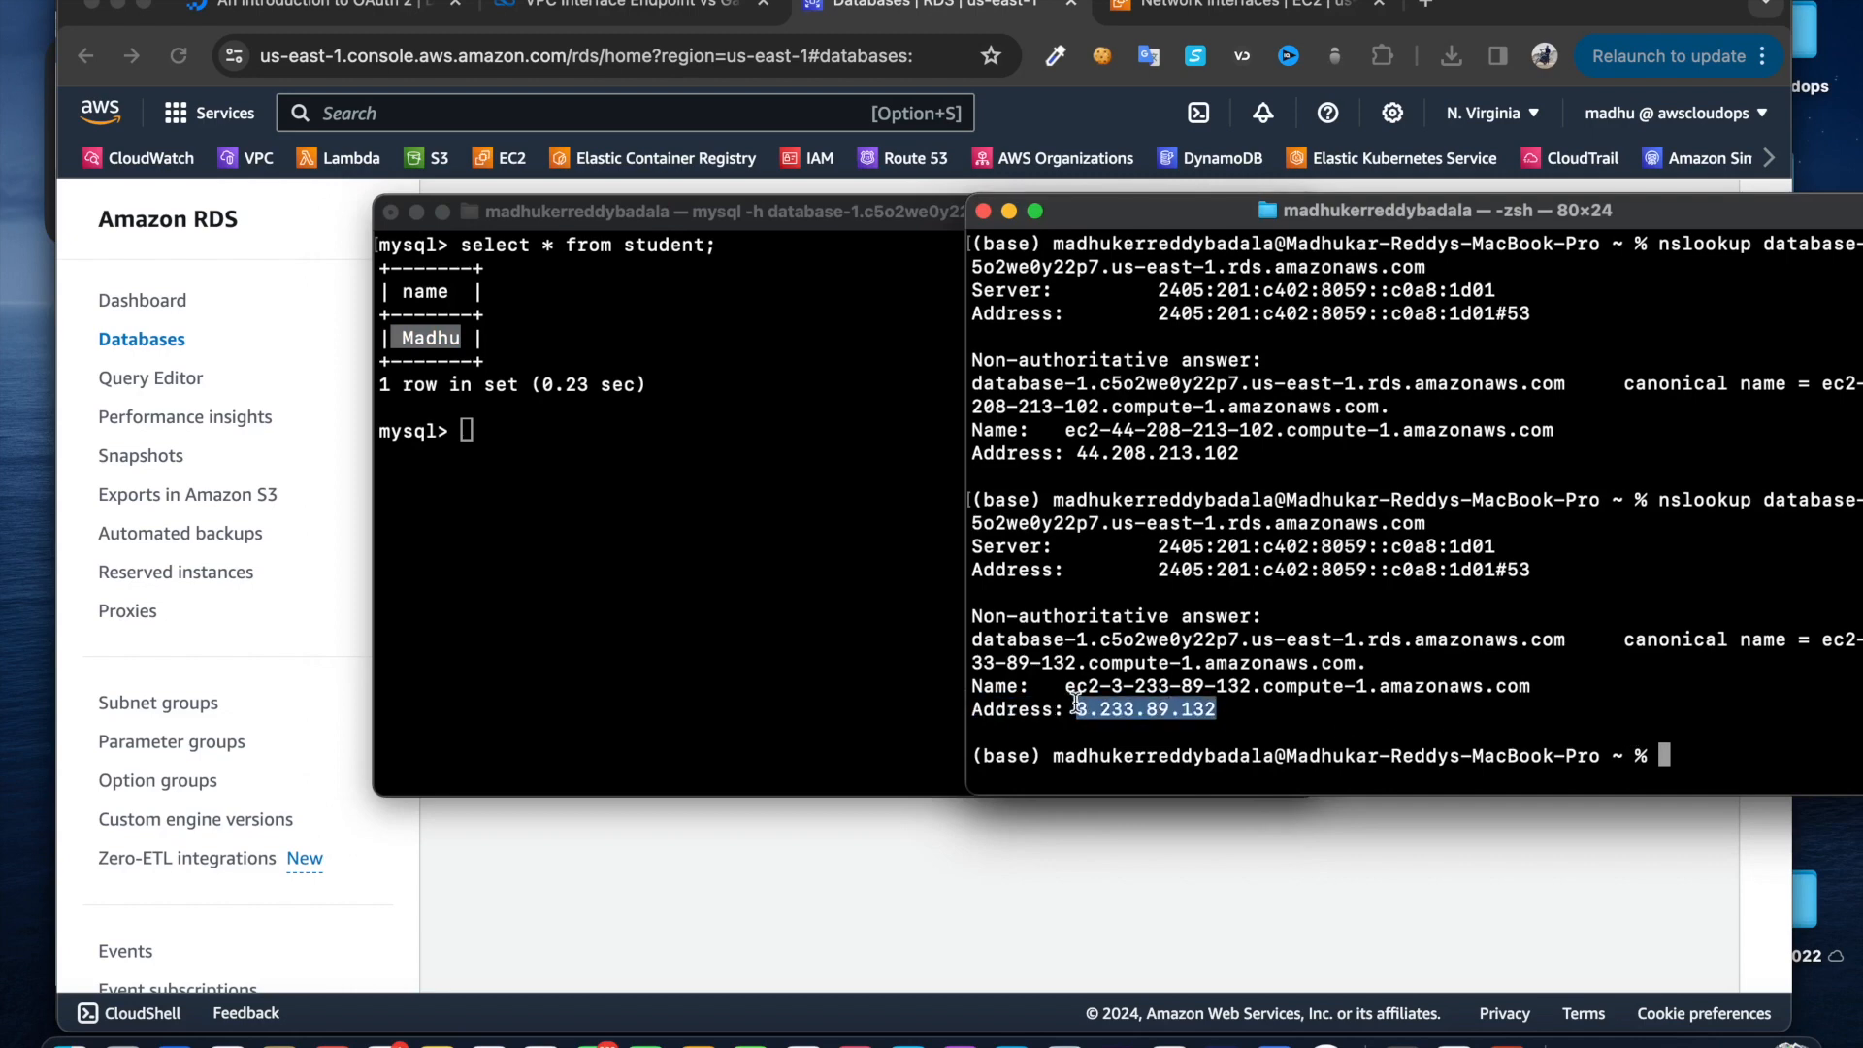
Open the database-1 details in the RDS console and list the actions available for the instance
click(910, 7)
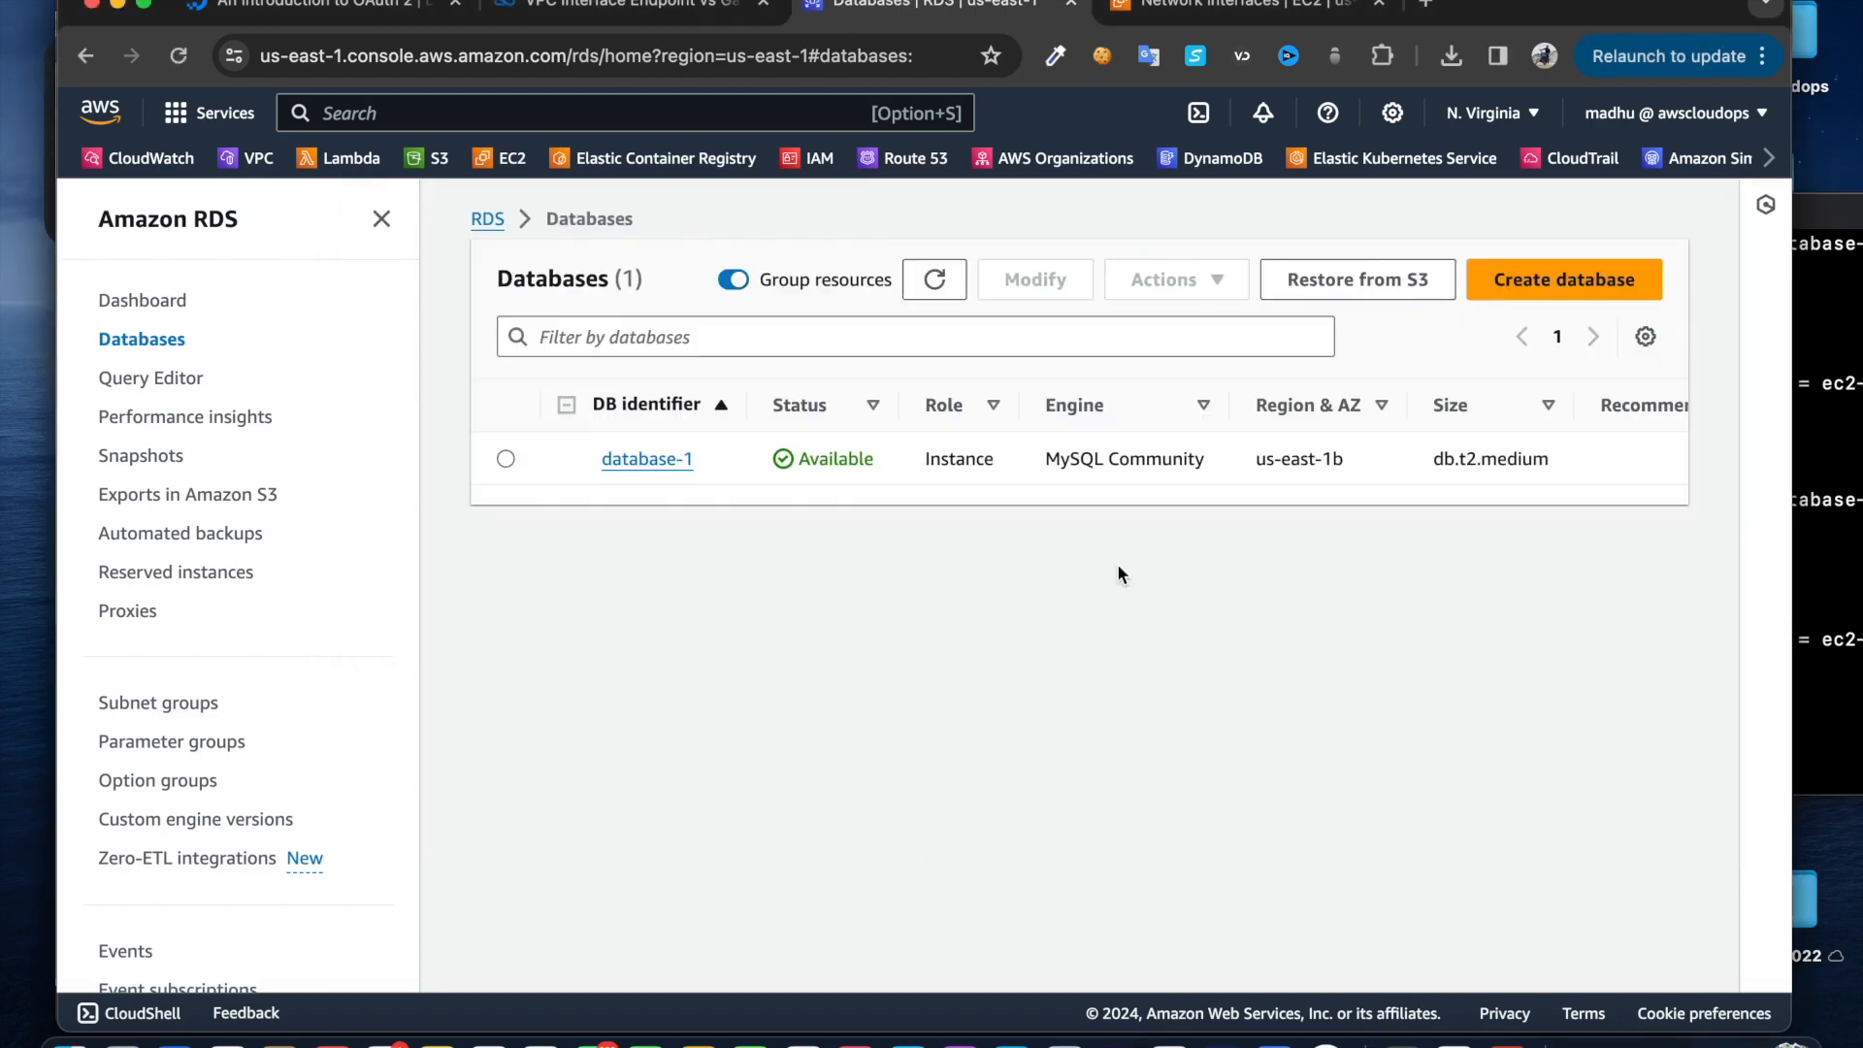
click(645, 471)
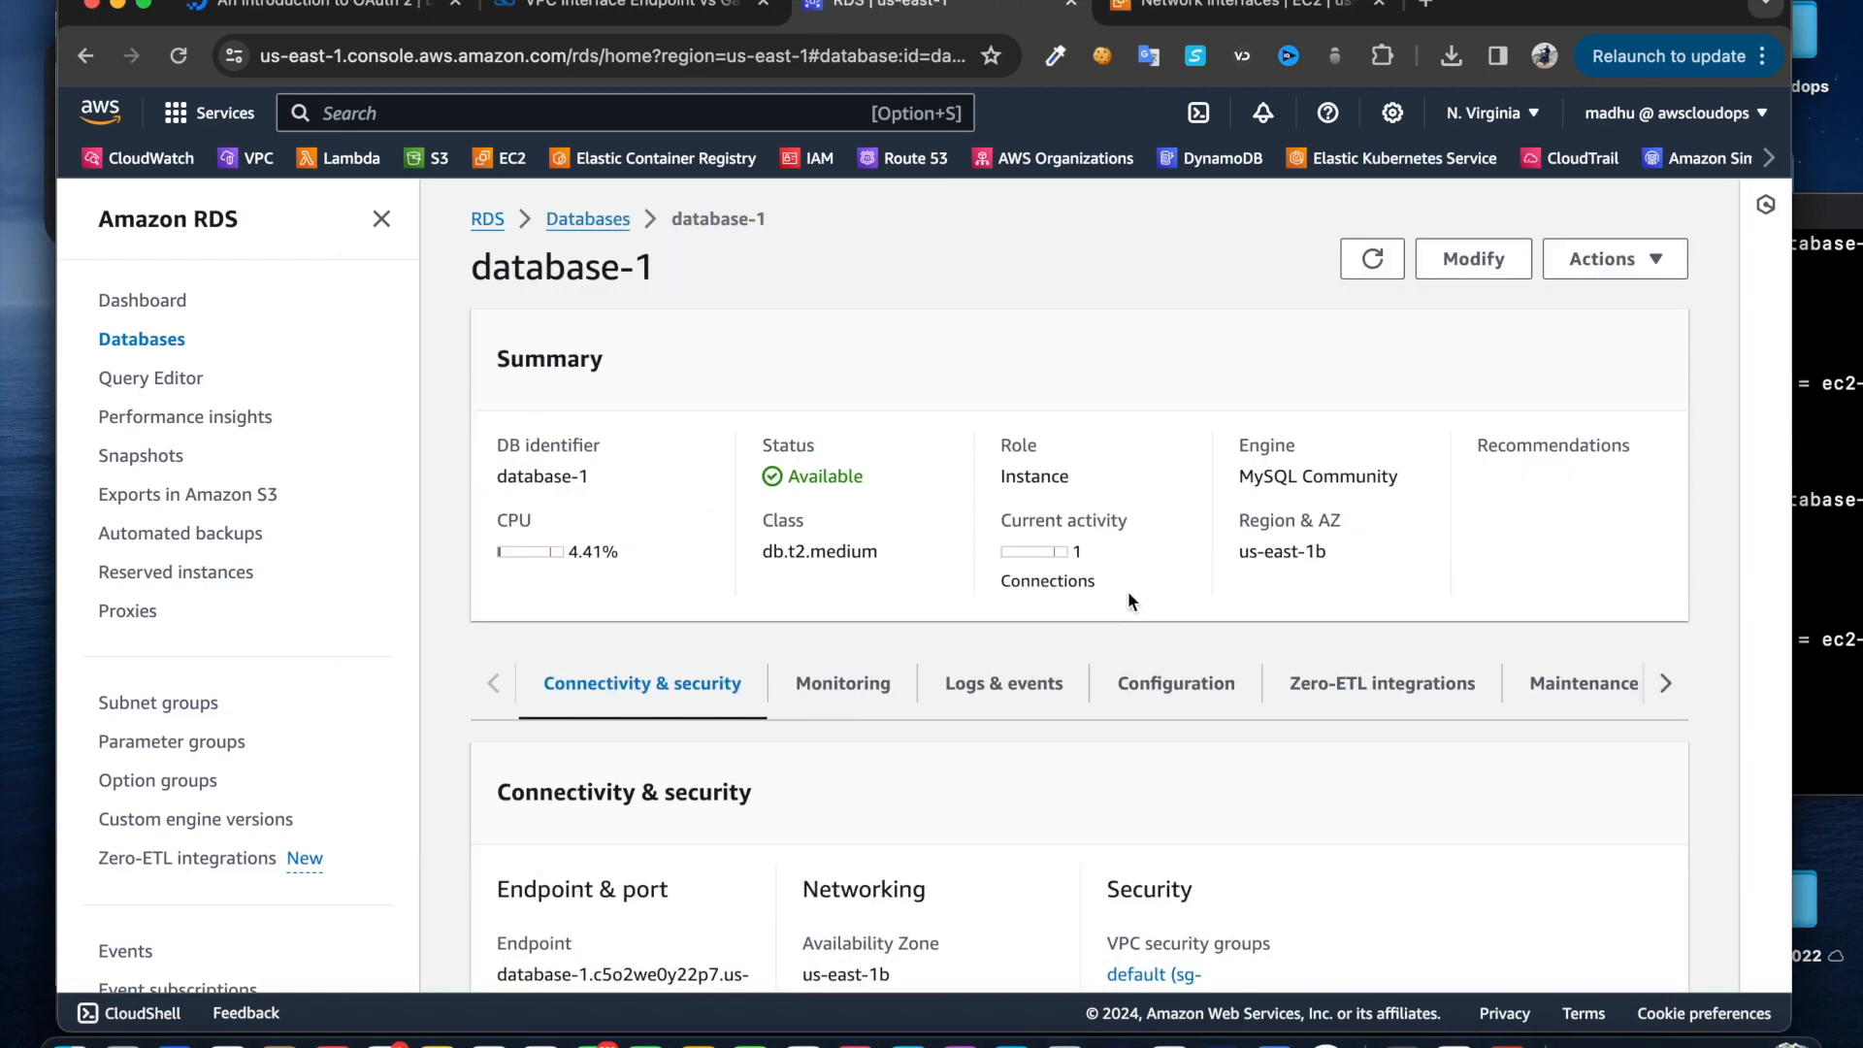
scroll(1494, 317, down, 1)
scroll(1491, 340, up, 1)
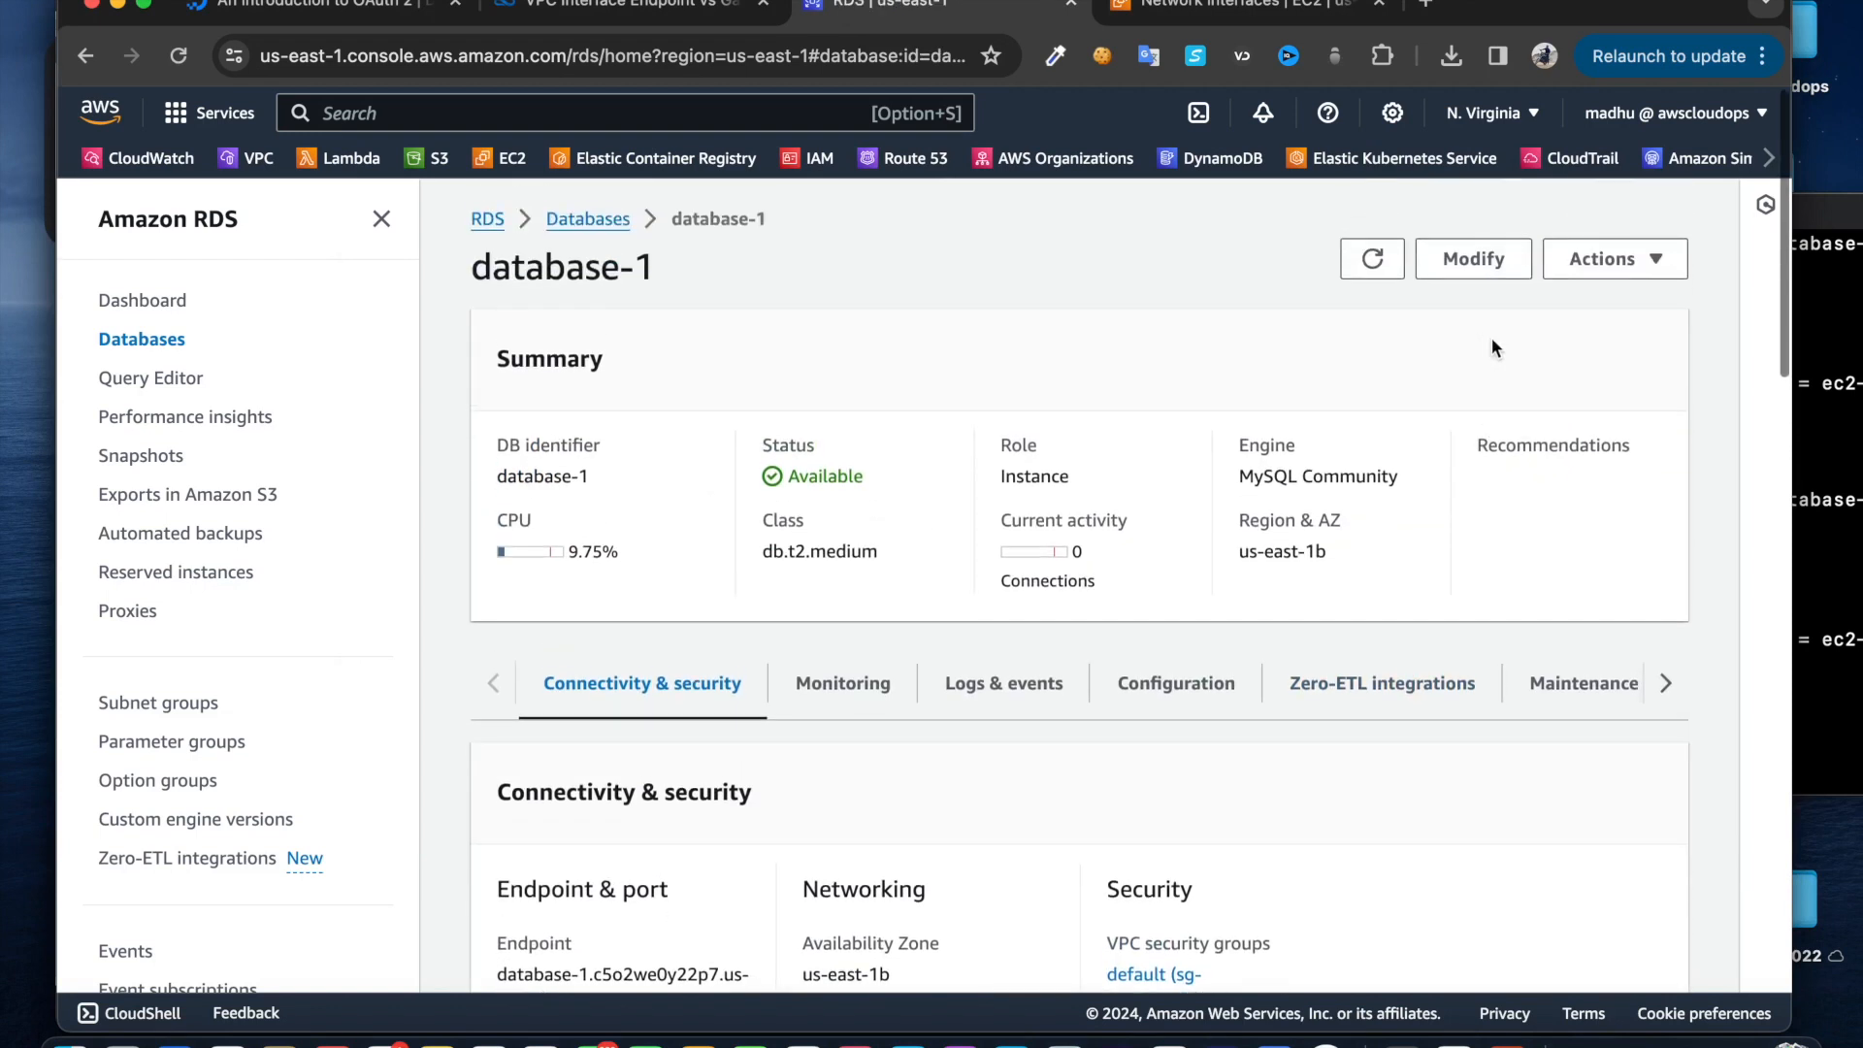
click(1609, 260)
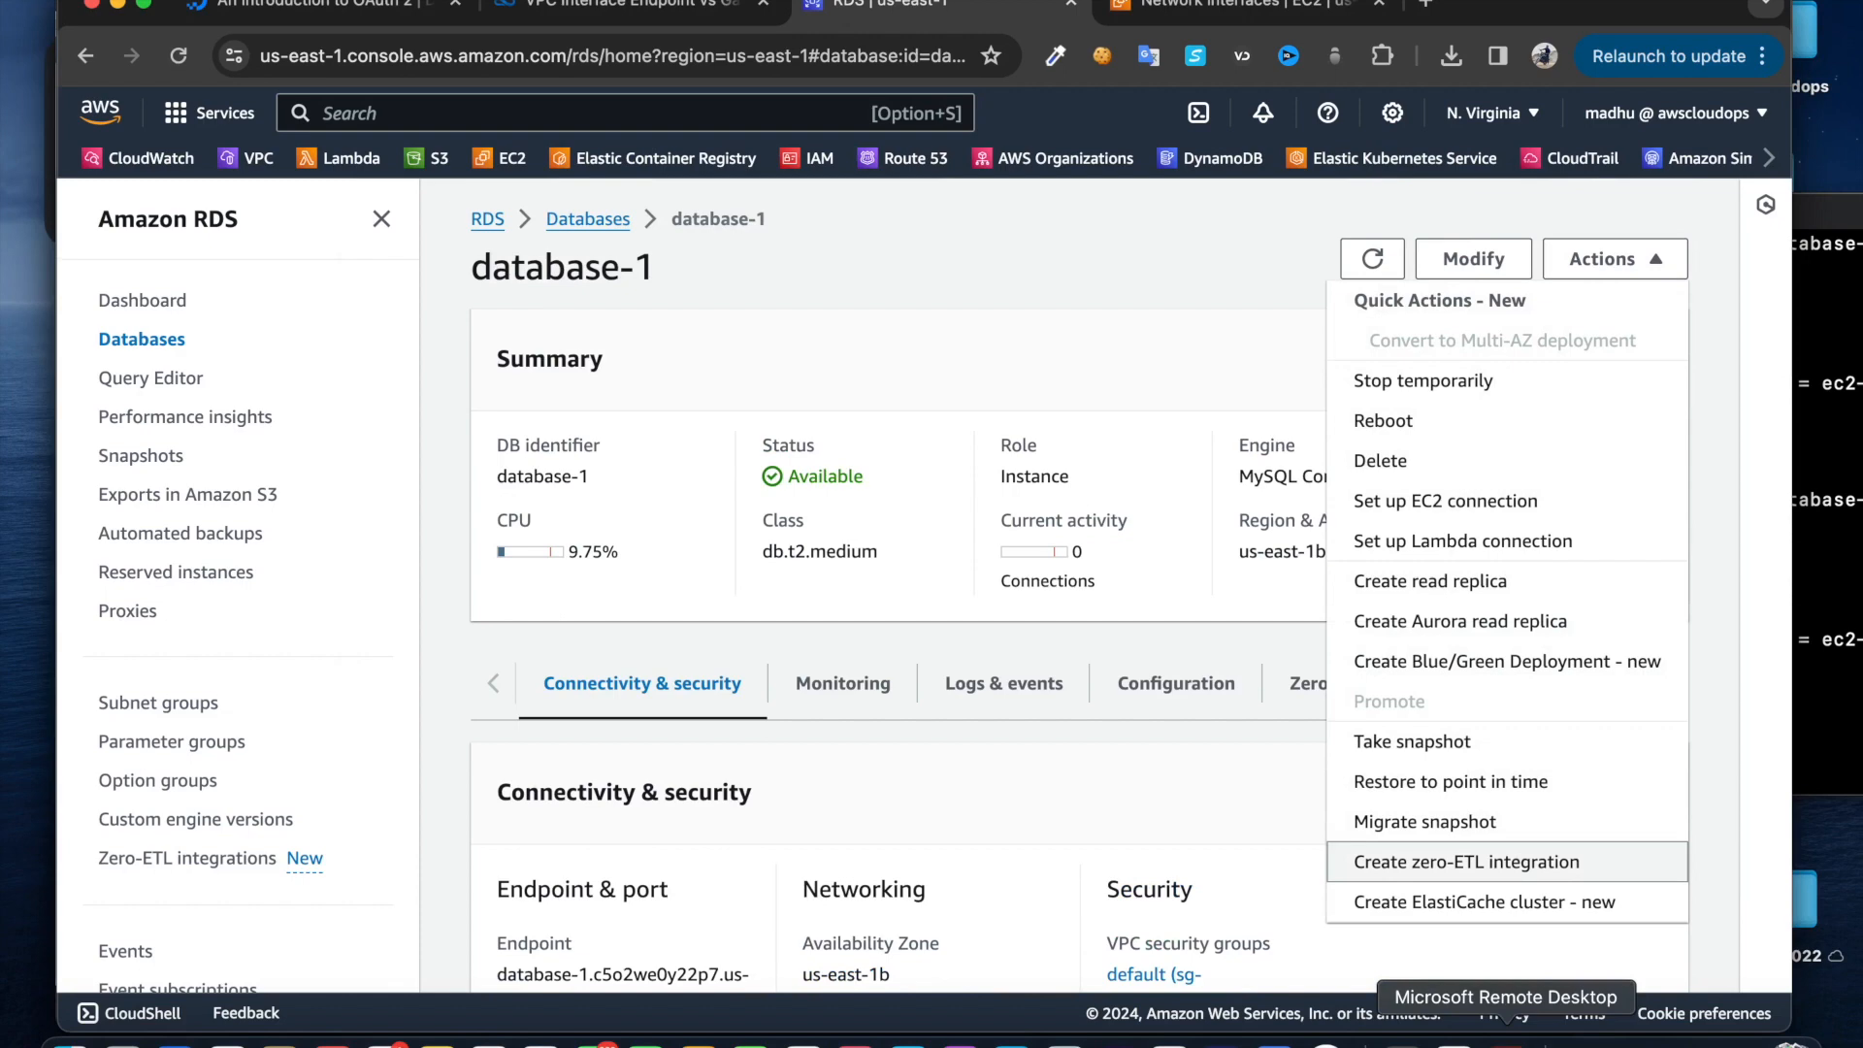
Switch to the Paint diagram and draw a rounded box below the Secondary database, connected by a line to the primary Database box
click(1505, 1029)
scroll(902, 600, up, 12)
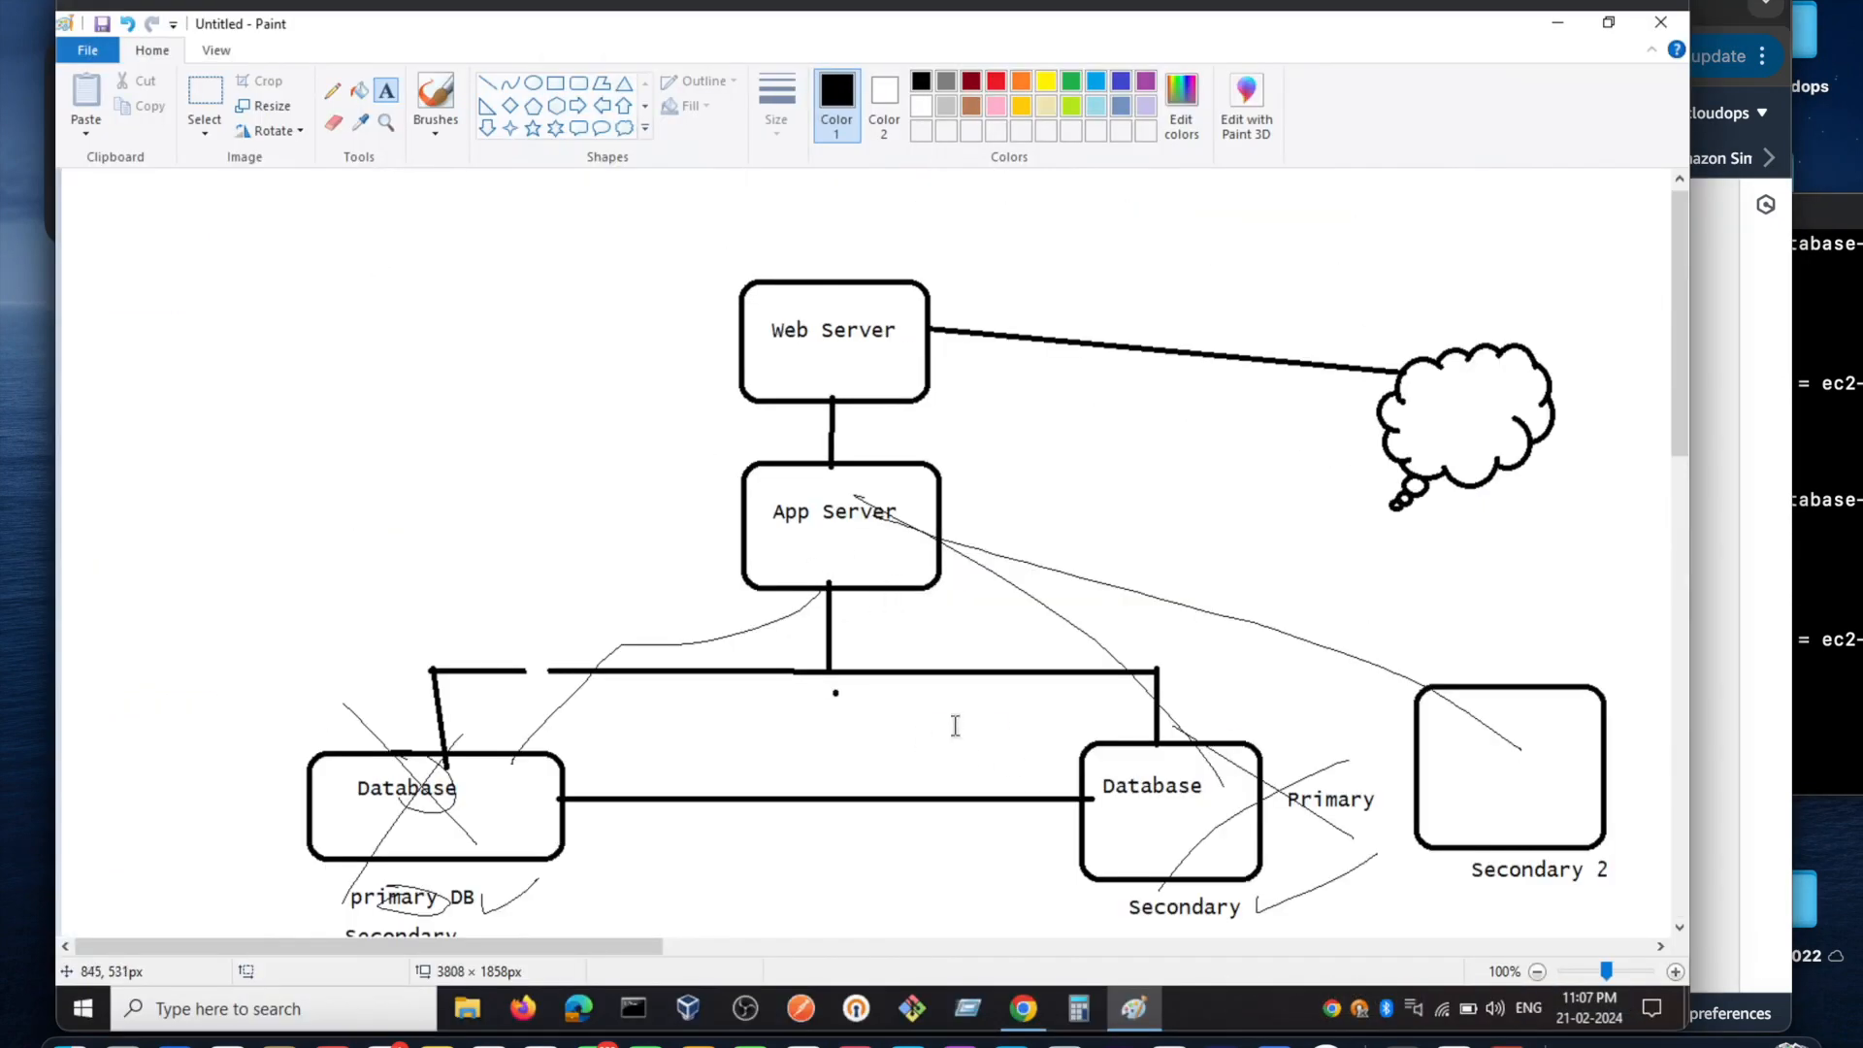
click(579, 88)
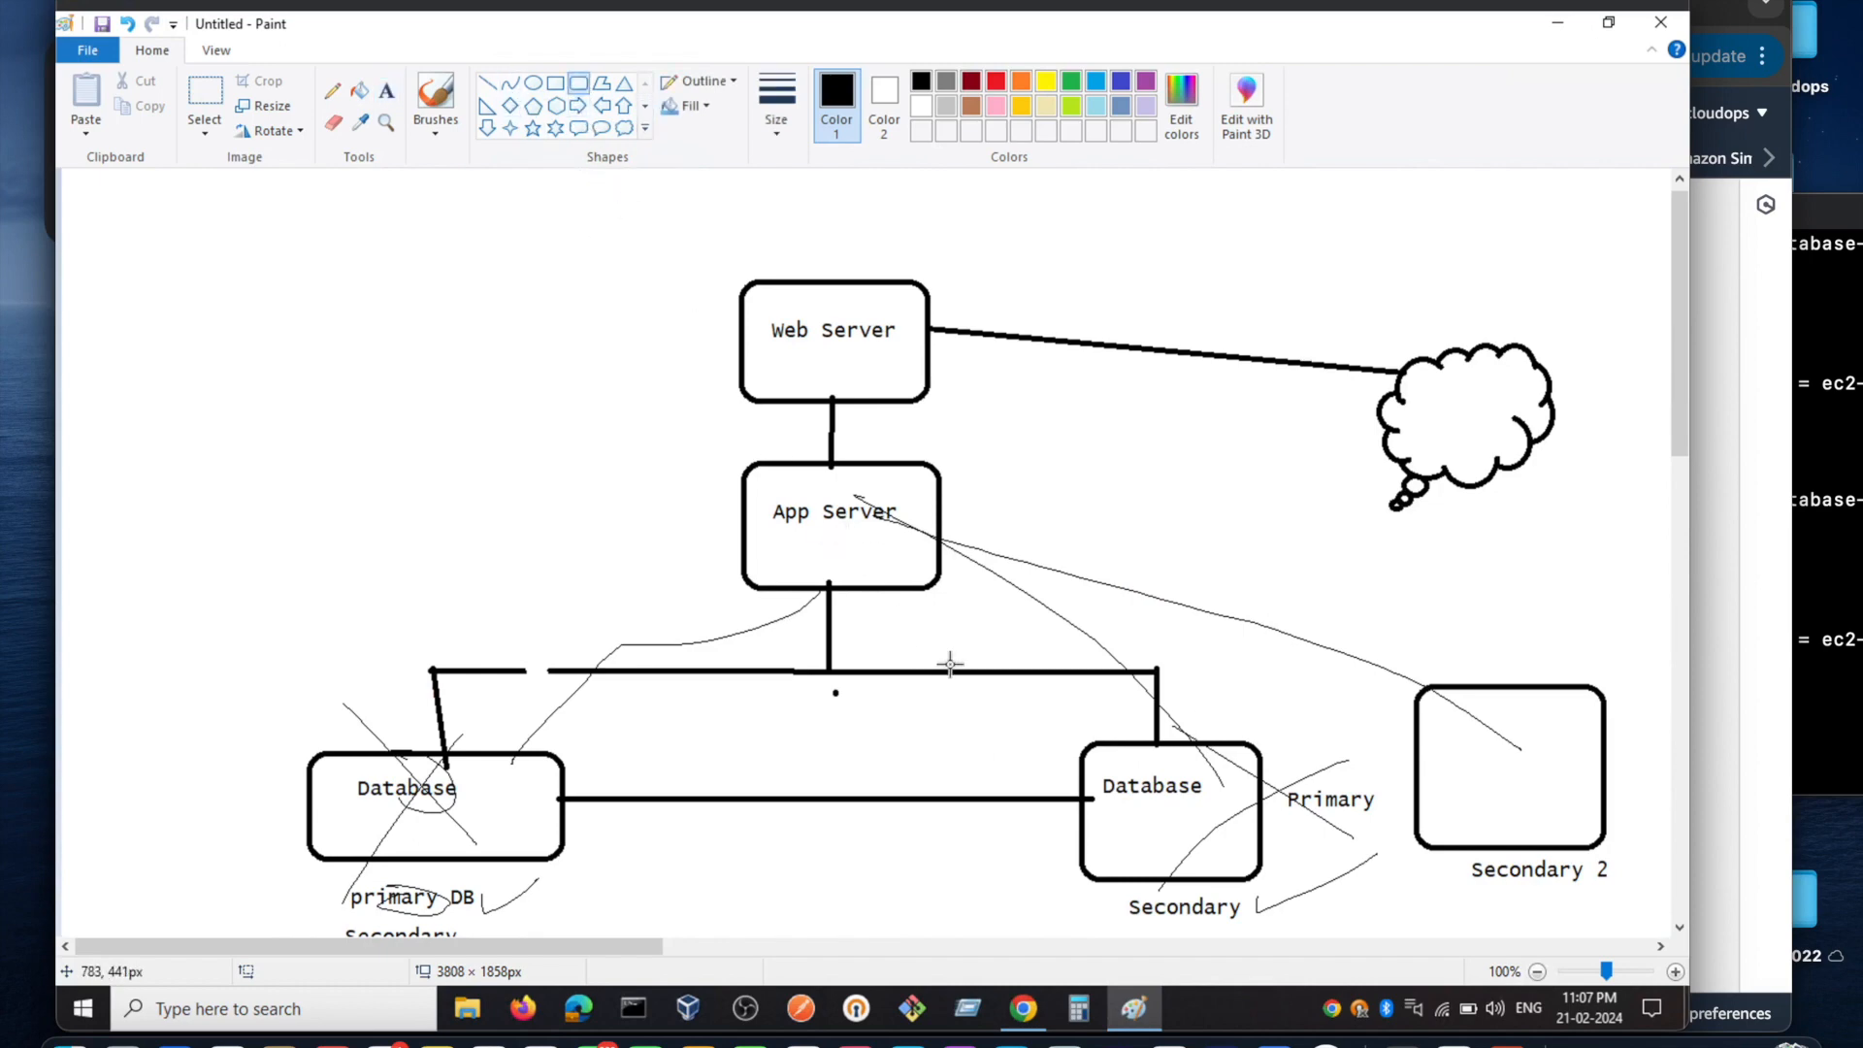
scroll(949, 657, down, 2)
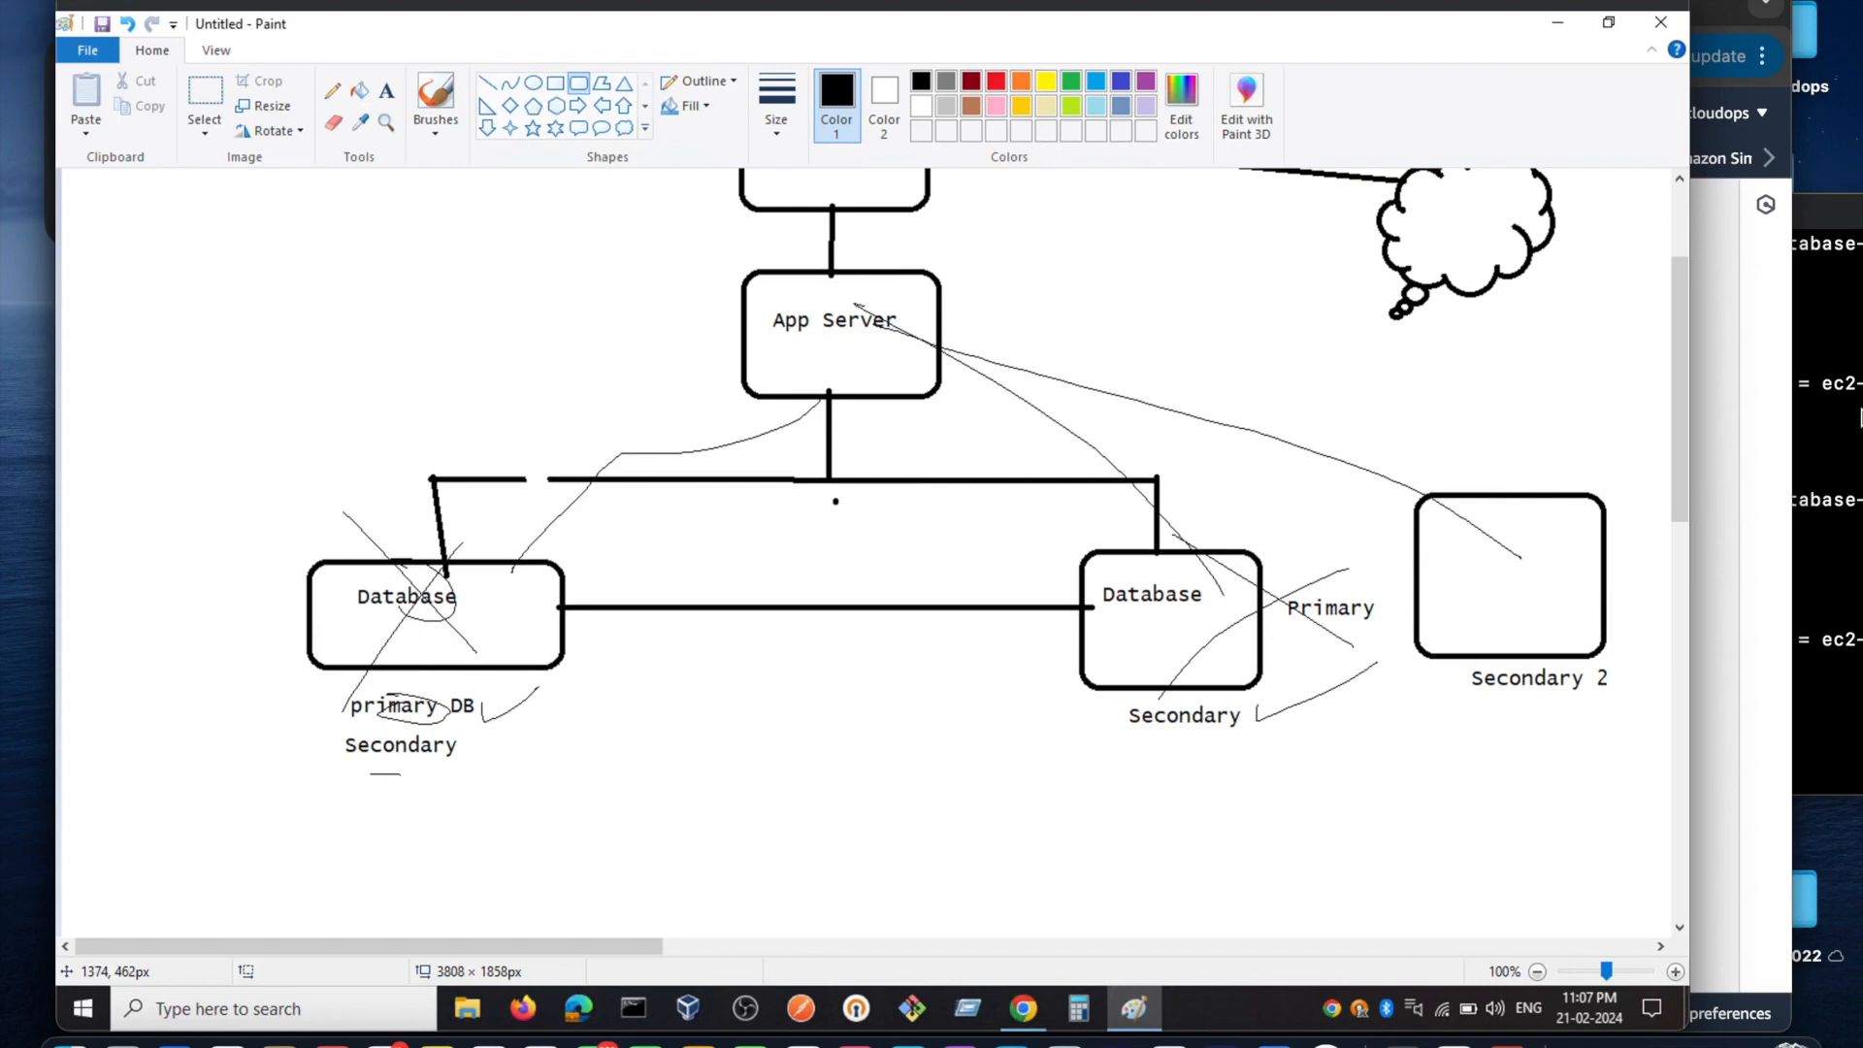
drag(1094, 784, 1303, 889)
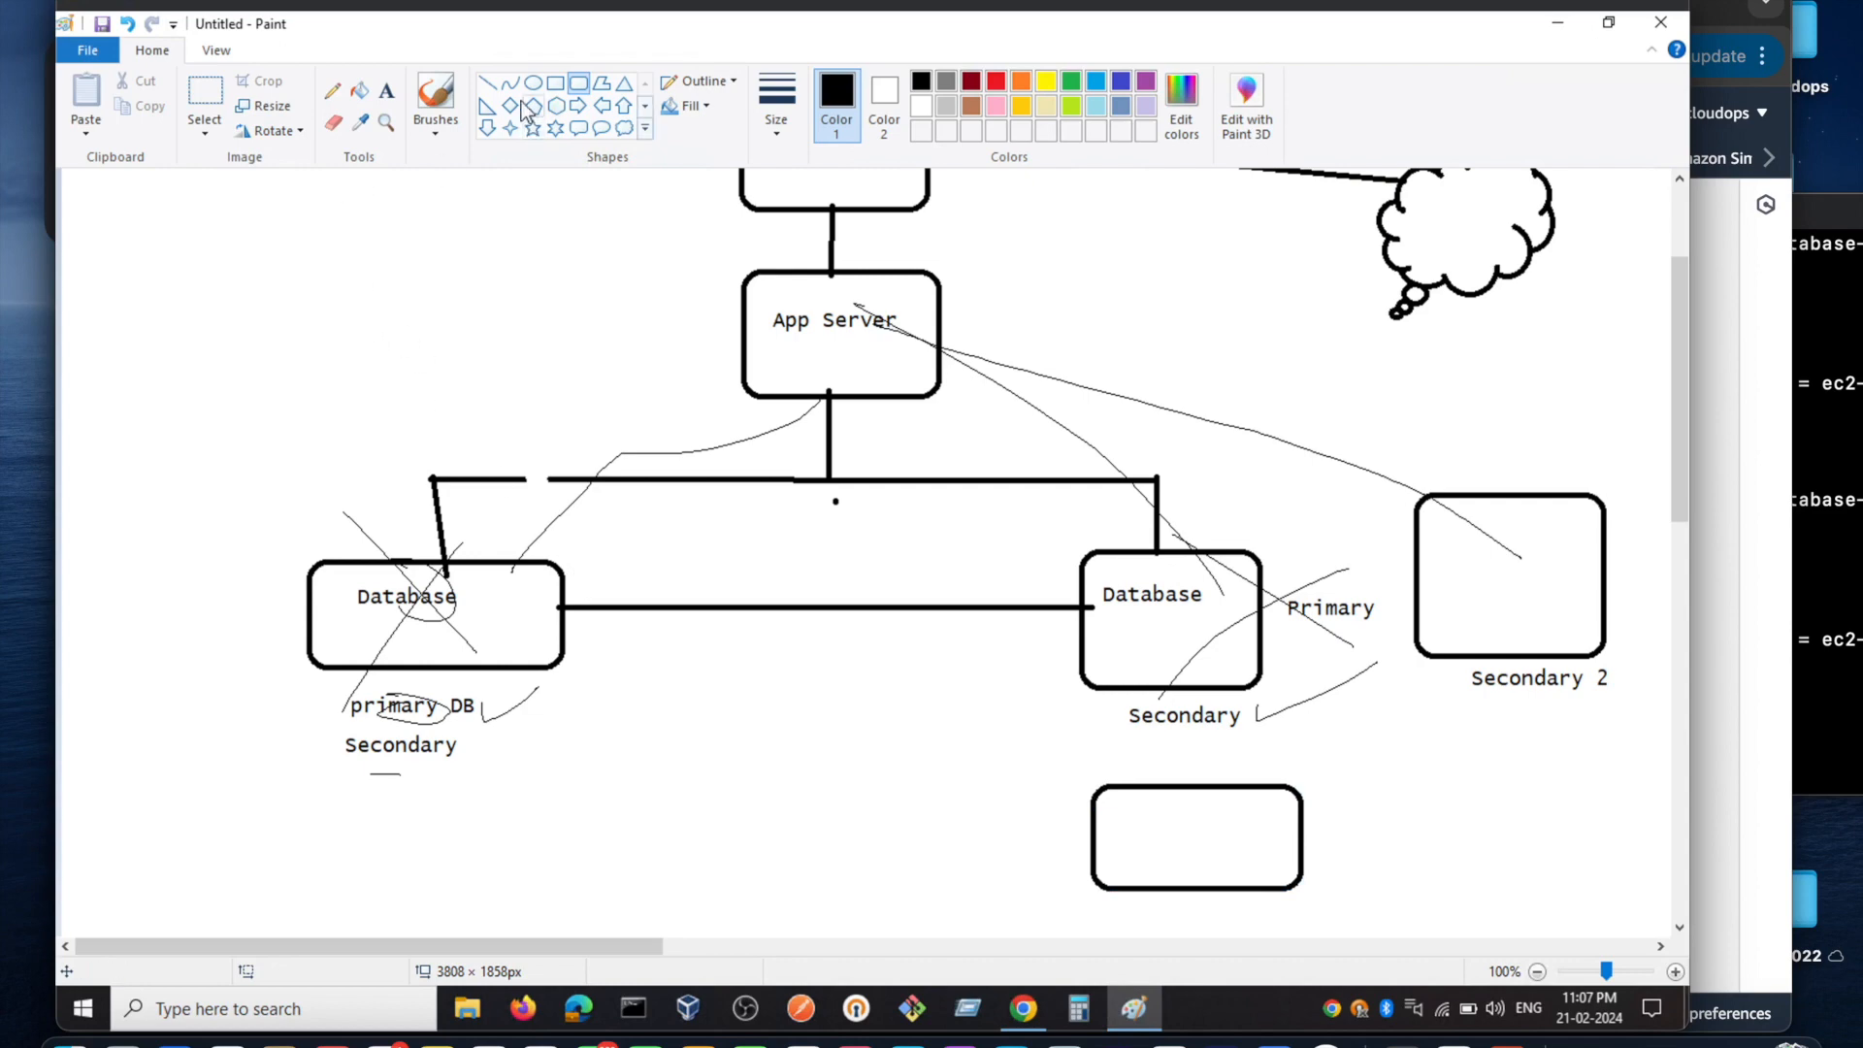
click(488, 83)
drag(559, 665, 1094, 801)
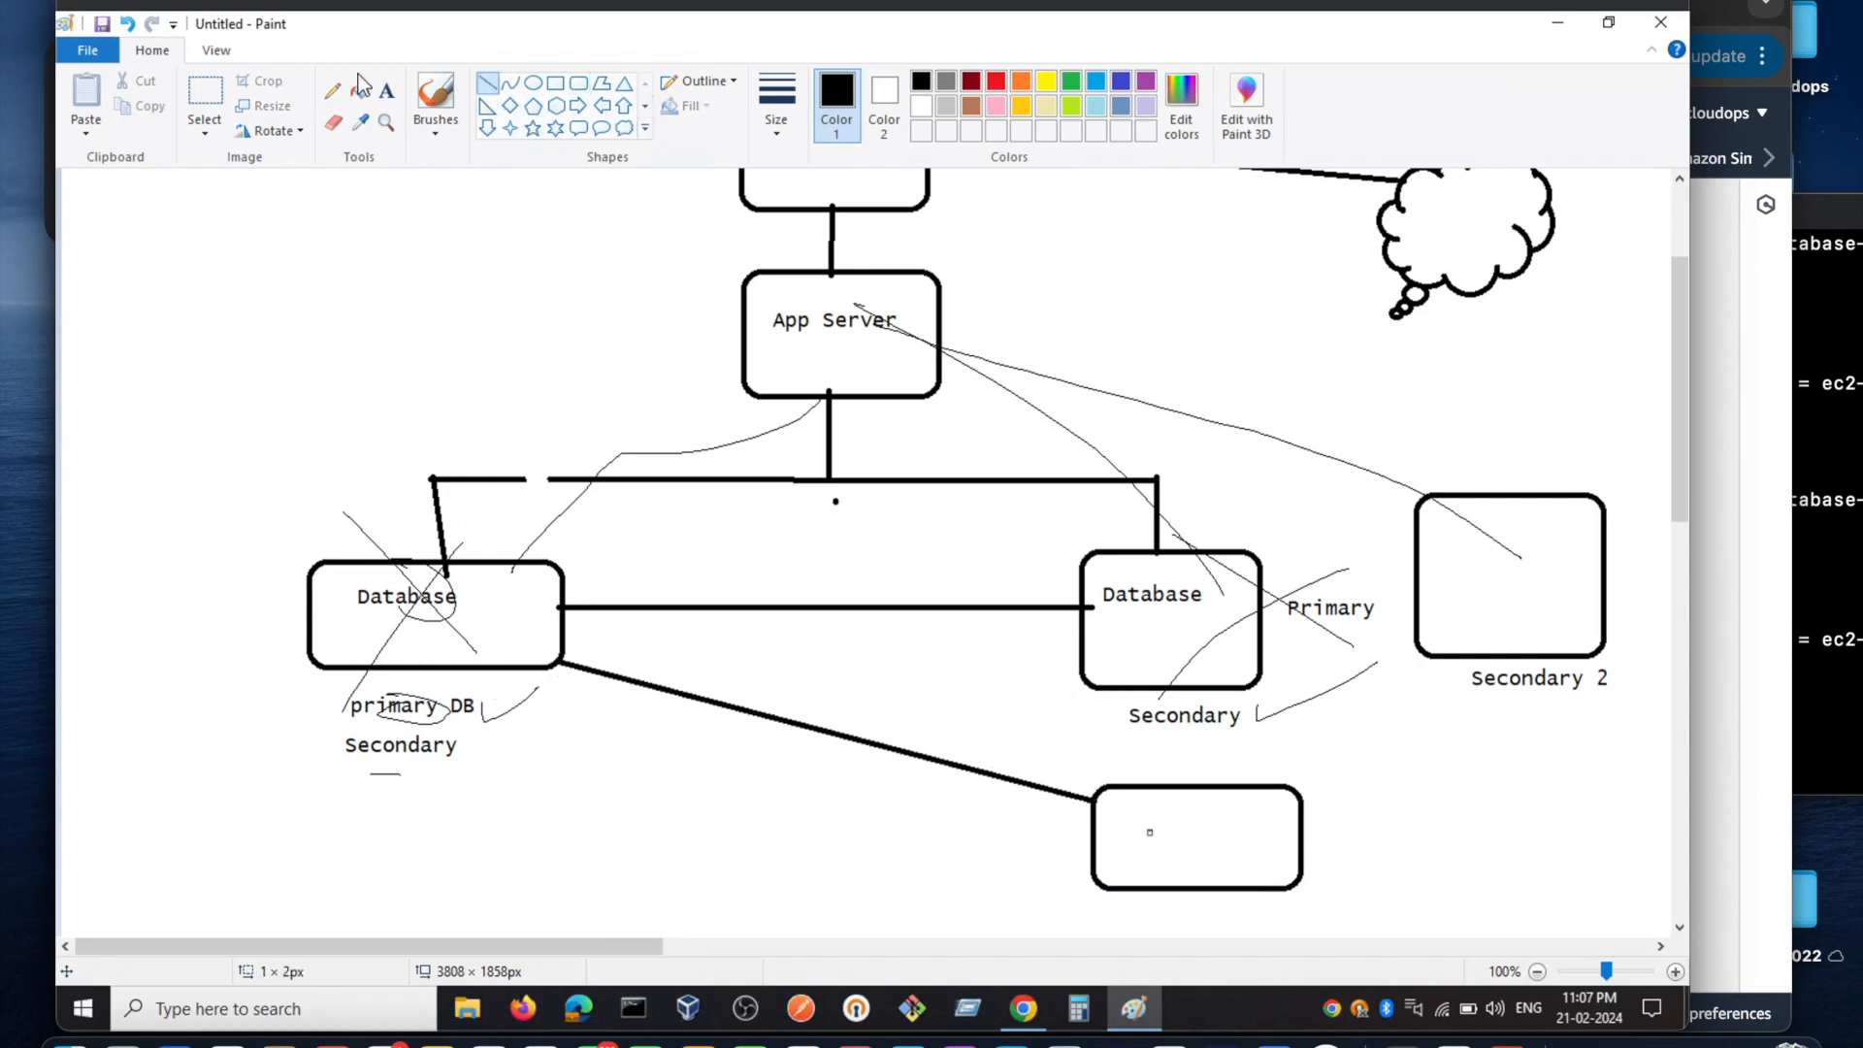
Add the text label "read replica" inside the new rounded box
click(386, 90)
click(1122, 817)
text(read replica)
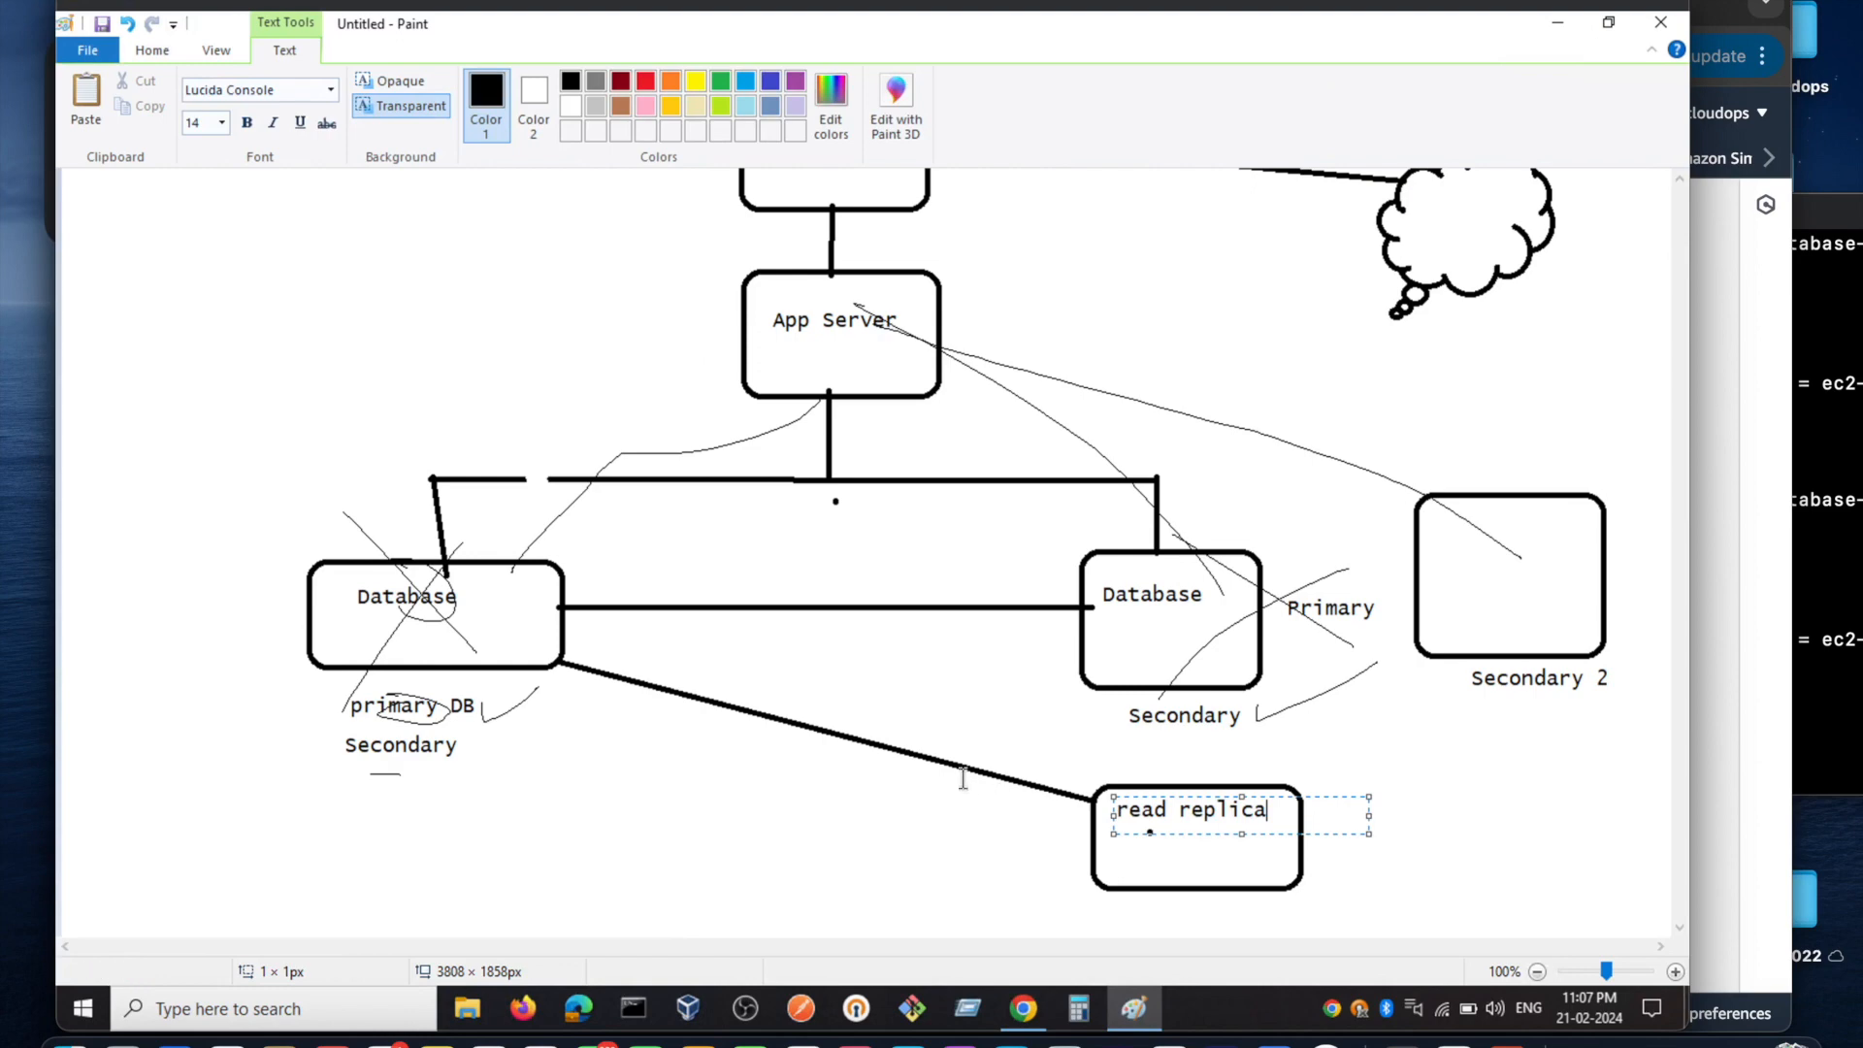
click(499, 335)
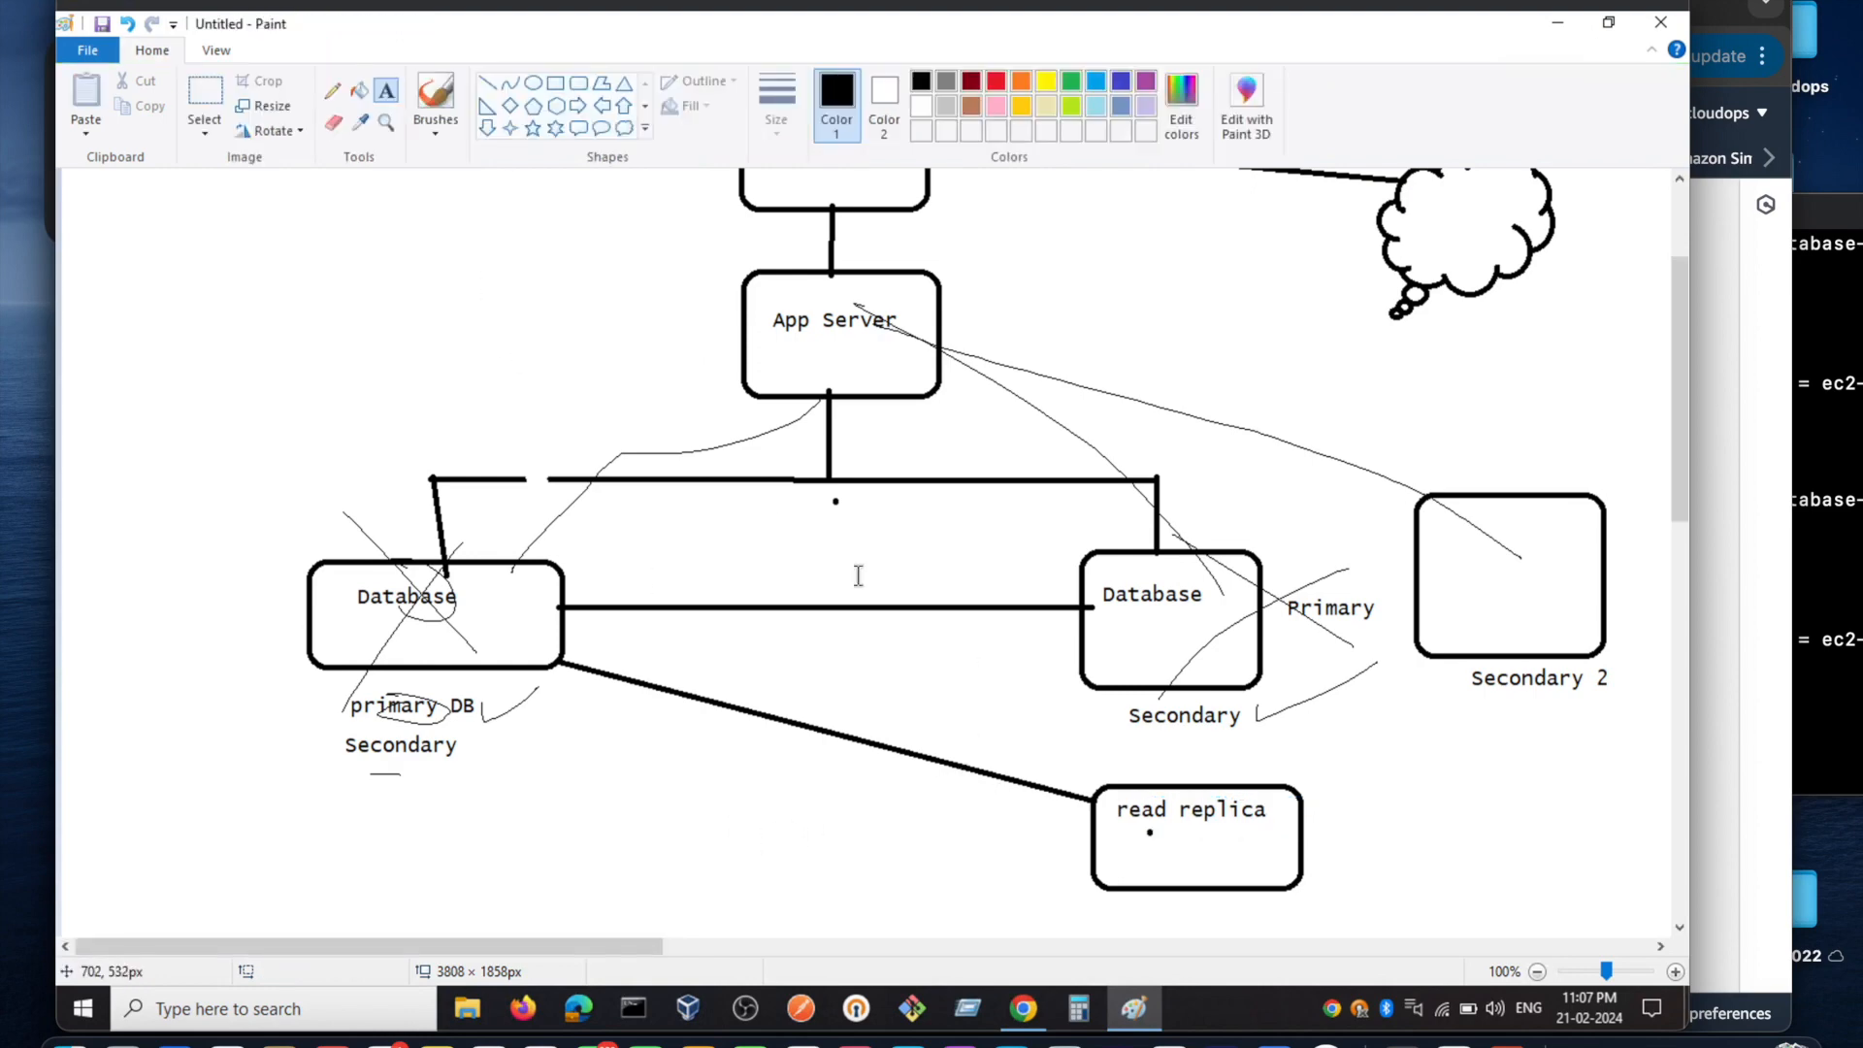
Draw a larger rounded box below the primary database's labels and add the text "Power |BI" inside it
scroll(1444, 534, down, 2)
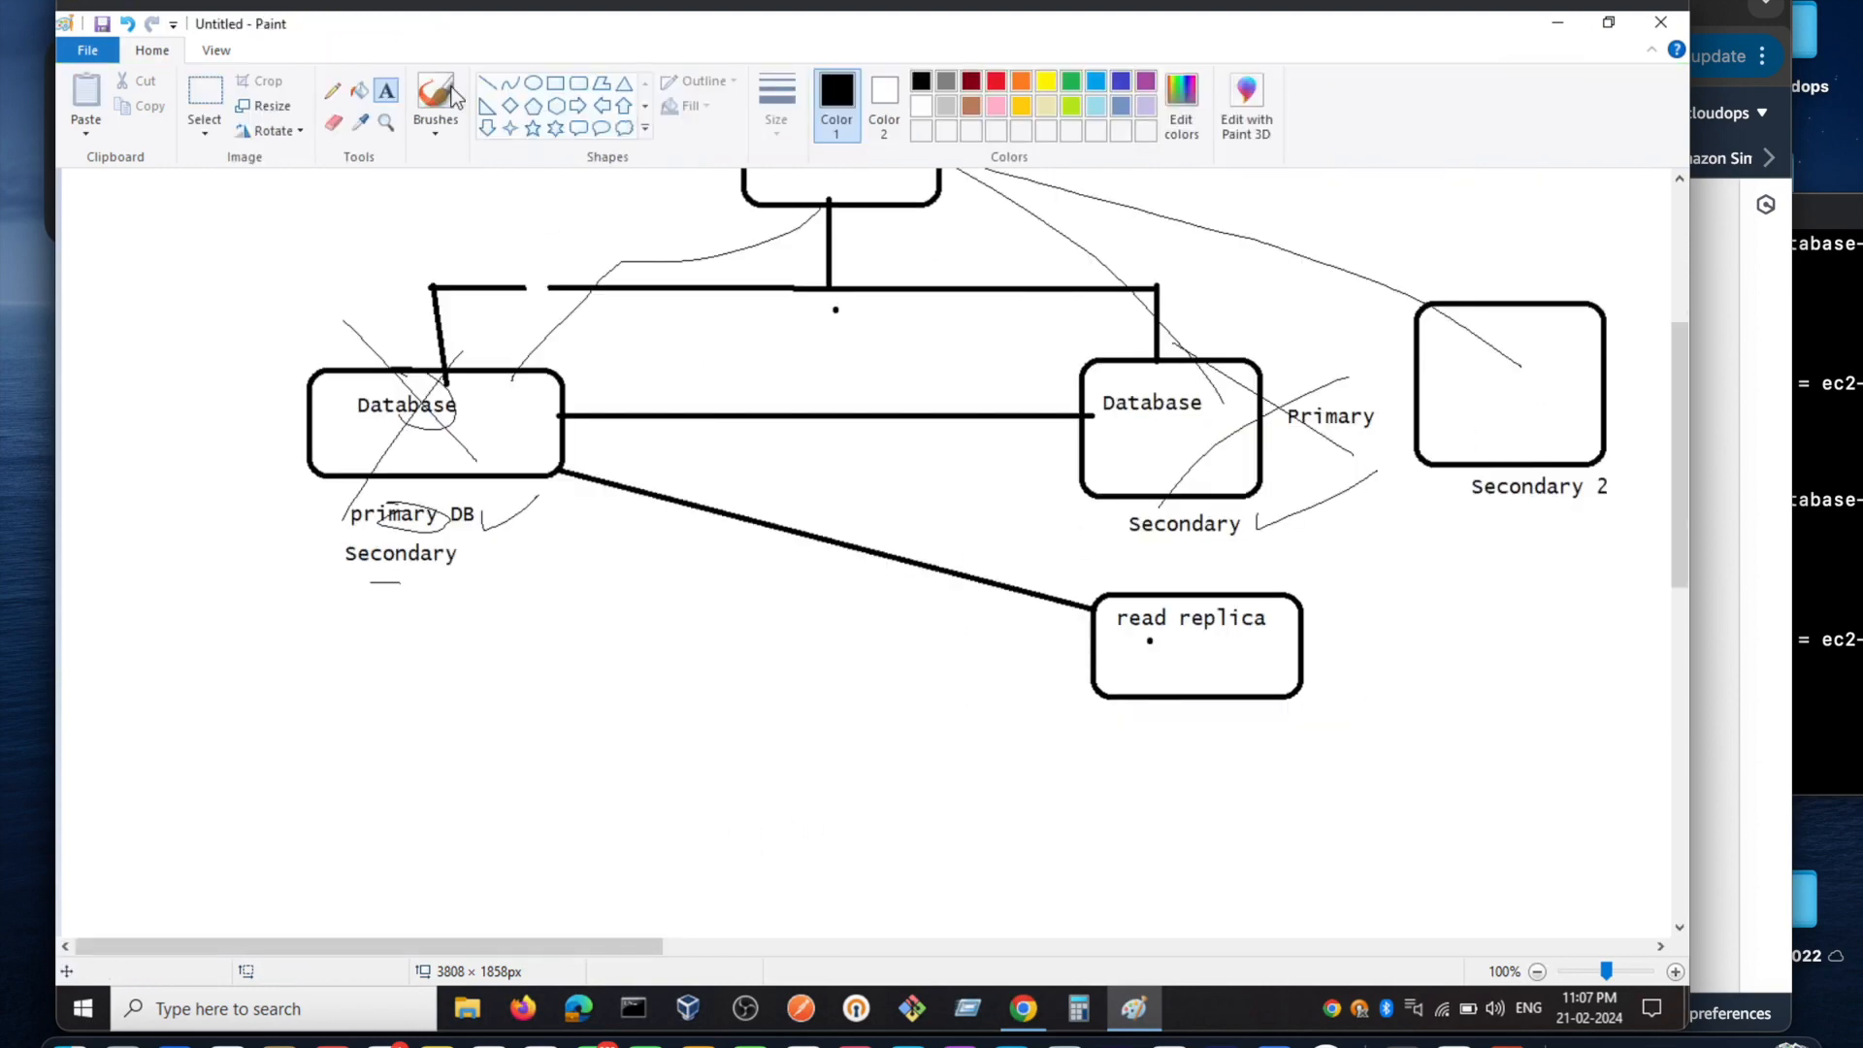
click(580, 83)
mouse_move(472, 695)
mouse_down()
mouse_move(574, 782)
mouse_move(736, 856)
mouse_up()
click(1219, 646)
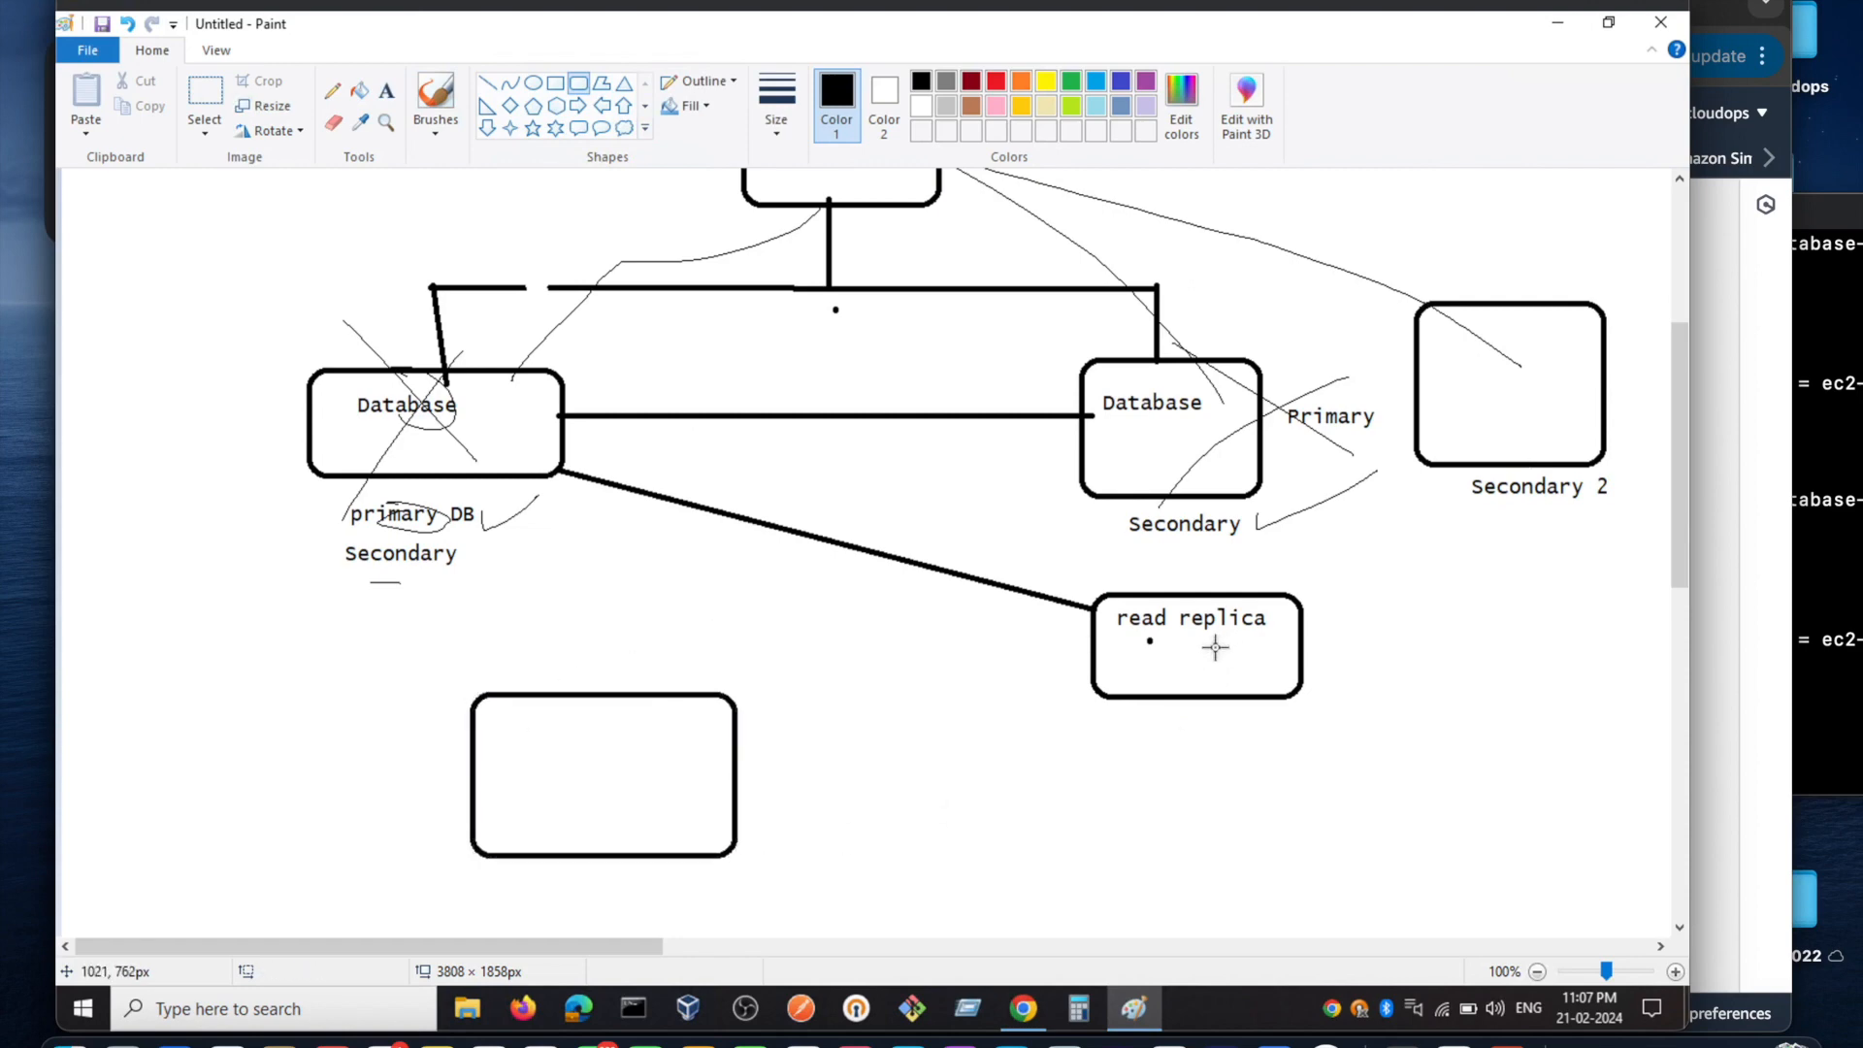
click(387, 91)
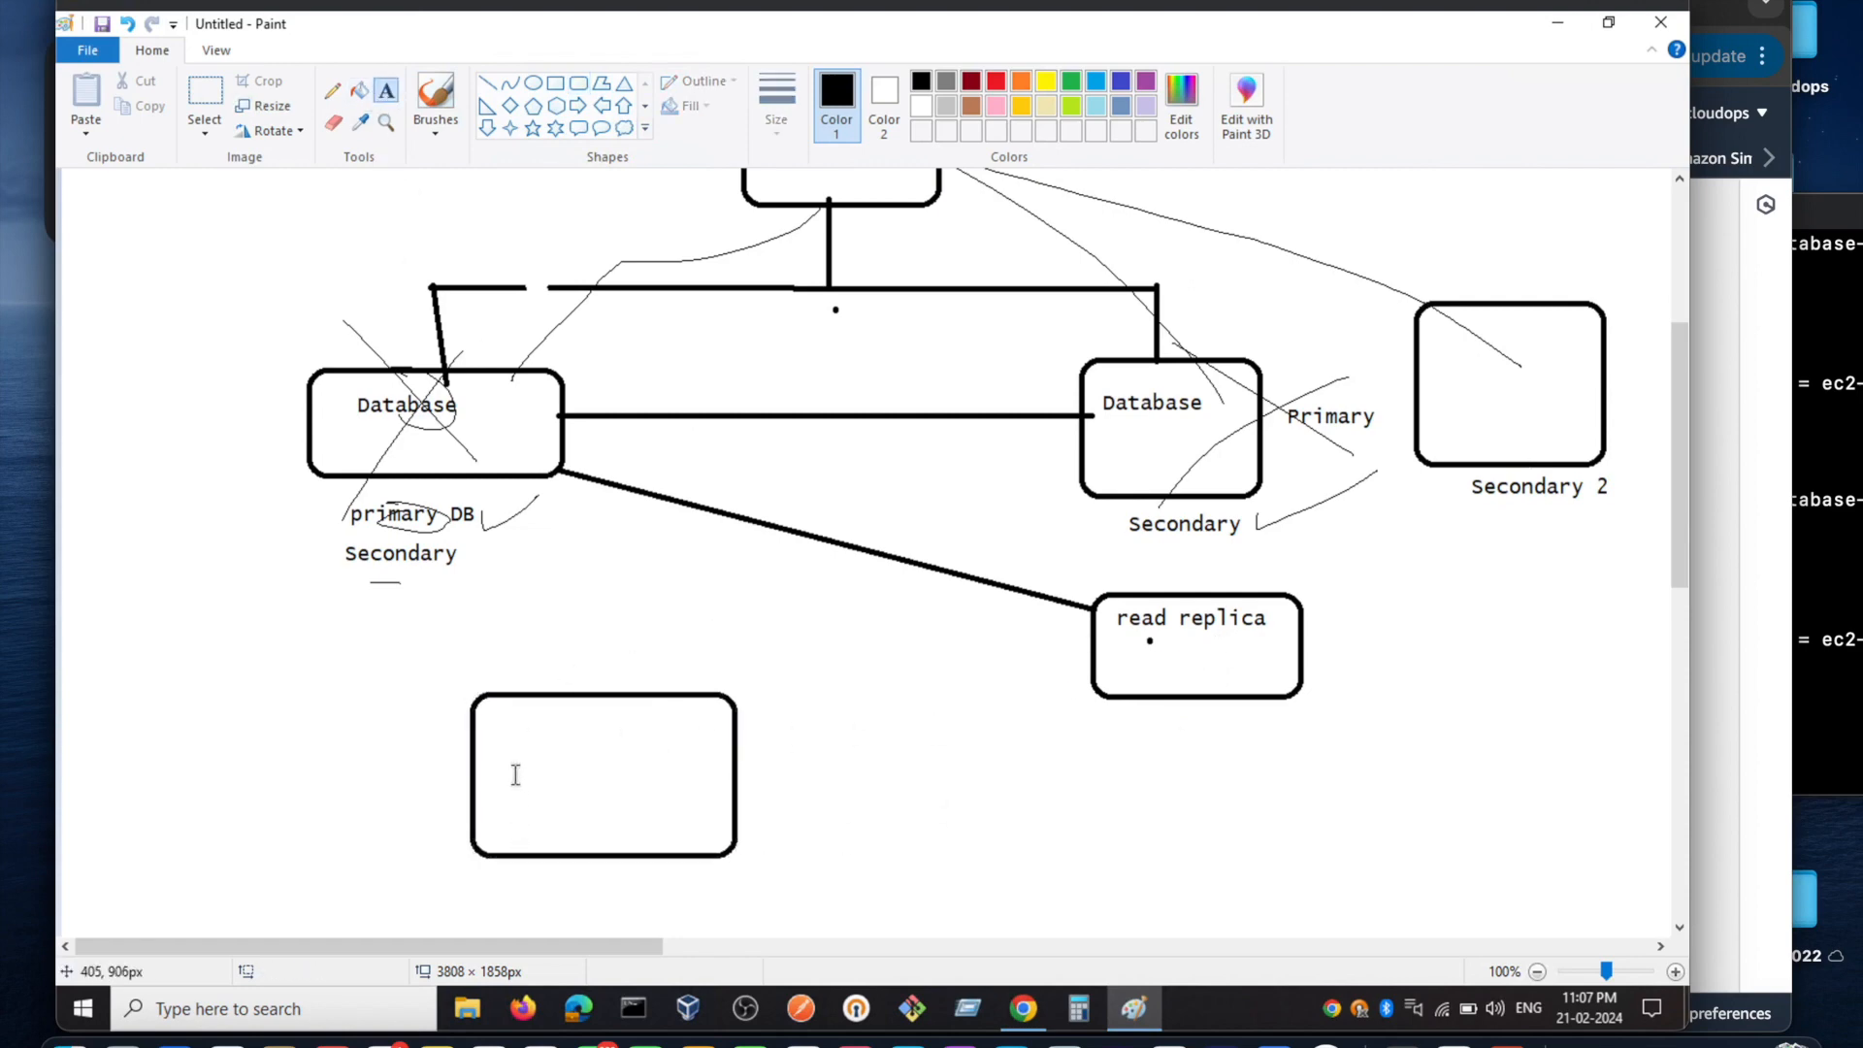
click(496, 734)
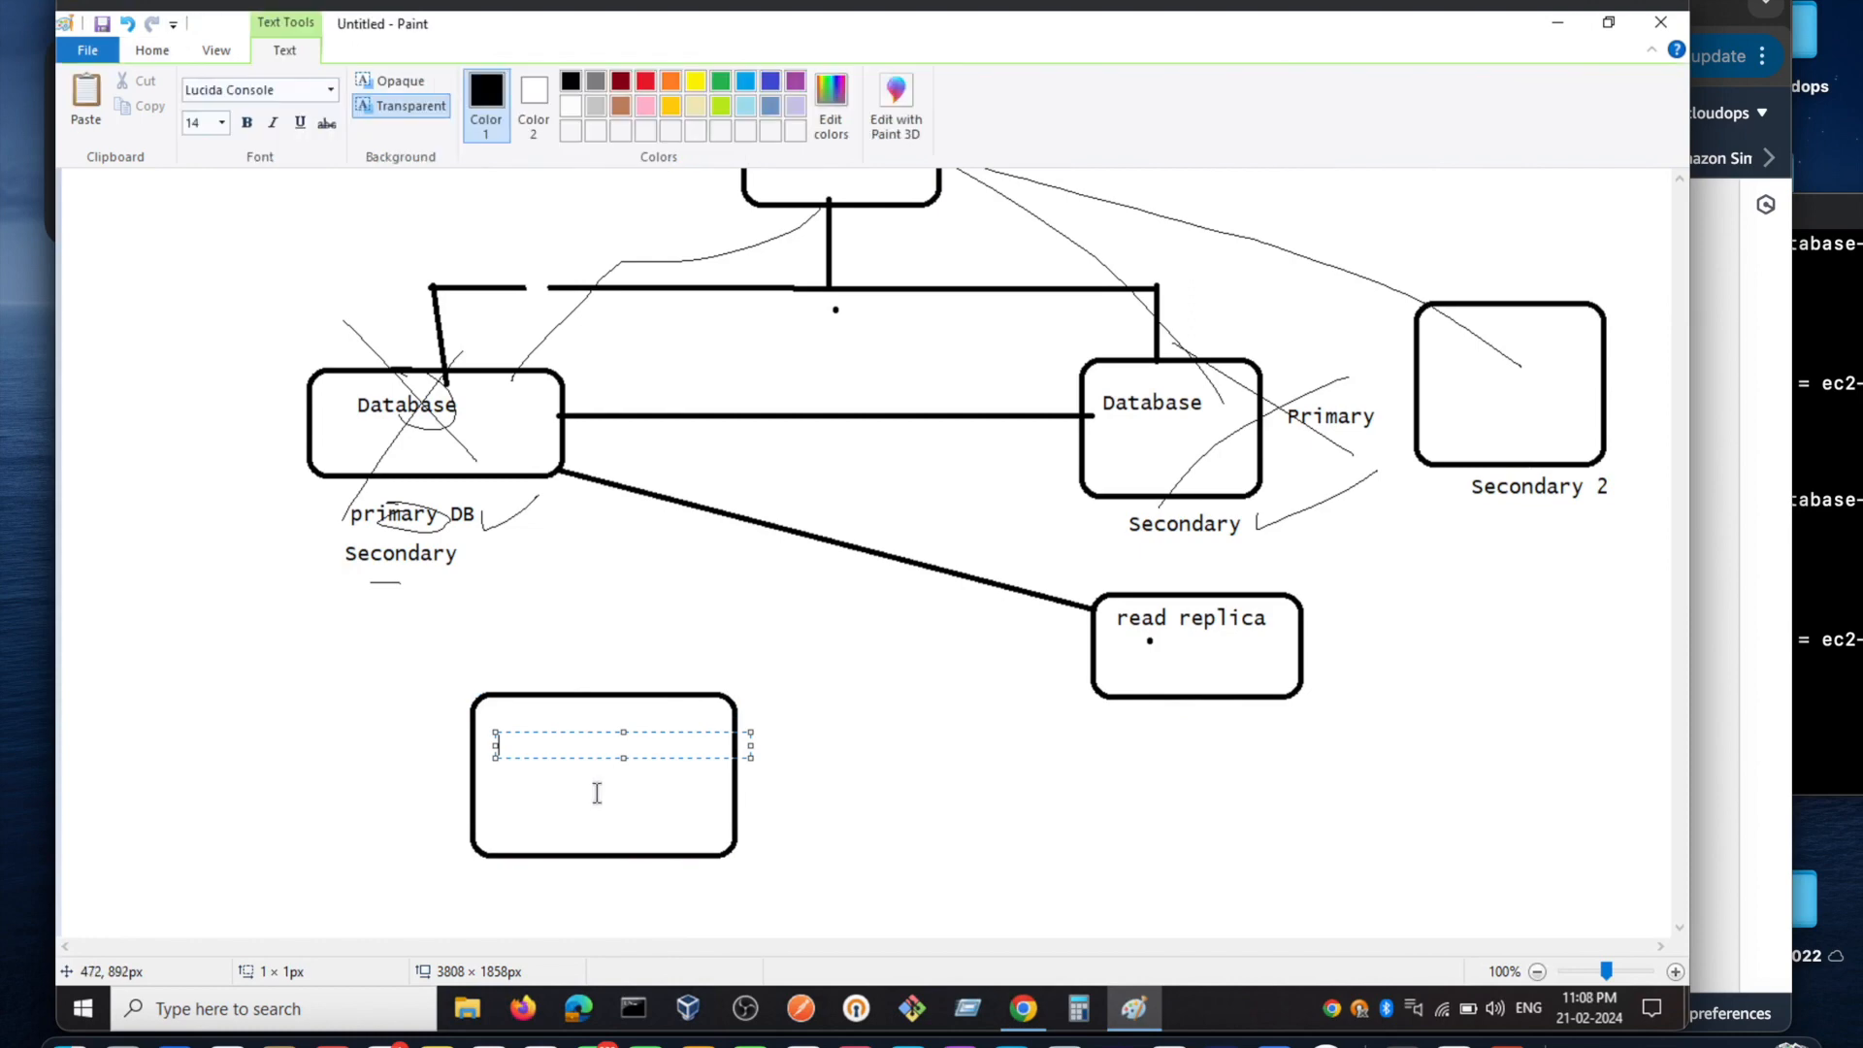
text(Power |BI)
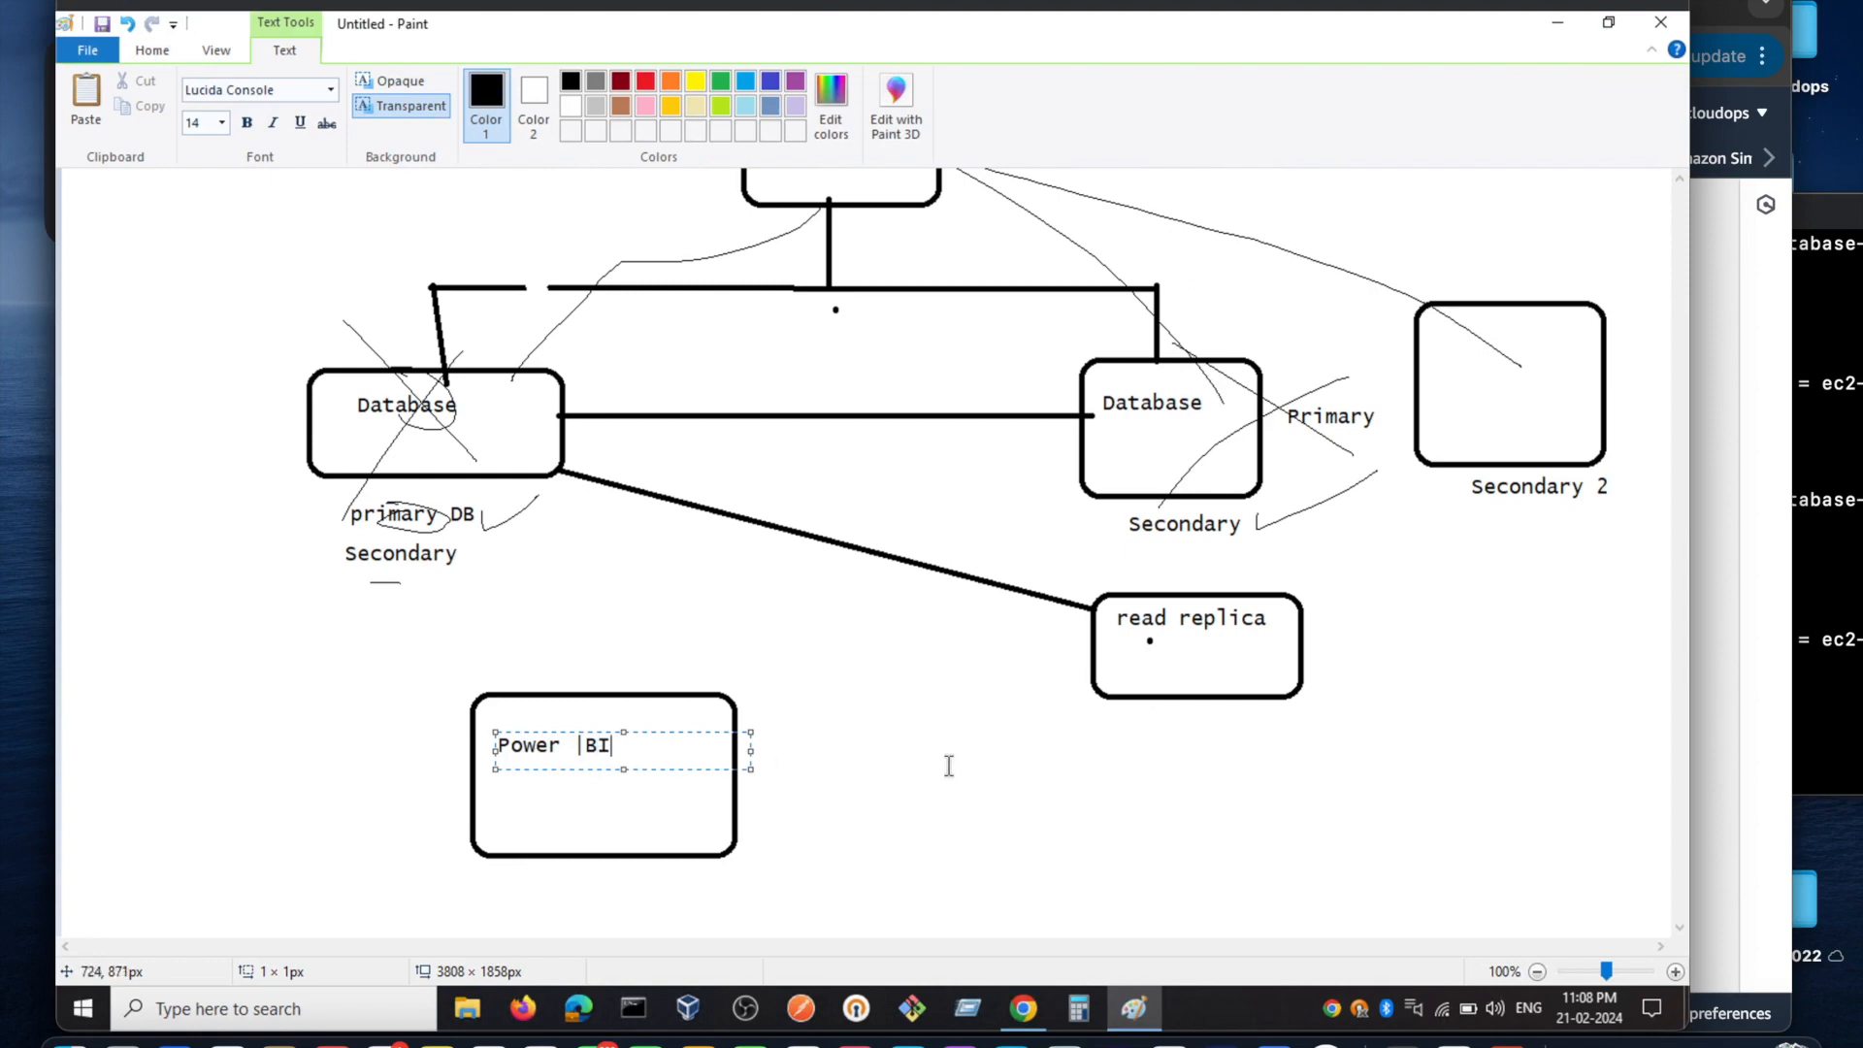
click(949, 766)
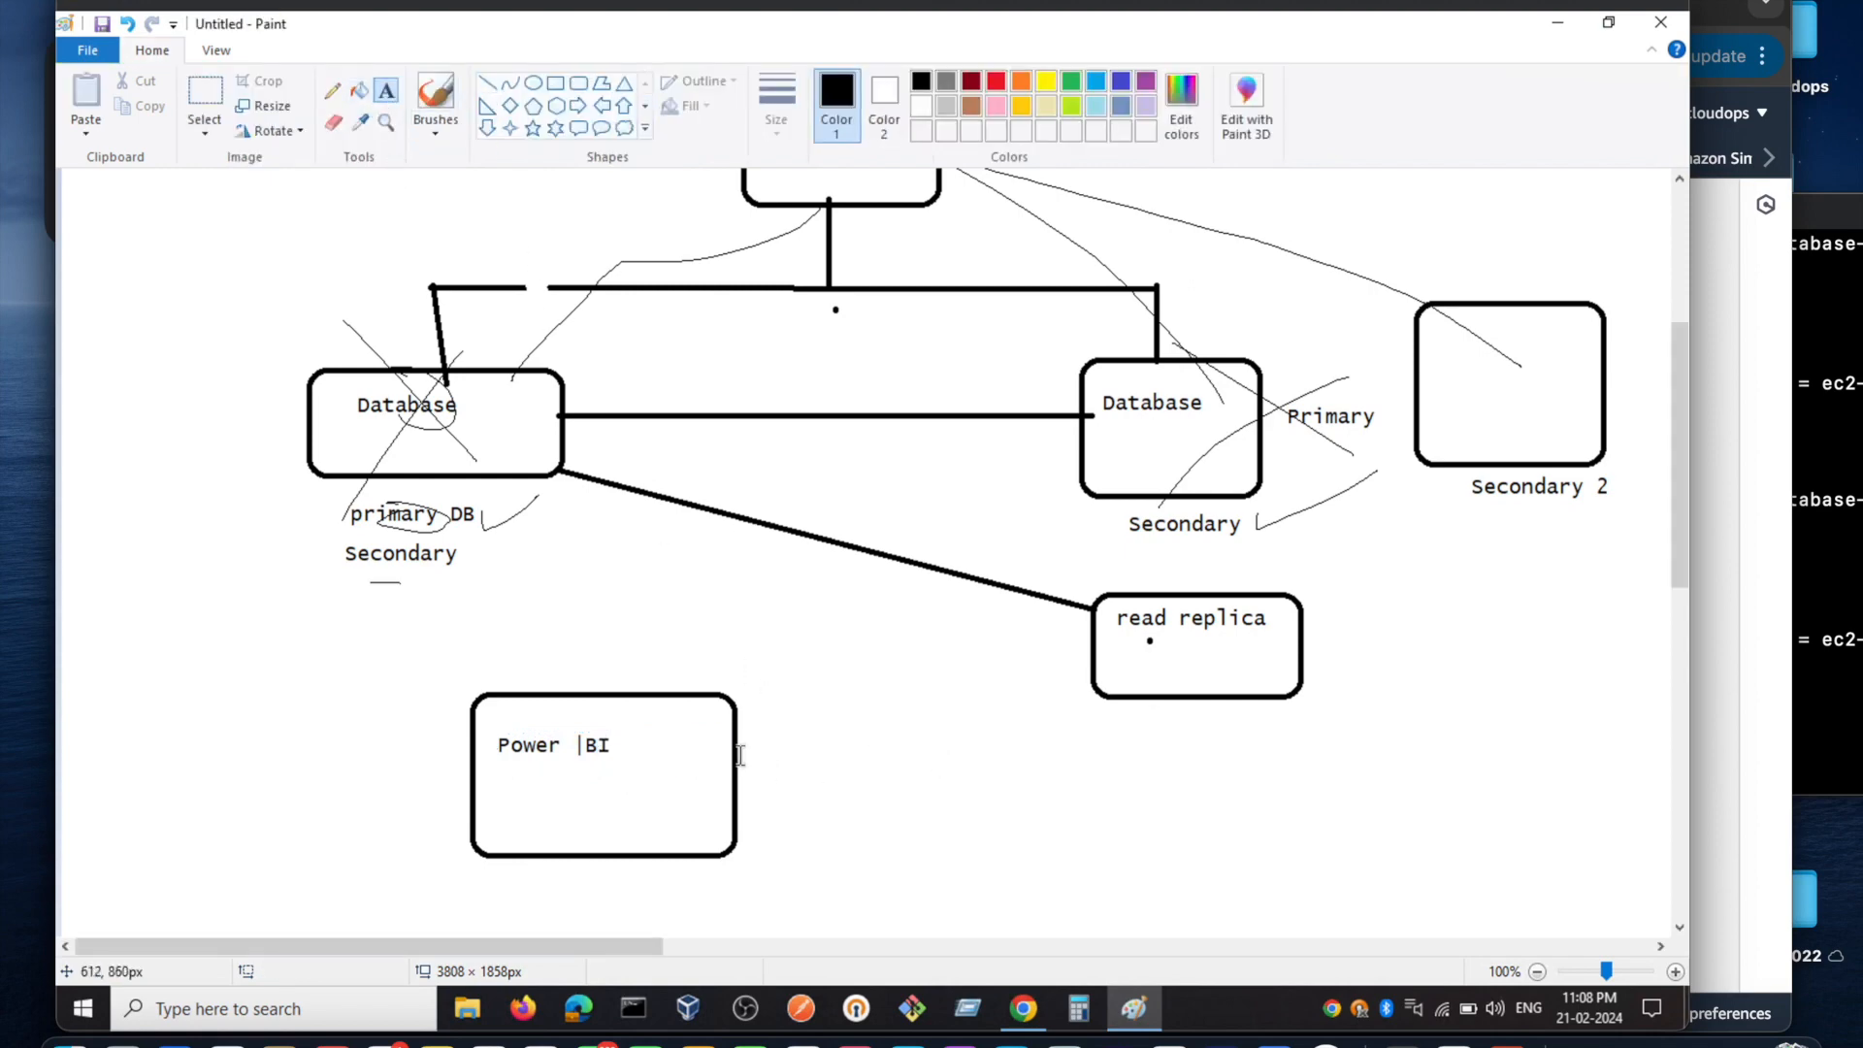
Draw a straight line connecting the Power BI box to the read replica box
click(482, 81)
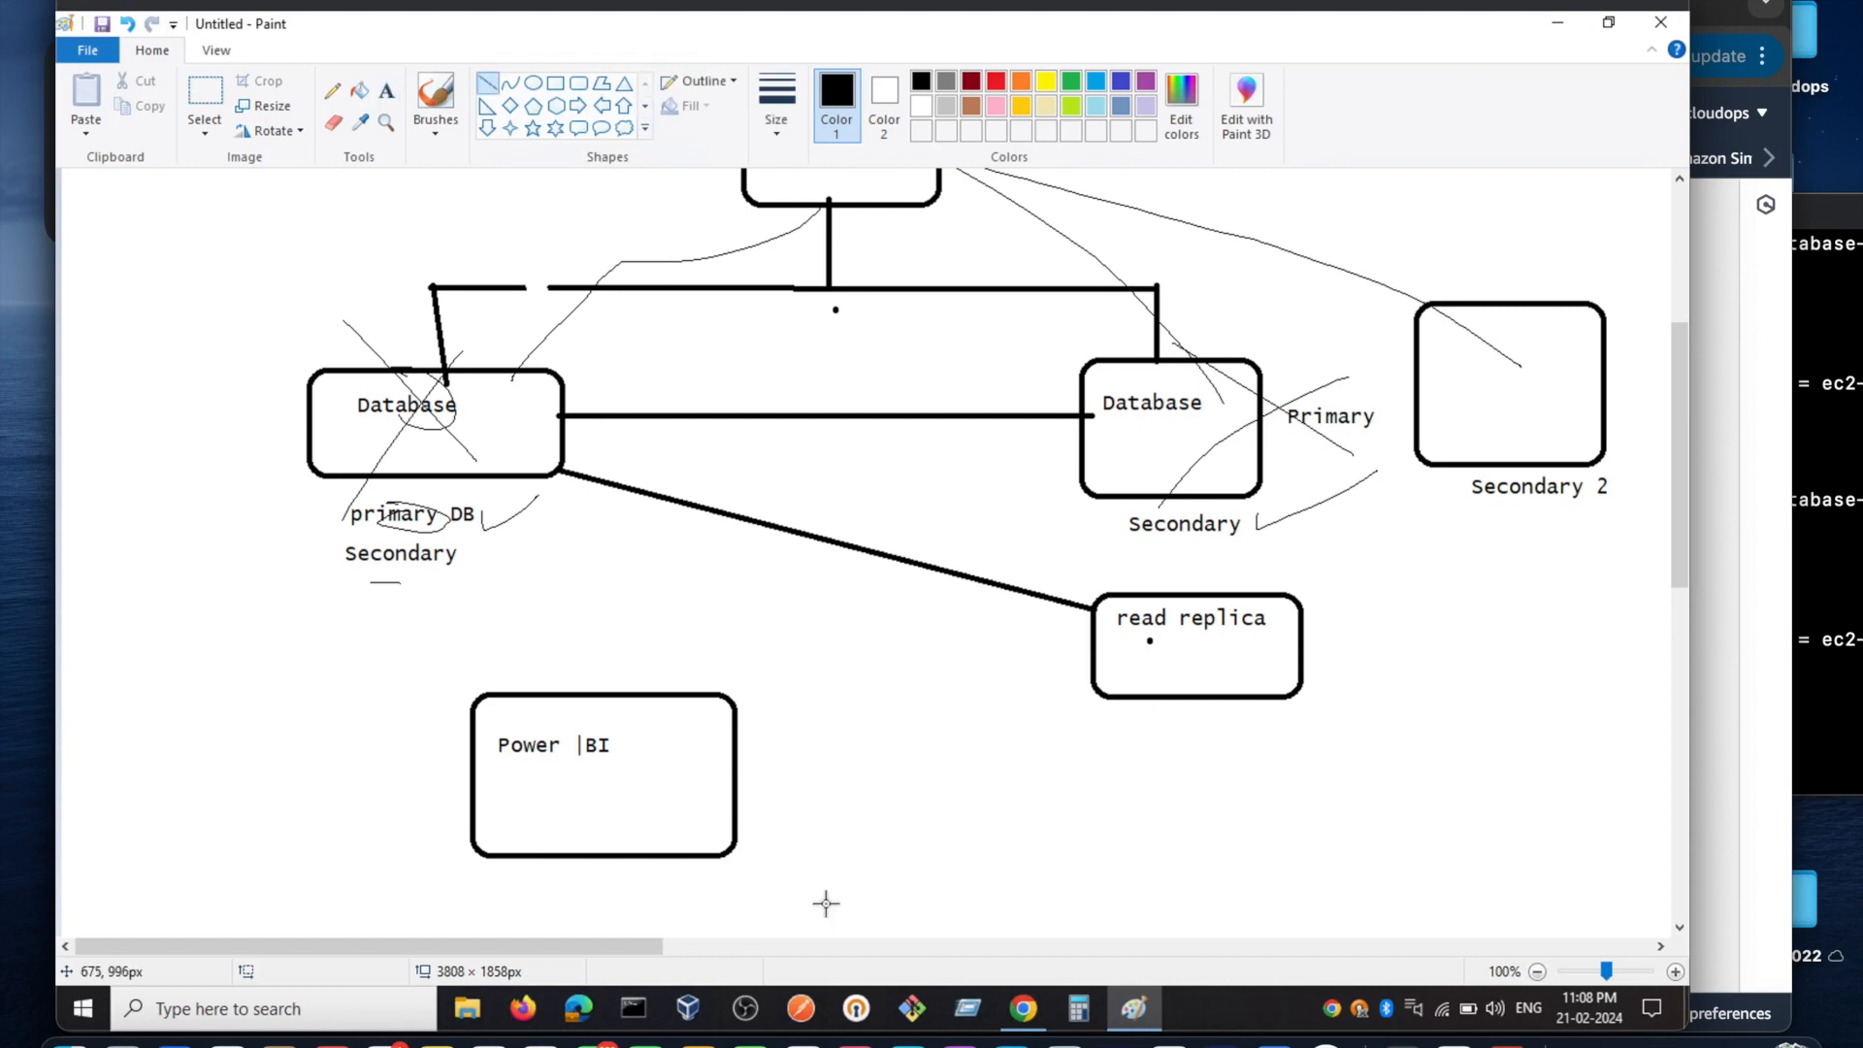
mouse_move(735, 753)
mouse_down()
mouse_move(986, 699)
mouse_move(1069, 657)
mouse_move(1097, 666)
mouse_up()
click(1135, 676)
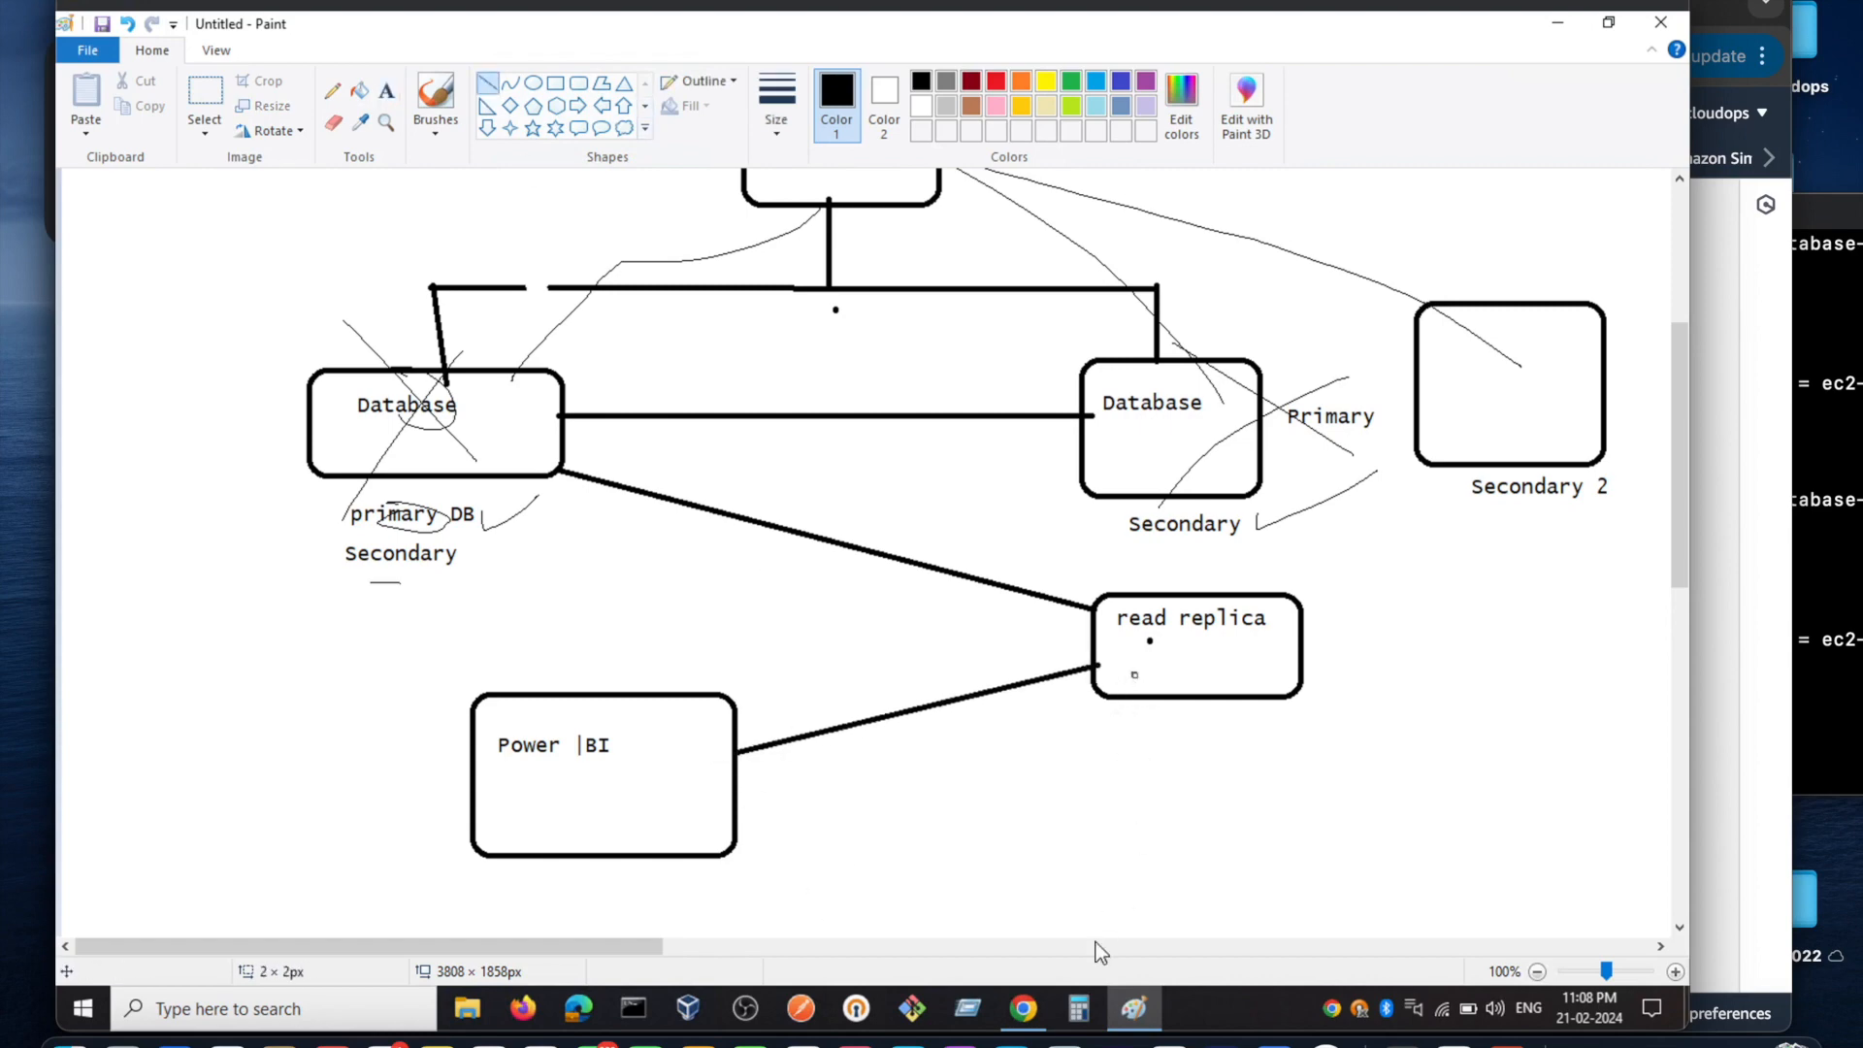
Switch to the RDS console to check the Blue/Green Deployment action for database-1, close the list and return to Paint
click(1172, 1035)
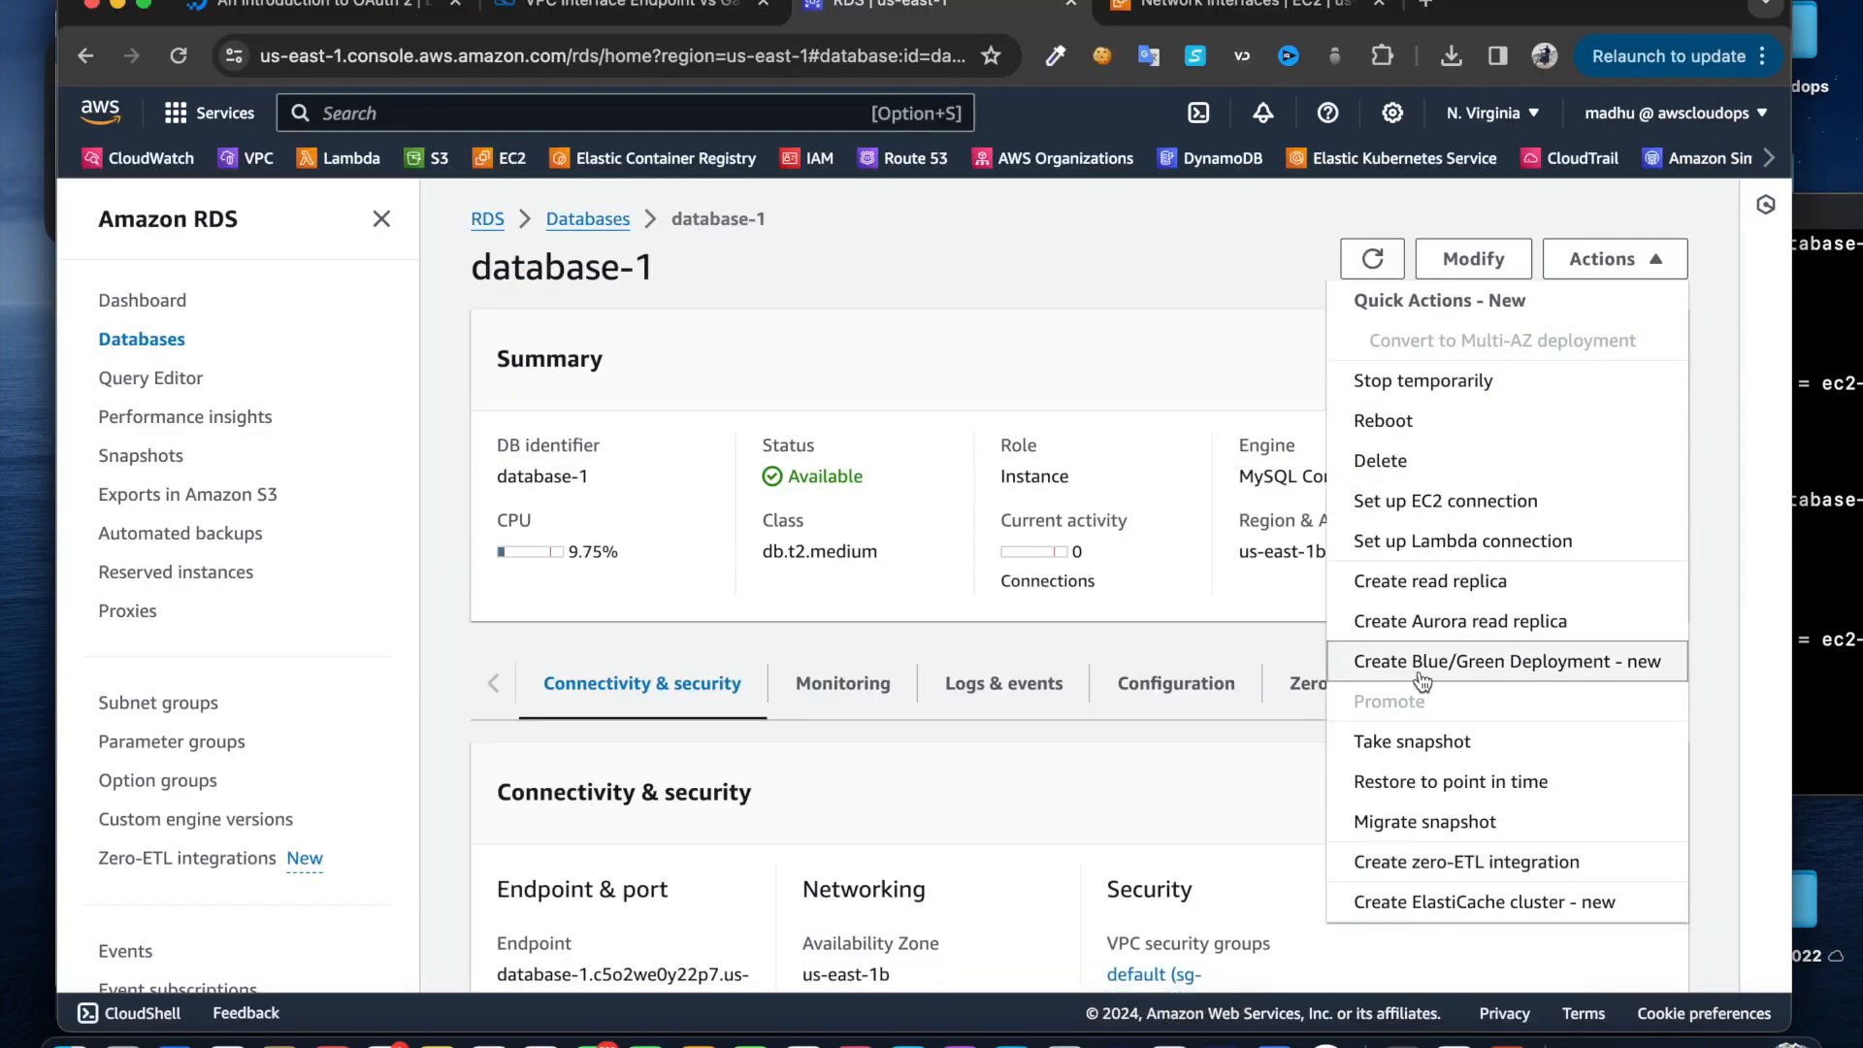
triple_click(1122, 794)
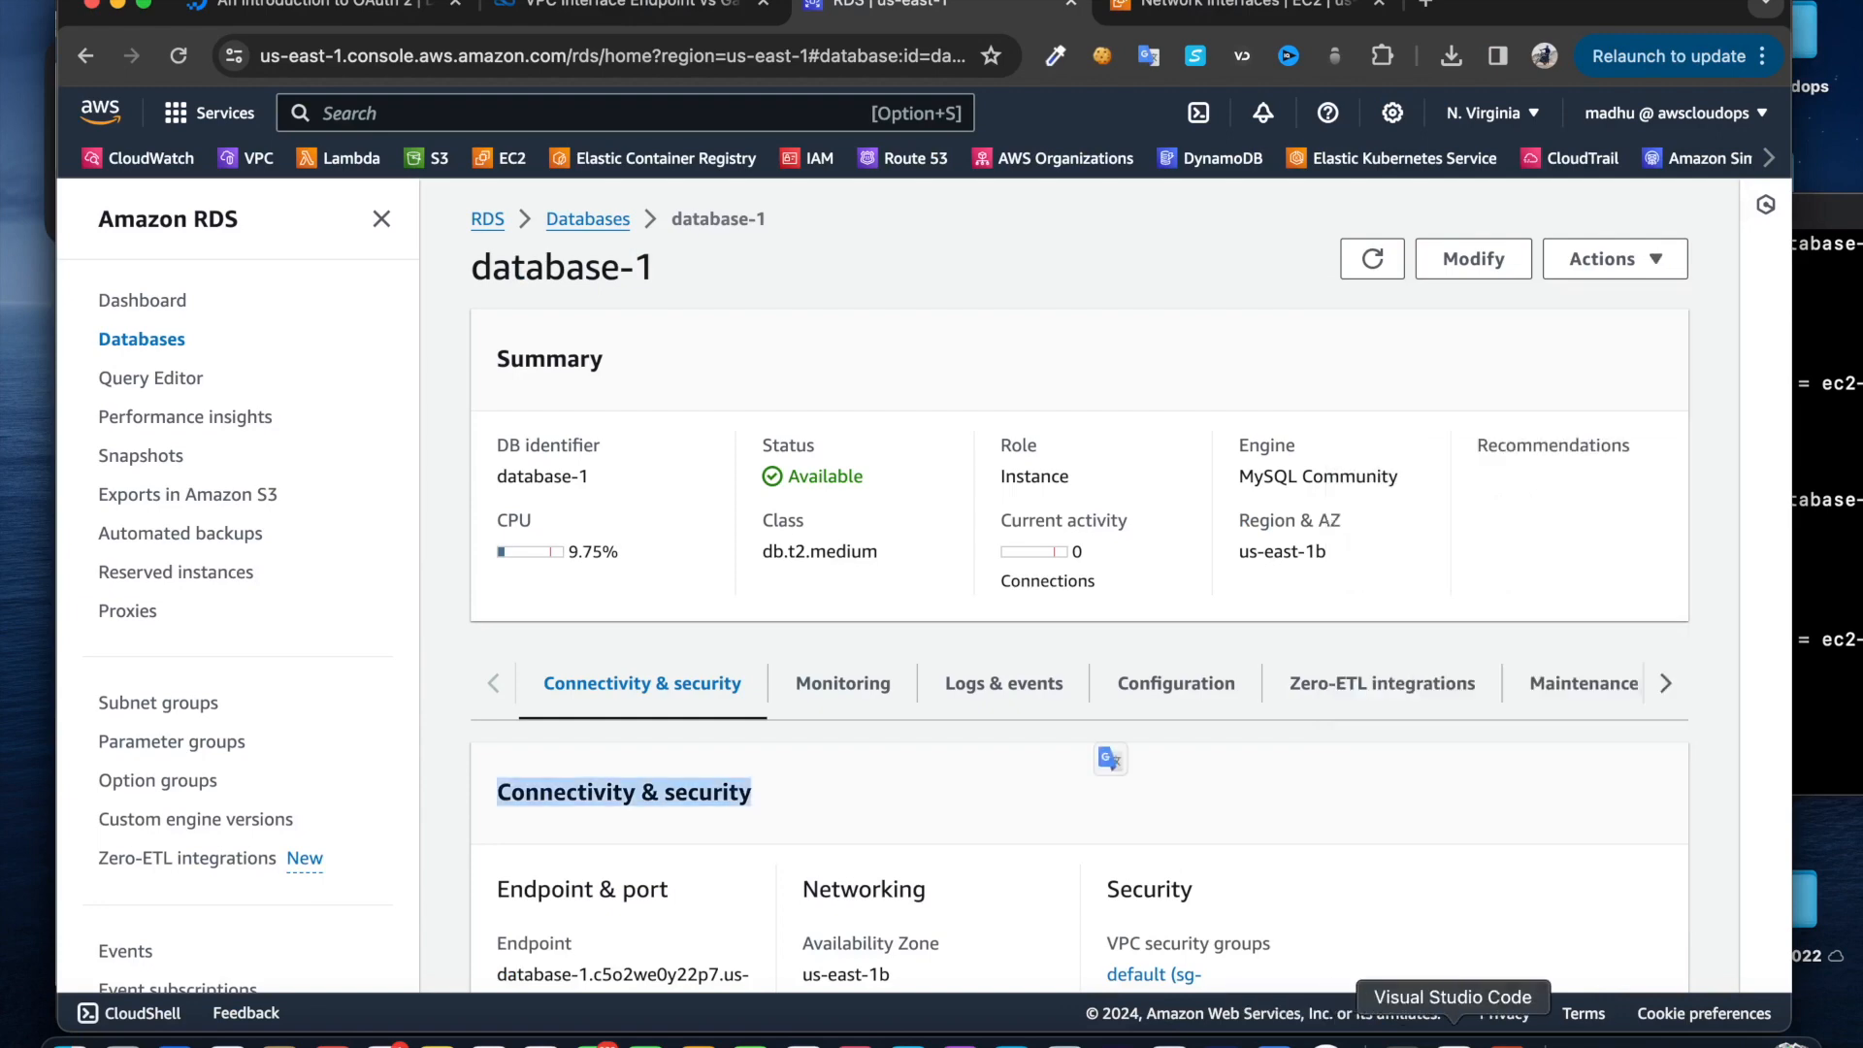
click(1601, 1042)
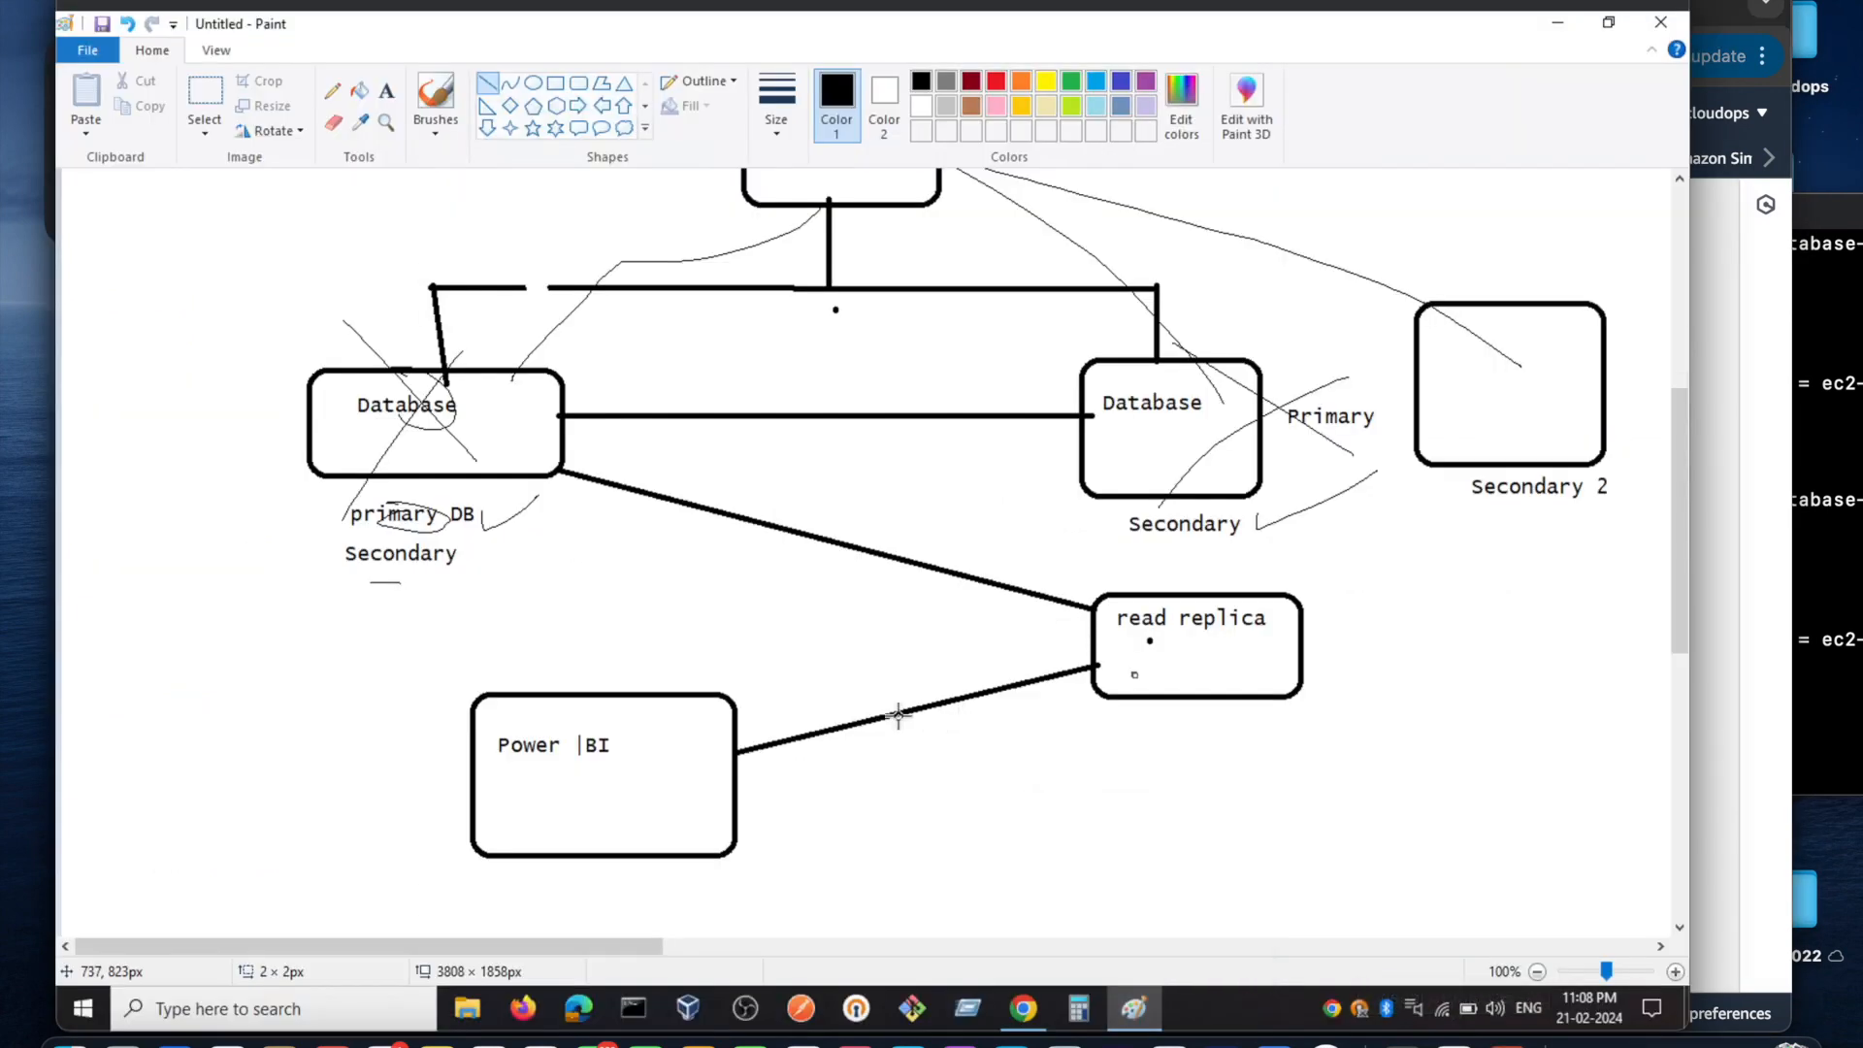
Draw two rounded boxes side by side in the empty canvas area below the Power BI box
scroll(872, 708, down, 3)
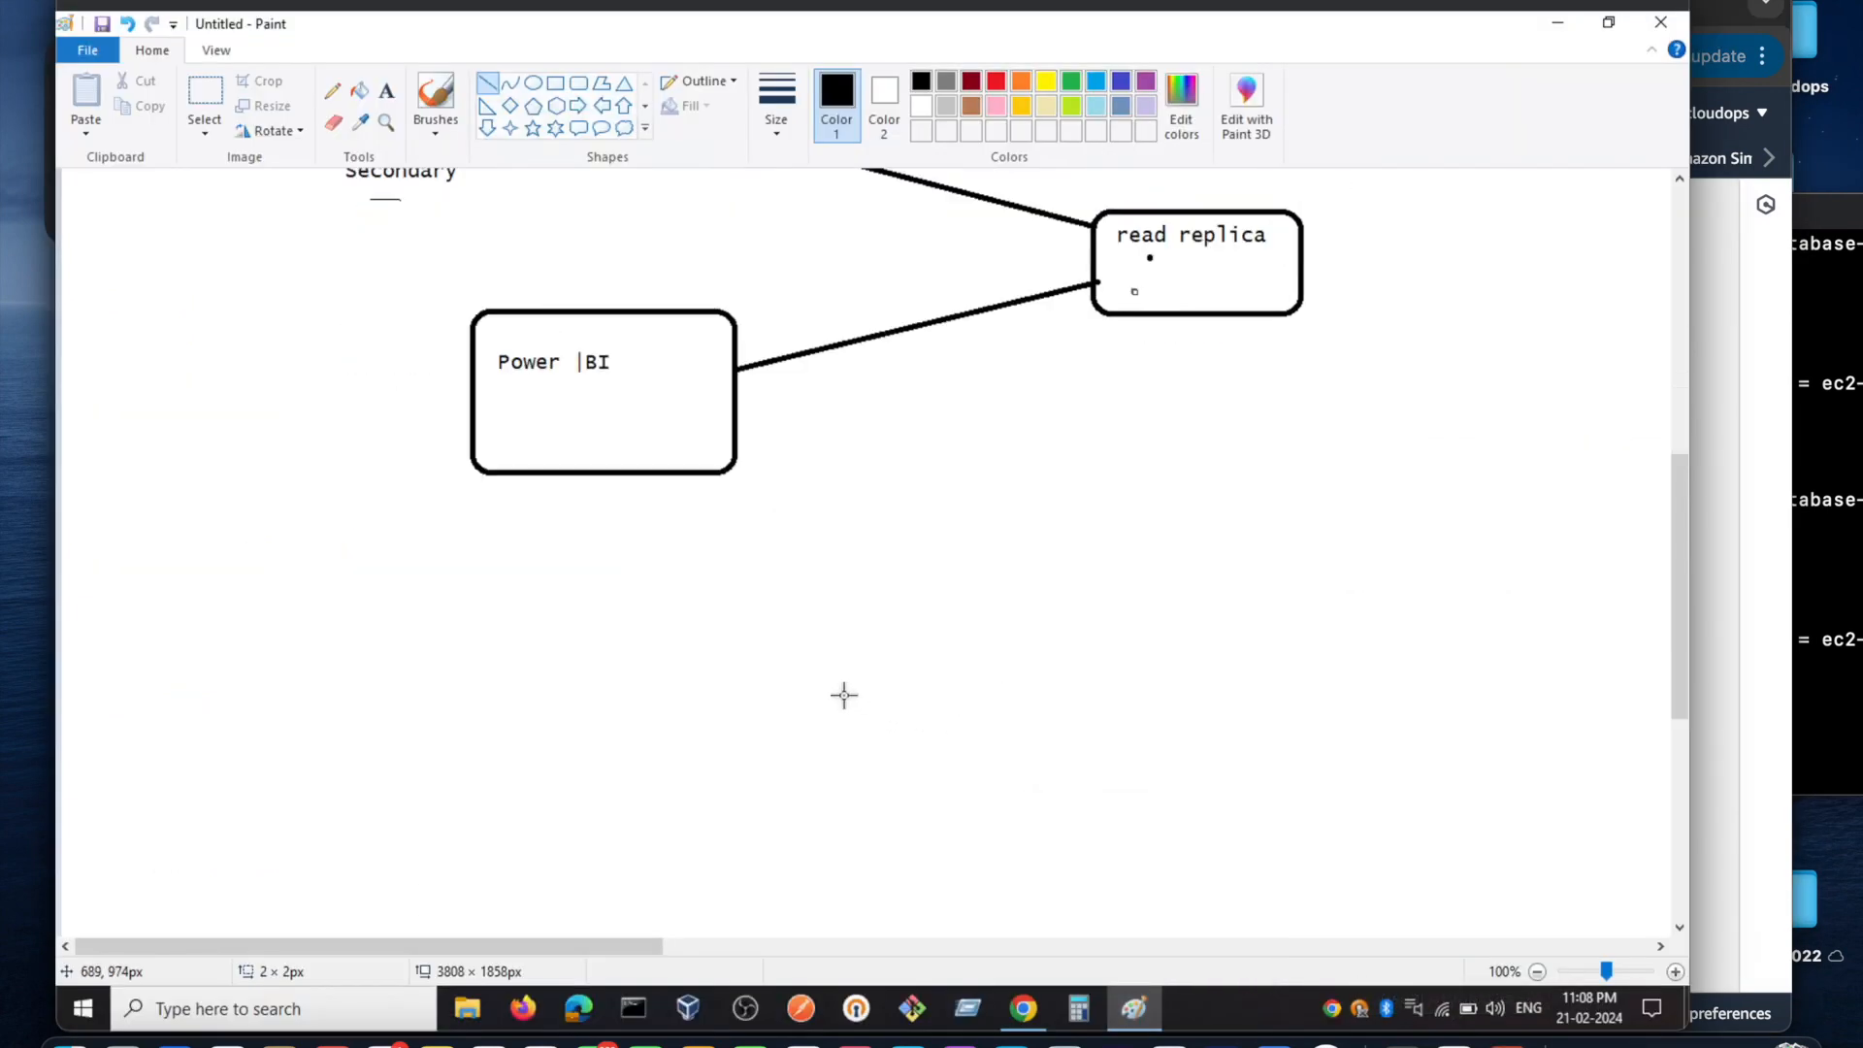
click(578, 83)
mouse_move(330, 711)
mouse_down()
mouse_move(524, 832)
mouse_move(603, 844)
mouse_up()
mouse_move(482, 784)
mouse_down()
mouse_move(433, 716)
mouse_move(433, 678)
mouse_up()
drag(835, 615, 1128, 762)
click(1141, 791)
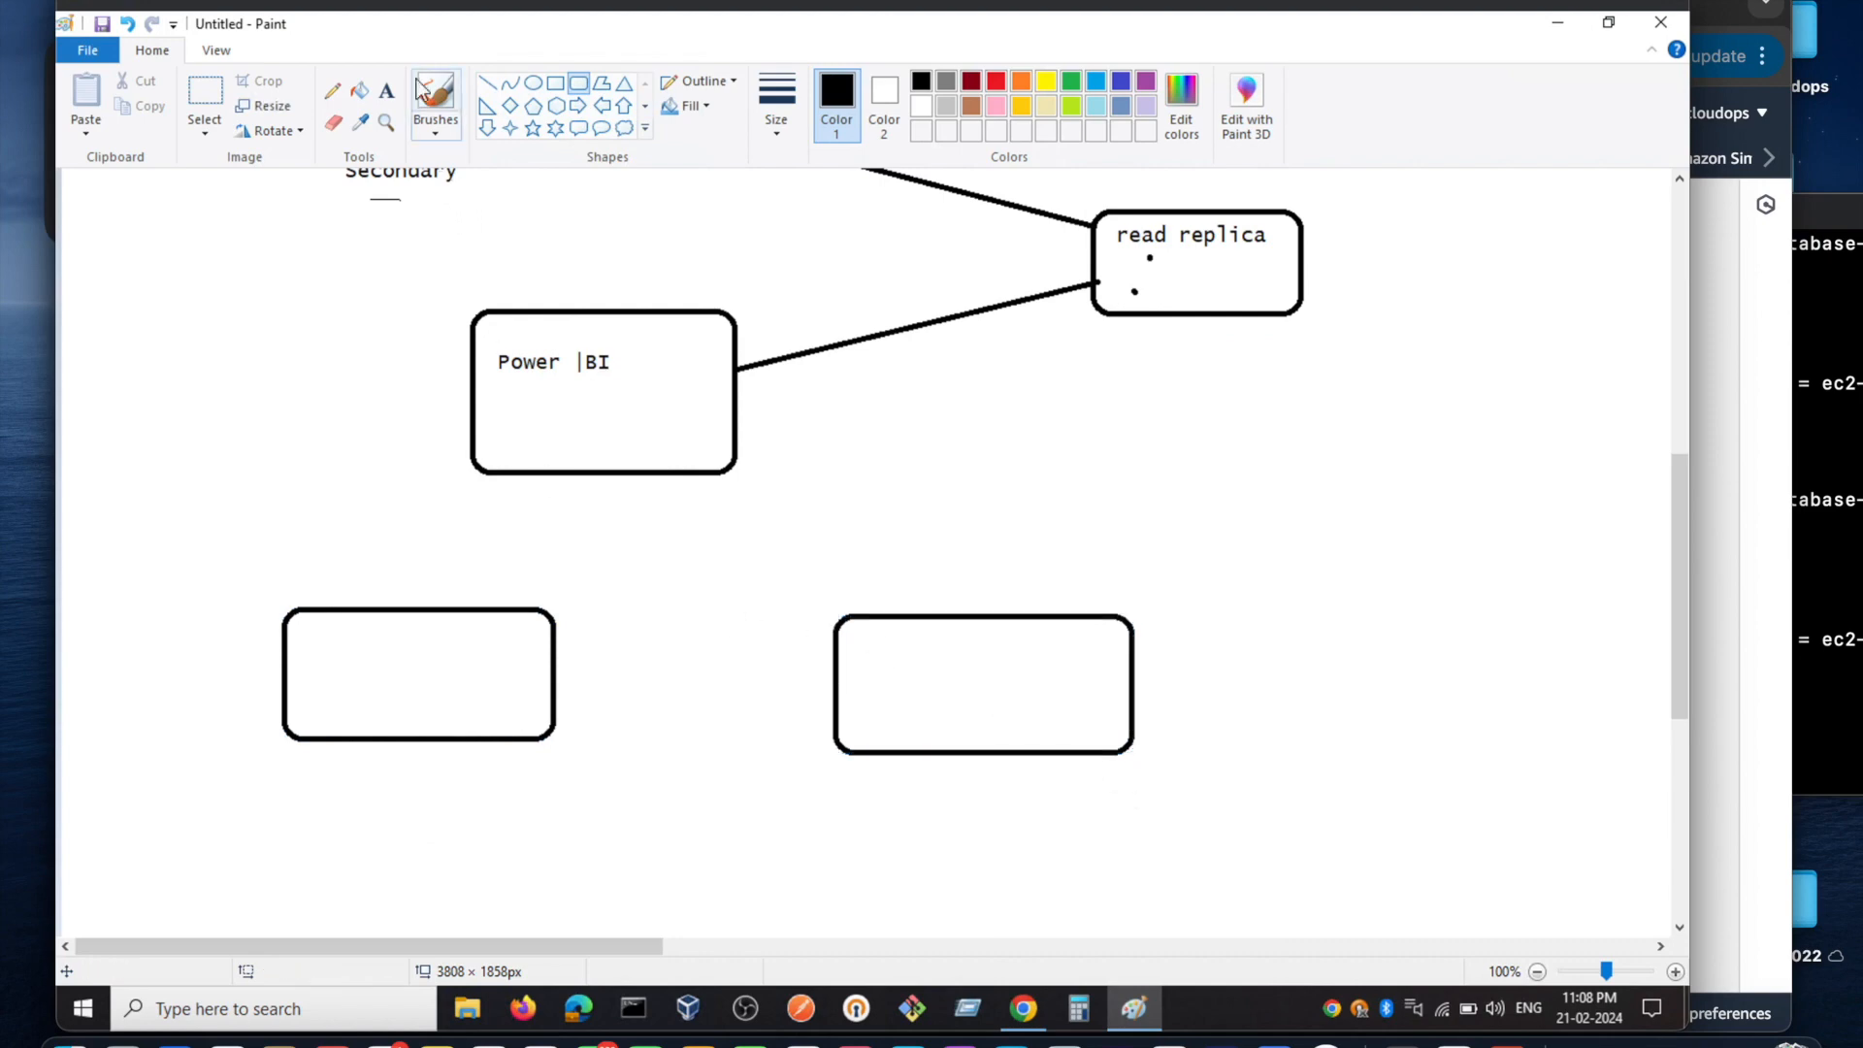
Label the two new boxes, adding "Green" inside the left one and "Blue" inside the right one
click(387, 93)
click(315, 643)
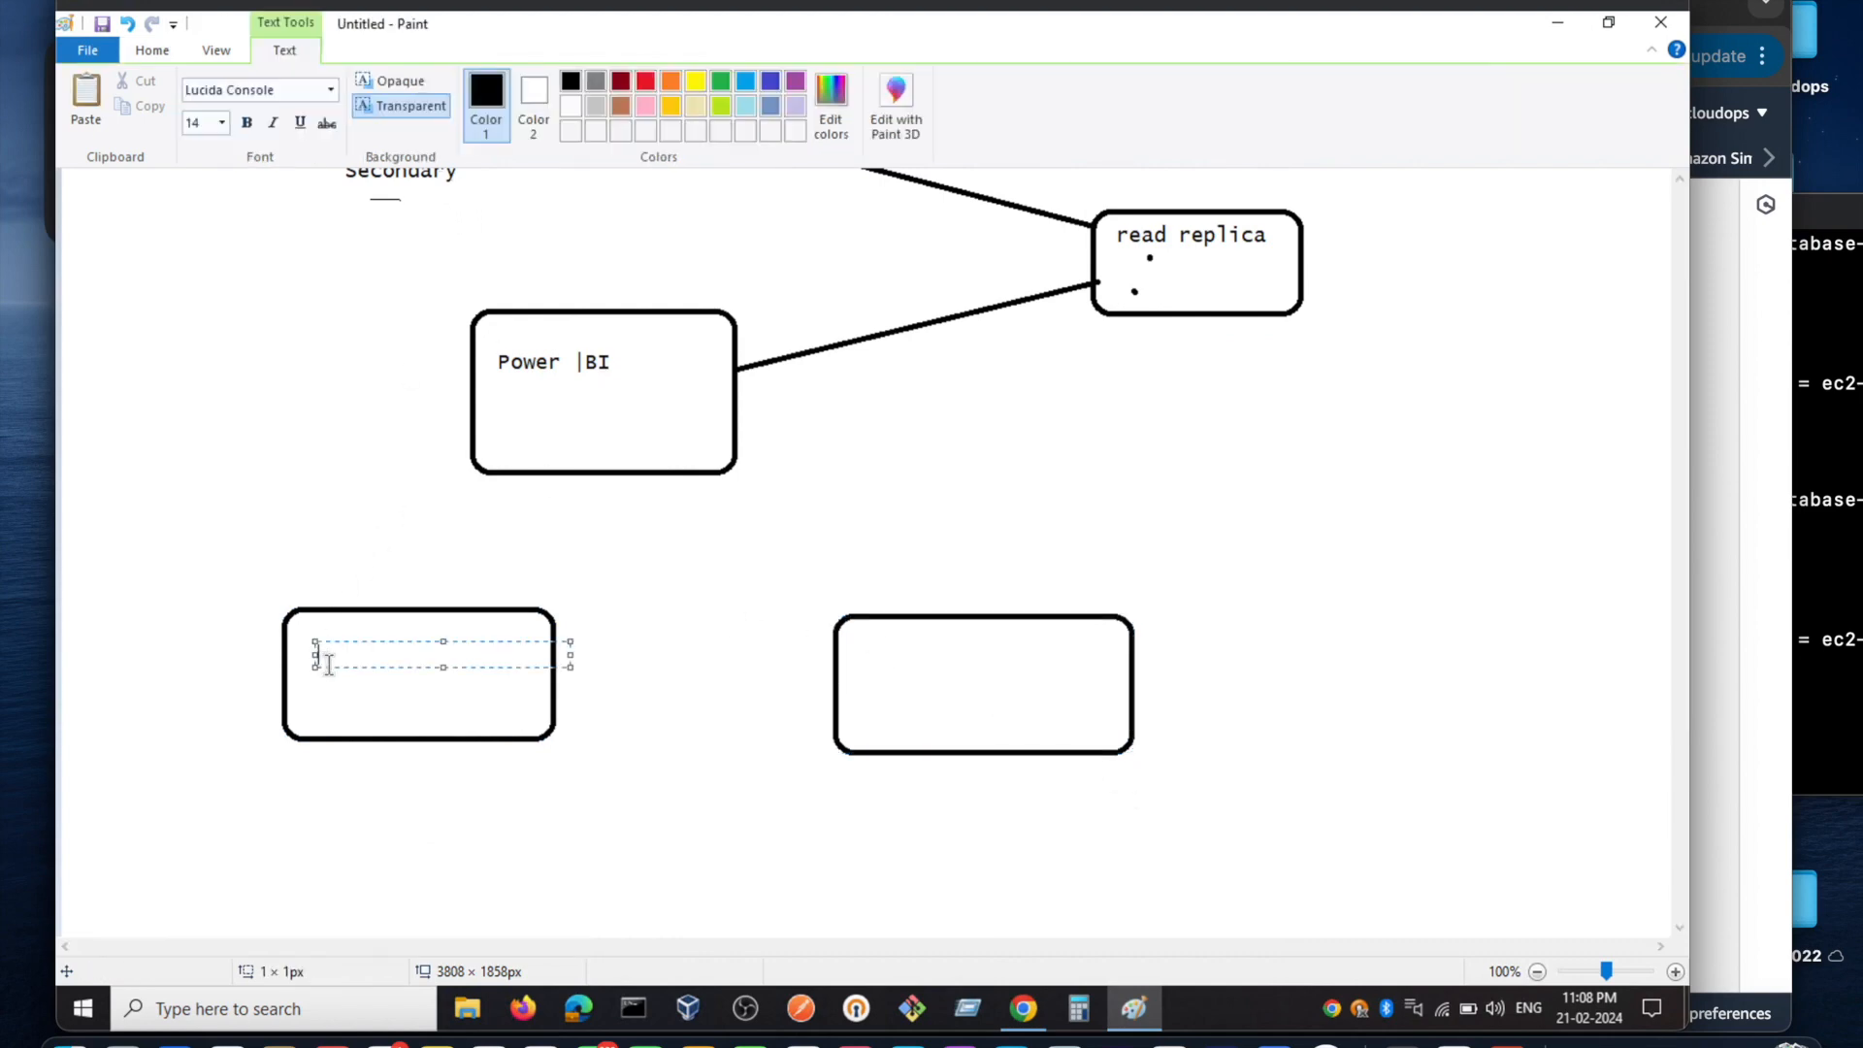
text(Green)
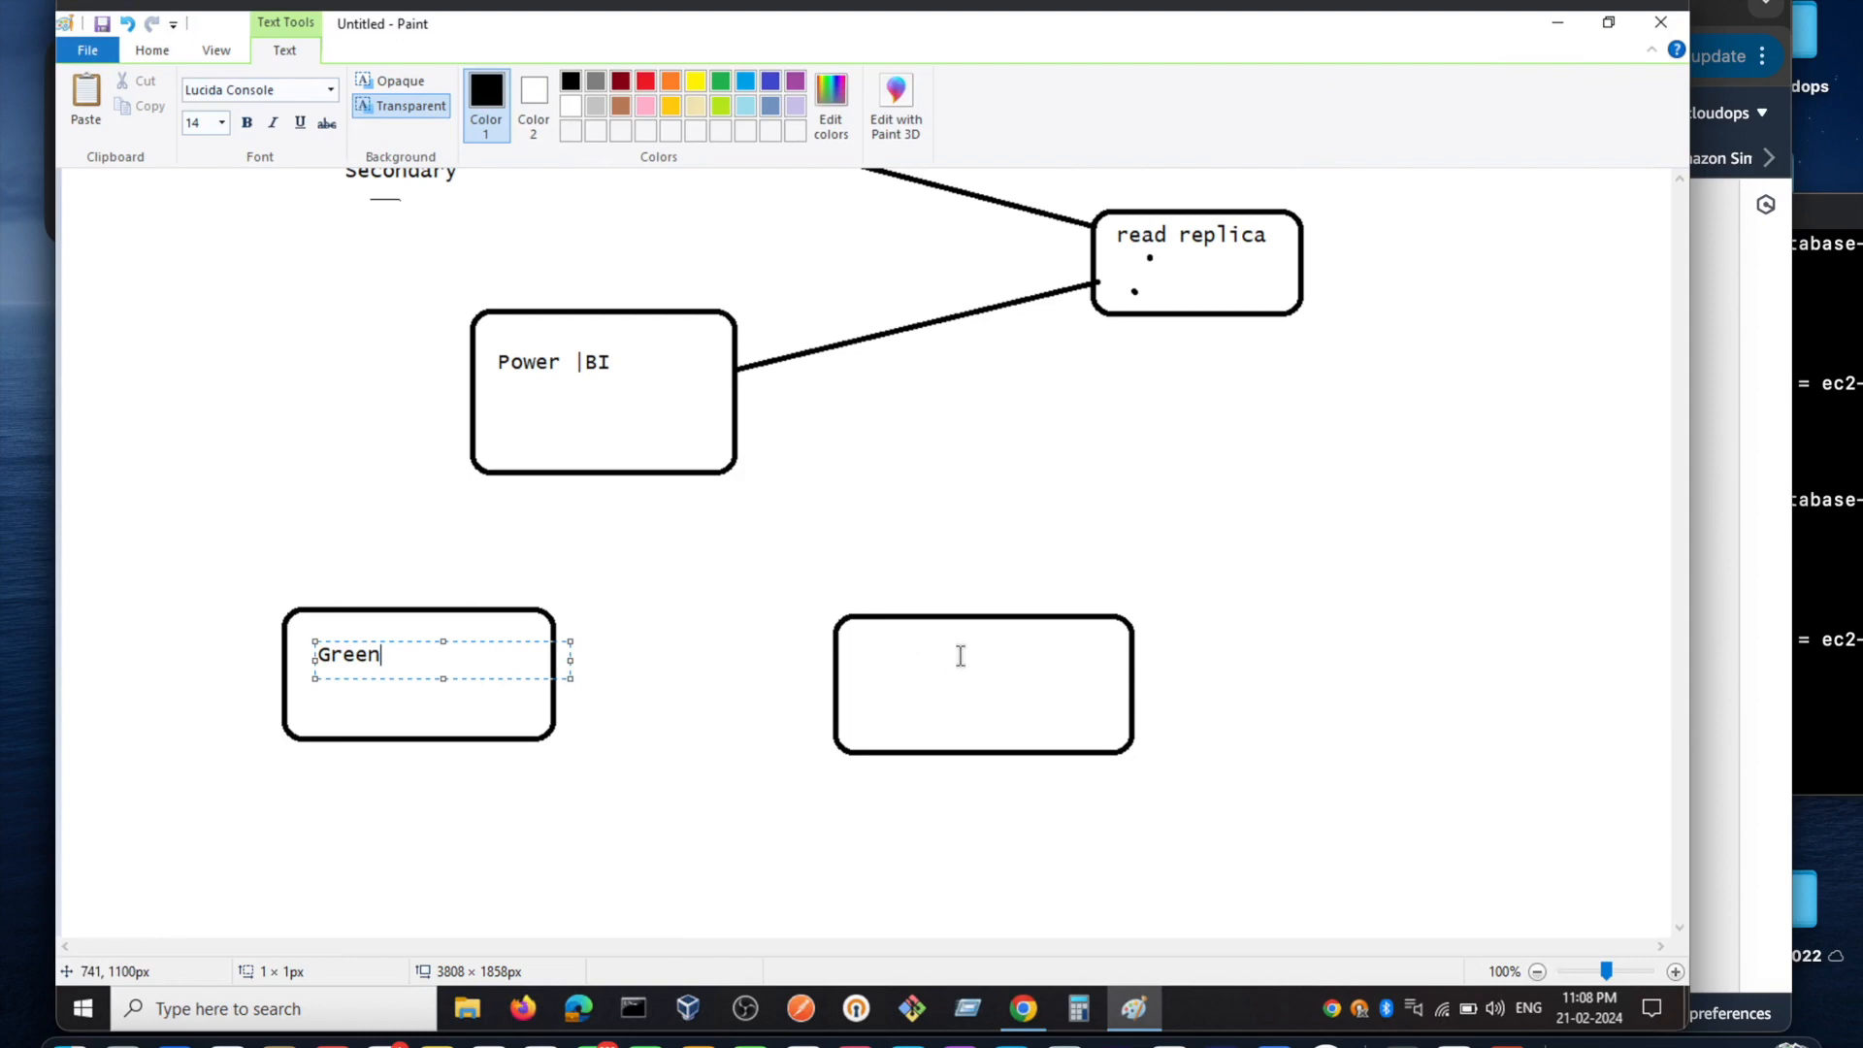
click(886, 650)
text(Blue)
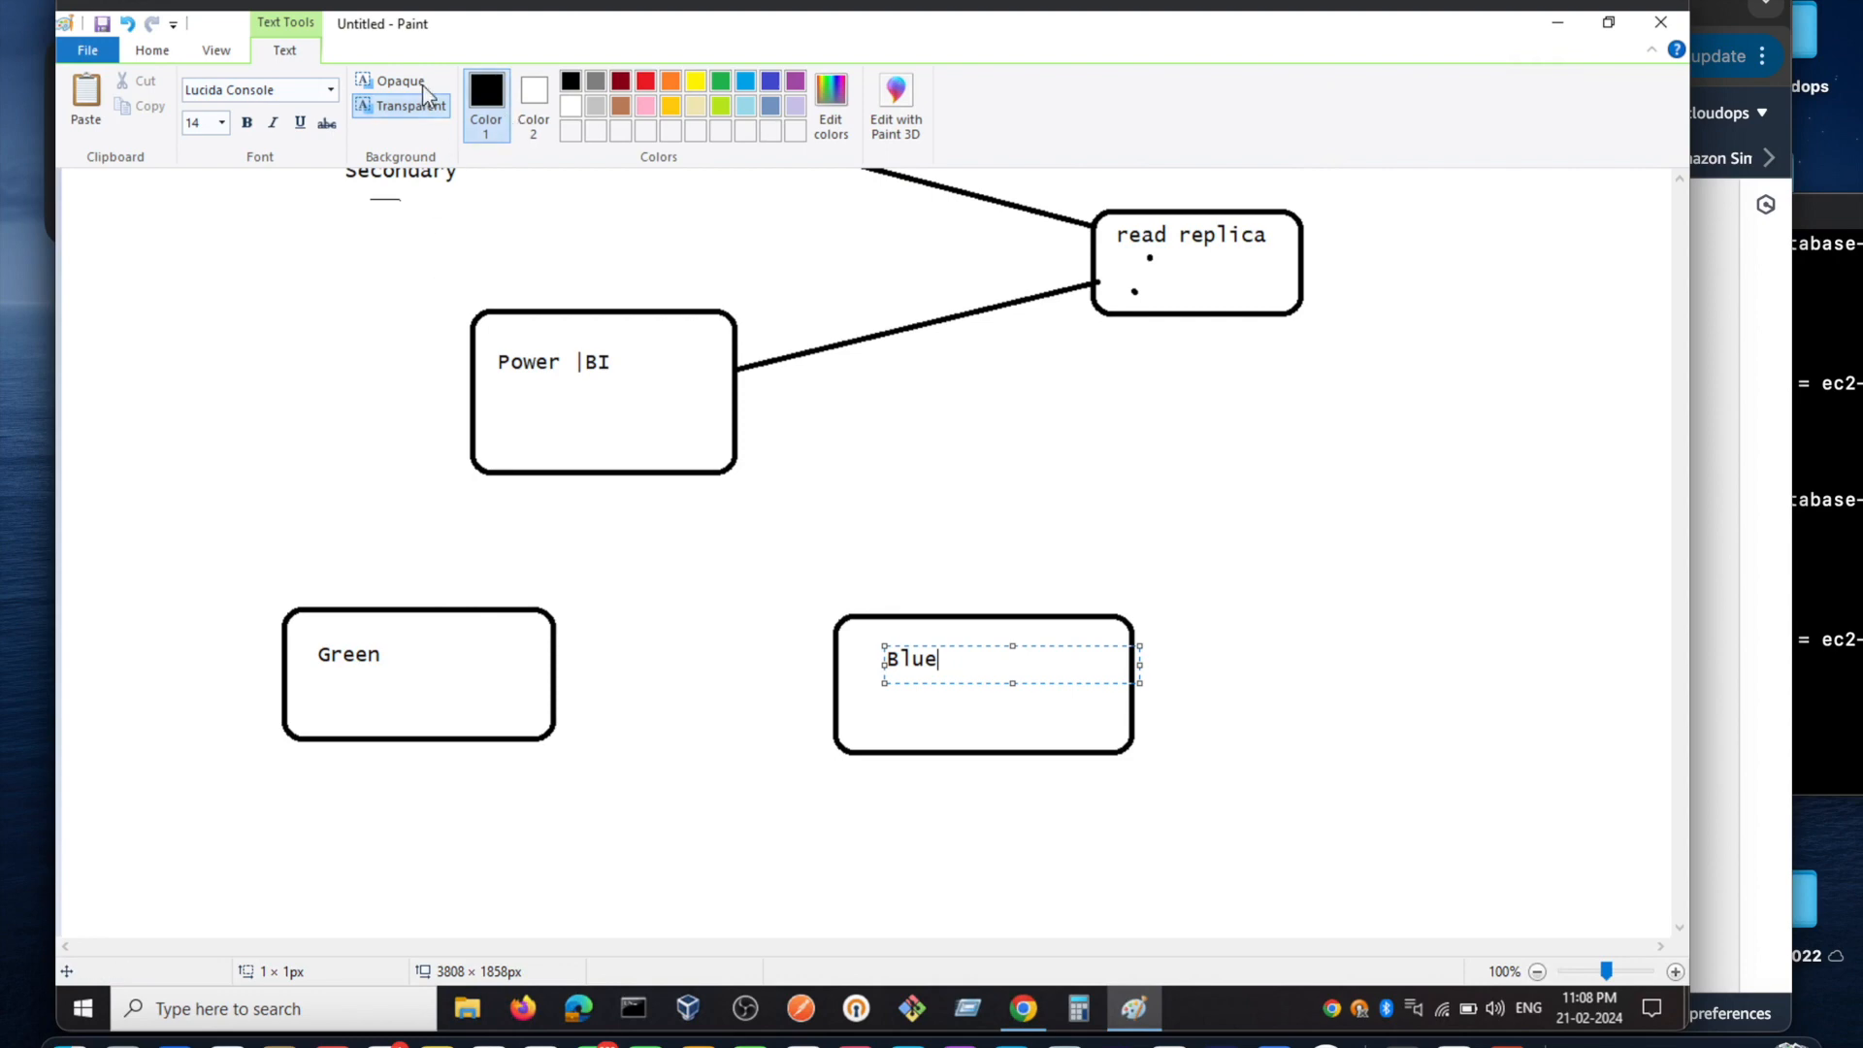
click(157, 51)
Draw a short diagonal line running down to the top edge of the Green box
click(487, 83)
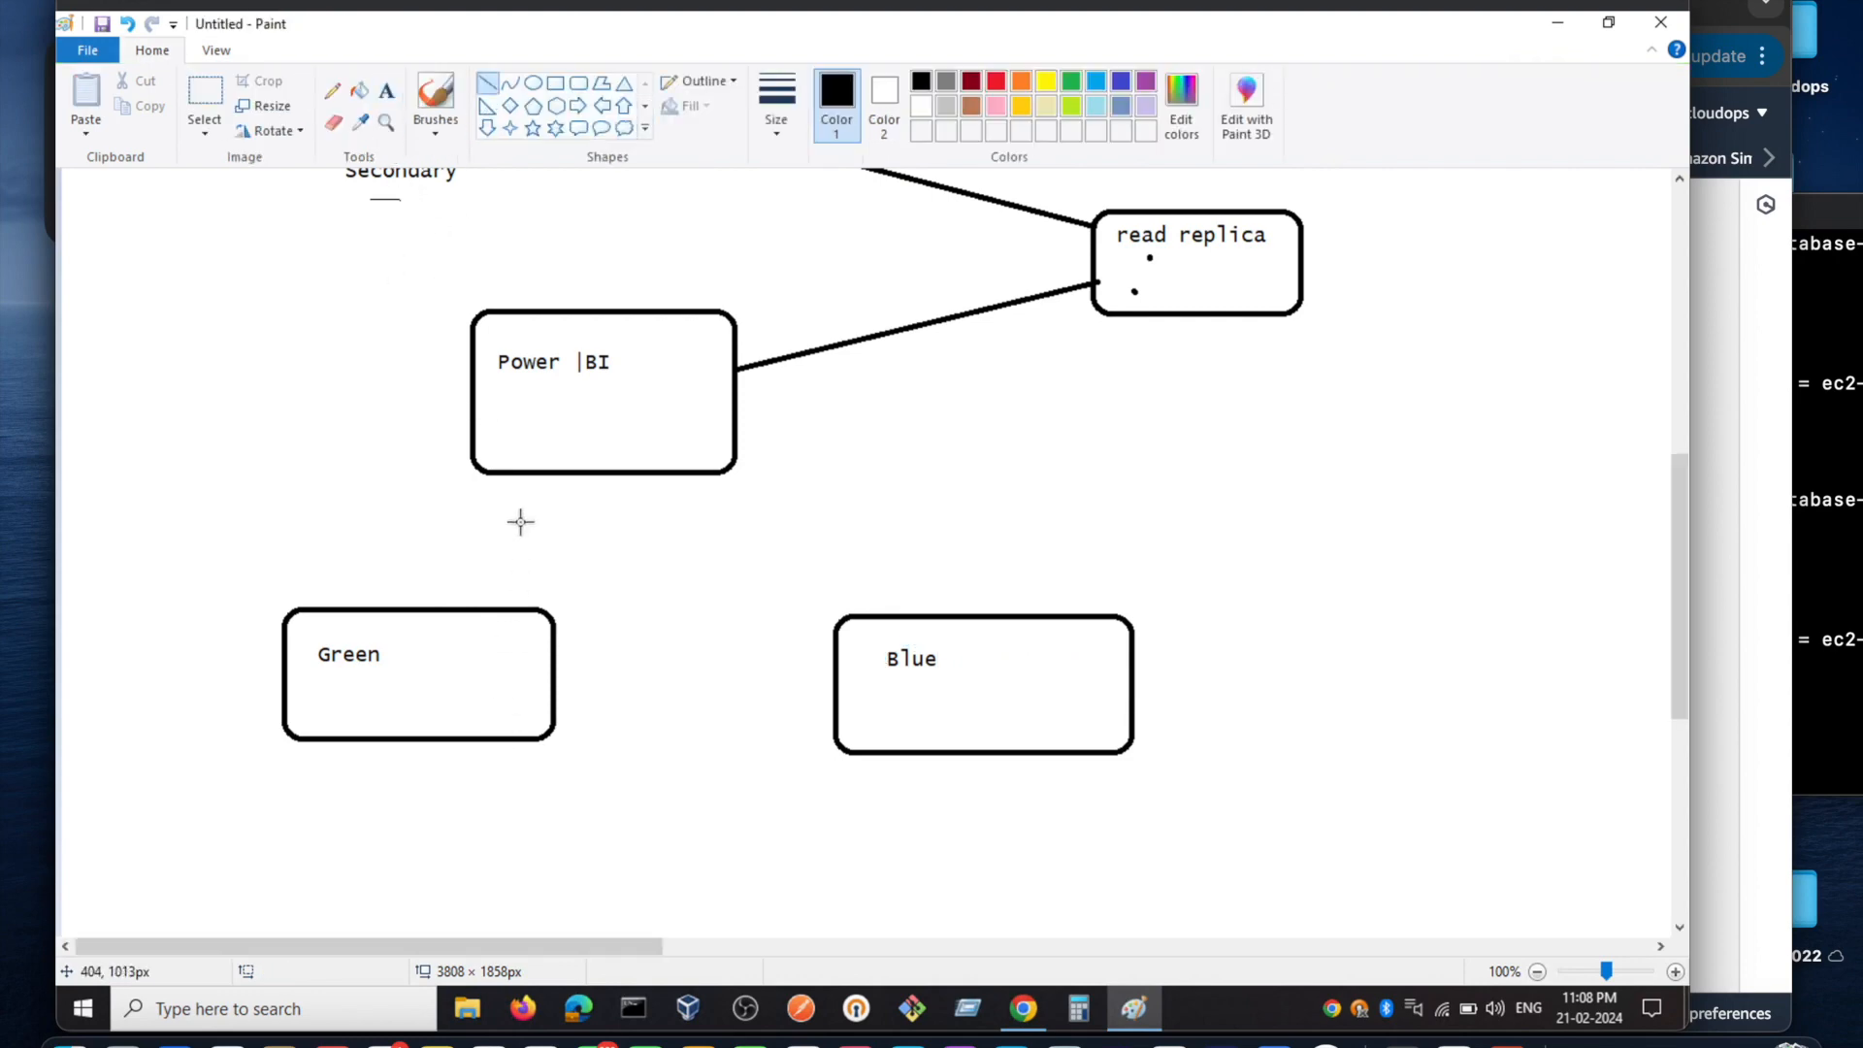
drag(322, 486, 419, 607)
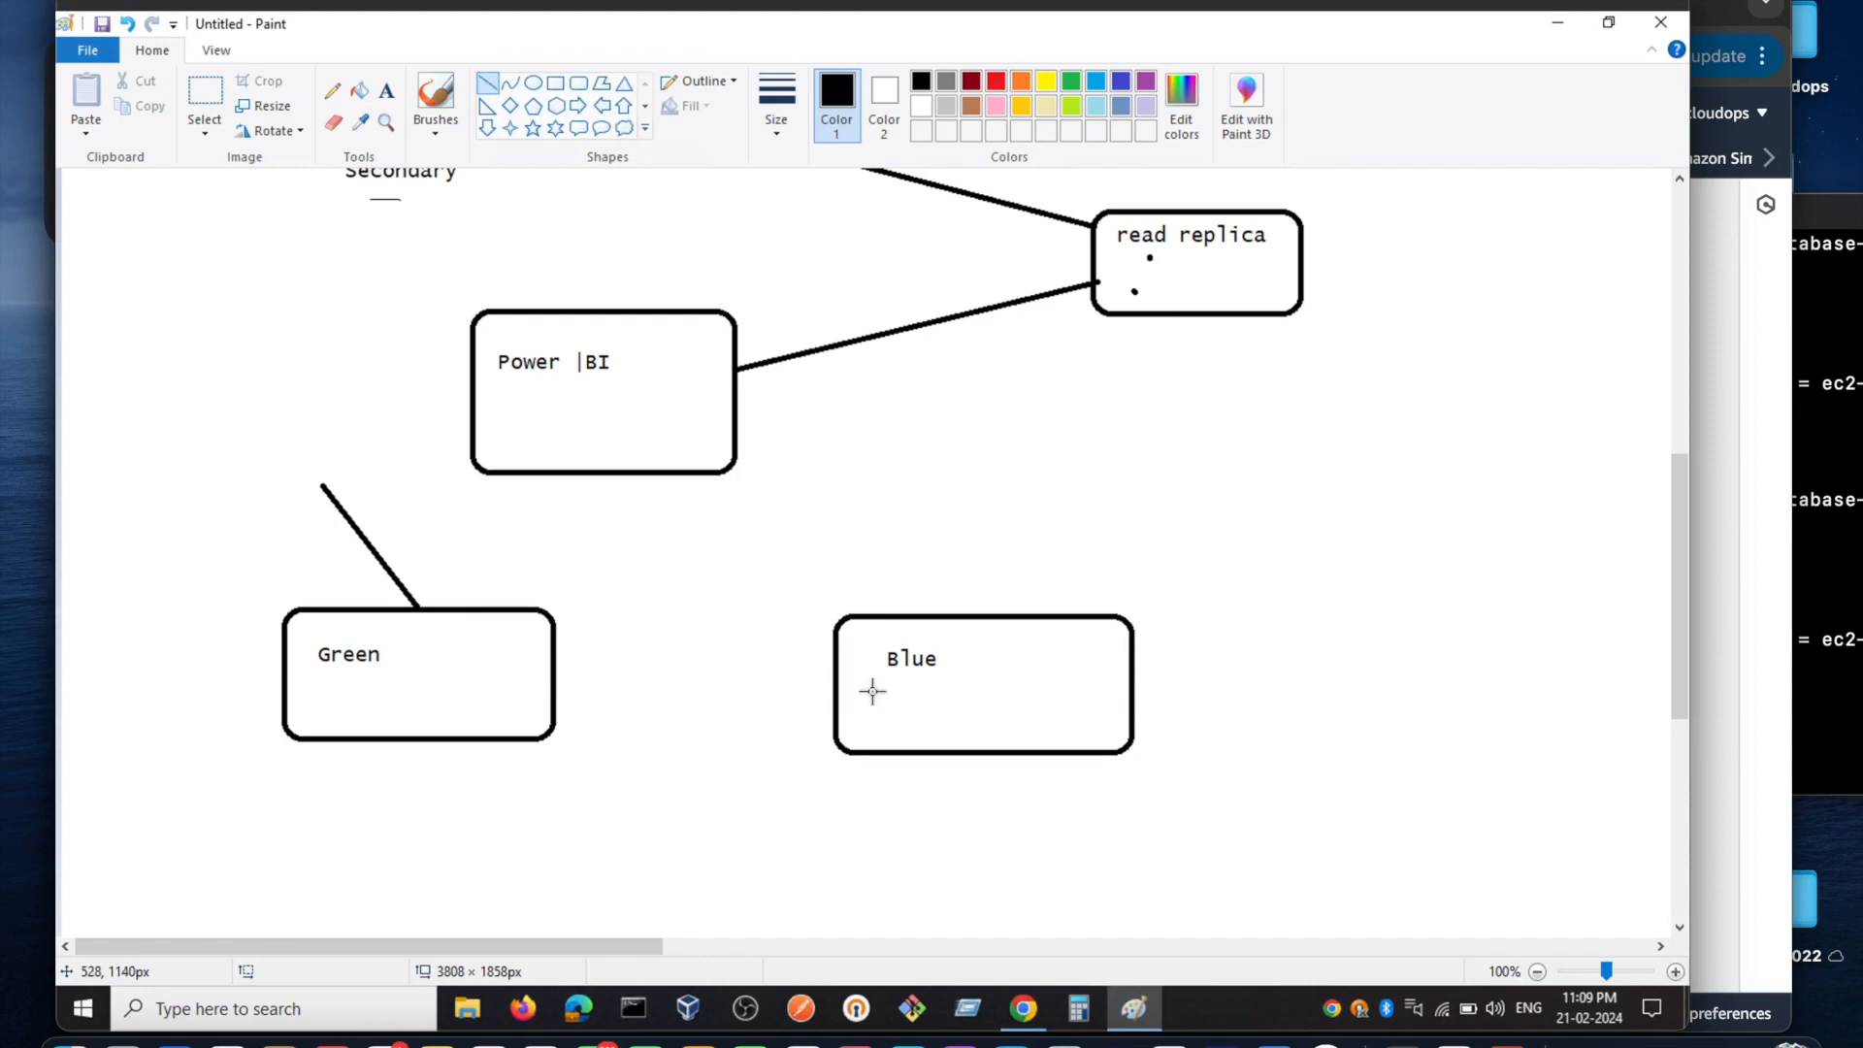
click(386, 91)
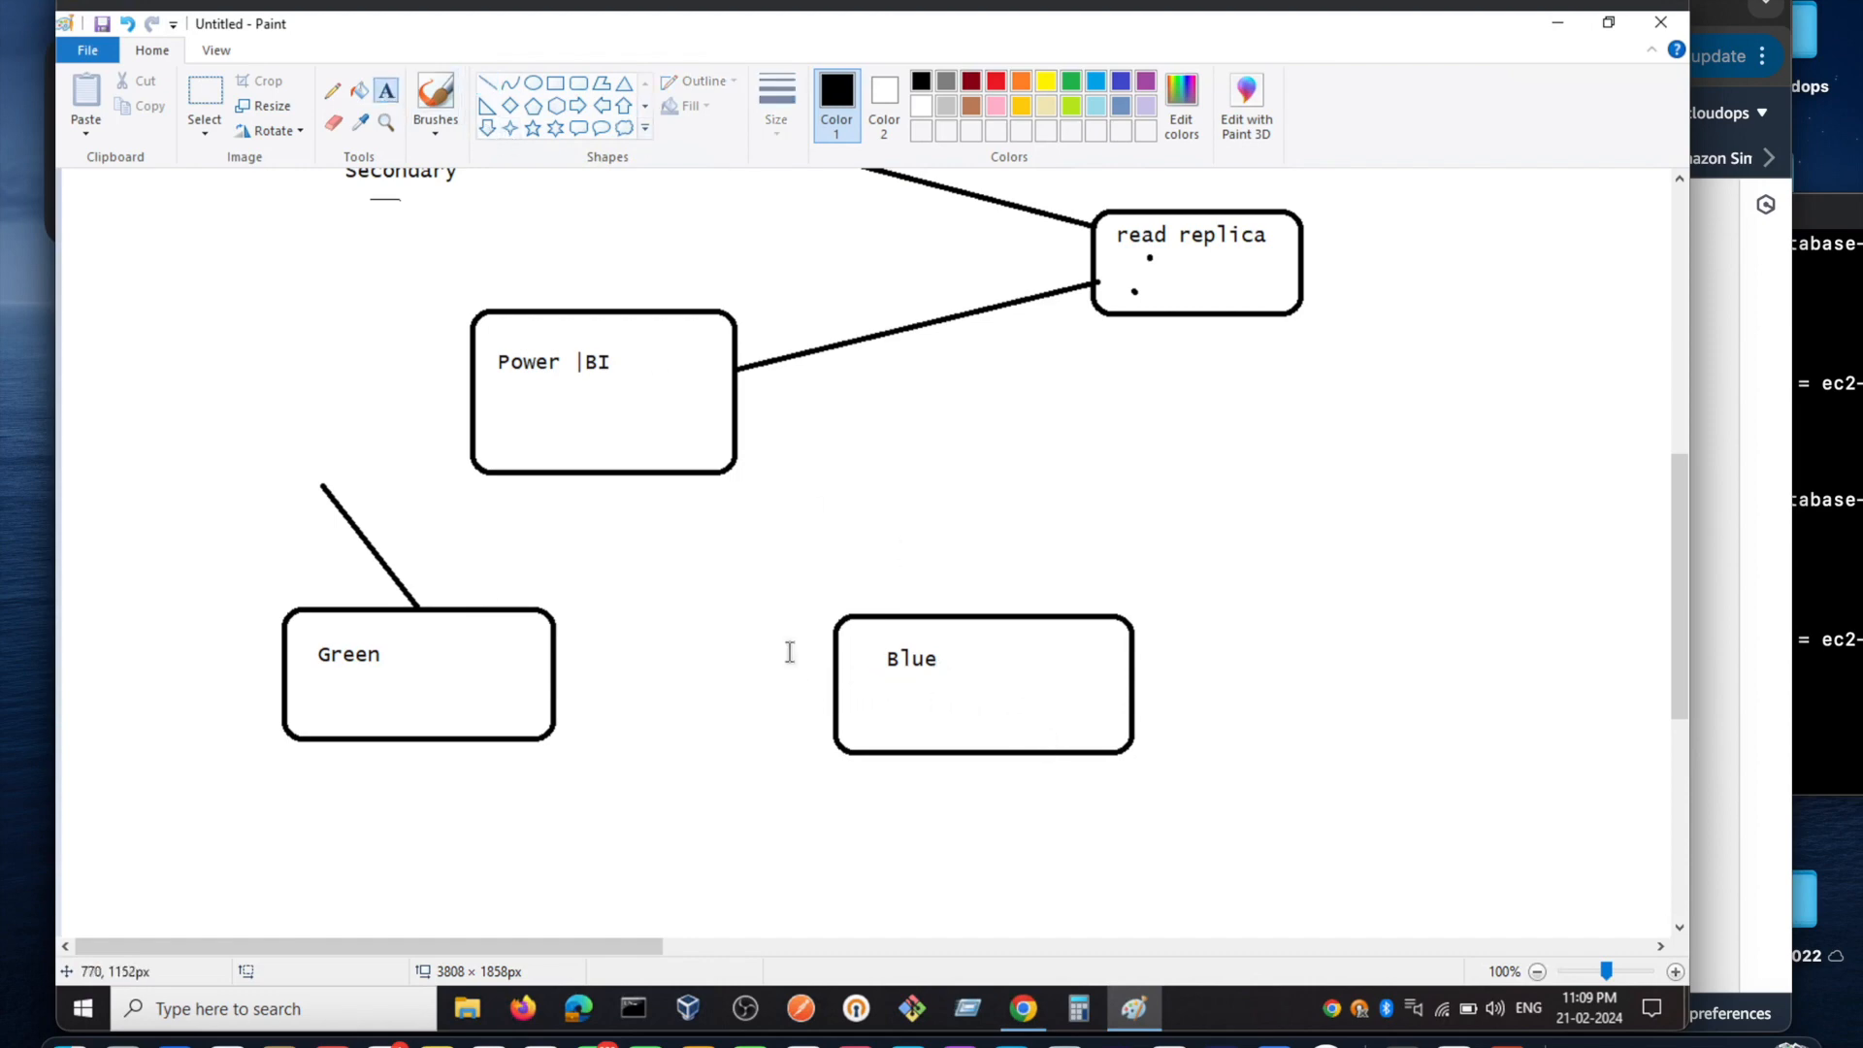
click(487, 83)
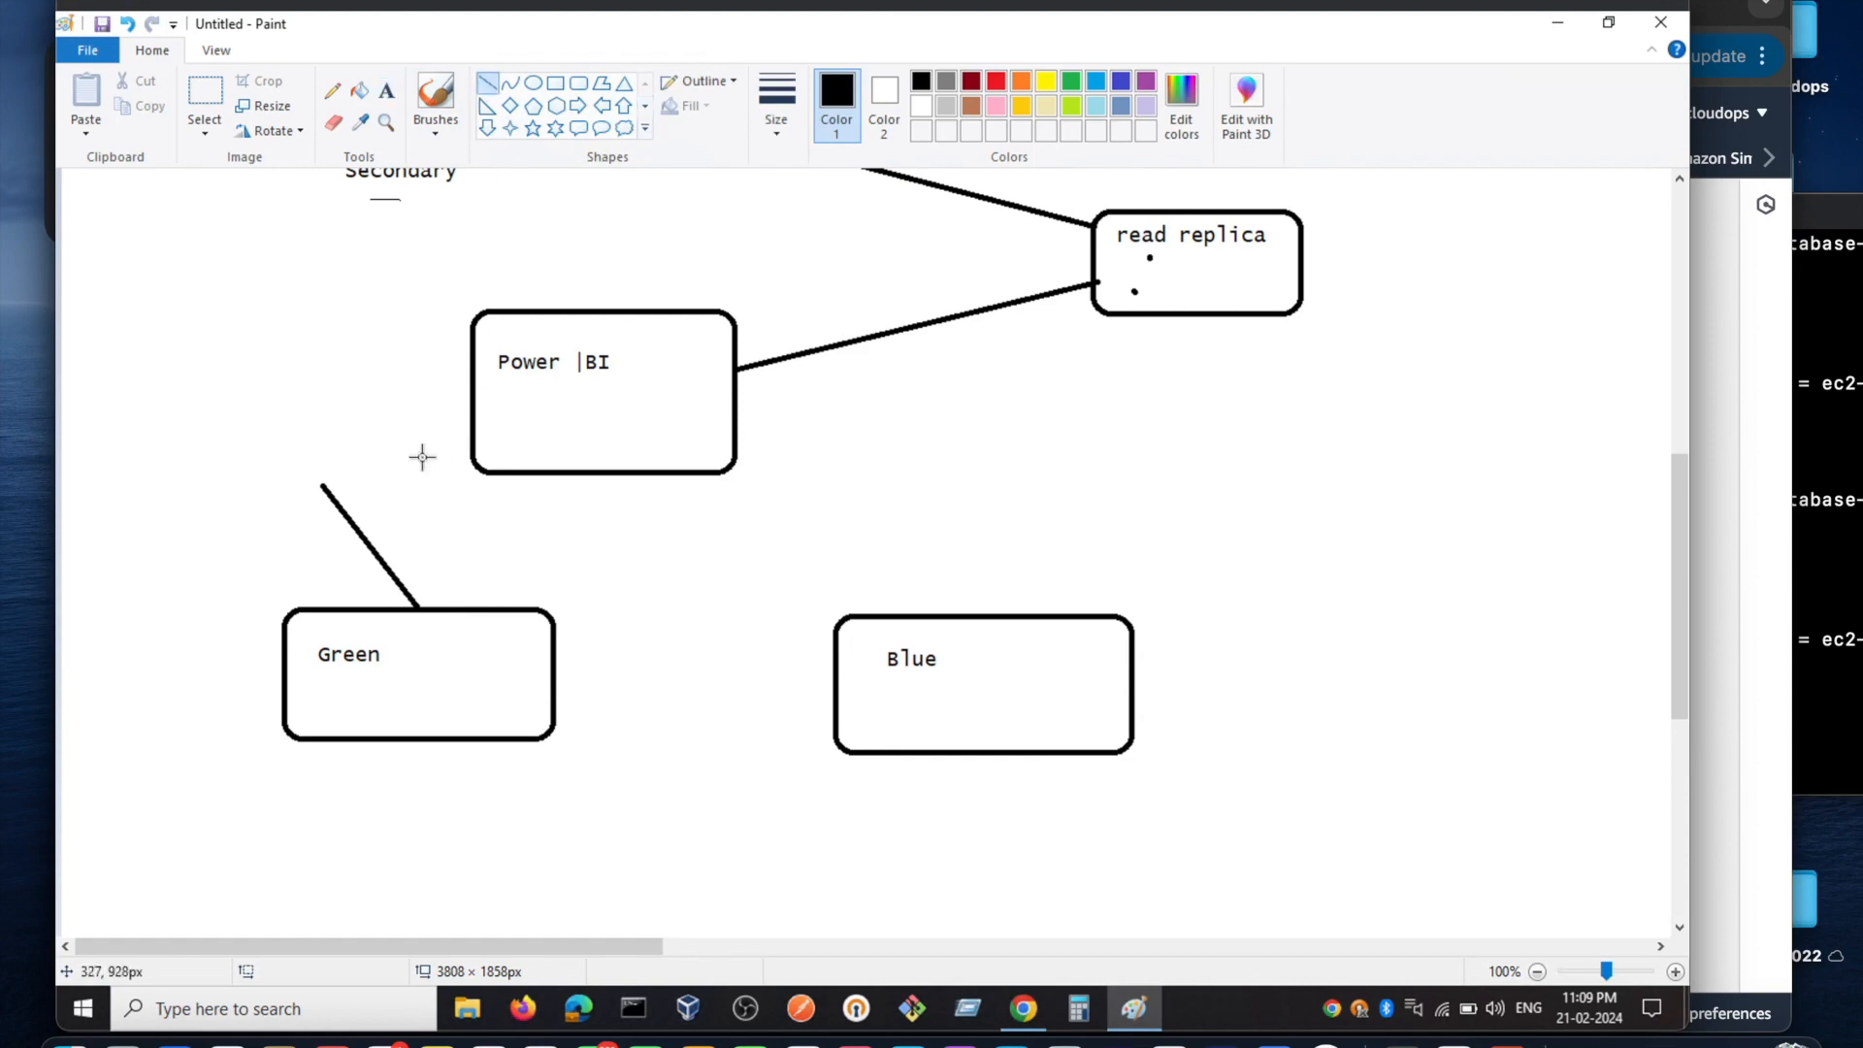
Draw a long diagonal line from near the start of the Green box's line down to the top edge of the Blue box
drag(358, 456, 867, 617)
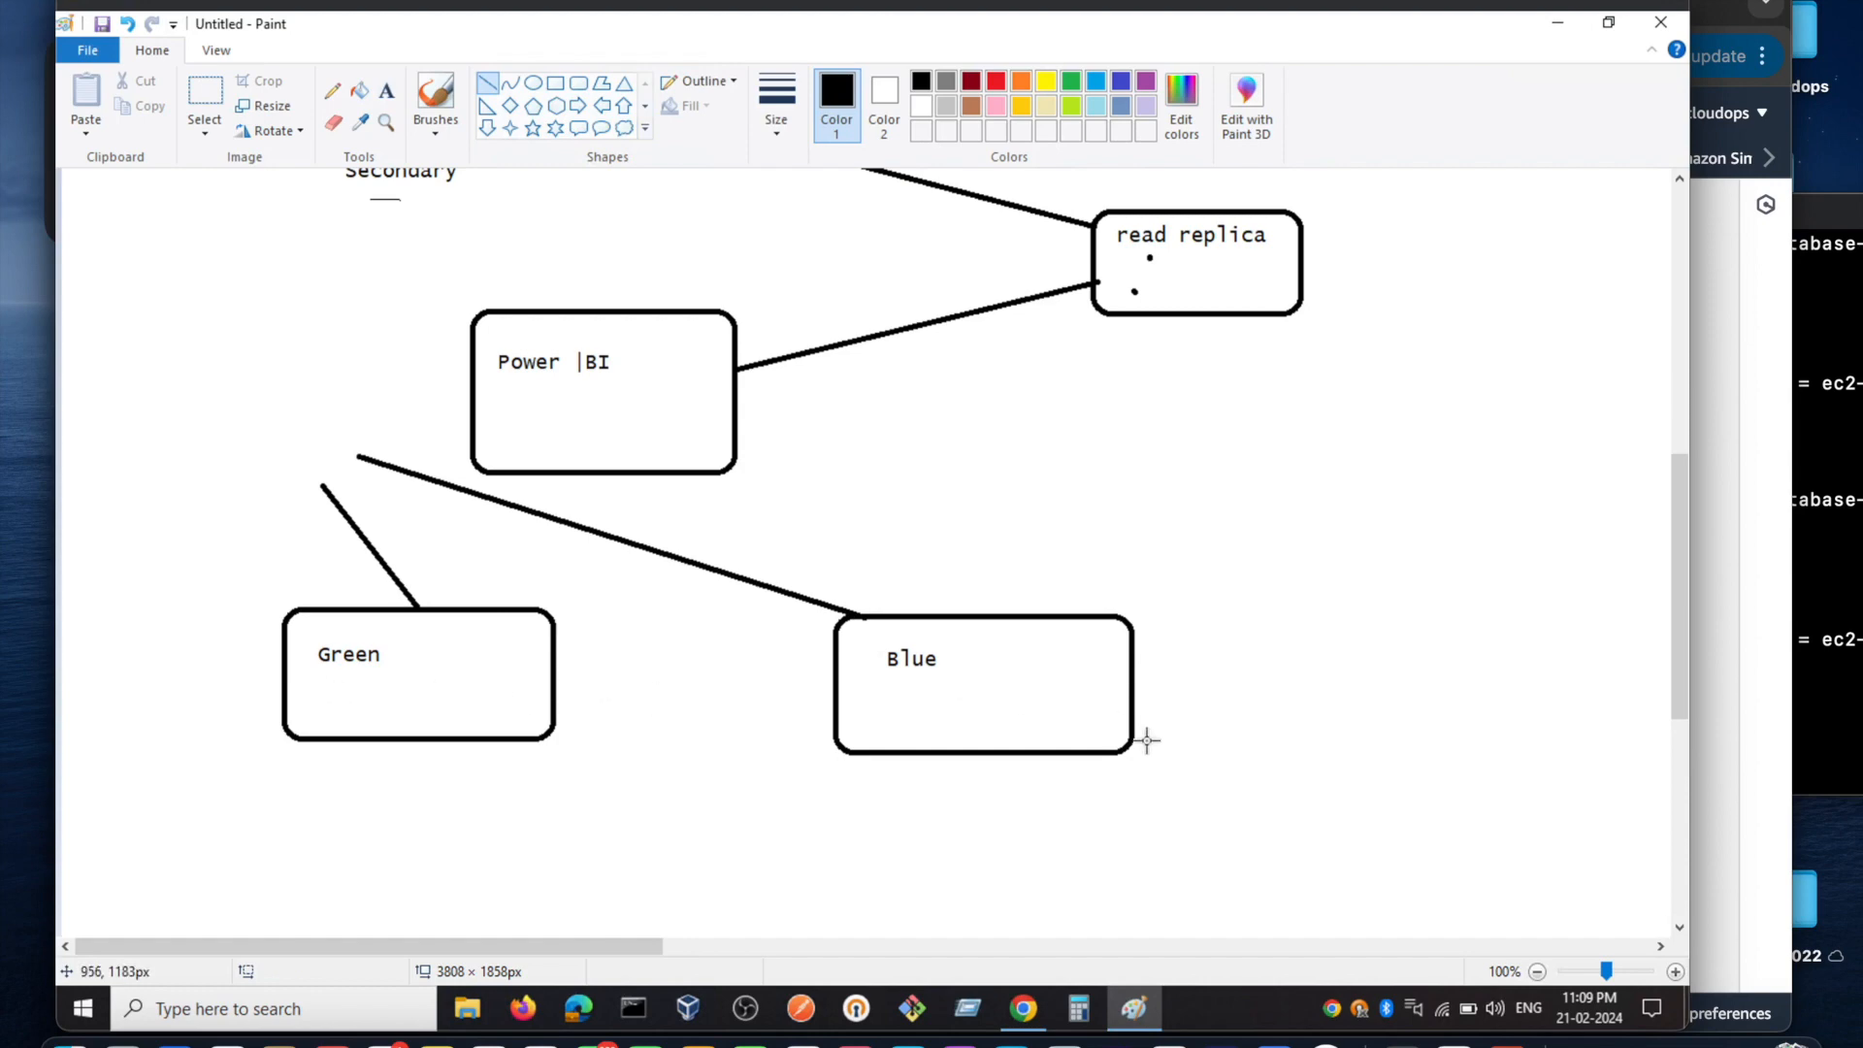
Switch to the RDS console, reopen database-1 from the databases list and look at its monitoring view
click(1133, 1017)
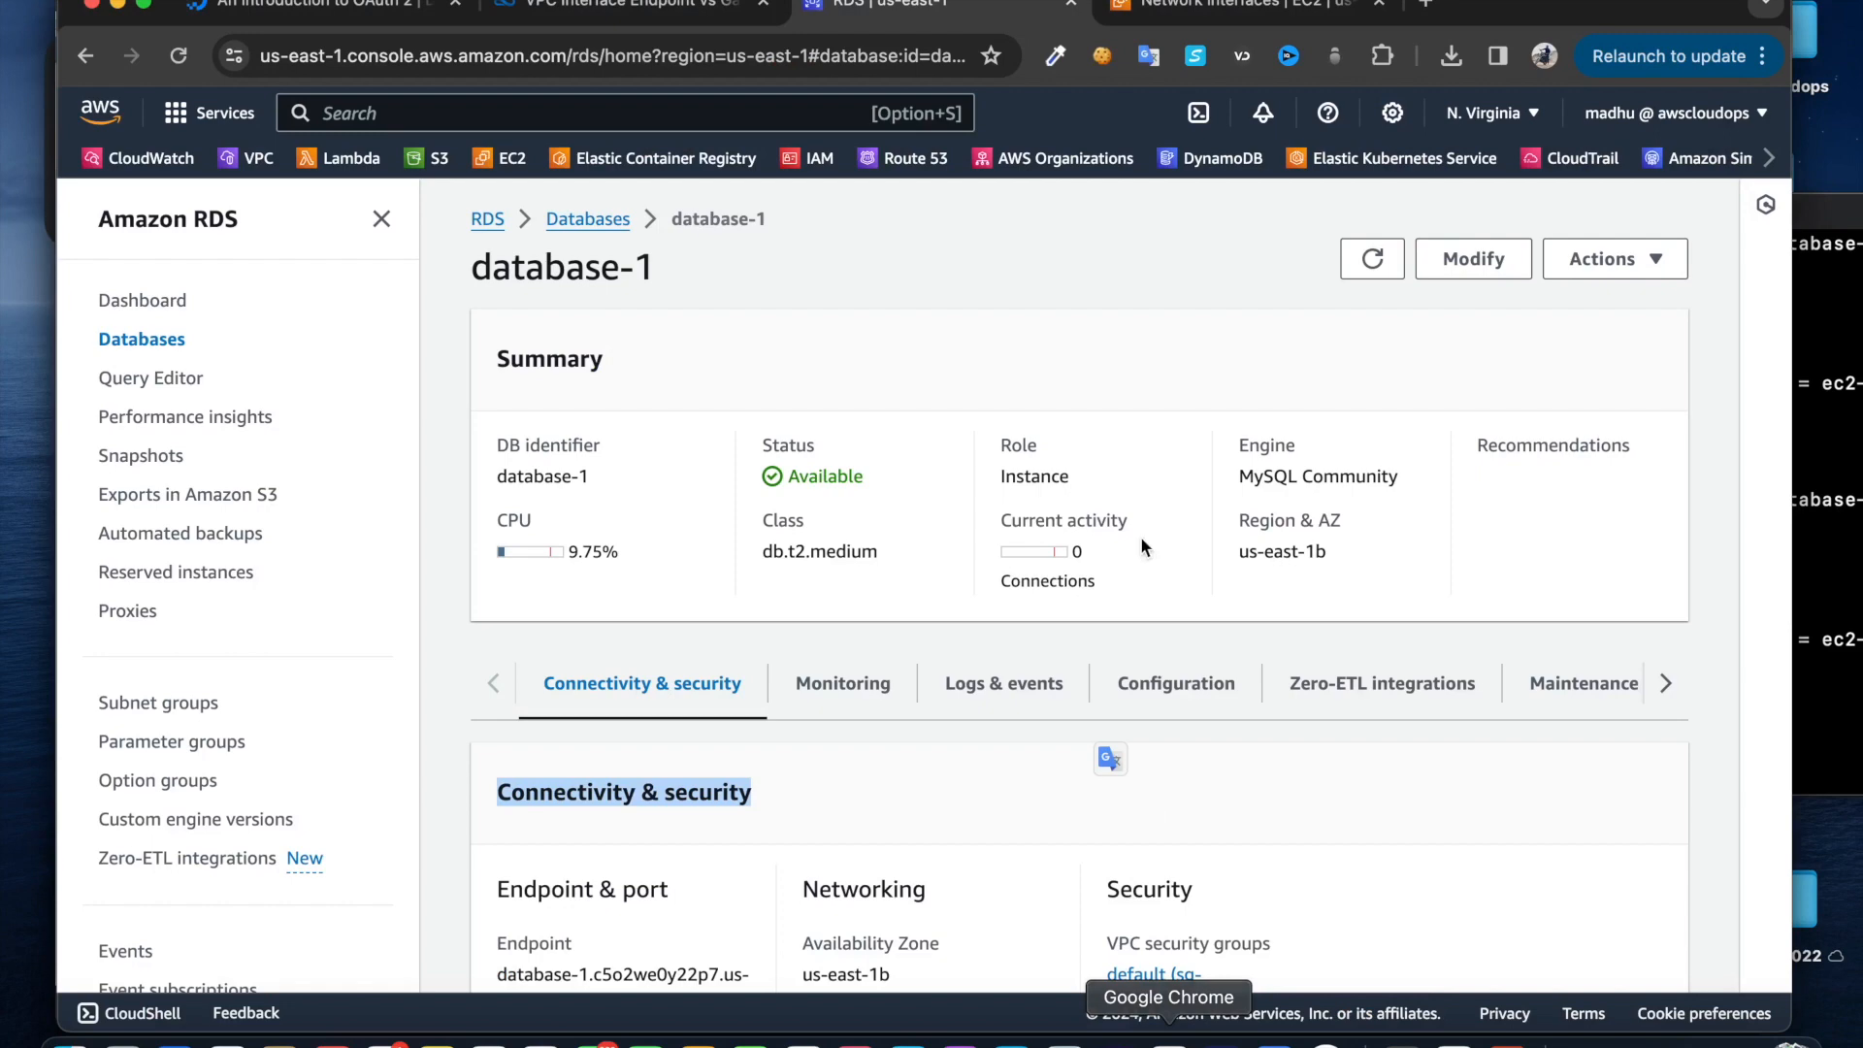
click(590, 222)
scroll(194, 466, down, 1)
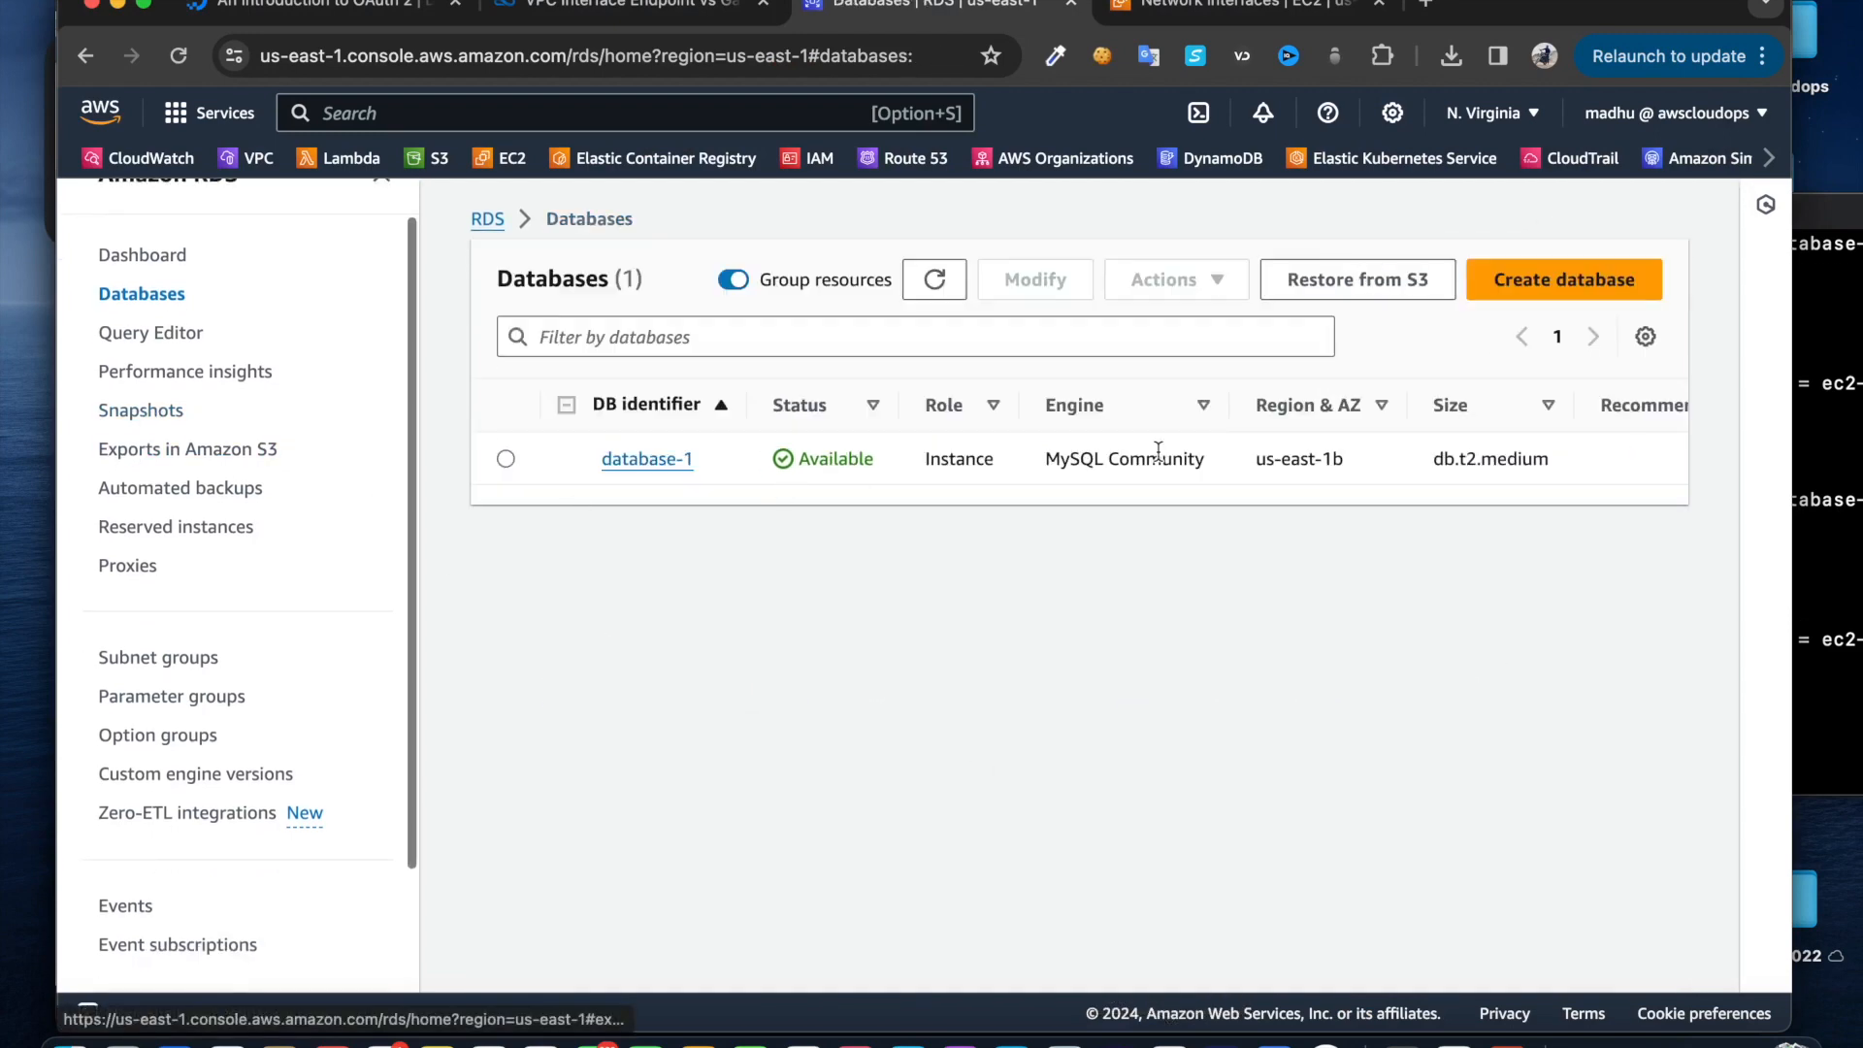
click(668, 464)
scroll(1539, 678, down, 5)
scroll(1268, 658, up, 3)
click(841, 547)
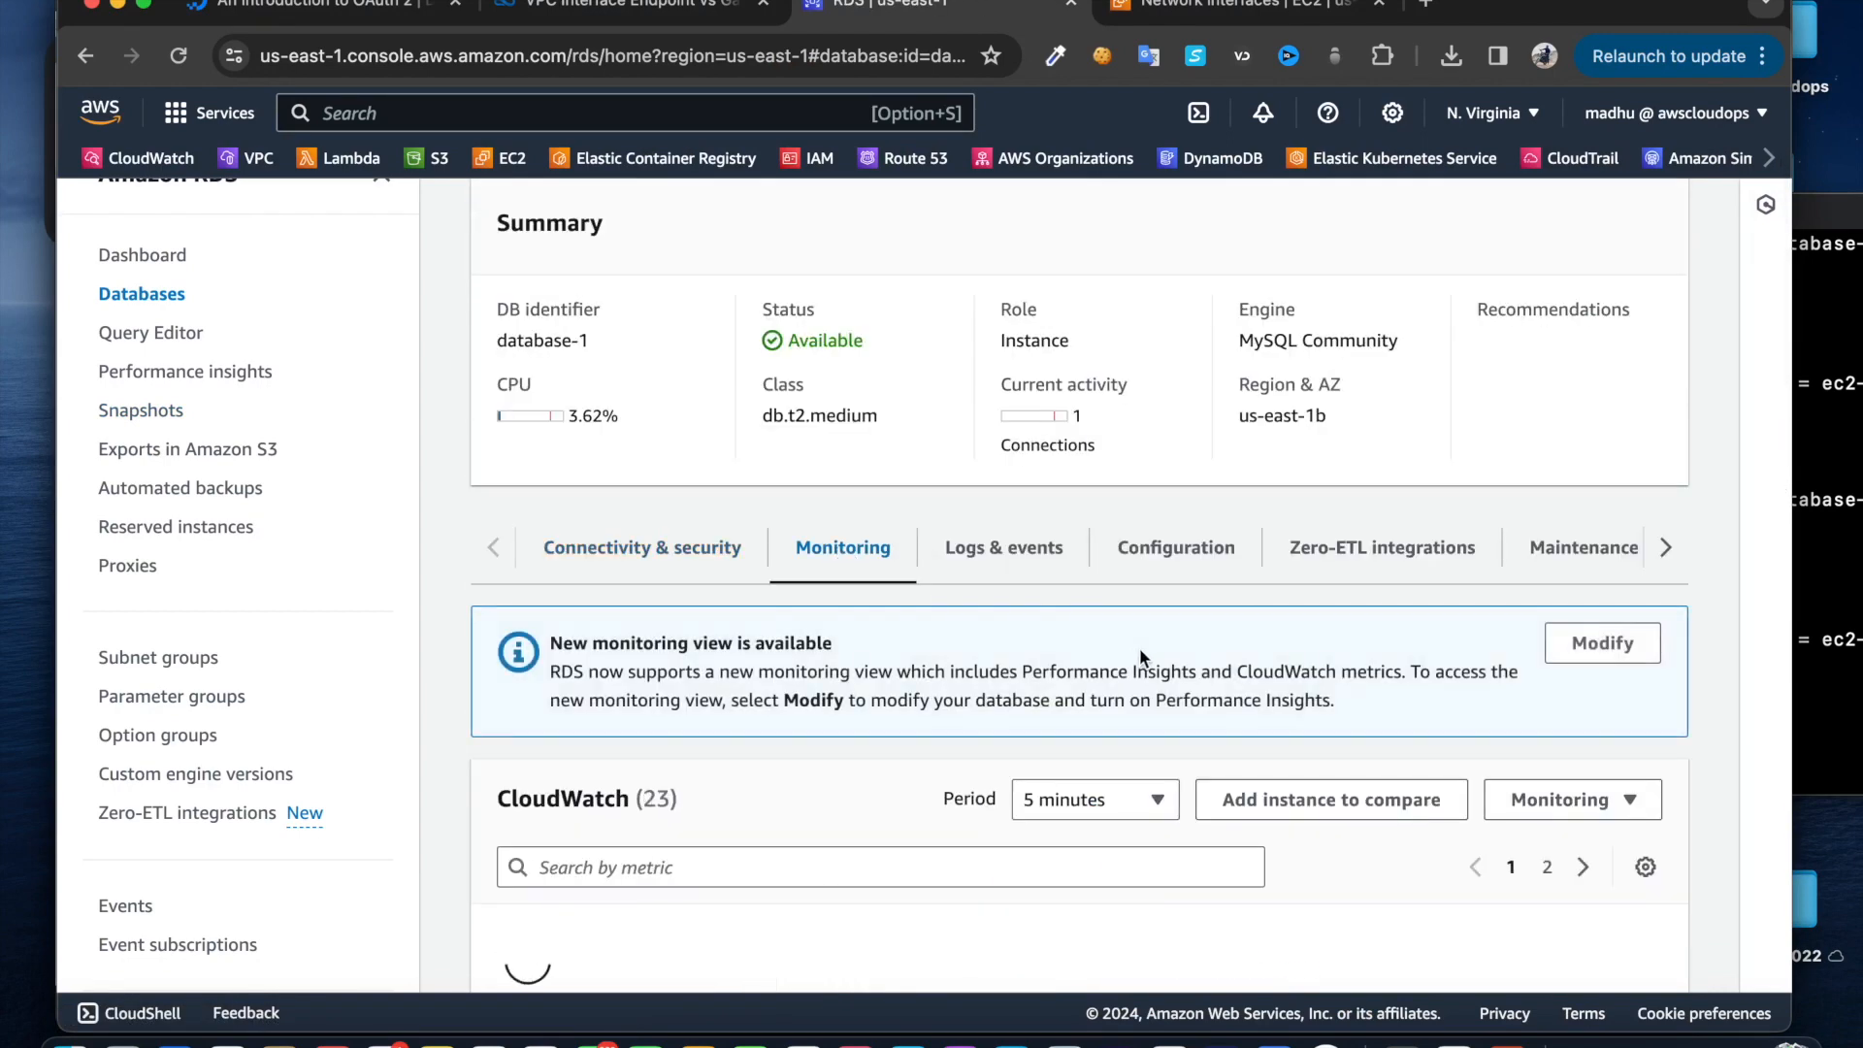
Check database-1's CloudWatch alarms and recent events, as well as its zero-ETL integrations
scroll(1139, 648, down, 1)
click(1009, 456)
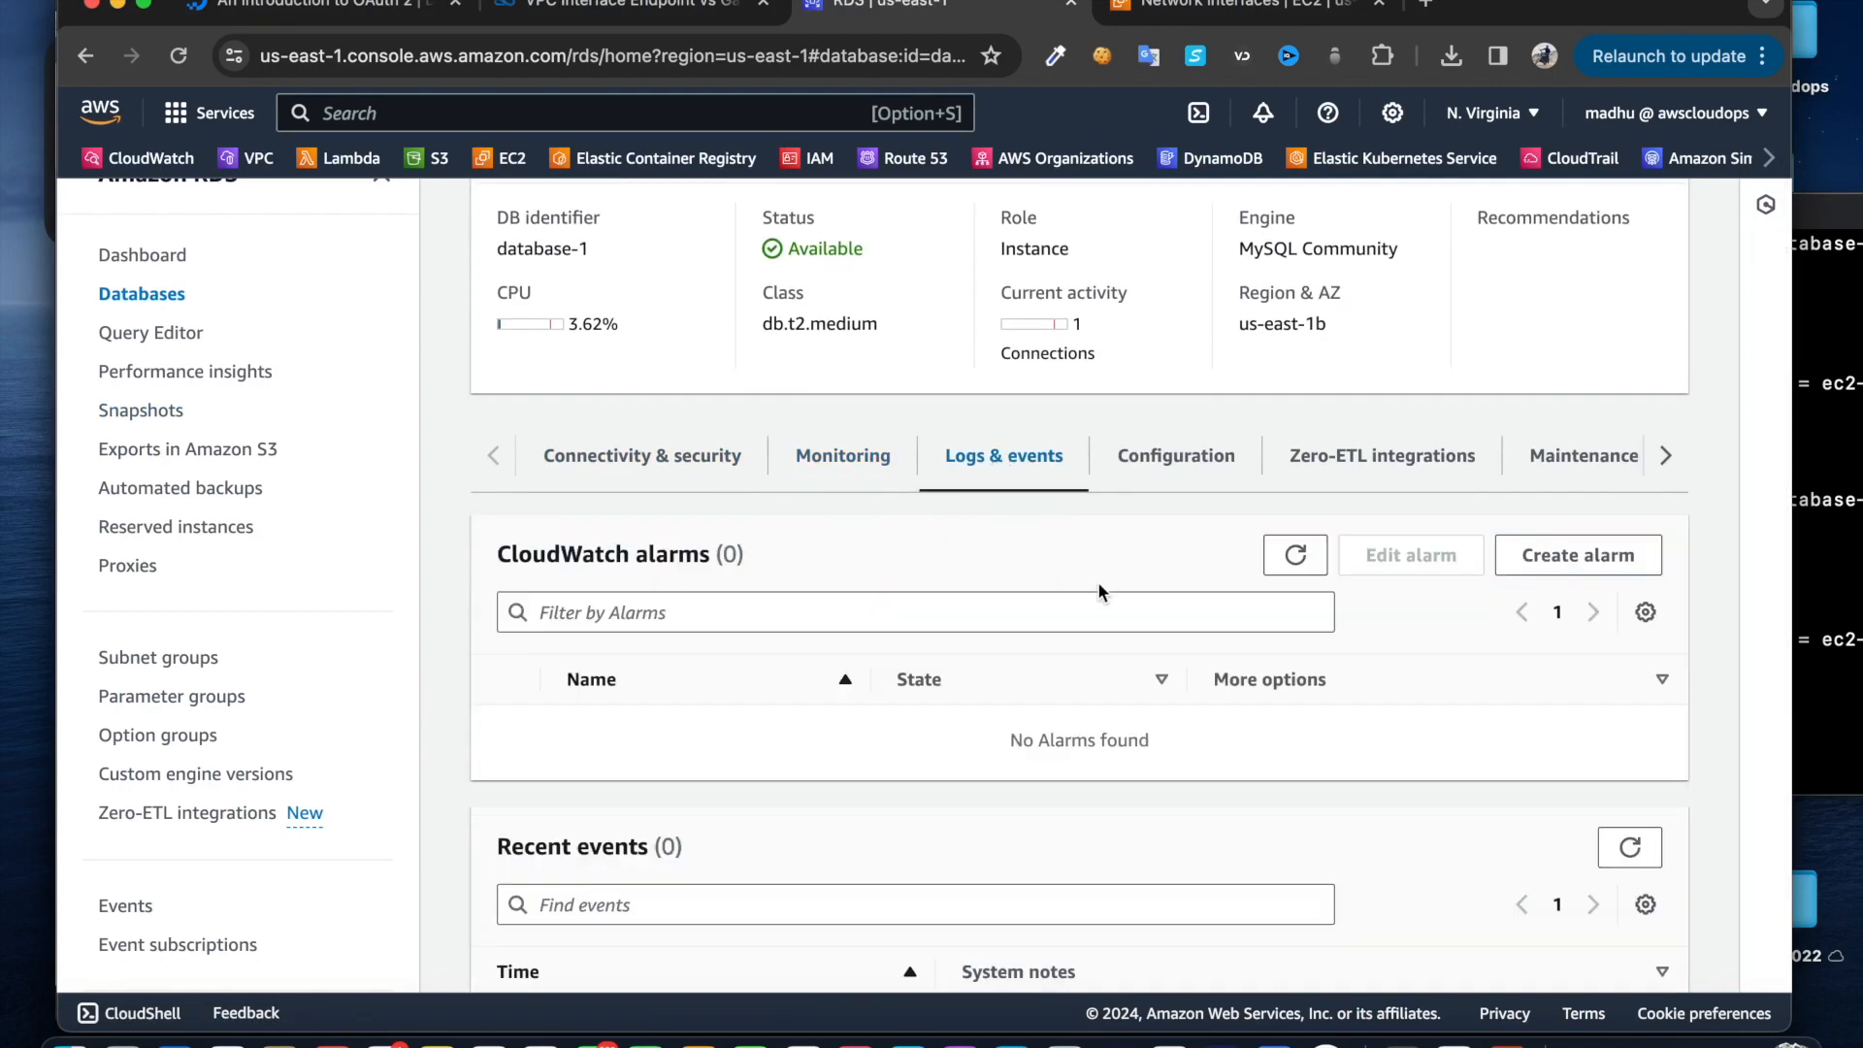
scroll(1097, 581, down, 1)
scroll(904, 685, down, 3)
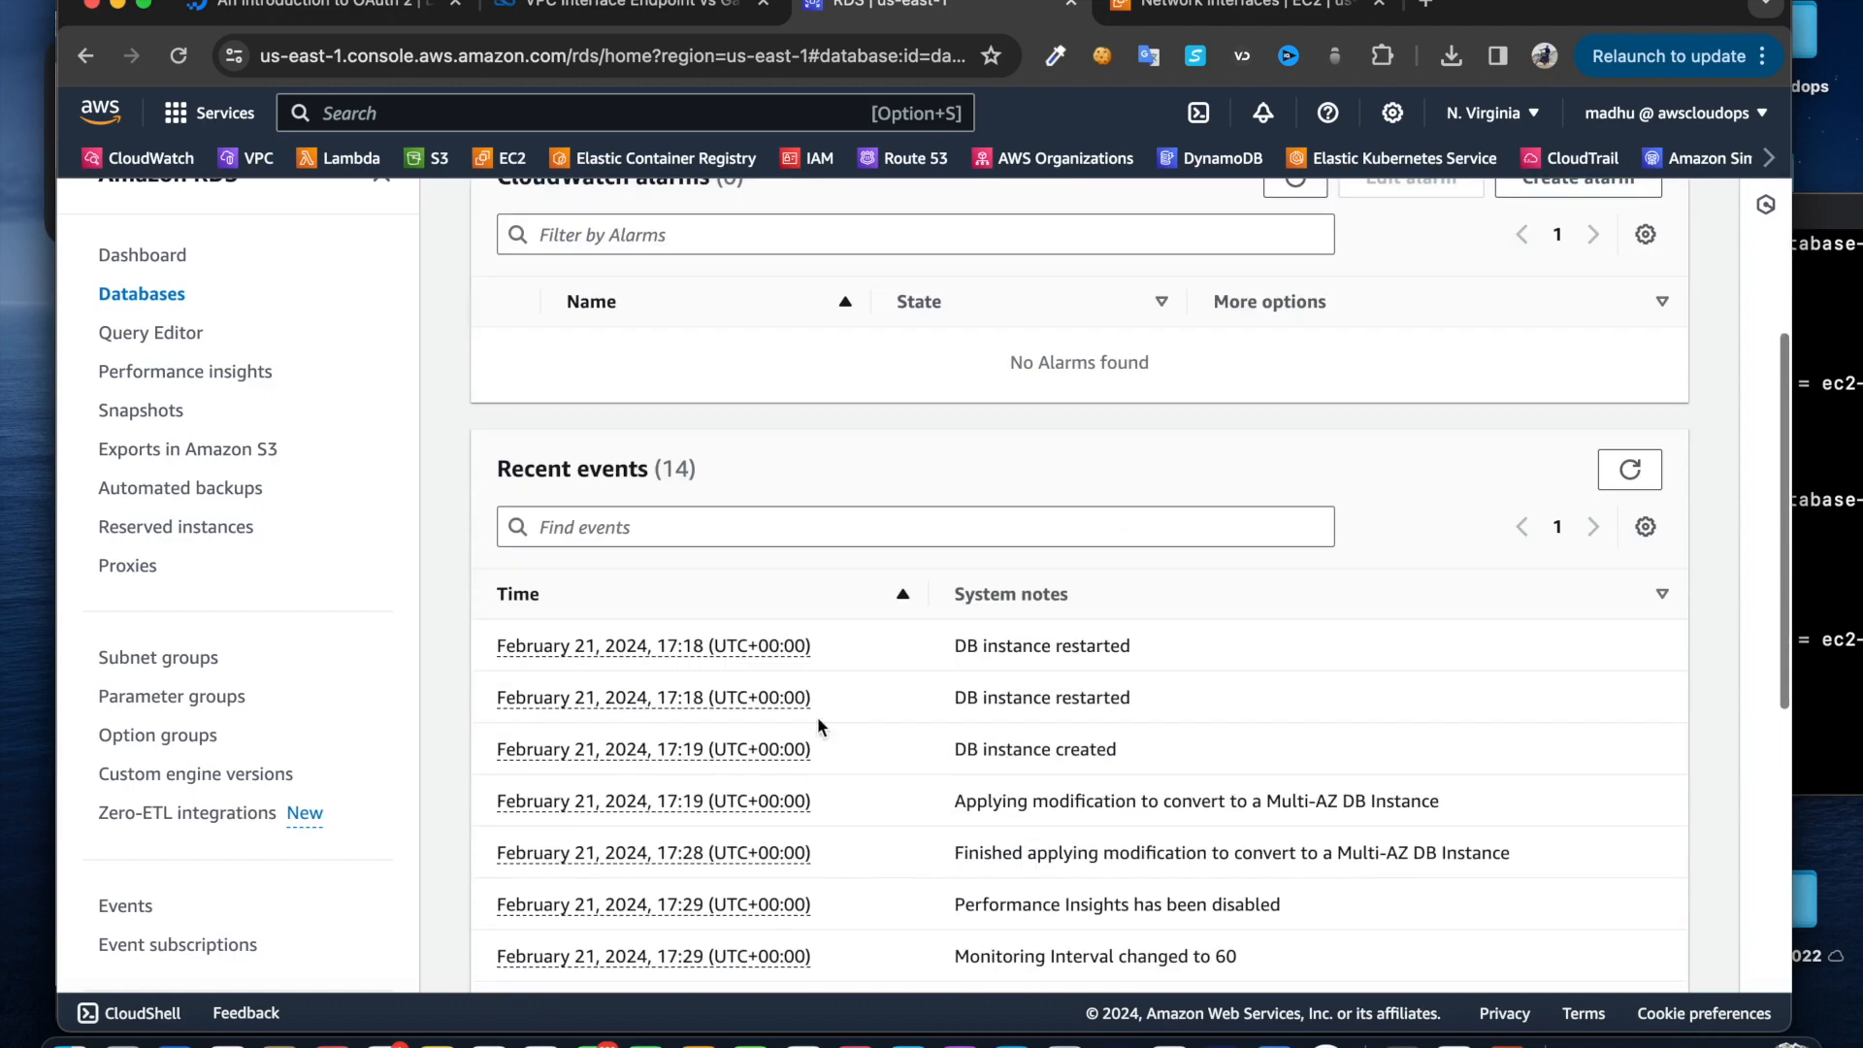
scroll(1122, 698, up, 7)
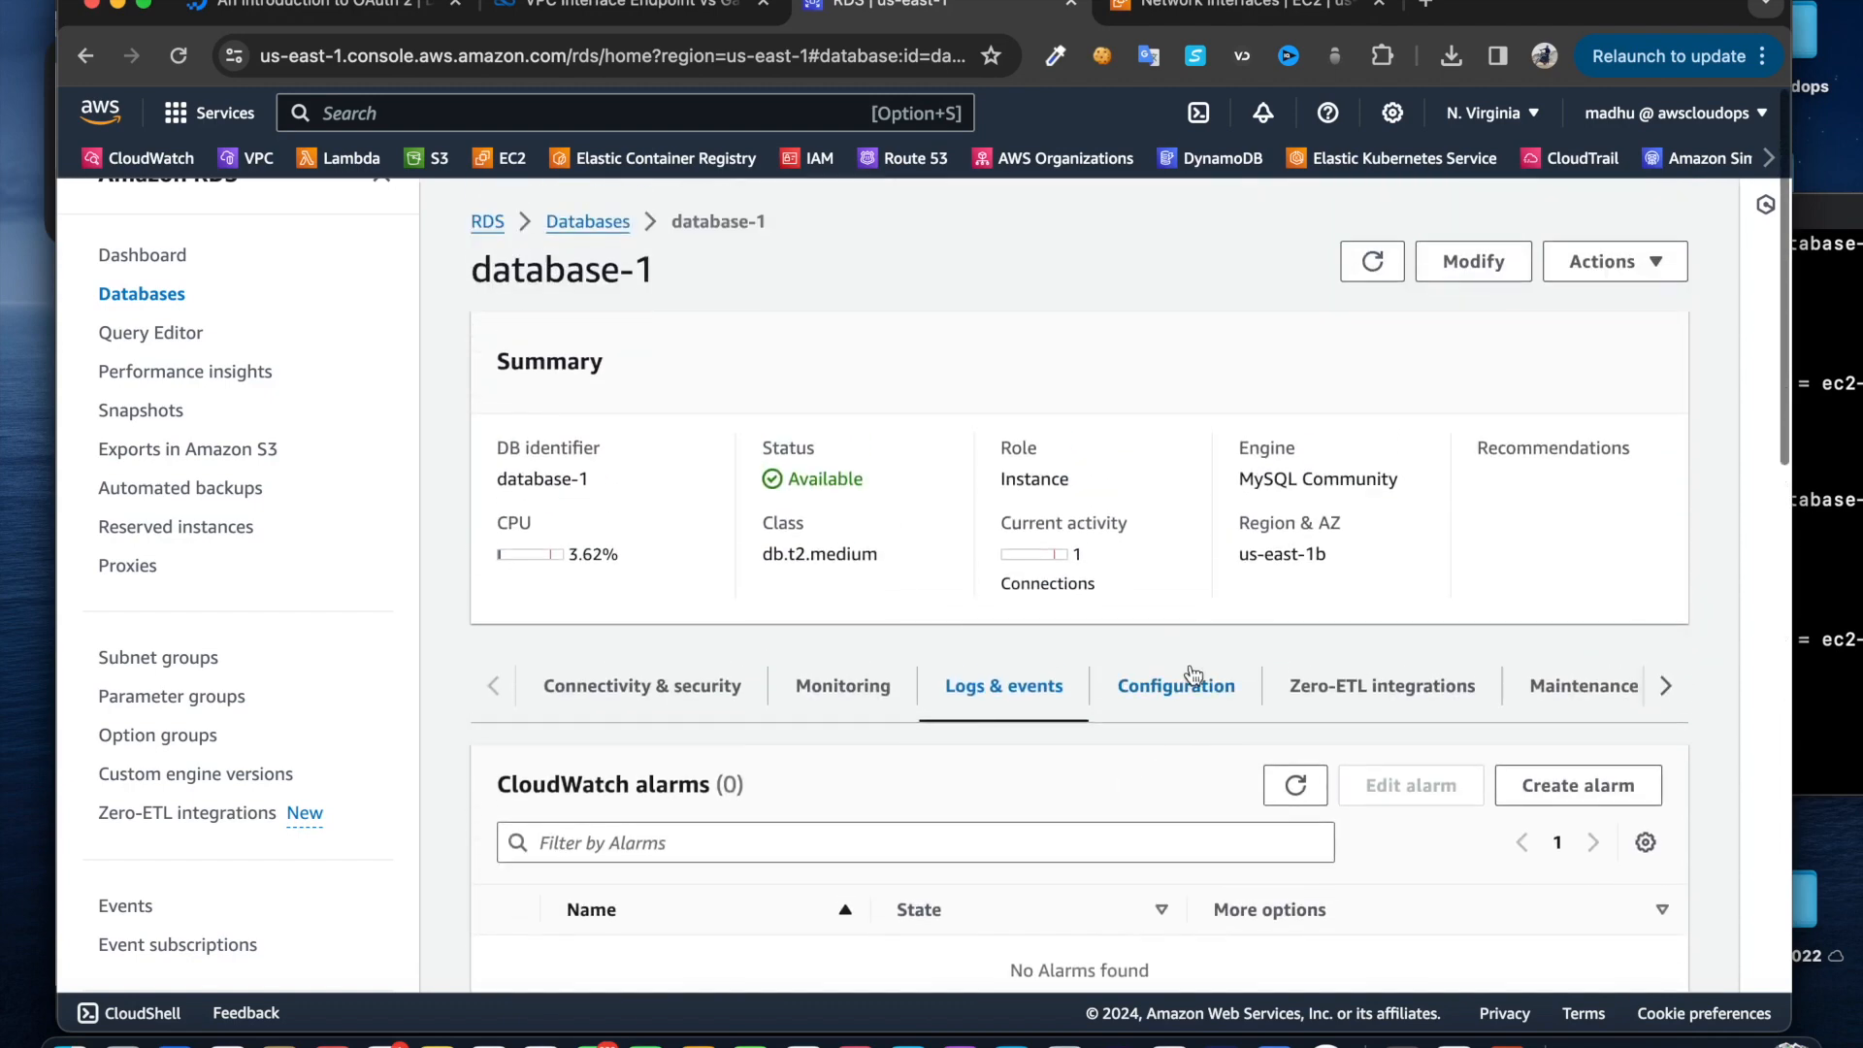
scroll(1190, 907, down, 1)
click(1404, 635)
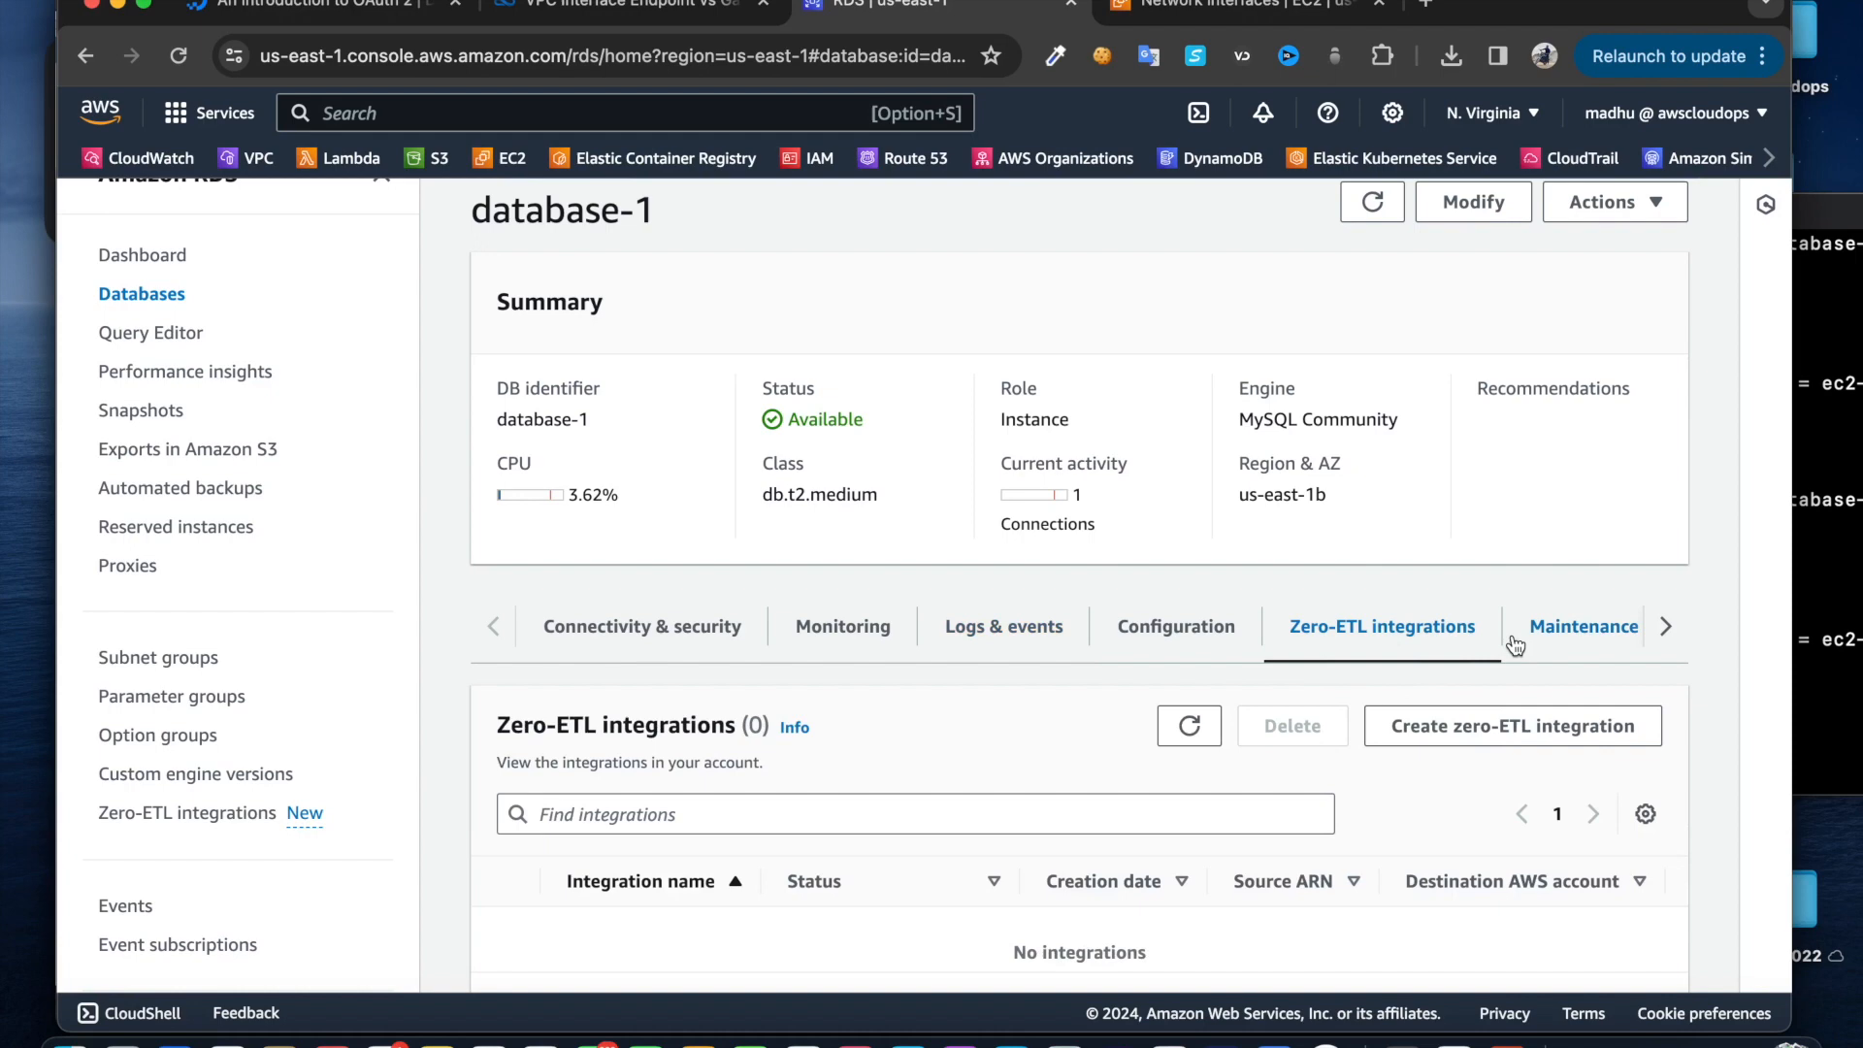
Review database-1's maintenance, backup and snapshot details and return to the databases list
click(1573, 631)
scroll(907, 750, down, 2)
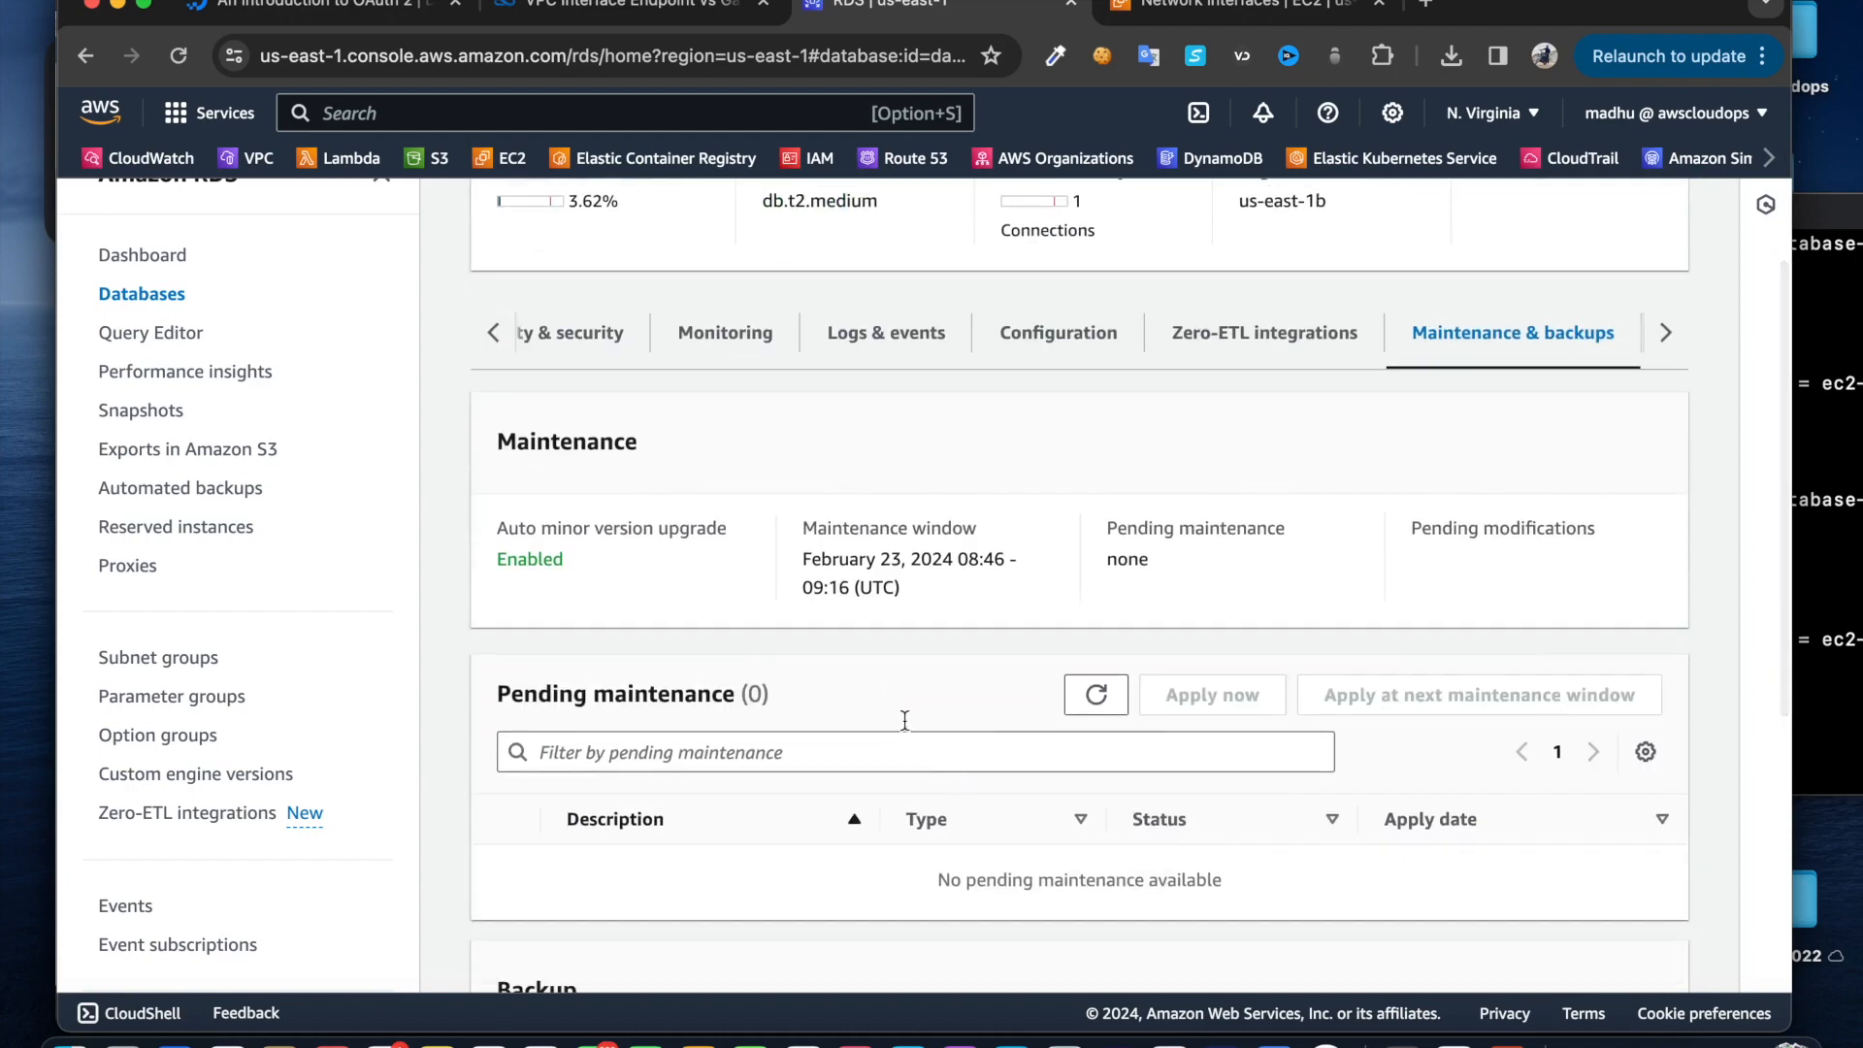
scroll(840, 609, down, 2)
scroll(836, 608, down, 2)
scroll(614, 694, down, 2)
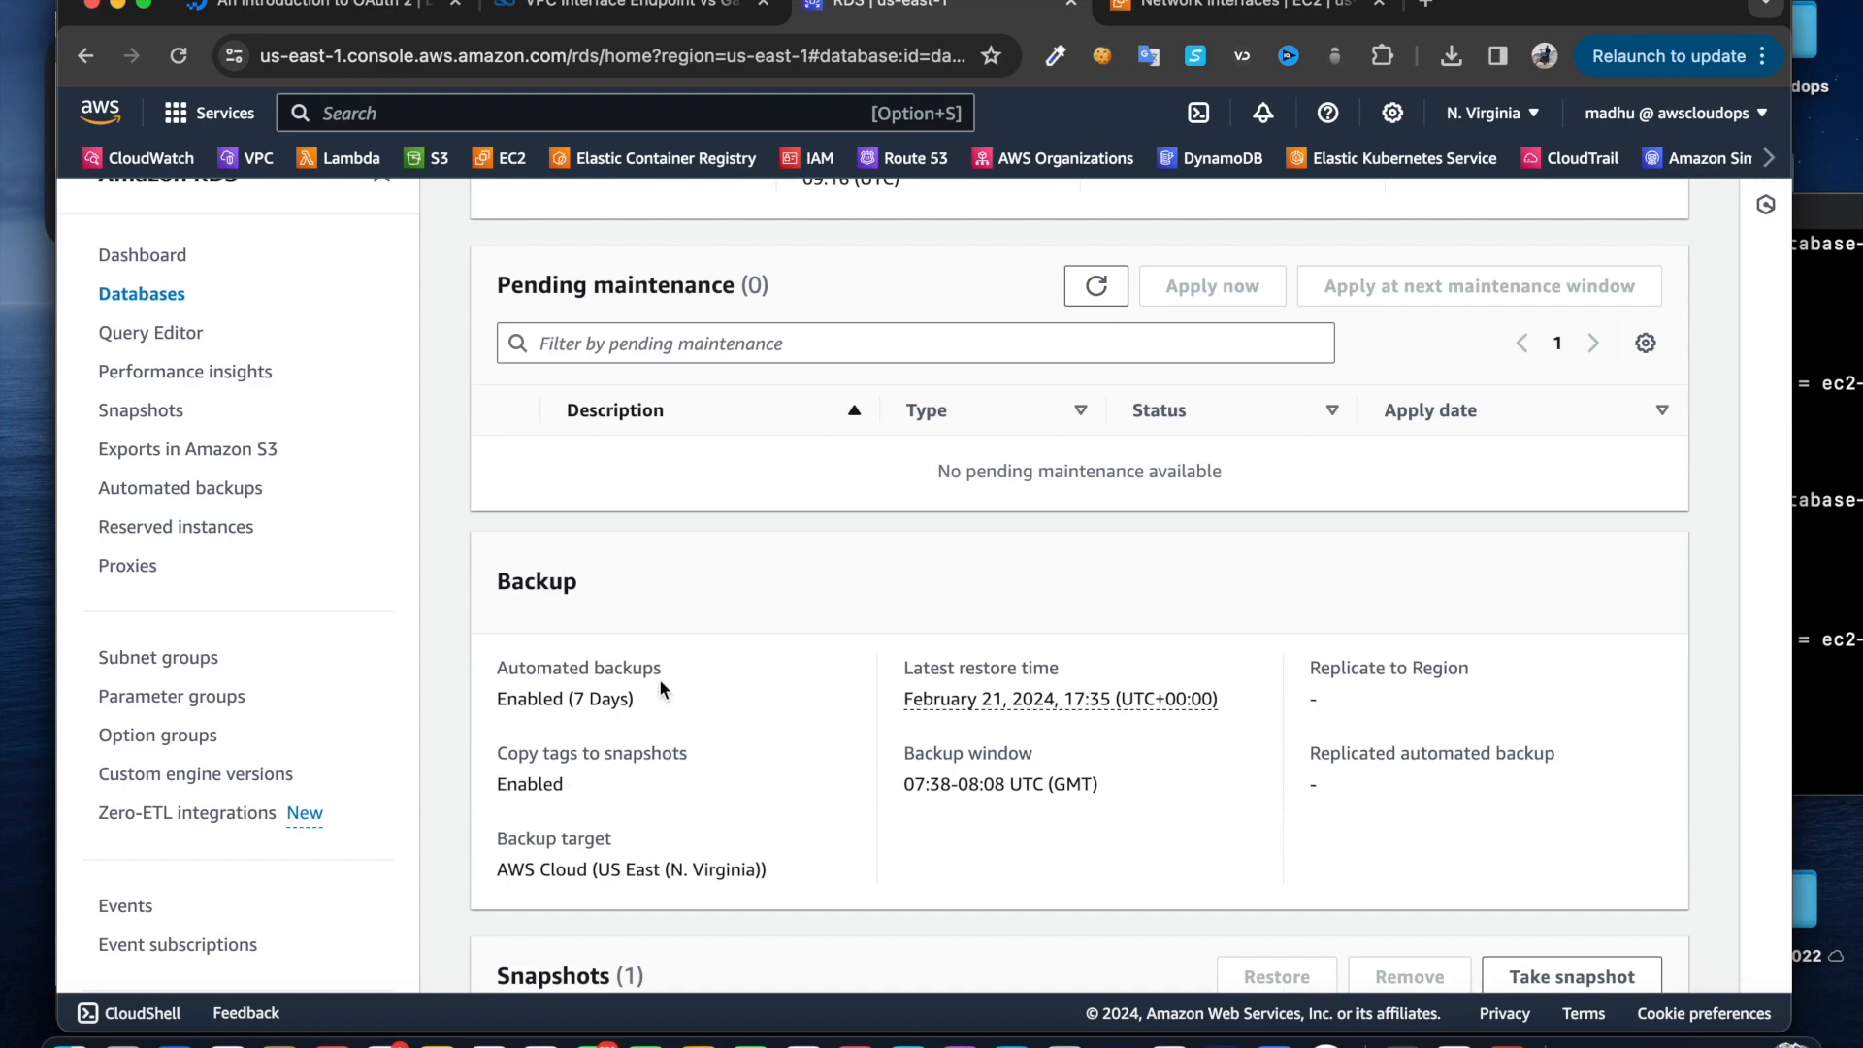
scroll(550, 701, down, 3)
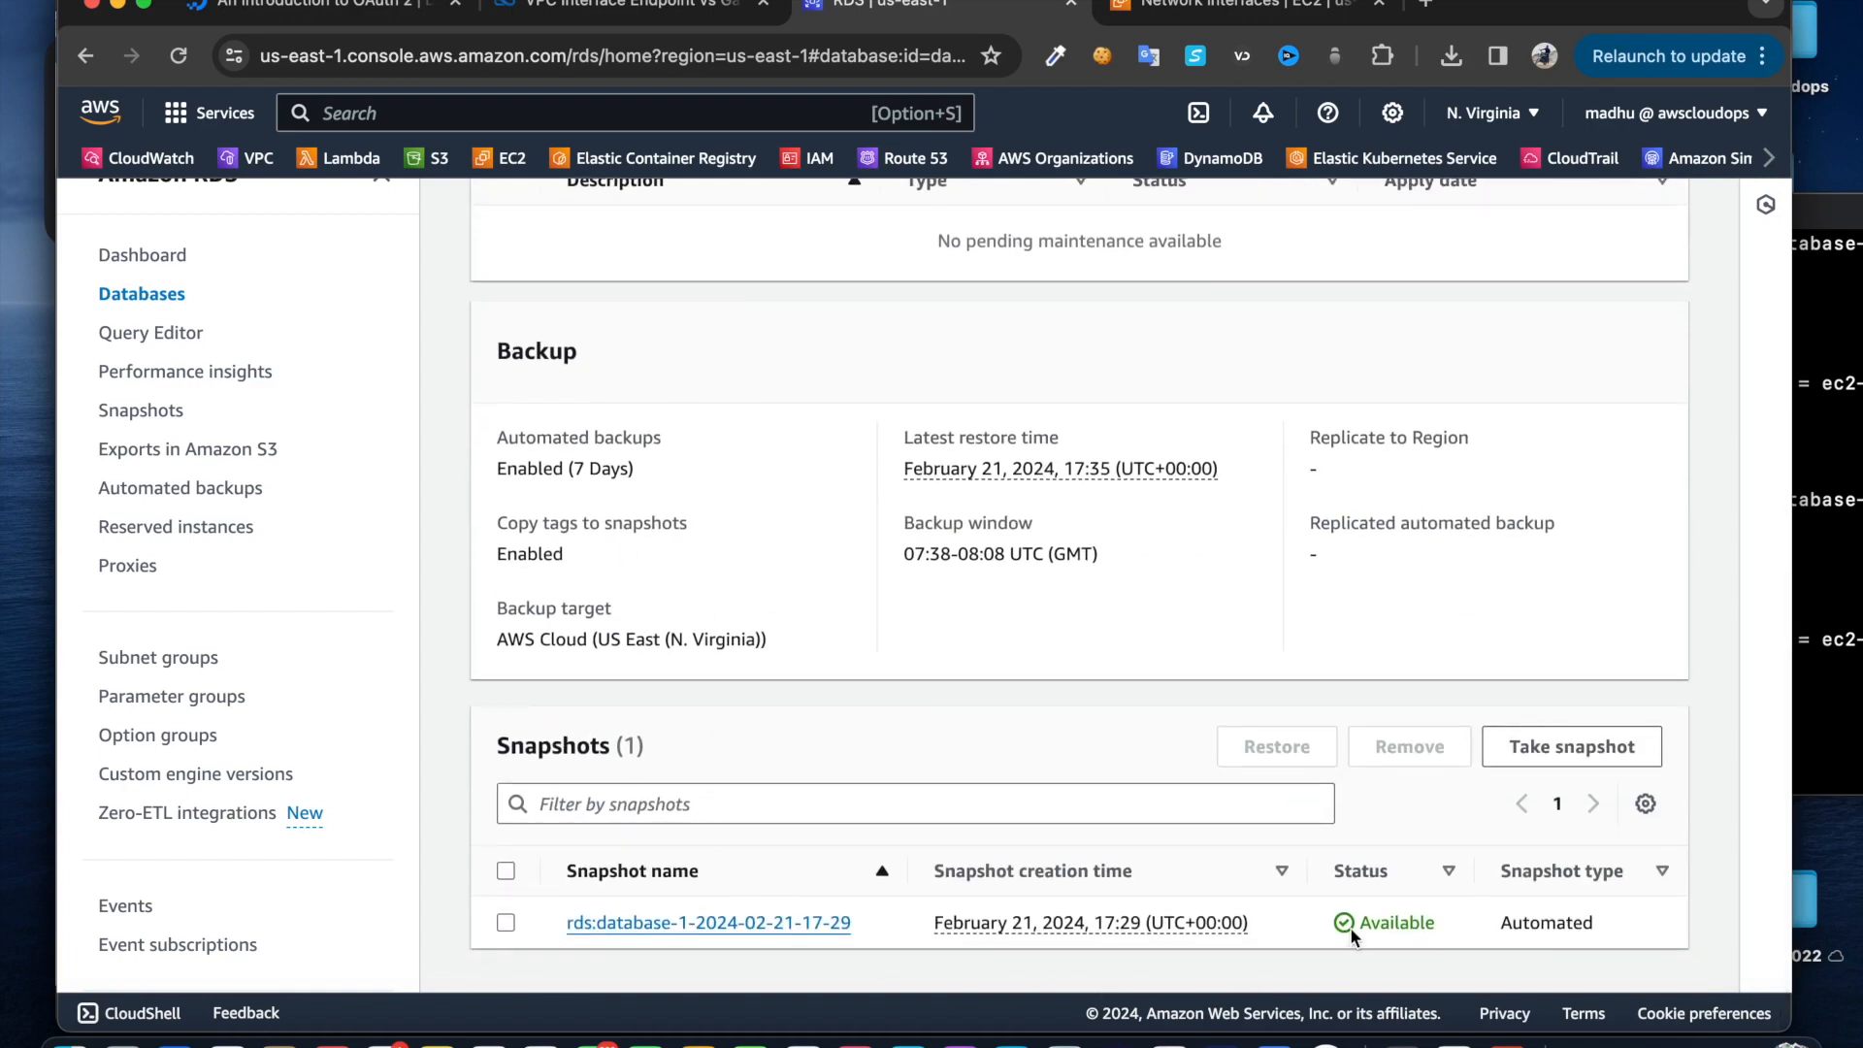
scroll(862, 587, up, 10)
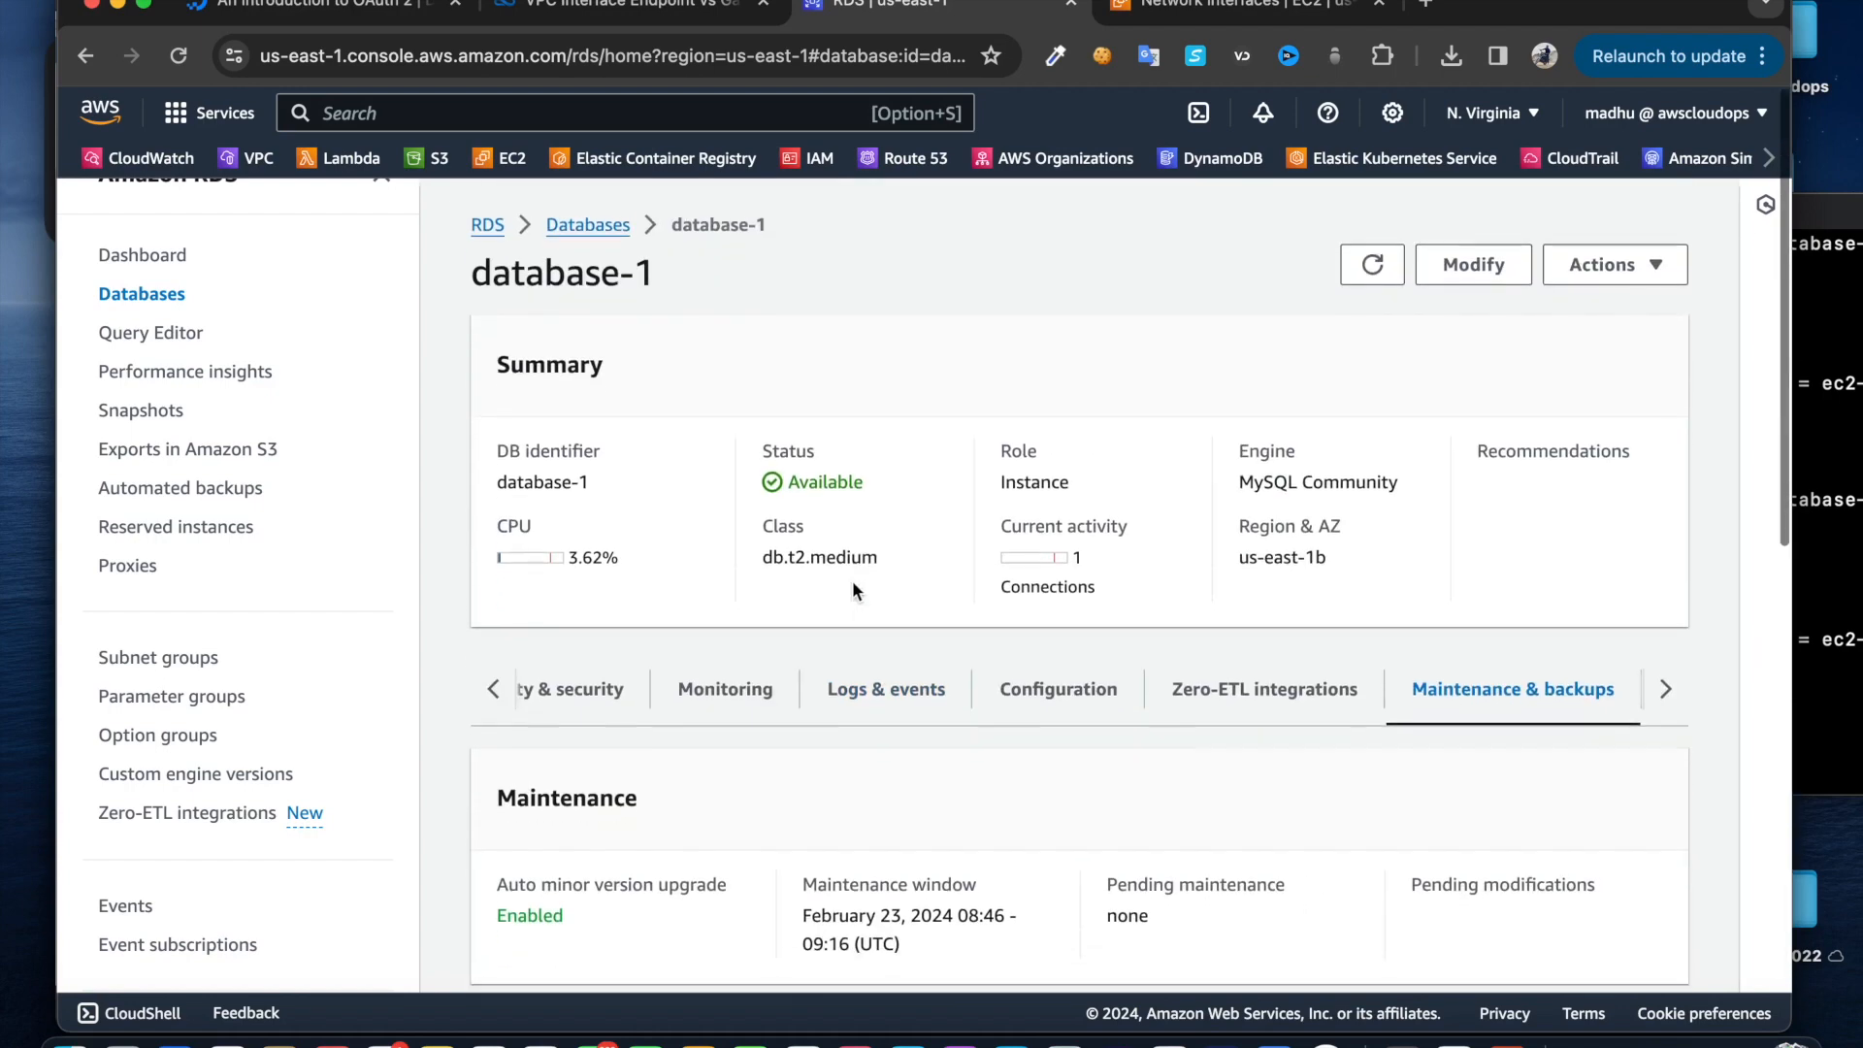
click(592, 227)
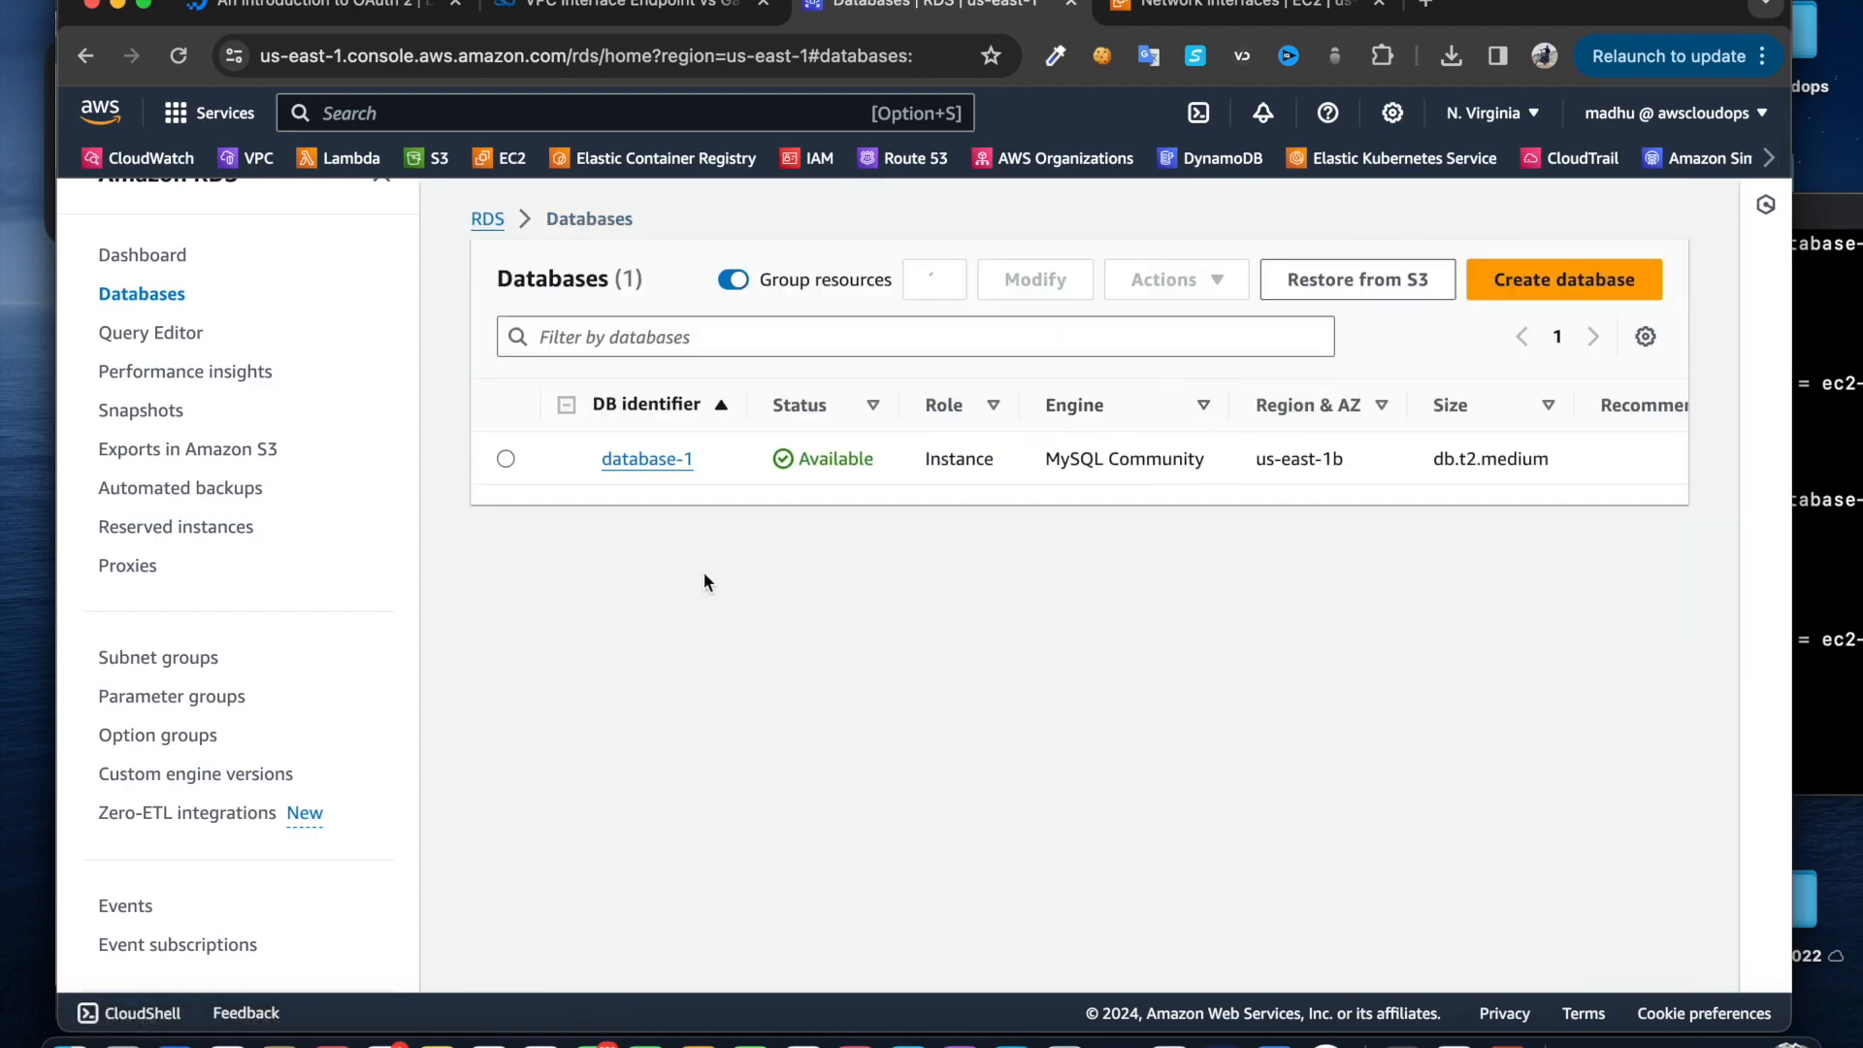